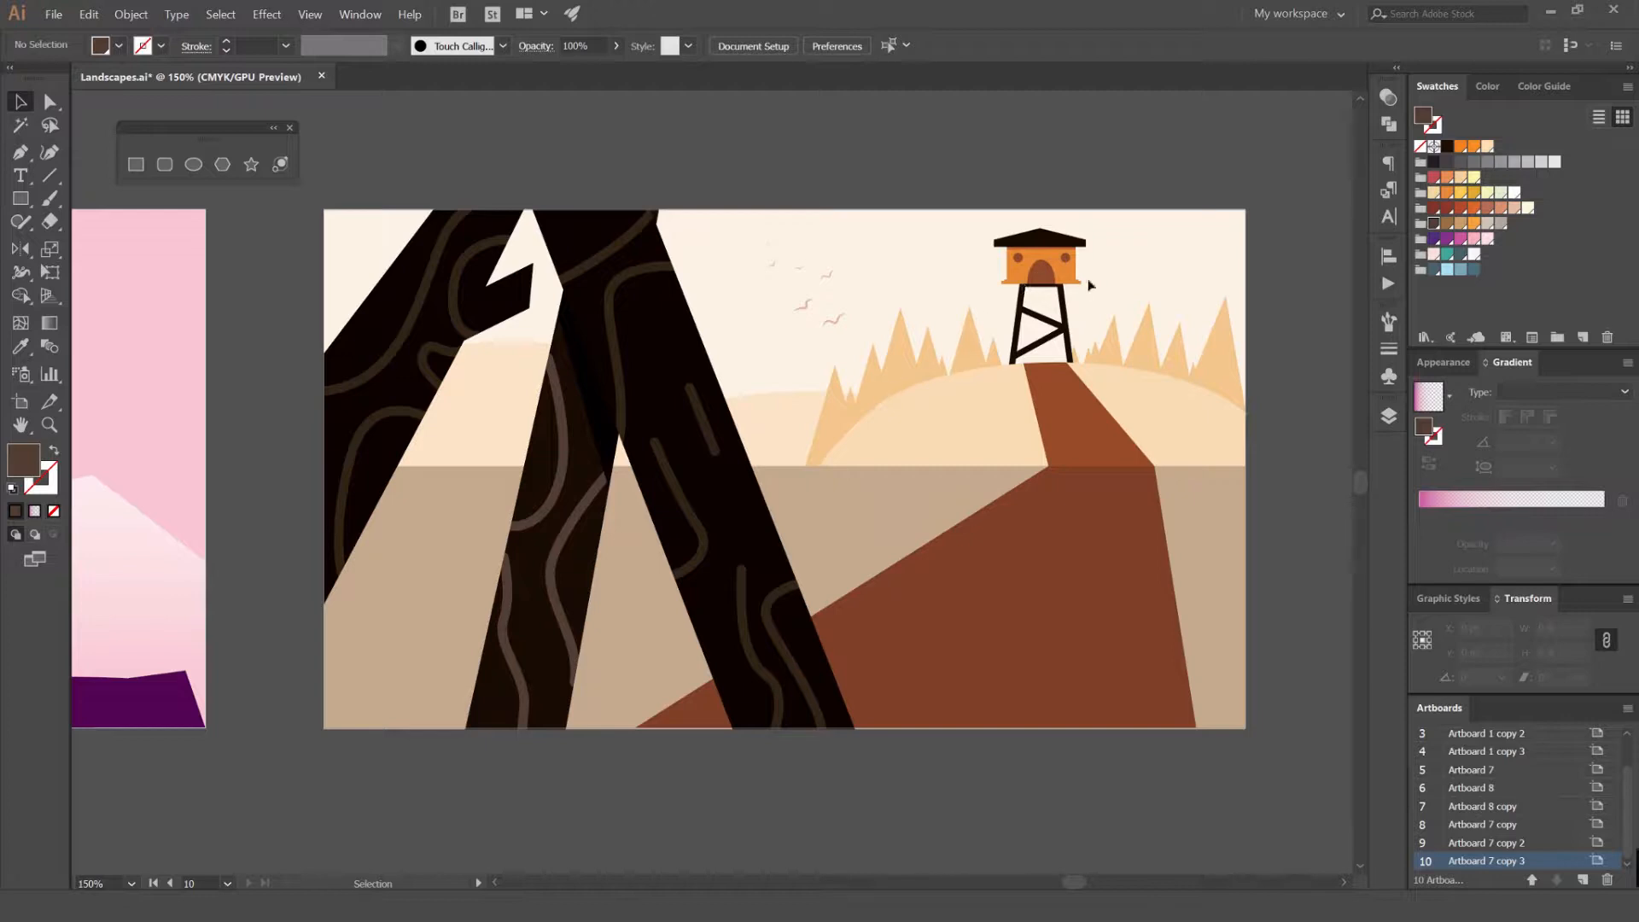
Examine the finished watchtower landscape and bring the blank artboard into view
scroll(1056, 300, "down", 2)
scroll(1057, 301, "up", 6)
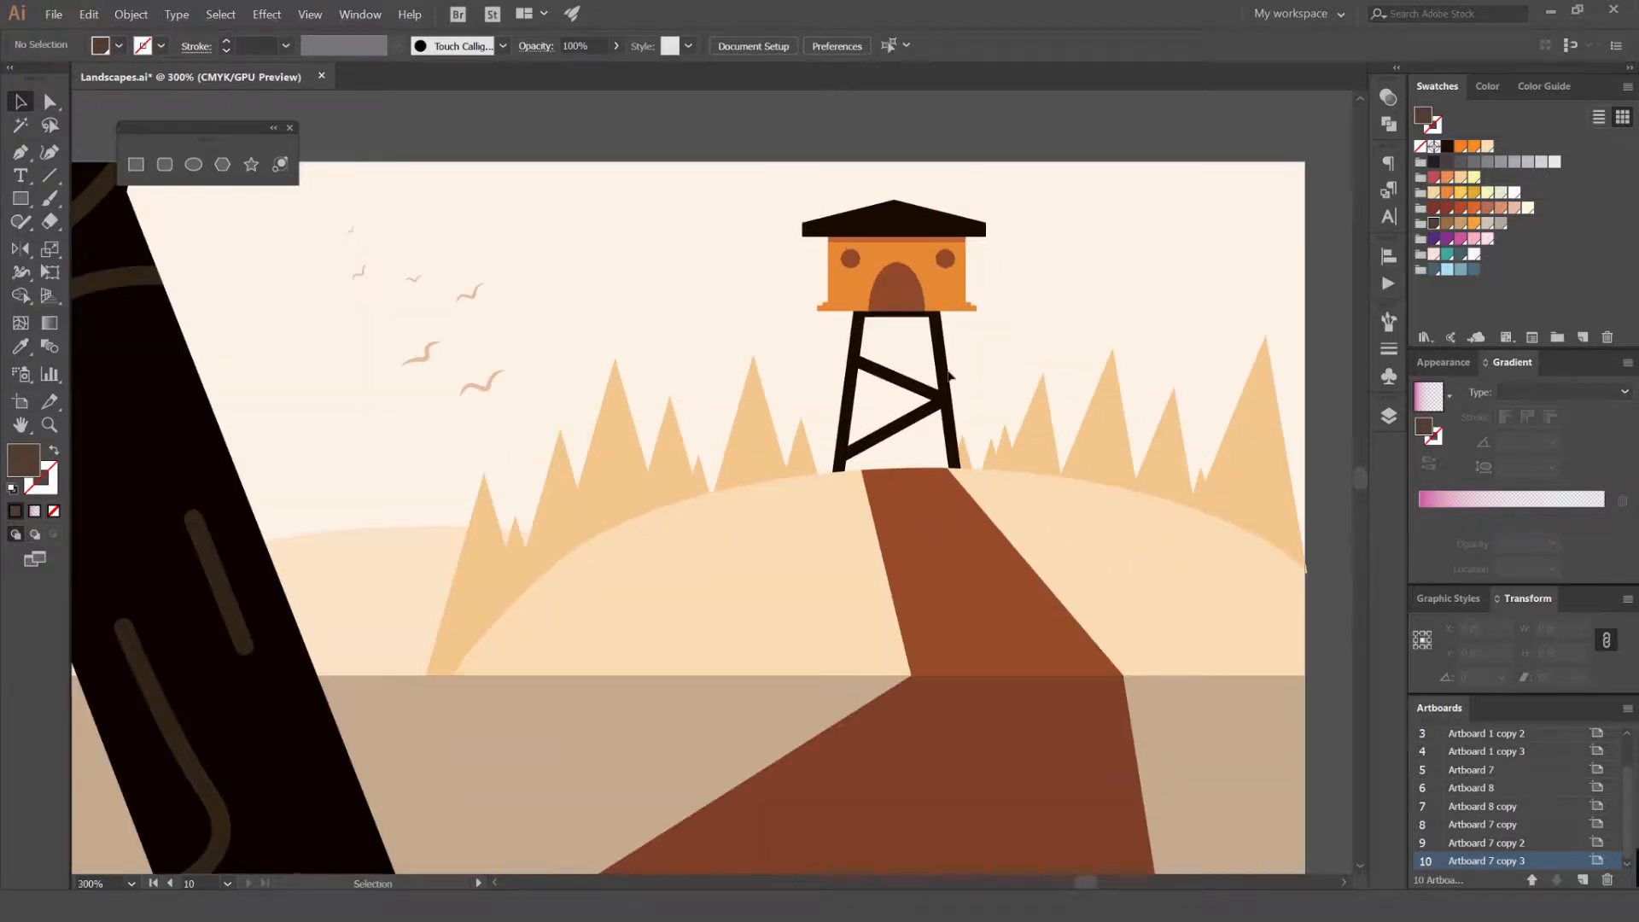
scroll(1026, 529, "down", 6)
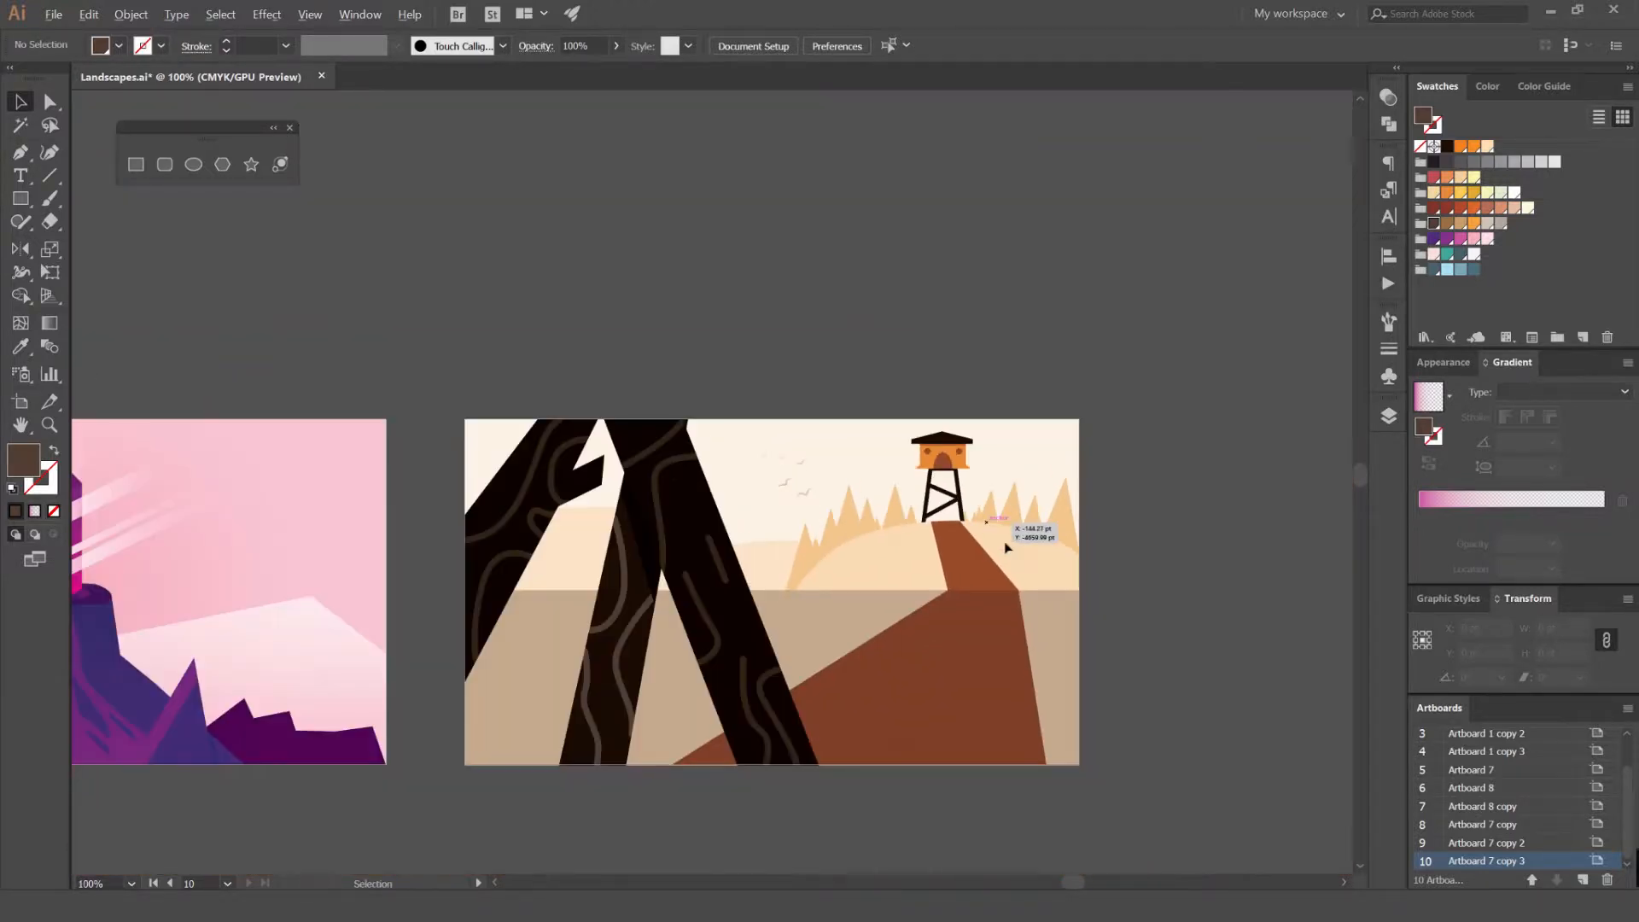
scroll(1010, 433, "down", 4)
left_click_drag(1067, 741, 927, 273)
left_click_drag(1005, 661, 823, 394)
scroll(806, 319, "up", 3)
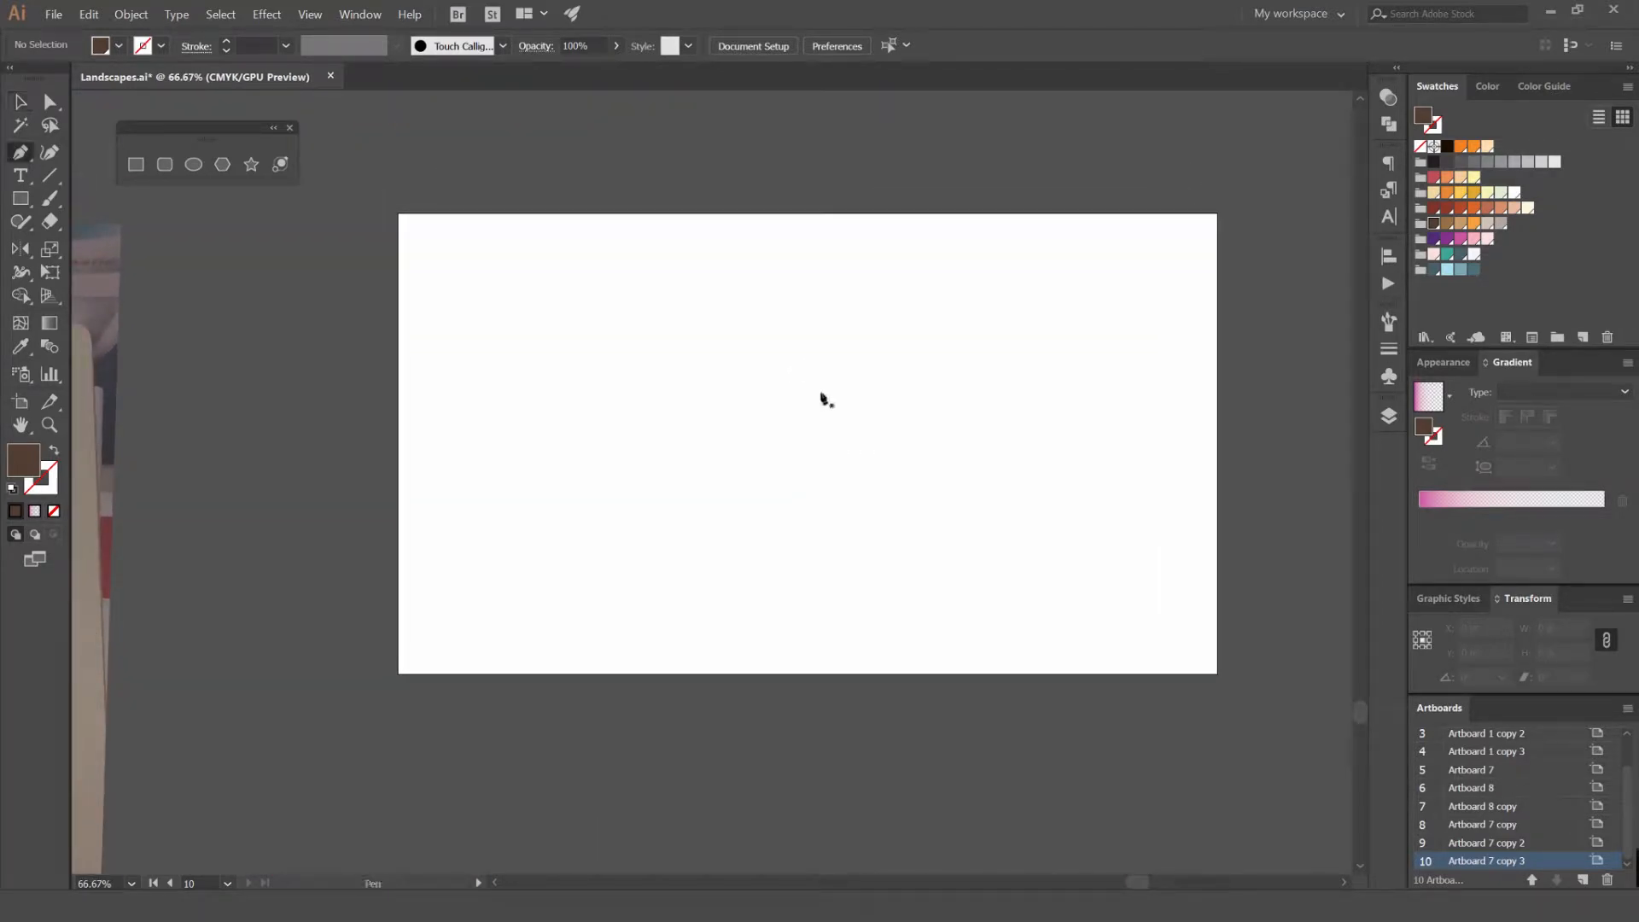
Draw a leaning tree trunk with a short side branch along the artboard's left edge, about 541 pt wide and 1080 pt tall
left_click(399, 565)
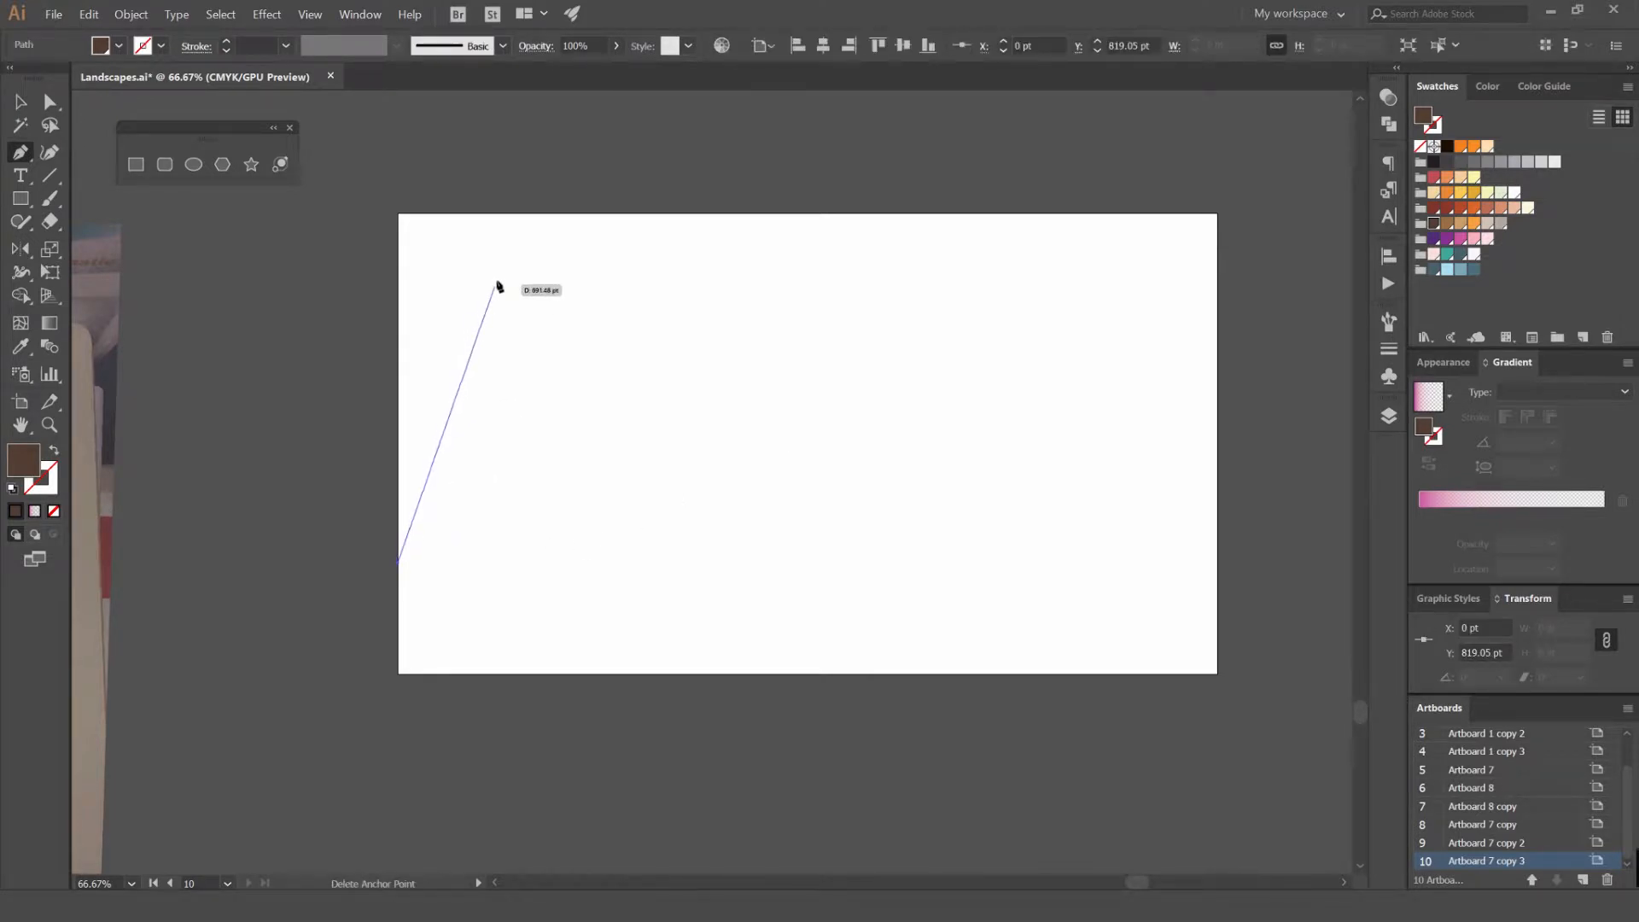
left_click(502, 214)
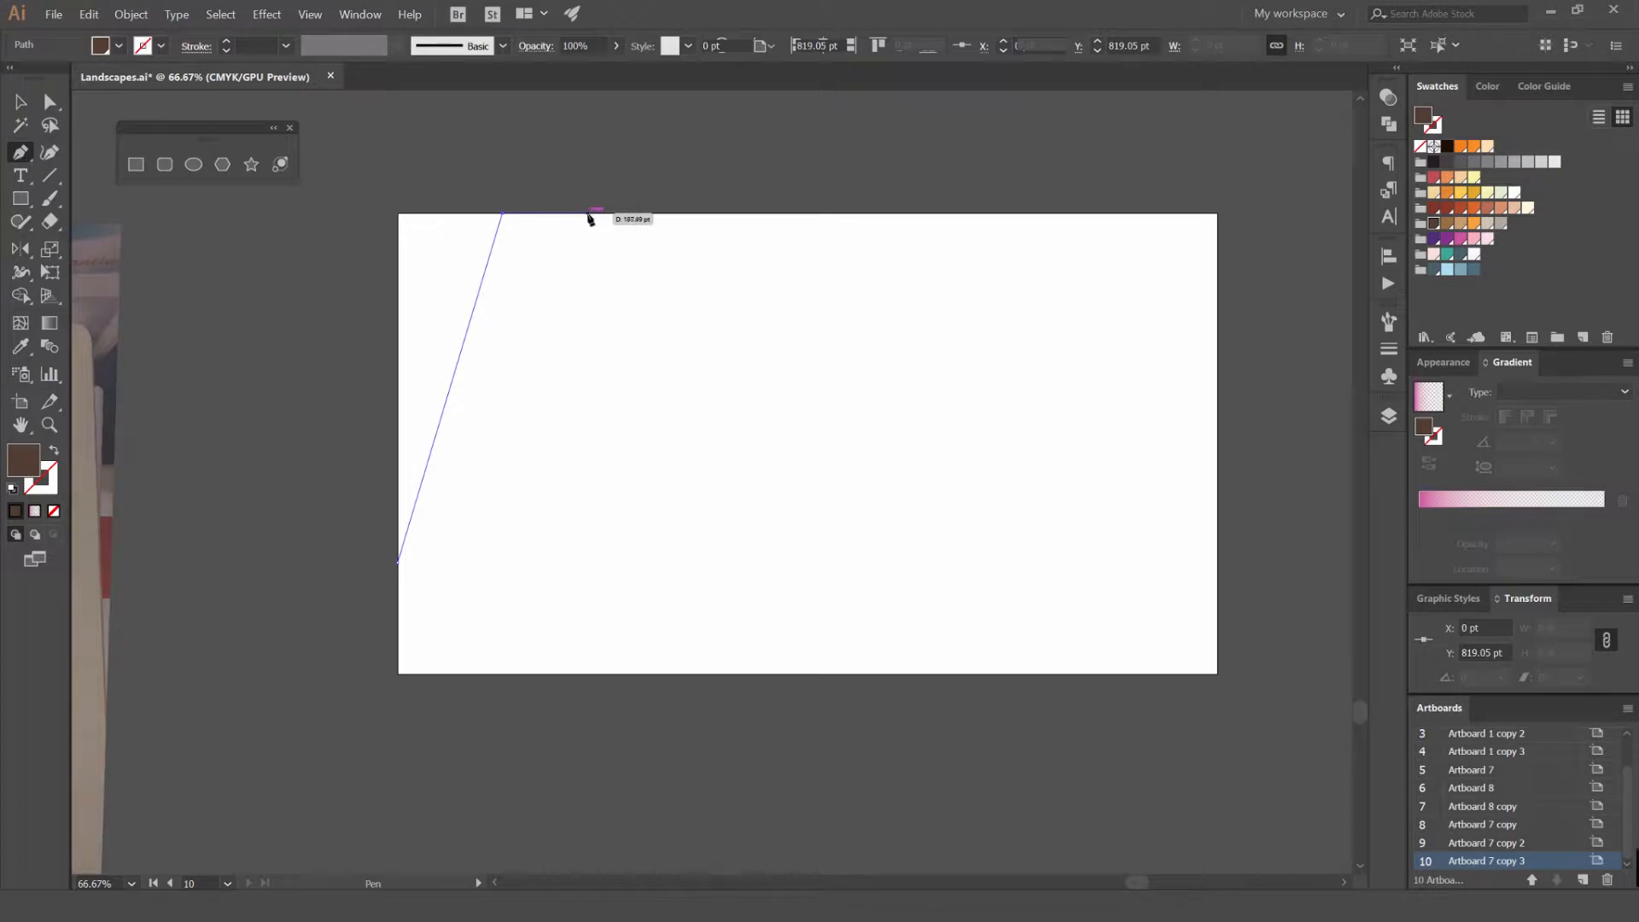
left_click(587, 213)
left_click_drag(559, 300, 607, 293)
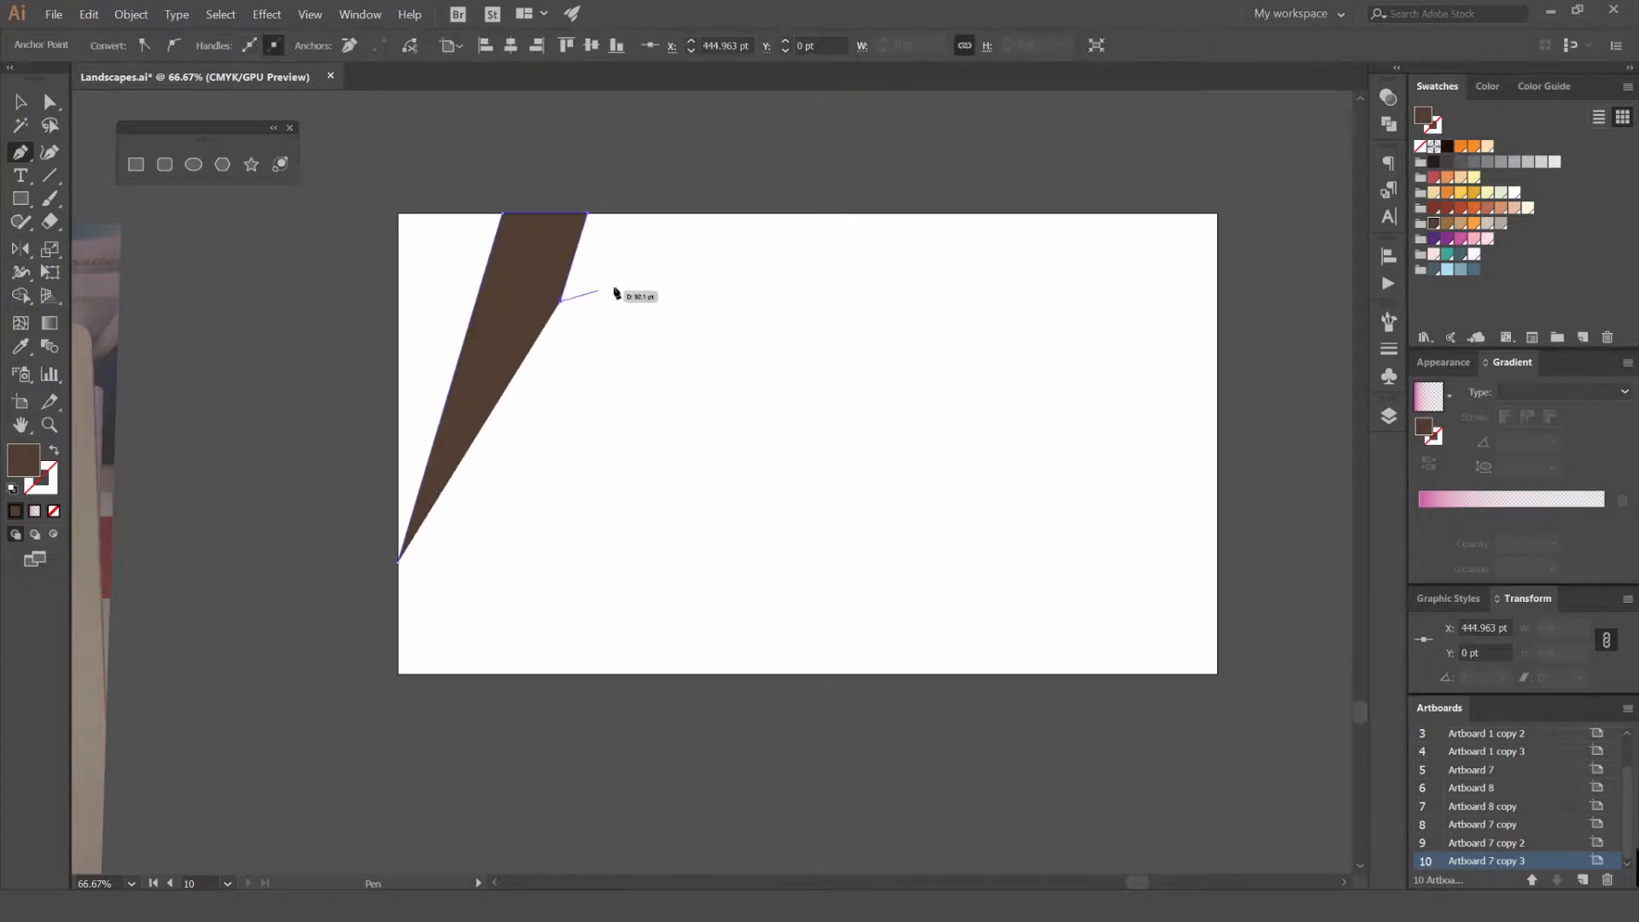
left_click(629, 281)
left_click(629, 306)
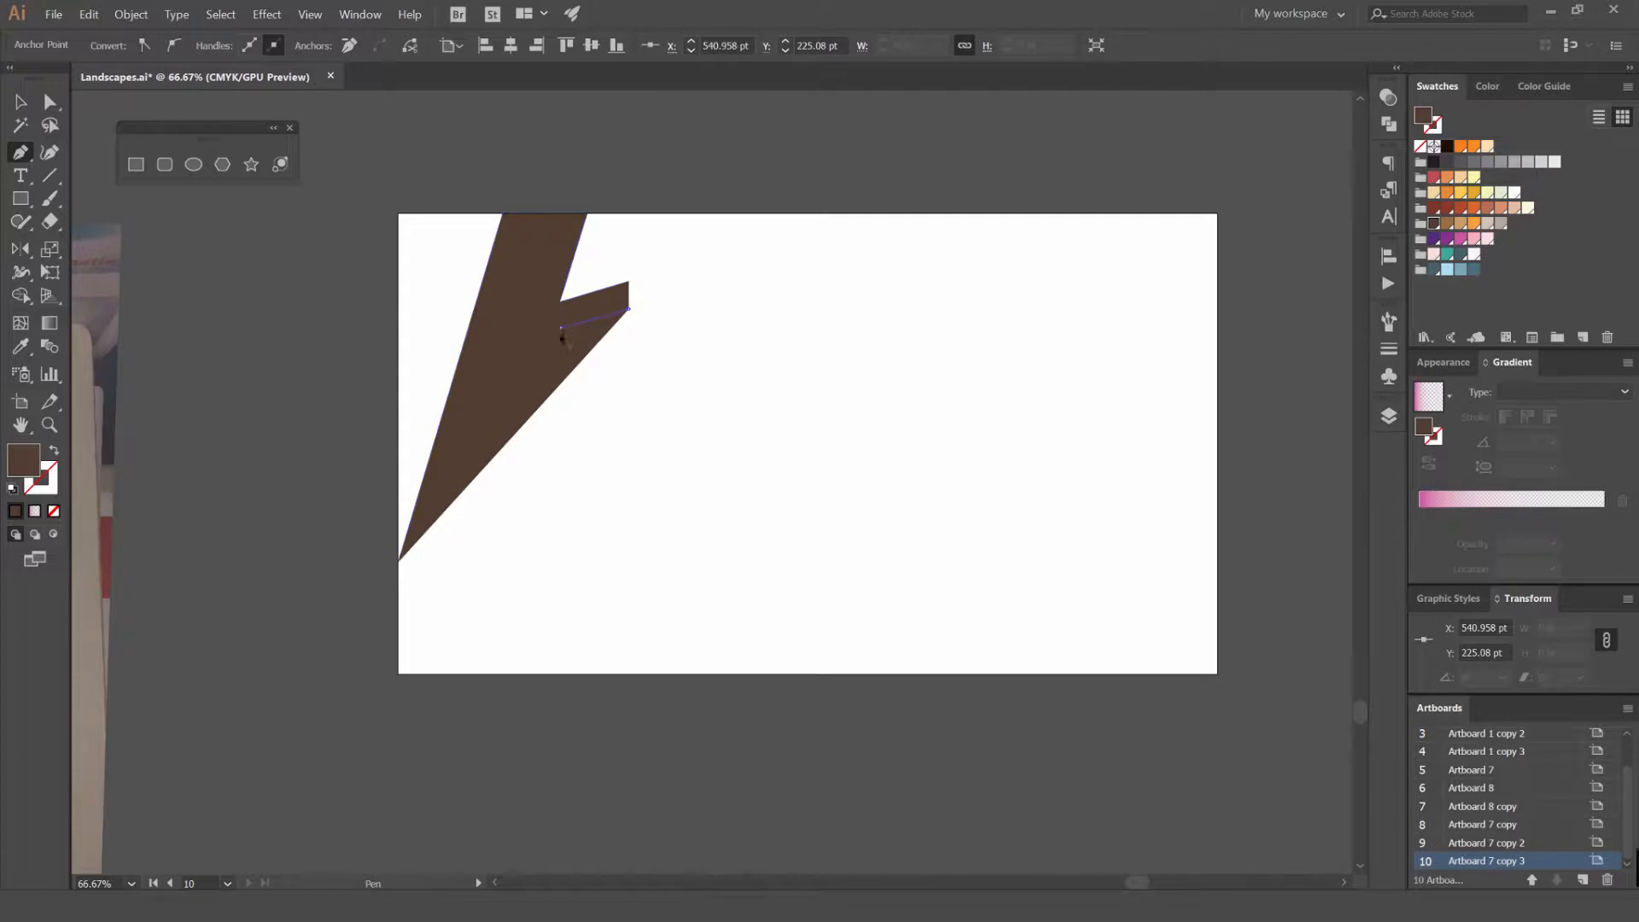
left_click(560, 328)
left_click(475, 674)
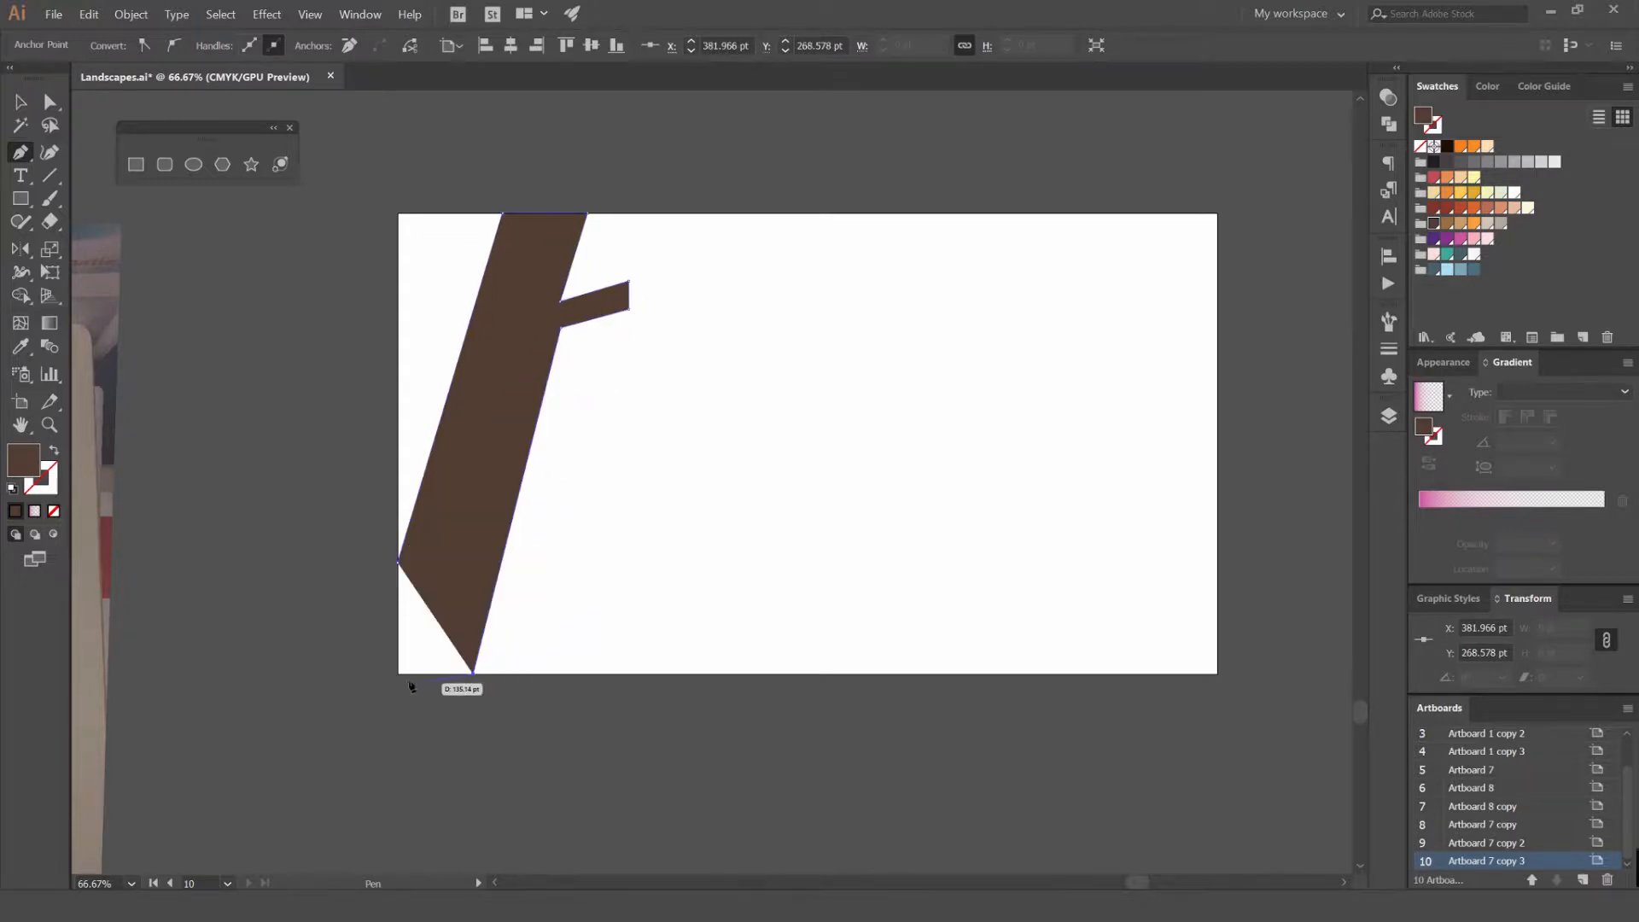
left_click(398, 673)
left_click(398, 562)
key("v")
left_click(410, 399)
left_click_drag(427, 274, 551, 244)
left_click_drag(667, 219, 782, 218)
left_click(1044, 248)
scroll(1049, 261, "down", 1)
key("ctrl+z")
scroll(1043, 376, "down", 2)
scroll(883, 332, "up", 3)
left_click_drag(857, 322, 541, 331)
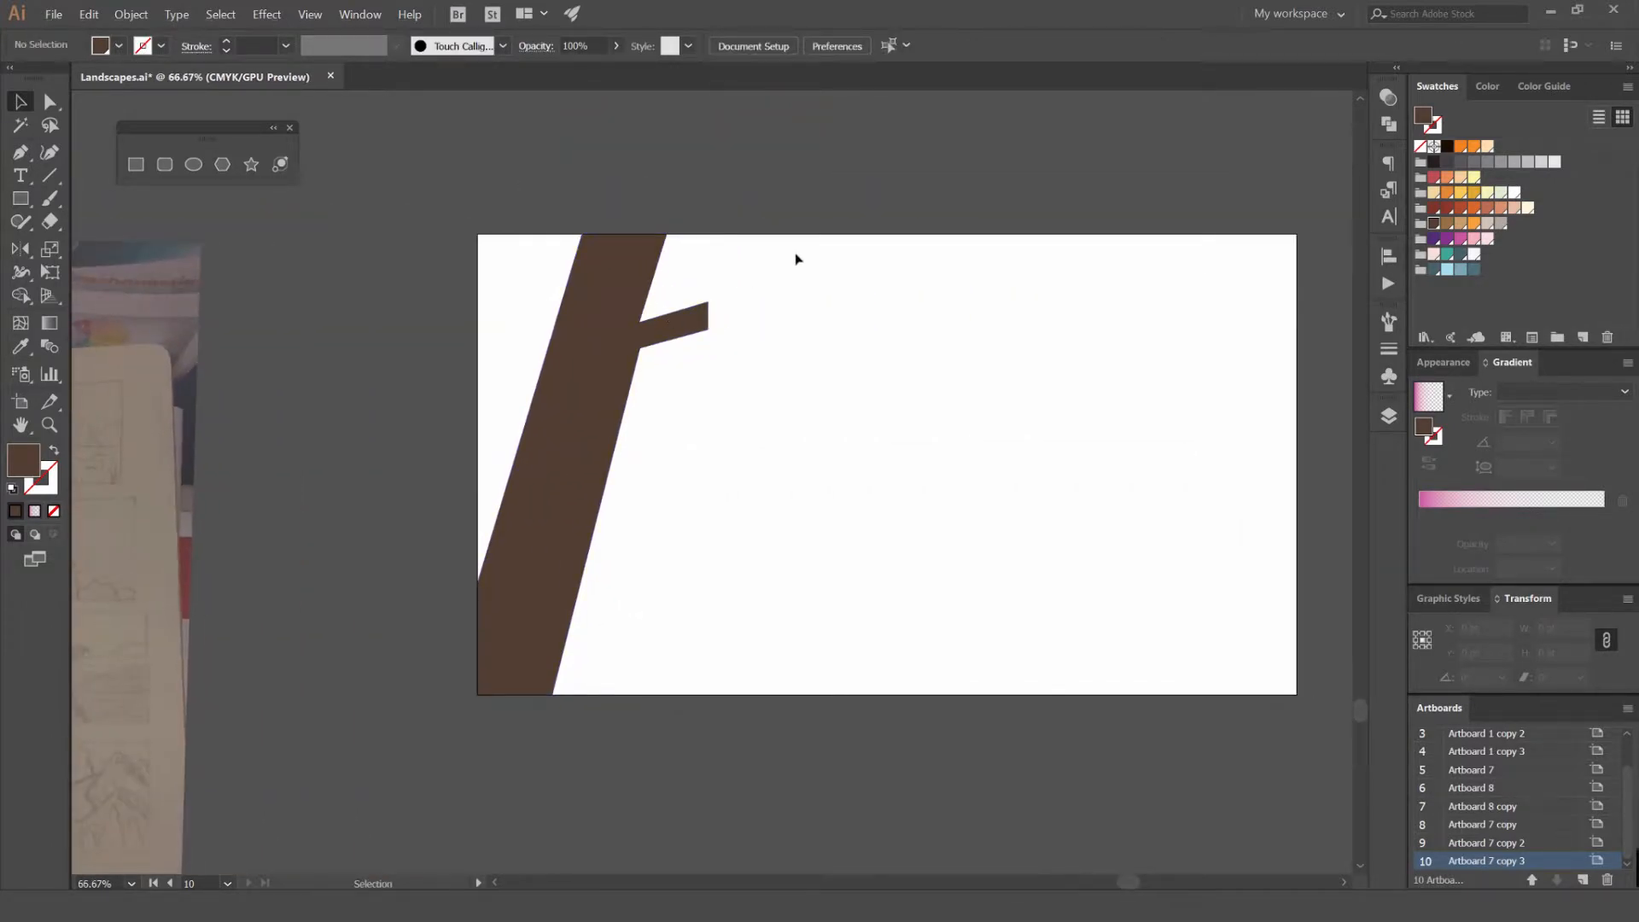
Reshape the branch by lowering its underside joint on the trunk and extending its tip outward and upward
scroll(625, 365, "up", 3)
key("a")
left_click_drag(663, 316, 638, 367)
left_click_drag(867, 177, 856, 284)
left_click(948, 178)
key("ctrl+z")
left_click_drag(868, 260, 897, 260)
left_click(939, 222)
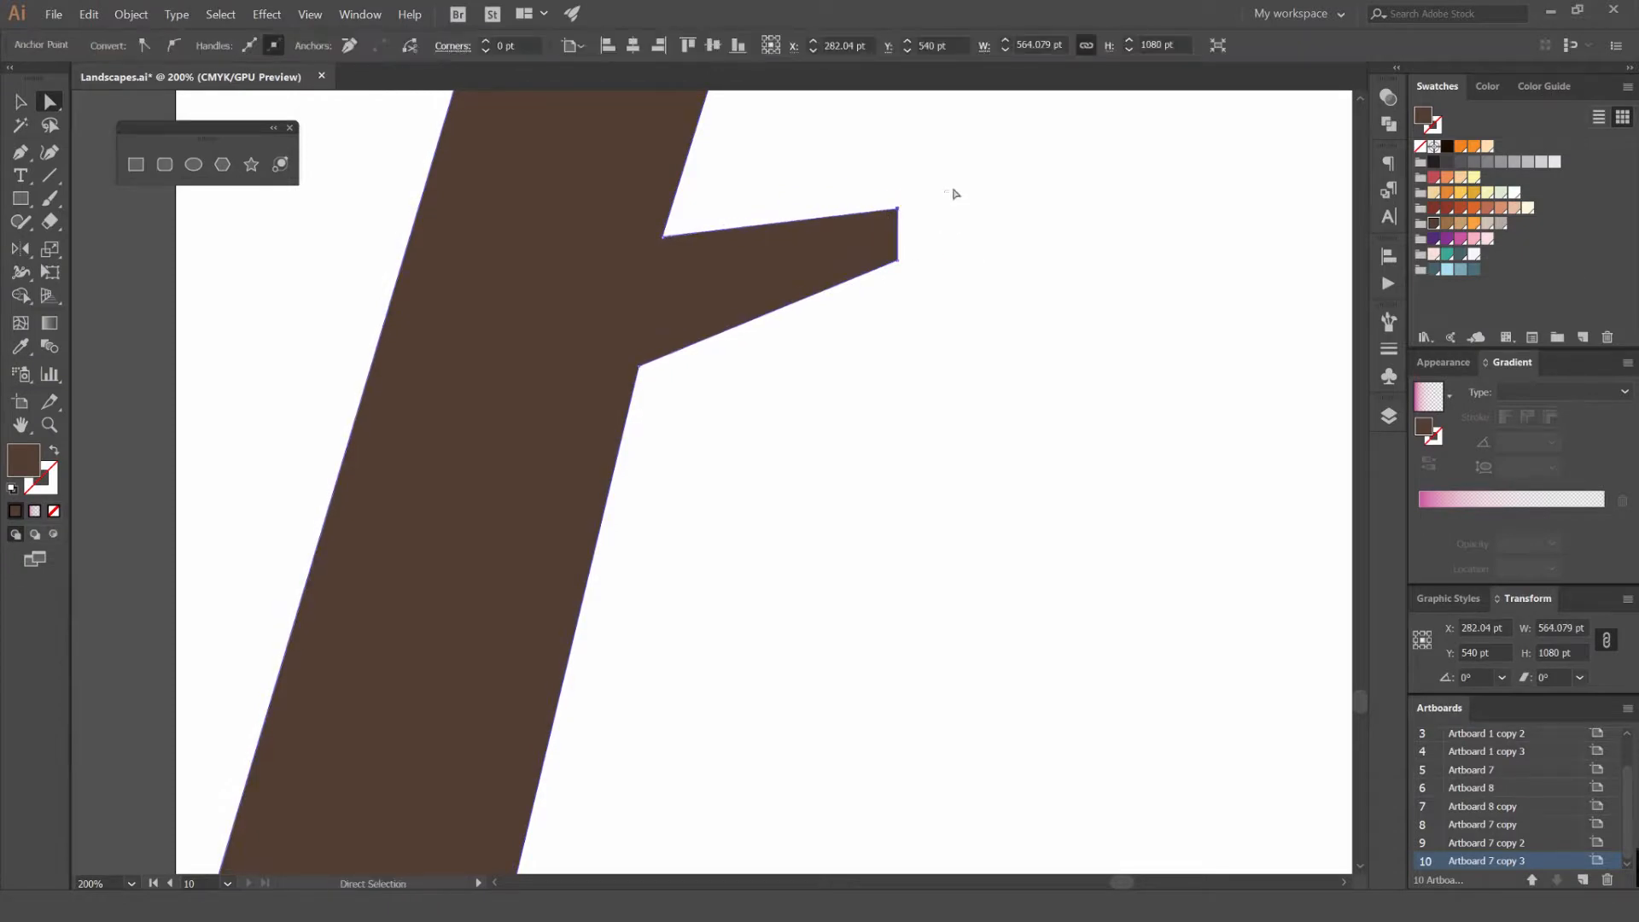
Widen the trunk's upper end by moving its outer top corner outward along the artboard's top edge
scroll(973, 204, "down", 4)
scroll(939, 205, "up", 1)
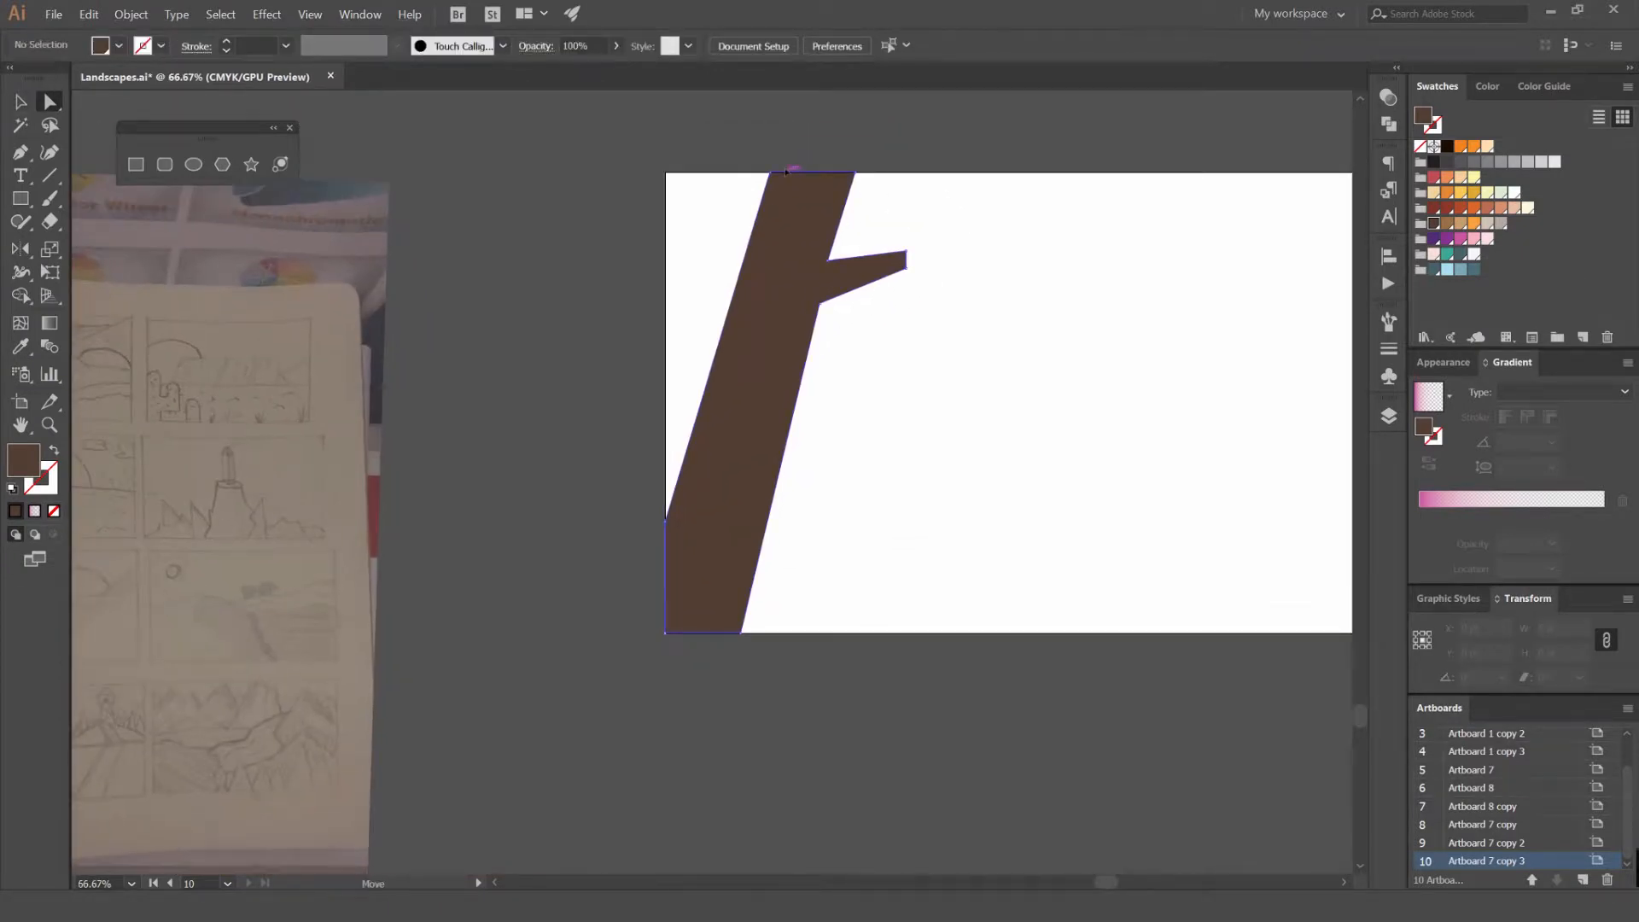
left_click_drag(777, 174, 742, 175)
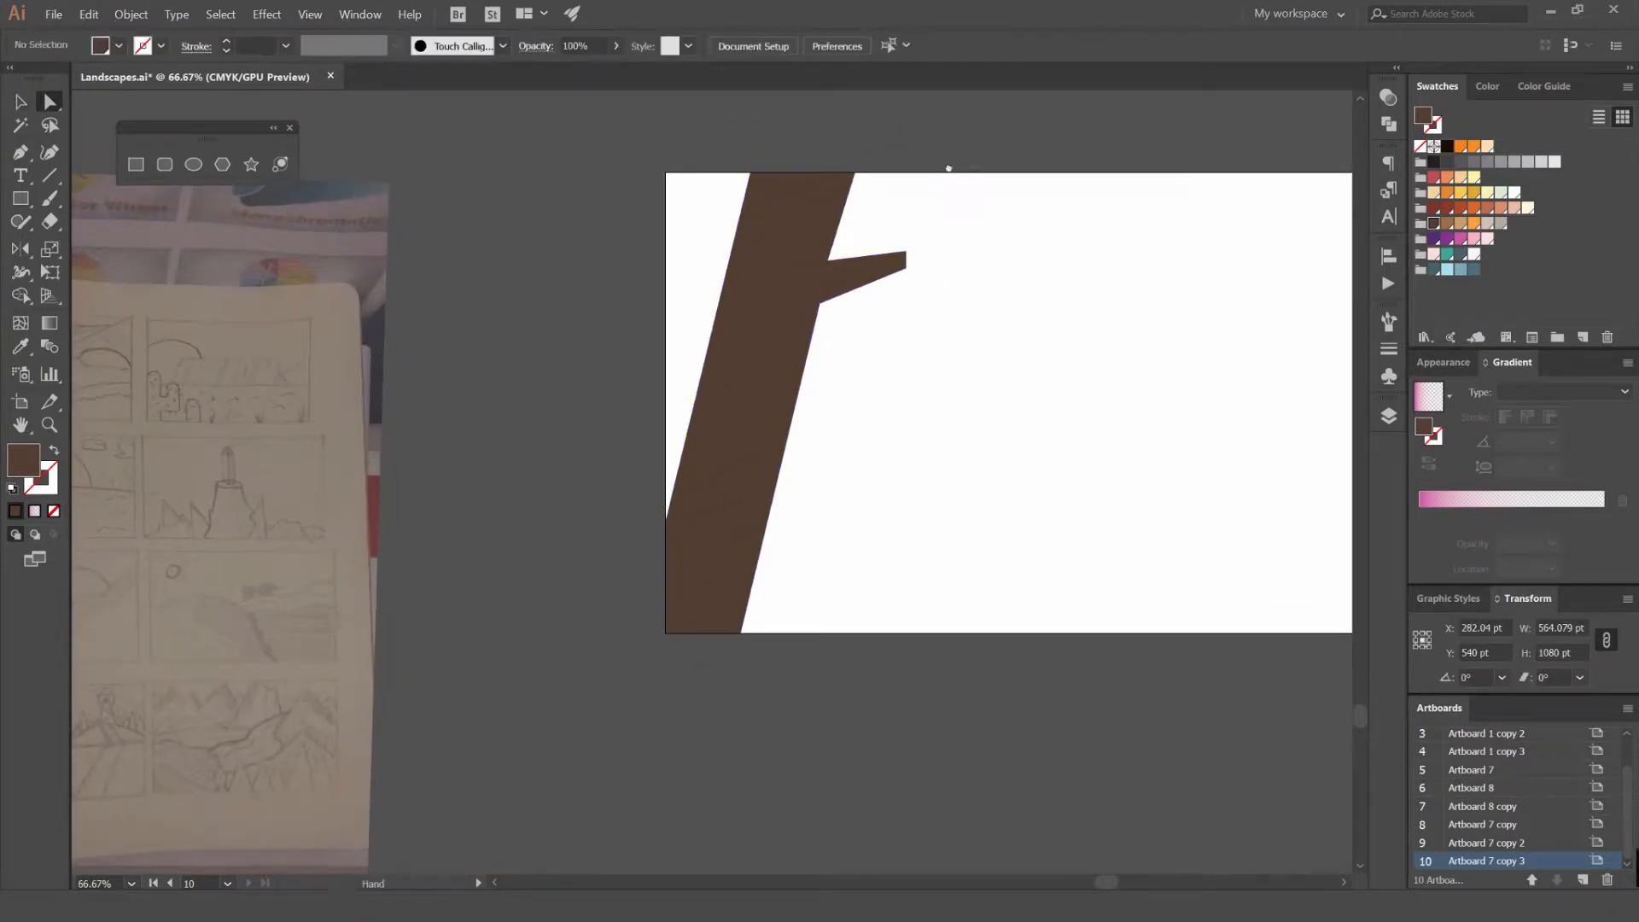
Thicken the branch by raising the upper corner of its tip and its upper joint with the trunk
left_click(926, 243)
left_click_drag(896, 254, 942, 243)
left_click(933, 238)
scroll(861, 245, "up", 2, "alt")
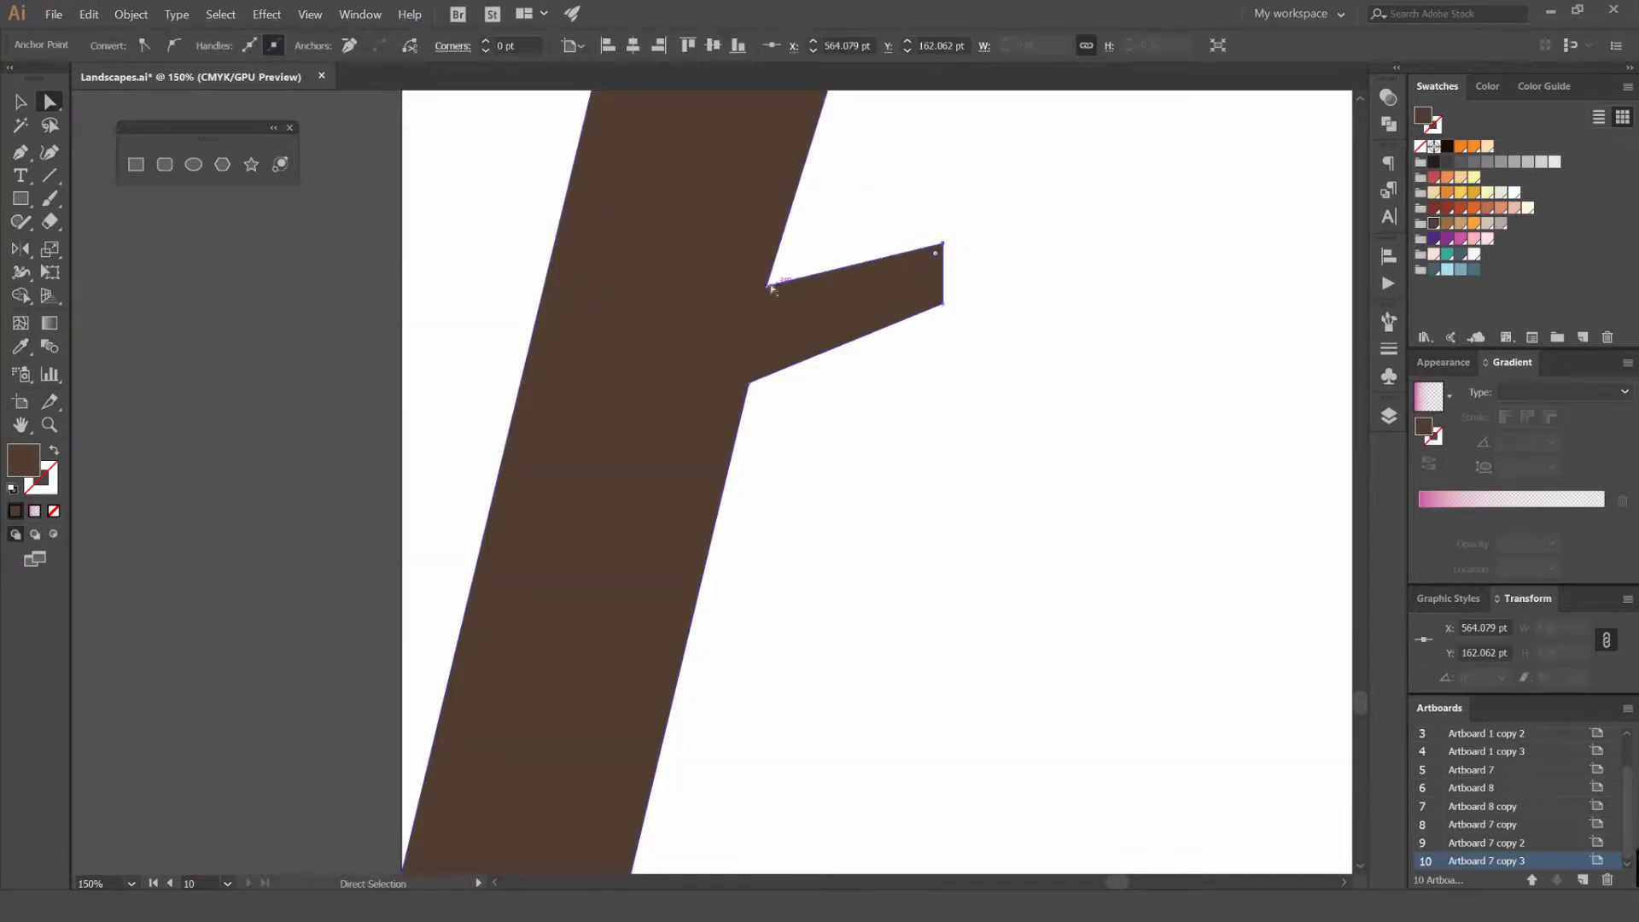
left_click(831, 219)
left_click_drag(783, 254, 774, 263)
key("ctrl+z")
left_click(1006, 314)
scroll(1051, 302, "down", 2, "alt")
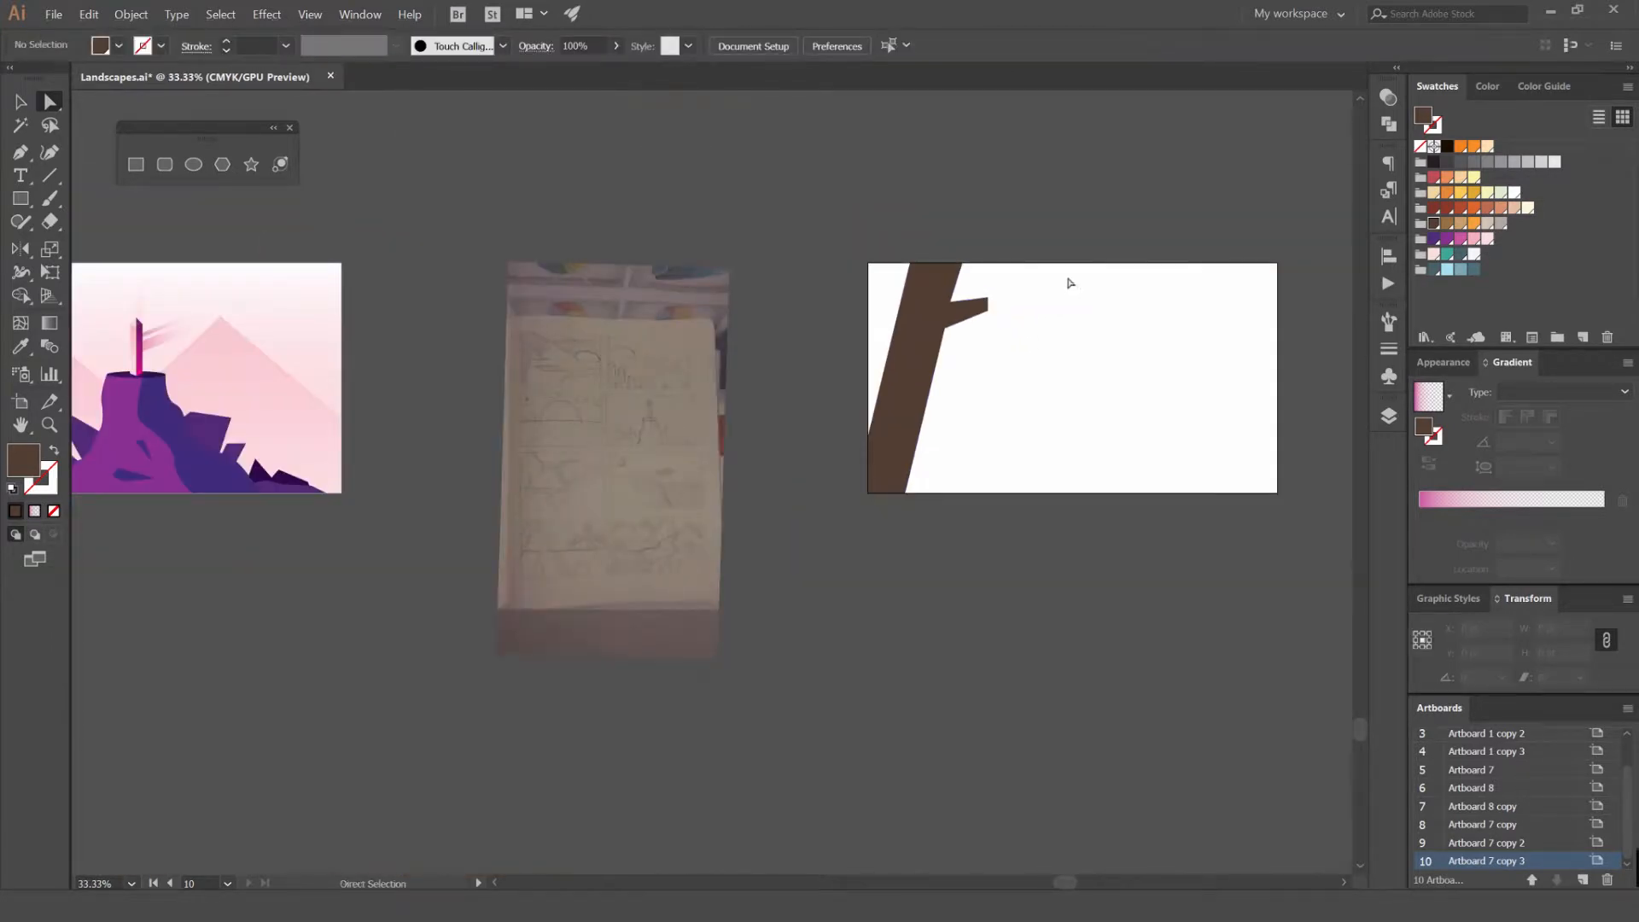
Draw a second full-height trunk, about 343 pt wide, leaning the opposite way and crossing the first trunk's branch
key("v")
left_click_drag(1107, 261, 874, 259)
scroll(790, 316, "up", 2, "alt")
left_click_drag(734, 309, 731, 286)
key("p")
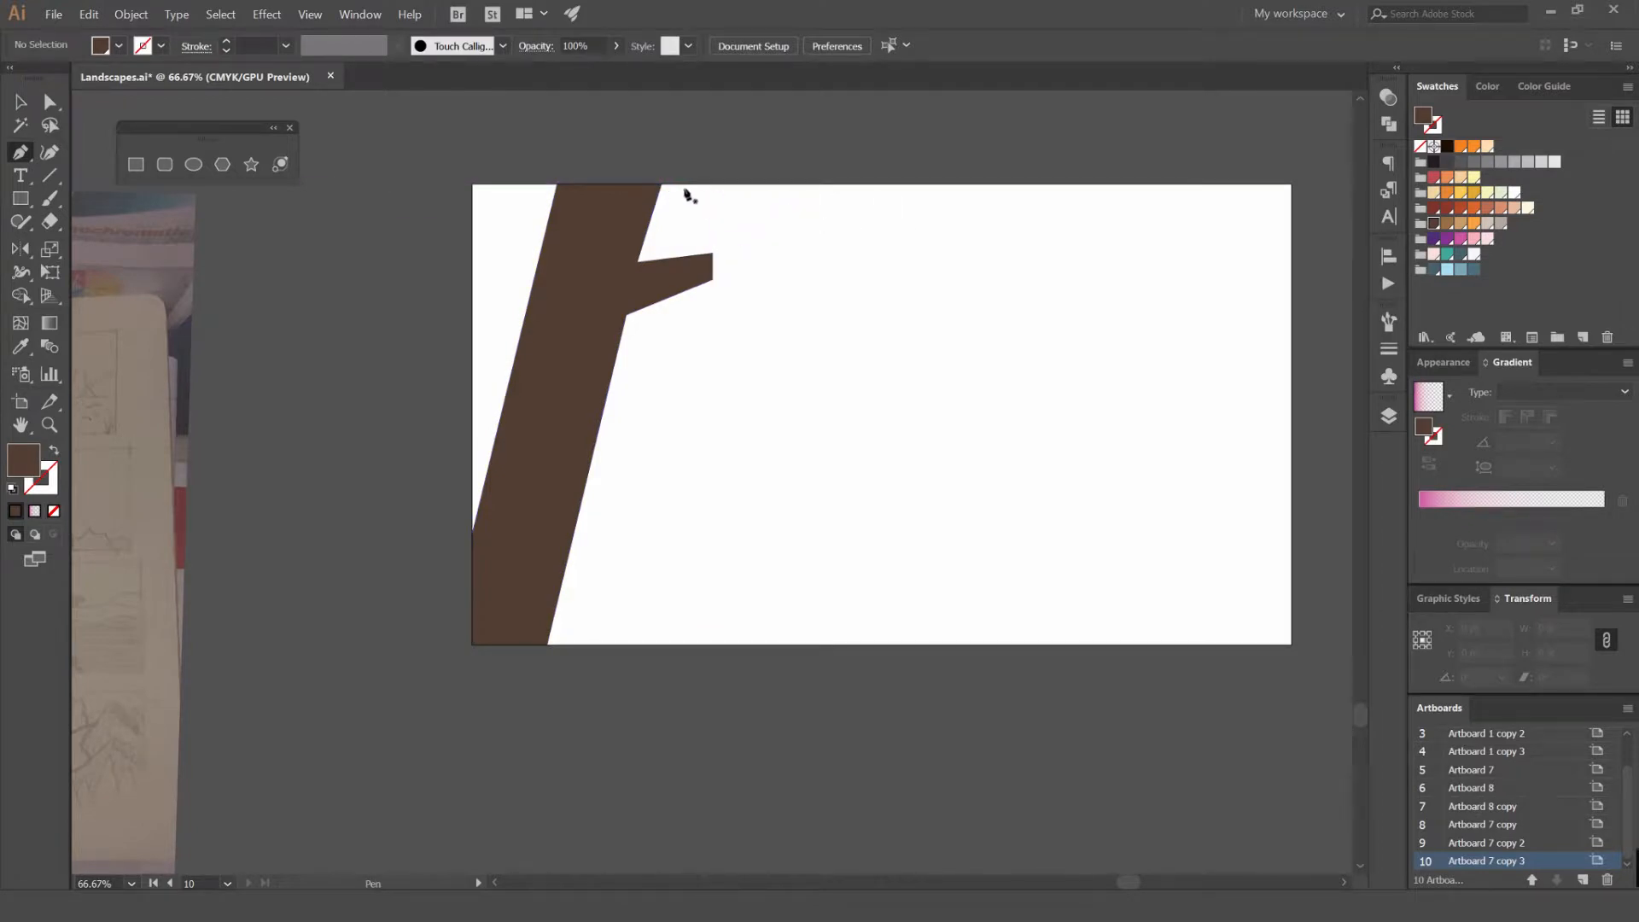
left_click(628, 183)
left_click(667, 644)
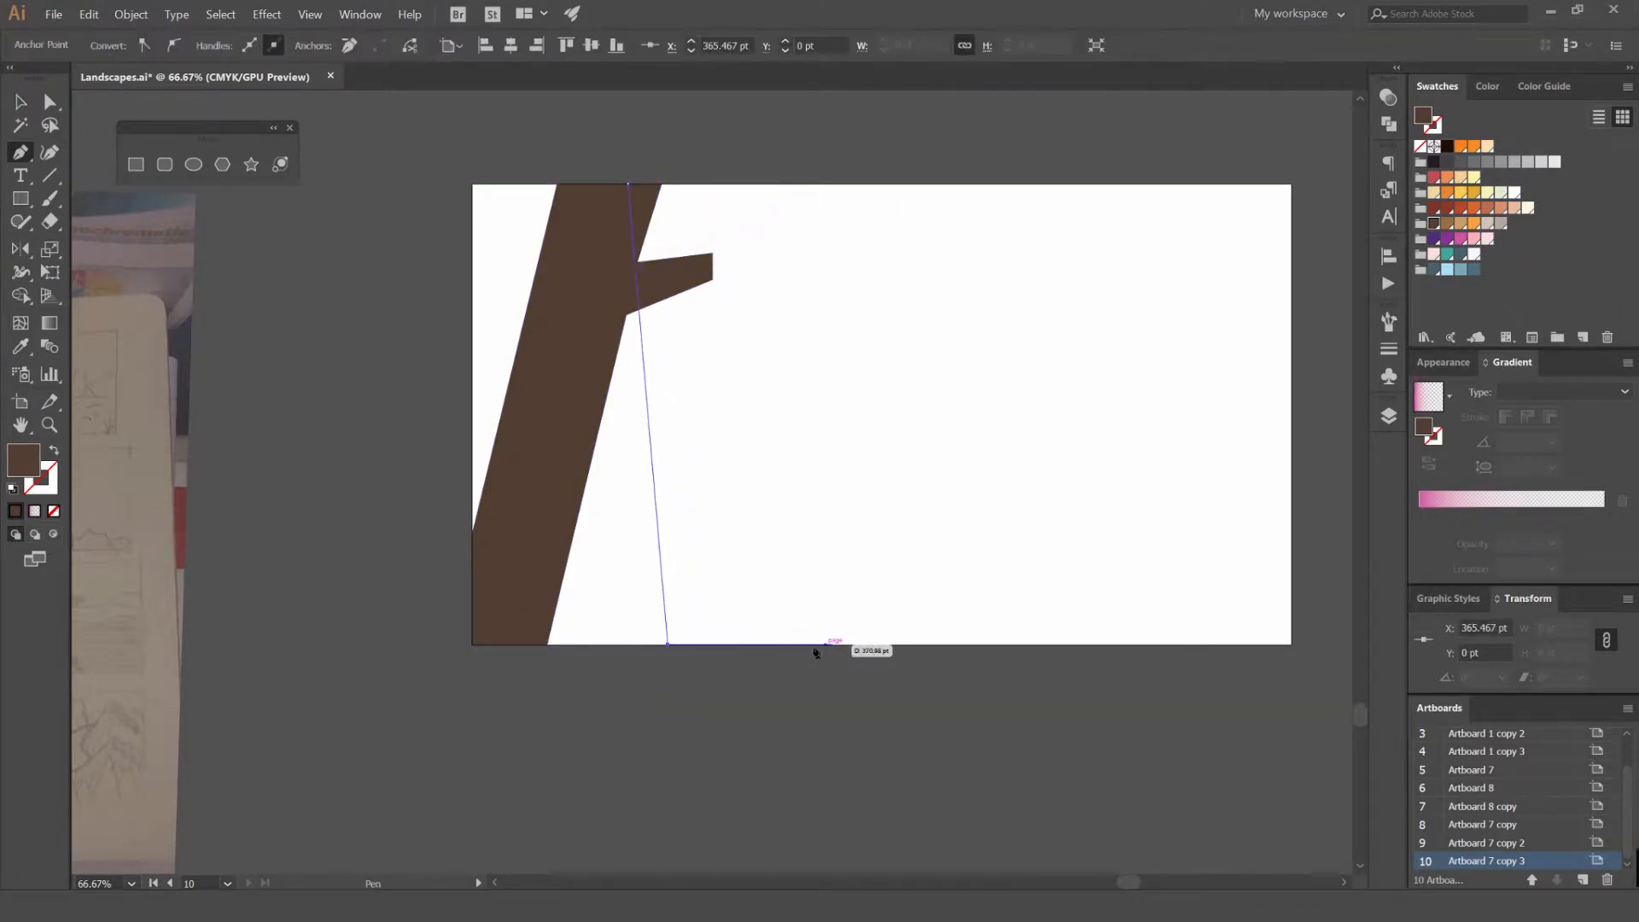
left_click(774, 644)
left_click(702, 184)
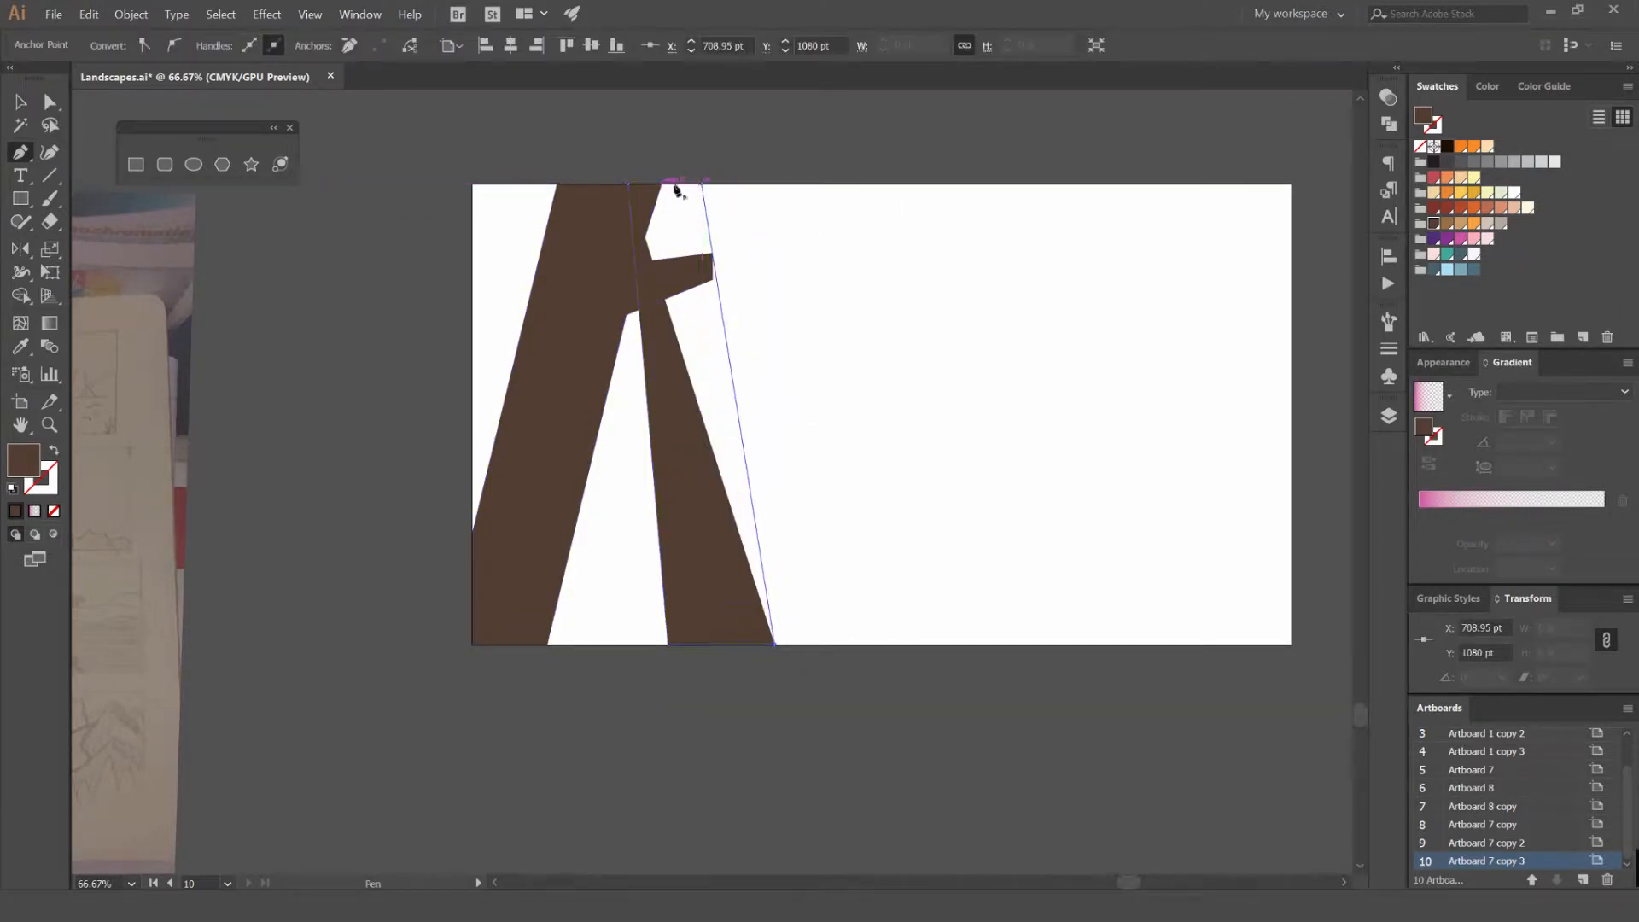
left_click(628, 183)
Fill the second trunk with lighter brown and send it to the back behind the first trunk
key("v")
left_click(697, 223)
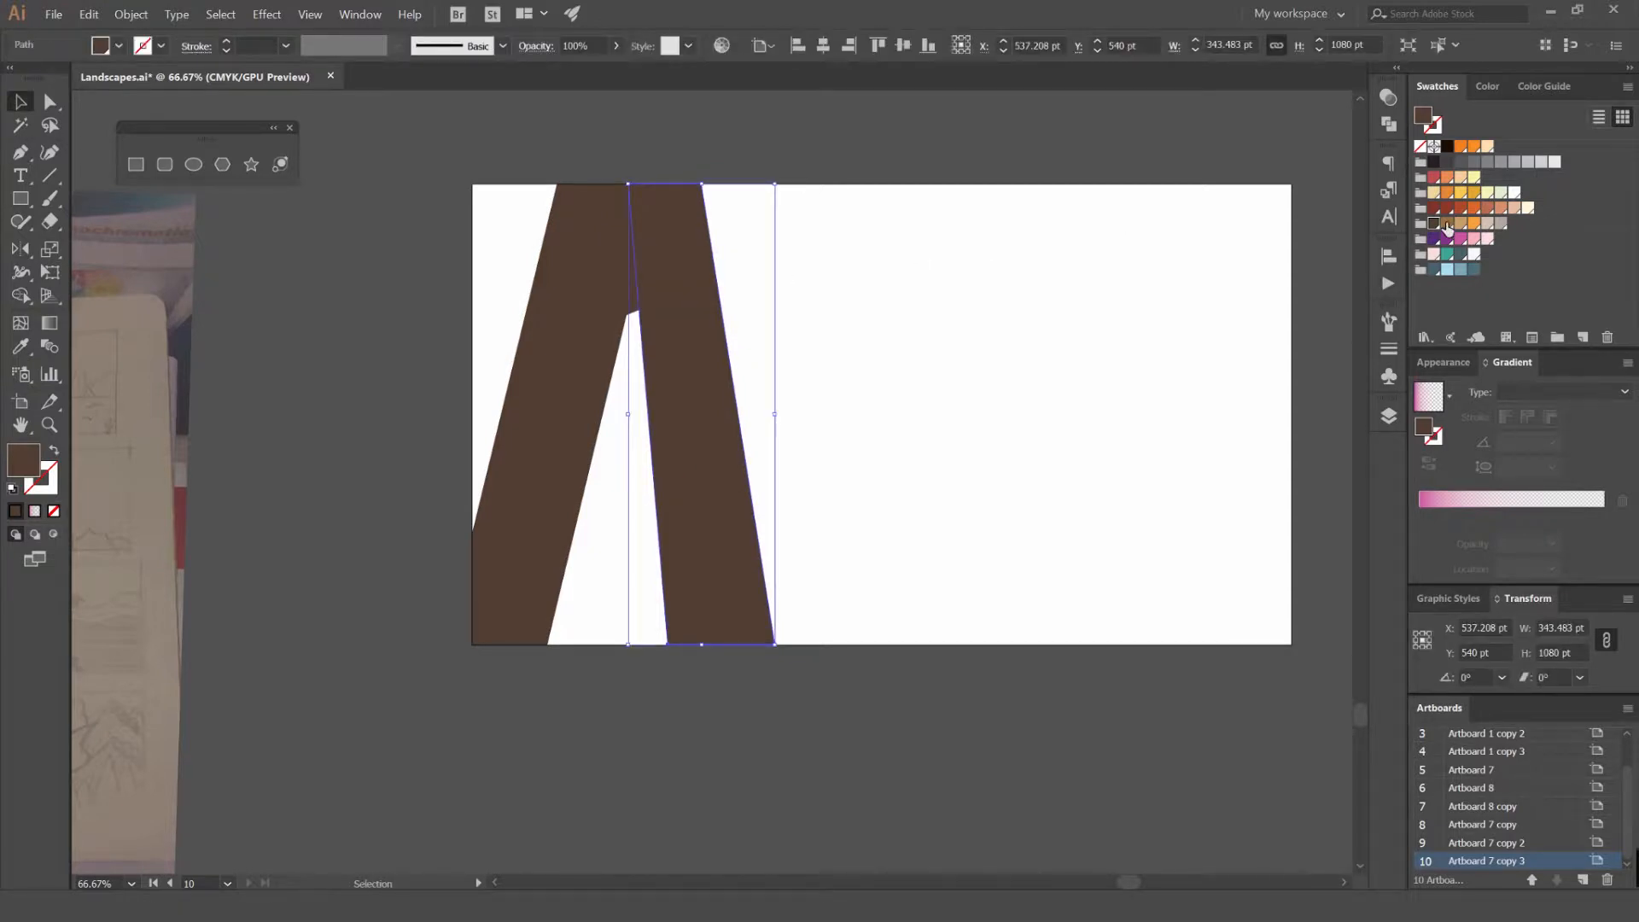
left_click(1446, 223)
left_click(1009, 332)
left_click(743, 442)
key("ctrl+shift+bracketleft")
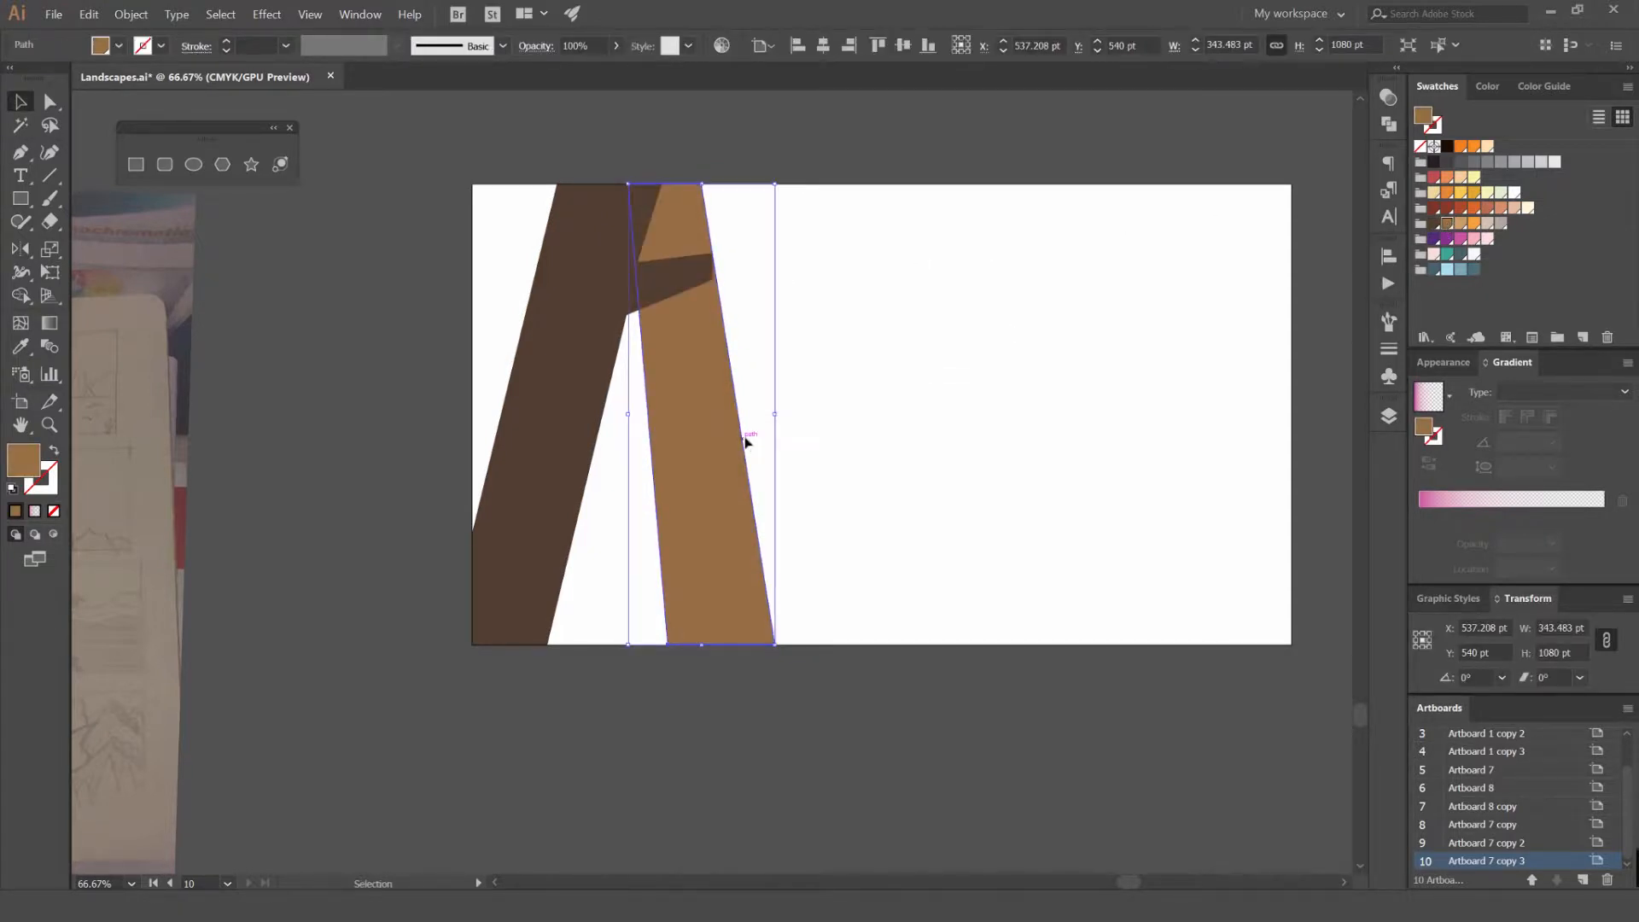
left_click(849, 339)
key("i")
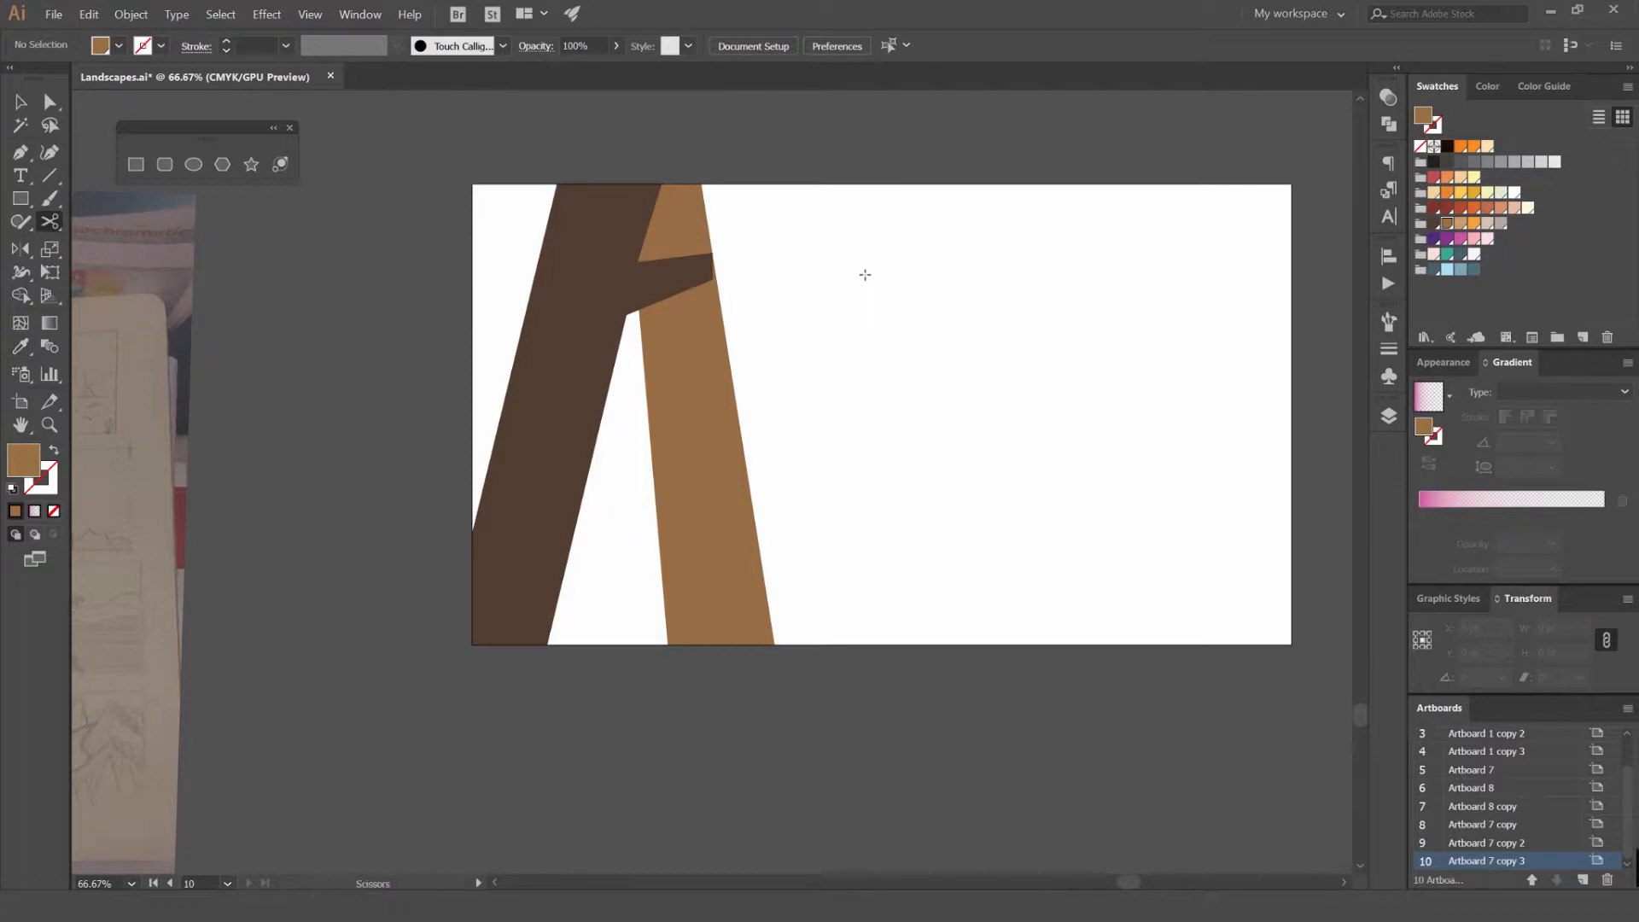
left_click(865, 274)
left_click(998, 483)
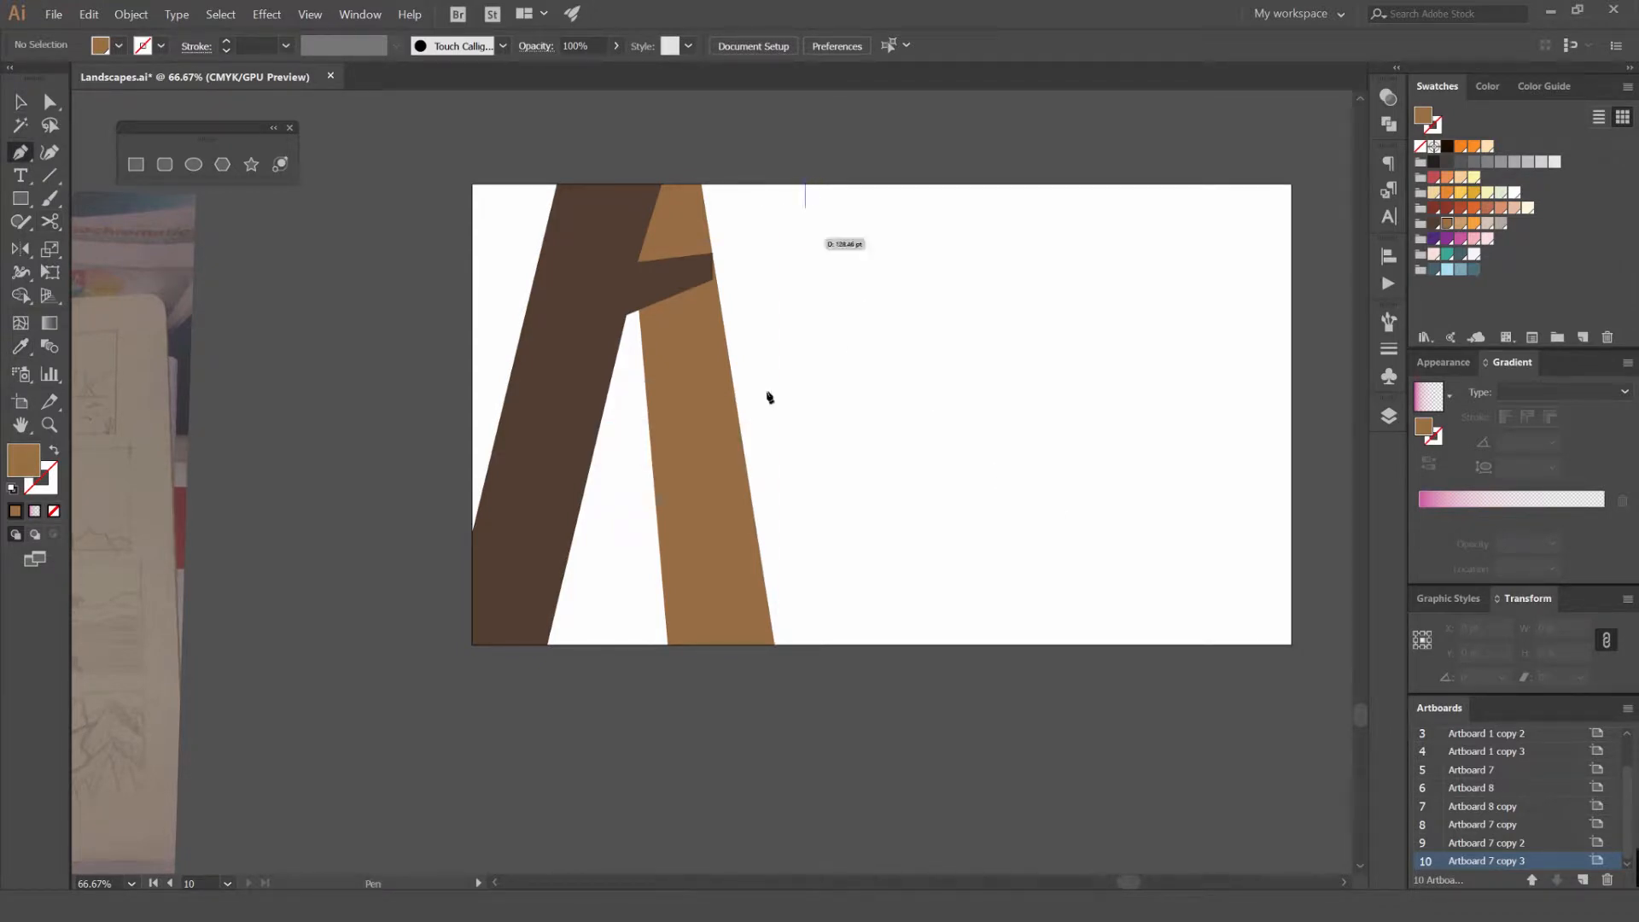
Draw a third full-height trunk, about 481 pt wide, beside the light brown one and fill it with dark brown
left_click(676, 645)
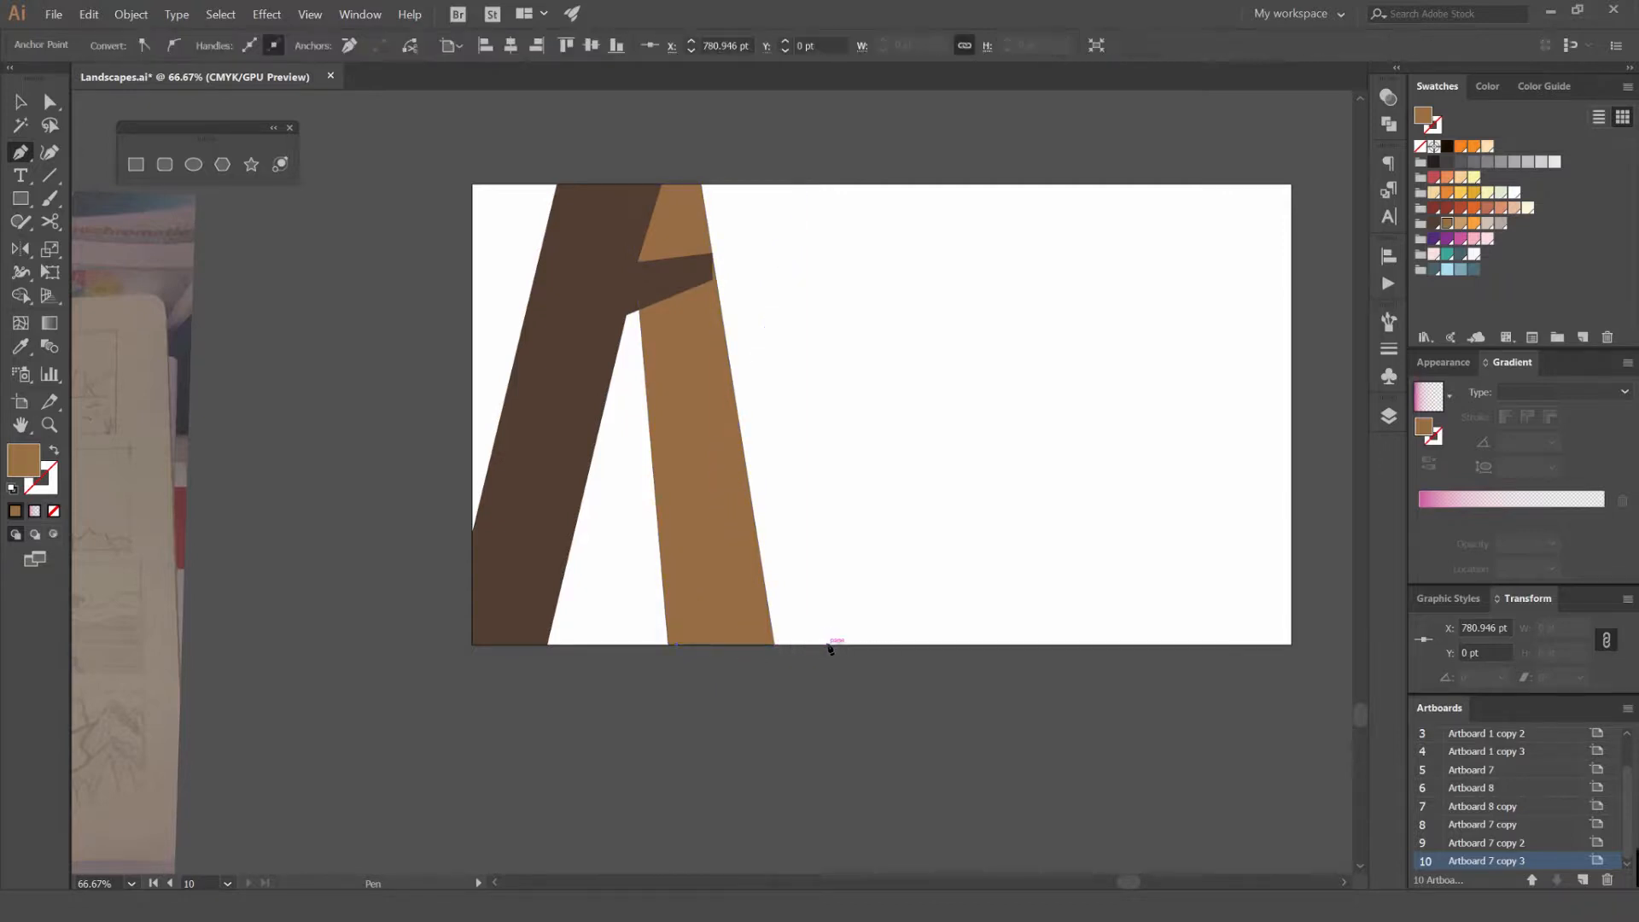
left_click(827, 645)
left_click(880, 184)
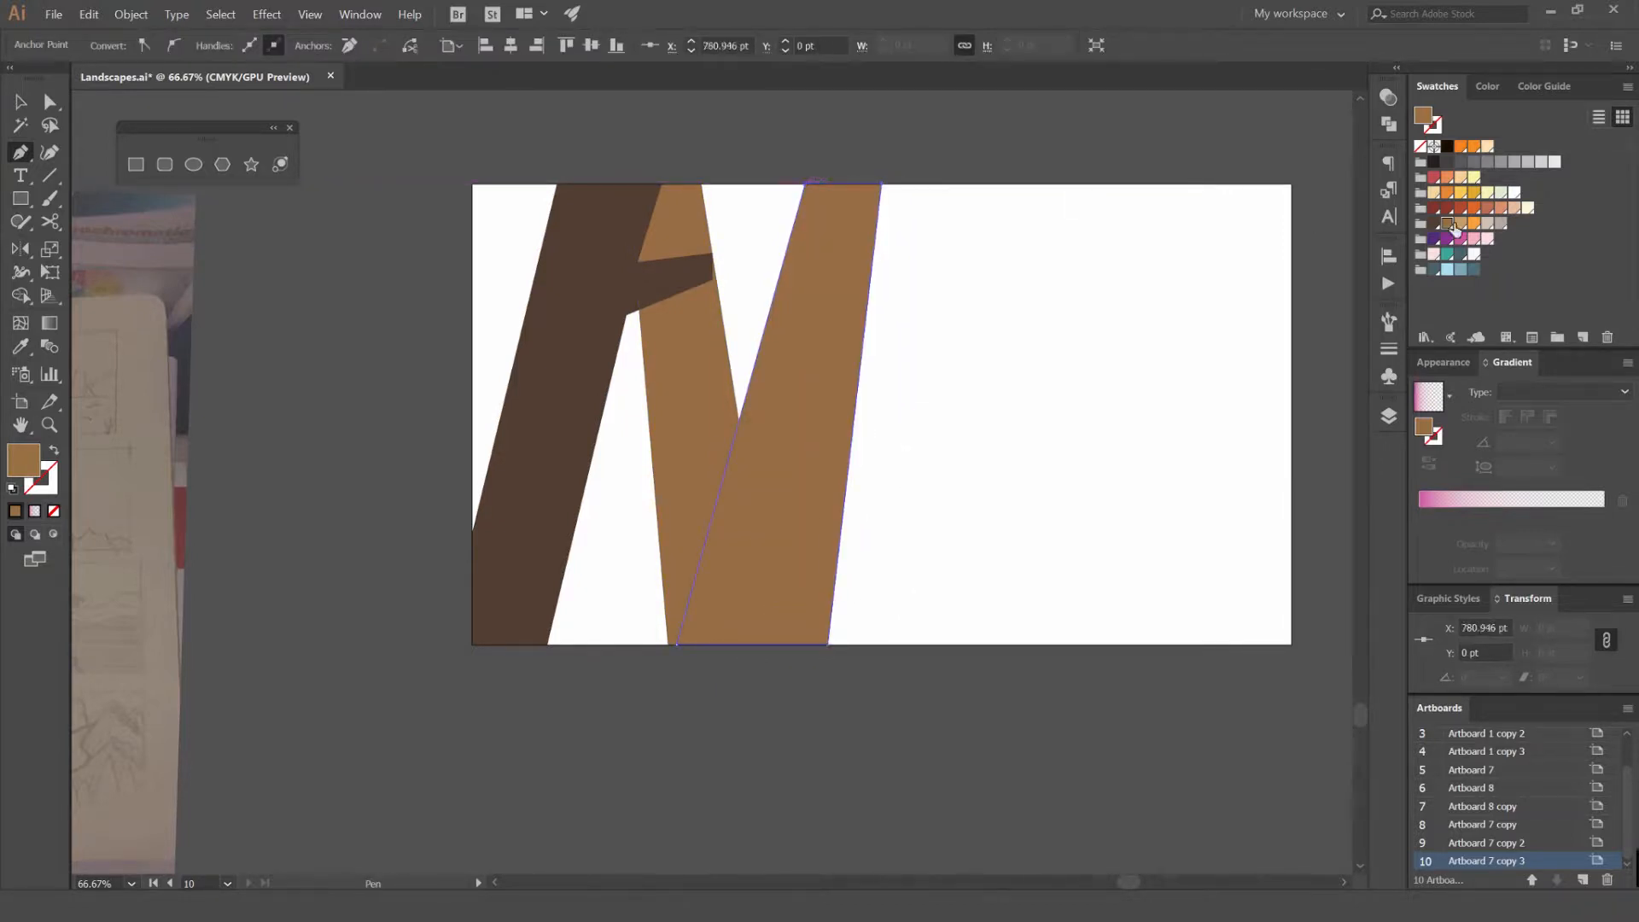
left_click(1449, 223)
key("v")
left_click(893, 251)
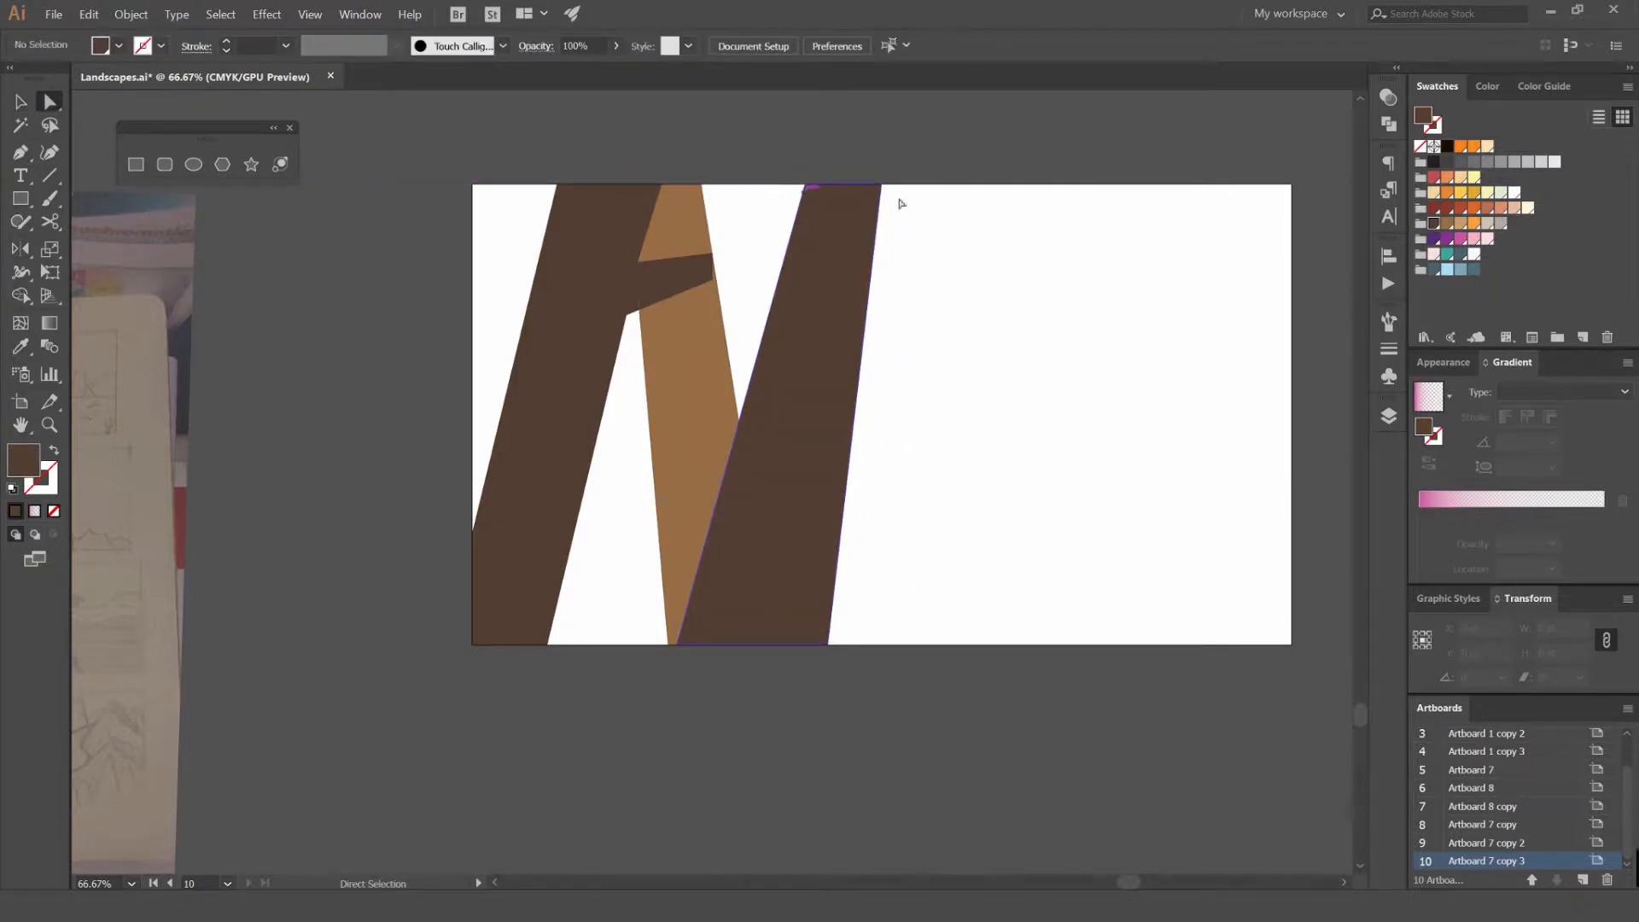
Narrow the third trunk's base by moving both lower corners to the right, bringing the overall width to about 279 pt
scroll(1002, 282, "down", 3)
scroll(933, 388, "up", 3)
left_click(981, 271)
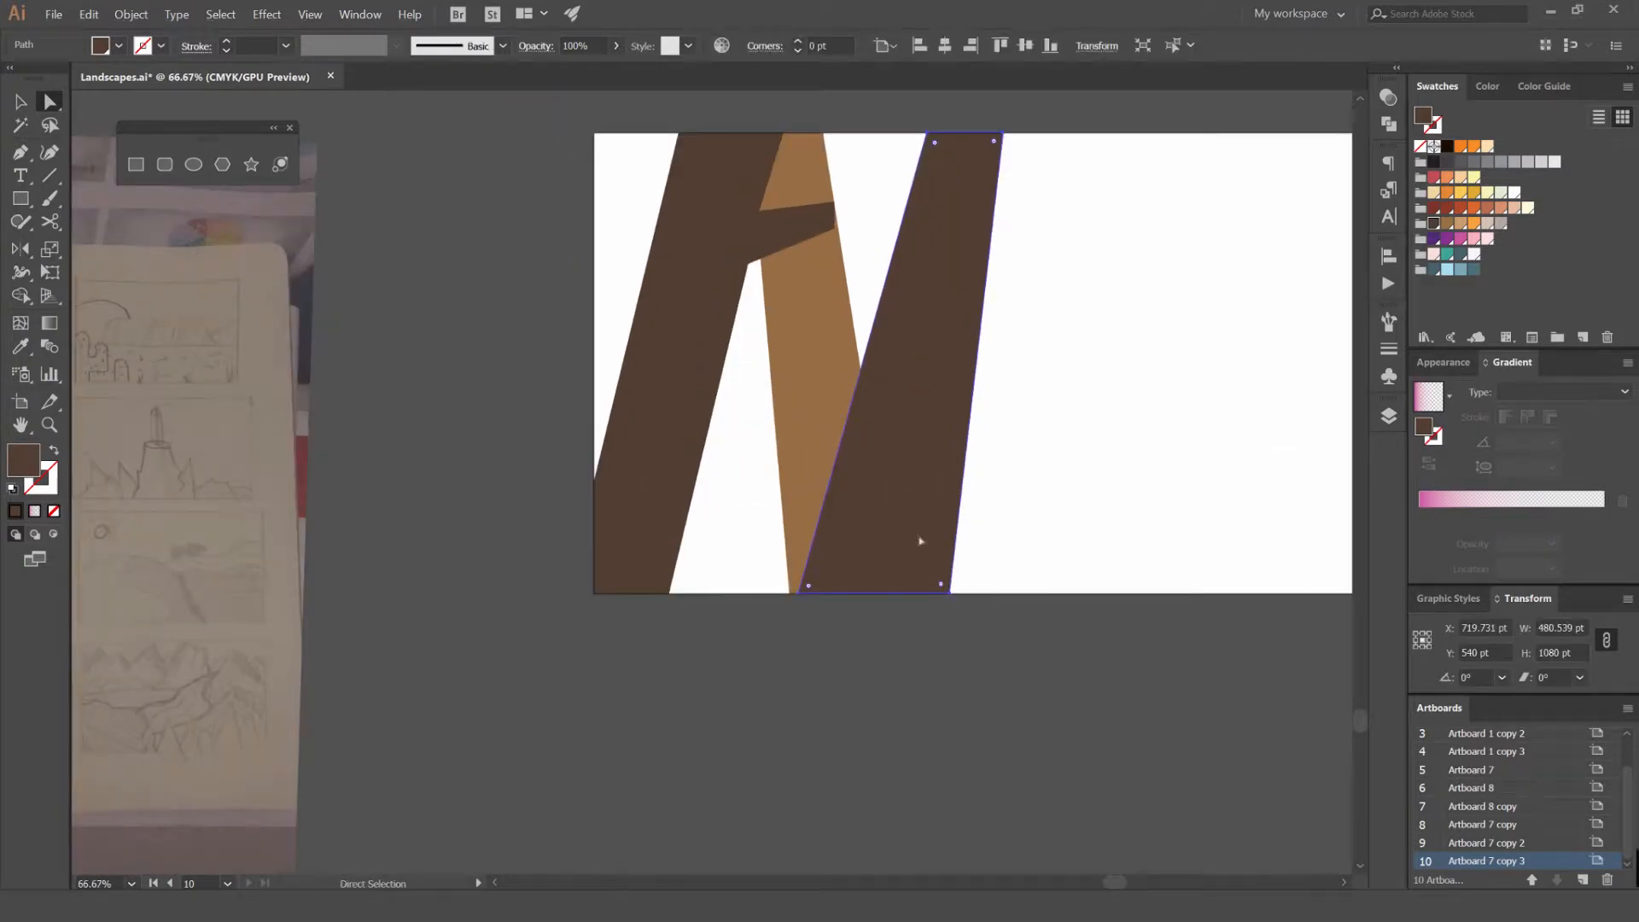
left_click_drag(951, 596, 1043, 592)
left_click_drag(808, 587, 949, 593)
key("v")
key("a")
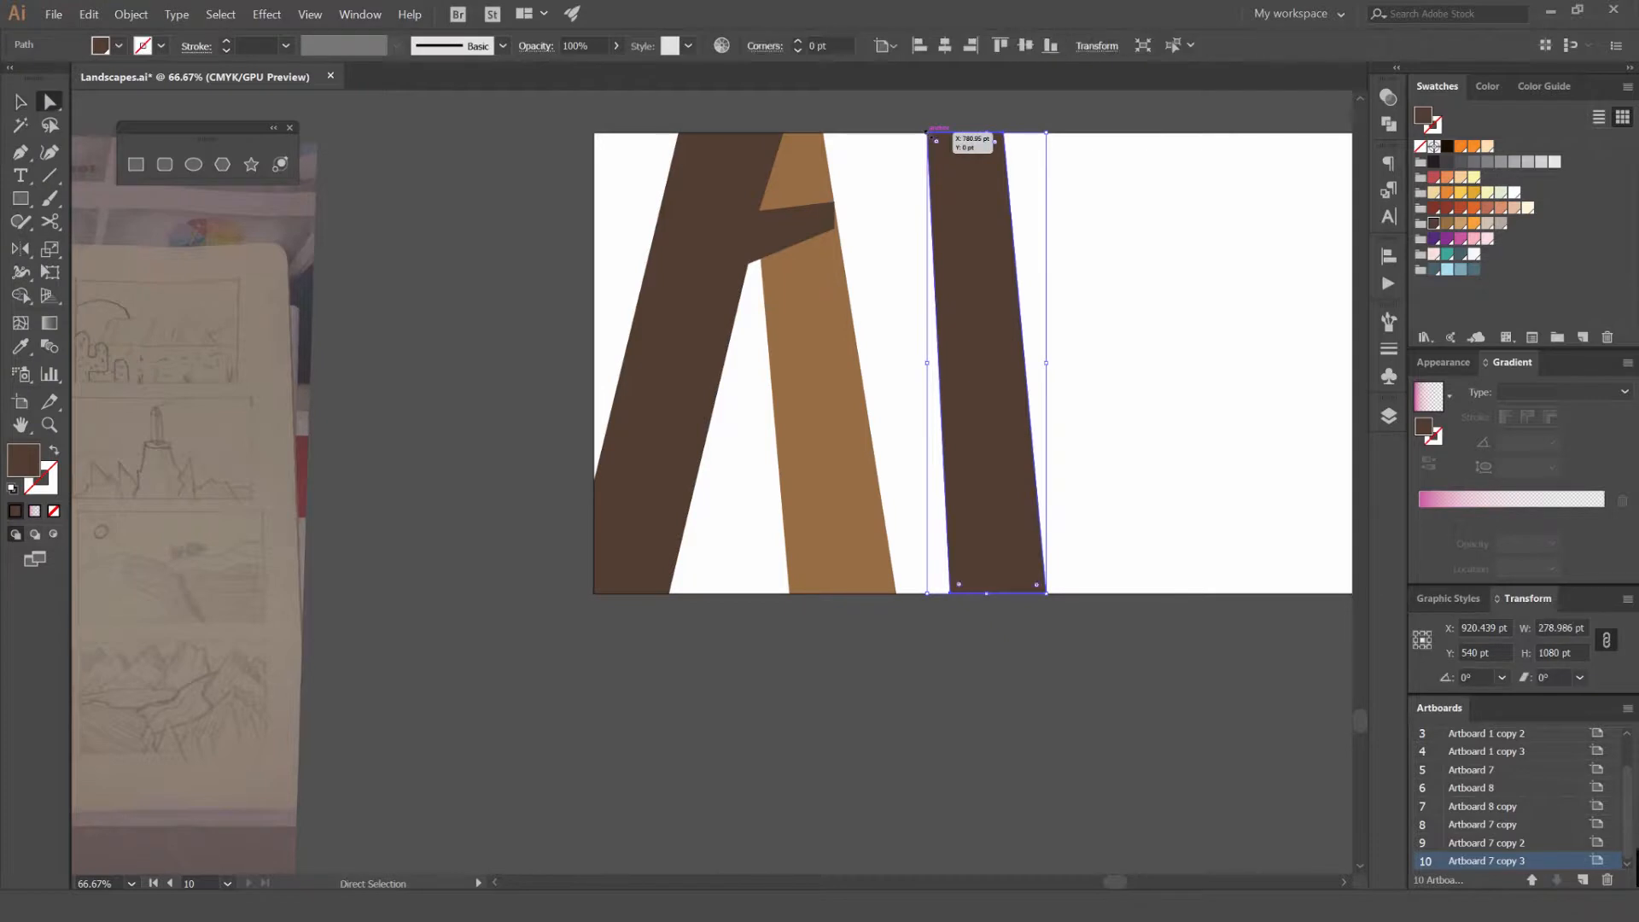
Shift the third trunk's top and bottom ends left so it leans slightly right and overlaps the light brown trunk's base
left_click(928, 134)
left_click_drag(970, 134, 917, 134)
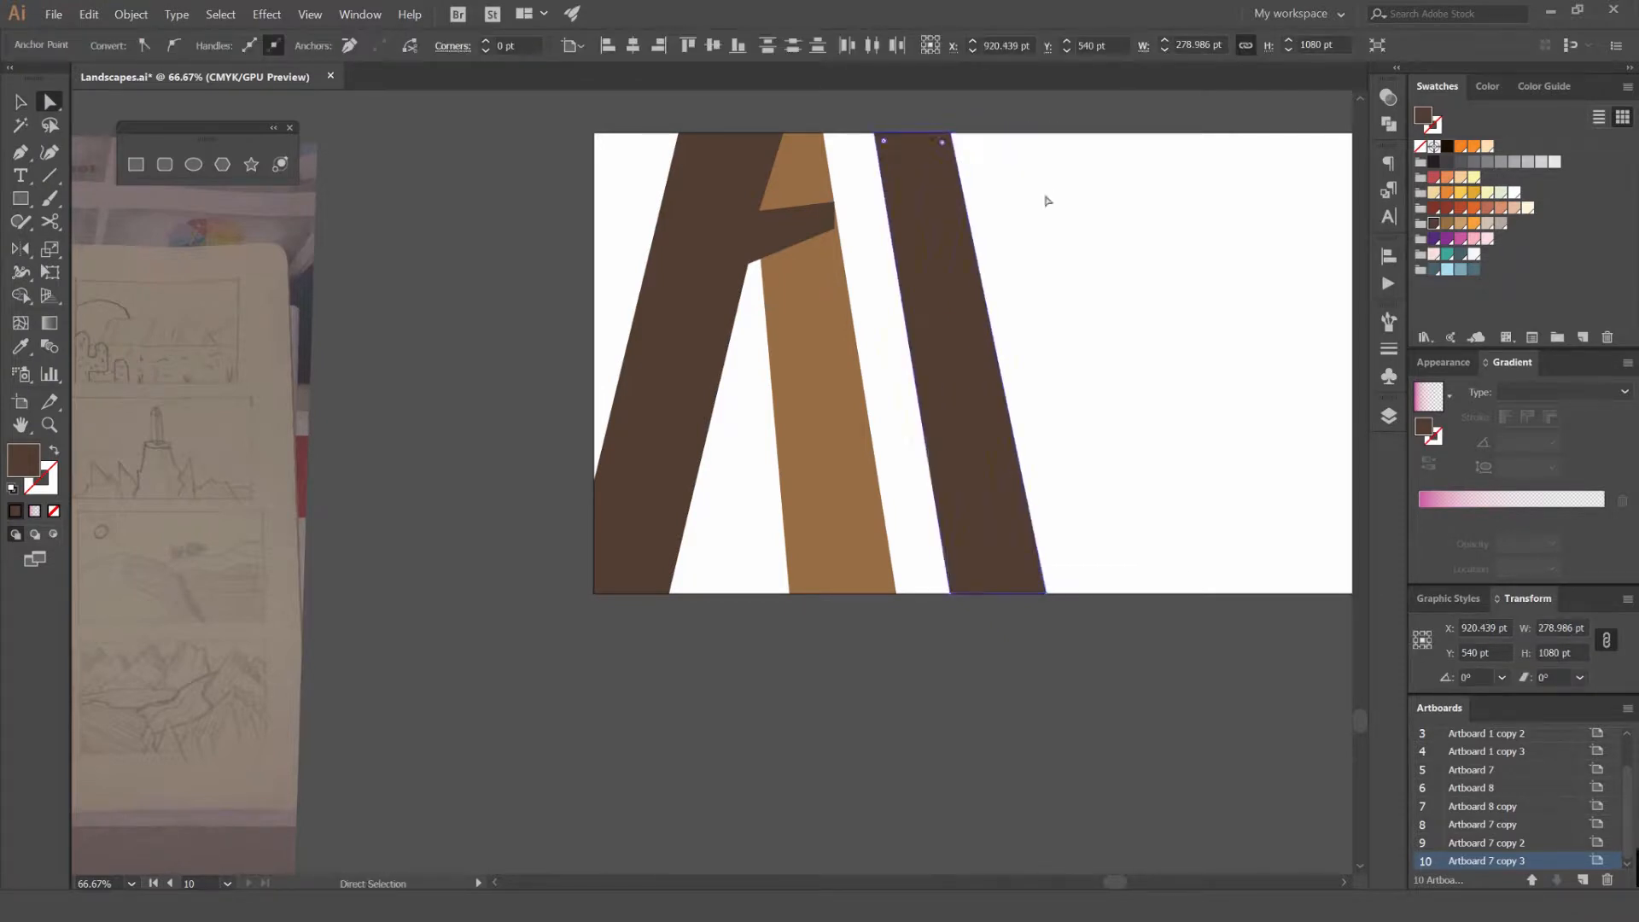
left_click(970, 606)
left_click_drag(994, 592, 934, 592)
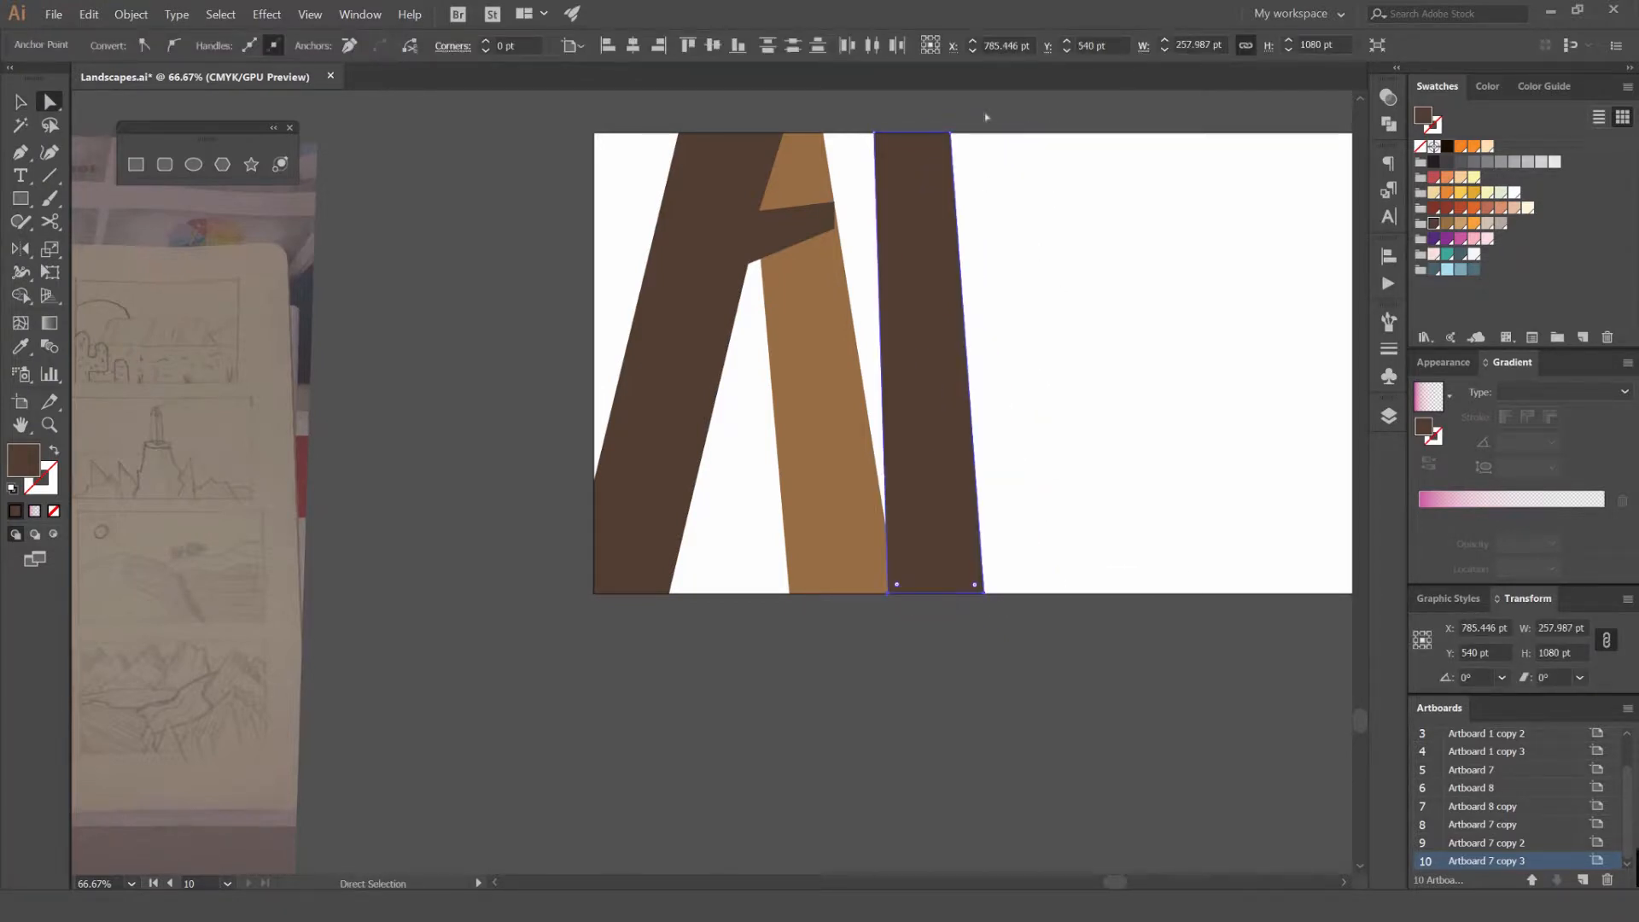
left_click_drag(879, 137, 900, 135)
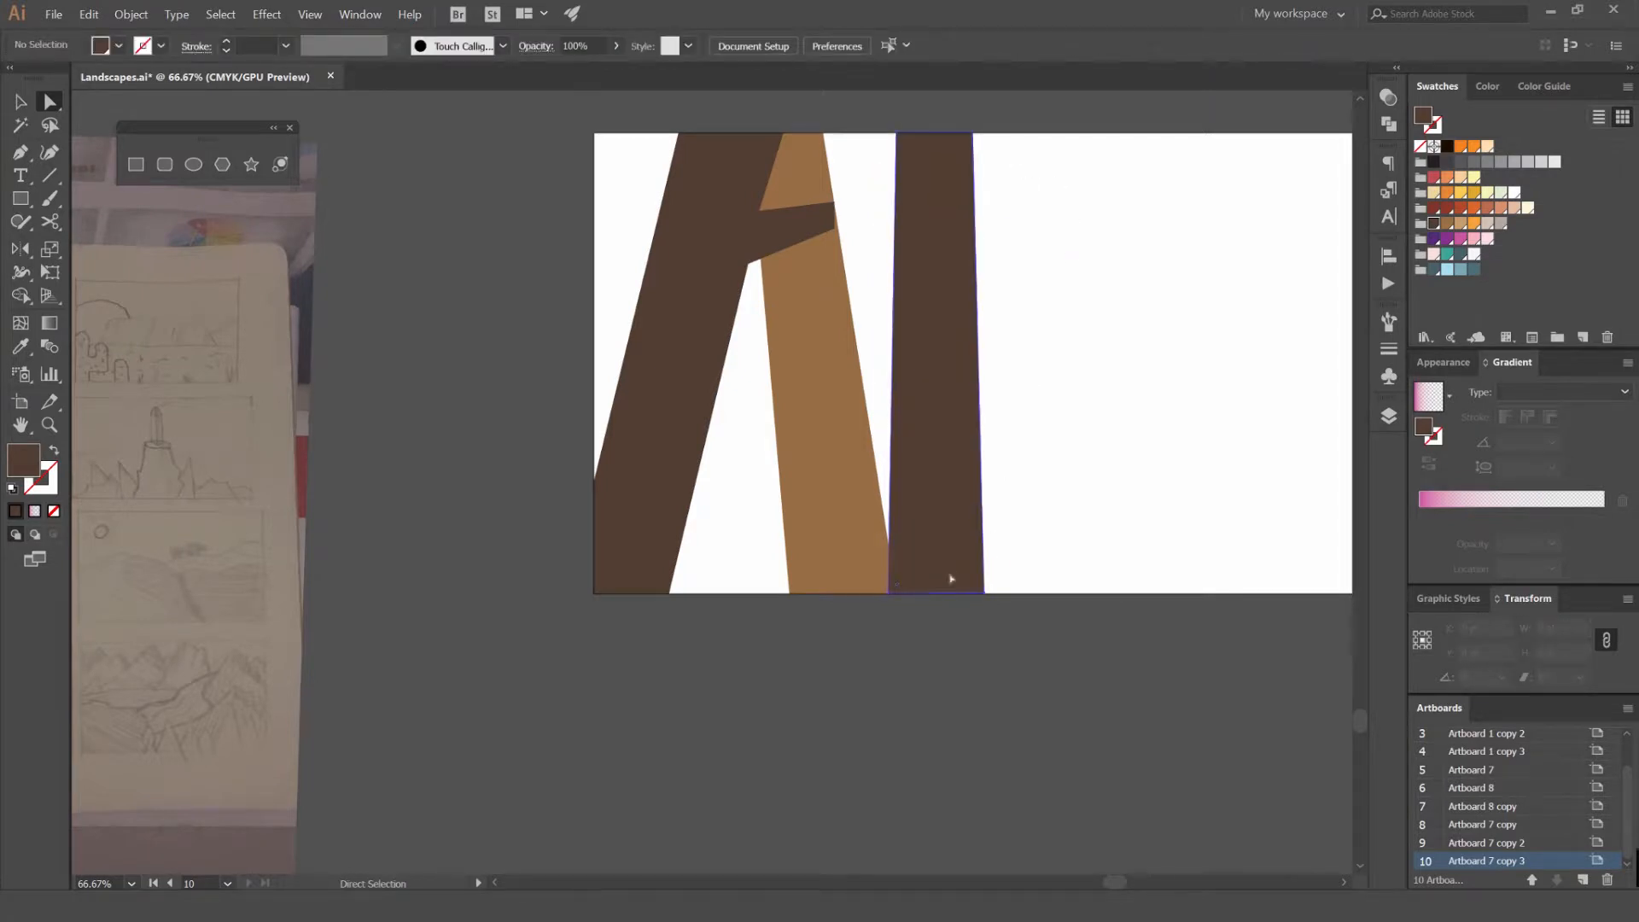
left_click_drag(933, 593, 903, 592)
left_click(1049, 464)
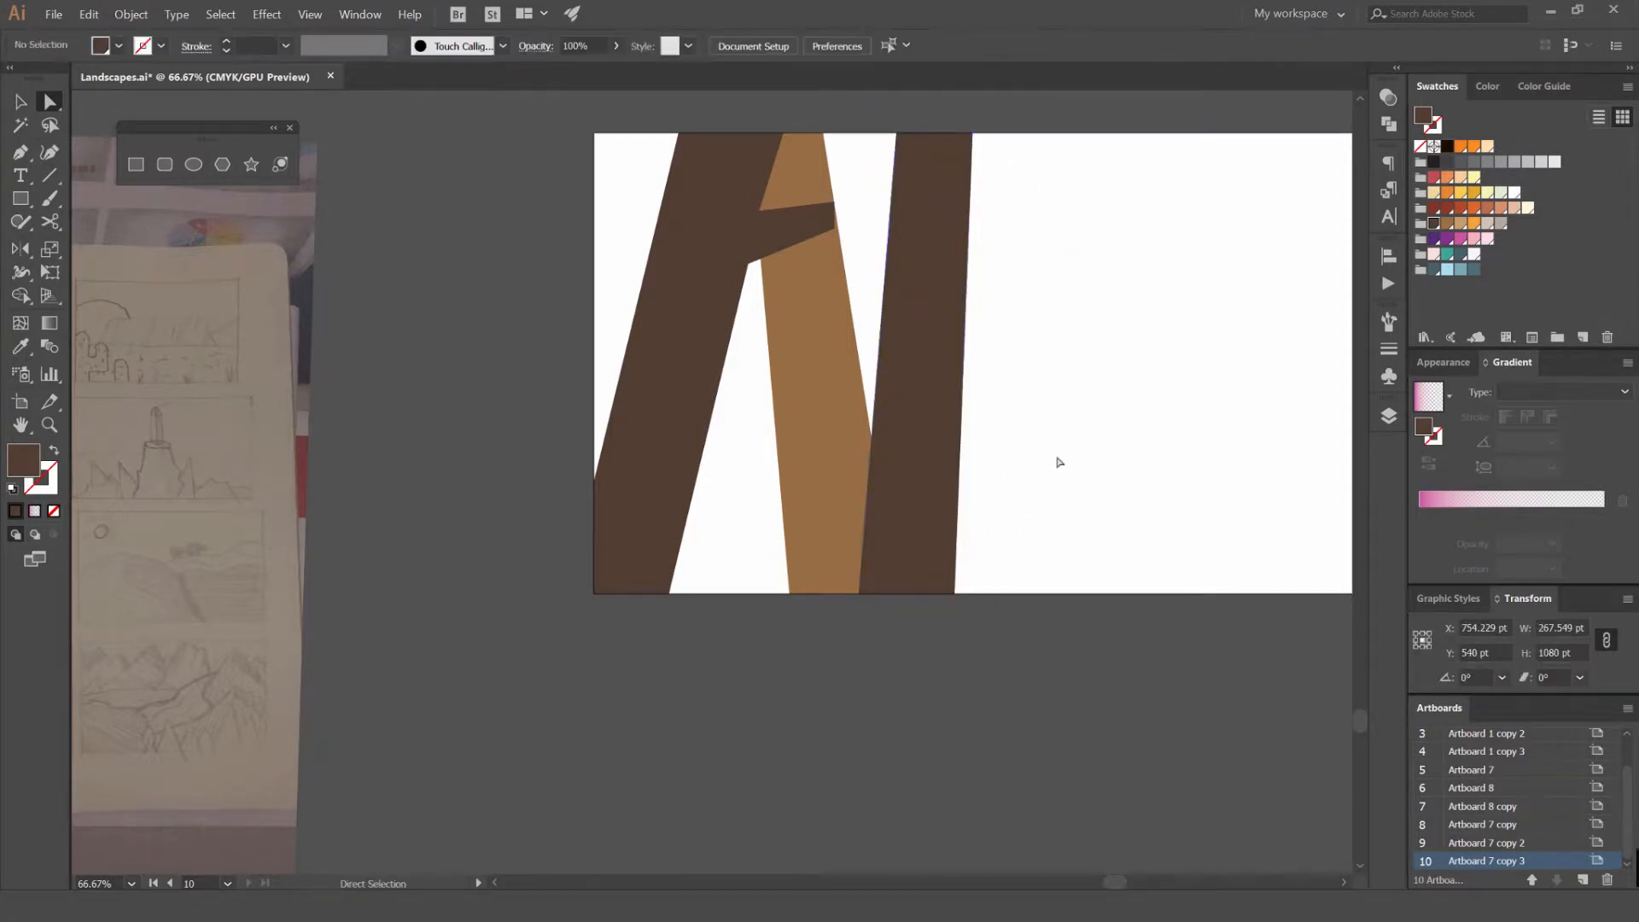
Draw a 1920 × 540 pt rectangle covering the artboard's lower half and send it behind the trunks
left_click_drag(1032, 302, 1013, 315)
key("v")
scroll(947, 301, "down", 4, "alt")
left_click_drag(990, 551, 876, 319)
scroll(887, 425, "up", 2, "alt")
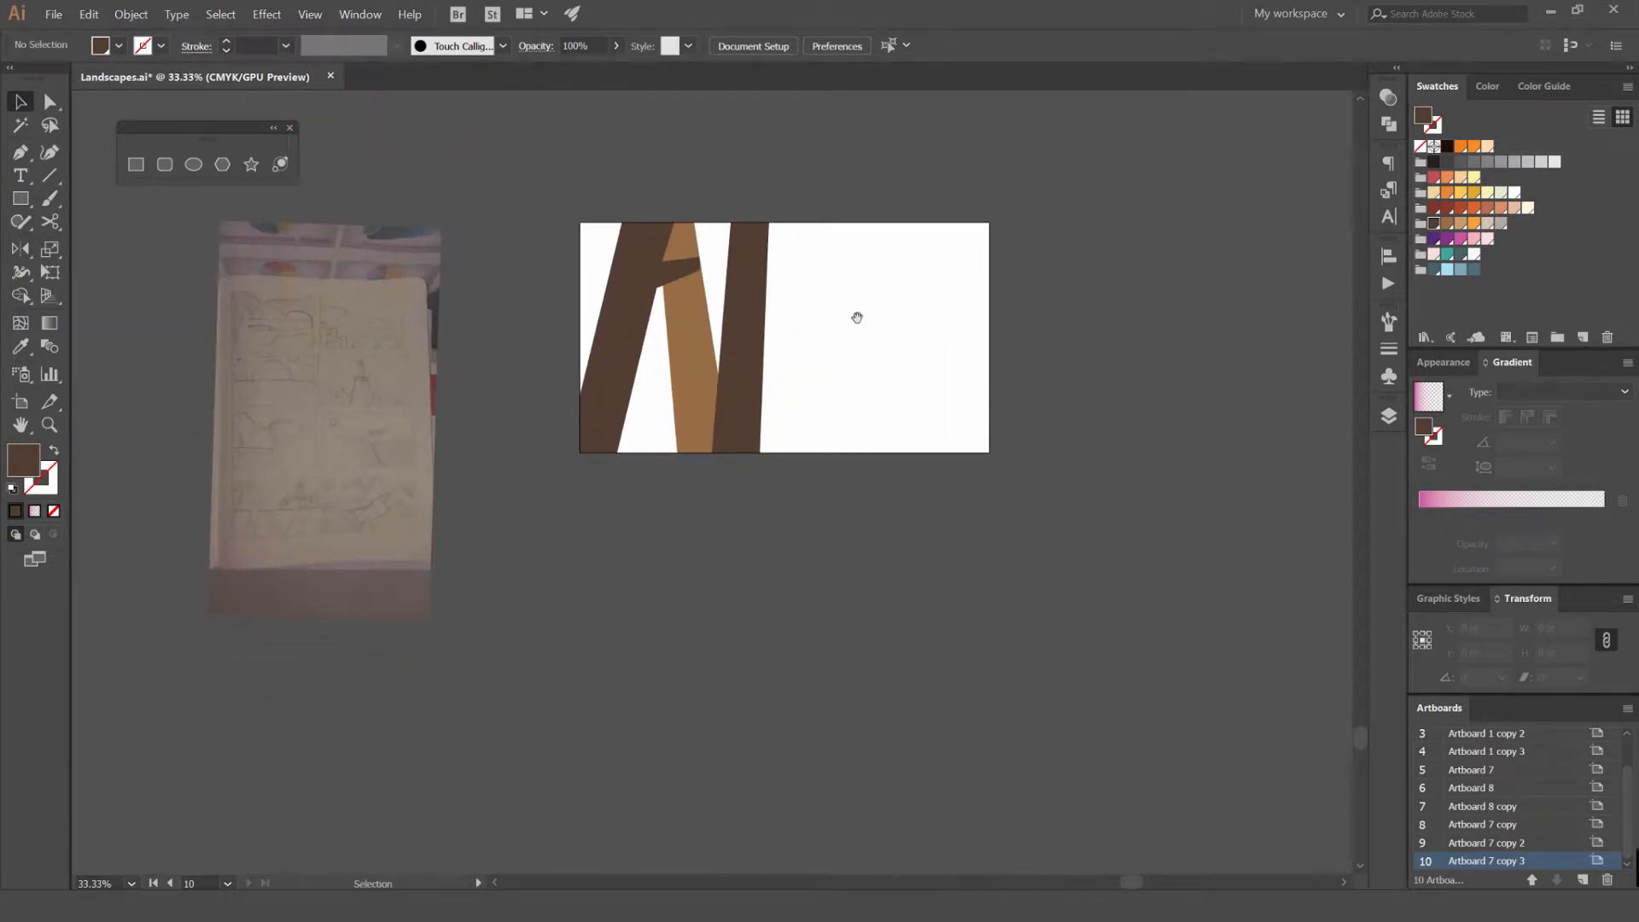
key("m")
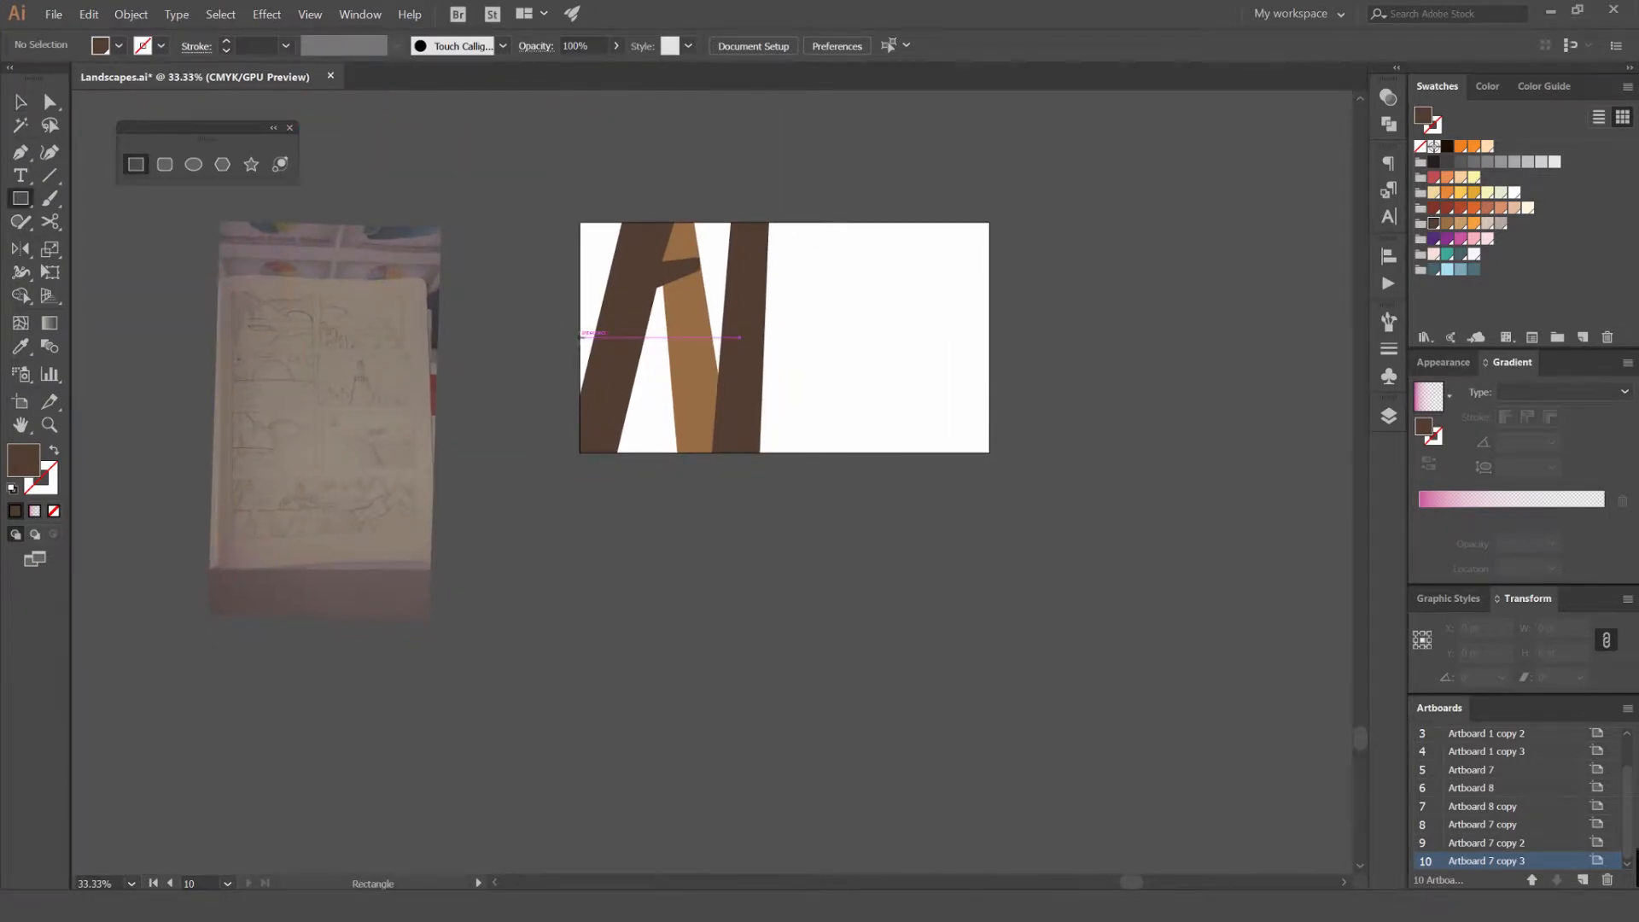
scroll(581, 337, "up", 1, "alt")
scroll(583, 336, "up", 2, "alt")
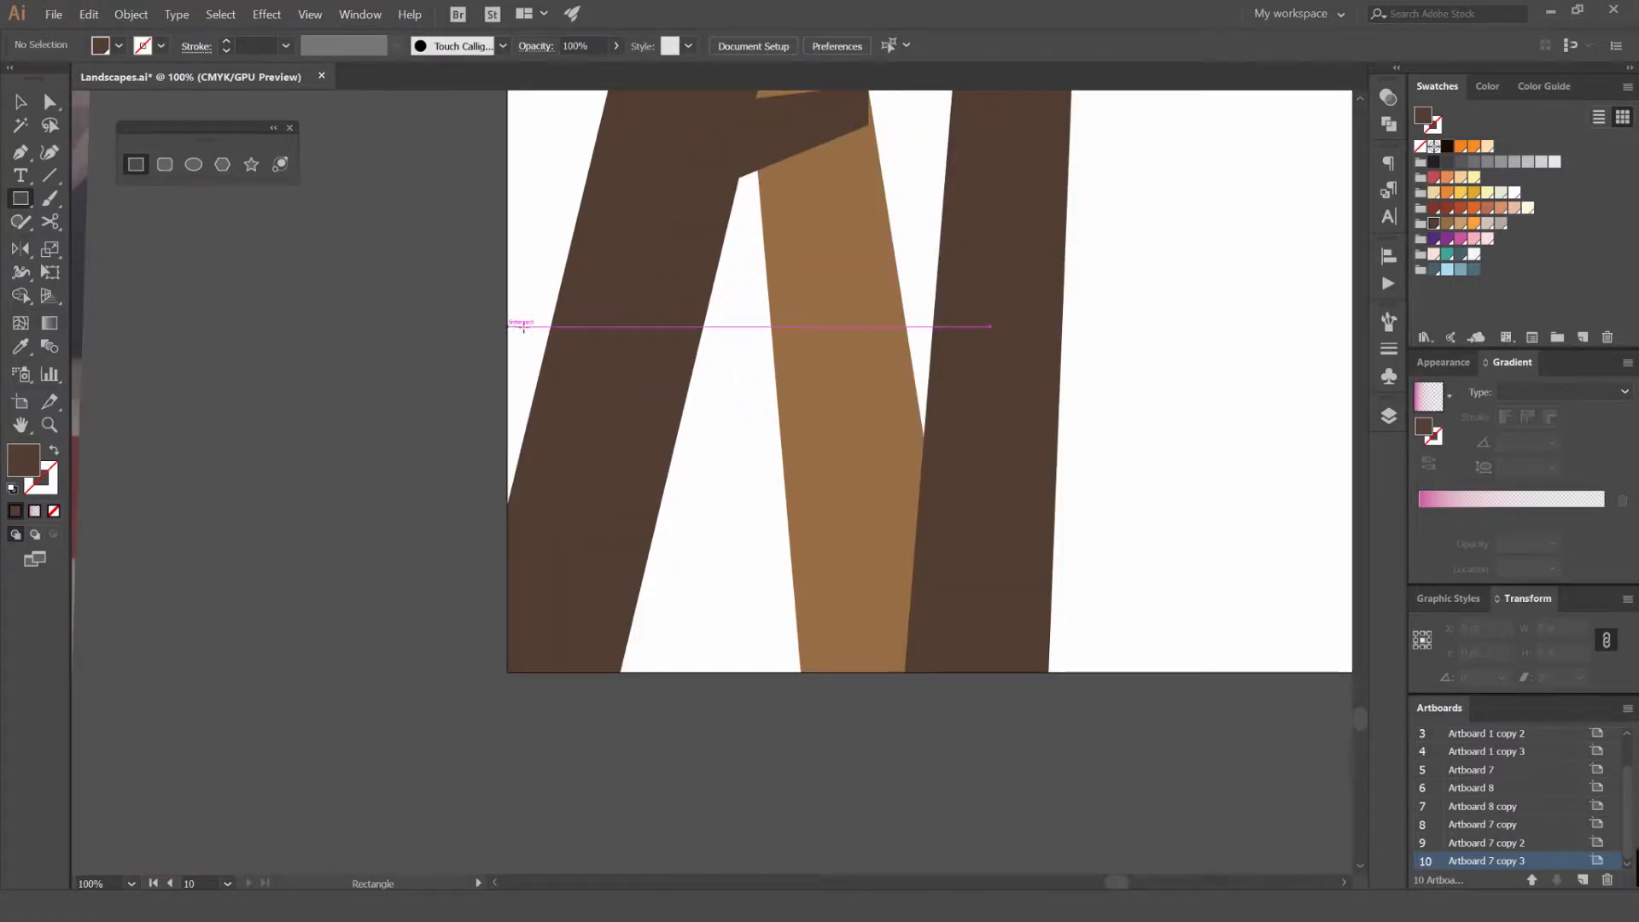
left_click(513, 326)
left_click(1100, 485)
scroll(446, 315, "down", 1, "alt")
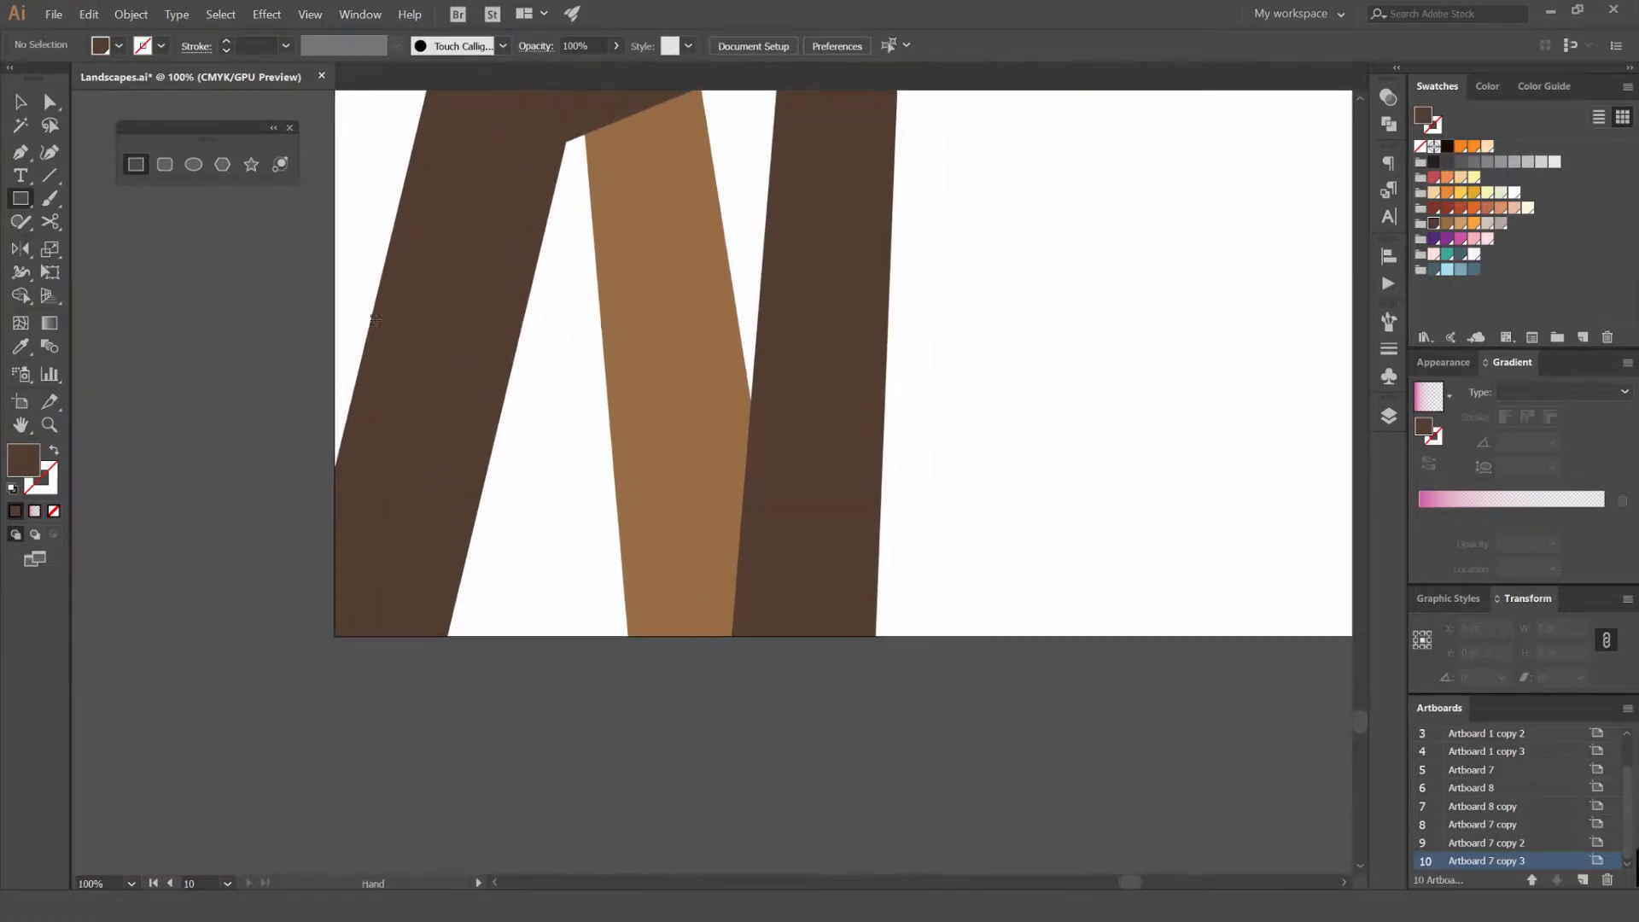
left_click_drag(347, 298, 1167, 530)
key("ctrl+bracketleft")
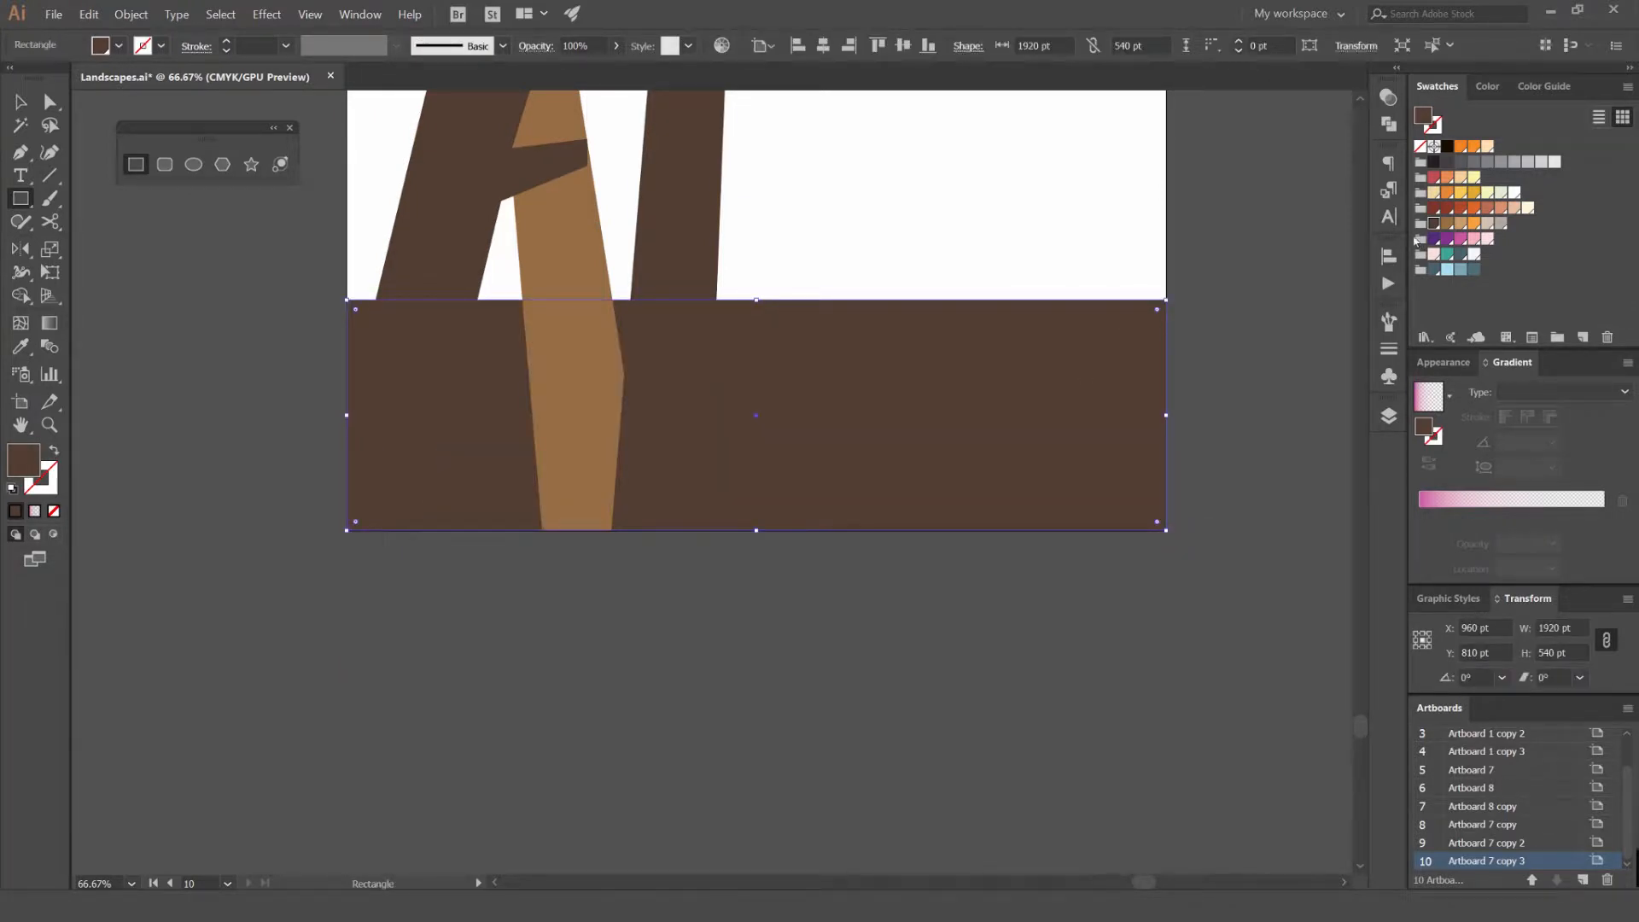
Fill the rectangle on the artboard's lower half with pale beige and send it one level backward
left_click(1473, 225)
key("ctrl+bracketleft")
left_click(1486, 223)
key("v")
left_click(1218, 279)
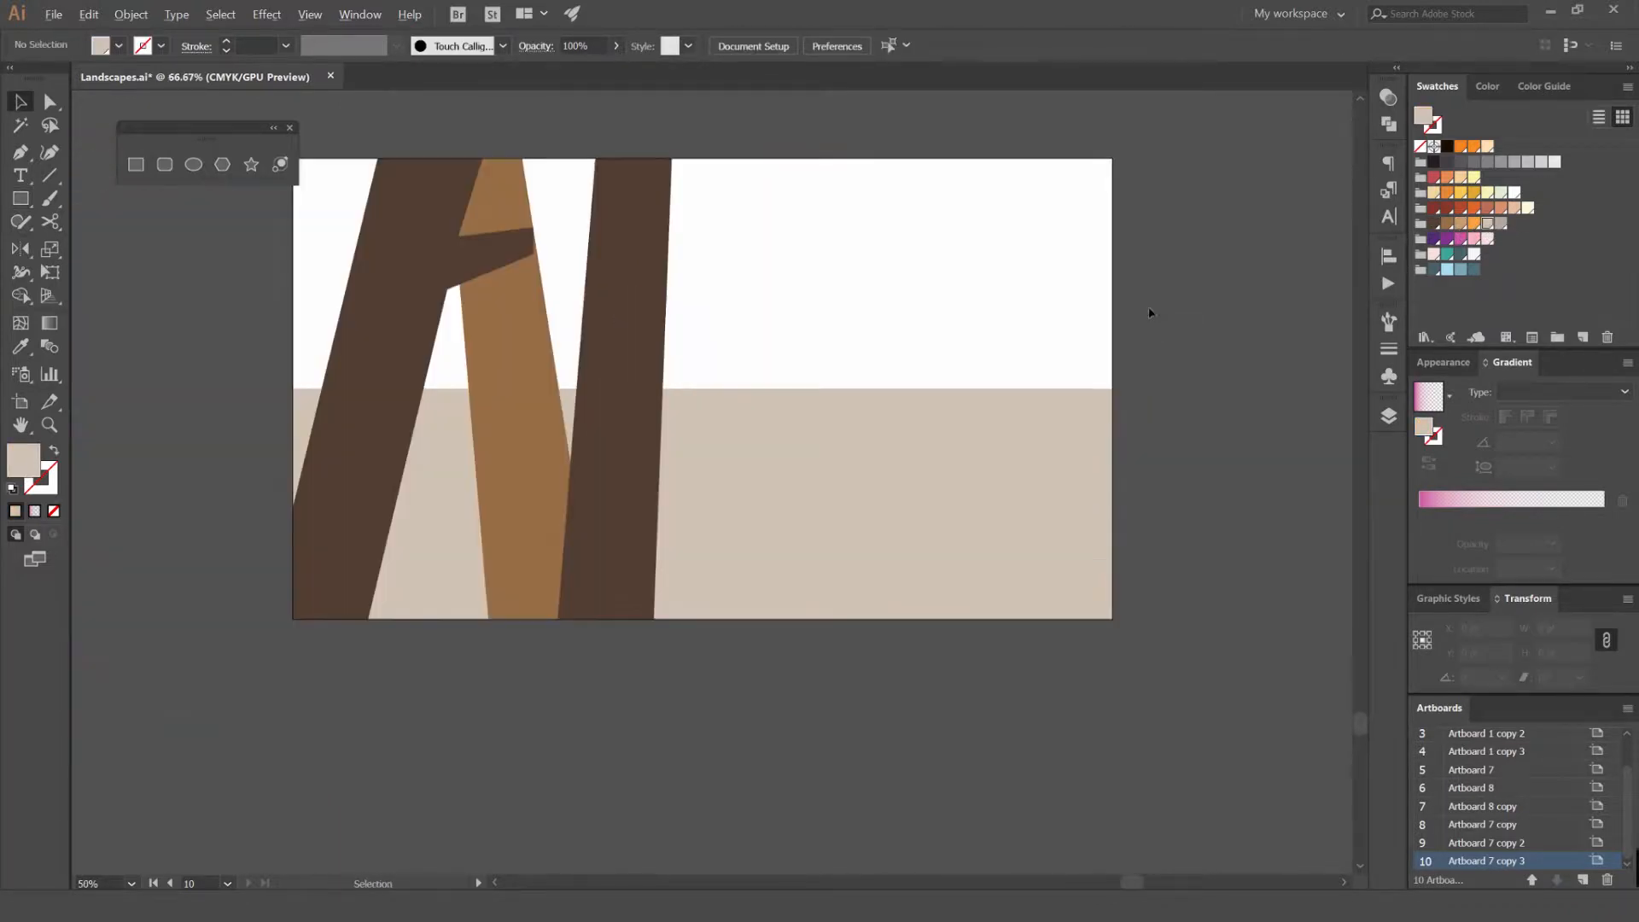
mouse_move(983, 317)
left_mouse_down()
mouse_move(925, 319)
mouse_move(1009, 304)
left_mouse_up()
left_click_drag(847, 300, 932, 307)
left_click(920, 370)
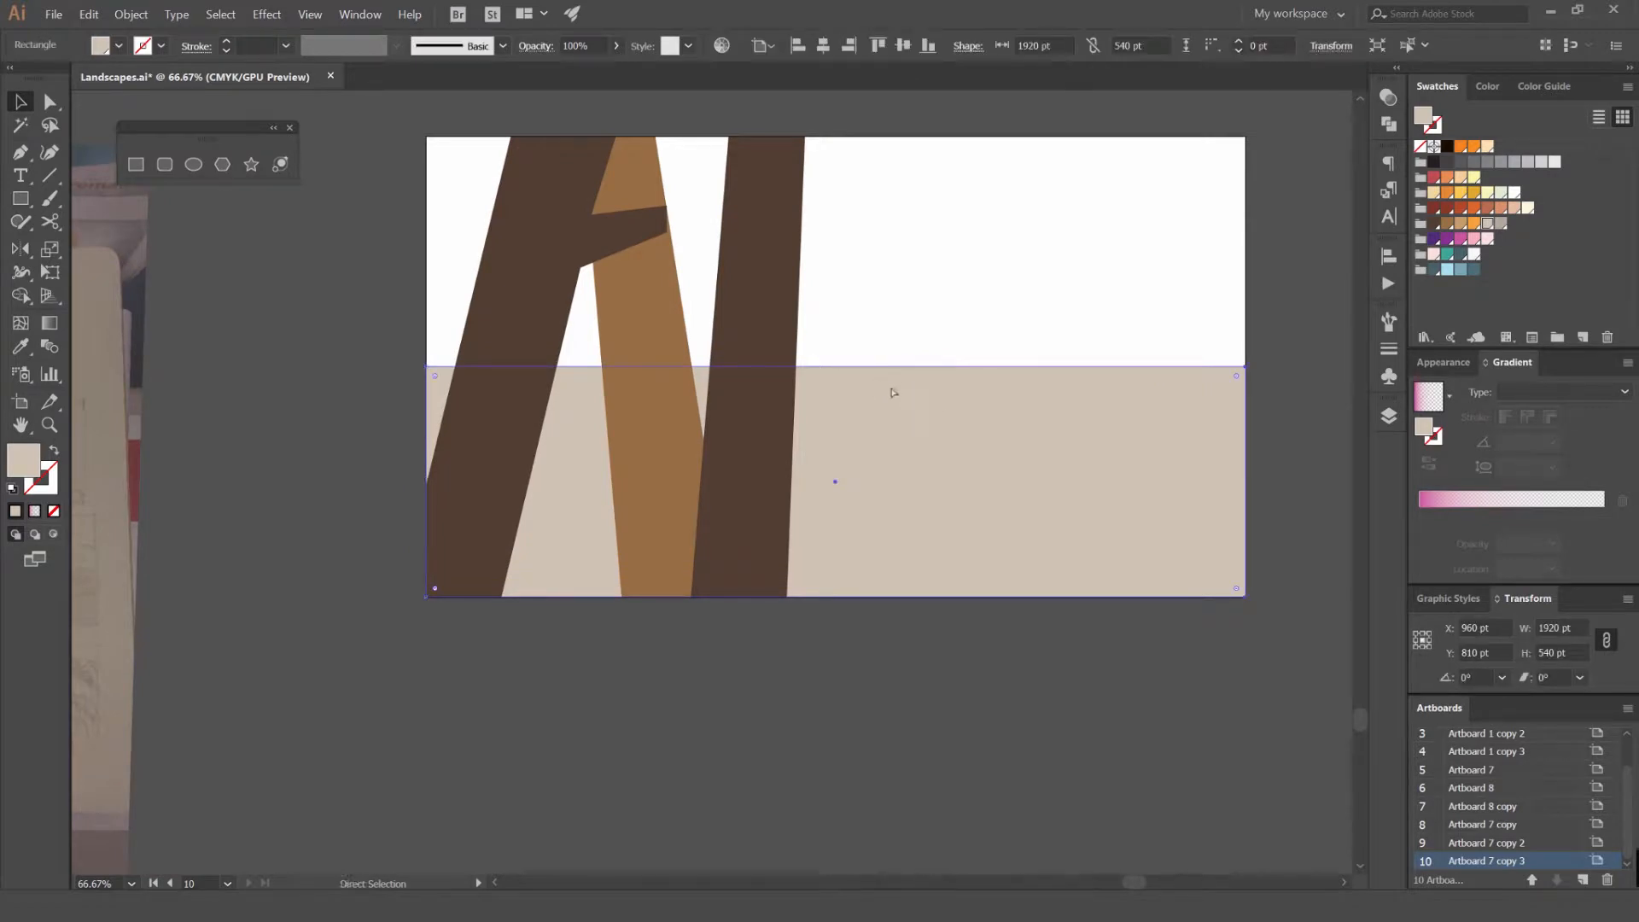
left_click(993, 343)
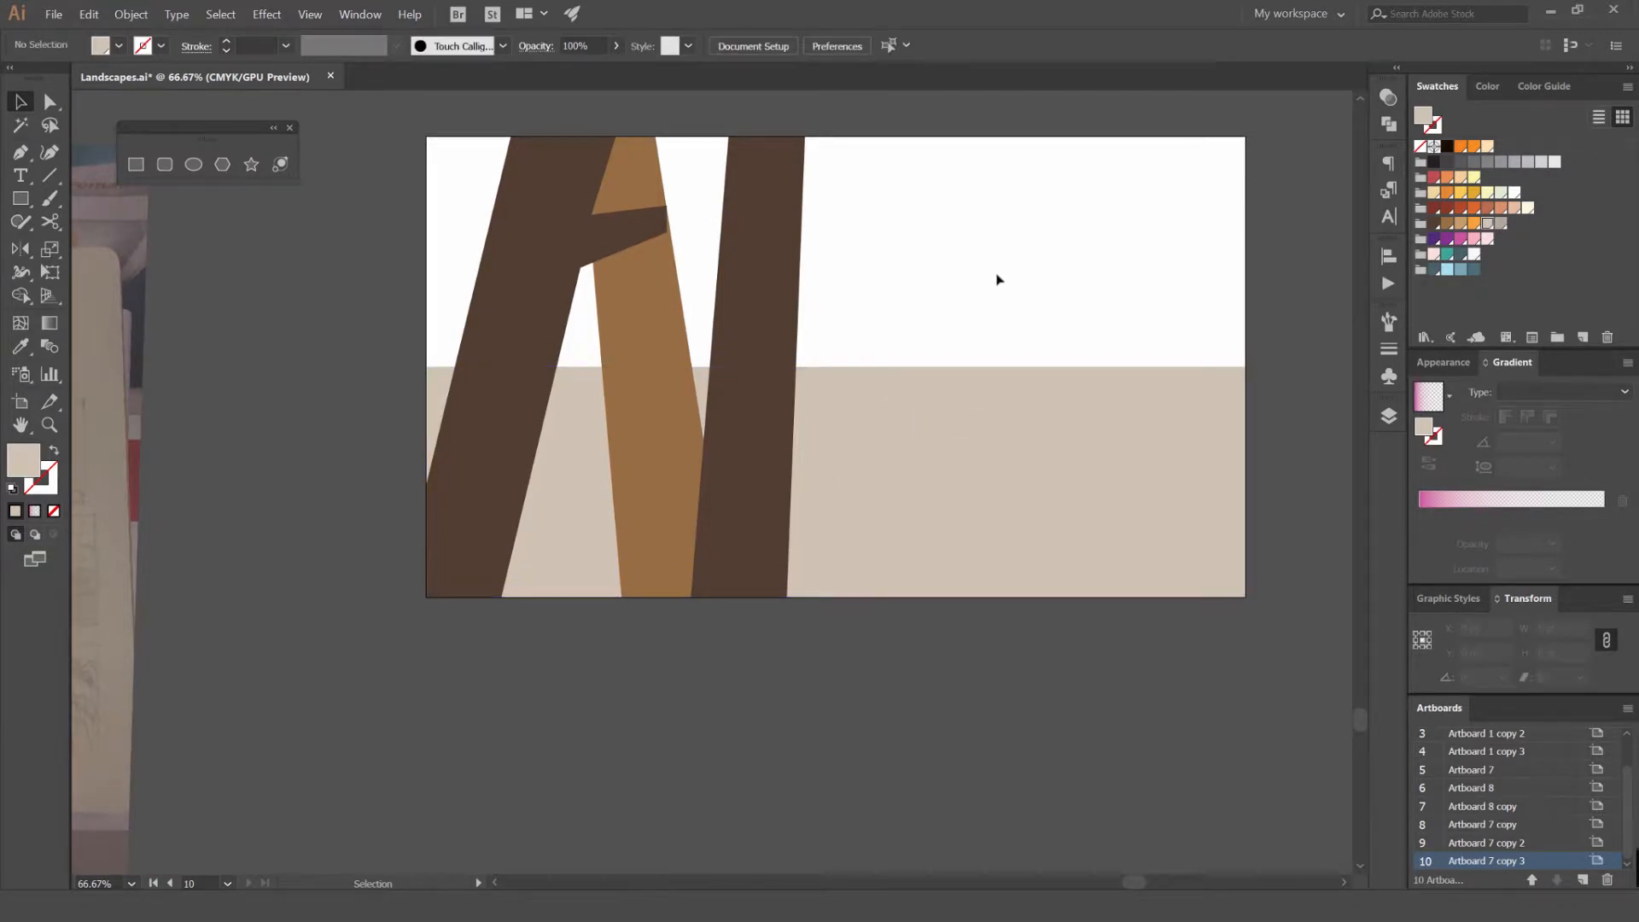
left_click_drag(777, 285, 927, 259)
scroll(878, 221, "down", 1)
scroll(890, 249, "up", 3)
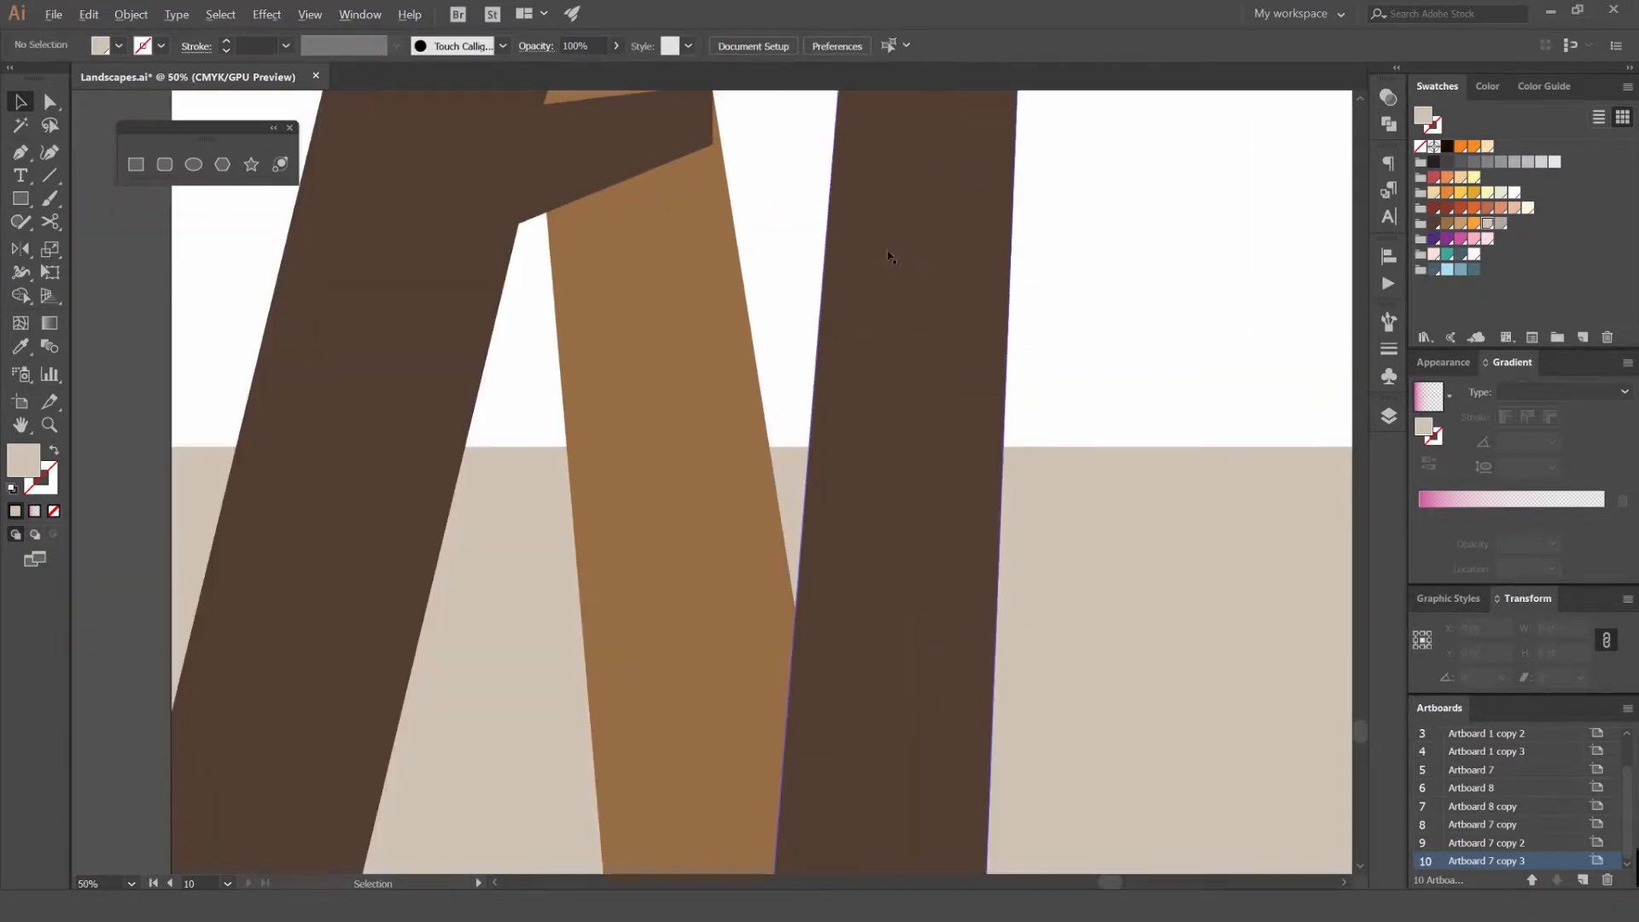
scroll(905, 256, "down", 2)
left_click_drag(990, 247, 929, 229)
left_click_drag(786, 245, 810, 279)
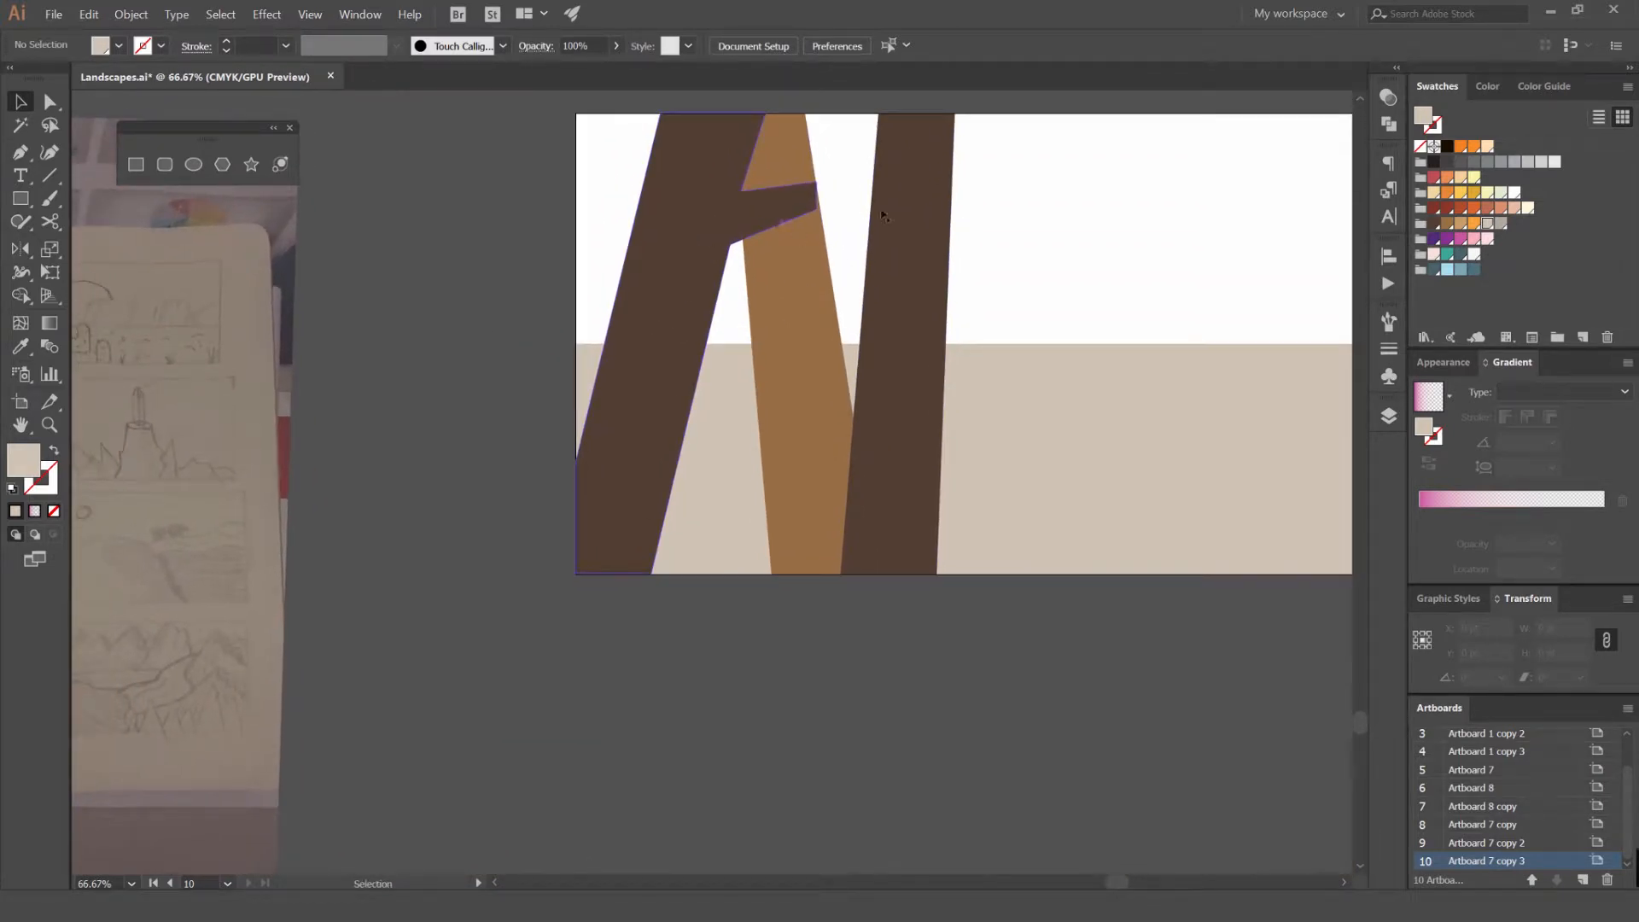
Isolate the third, dark brown trunk for editing, try moving it right and undo that move
scroll(853, 219, "up", 1)
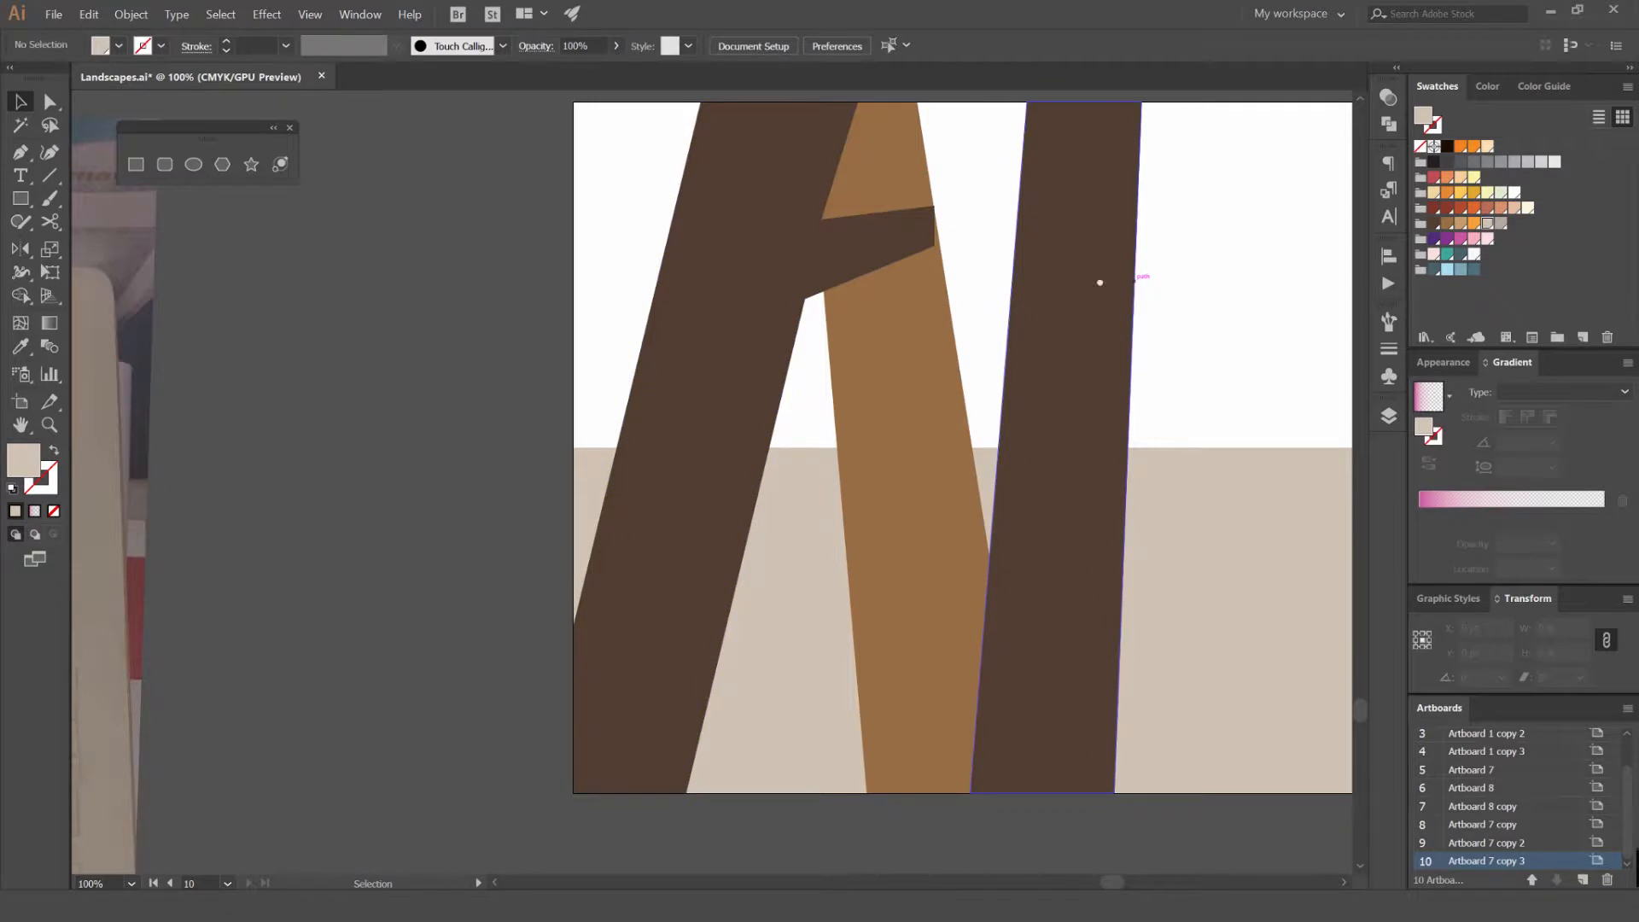
left_click_drag(1130, 274, 818, 306)
double_click(807, 306)
left_click_drag(845, 236, 1074, 237)
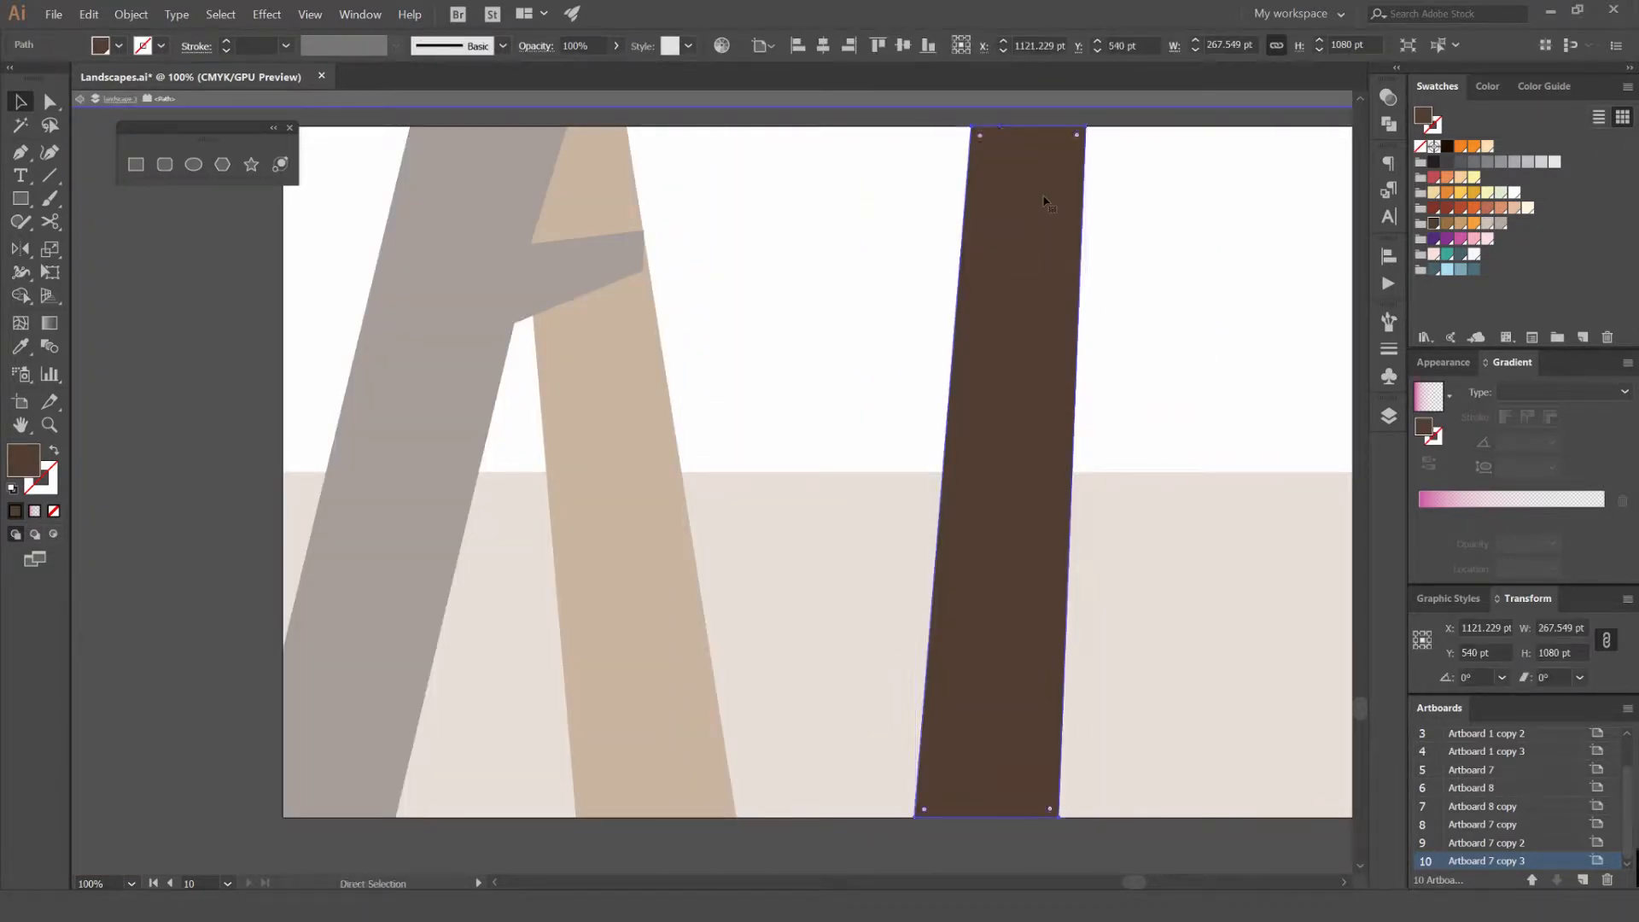
key("ctrl+z")
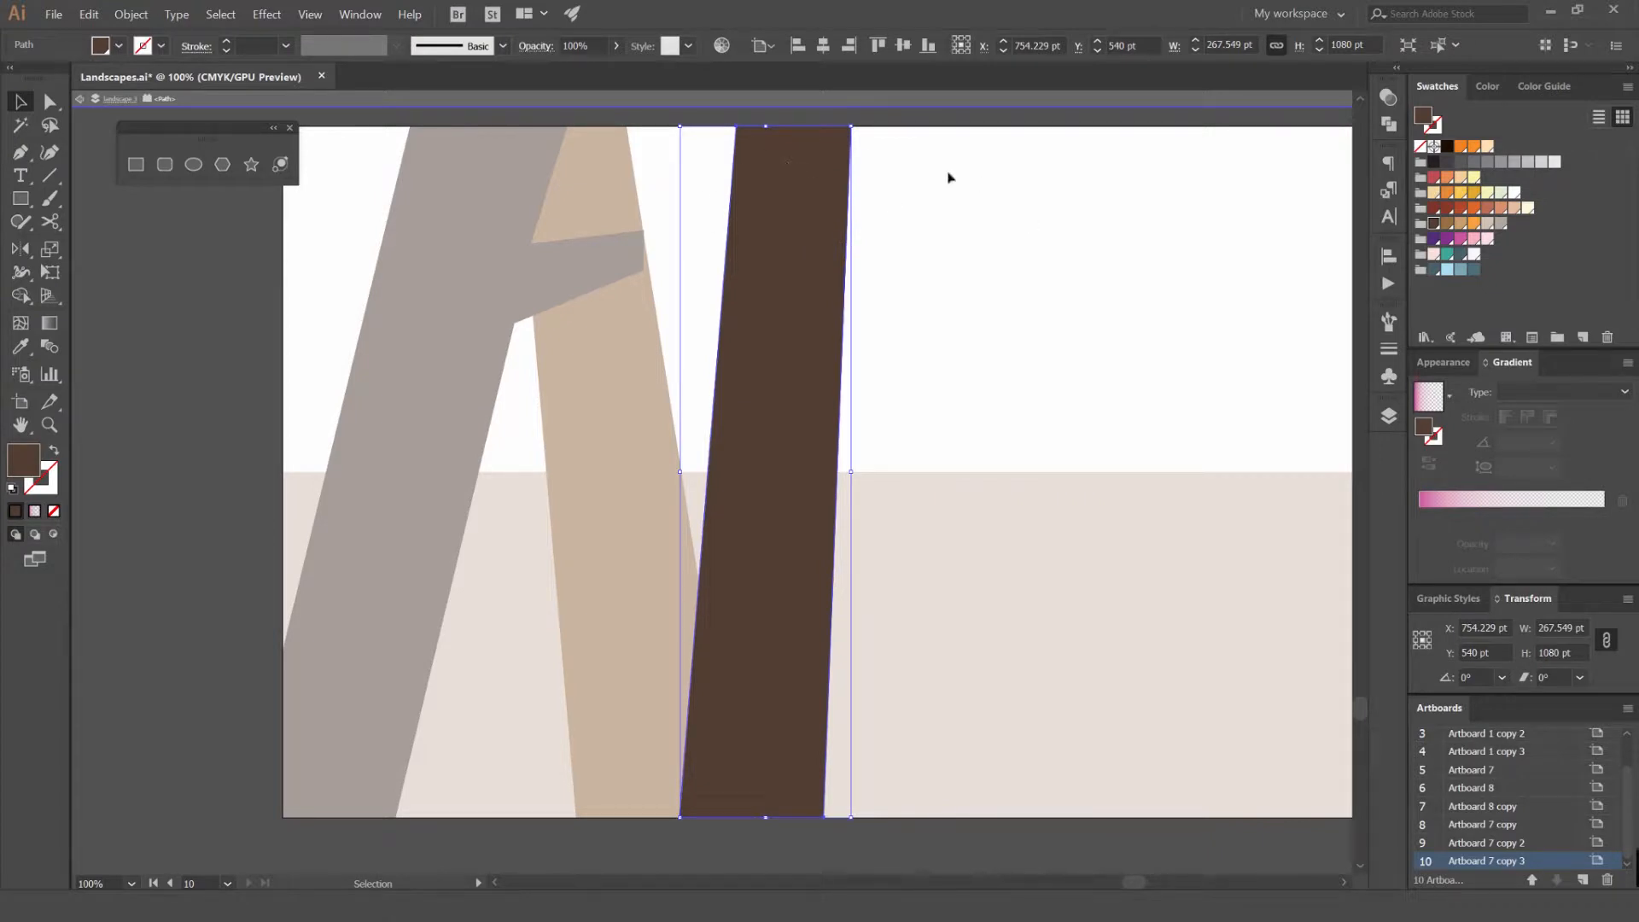
left_click(962, 210)
left_click_drag(1115, 212, 1031, 219)
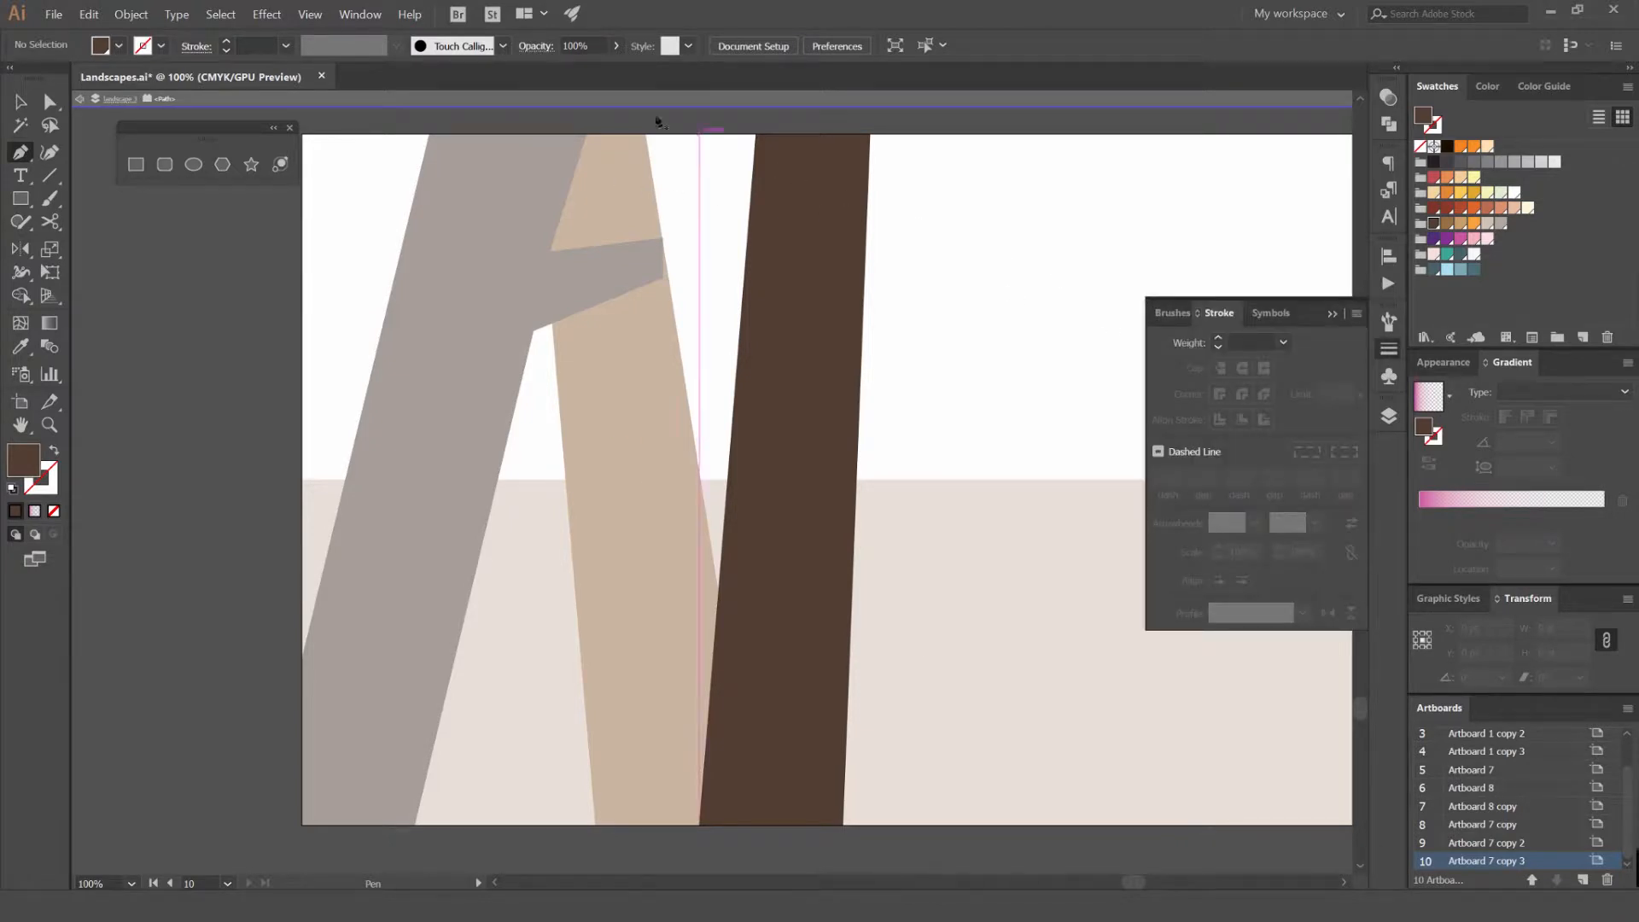
Show the stroke settings and draw an S-shaped path about 328 pt wide and 157 pt high across the isolated trunk's upper part
left_click(376, 15)
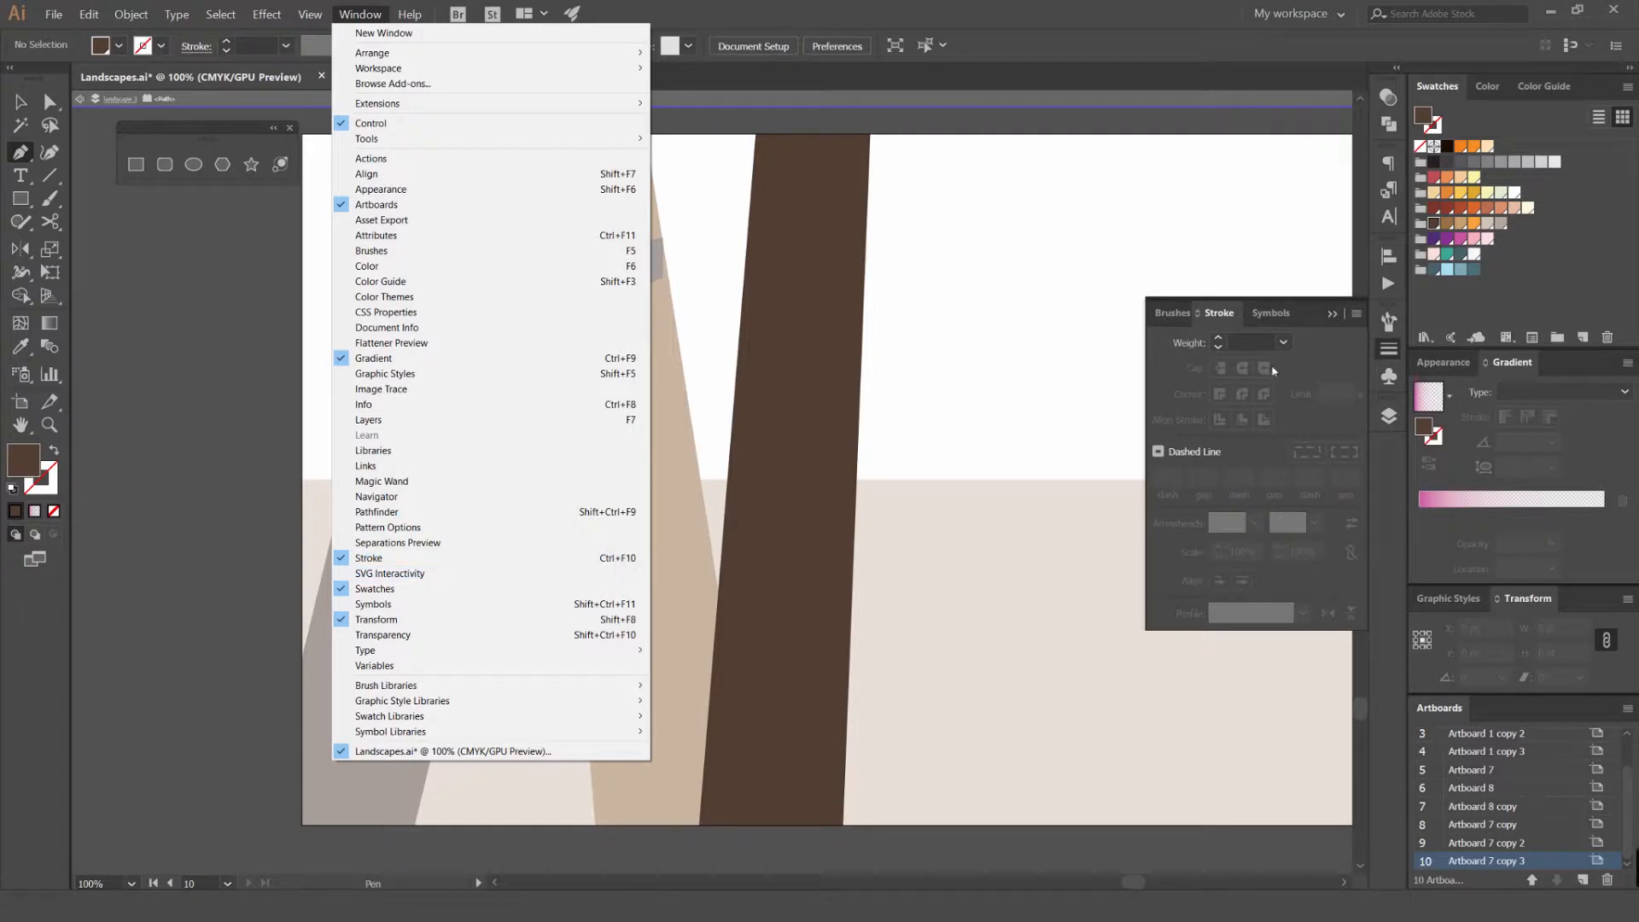
left_click(1338, 373)
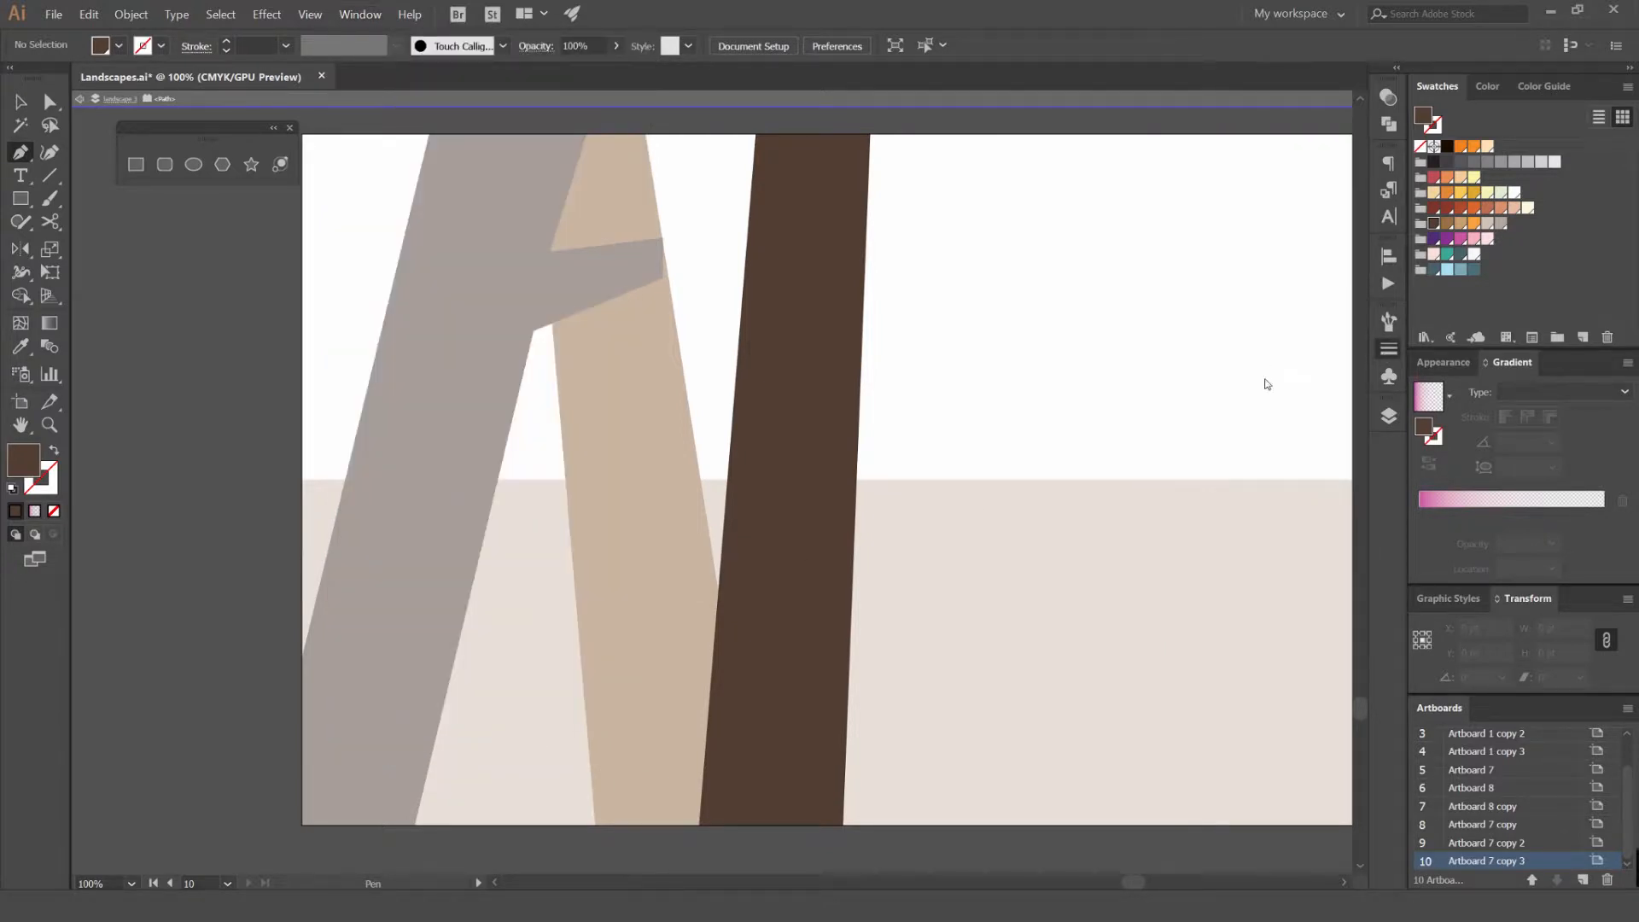
scroll(881, 224, "up", 2)
scroll(879, 227, "up", 1)
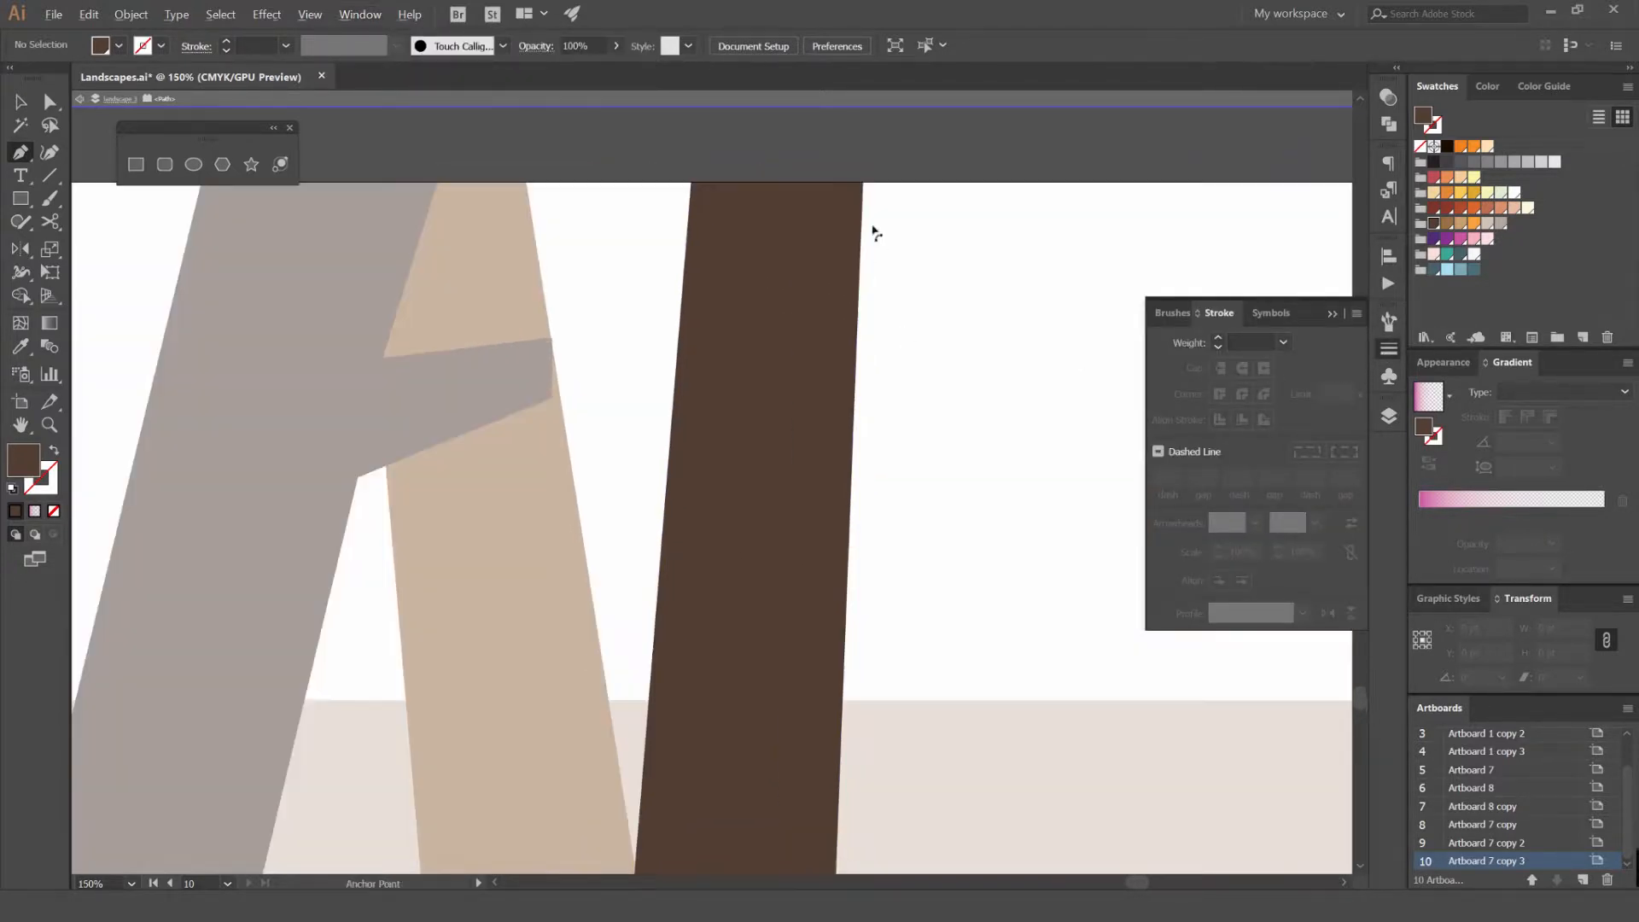
left_click(931, 235)
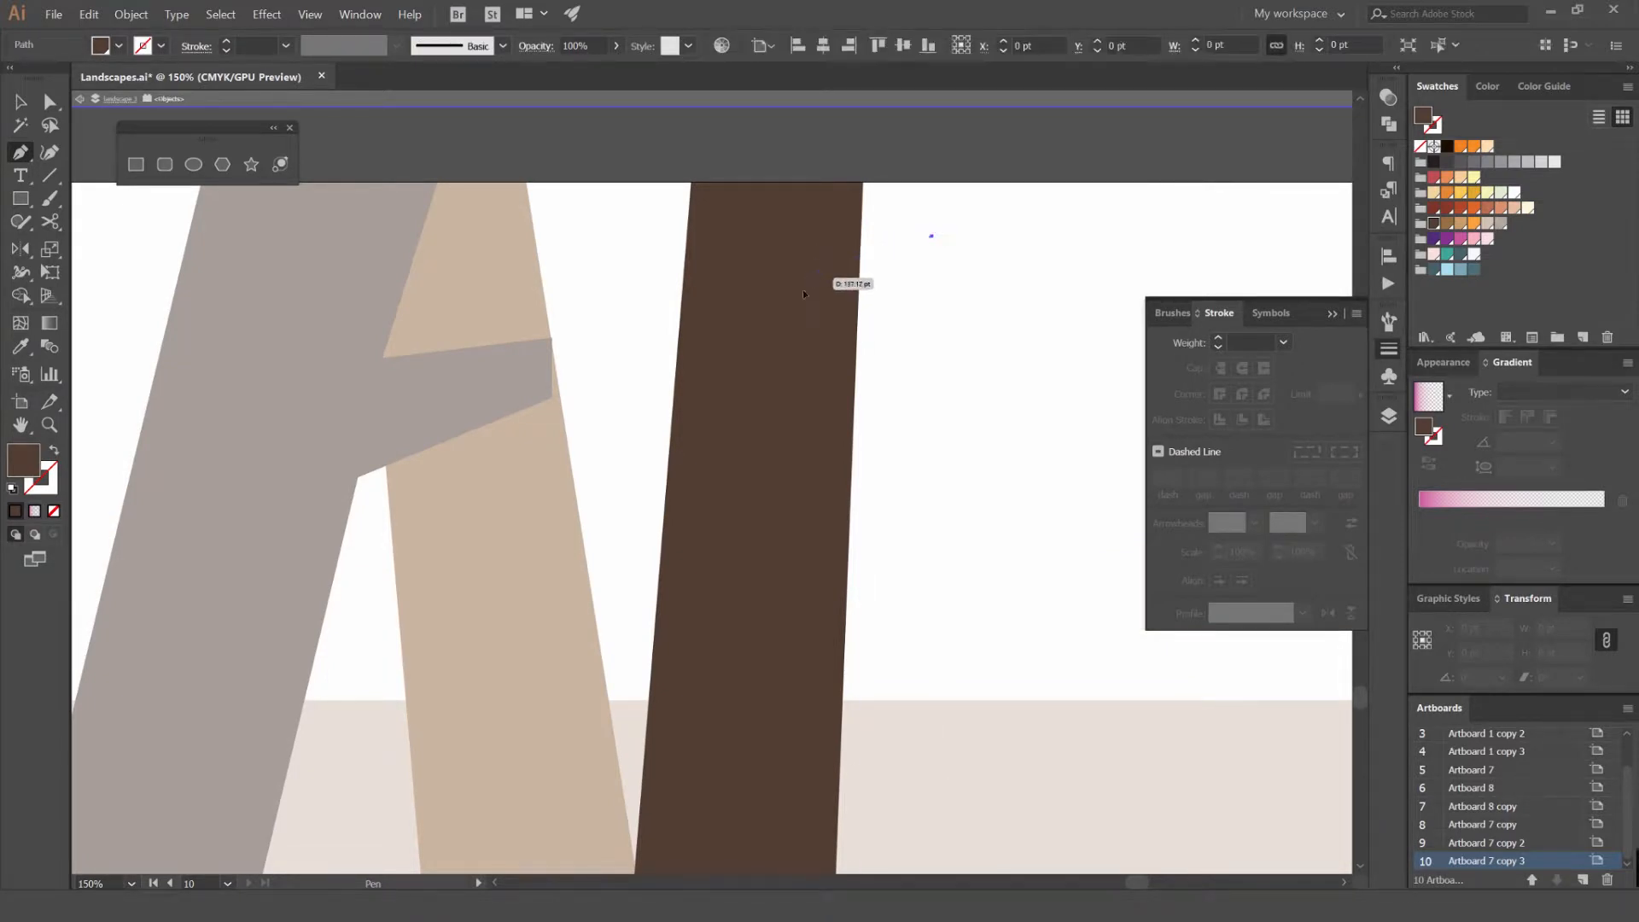
left_click_drag(615, 381, 538, 377)
Give the S-shaped path an orange stroke with no fill and set its weight to 10 pt
left_click(1474, 224)
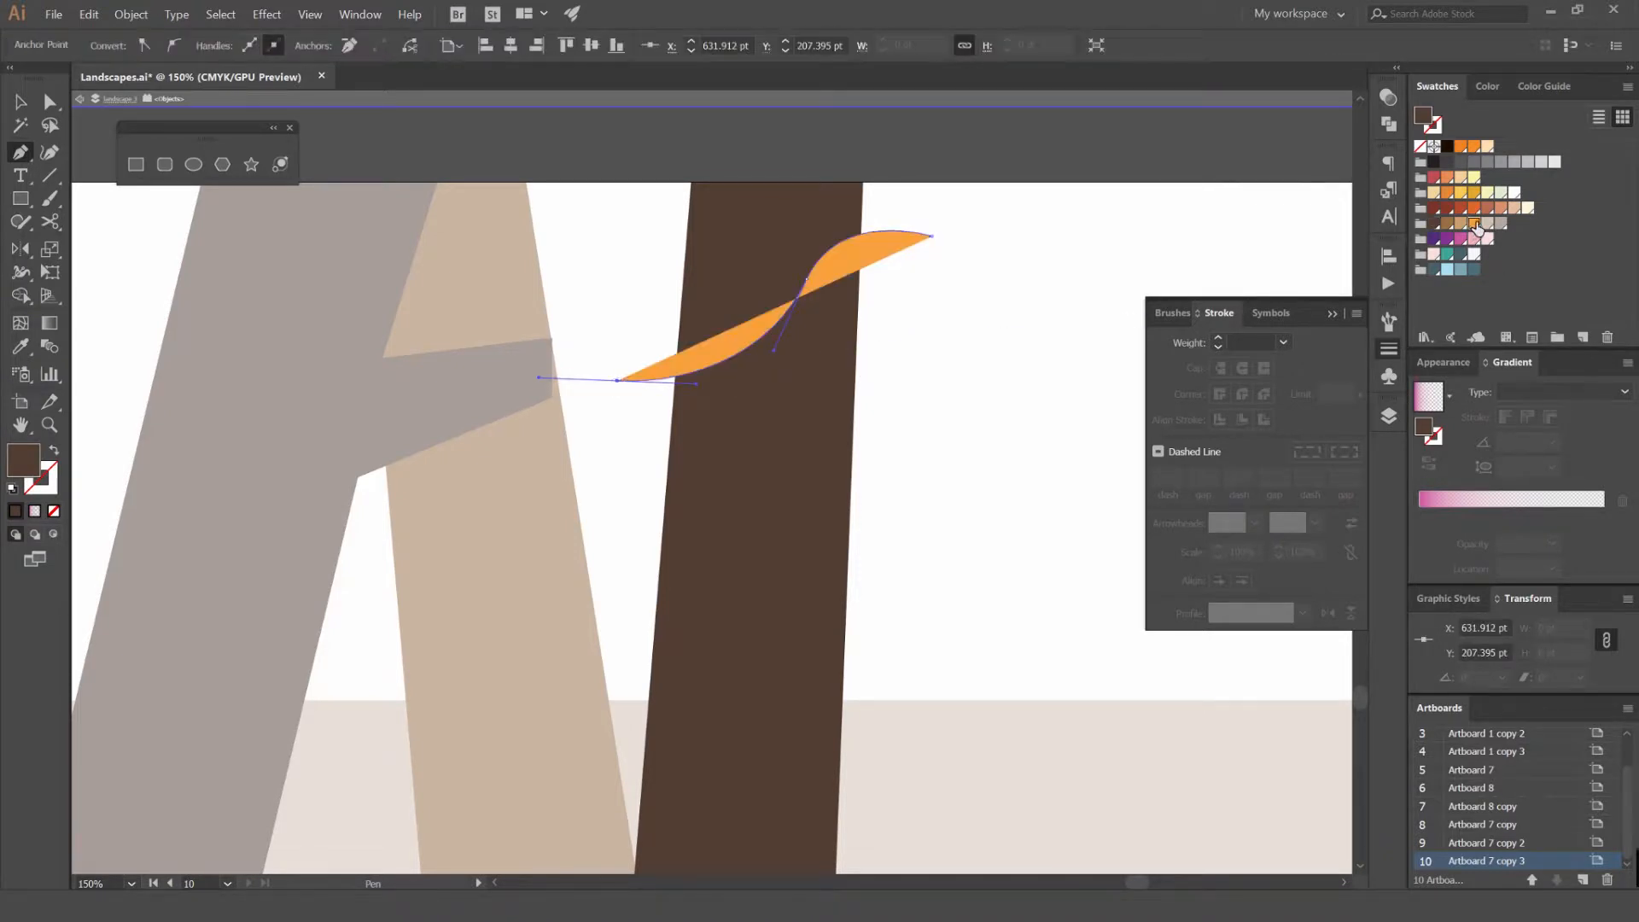
key("shift+x")
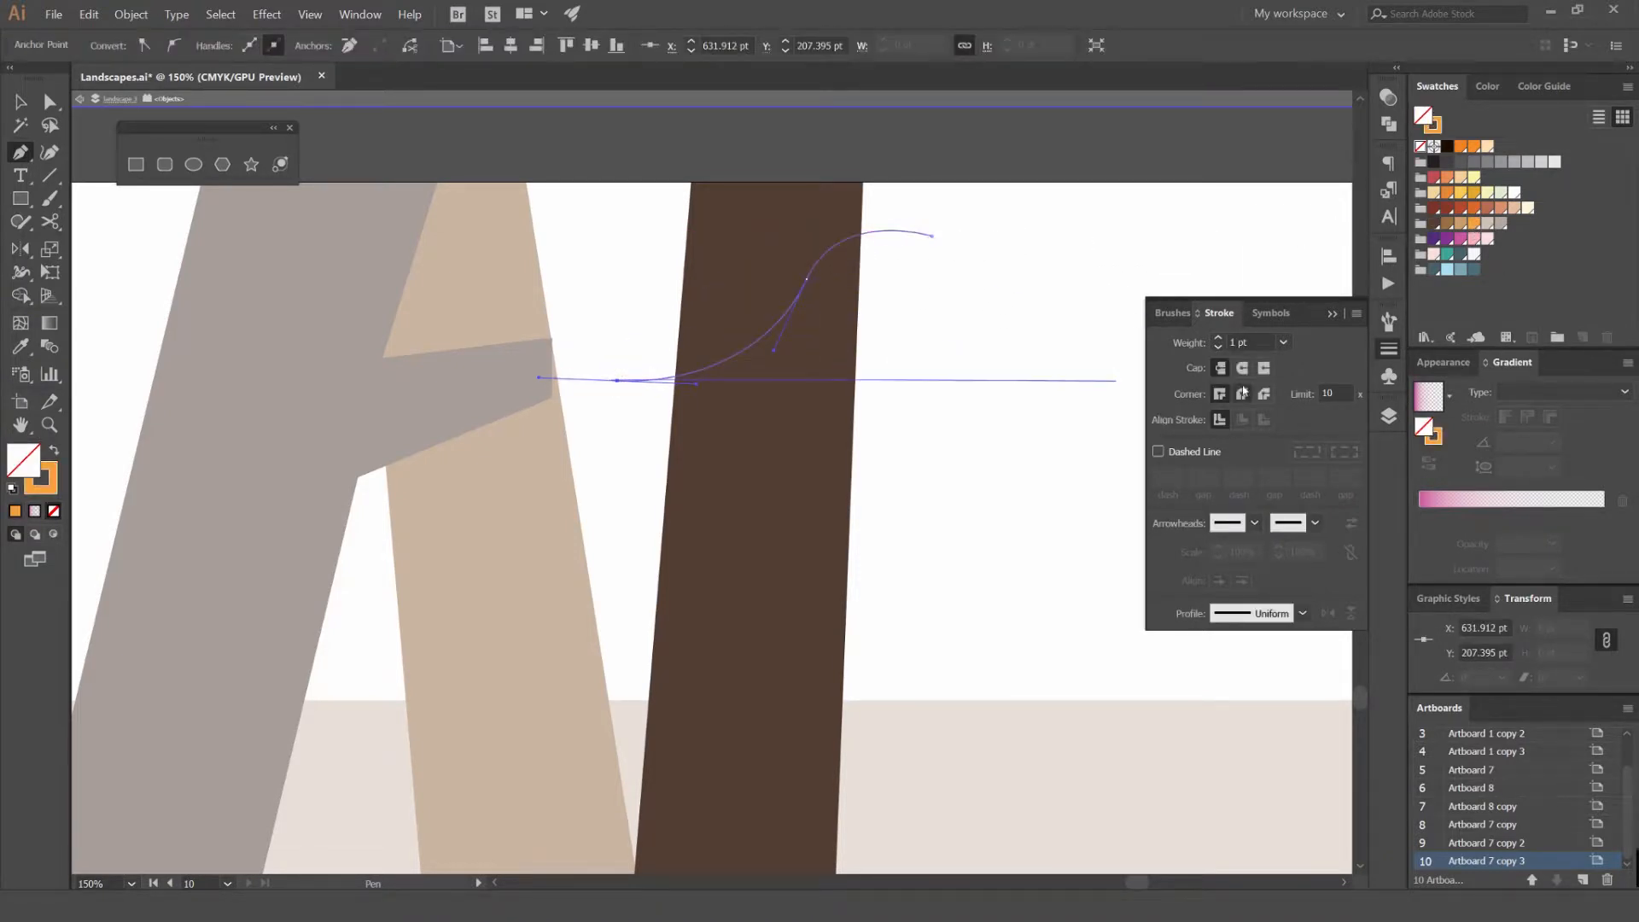
left_click(1218, 339)
left_click(1218, 339)
left_click(1218, 339)
left_click(1217, 339)
left_click(1218, 339)
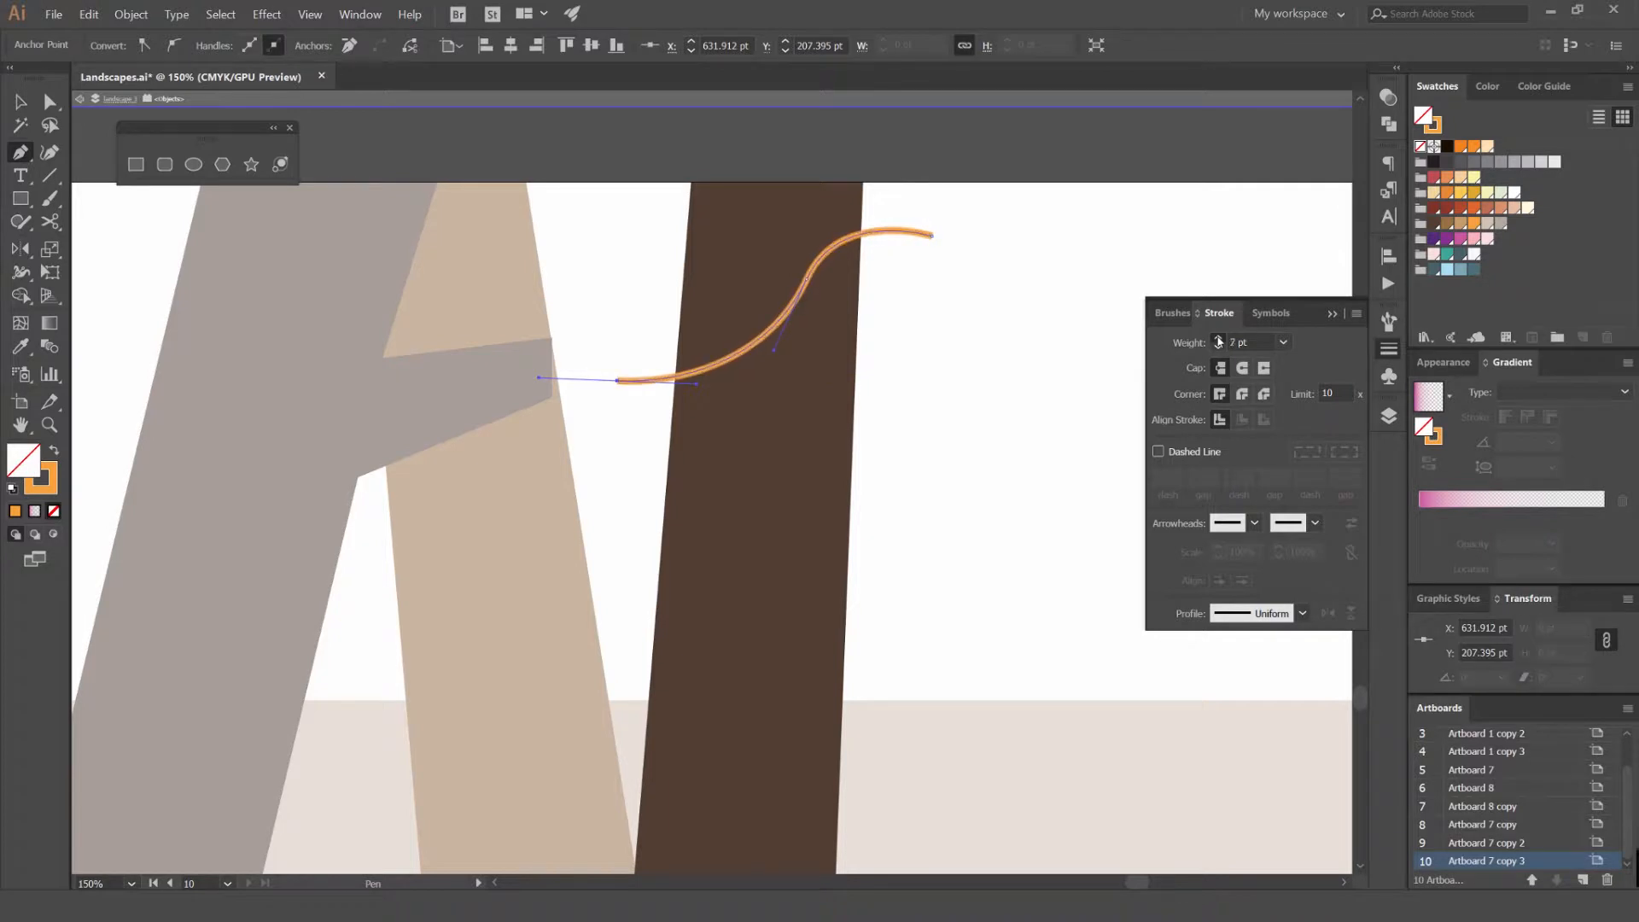
left_click(1218, 339)
left_click(1217, 339)
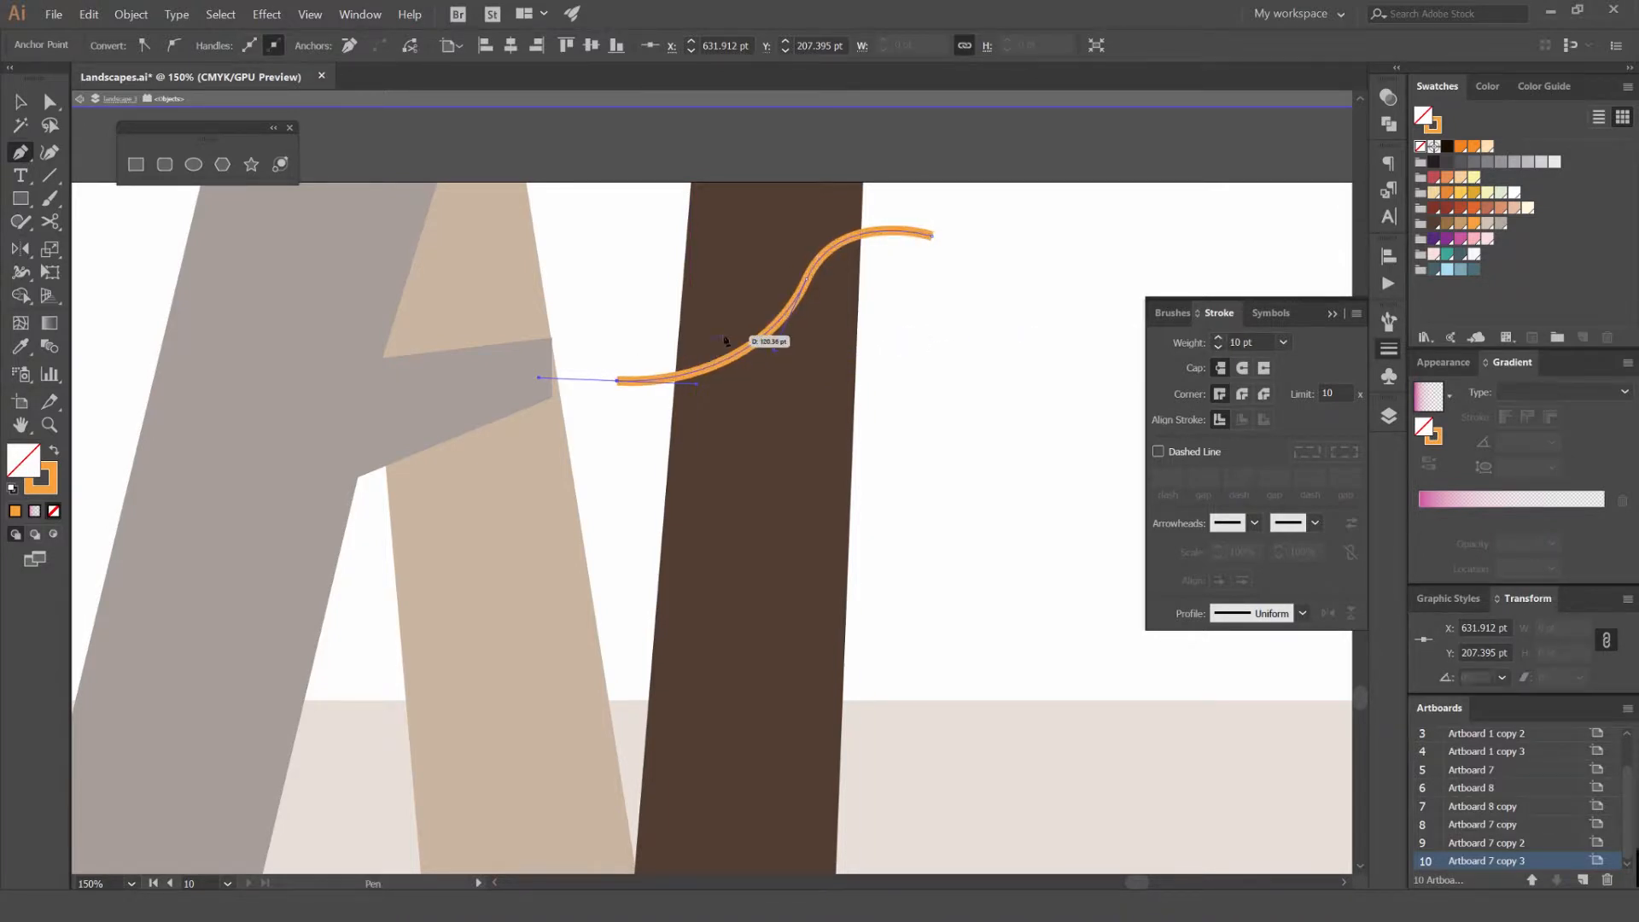
left_click_drag(908, 415, 929, 413)
key("ctrl+z")
key("v")
left_click(668, 344)
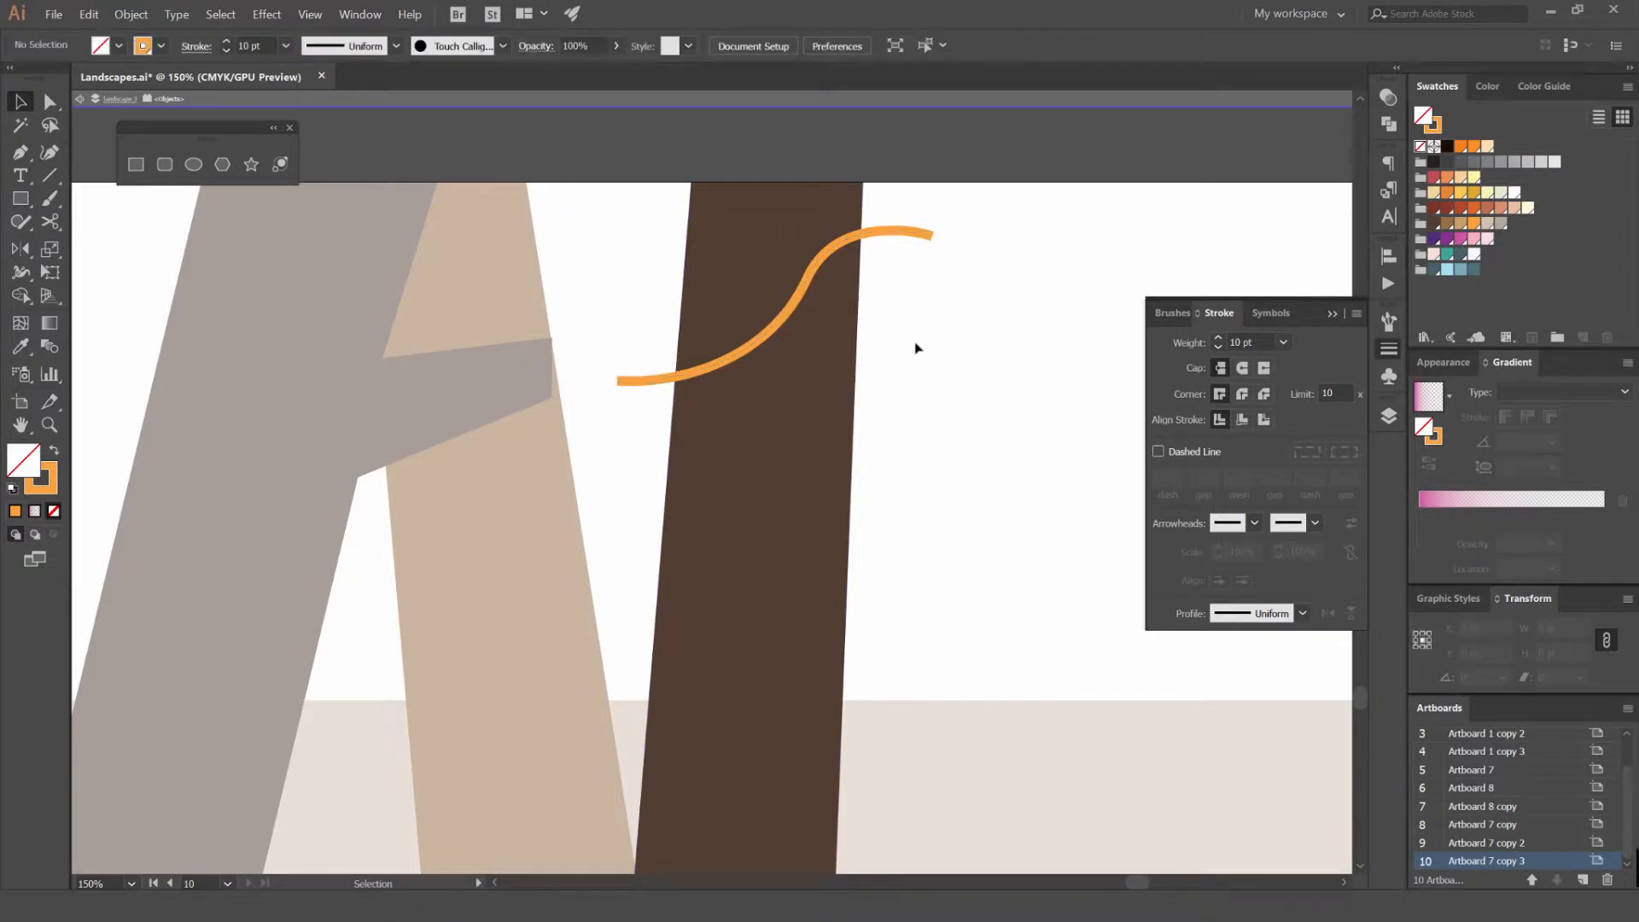
Give the S-shaped line round caps and round corner joins
left_click(854, 279)
left_click(915, 233)
left_click(970, 216)
left_click(915, 233)
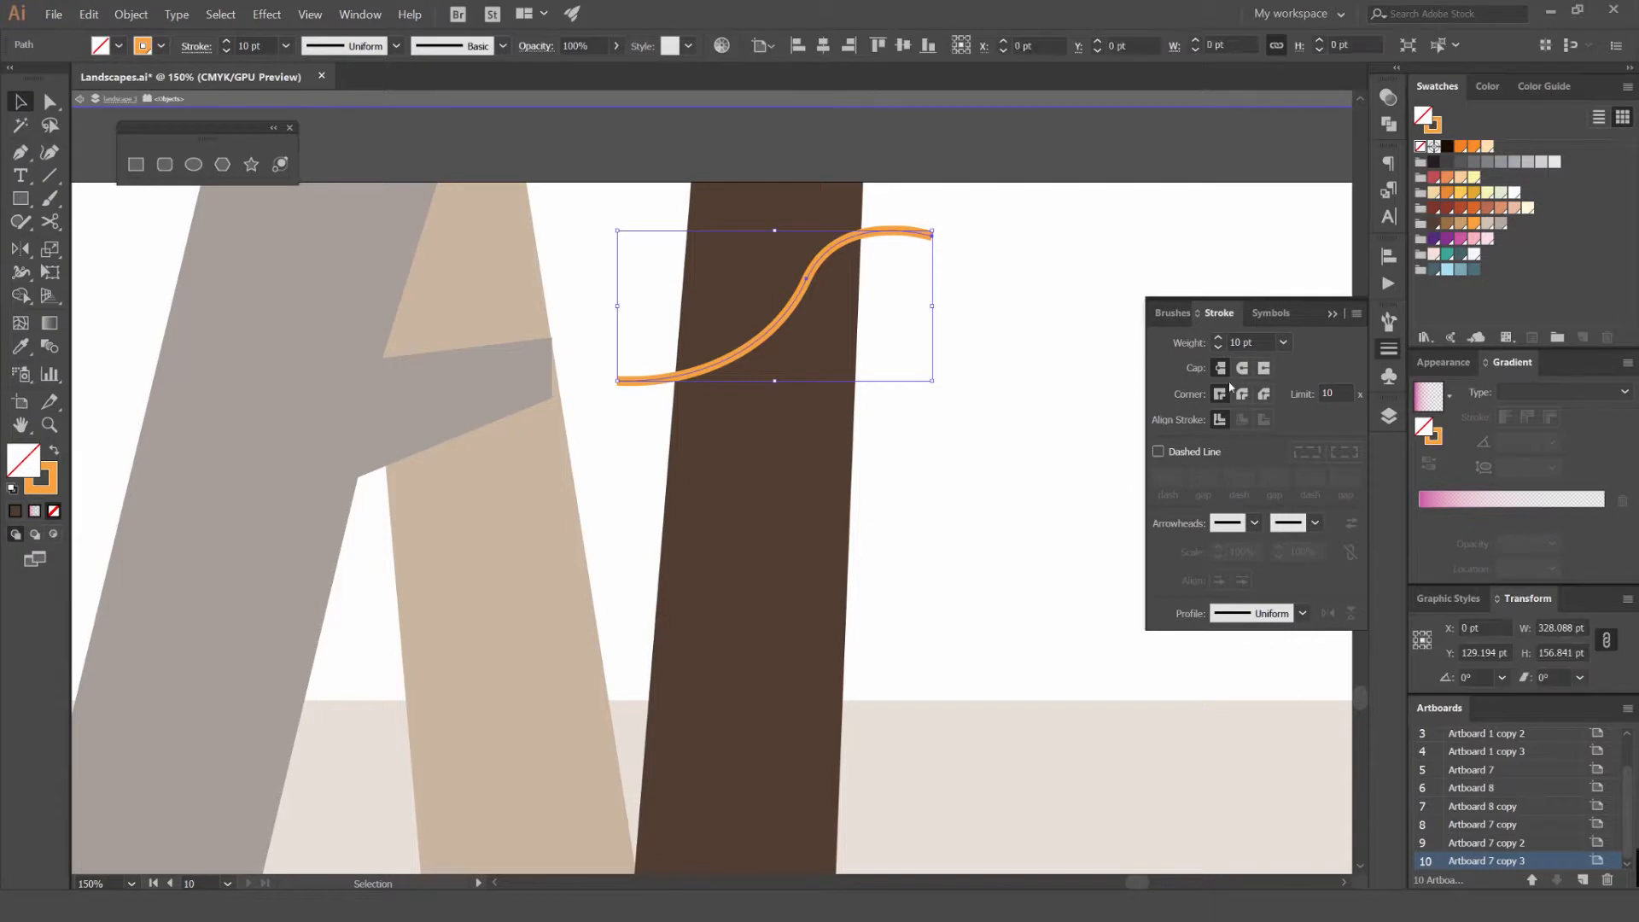
left_click(1241, 393)
left_click(980, 325)
Recolour the S-shaped line's stroke with the greyish beige swatch
scroll(980, 326, "down", 2)
scroll(927, 317, "up", 2)
left_click_drag(927, 292, 929, 227)
left_click(1489, 223)
left_click(1040, 197)
left_click(920, 211)
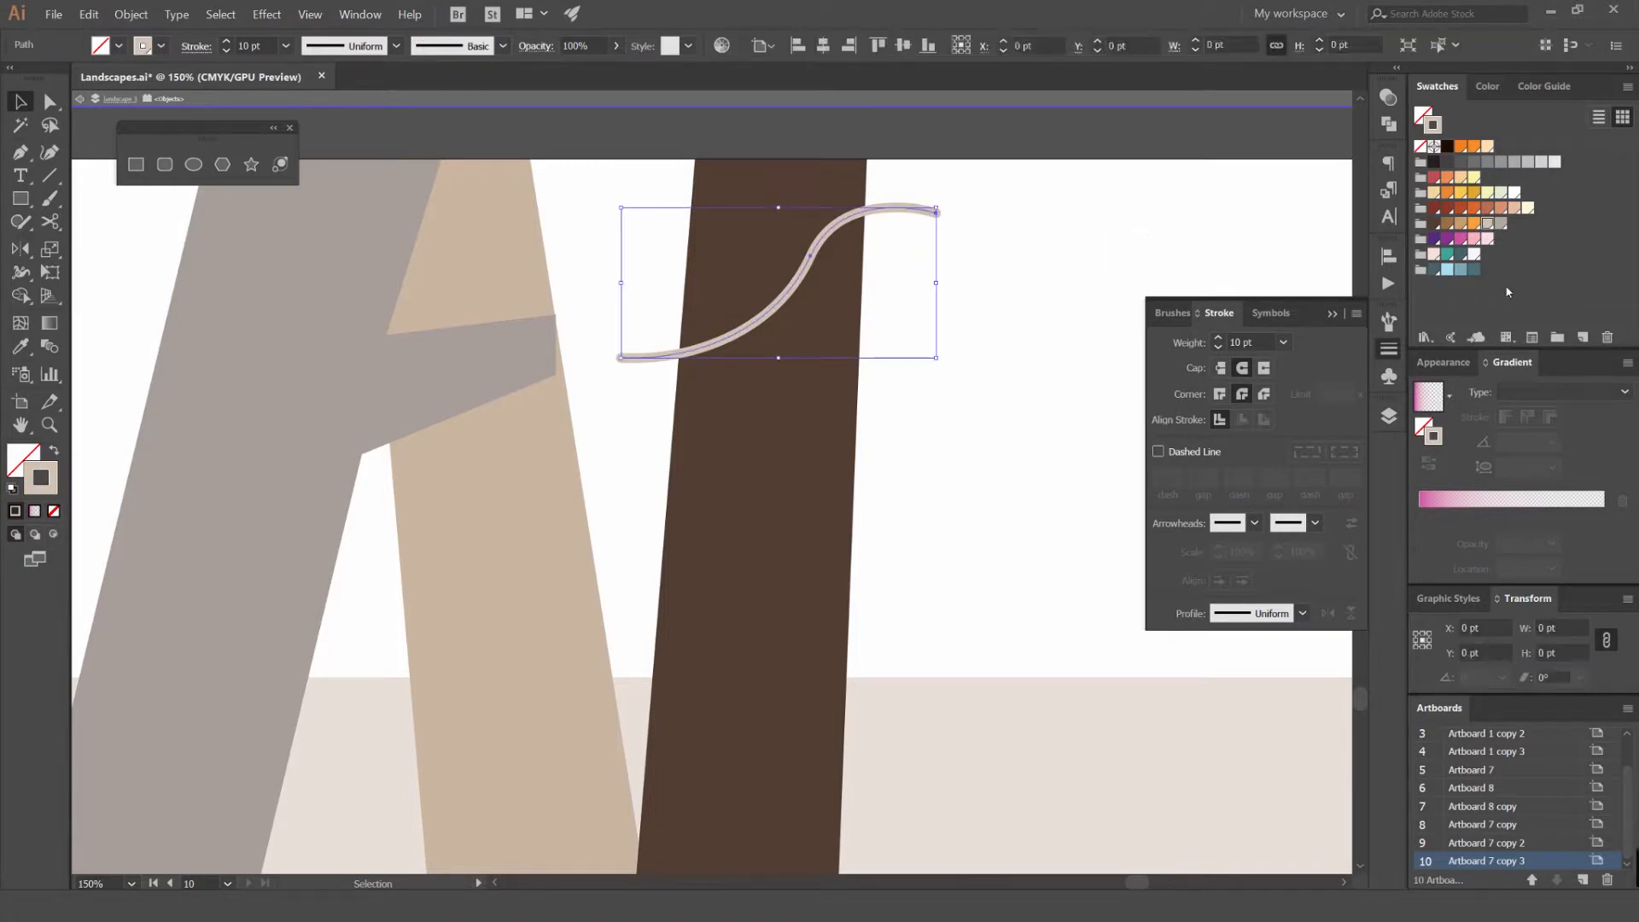
left_click(1499, 224)
left_click(1138, 202)
Increase the S-shaped line's stroke weight to 13 pt
key("ctrl+minus")
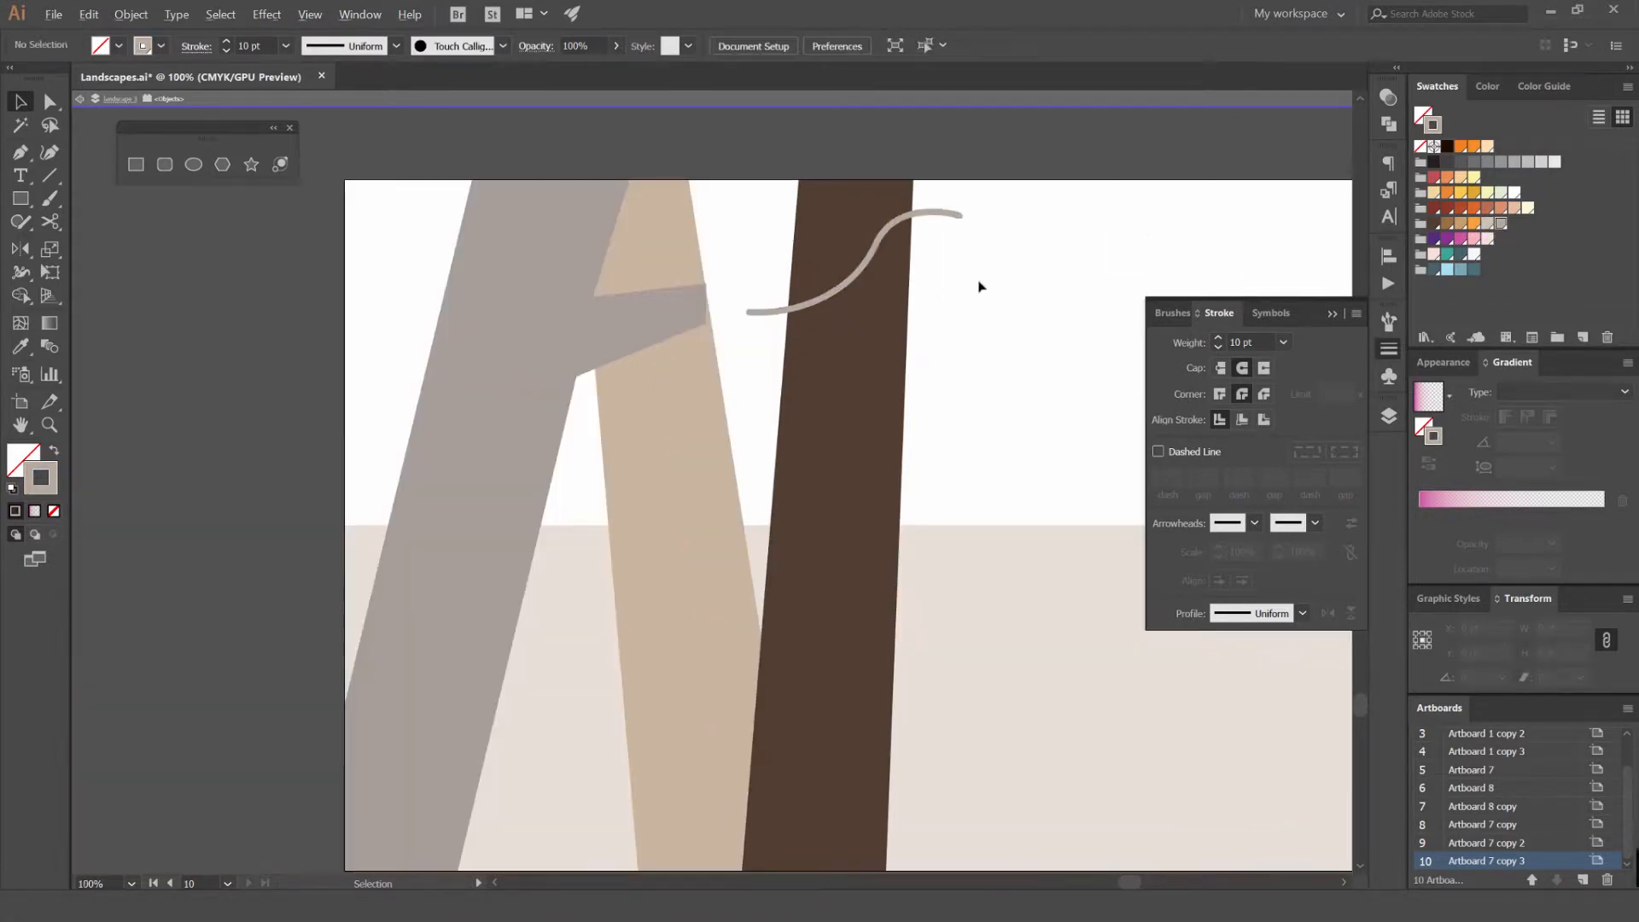
left_click(928, 214)
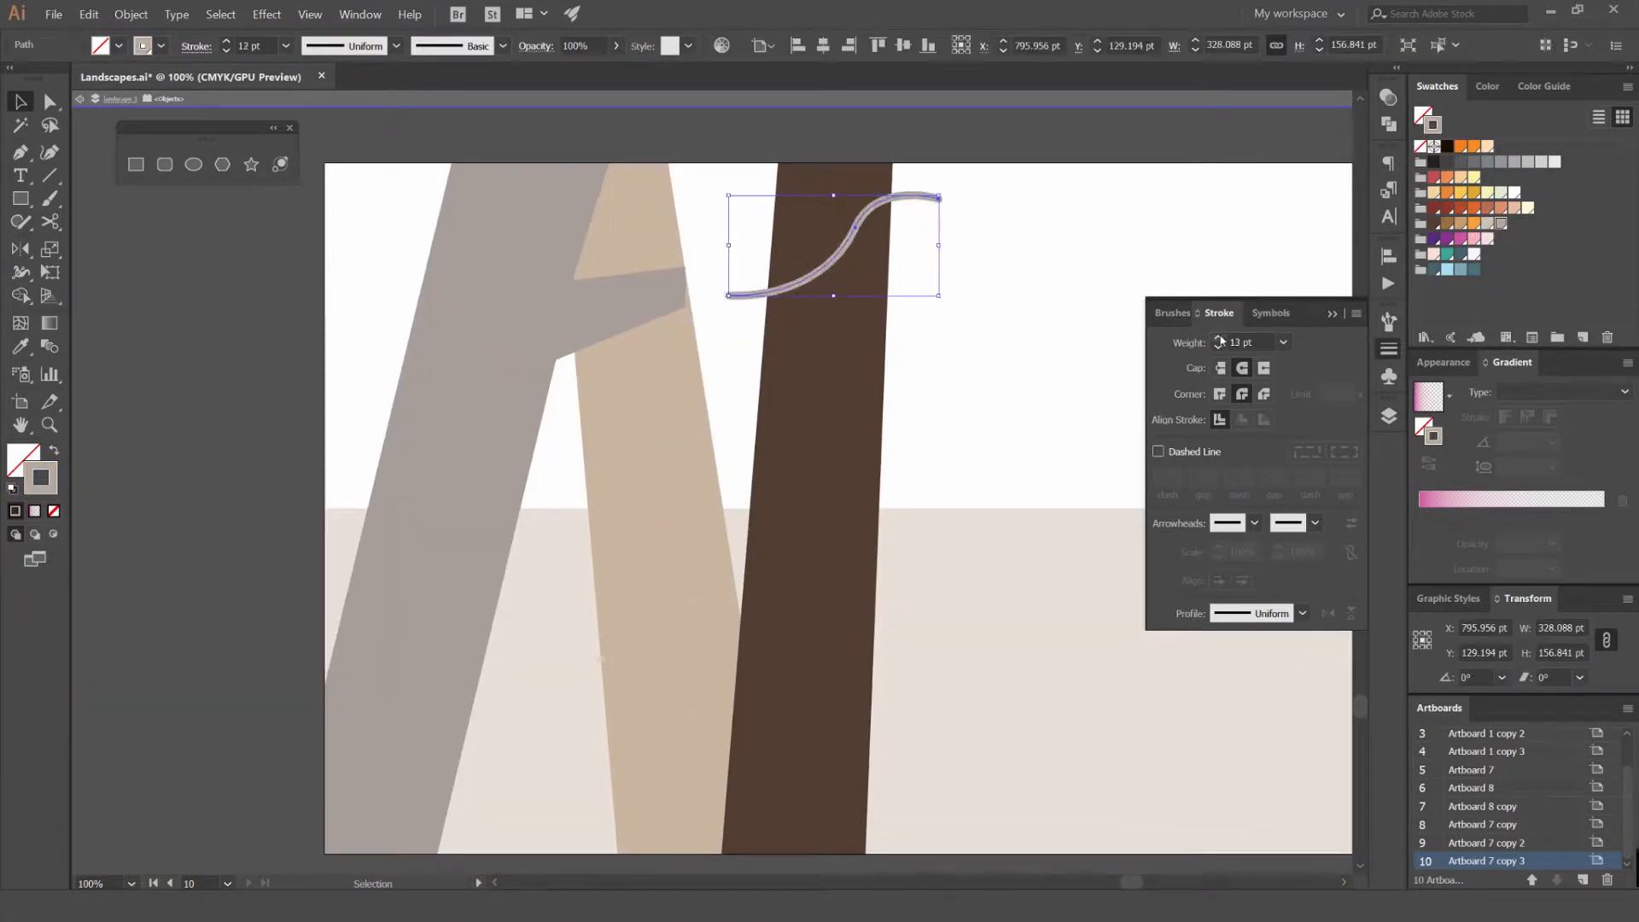
left_click(1021, 256)
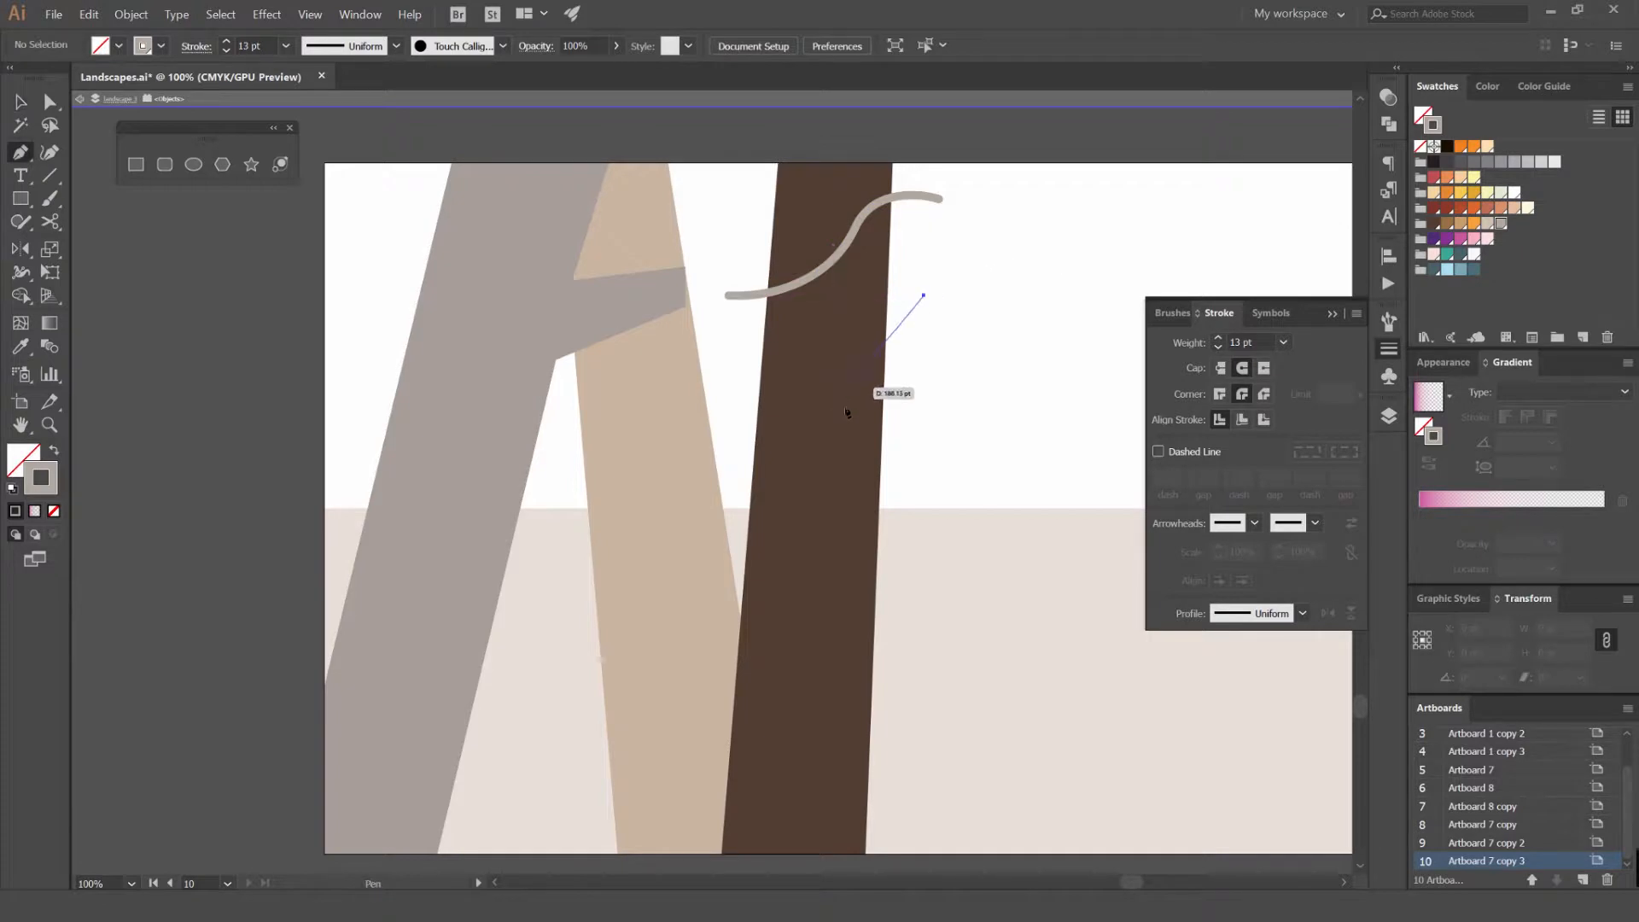
Draw a long curved bark line down the trunk's right side and a wavy one crossing the trunk below it
left_click_drag(922, 605, 933, 634)
left_click_drag(947, 678, 930, 517)
left_click(940, 560, "ctrl")
left_click_drag(808, 508, 806, 510)
left_click_drag(684, 449, 681, 384)
left_click(933, 464, "ctrl")
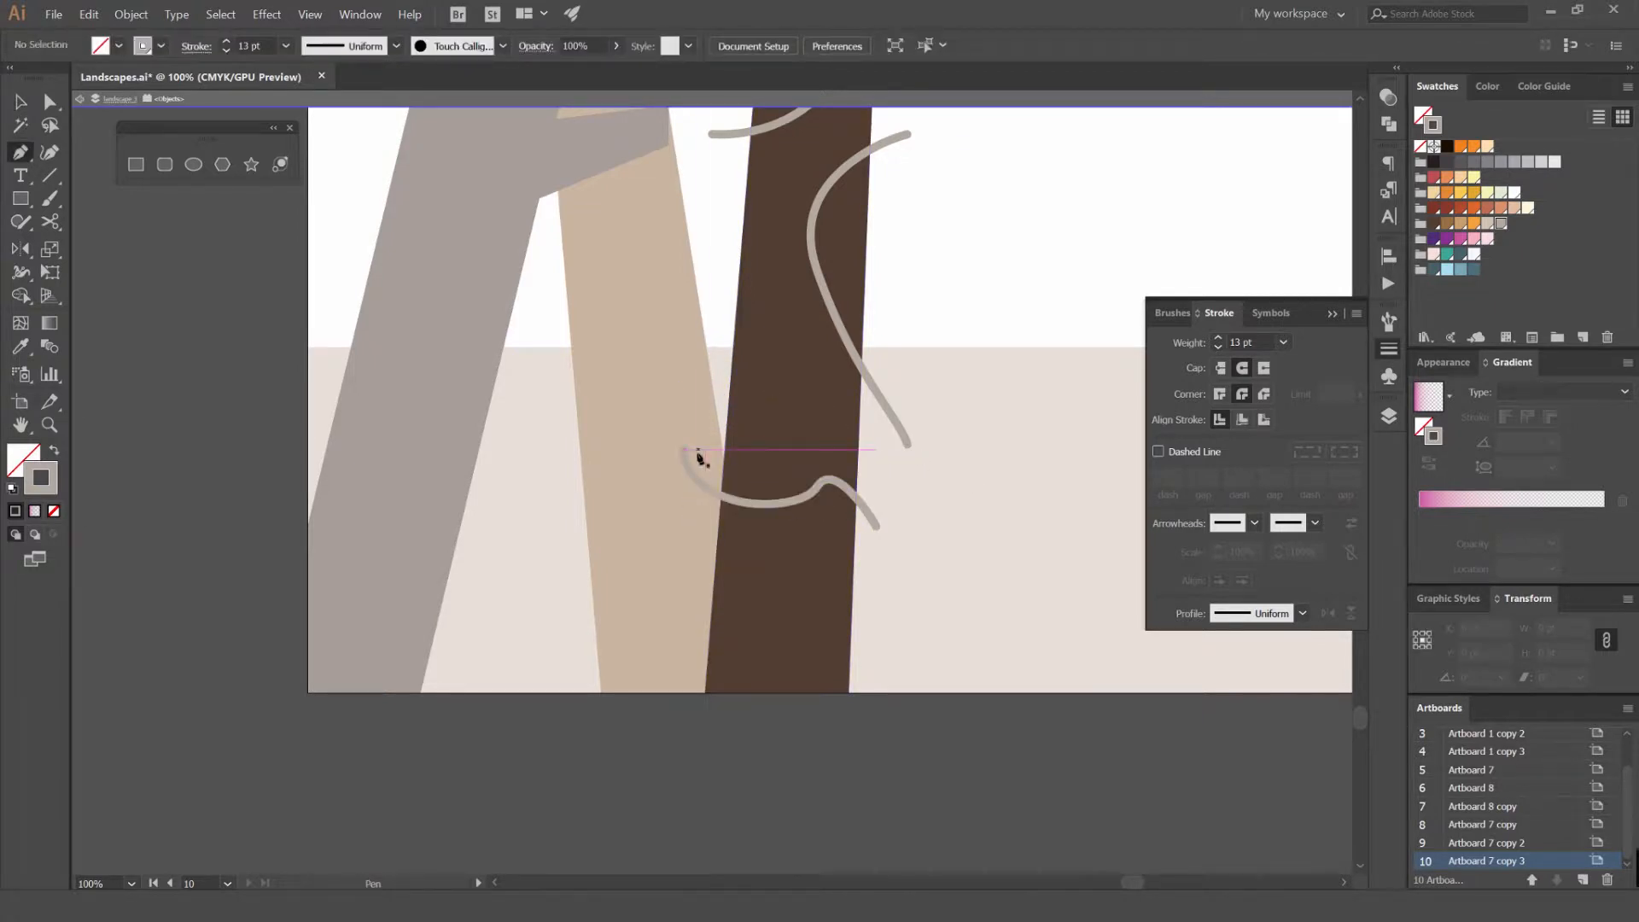
Draw an S-shaped bark line over the trunk's left edge and a short arc between it and the long right-hand line
left_click_drag(726, 196, 727, 196)
left_click(948, 230, "ctrl")
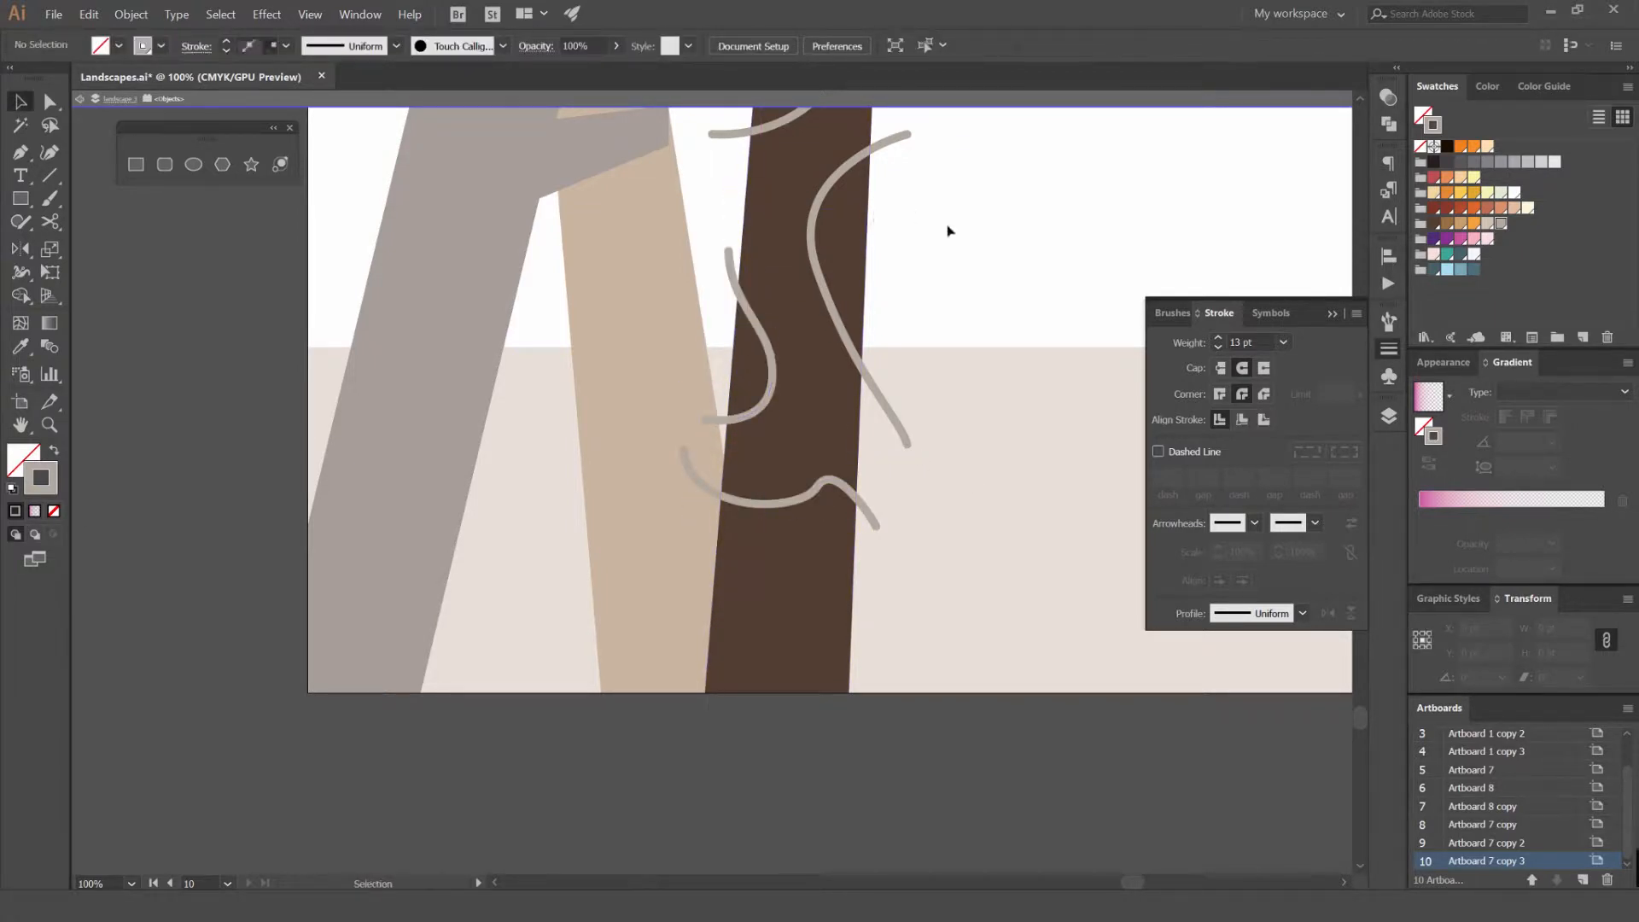
left_click(780, 294)
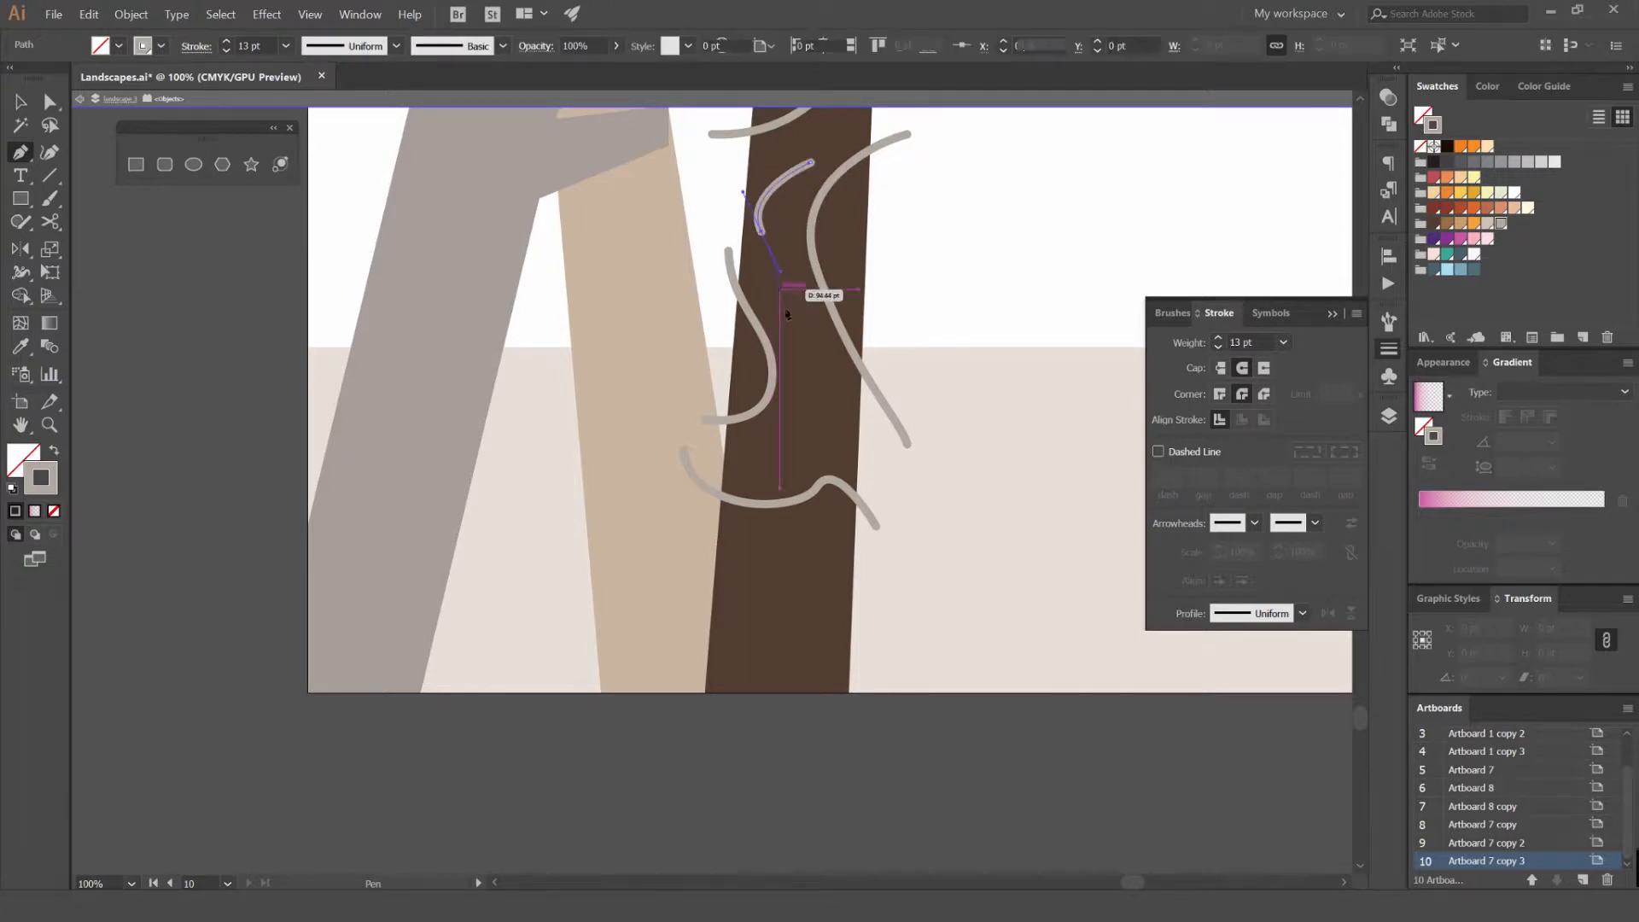
left_click(973, 334)
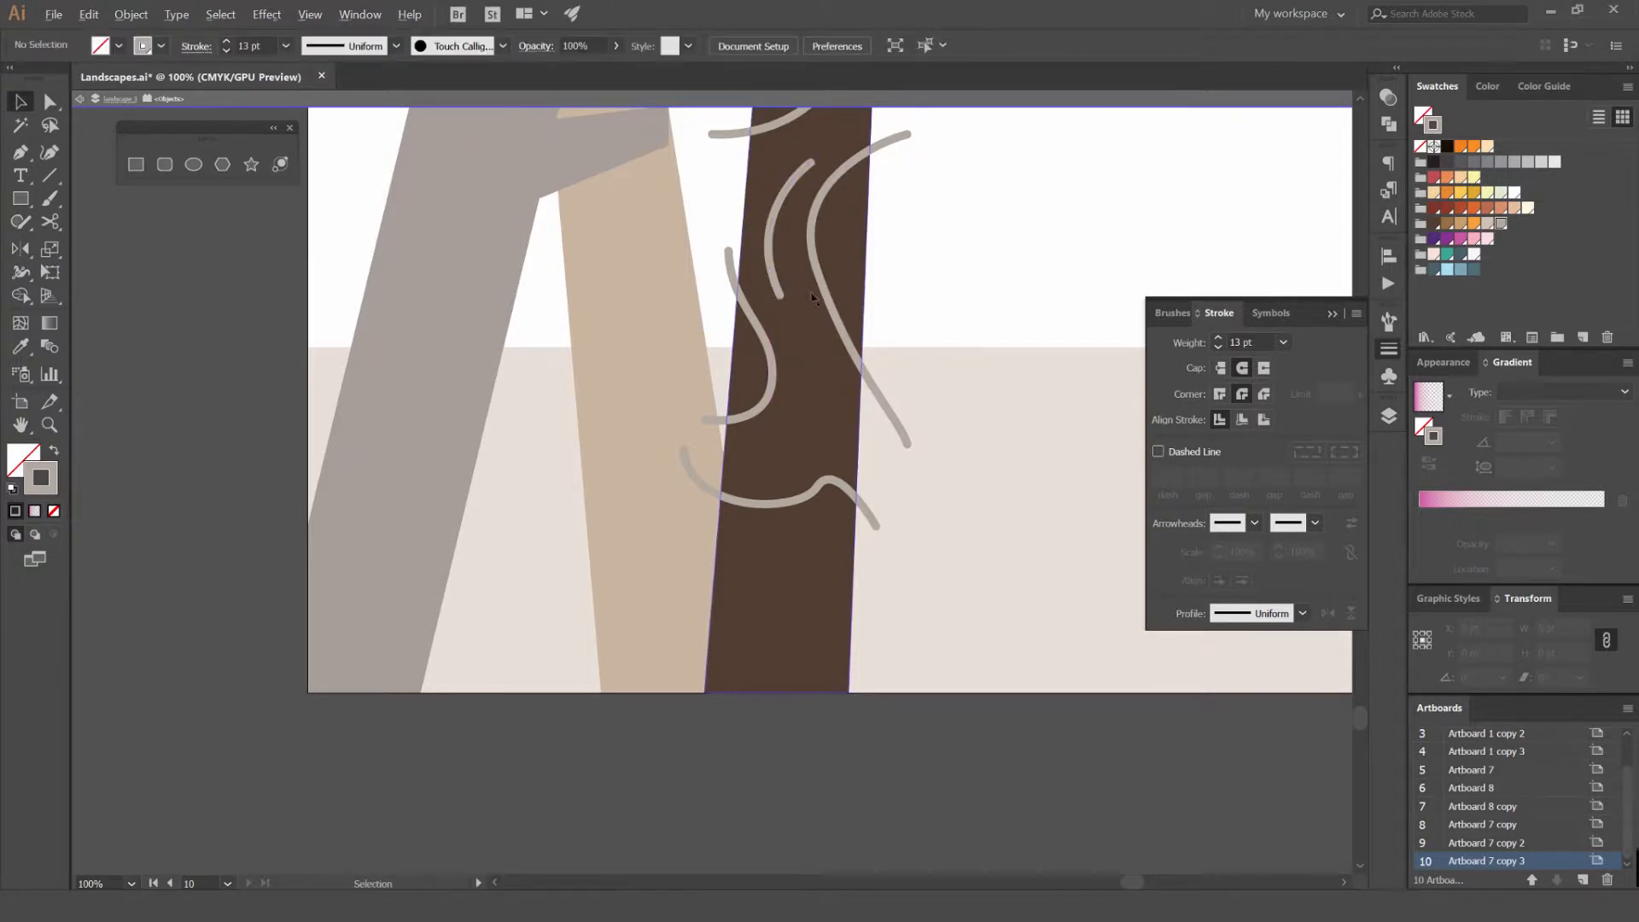
Try reducing the short arc's stroke weight to 9 pt and undo the change
scroll(815, 299, "up", 1)
left_click_drag(917, 332, 887, 354)
left_click(717, 270)
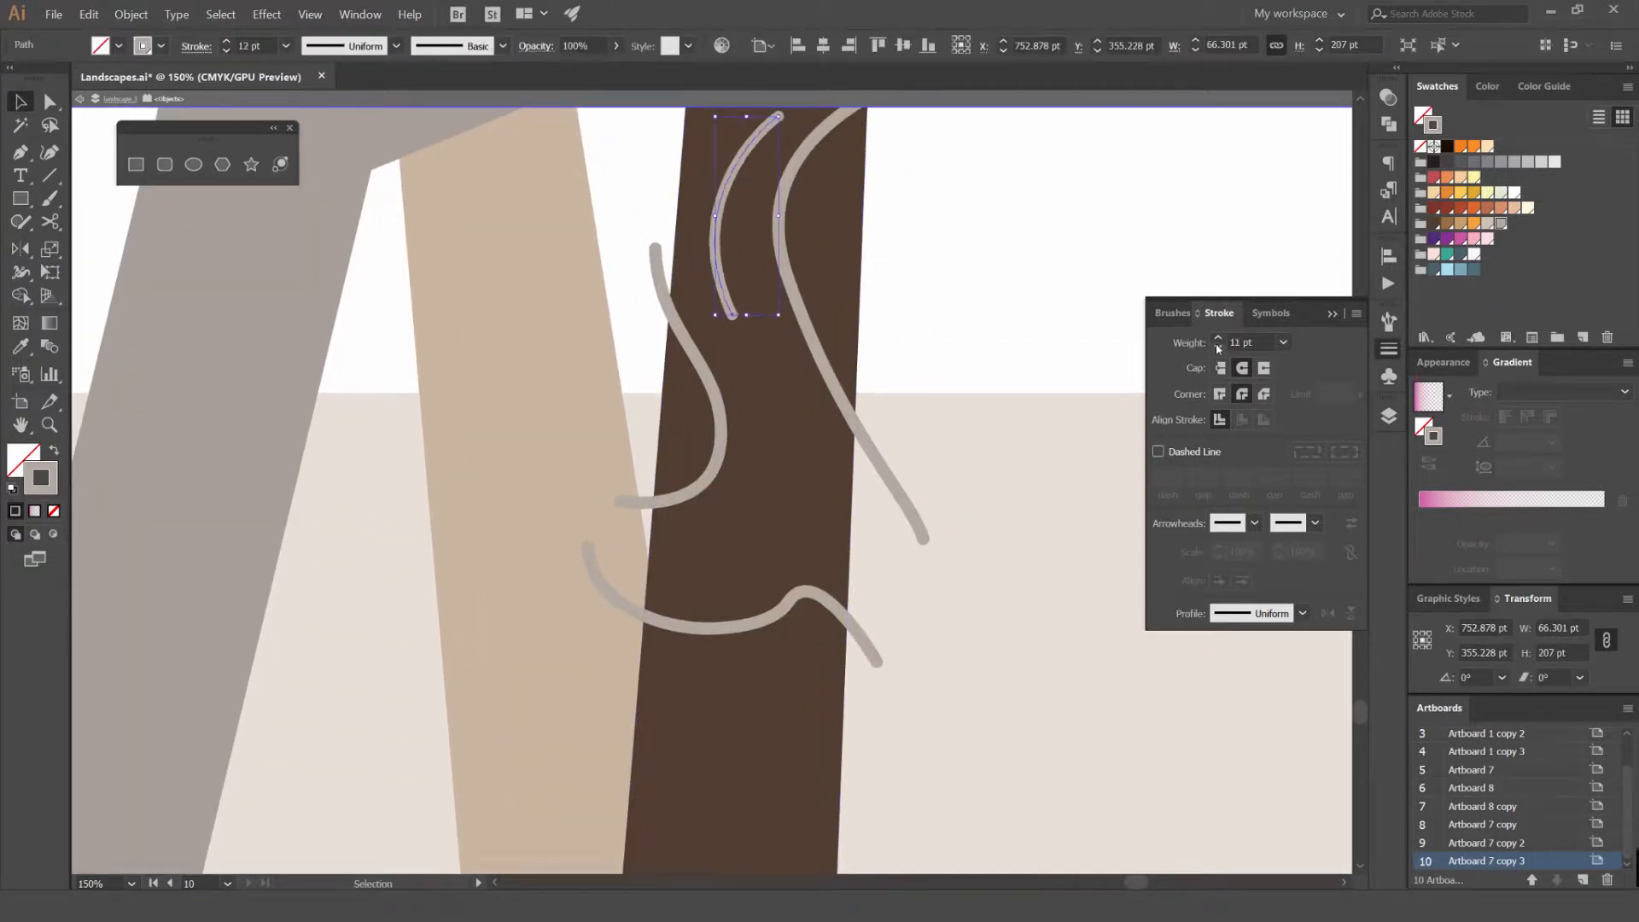
left_click(1118, 314)
scroll(1075, 316, "down", 1)
key("ctrl+z")
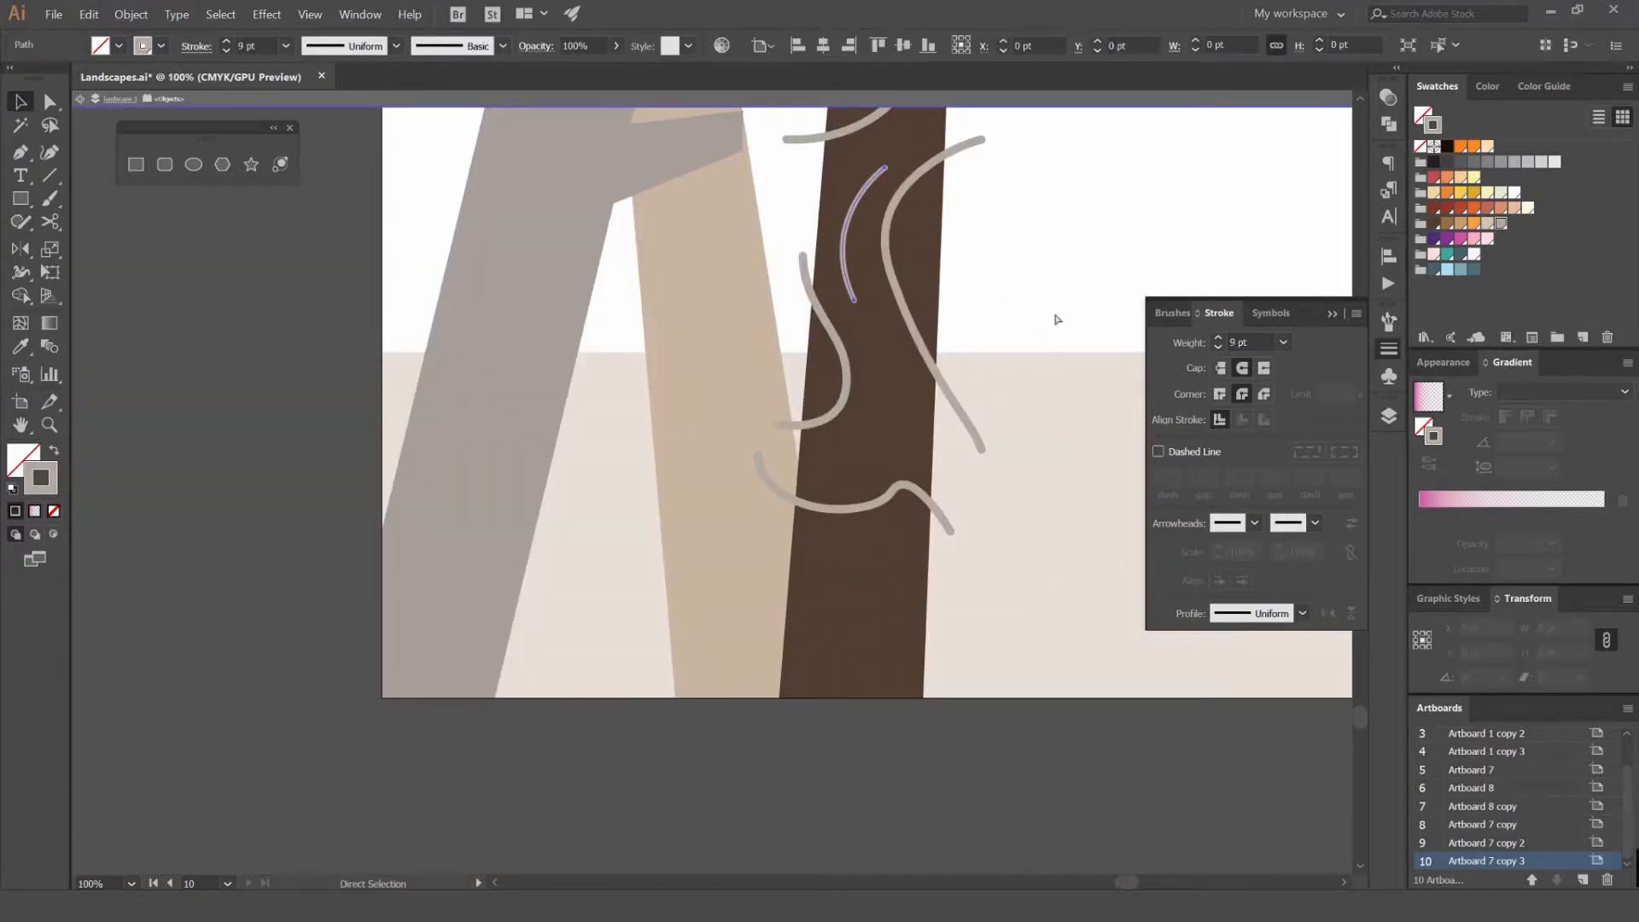
key("ctrl+z")
key("ctrl+z")
key("ctrl+shift+z")
key("ctrl+shift+a")
Draw a closed teardrop-shaped knot on the trunk, above the wavy crossing line
left_click_drag(907, 311, 804, 271)
key("p")
scroll(798, 378, "up", 2)
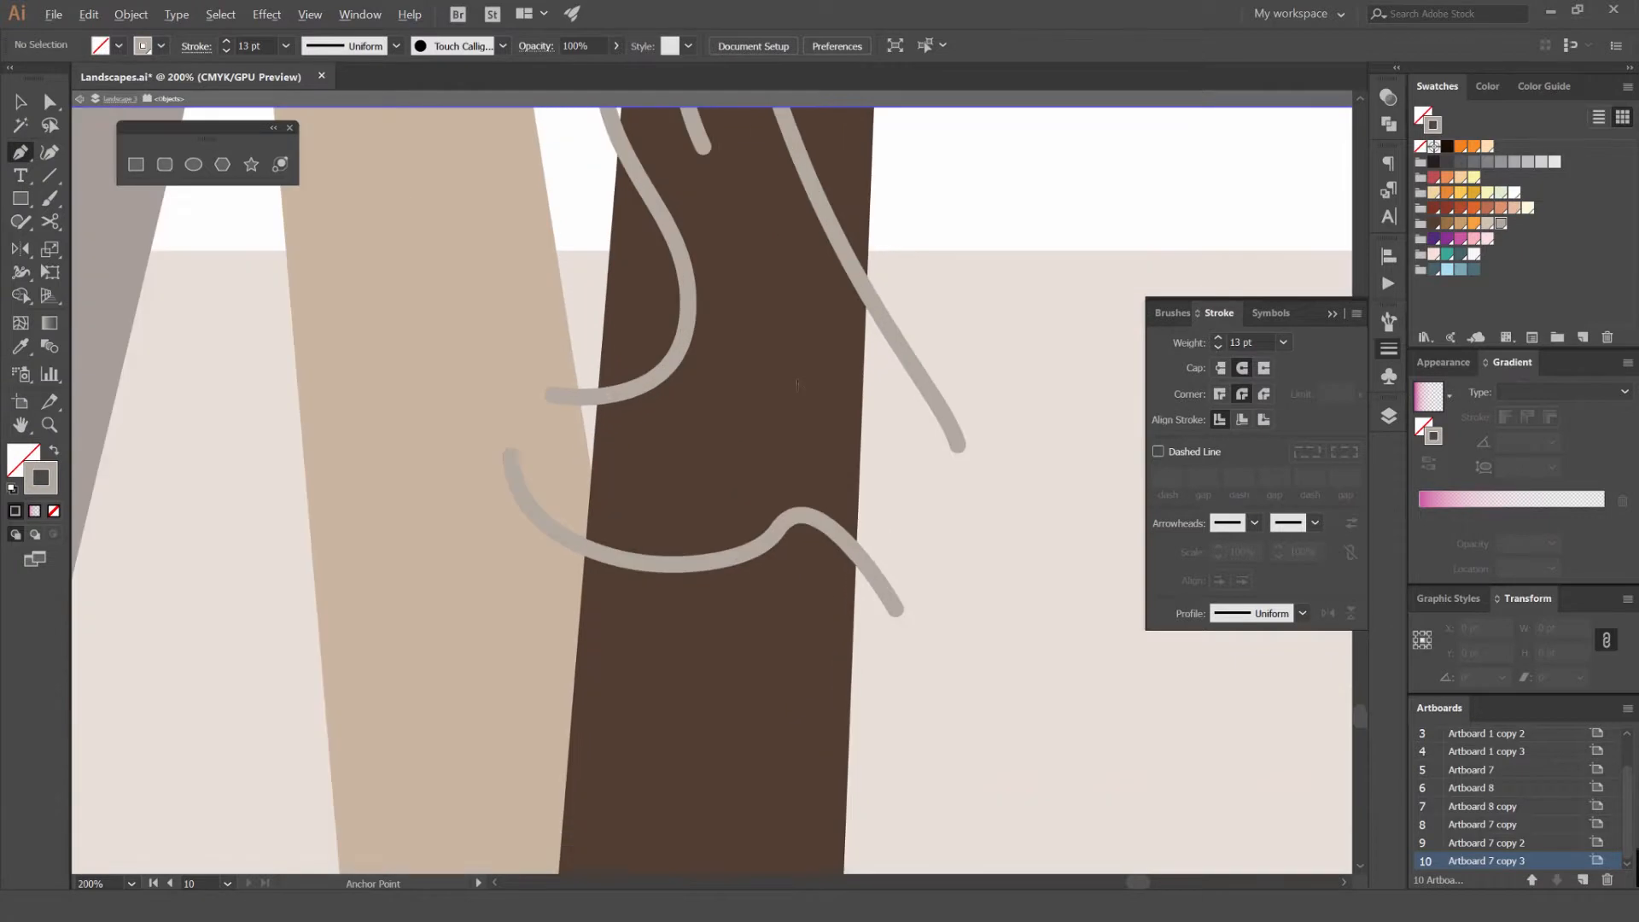
left_click_drag(779, 432, 824, 413)
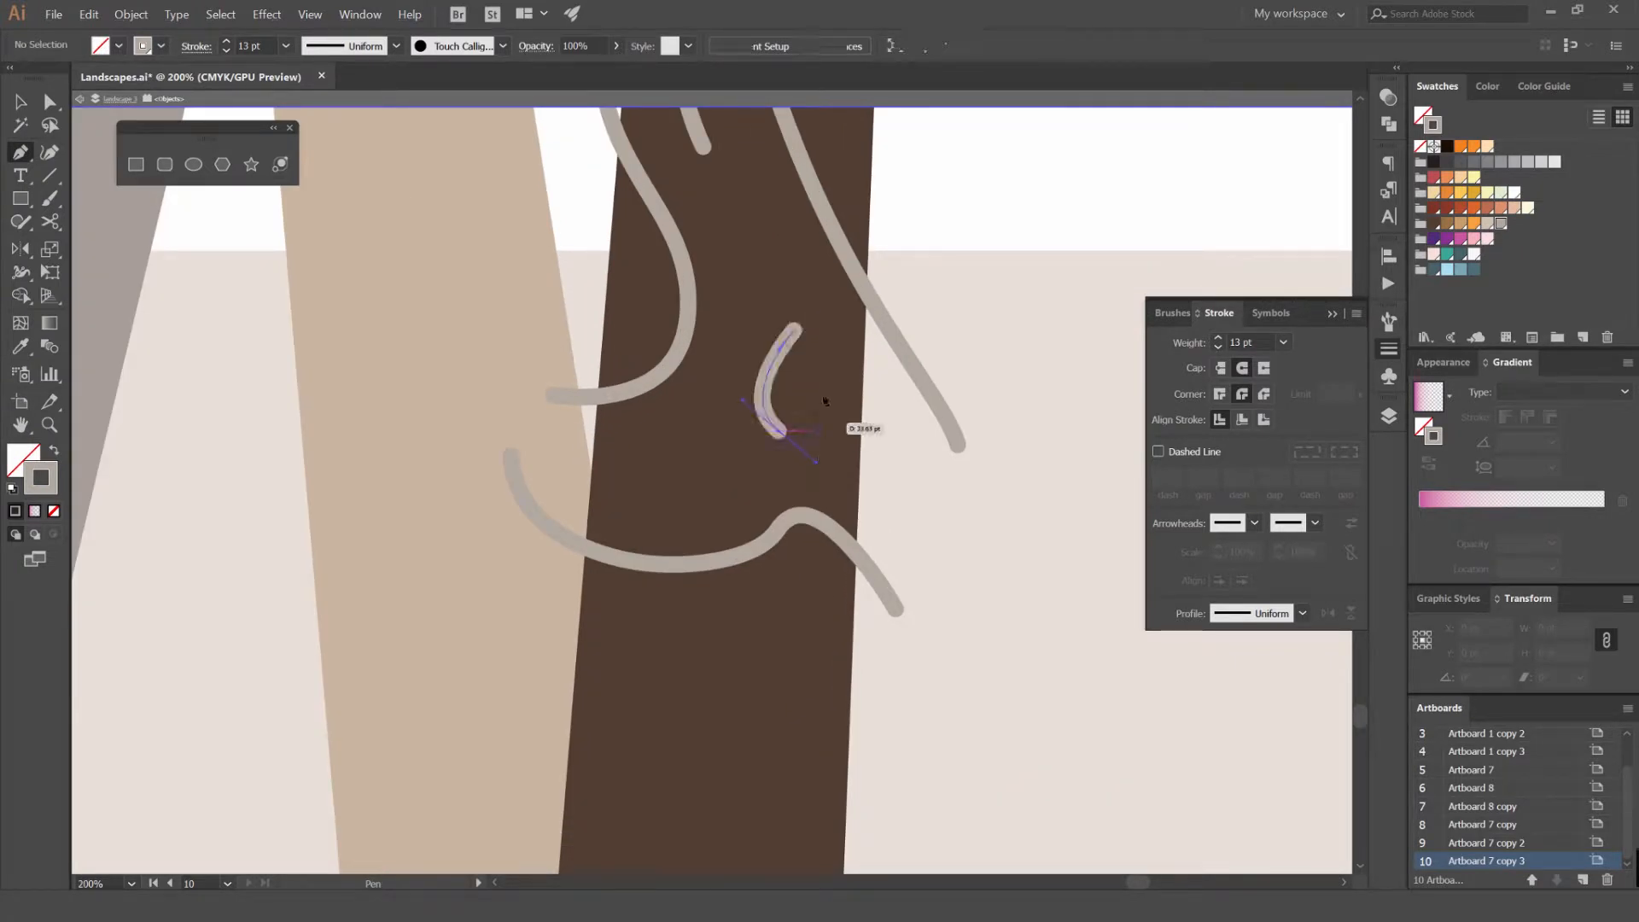
left_click_drag(801, 336, 823, 342)
left_click(796, 322)
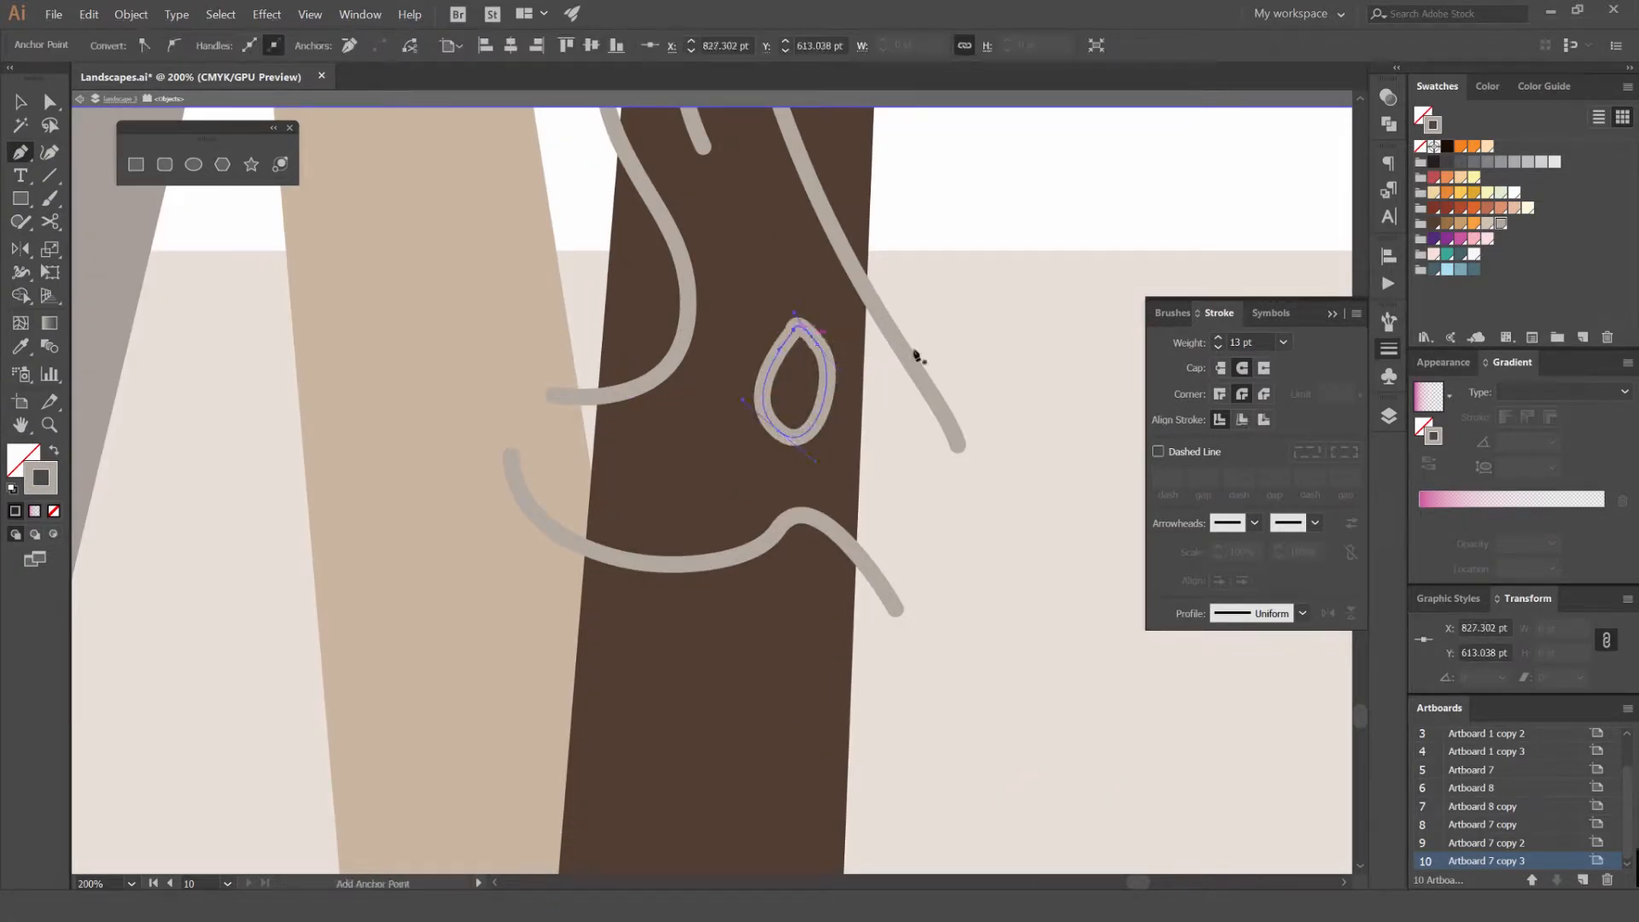
Adjust the top anchor point of the teardrop-shaped knot to refine its tip
key("a")
left_click(796, 328)
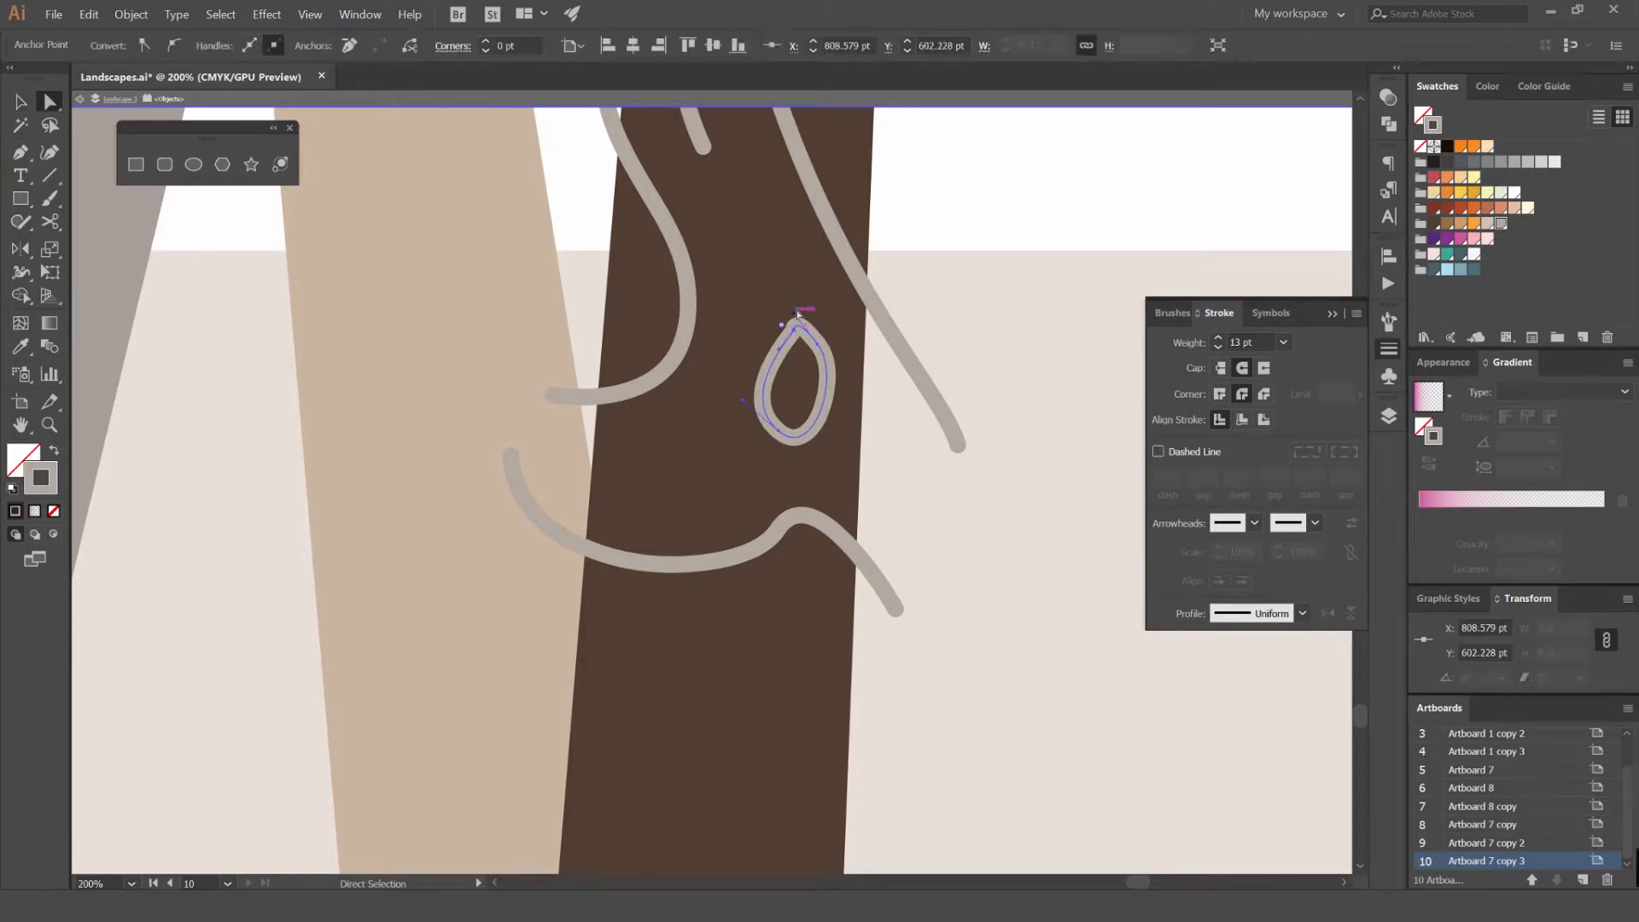
left_click_drag(807, 321, 809, 322)
left_click(1001, 450)
Draw a wavy bark line across the trunk's base, running from beyond its right edge to beyond its left edge
left_click_drag(1002, 449, 955, 340)
key("p")
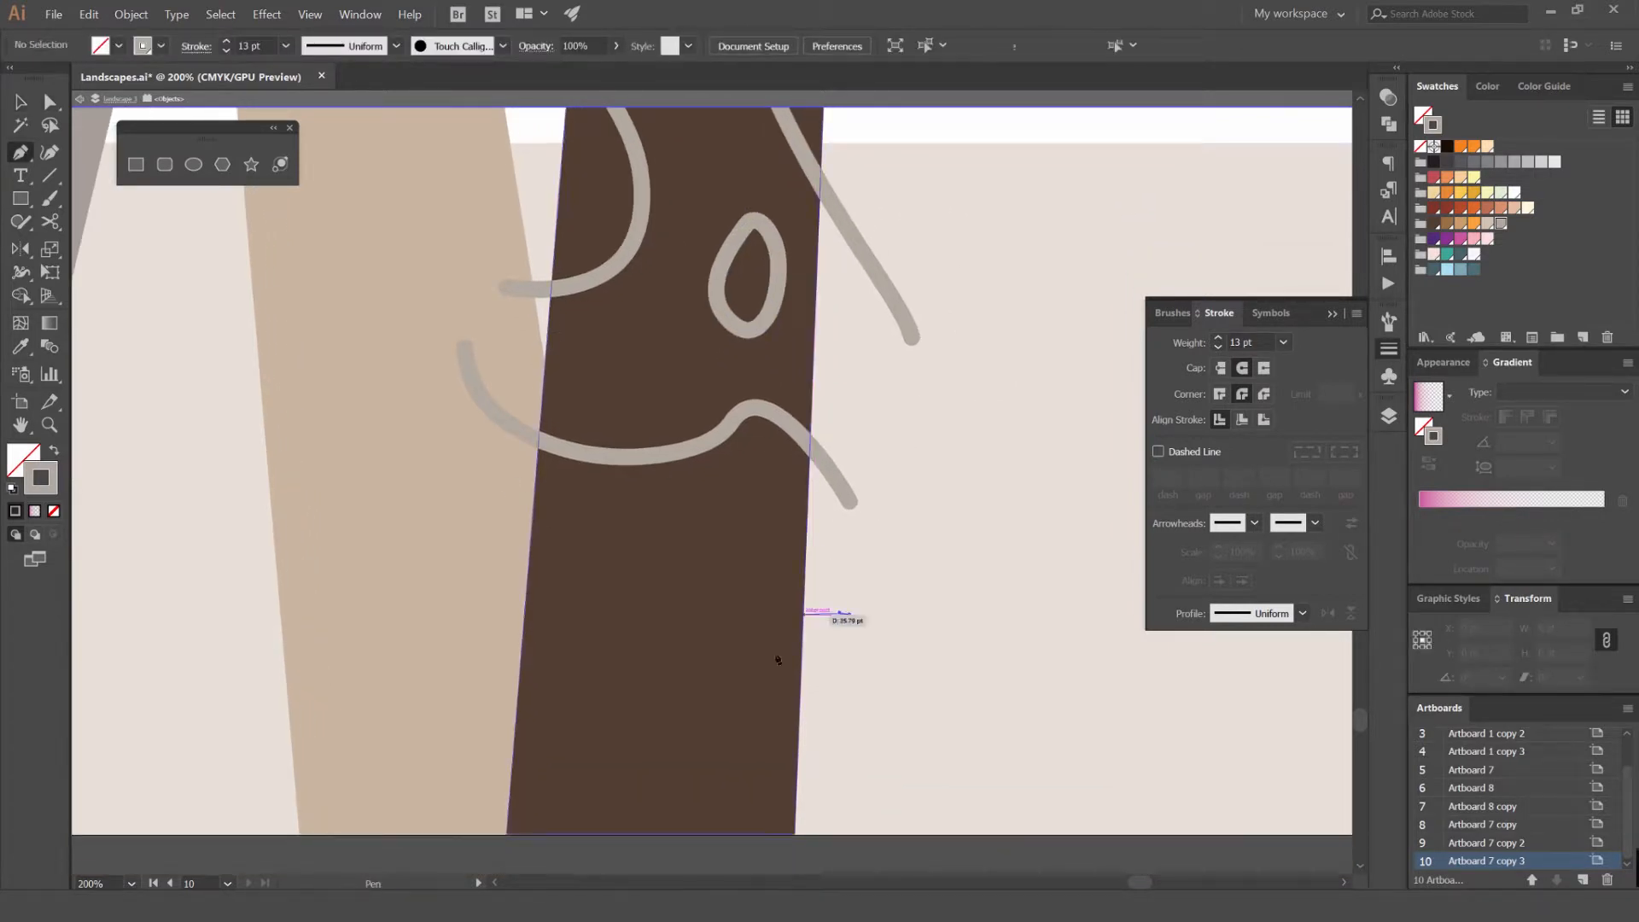
scroll(756, 676, "down", 1)
left_click_drag(827, 630, 820, 629)
left_click_drag(738, 789, 739, 791)
left_click_drag(510, 712, 856, 713)
left_click(827, 643, "ctrl")
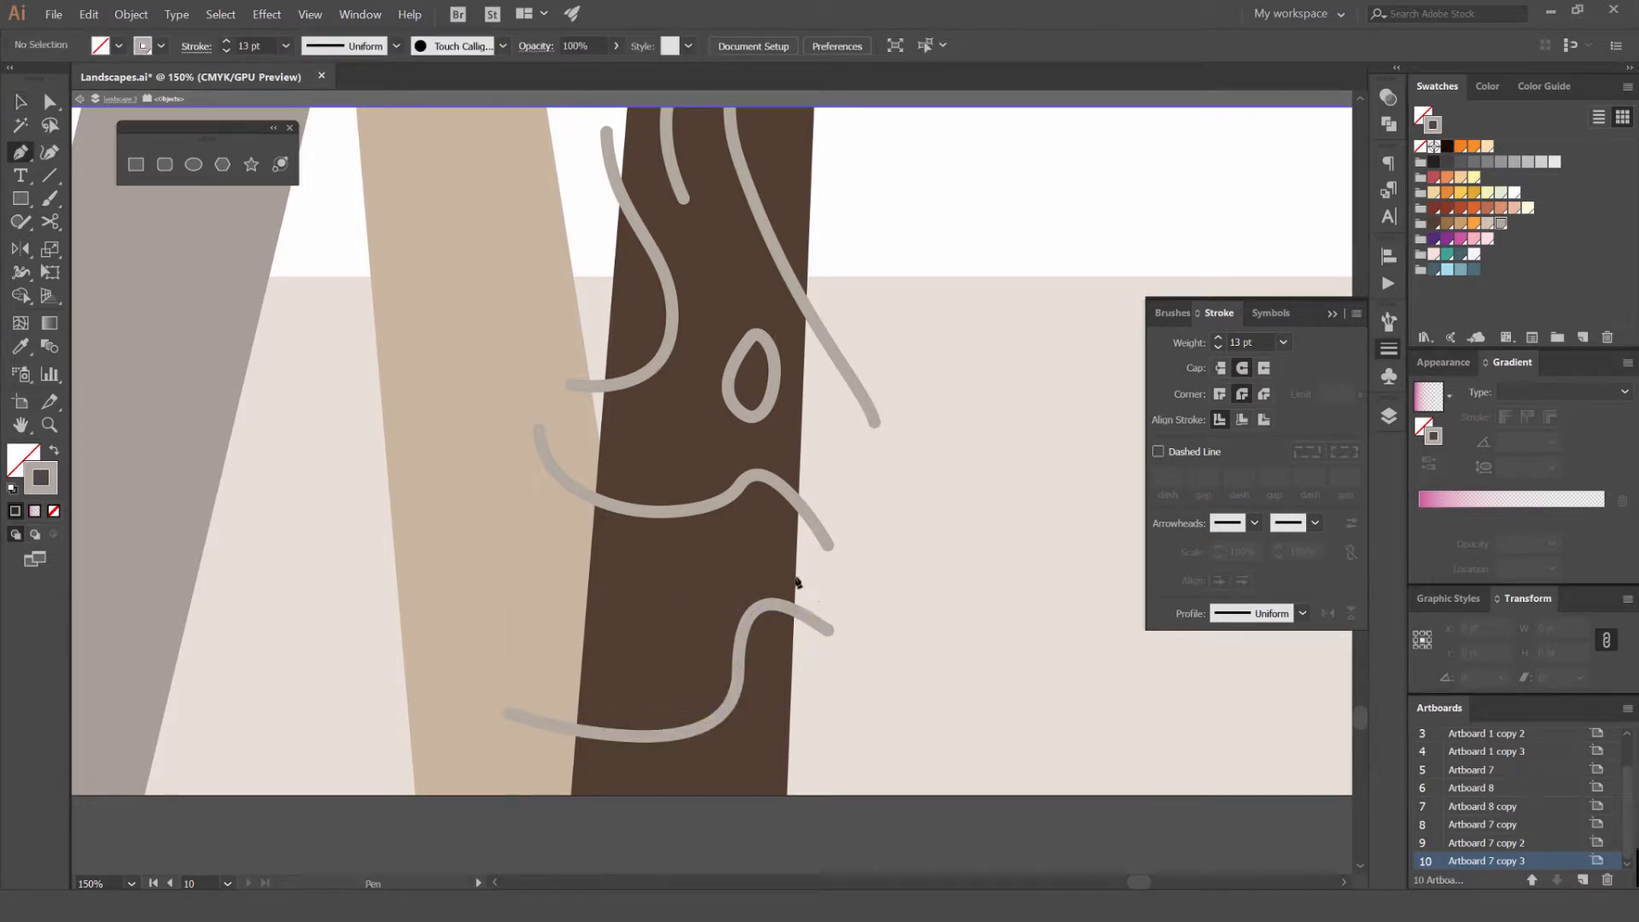
left_click_drag(686, 620, 550, 796)
key("ctrl+z")
key("ctrl+z")
key("ctrl+z")
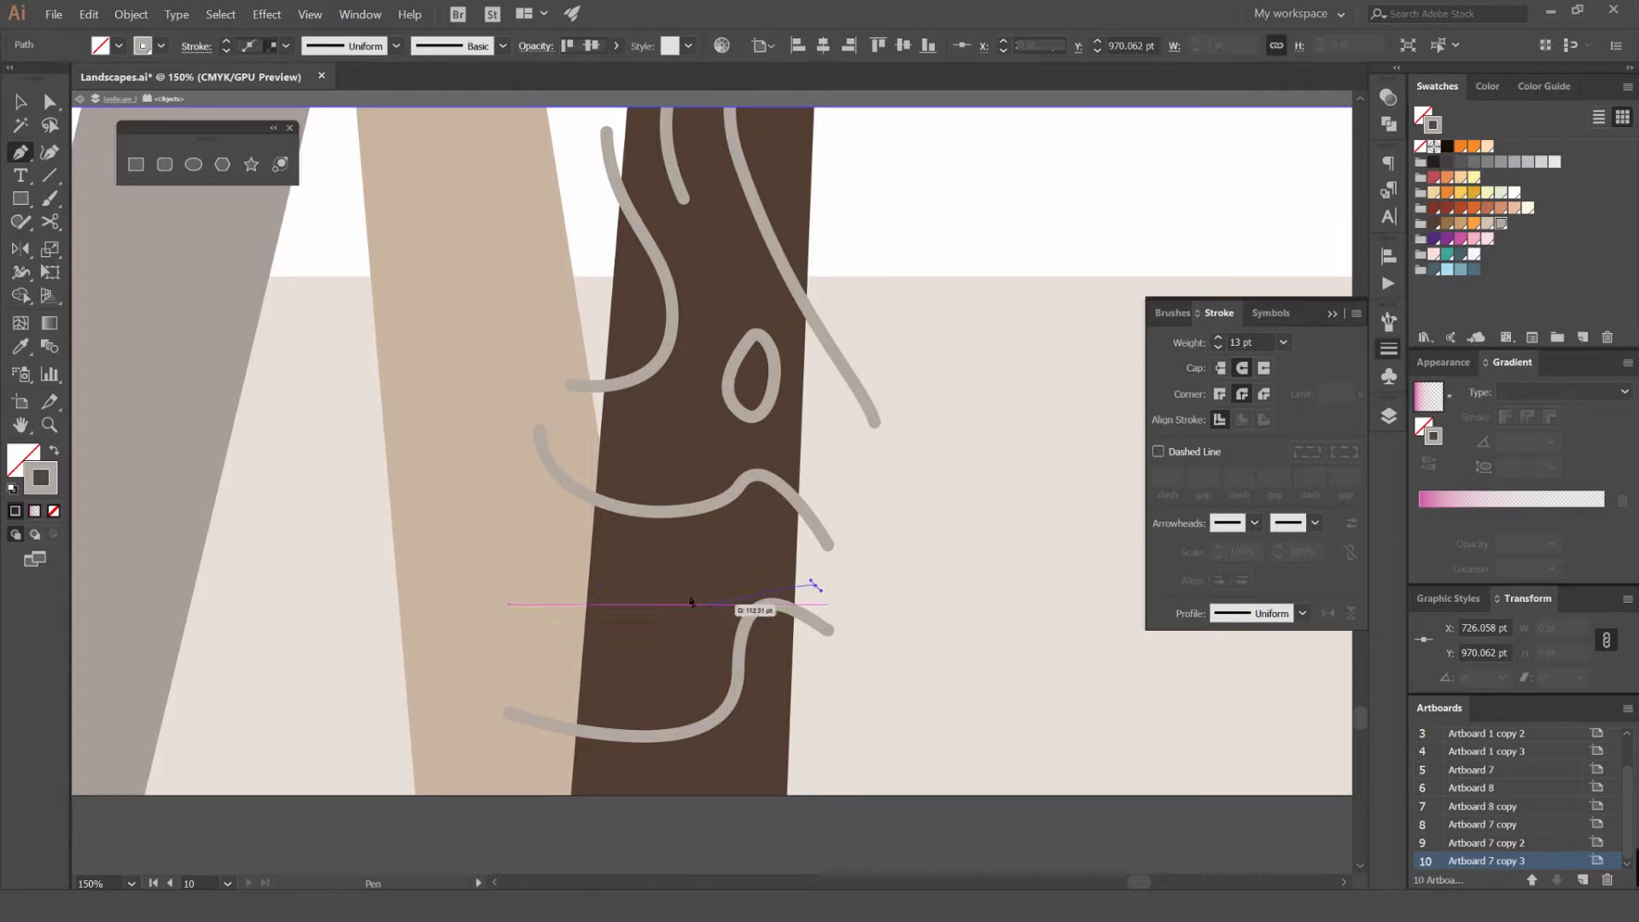
Draw a second wavy bark line across the trunk, just above the line at its base
left_click_drag(666, 675, 666, 675)
left_click_drag(542, 671, 479, 621)
key("v")
left_click(483, 614)
Draw a short curved bark line across the trunk's top, from beyond its left edge to above the artboard
scroll(488, 611, "down", 3)
left_click_drag(625, 460, 747, 447)
scroll(708, 329, "up", 2)
key("p")
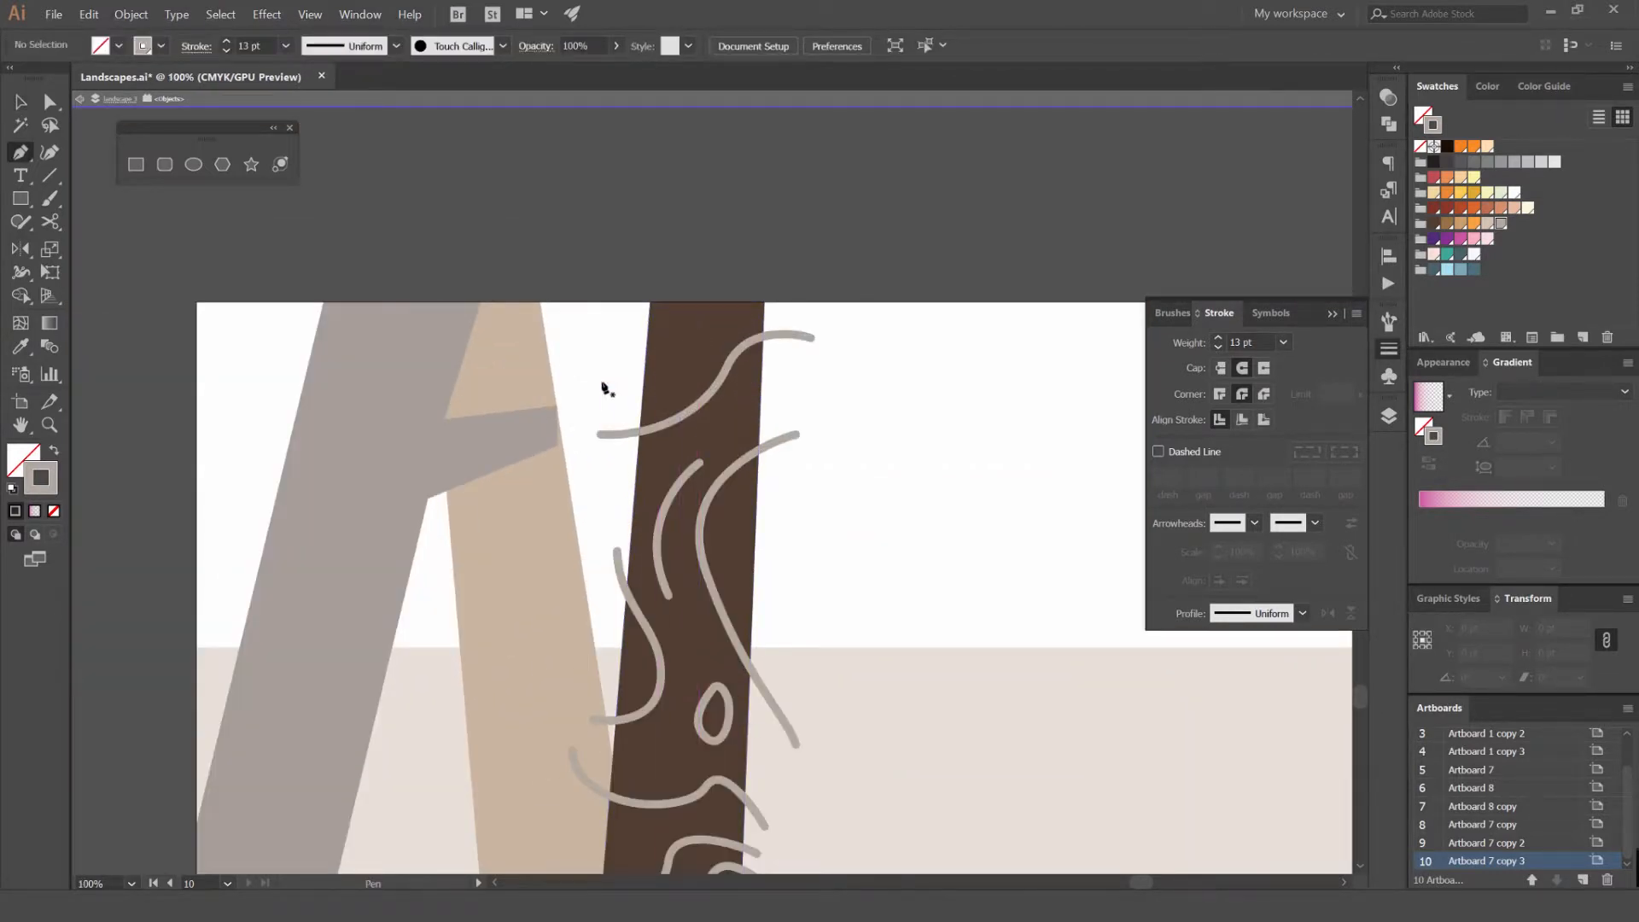
left_click_drag(745, 220, 745, 220)
key("v")
left_click(837, 271)
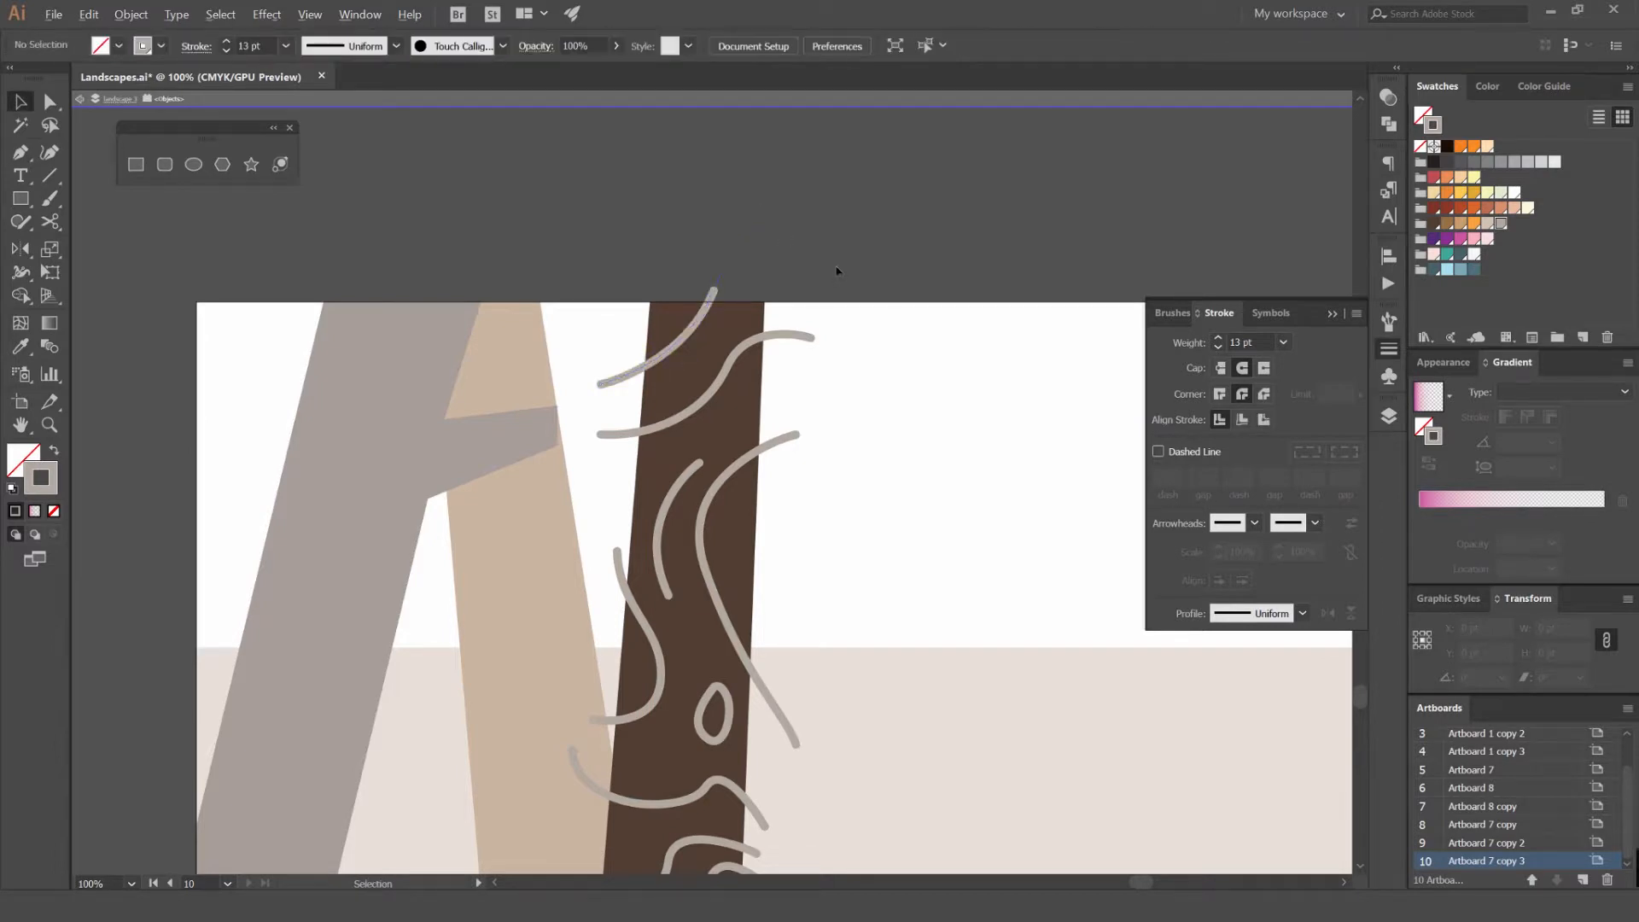
Duplicate the dark brown trunk in place and bring the copy in front of its bark lines
scroll(834, 271, "down", 2)
scroll(833, 280, "up", 3)
left_click_drag(731, 304, 788, 259)
key("ctrl+z")
left_click_drag(814, 337, 881, 245)
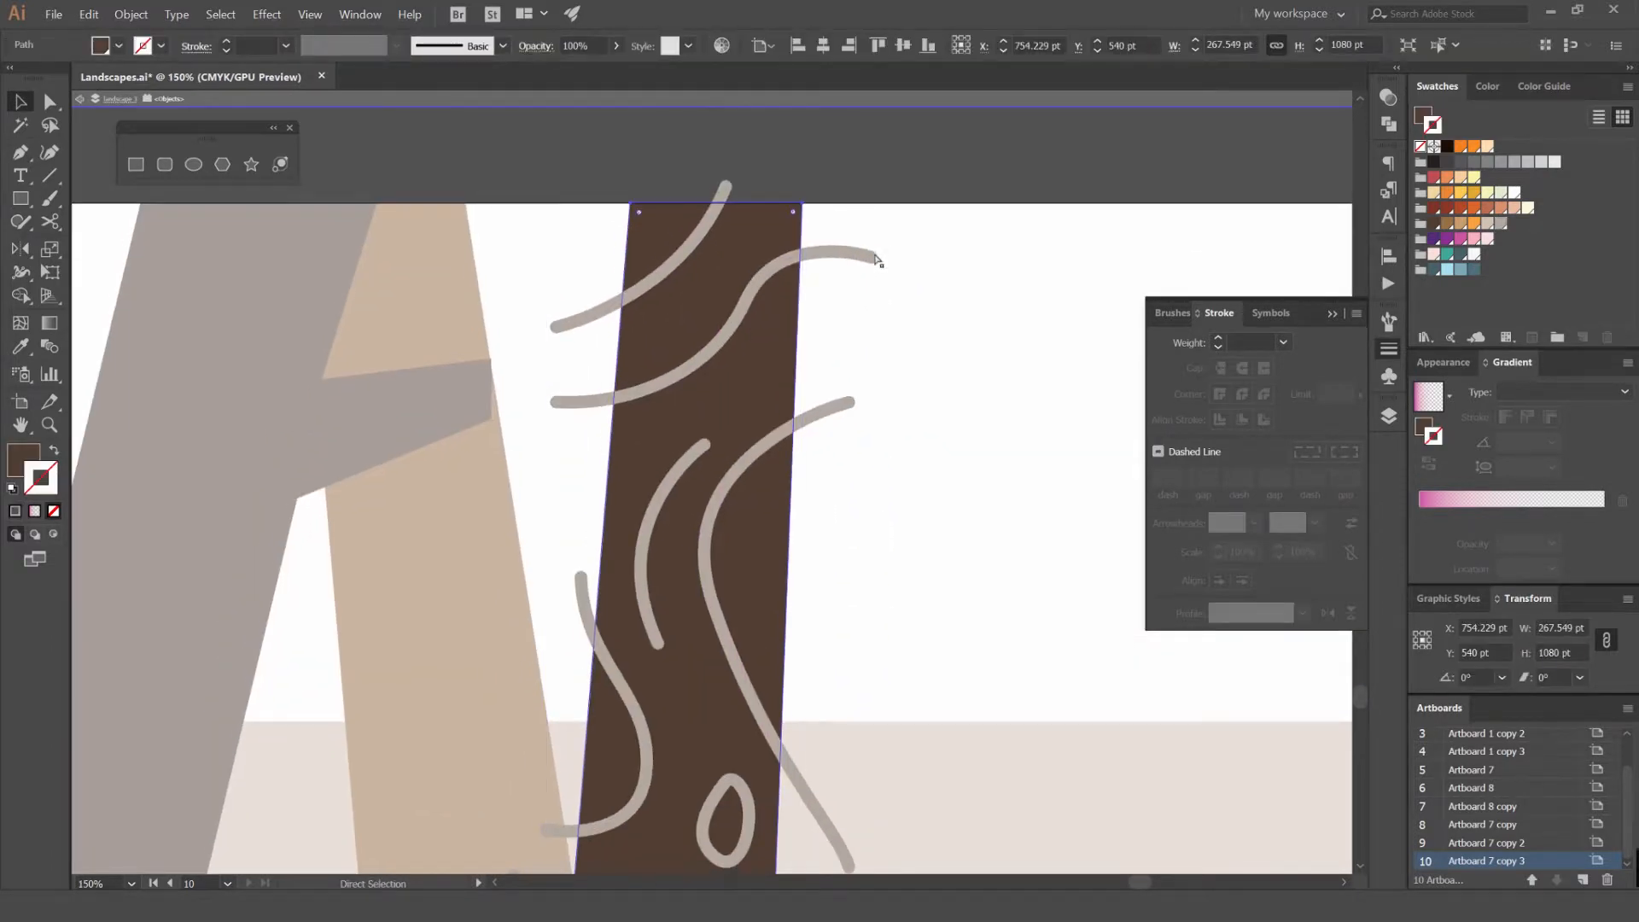
scroll(910, 257, "down", 2)
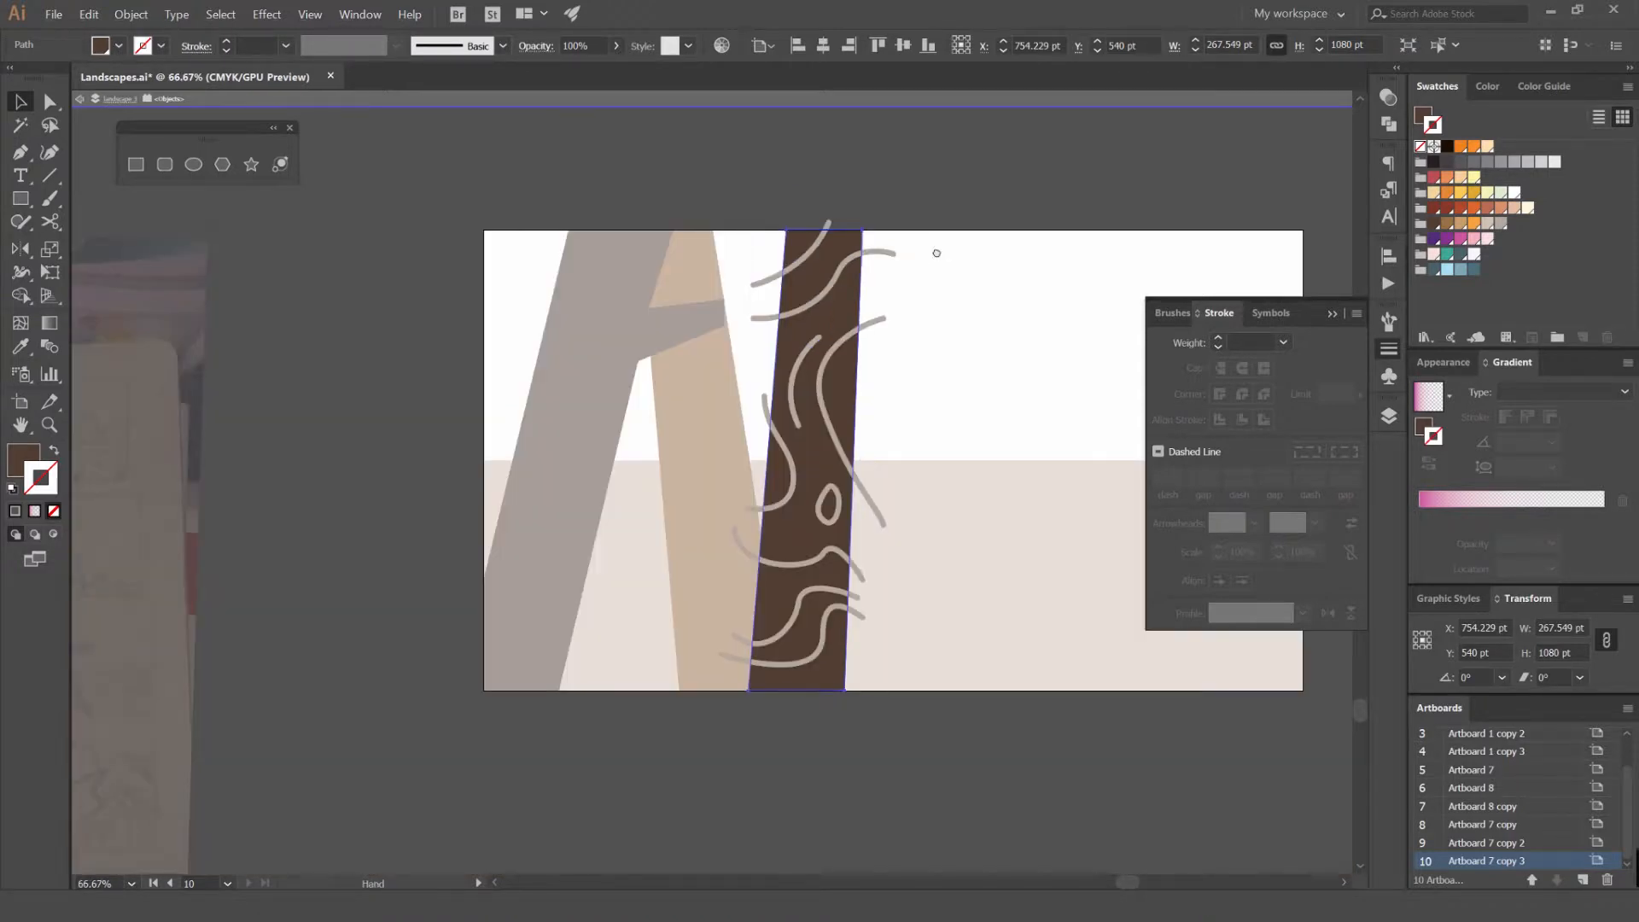
left_click_drag(799, 255, 927, 338)
key("ctrl+z")
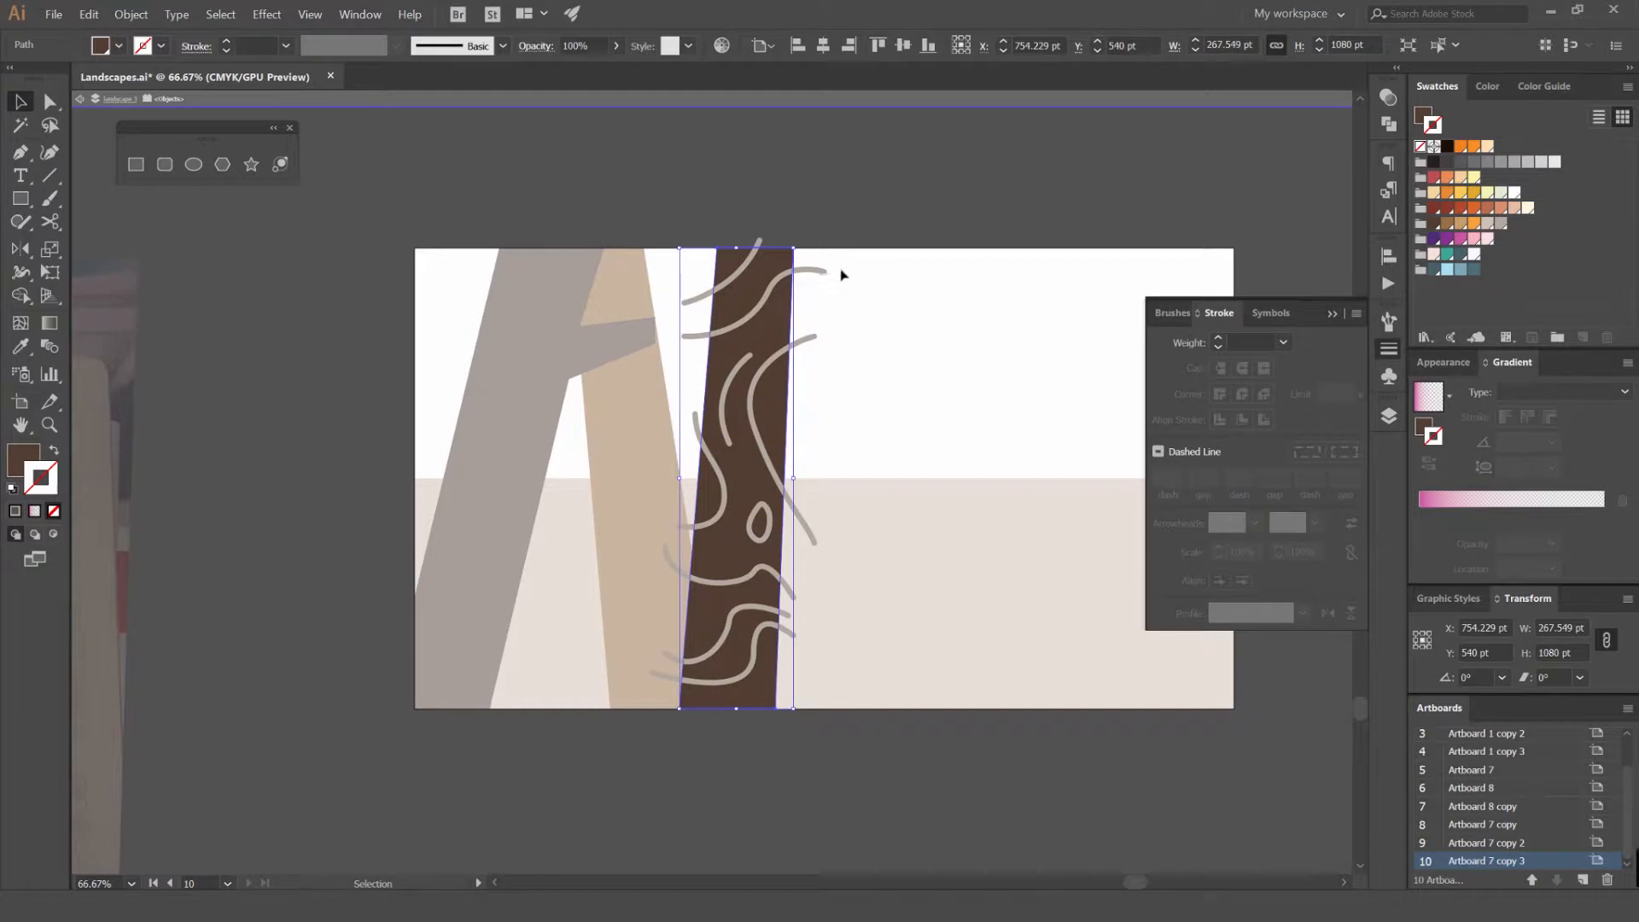
key("ctrl")
key("ctrl+shift+bracketright")
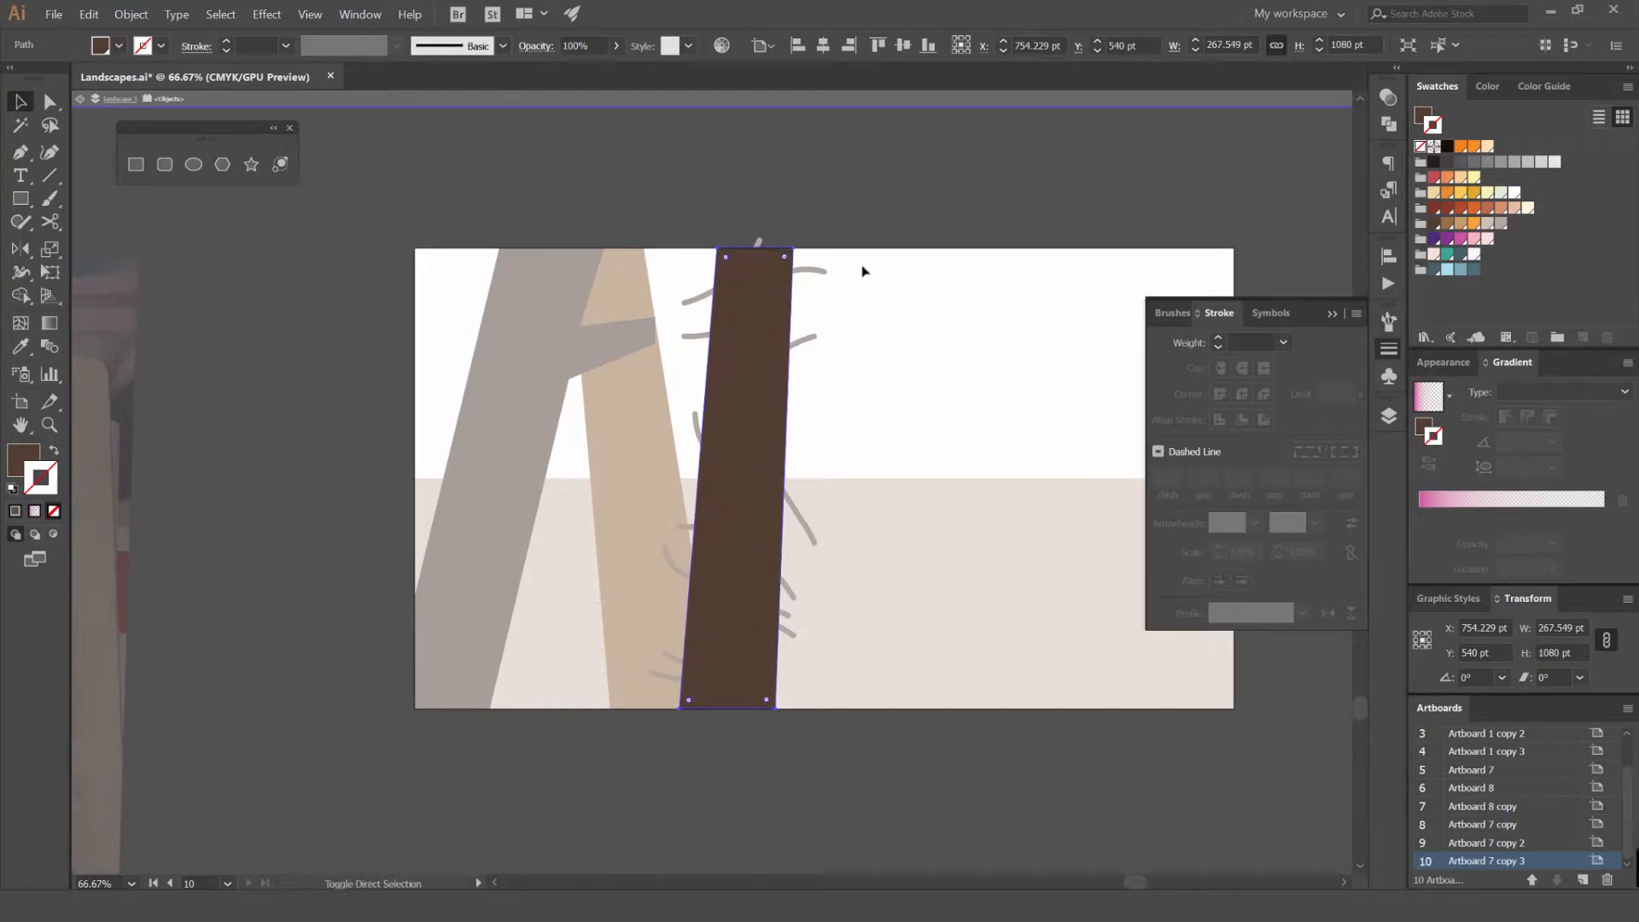
Select all the bark lines, including the knot, together with the front trunk shape and make a clipping mask from them
left_click(852, 319)
left_click(811, 272)
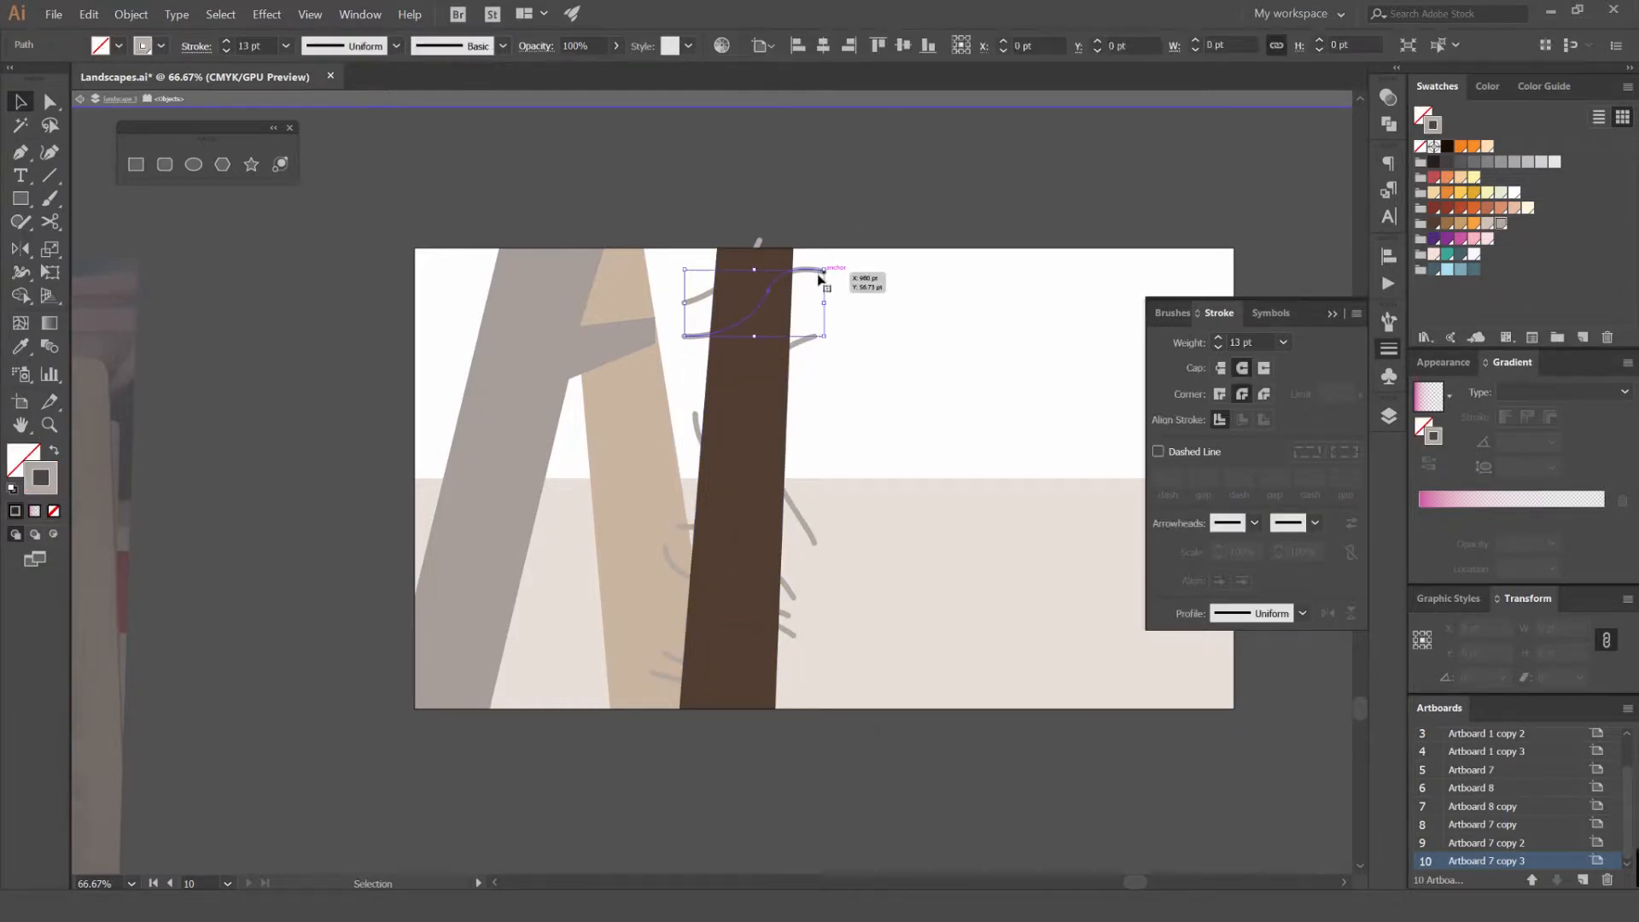
left_click(810, 340)
left_click(700, 298, "shift")
left_click(693, 335, "shift")
left_click(696, 420, "shift")
left_click(785, 597, "shift")
left_click(782, 627, "shift")
left_click(676, 668, "shift")
key("ctrl+y")
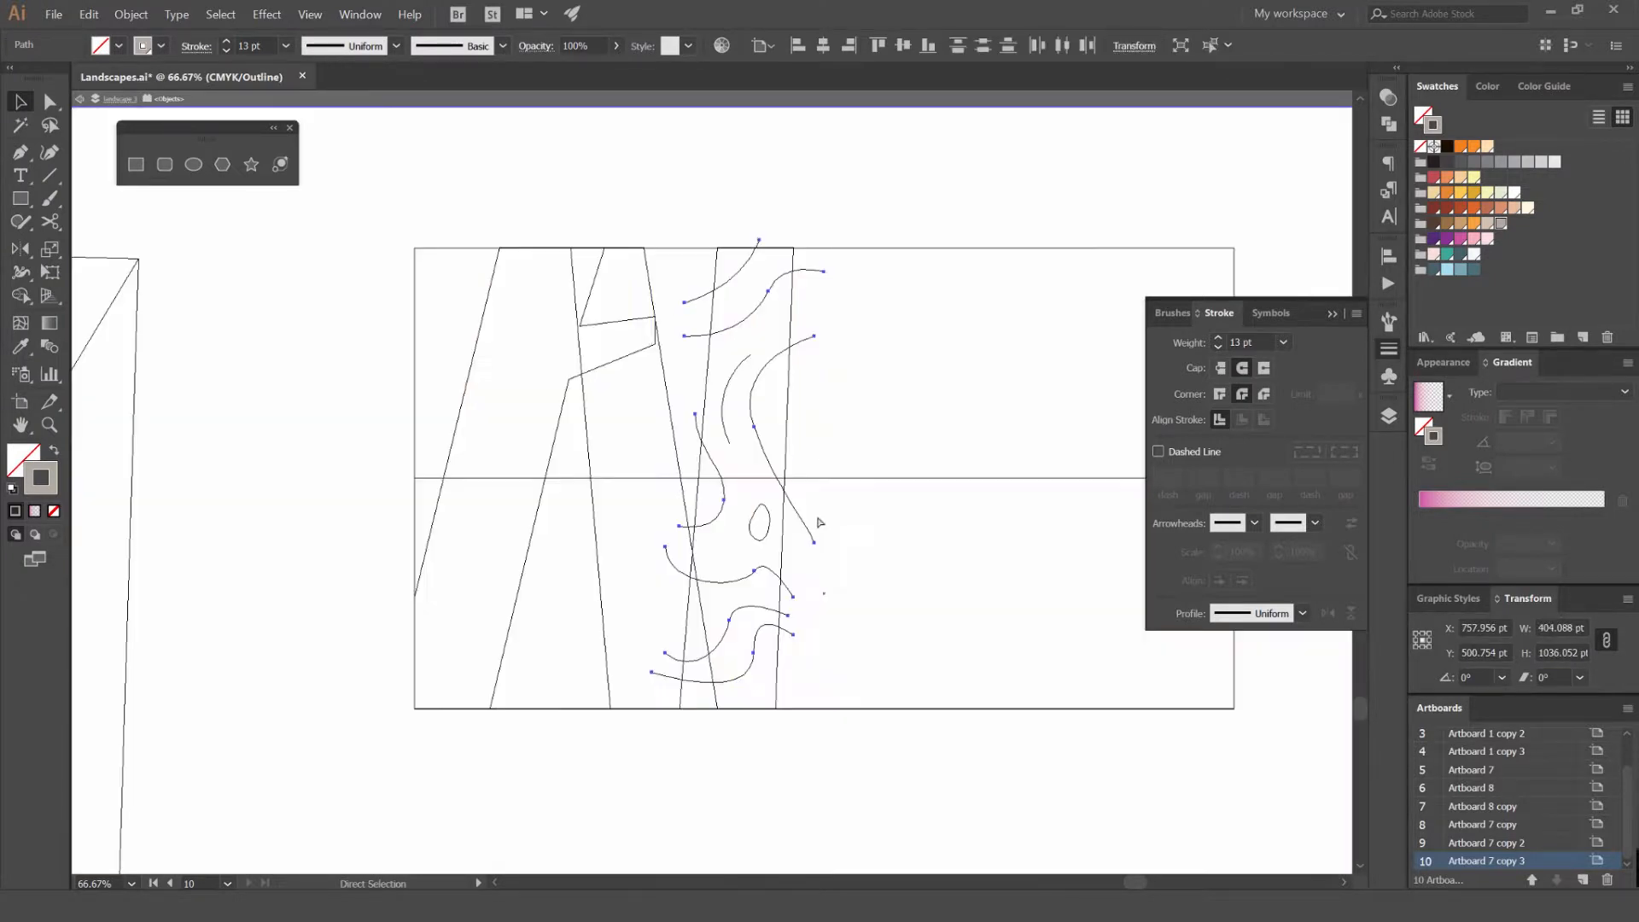
scroll(742, 443, "up", 1)
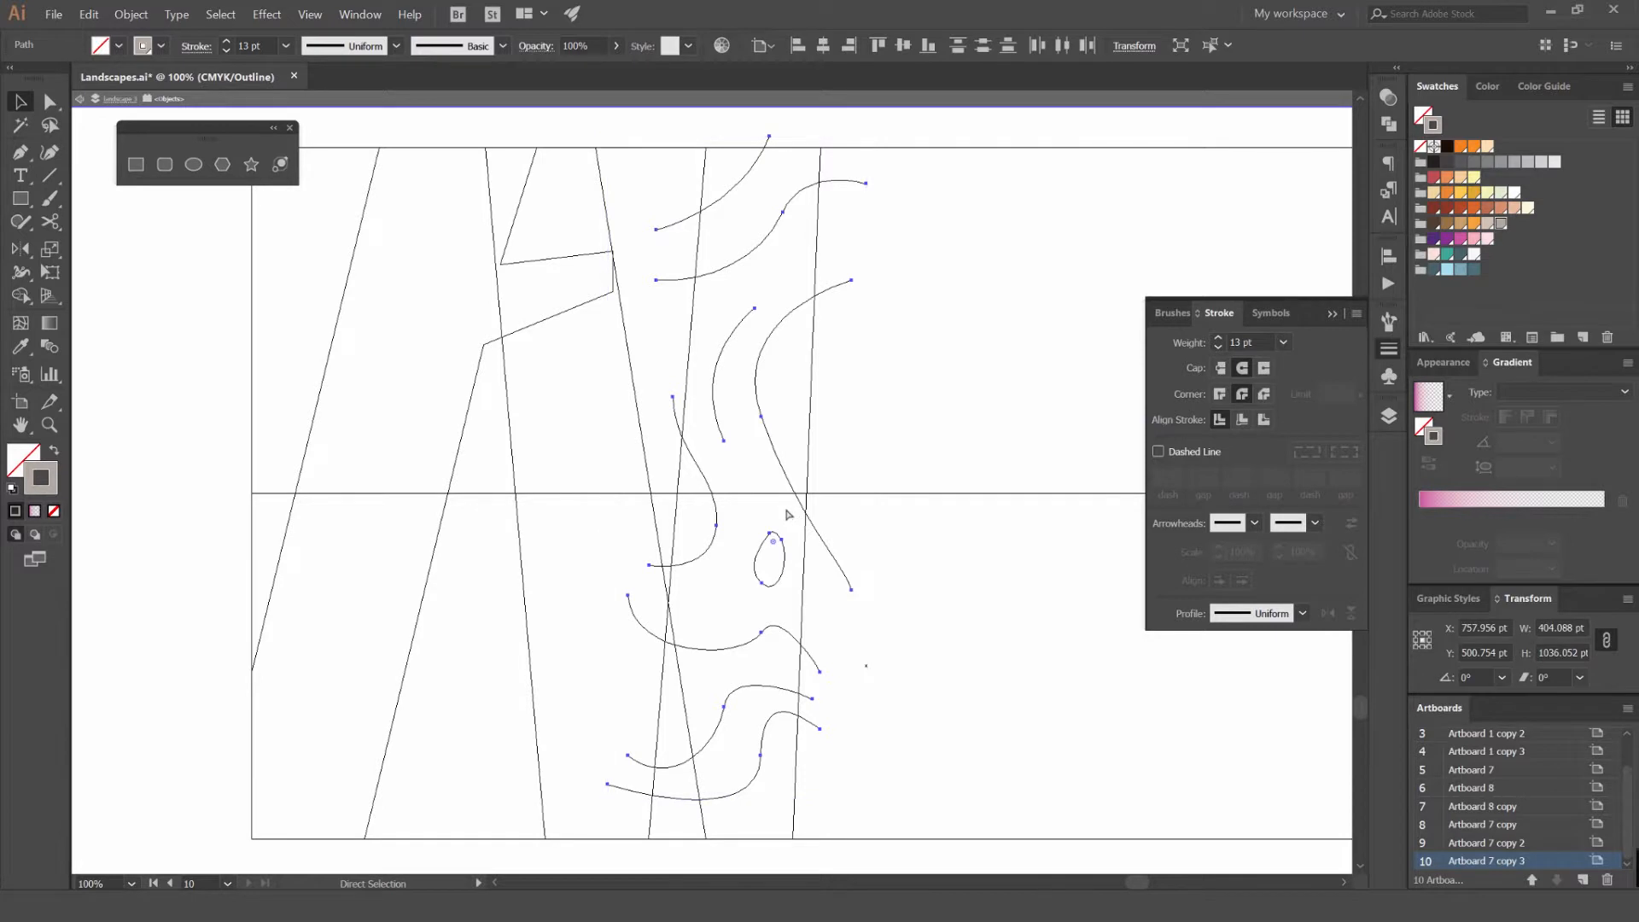
key("ctrl+y")
left_click(815, 373, "shift")
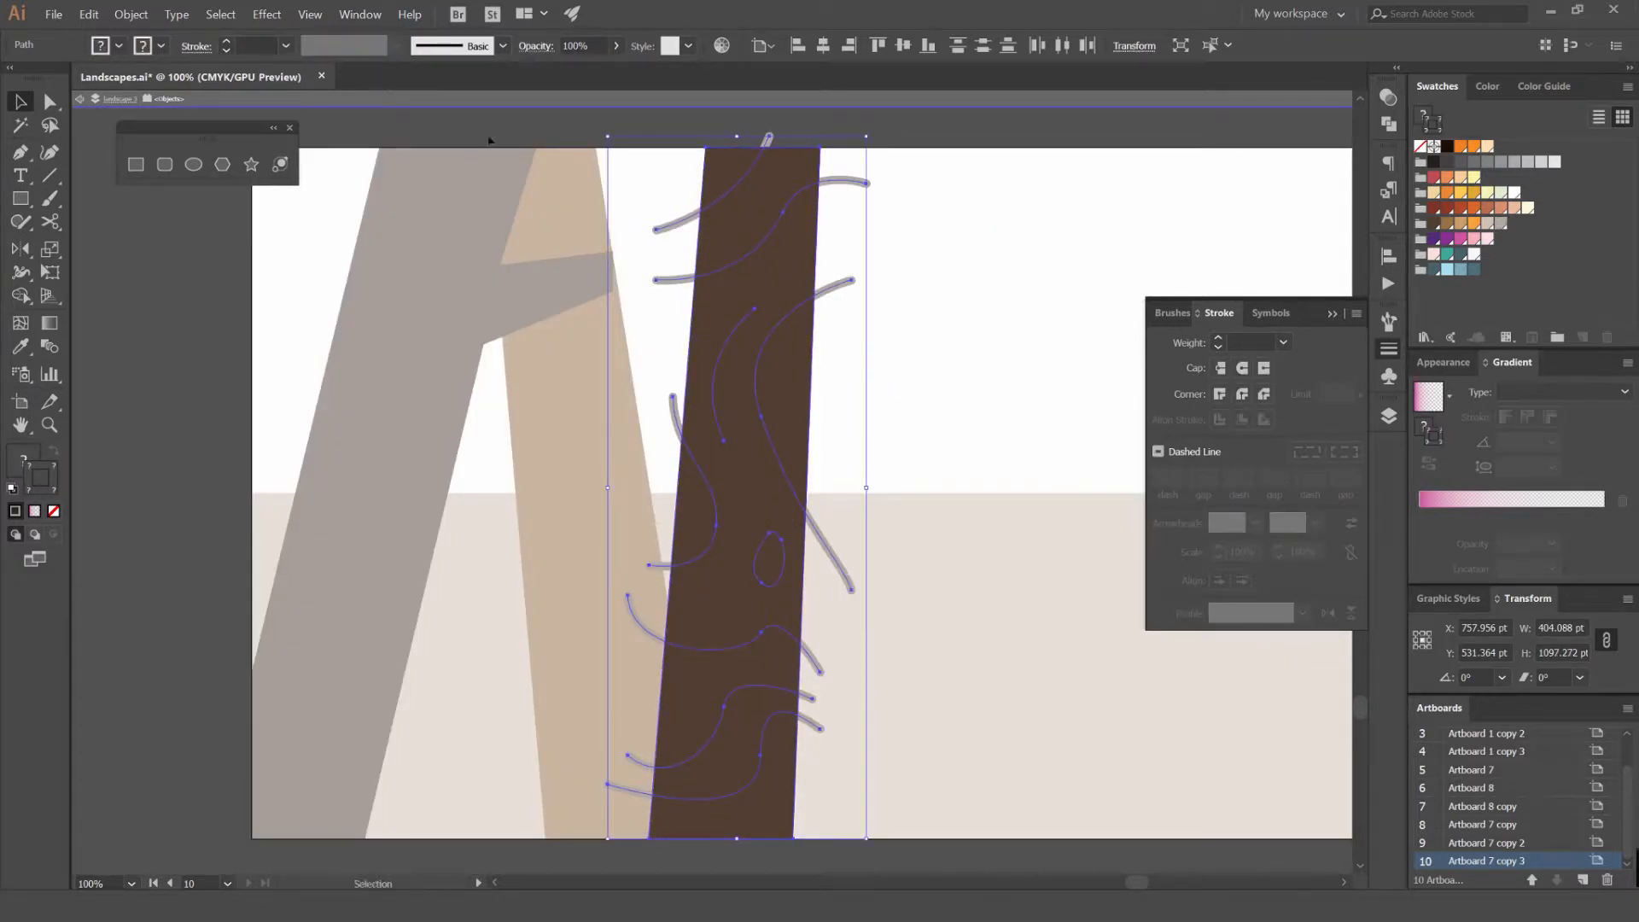
left_click(144, 17)
mouse_move(224, 476)
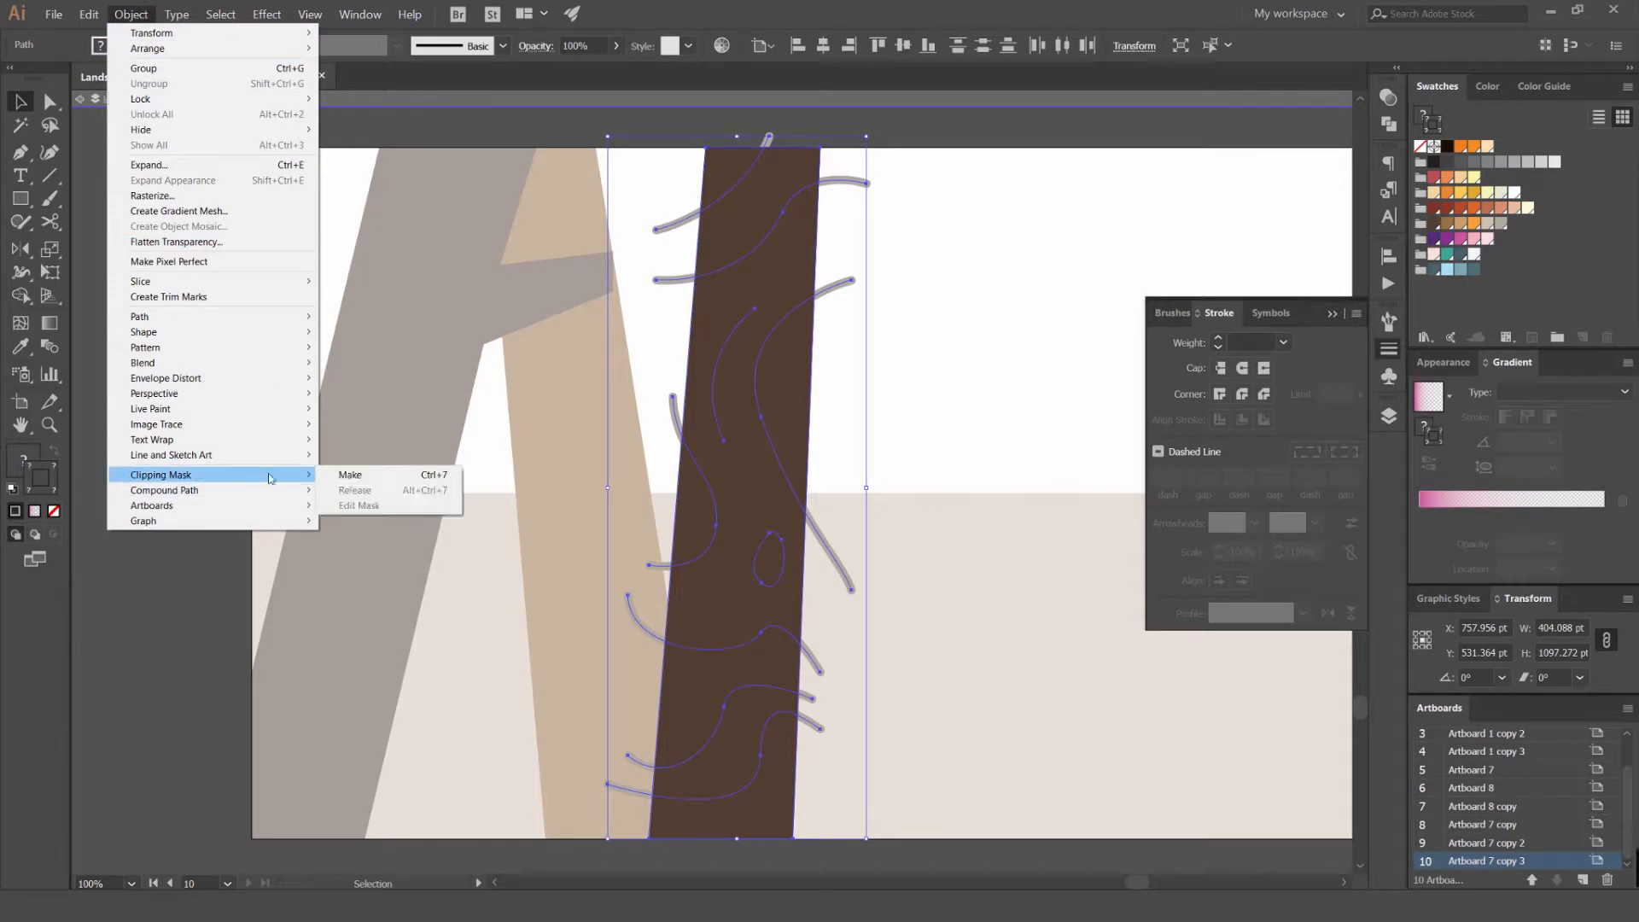
left_click(348, 475)
left_click(987, 282)
Try moving the clipped bark lines off the trunk and undo the move
left_click_drag(798, 266, 973, 264)
scroll(977, 269, "down", 2)
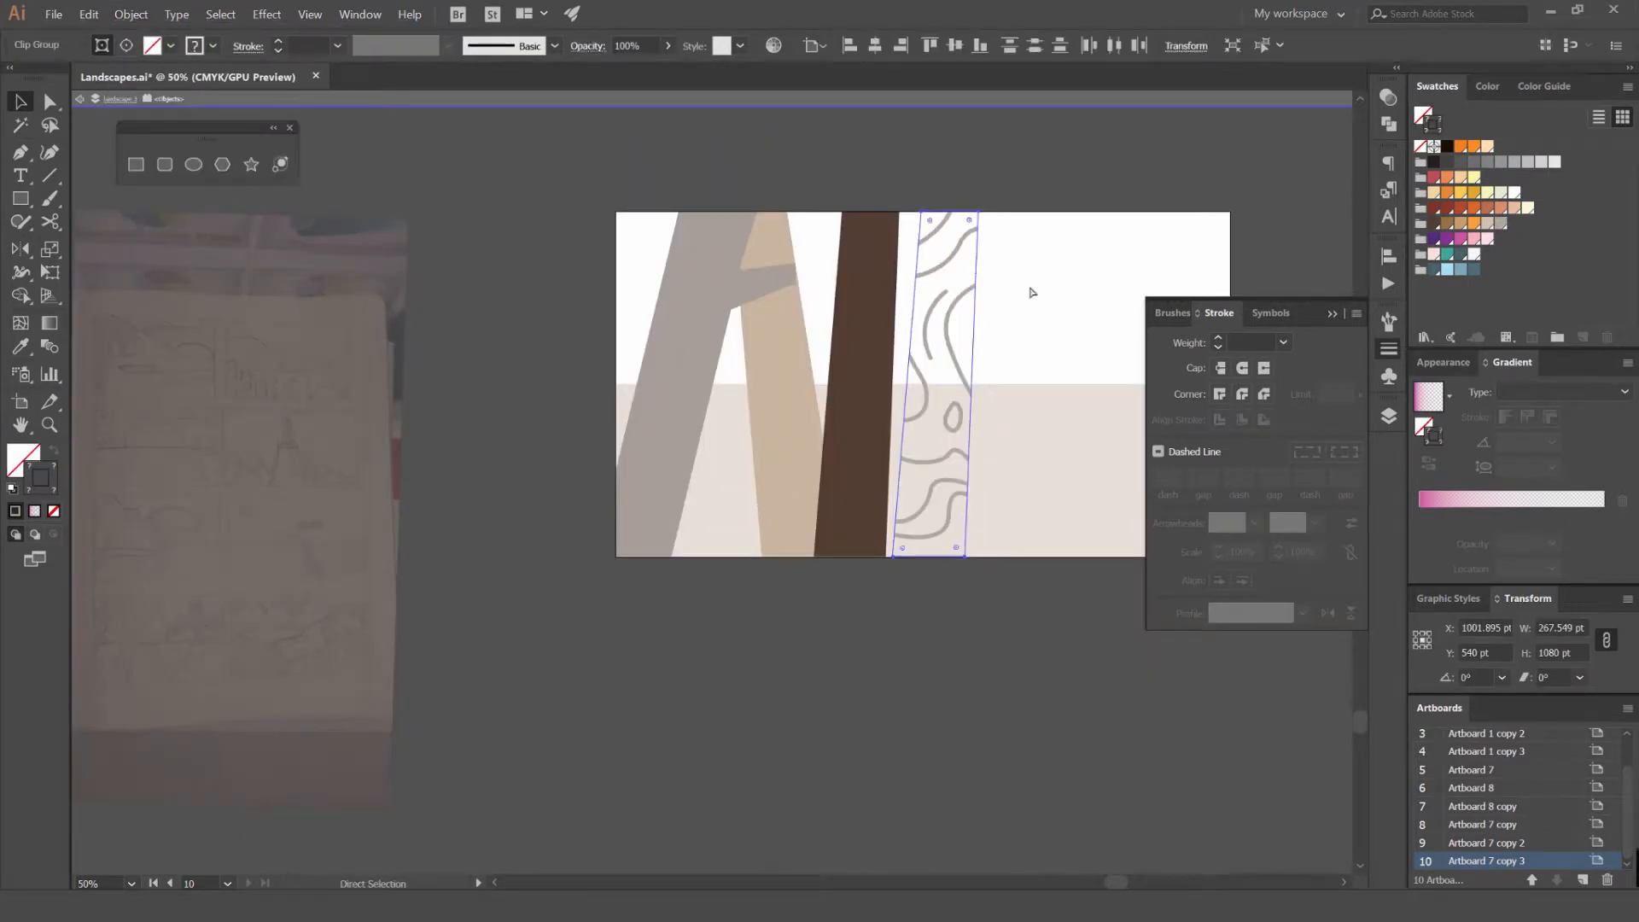
key("ctrl+z")
scroll(892, 293, "up", 2)
left_click(936, 292)
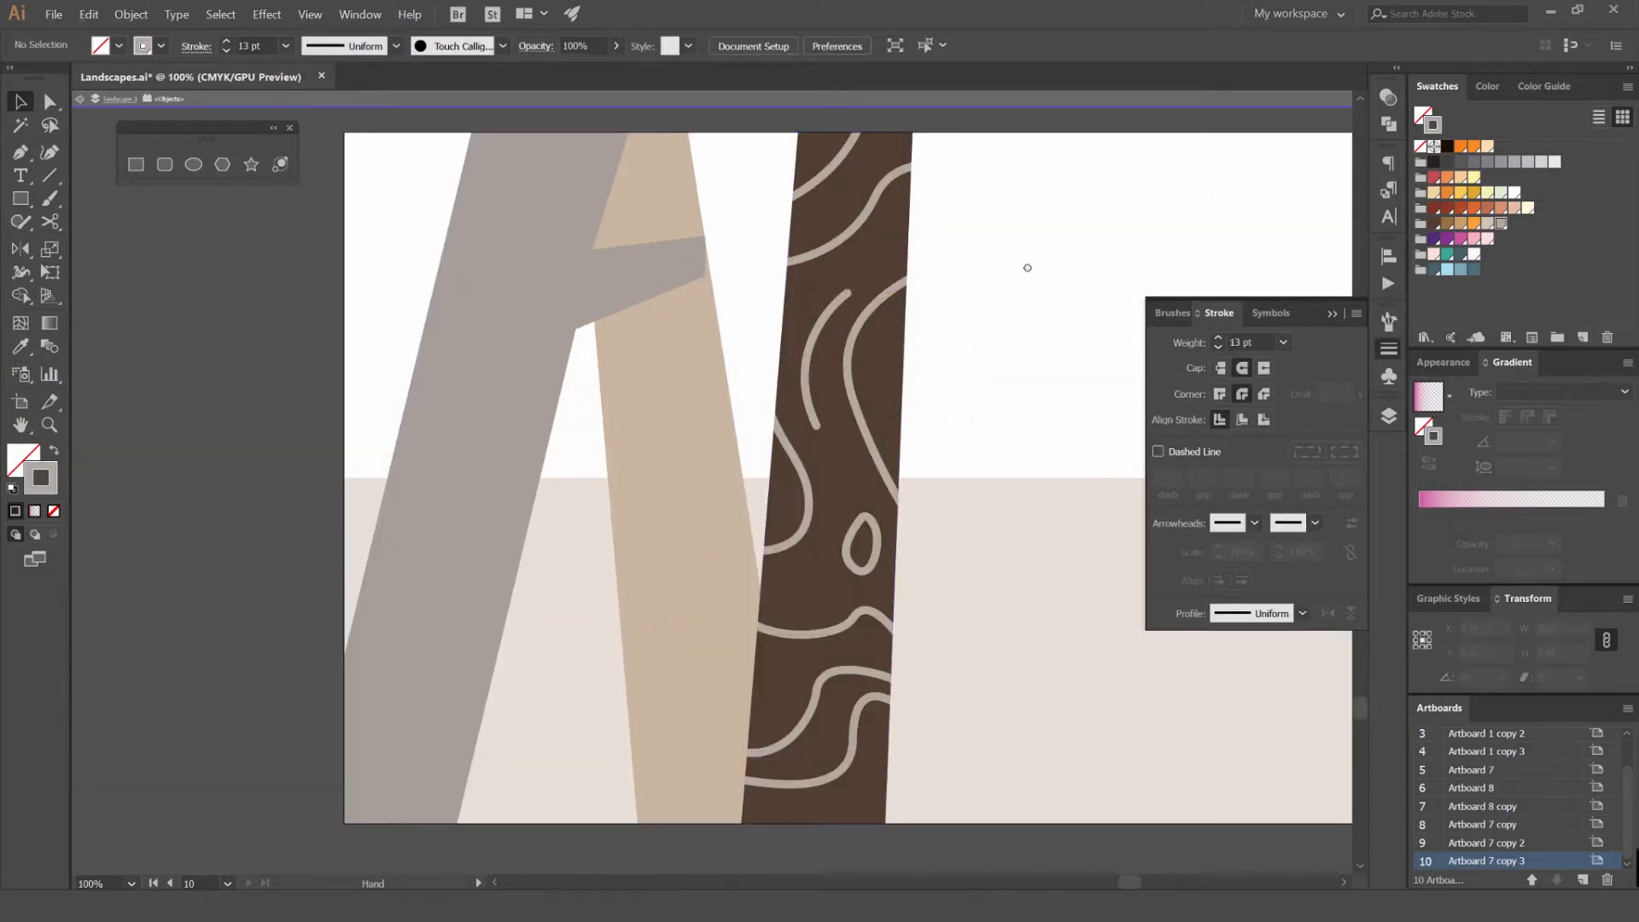
Leave the isolated trunk group and hide the stroke settings
left_click_drag(1027, 282, 878, 291)
scroll(877, 291, "down", 2)
double_click(987, 181)
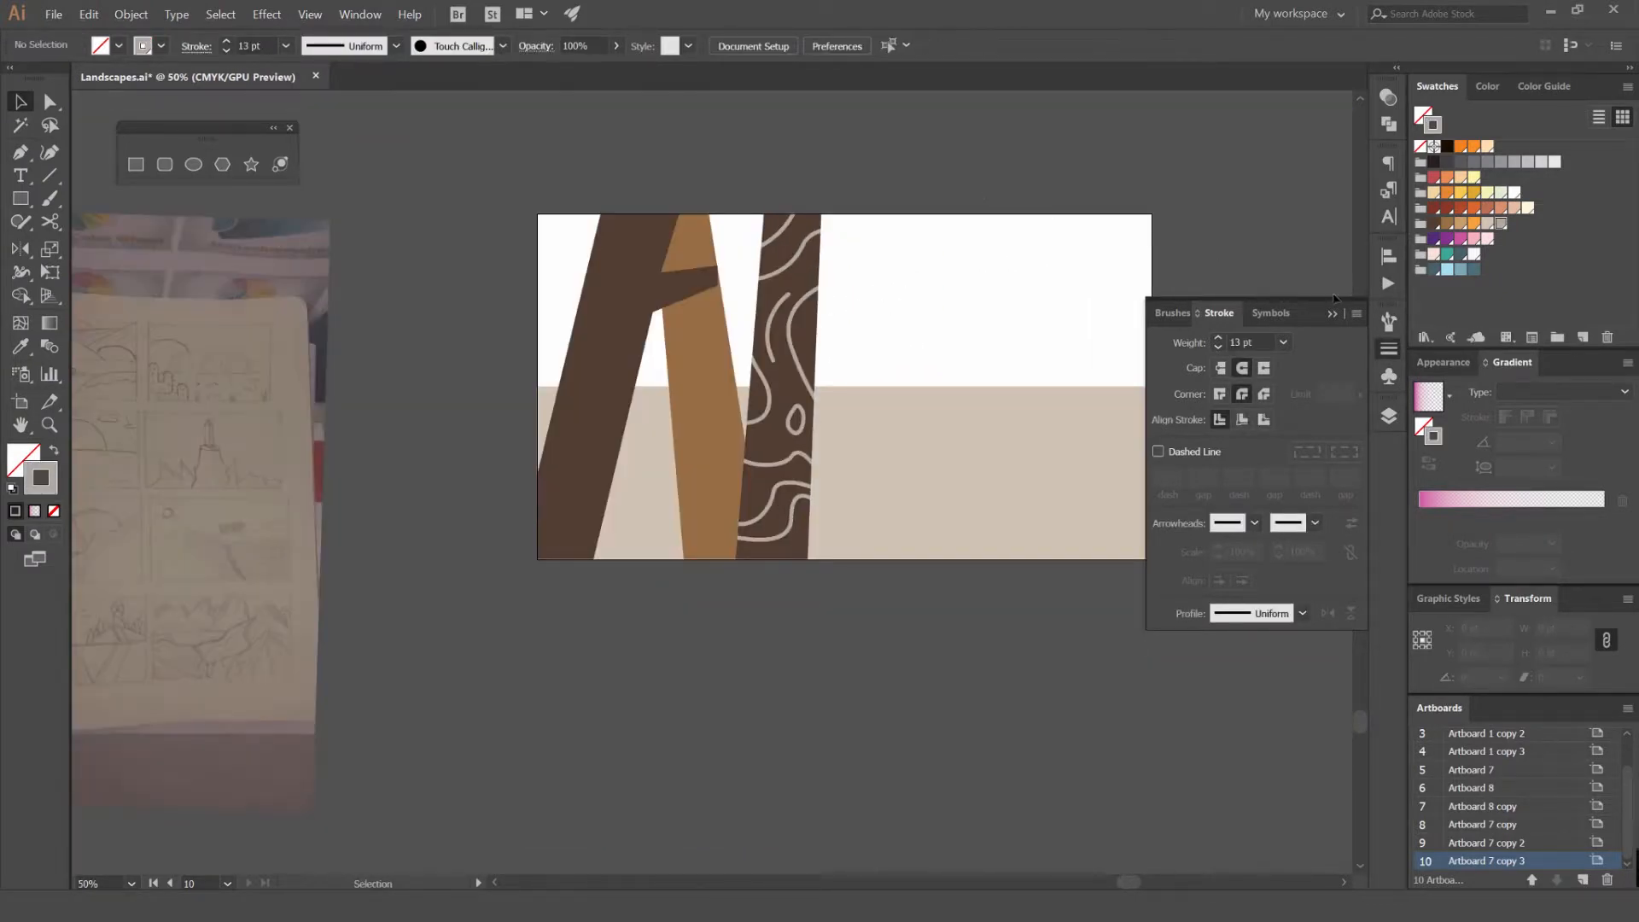
left_click(1379, 348)
scroll(1112, 252, "down", 3)
mouse_move(1144, 486)
left_mouse_down()
mouse_move(954, 384)
mouse_move(883, 324)
left_mouse_up()
scroll(822, 414, "up", 3)
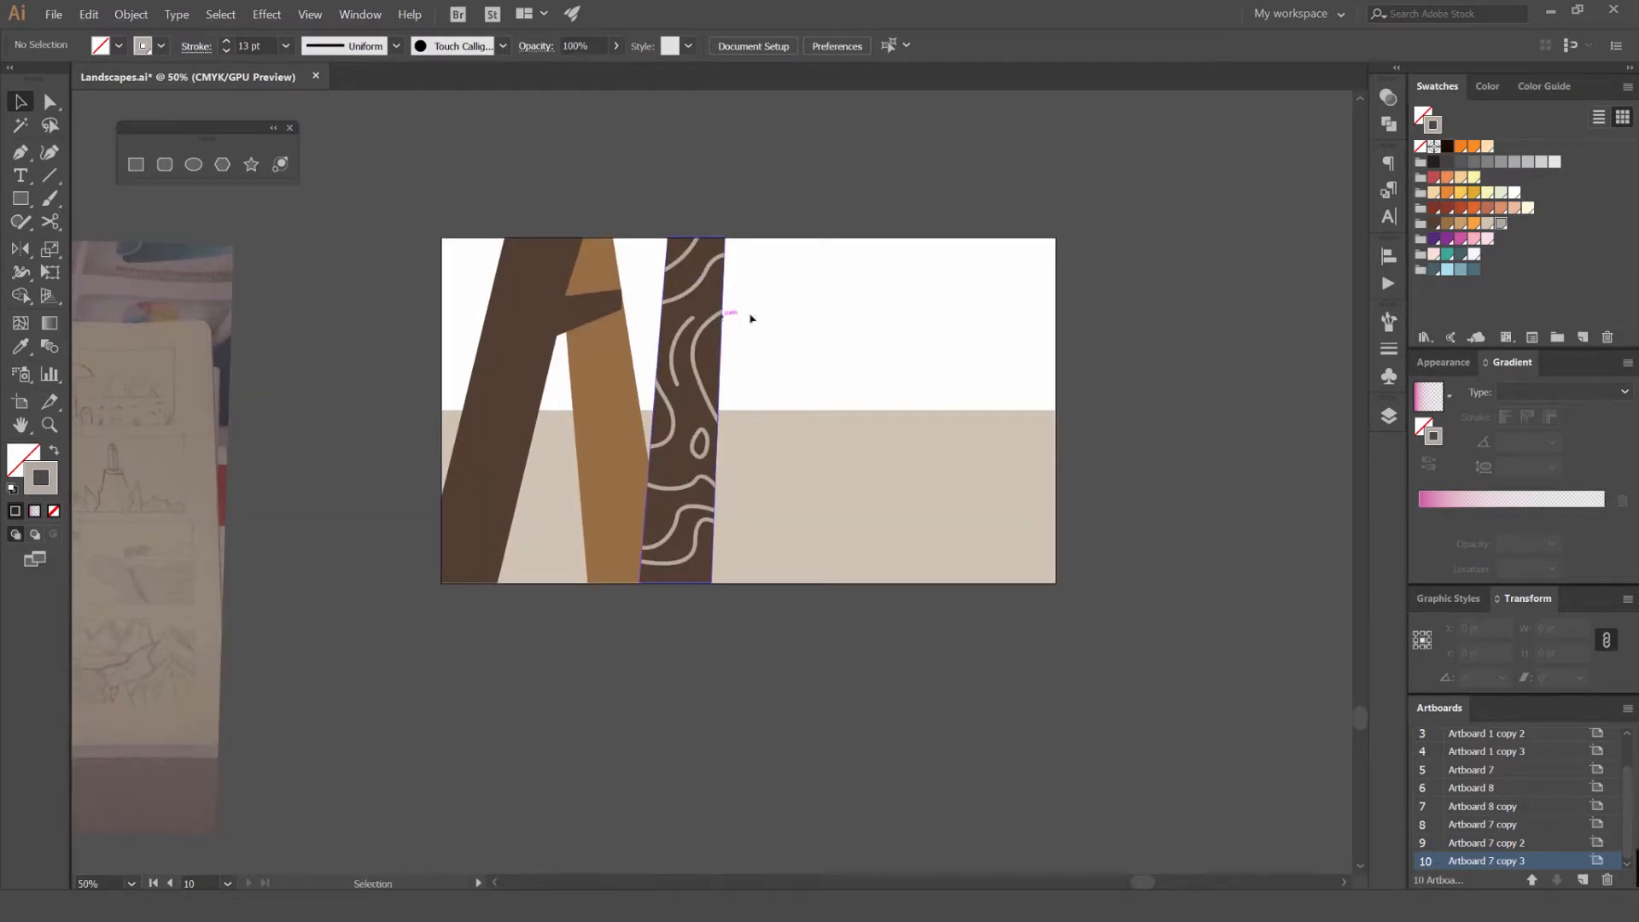
left_click_drag(722, 317, 821, 318)
key("ctrl+z")
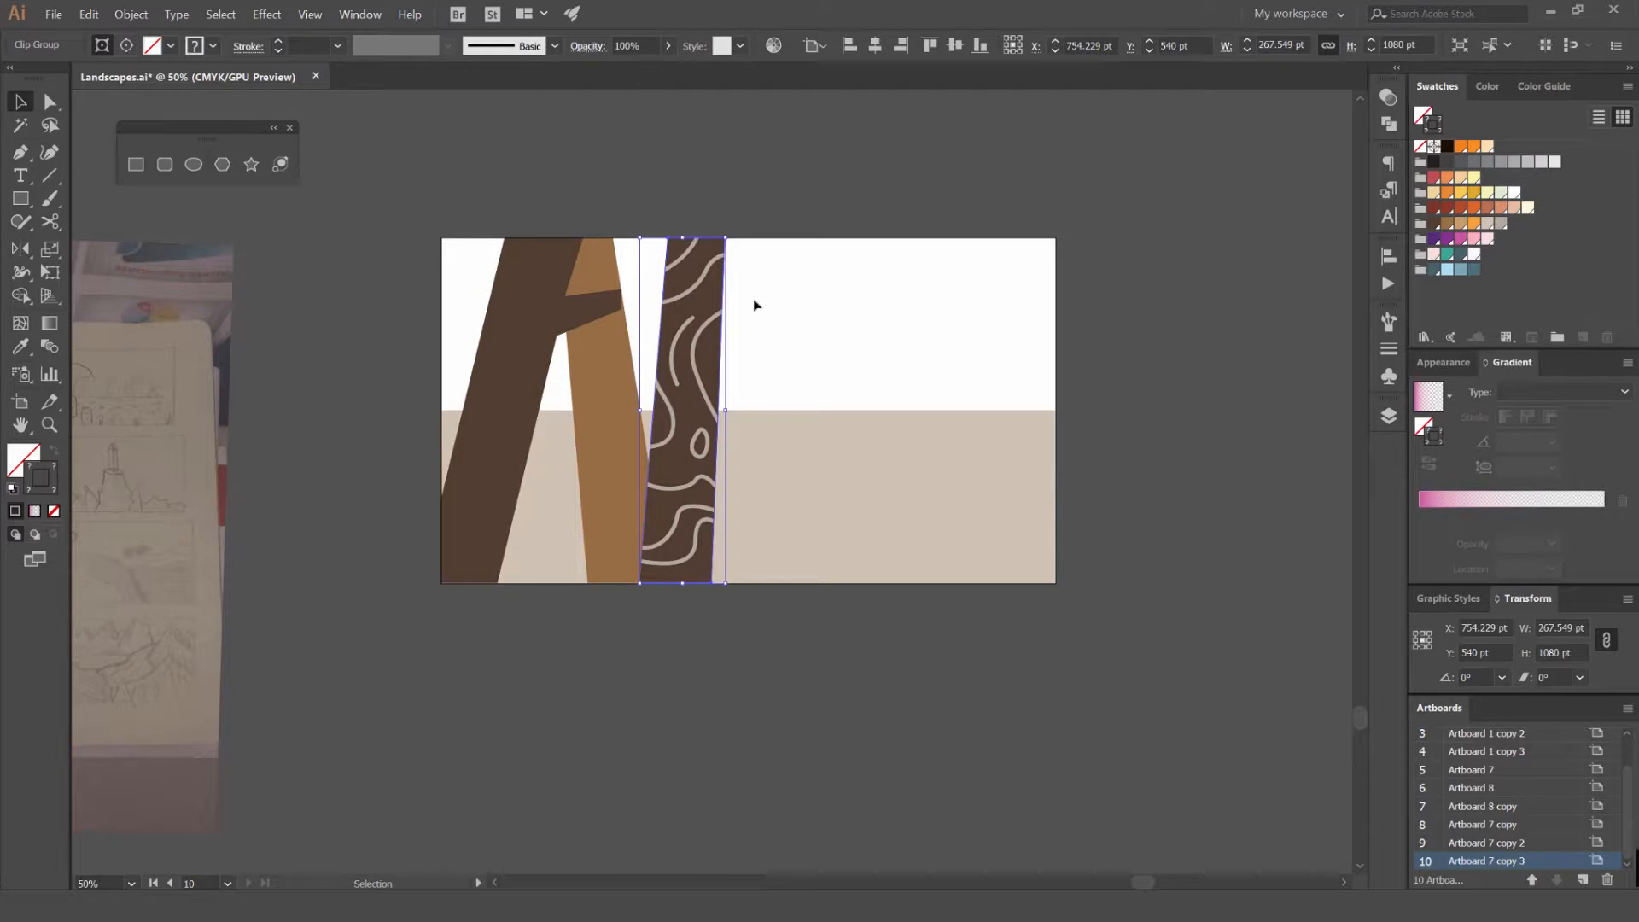
Isolate the left trunk's group and draw a long curved path down the trunk from above its top to past its right edge
left_click_drag(570, 387, 699, 350)
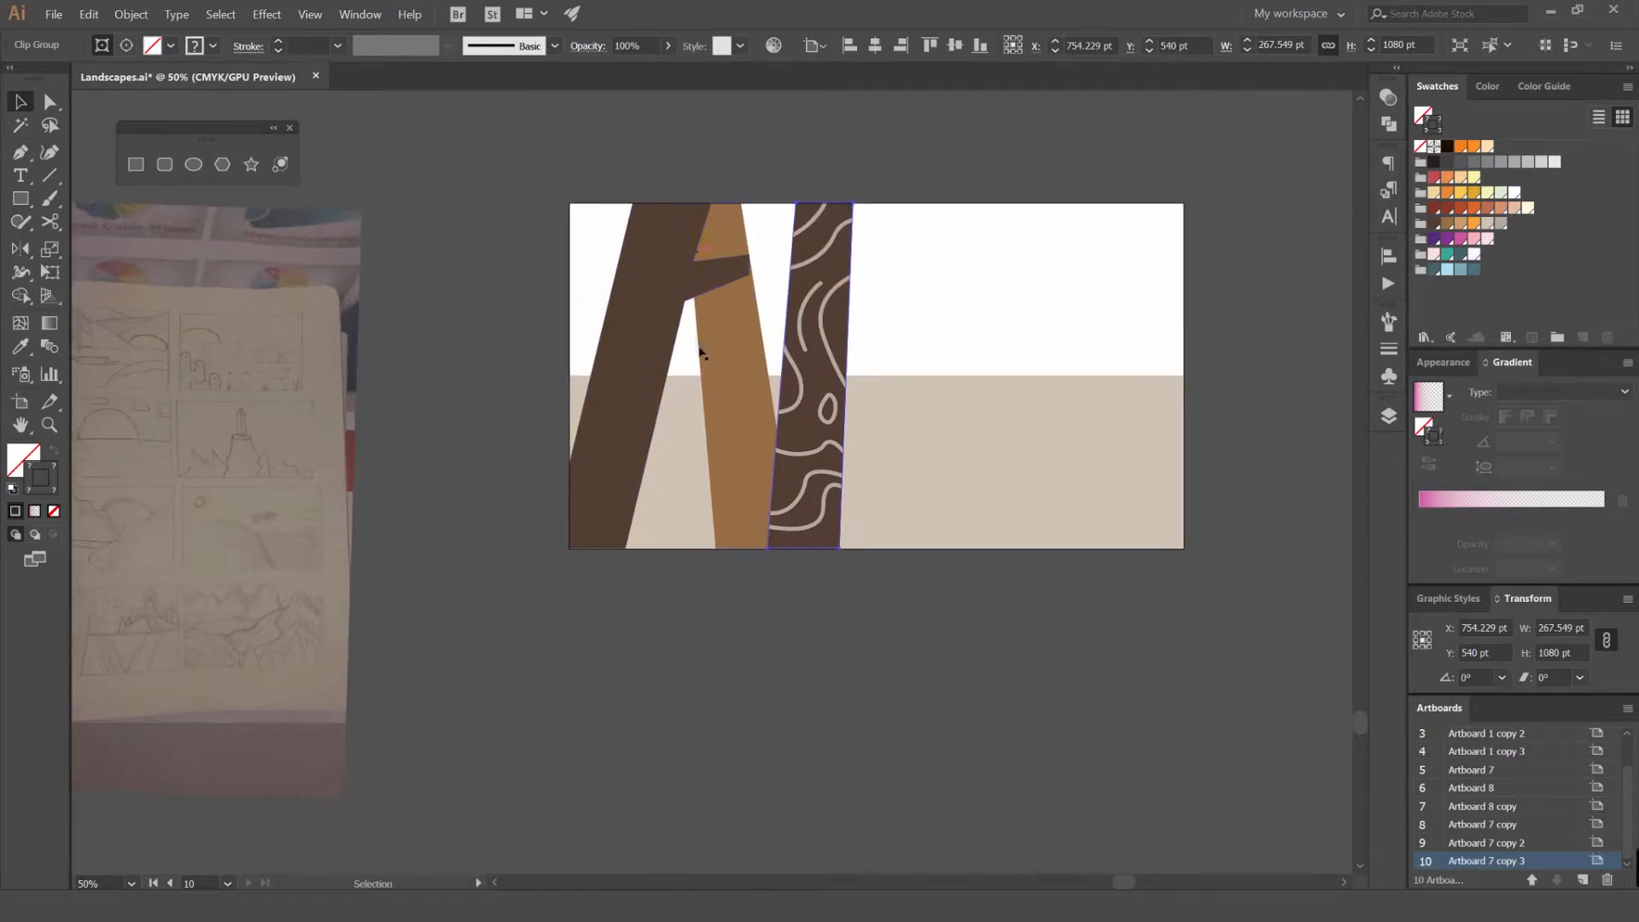
scroll(714, 340, "up", 2)
left_click_drag(580, 288, 757, 357)
double_click(614, 346)
scroll(615, 346, "down", 2)
key("p")
scroll(754, 303, "up", 2)
left_click_drag(762, 291, 756, 393)
left_click_drag(846, 699, 851, 696)
left_click_drag(851, 696, 844, 675)
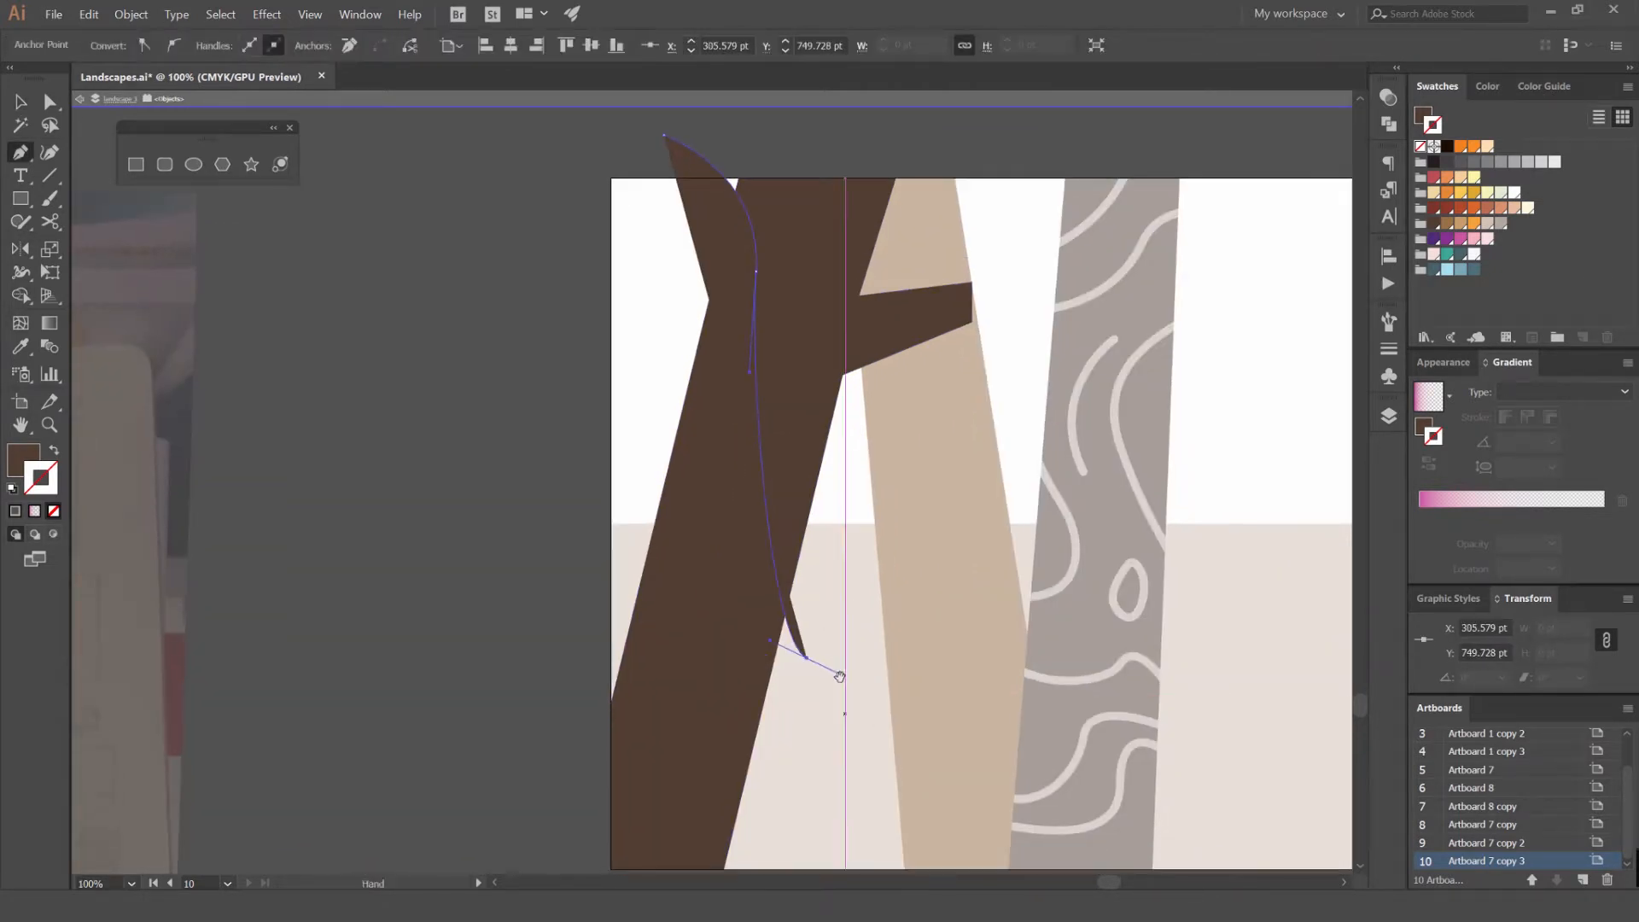
Give the new path no fill and the grey 13 pt stroke sampled from the finished trunk's bark lines
key("v")
left_click(1499, 224)
key("shift+x")
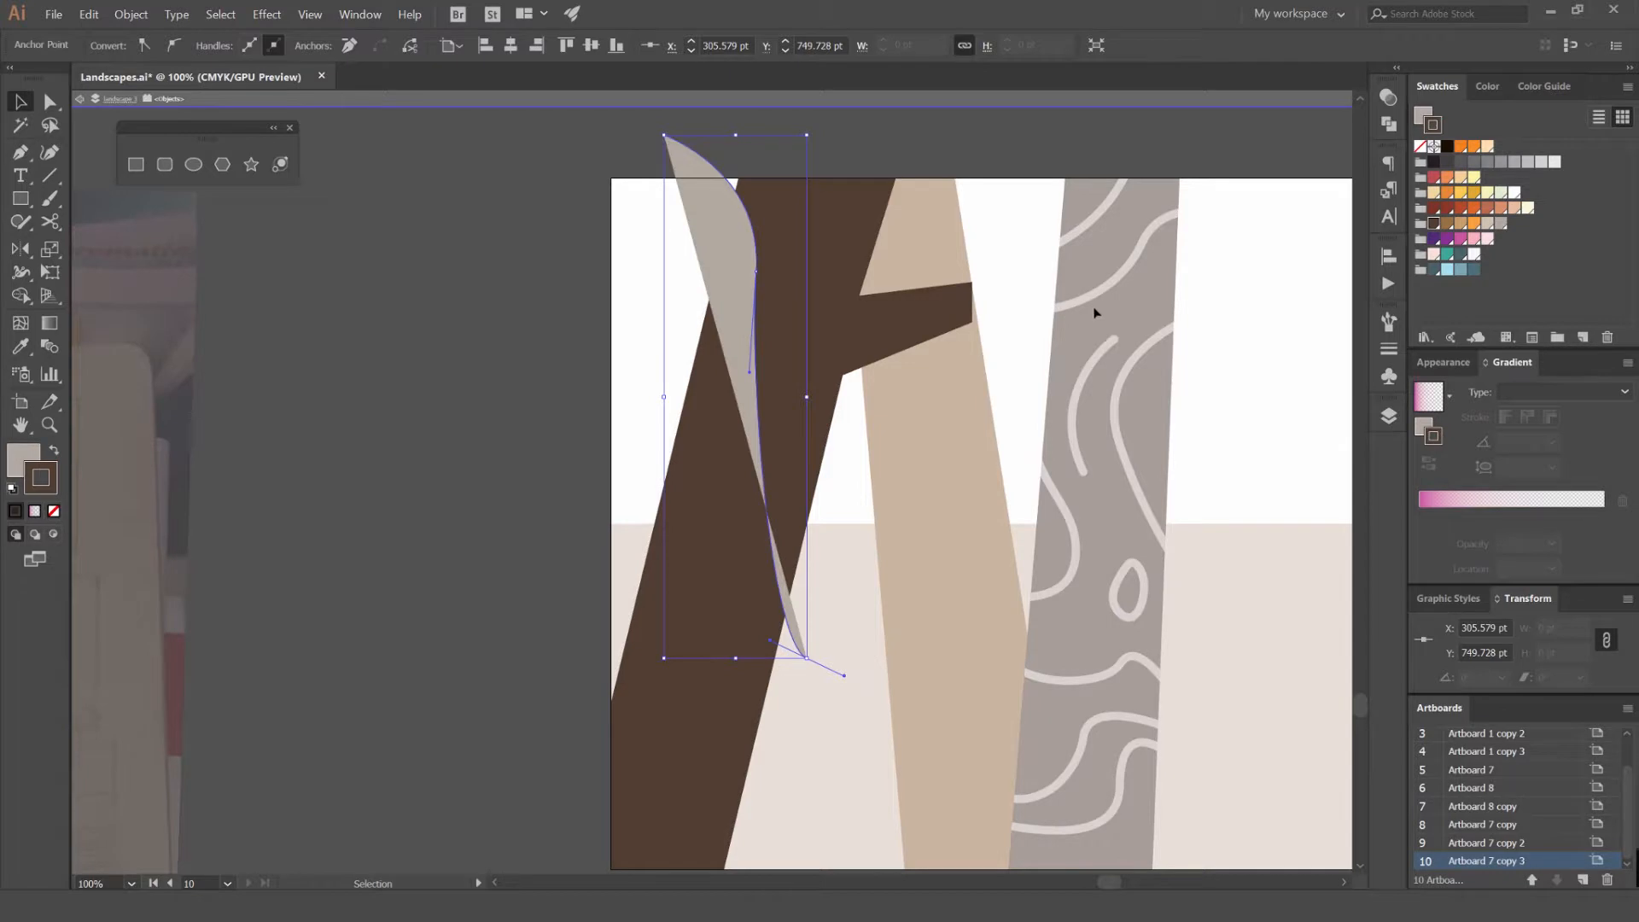
key("i")
left_click(1087, 296)
key("v")
Adjust the long bark line's middle anchor point and handles to reshape its upper bend
left_click(774, 280)
mouse_move(774, 279)
left_mouse_down()
mouse_move(733, 224)
mouse_move(714, 268)
left_mouse_up()
key("ctrl+shift+a")
key("a")
left_click(713, 219)
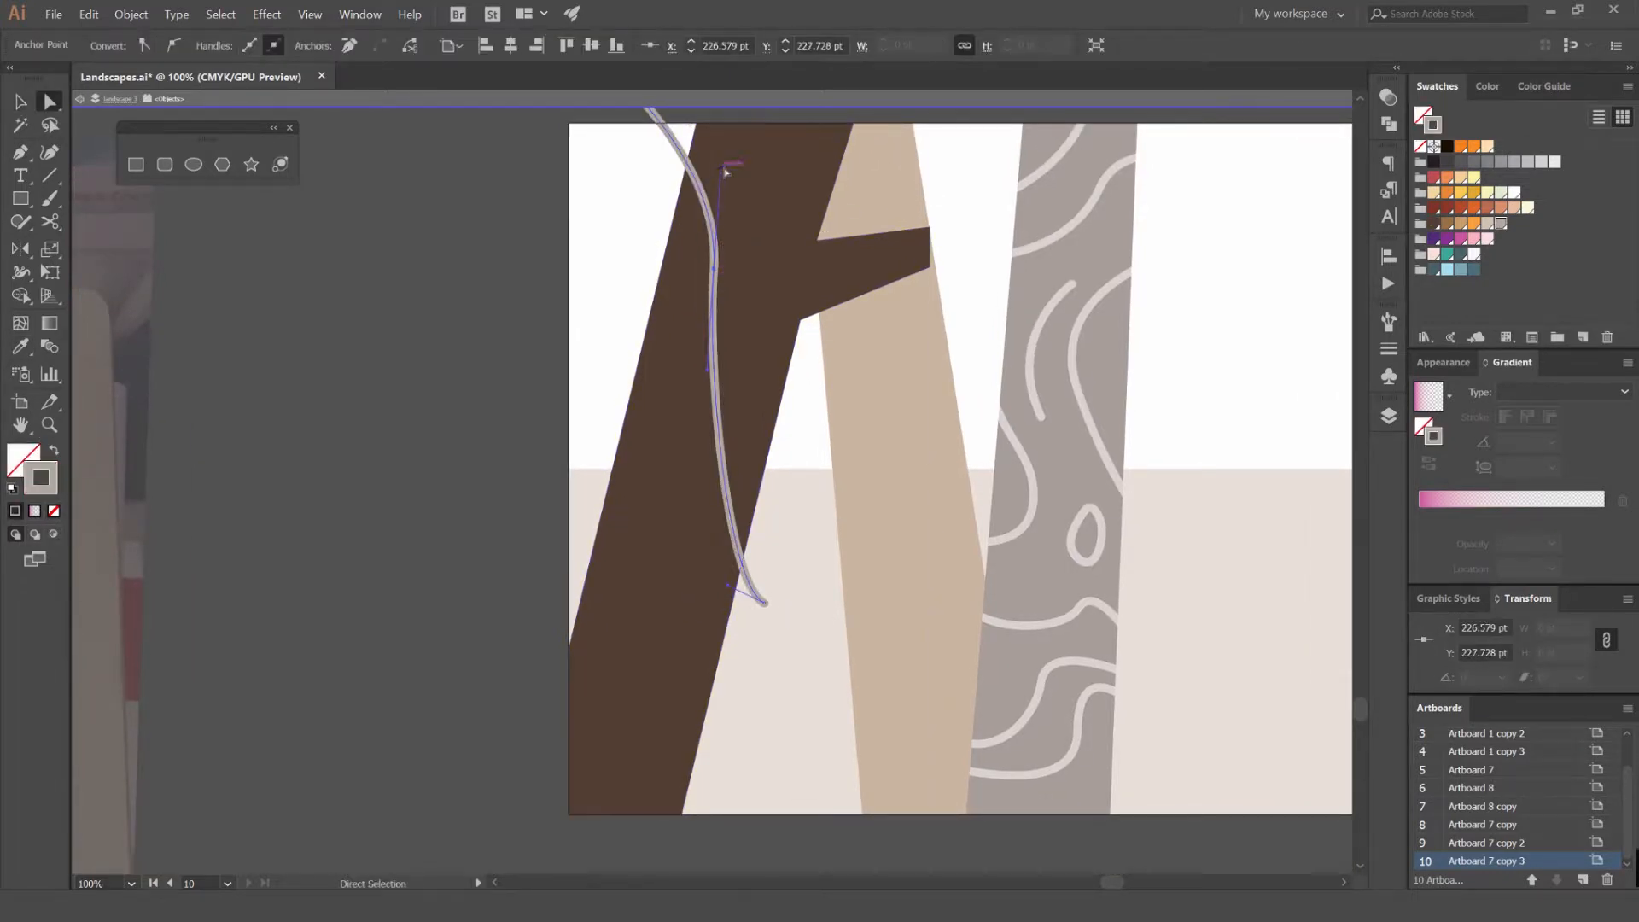
key("ctrl+minus")
key("ctrl+shift+a")
Draw a second long bark line beside the first, hooked at the trunk's left edge and ending past its right edge
key("p")
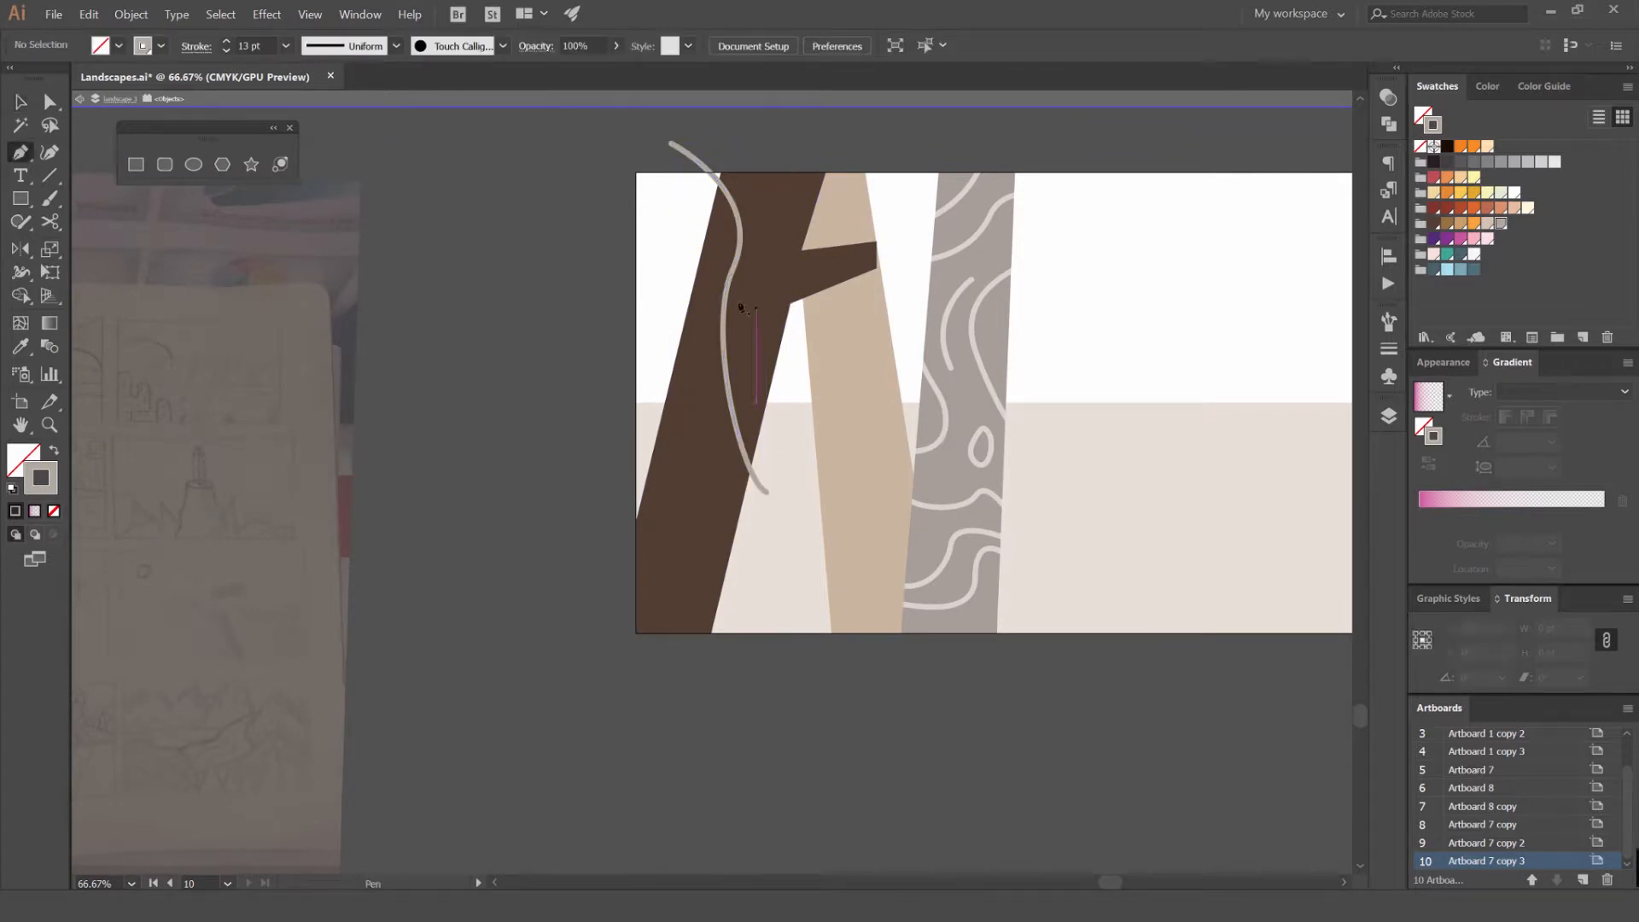
left_click_drag(707, 265, 698, 315)
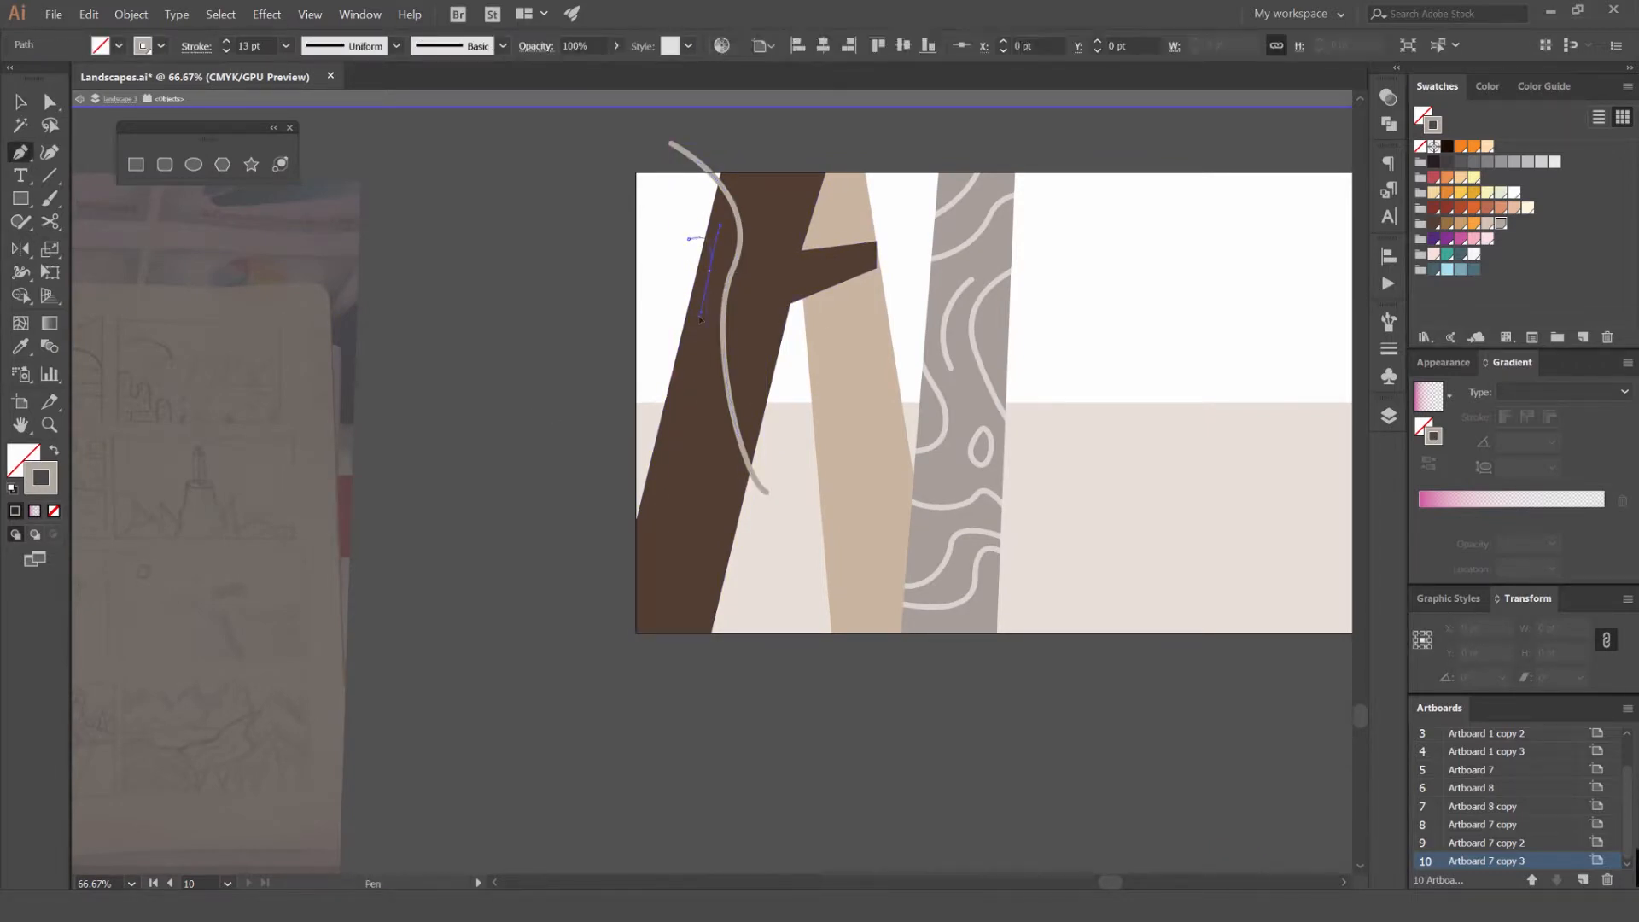
left_click_drag(756, 550, 794, 669)
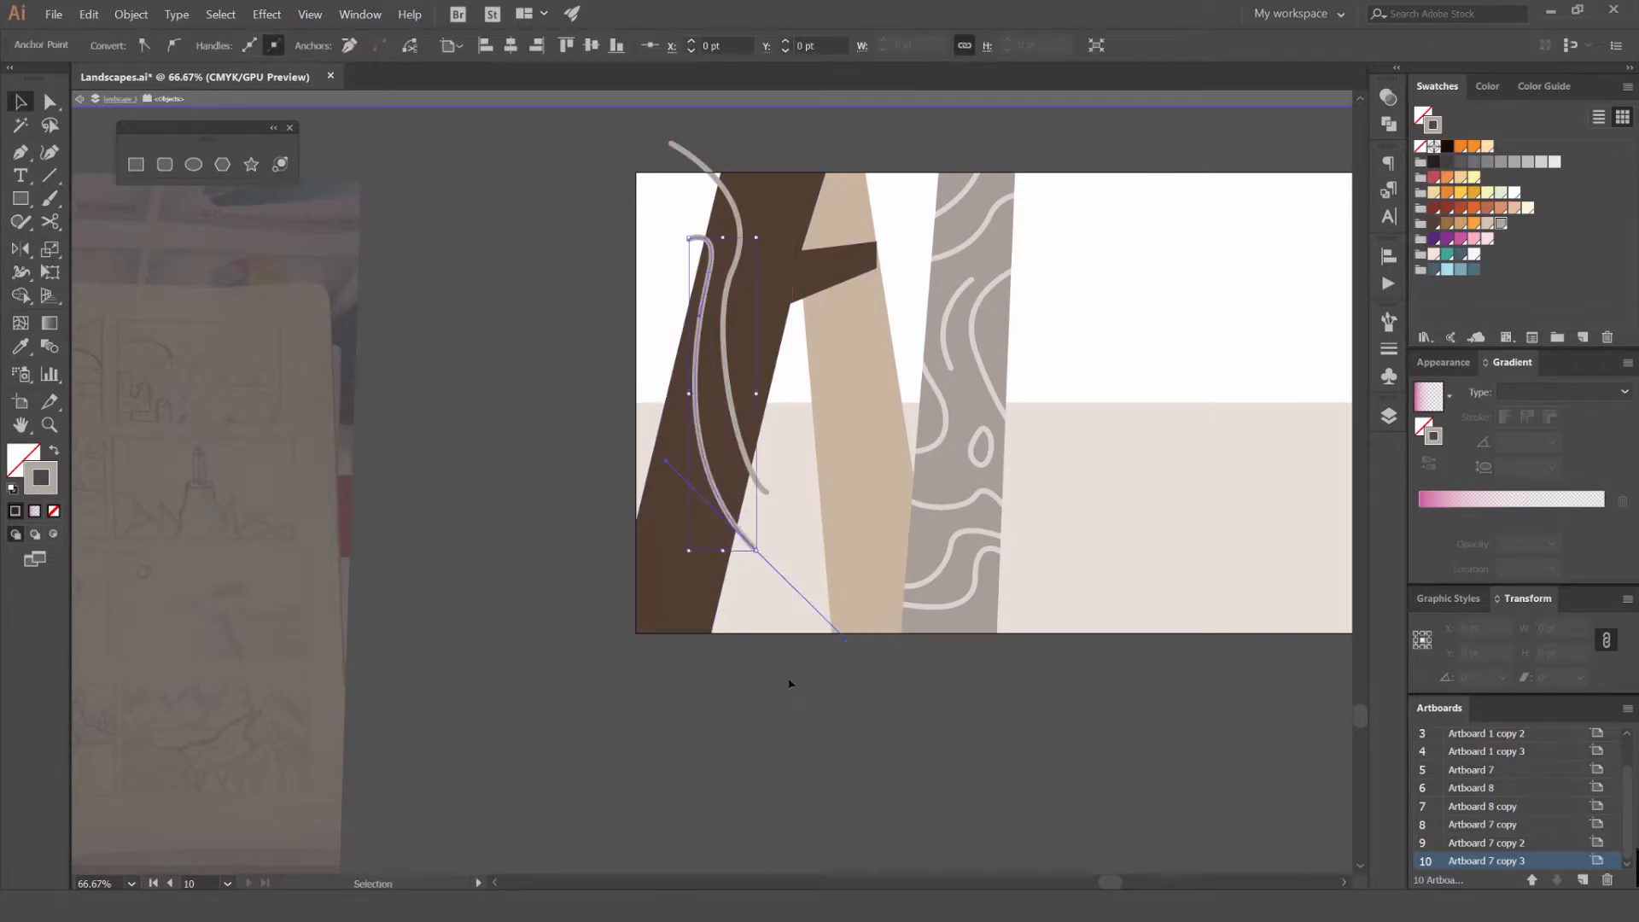
key("ctrl+shift+a")
Draw an S-shaped bark line over the left trunk's lower left edge, ending outside the artboard
left_click(650, 401)
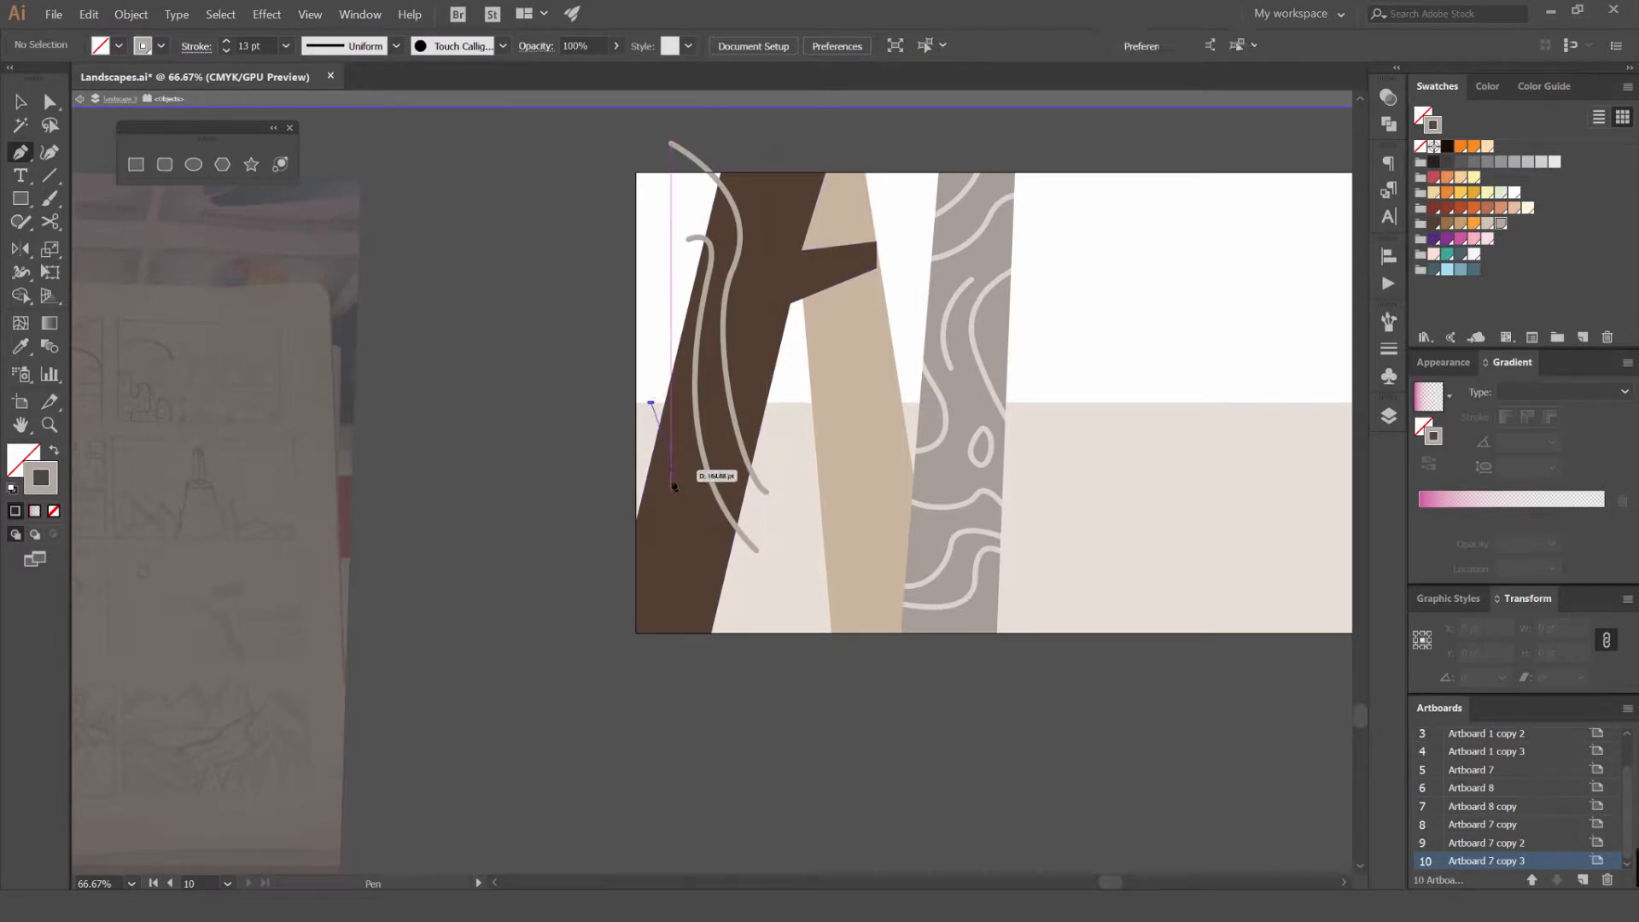
left_click_drag(671, 472, 647, 543)
left_click(699, 710, "ctrl")
left_click_drag(649, 698, 602, 682)
key("ctrl+z")
left_click_drag(609, 603, 589, 640)
key("ctrl+z")
key("ctrl+z")
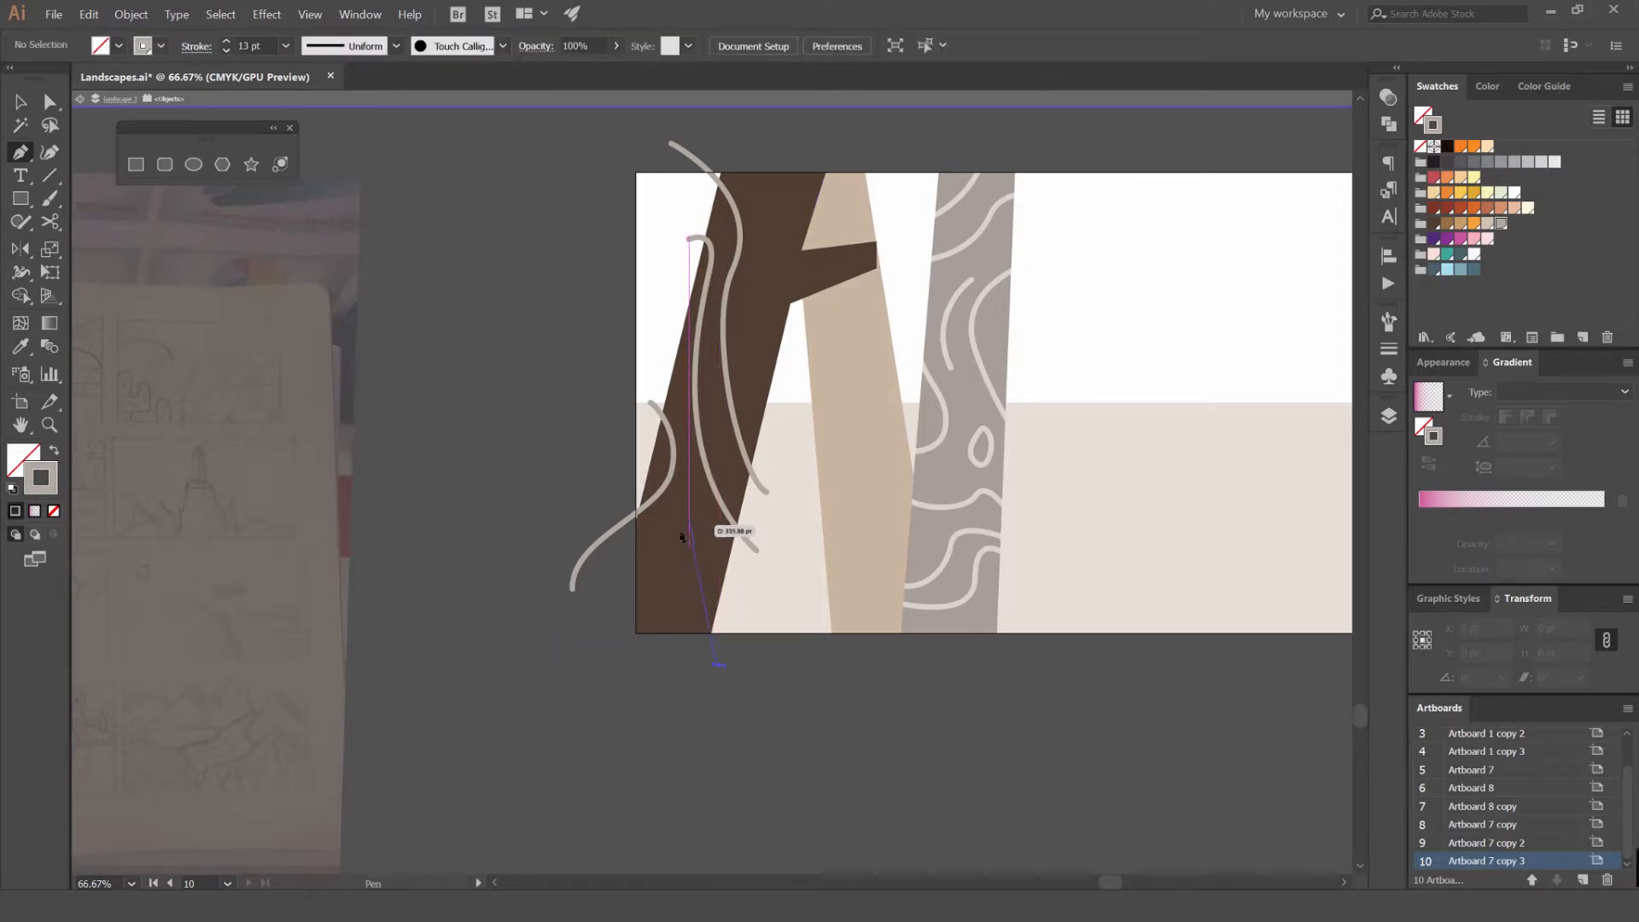
Draw a large hairpin-shaped bark loop at the left trunk's base and a smaller loop nested inside it
left_click_drag(767, 601, 776, 621)
left_click(776, 621, "ctrl")
scroll(725, 591, "up", 3)
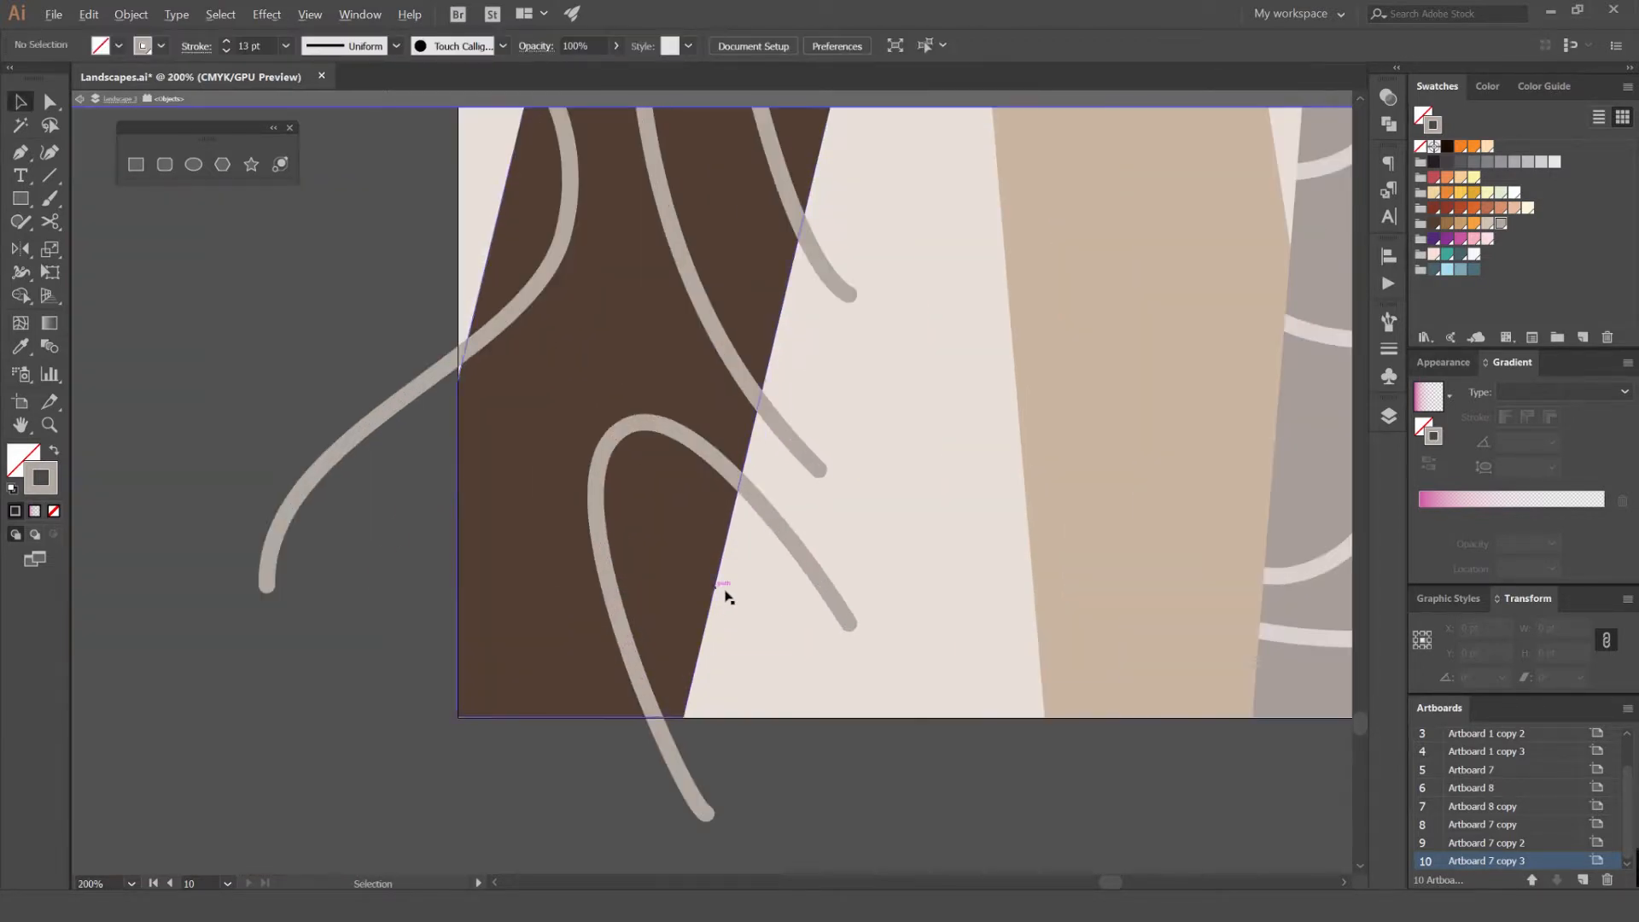
left_click_drag(647, 587, 647, 589)
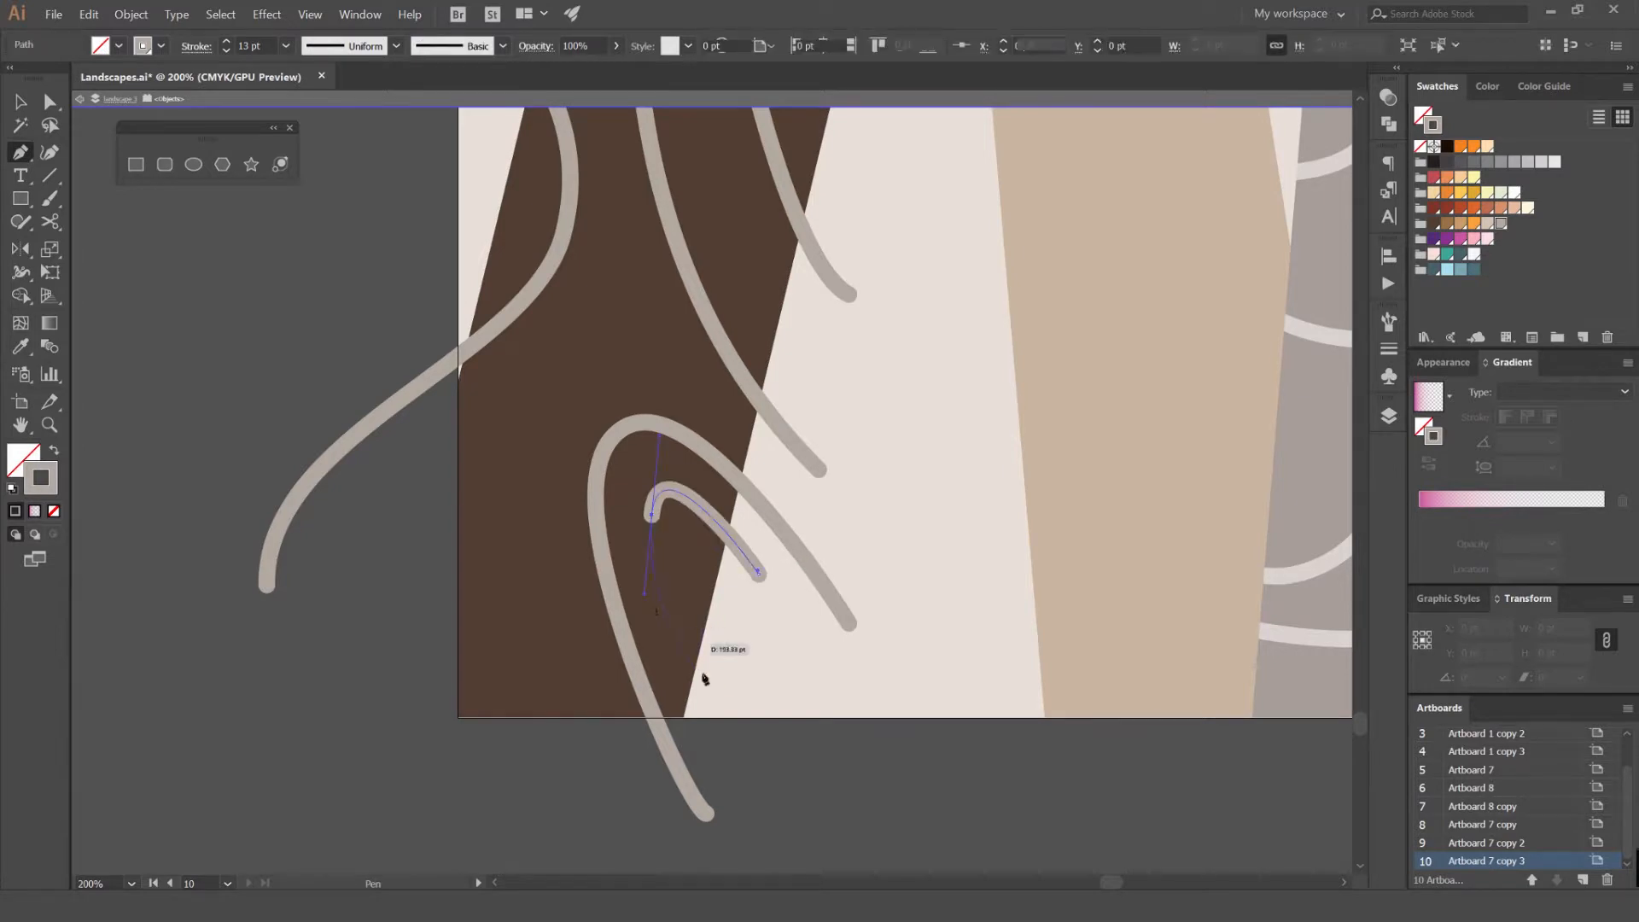
left_click_drag(722, 704, 735, 742)
left_click(735, 742, "ctrl")
Draw a wavy bark line from outside the artboard's lower left up between the S-shaped line and the long lines
left_click_drag(885, 728, 1049, 782)
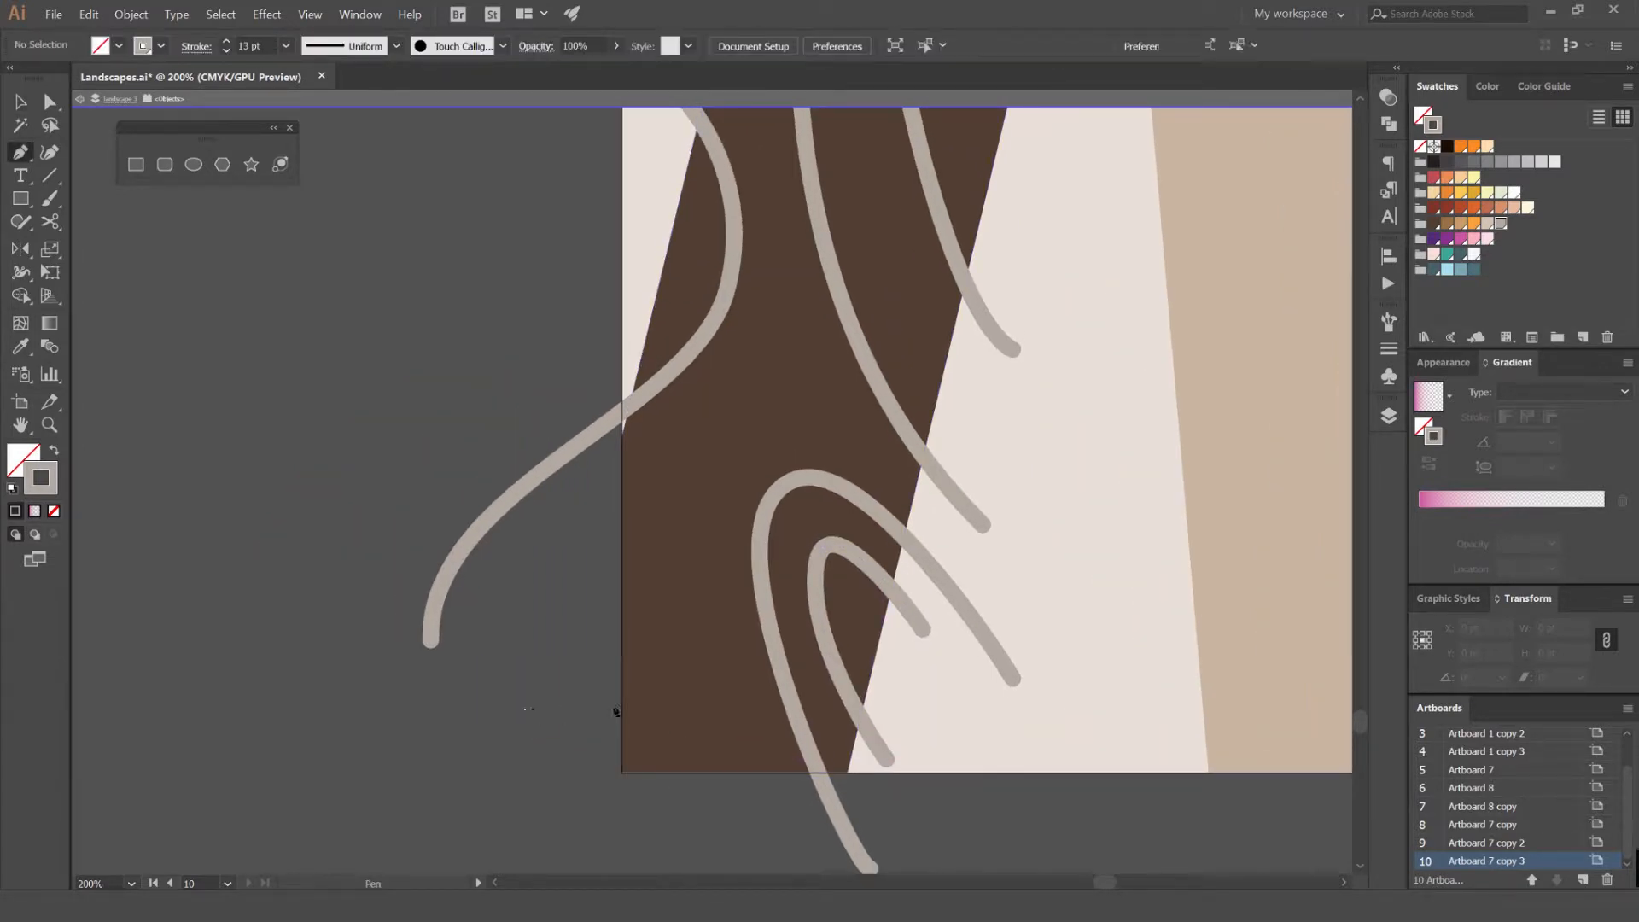
left_click_drag(780, 362, 808, 320)
left_click_drag(759, 115, 800, 350)
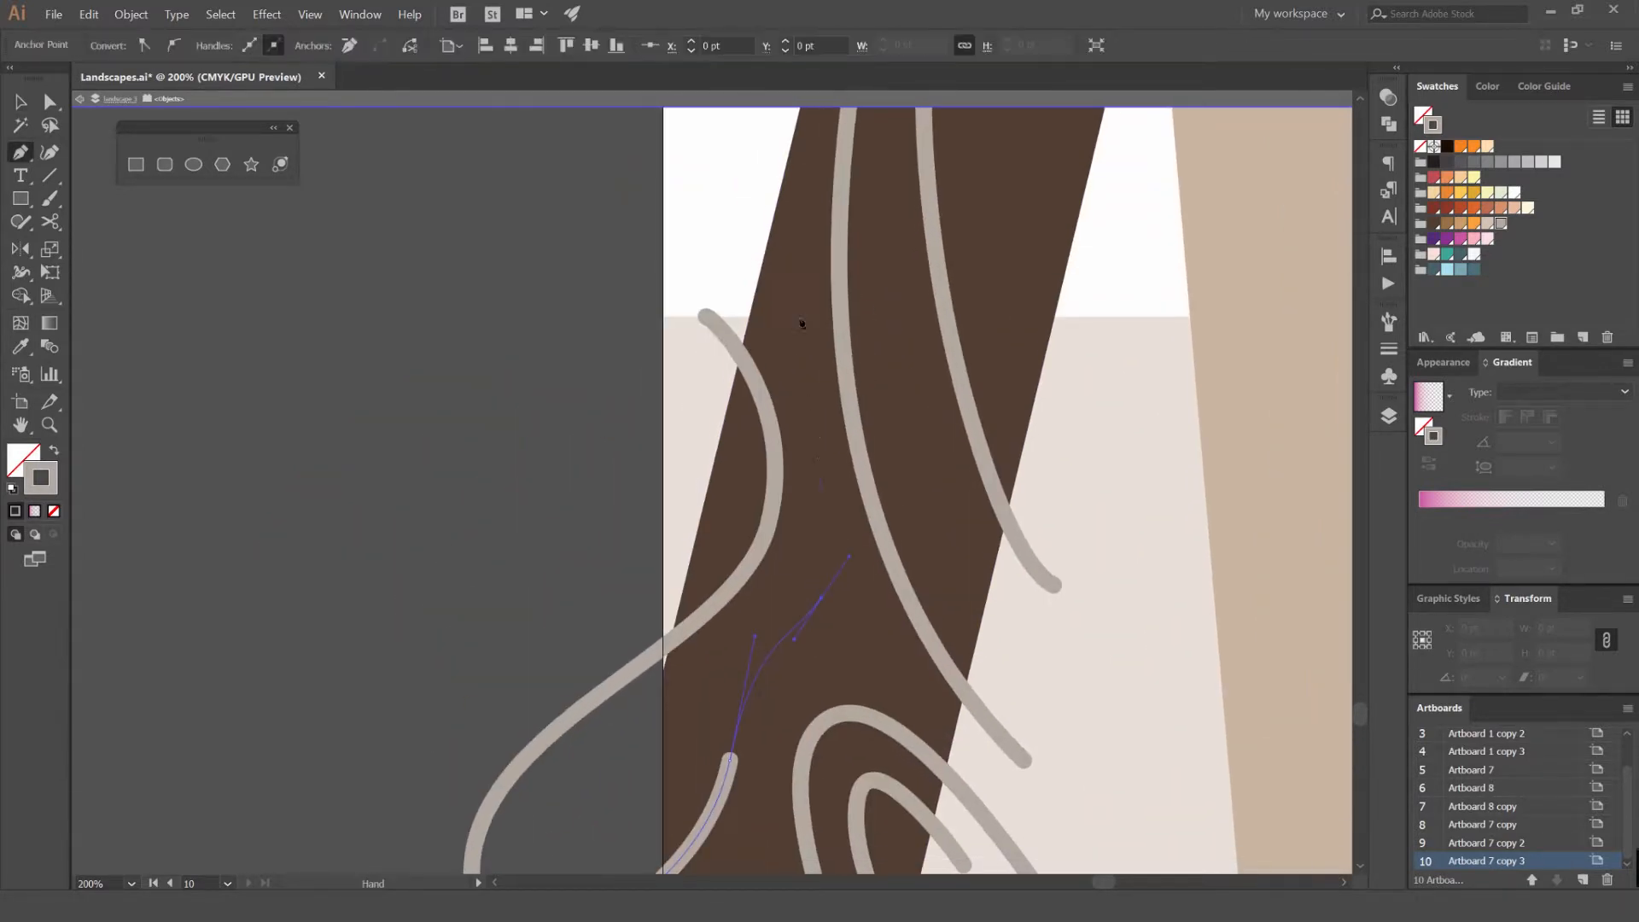
left_click_drag(758, 221, 706, 192)
left_click(592, 183, "ctrl")
scroll(607, 248, "down", 2)
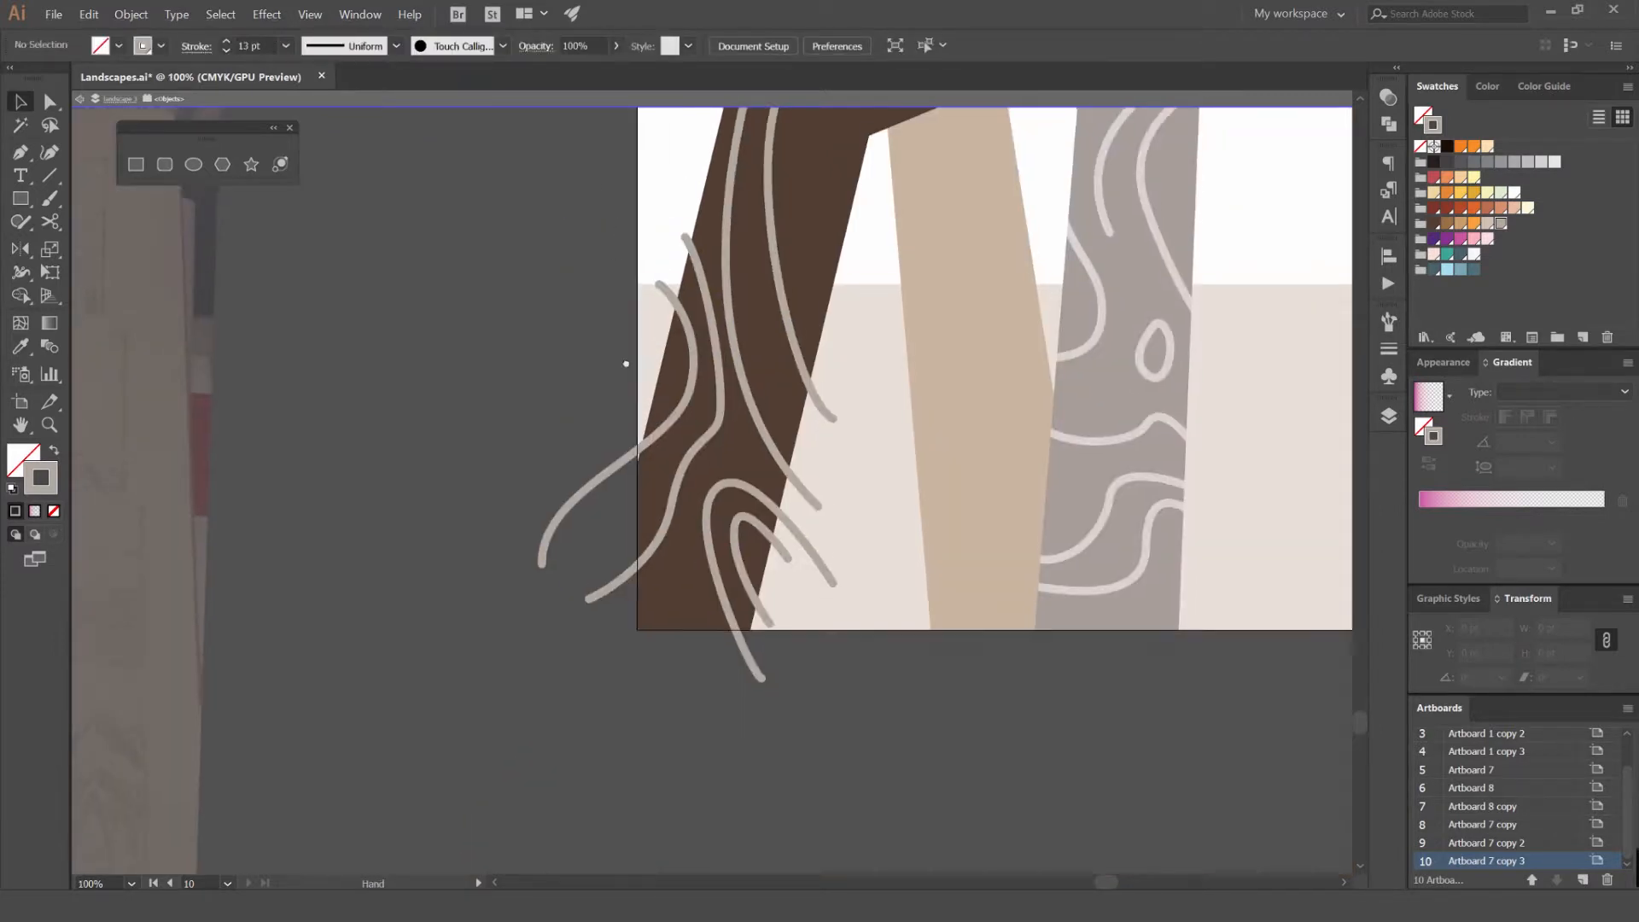
Draw a hooked bark line from just under the branch down to the left trunk's right edge
left_click_drag(625, 362, 657, 559)
left_click(930, 353)
left_click_drag(892, 336, 863, 380)
left_click_drag(865, 481, 889, 514)
left_click(961, 435, "ctrl")
Draw a looping bark line across the left trunk's top and a C-shaped line around the base of the branch
left_click_drag(953, 313, 958, 509)
key("p")
left_click_drag(894, 460, 898, 316)
left_click_drag(894, 376, 976, 420)
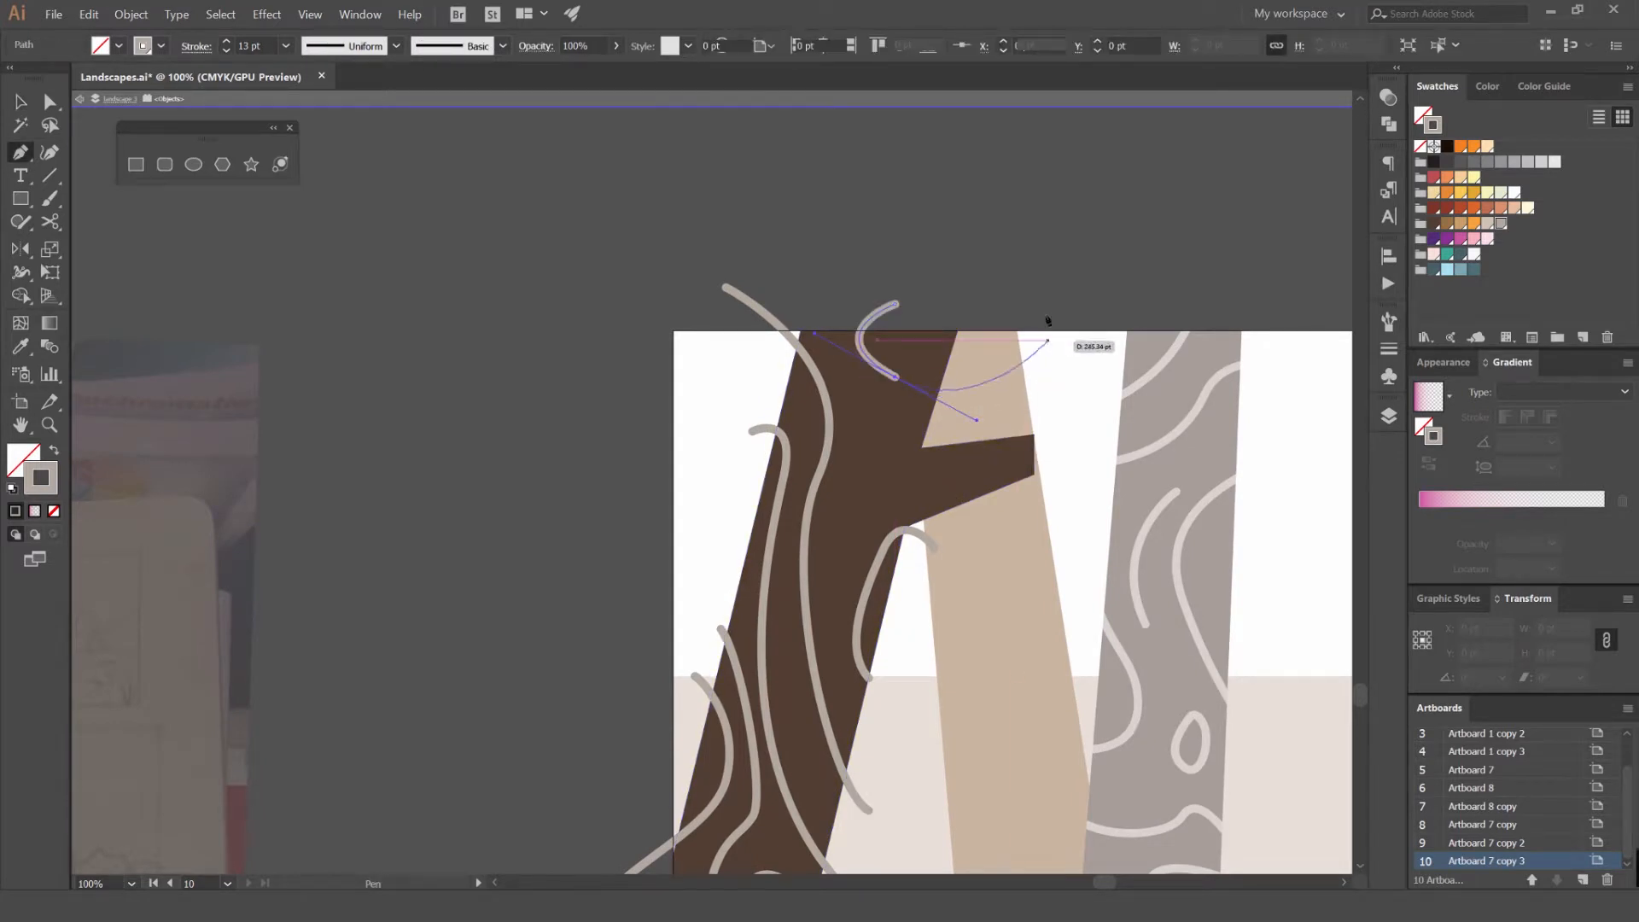
left_click(1059, 290, "ctrl")
left_click_drag(906, 428, 930, 388)
left_click_drag(987, 416, 1011, 543)
Bring the left trunk shape in front of its bark lines
key("v")
left_click(1010, 464)
key("ctrl+shift+]")
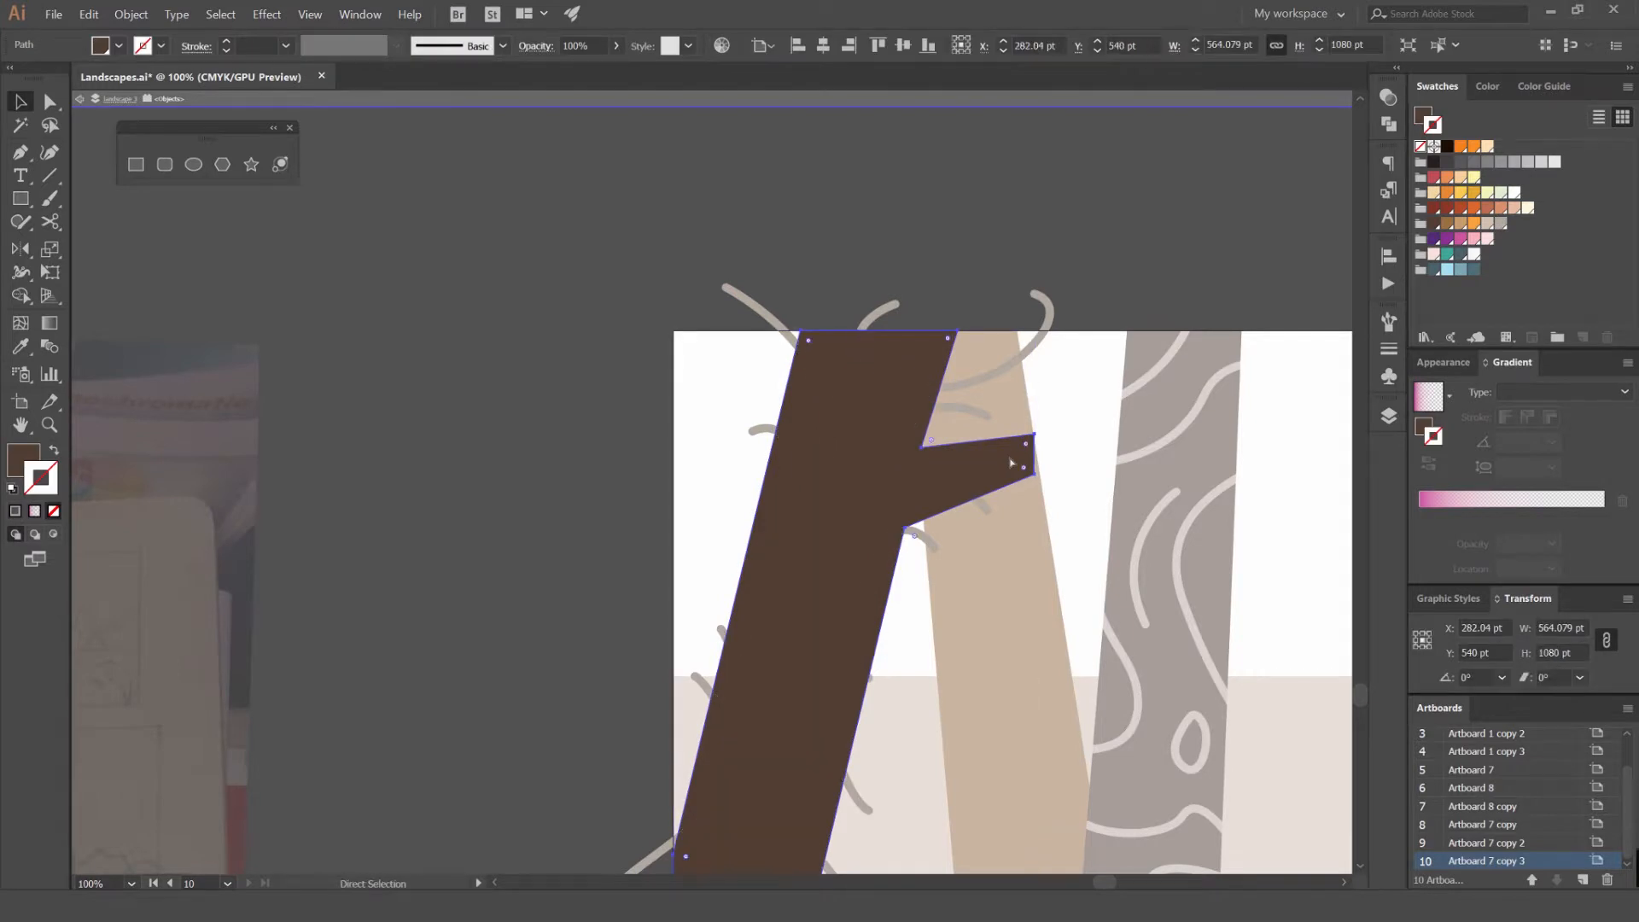
Clip the left trunk's bark lines inside the left trunk shape with a clipping mask and leave isolation mode
scroll(990, 380, "down", 1)
left_click(979, 401, "shift")
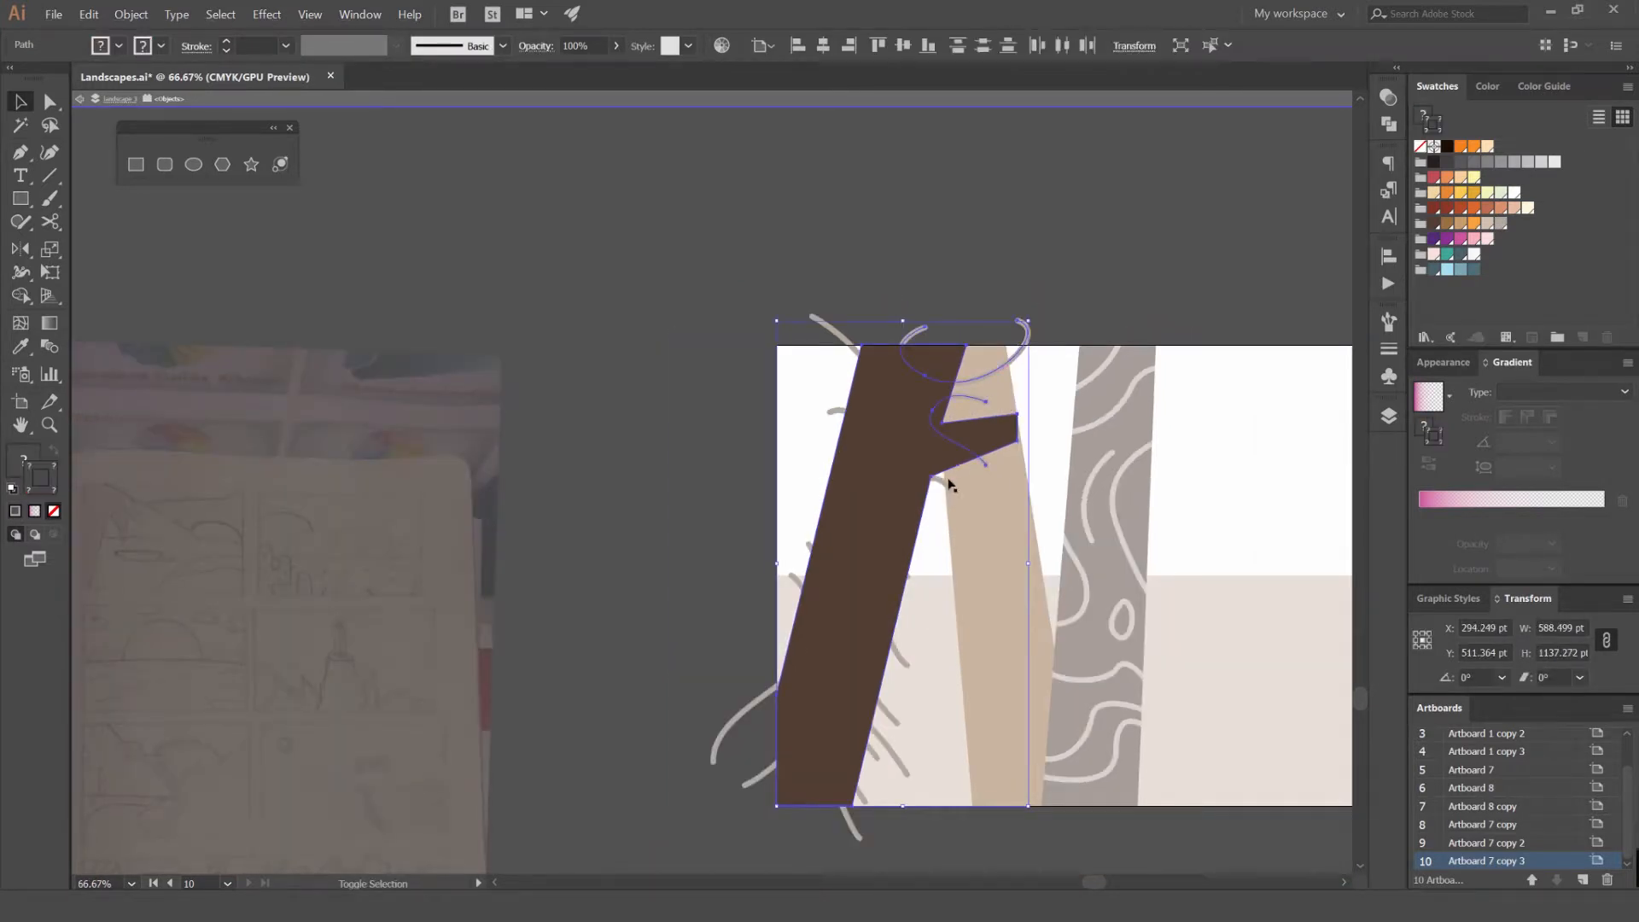
left_click(793, 577, "shift")
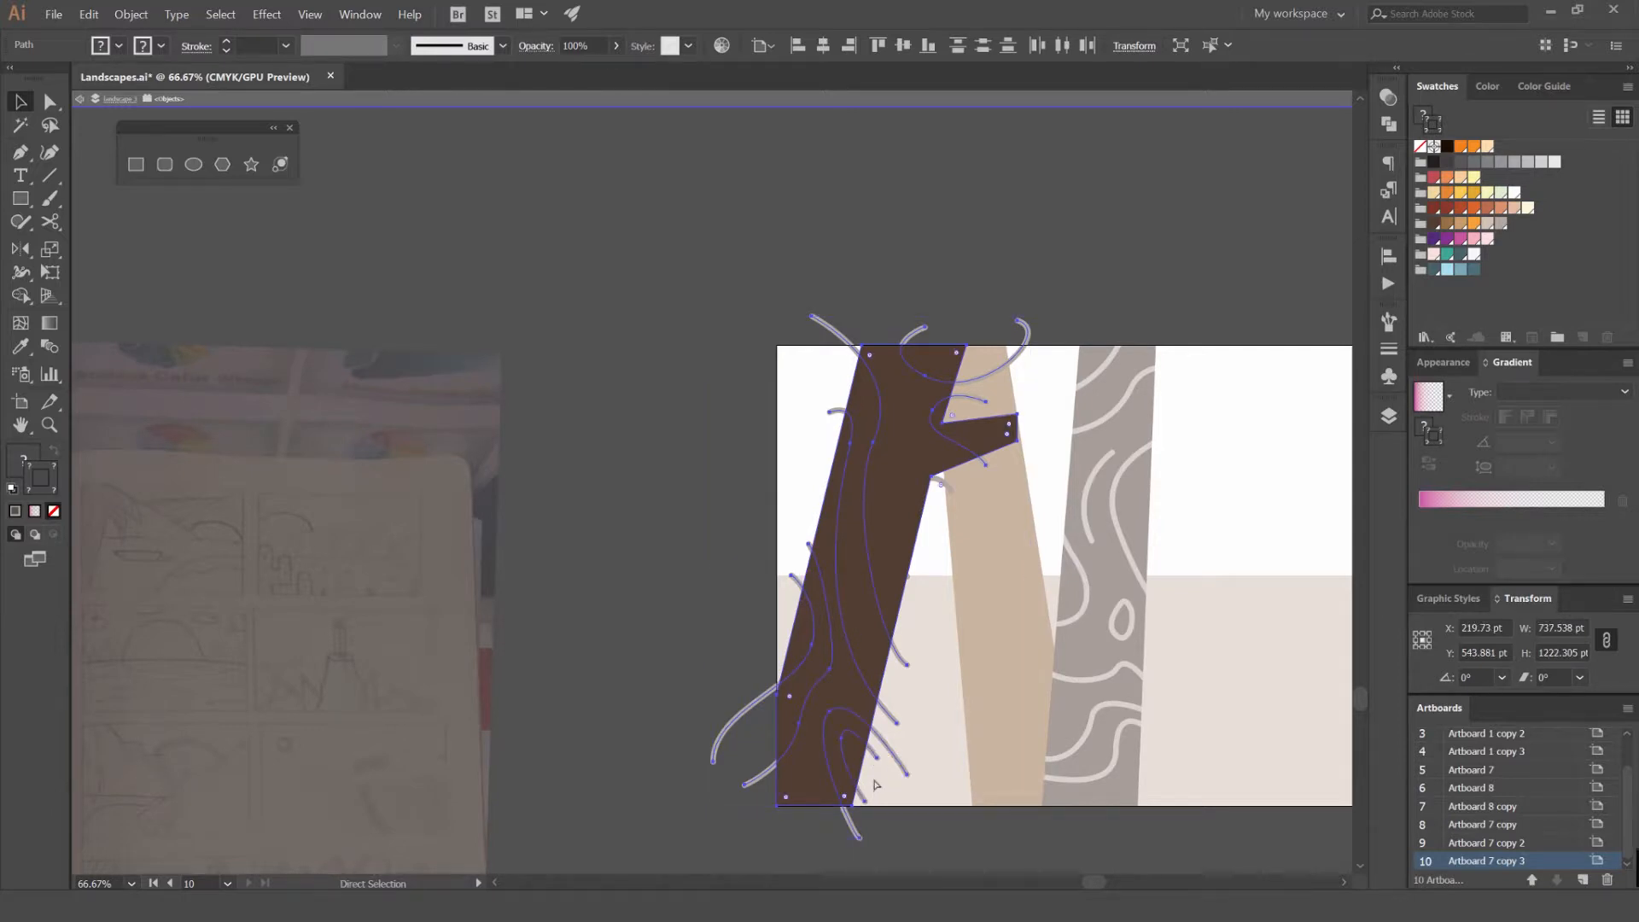
key("ctrl+y")
key("ctrl+y")
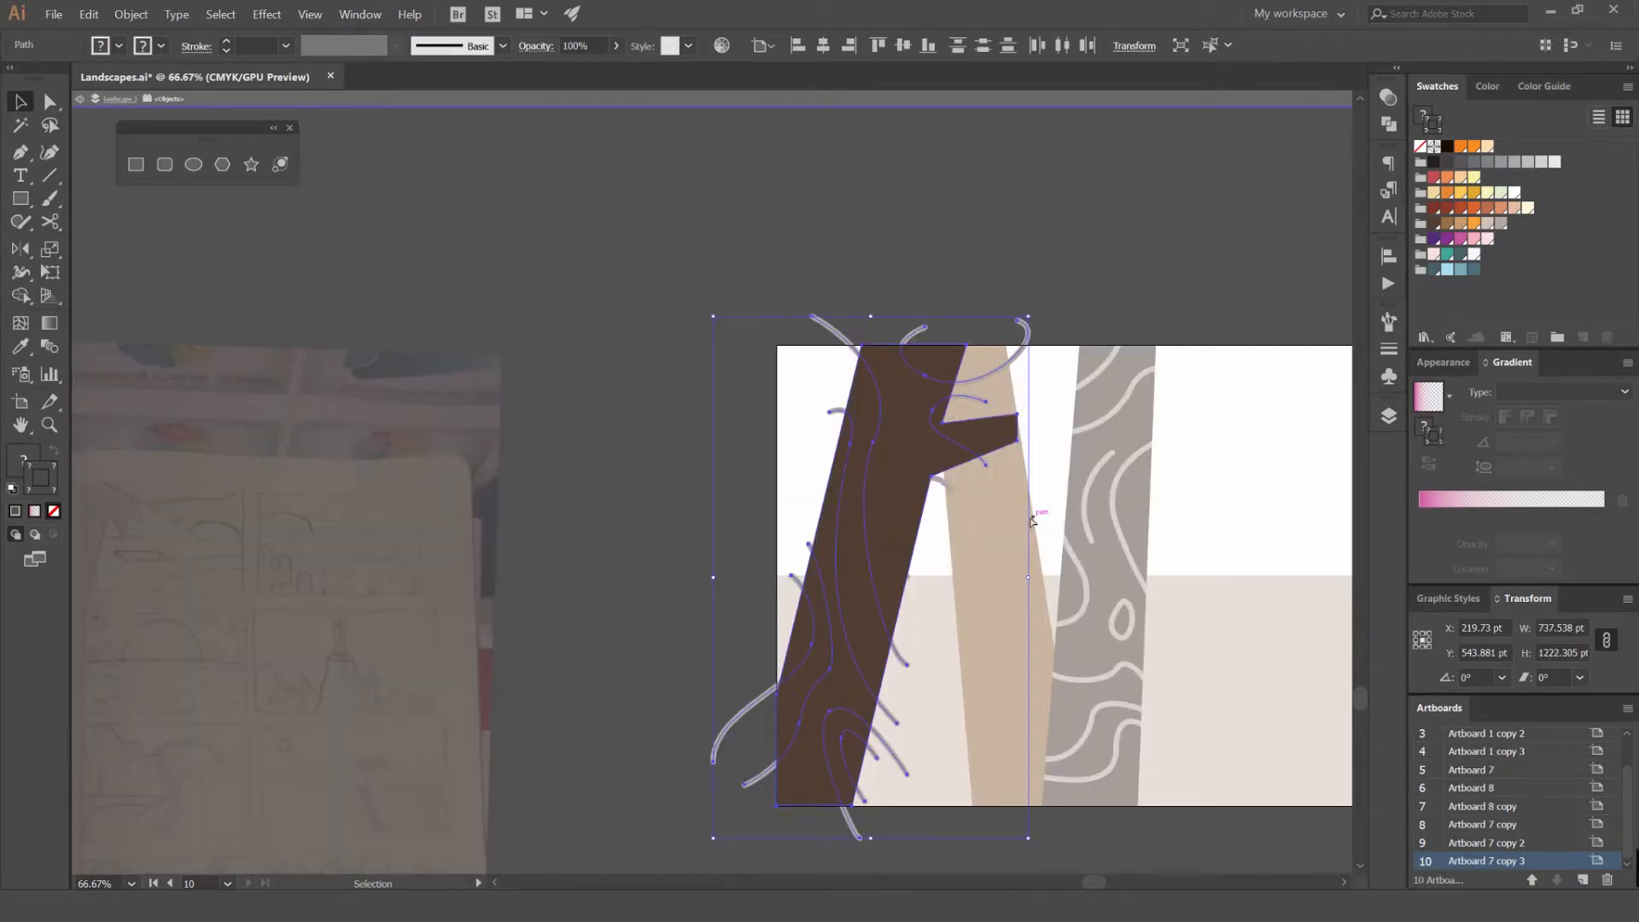
scroll(905, 536, "up", 2)
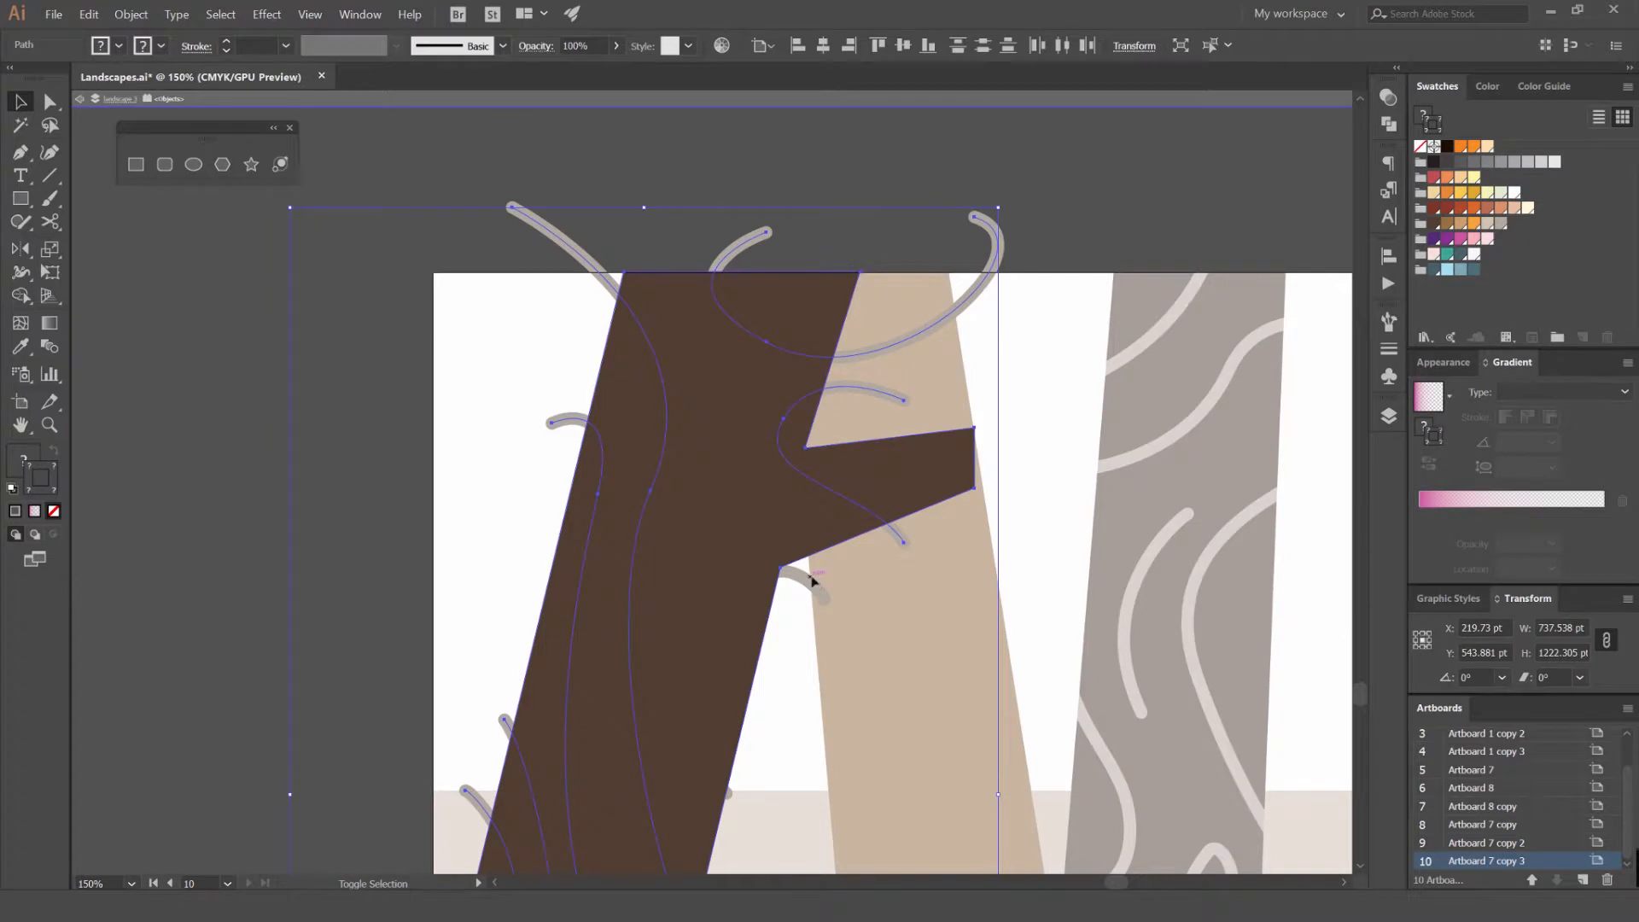
key("ctrl+7")
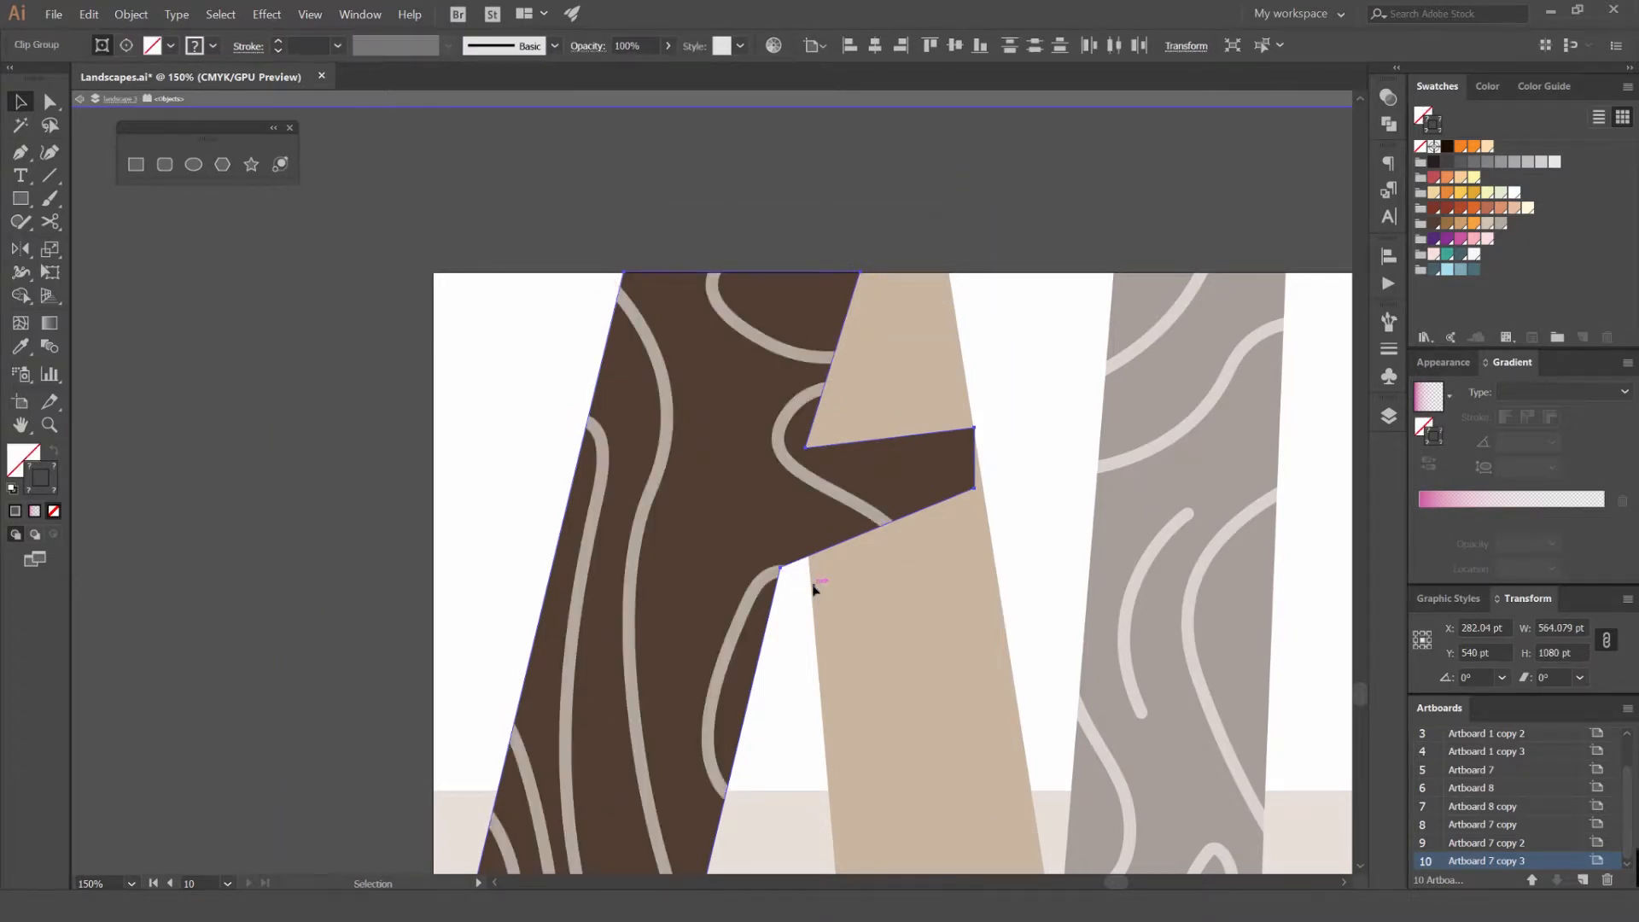
scroll(839, 540, "down", 3)
left_click(889, 386)
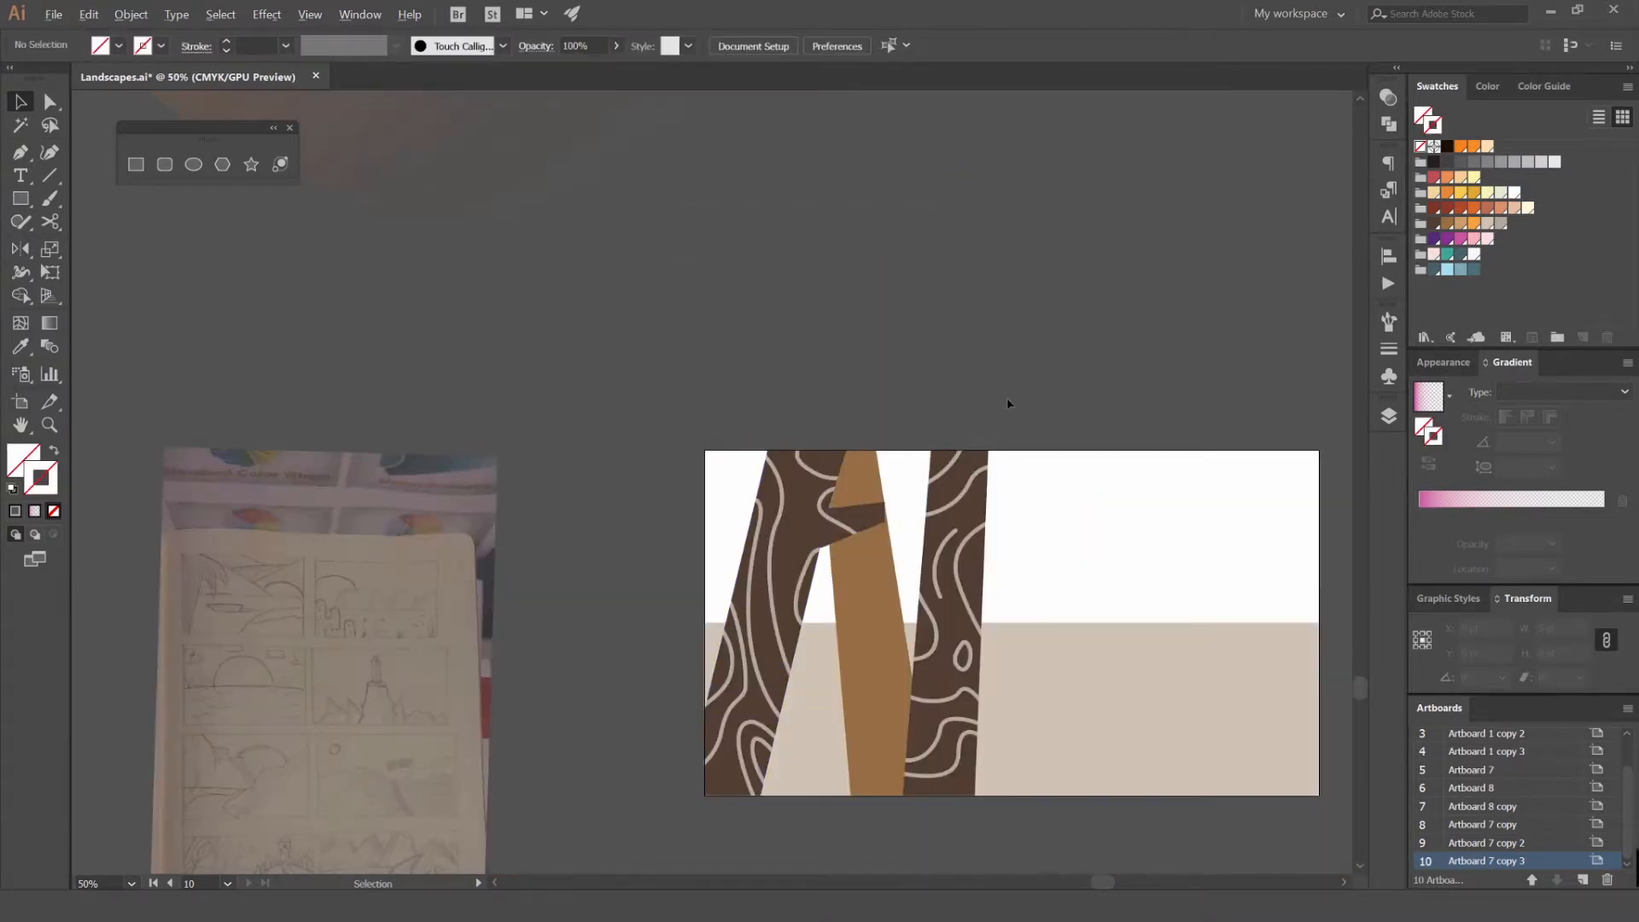
Isolate the middle trunk and draw a long curved path from above its top down past its right edge
scroll(760, 478, "down", 1)
double_click(759, 478)
scroll(759, 478, "up", 1)
key("p")
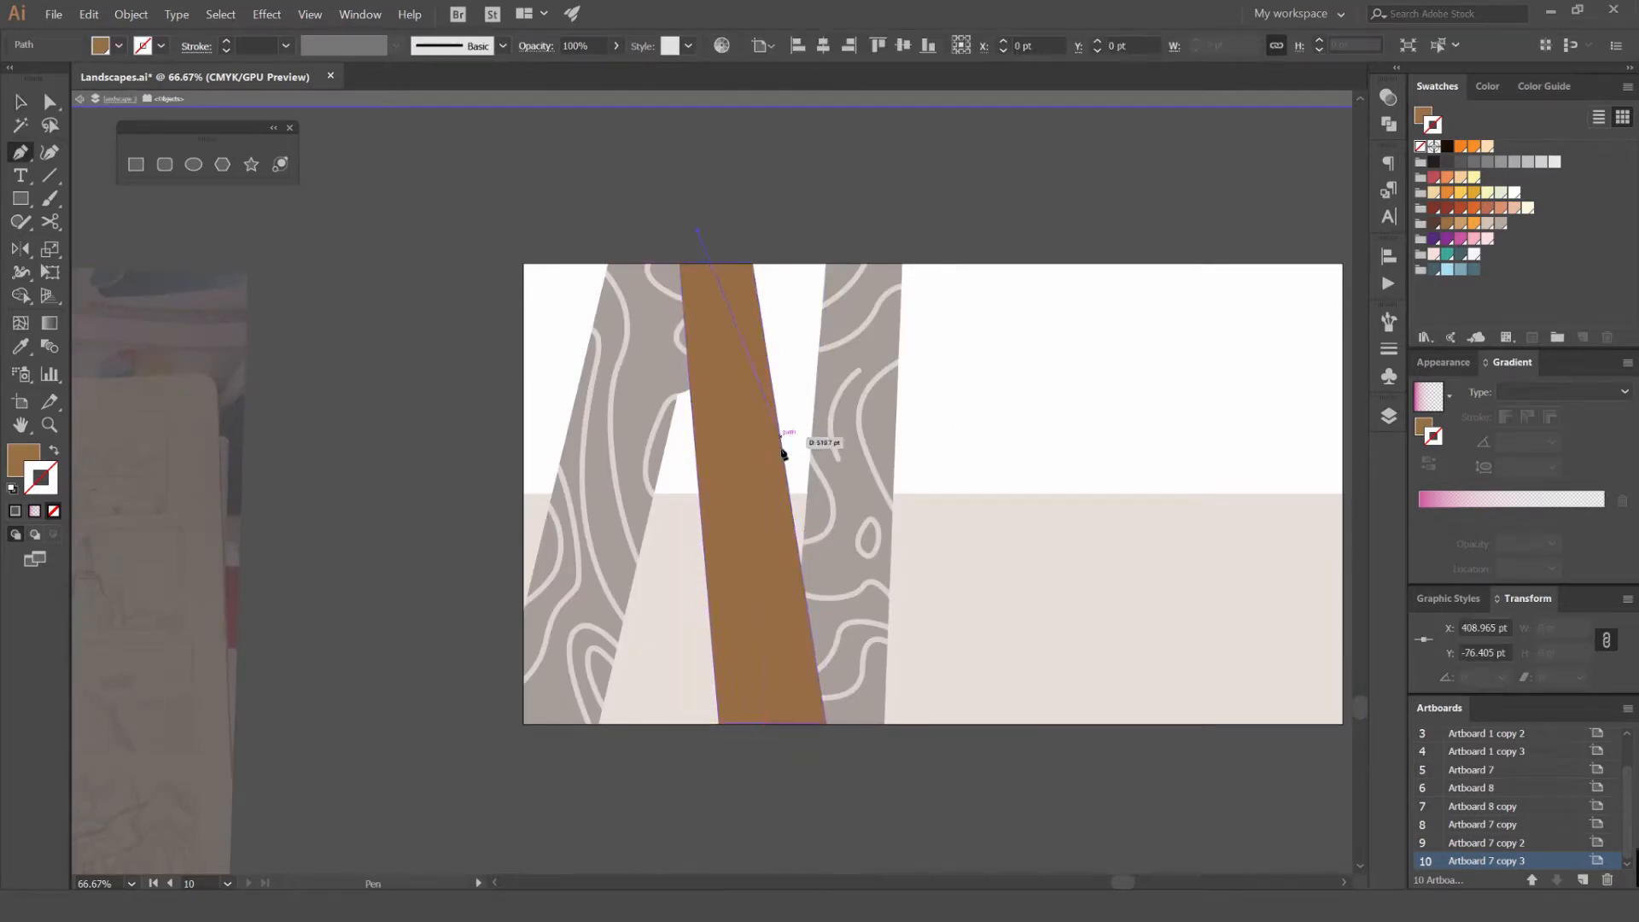
left_click_drag(807, 568, 873, 666)
left_click(929, 577, "ctrl")
key("o")
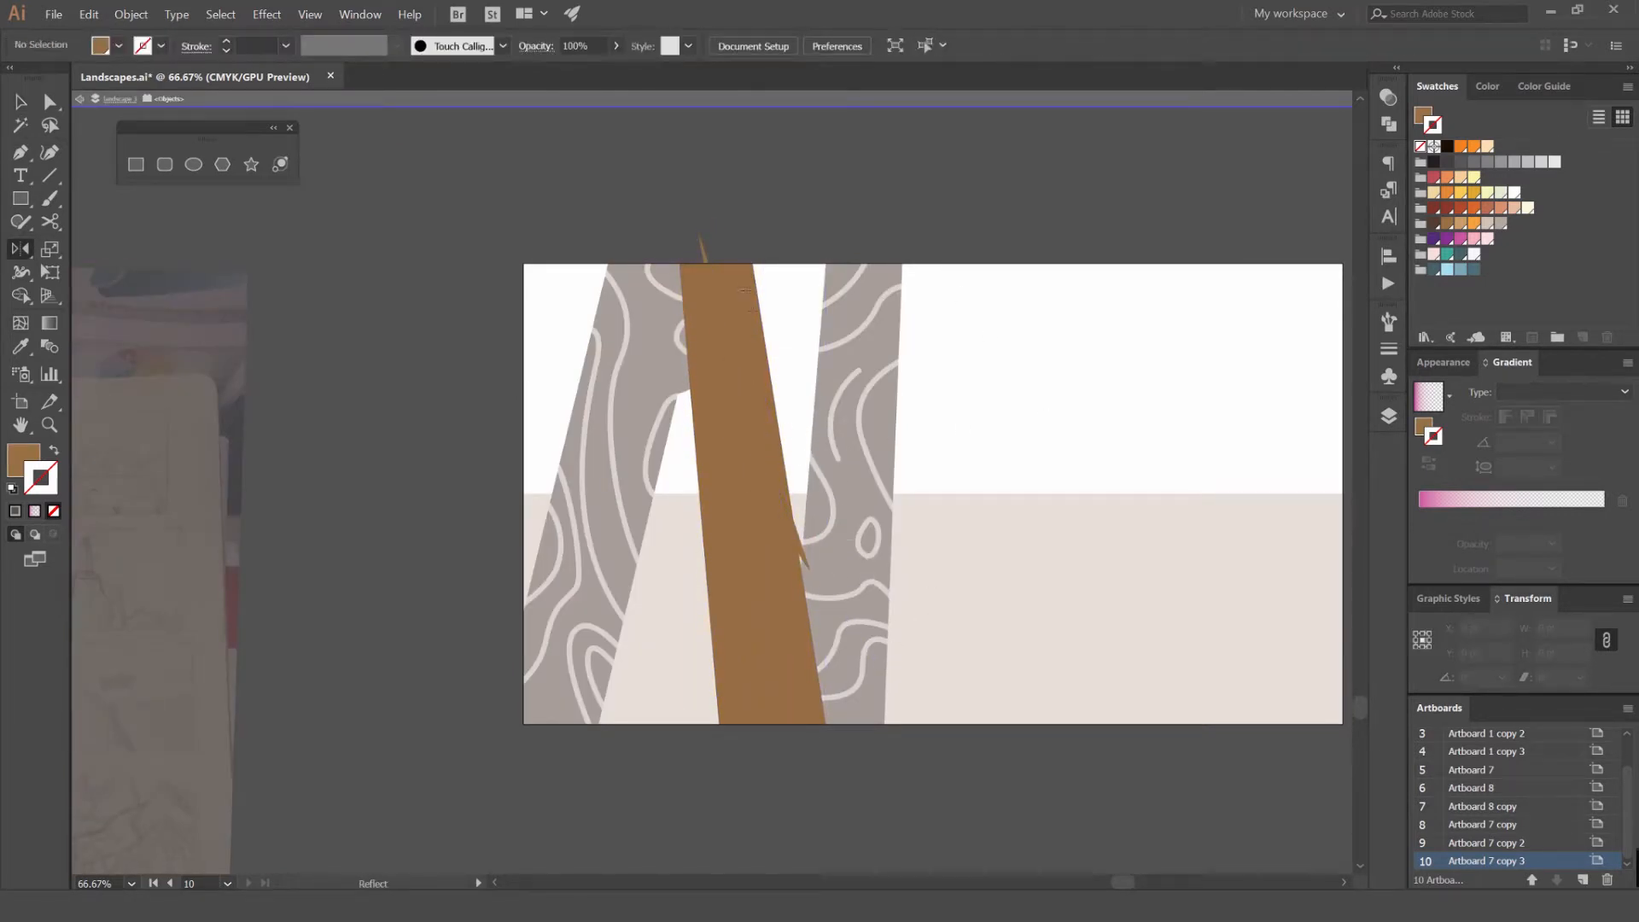
Turn the new path's fill into a stroke and copy the 13 pt bark line style from the right trunk onto it
left_click(705, 254)
key("shift+x")
key("i")
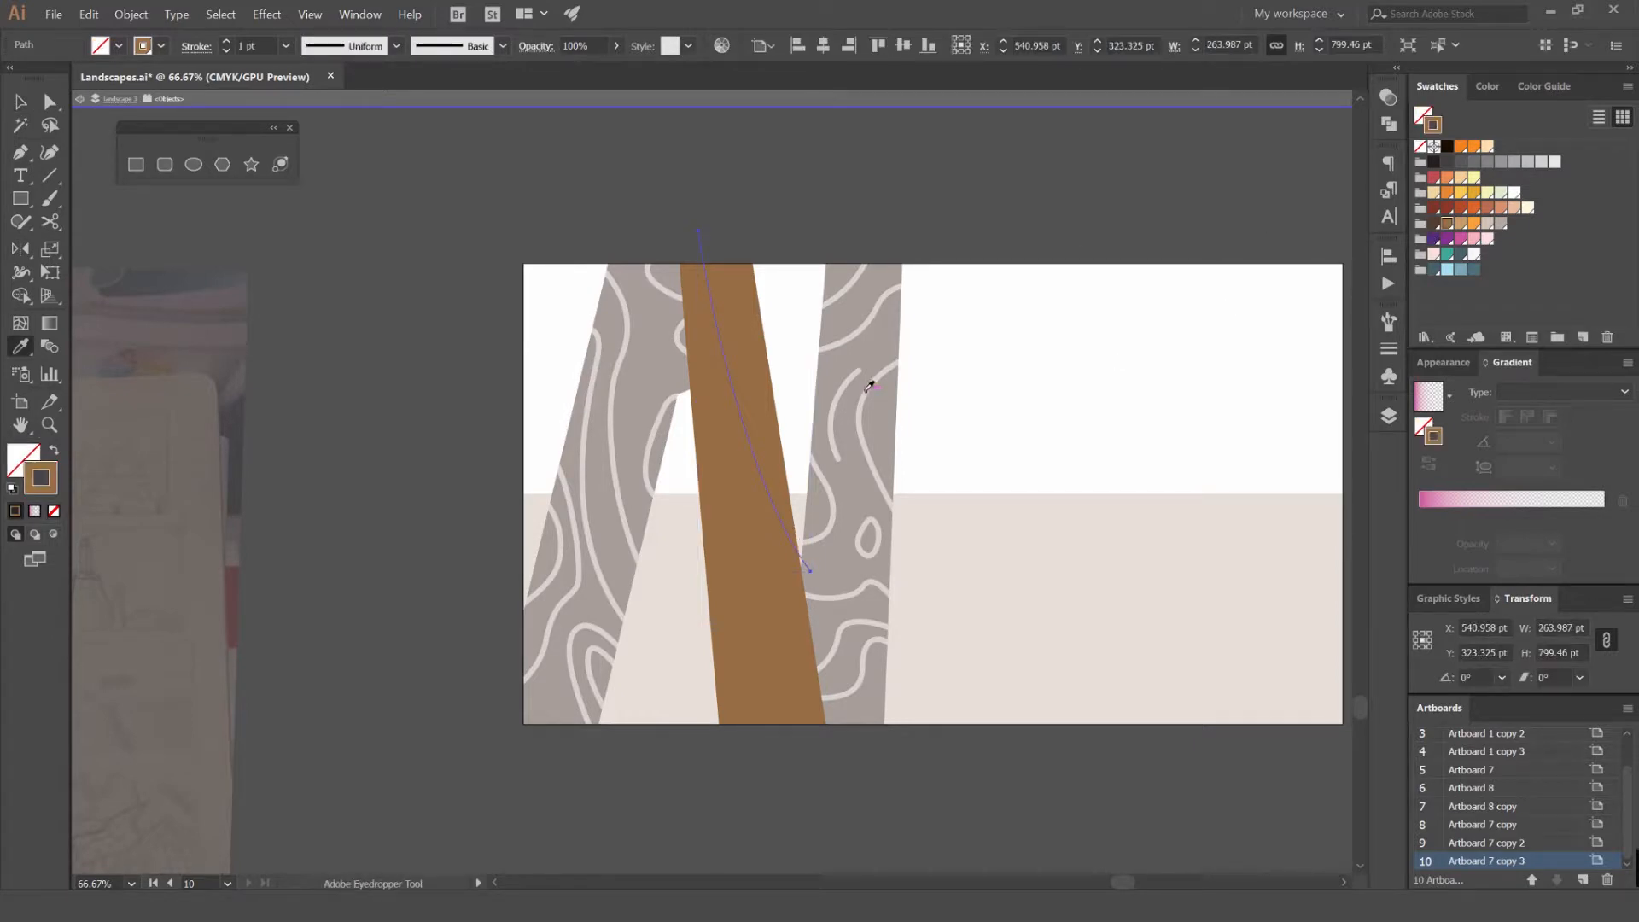
left_click(864, 392)
key("v")
left_click(927, 291)
Draw a shorter curved bark line from above the artboard down to the middle trunk's upper right edge
key("p")
scroll(745, 265, "up", 2)
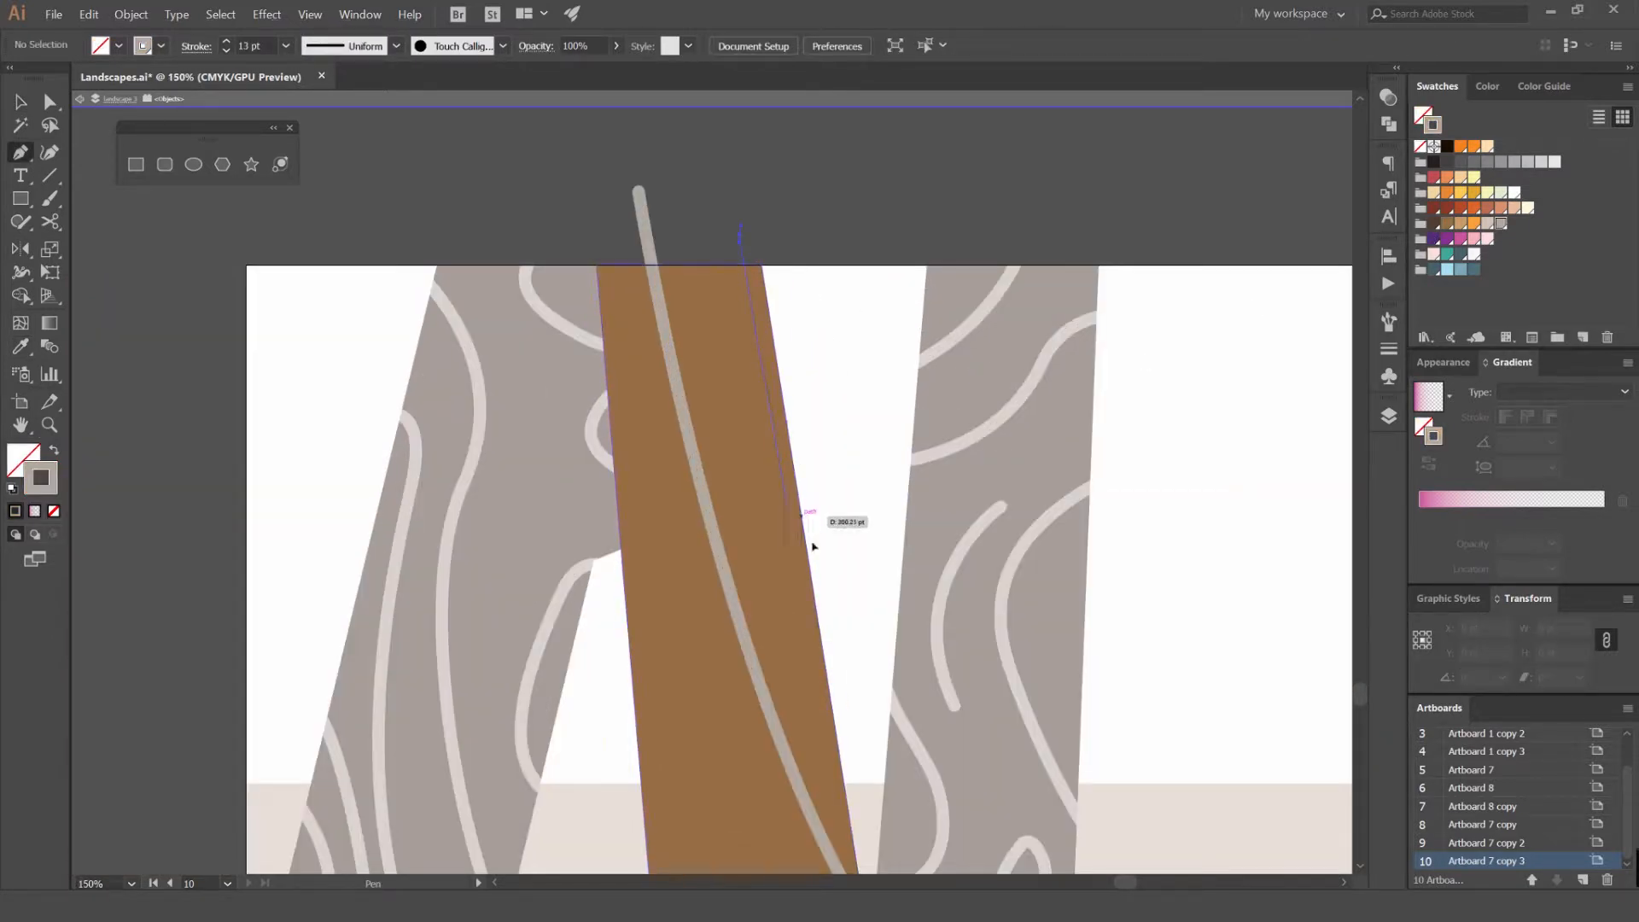
left_click_drag(866, 662, 882, 483)
left_click(815, 457, "ctrl")
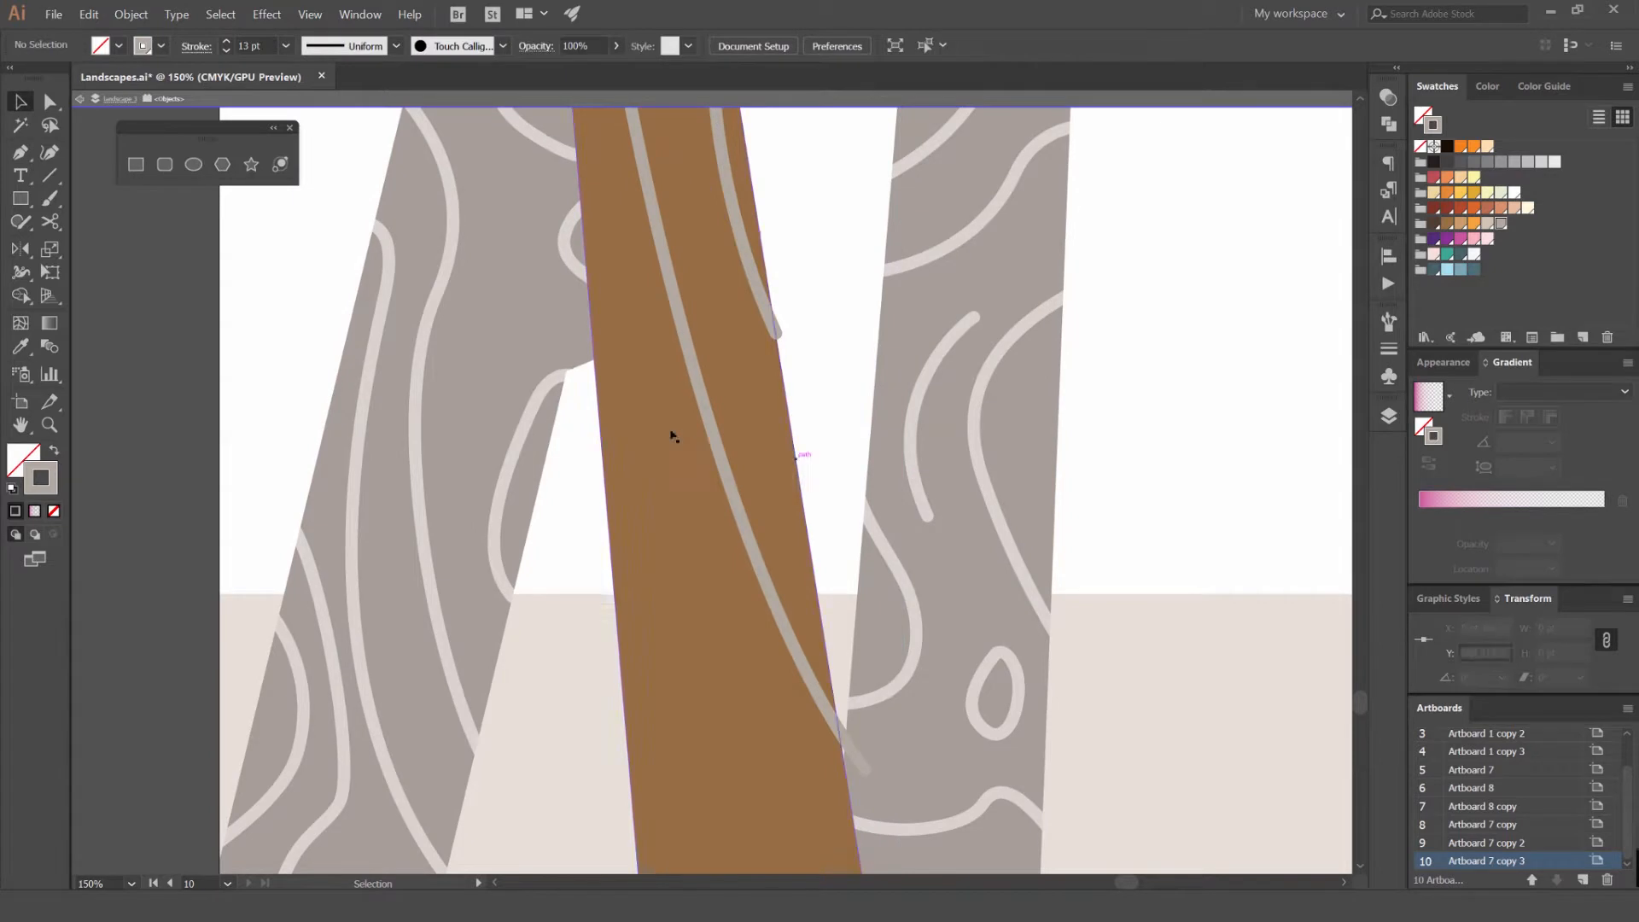
Draw a bark line bulging inward from the middle trunk's left edge and curving back out below it
left_click(572, 268)
left_click_drag(675, 469, 673, 559)
left_click_drag(590, 676, 592, 732)
left_click_drag(595, 736, 591, 514)
Draw two arching bark lines across the lower middle trunk, running from outside its left edge to past its right edge
key("v")
left_click(592, 622)
left_click_drag(900, 762, 1053, 756)
left_click_drag(1053, 756, 1055, 493)
left_click(918, 597, "ctrl")
left_click_drag(794, 442, 920, 541)
key("v")
left_click(967, 425)
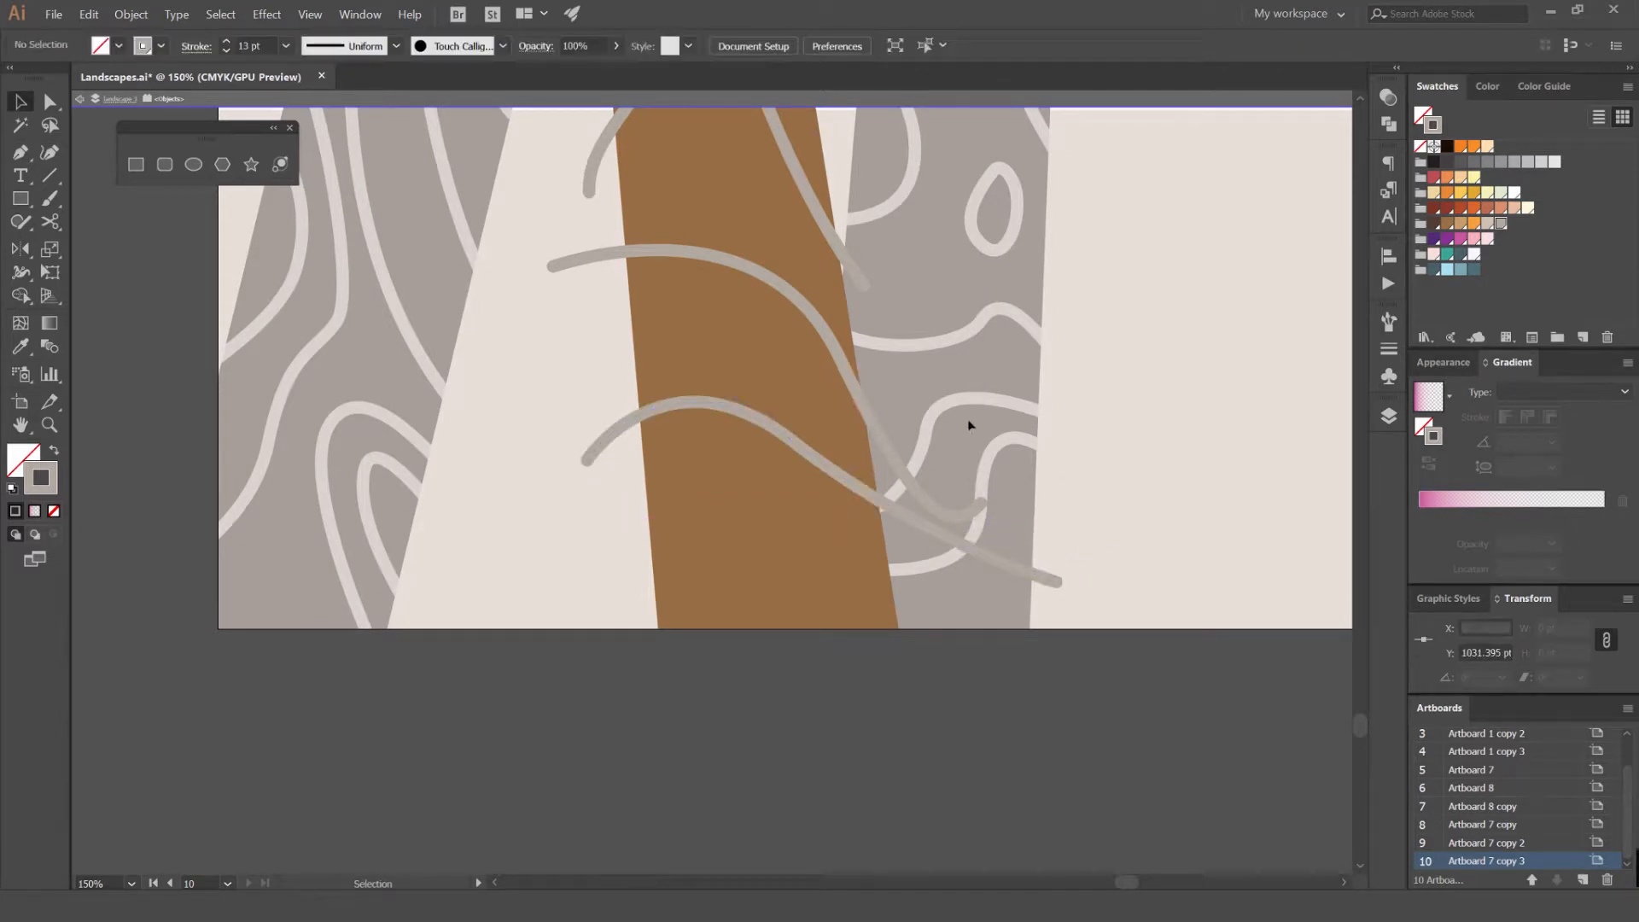
Draw a hooked bark line at the middle trunk's base, entering and leaving through its left edge
key("p")
left_click(629, 513)
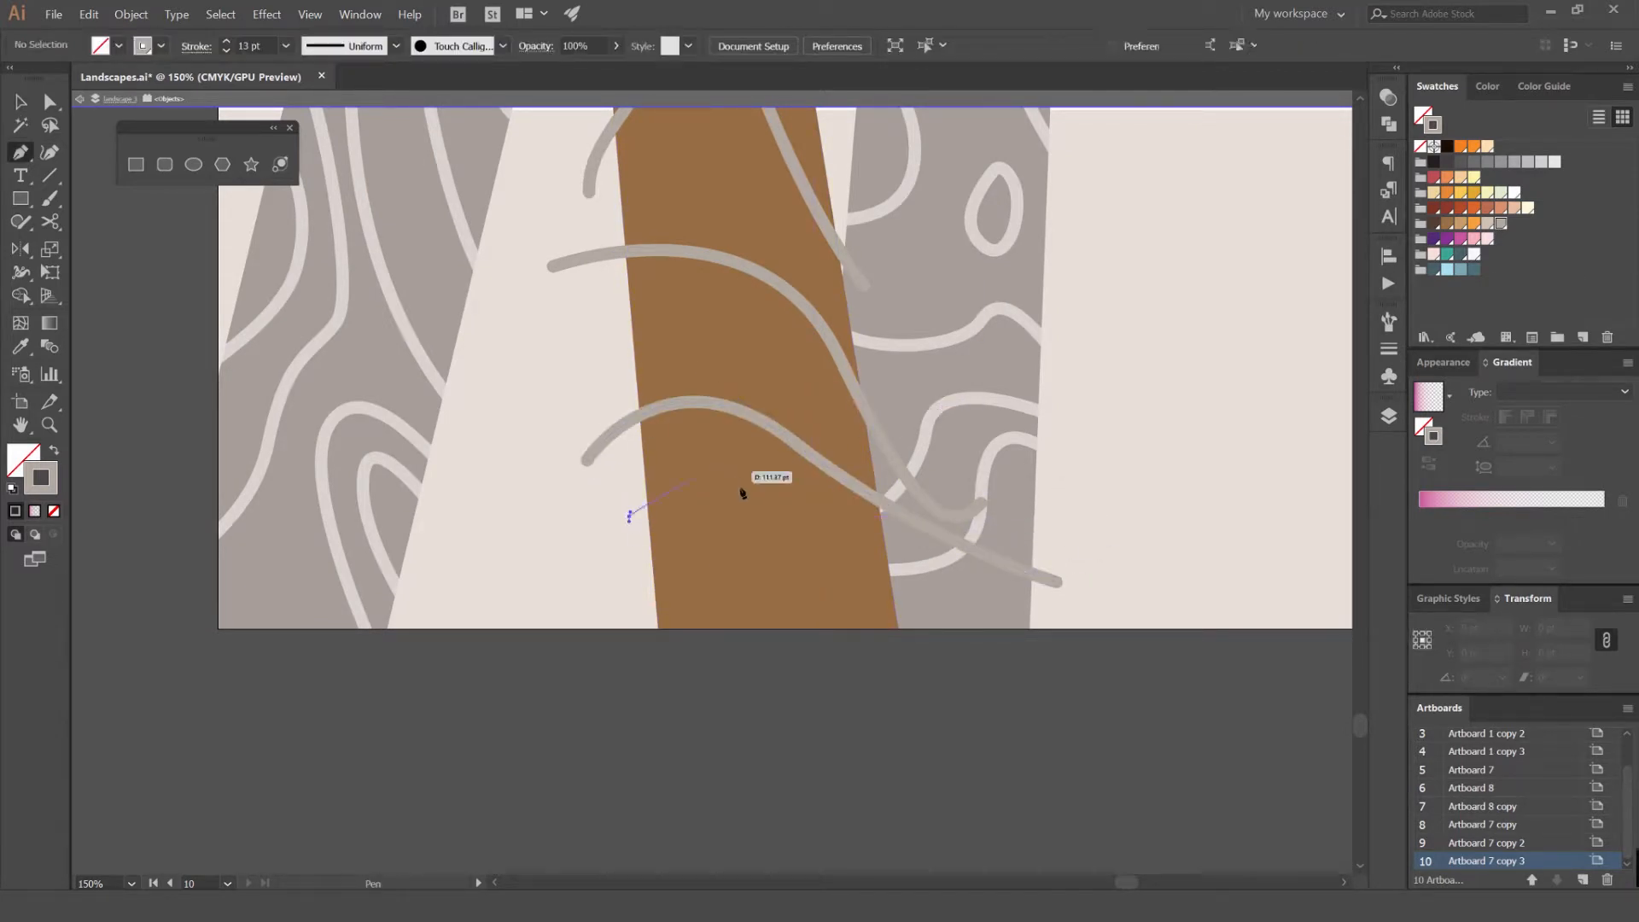
left_click_drag(734, 474, 776, 522)
left_click_drag(660, 583, 657, 583)
left_click(567, 590)
key("v")
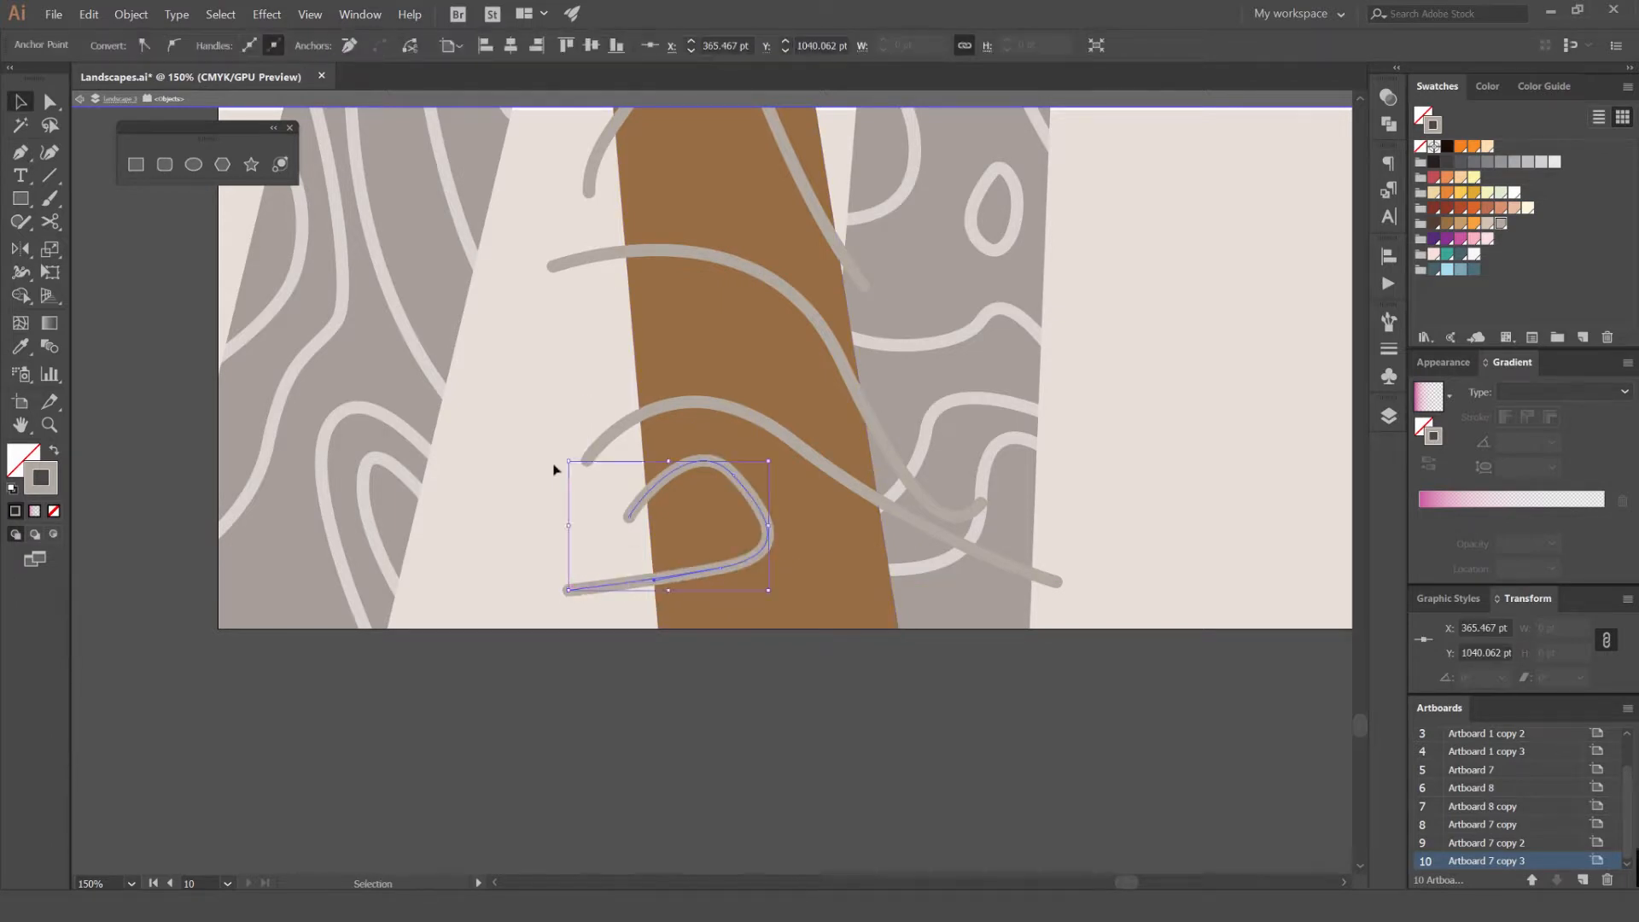
left_click_drag(556, 468, 576, 563)
left_click(567, 516)
key("p")
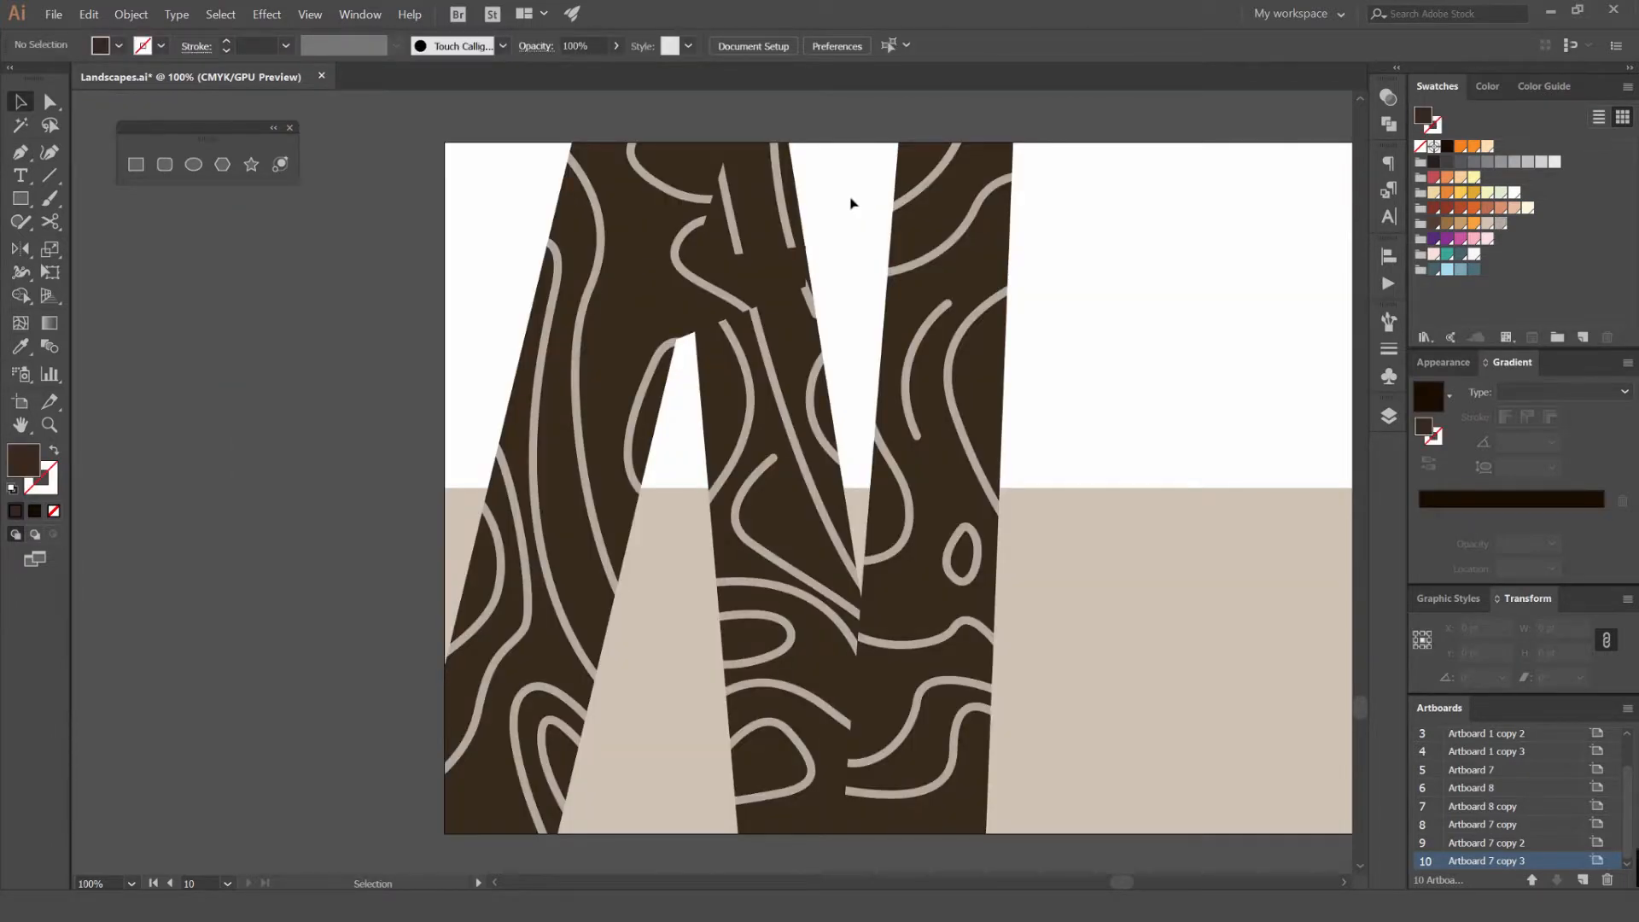
Place a copy of the left trunk shape slightly to the right and fill it with orange
left_click_drag(665, 236, 725, 235)
key("ctrl+z")
left_click(866, 192)
left_click(845, 264)
left_click(1473, 207)
left_click(1233, 202)
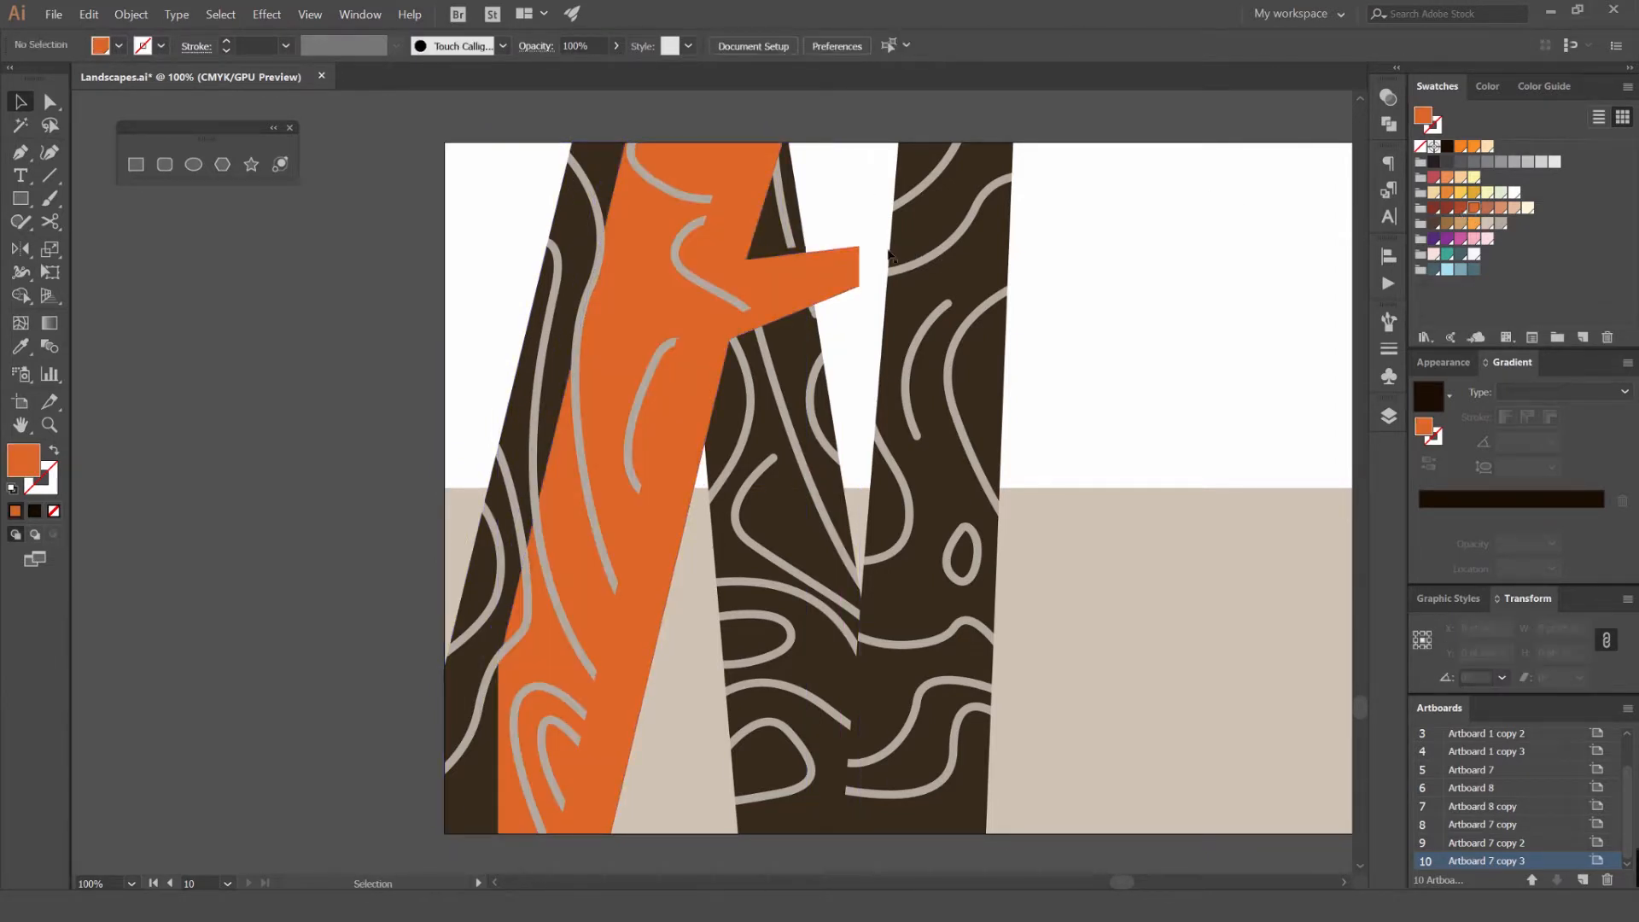
left_click_drag(821, 331, 906, 320)
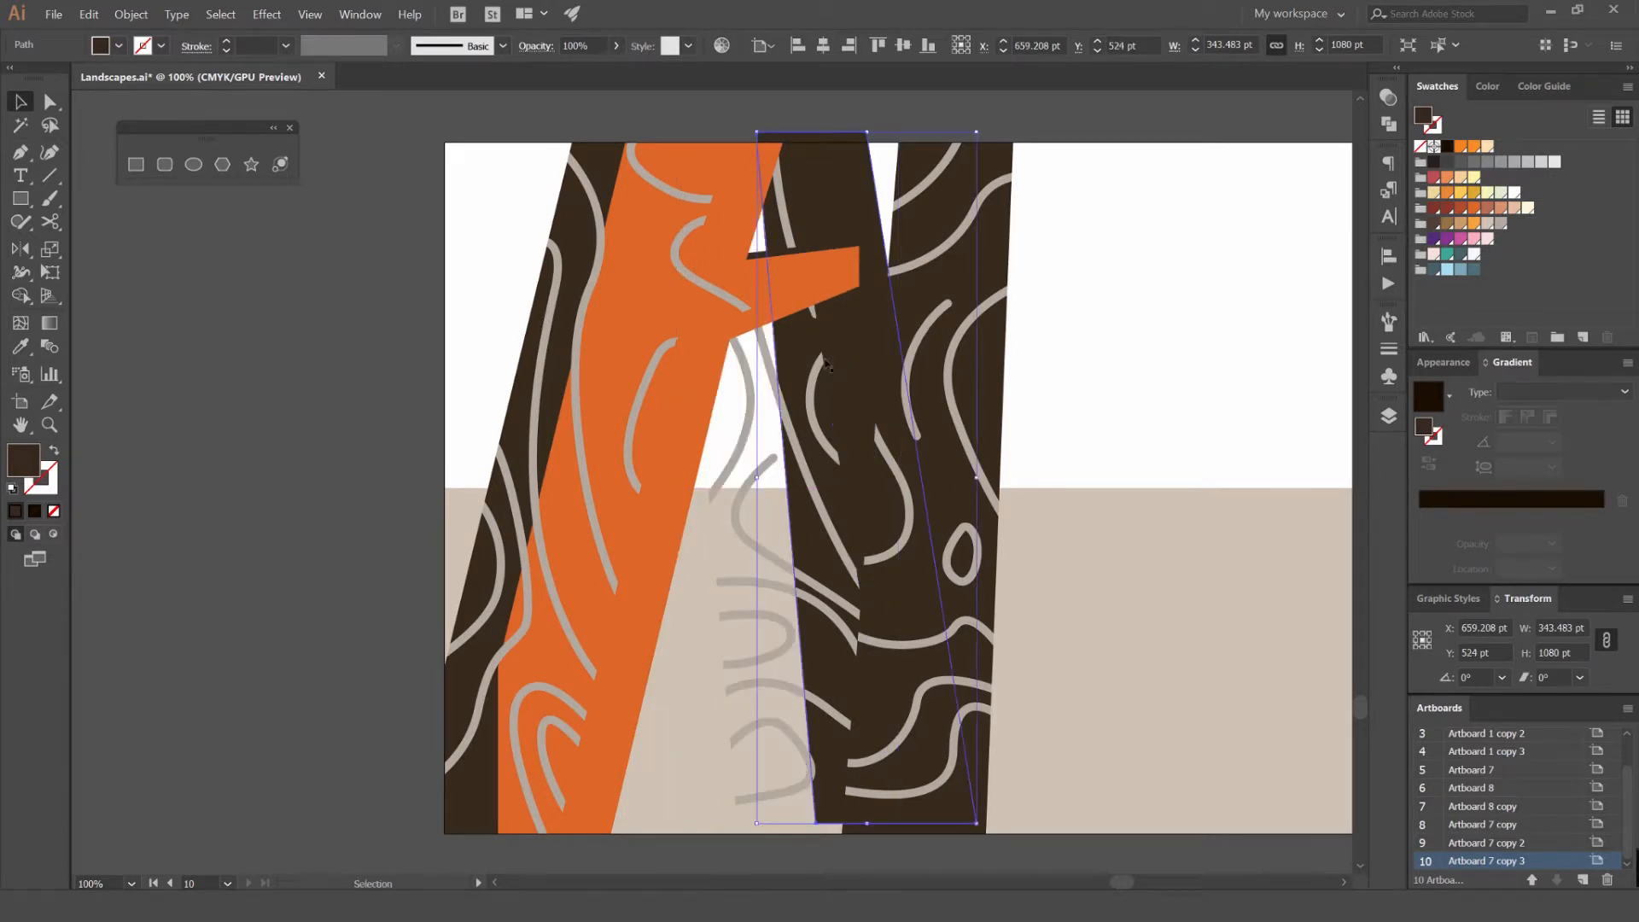
scroll(802, 337, "up", 3)
key("ctrl+z")
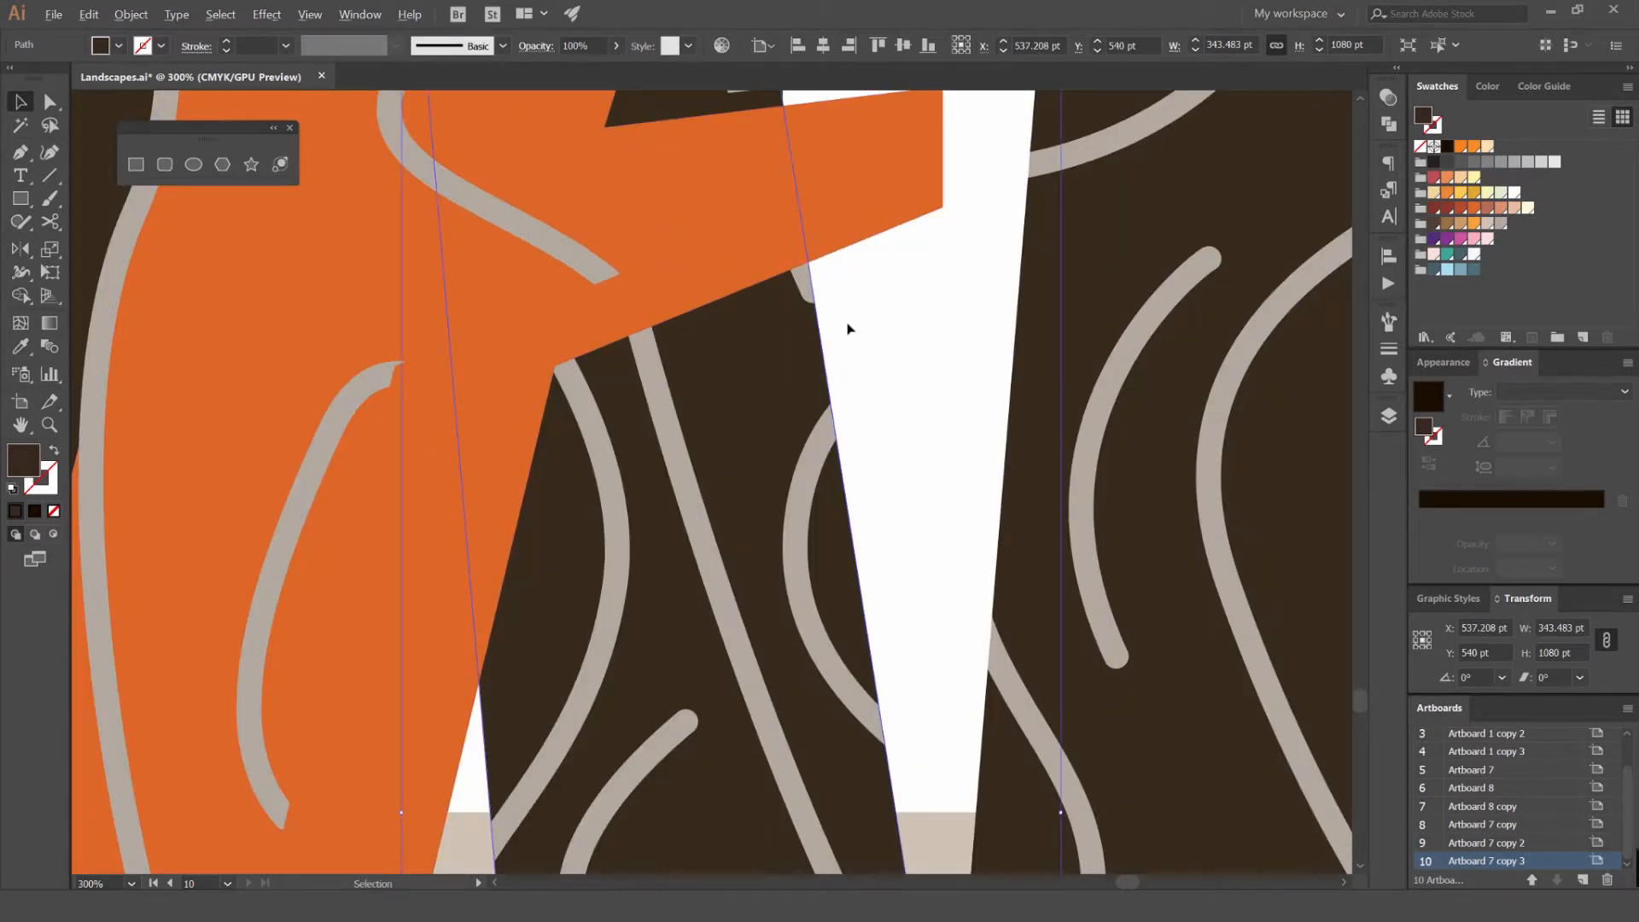
scroll(848, 328, "down", 1)
left_click_drag(809, 326, 896, 319)
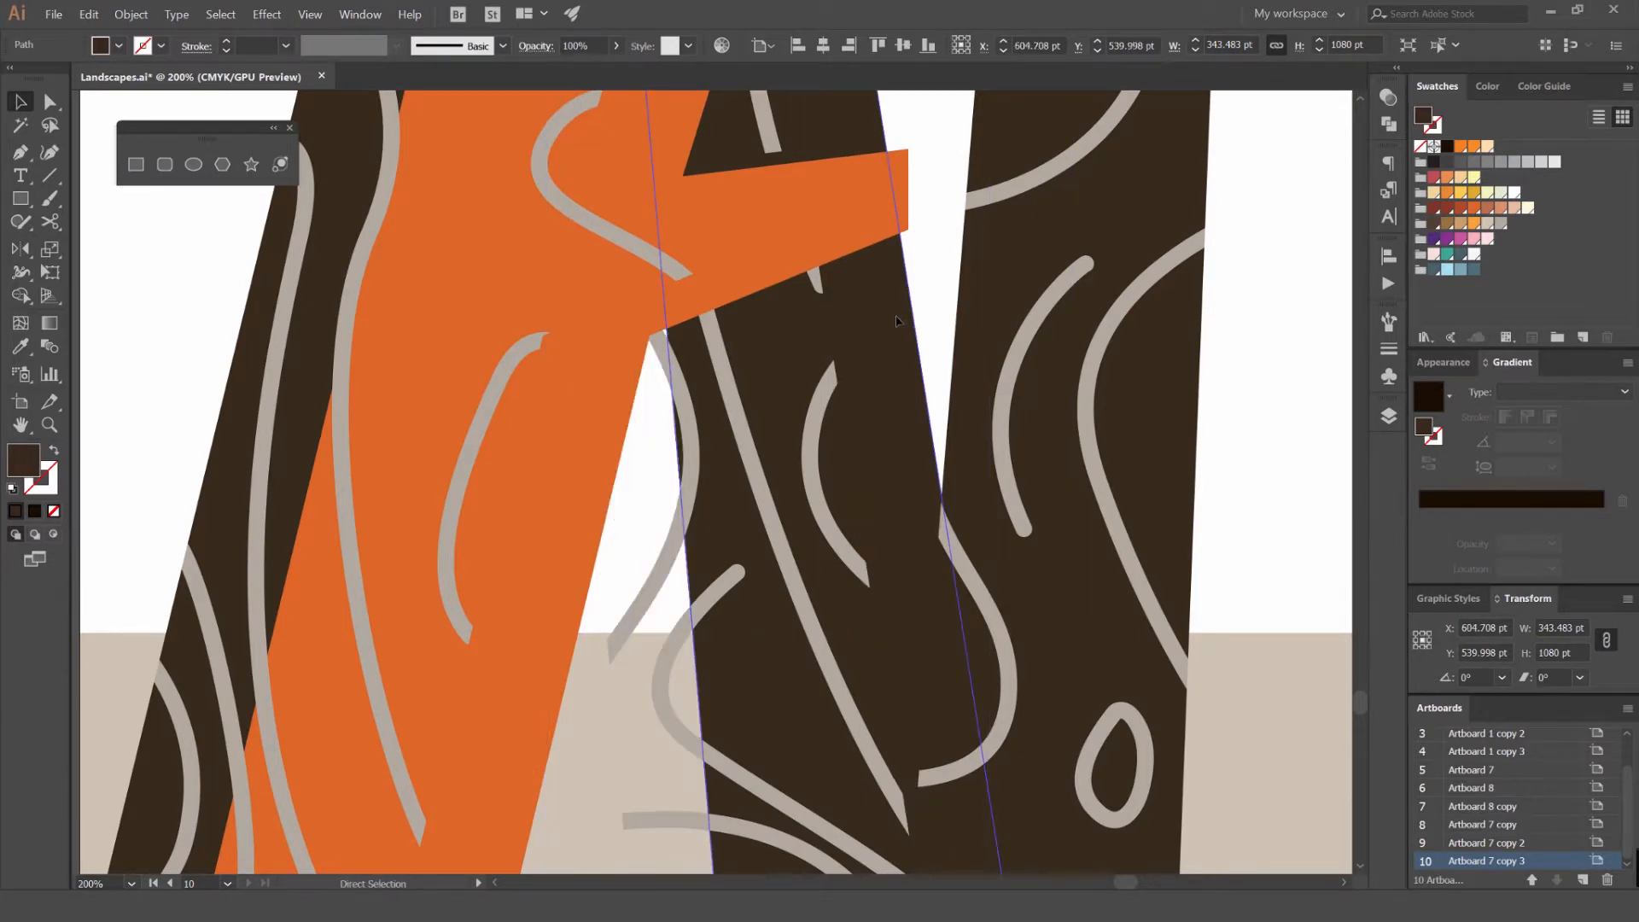
key("ctrl+z")
Bring the middle trunk shape to the front, over the orange trunk copy
key("ctrl+shift+]")
left_click(876, 286)
left_click(1066, 293)
scroll(1072, 293, "down", 2)
mouse_move(1063, 293)
left_mouse_down()
mouse_move(1169, 274)
mouse_move(1047, 306)
left_mouse_up()
key("ctrl+z")
left_click(1183, 282)
left_click_drag(998, 273, 1109, 273)
key("ctrl+z")
left_click(1079, 238)
Split the middle trunk shape and the orange trunk copy where they overlap with the Divide pathfinder
left_click(798, 324)
left_click(856, 333)
left_click(817, 284, "shift")
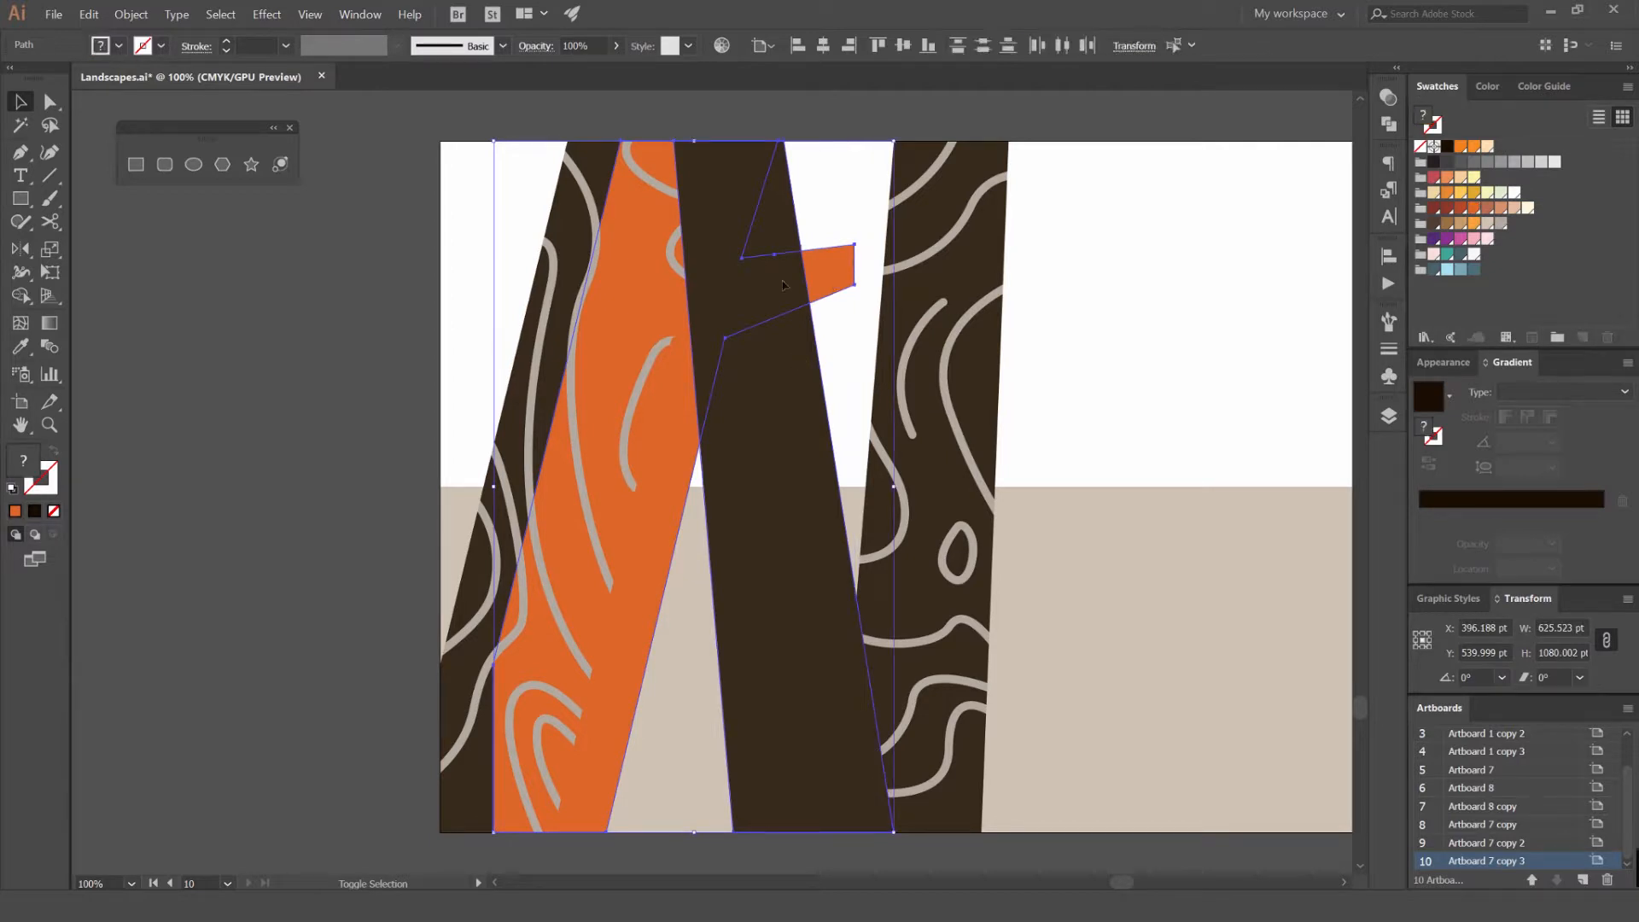
left_click(1385, 124)
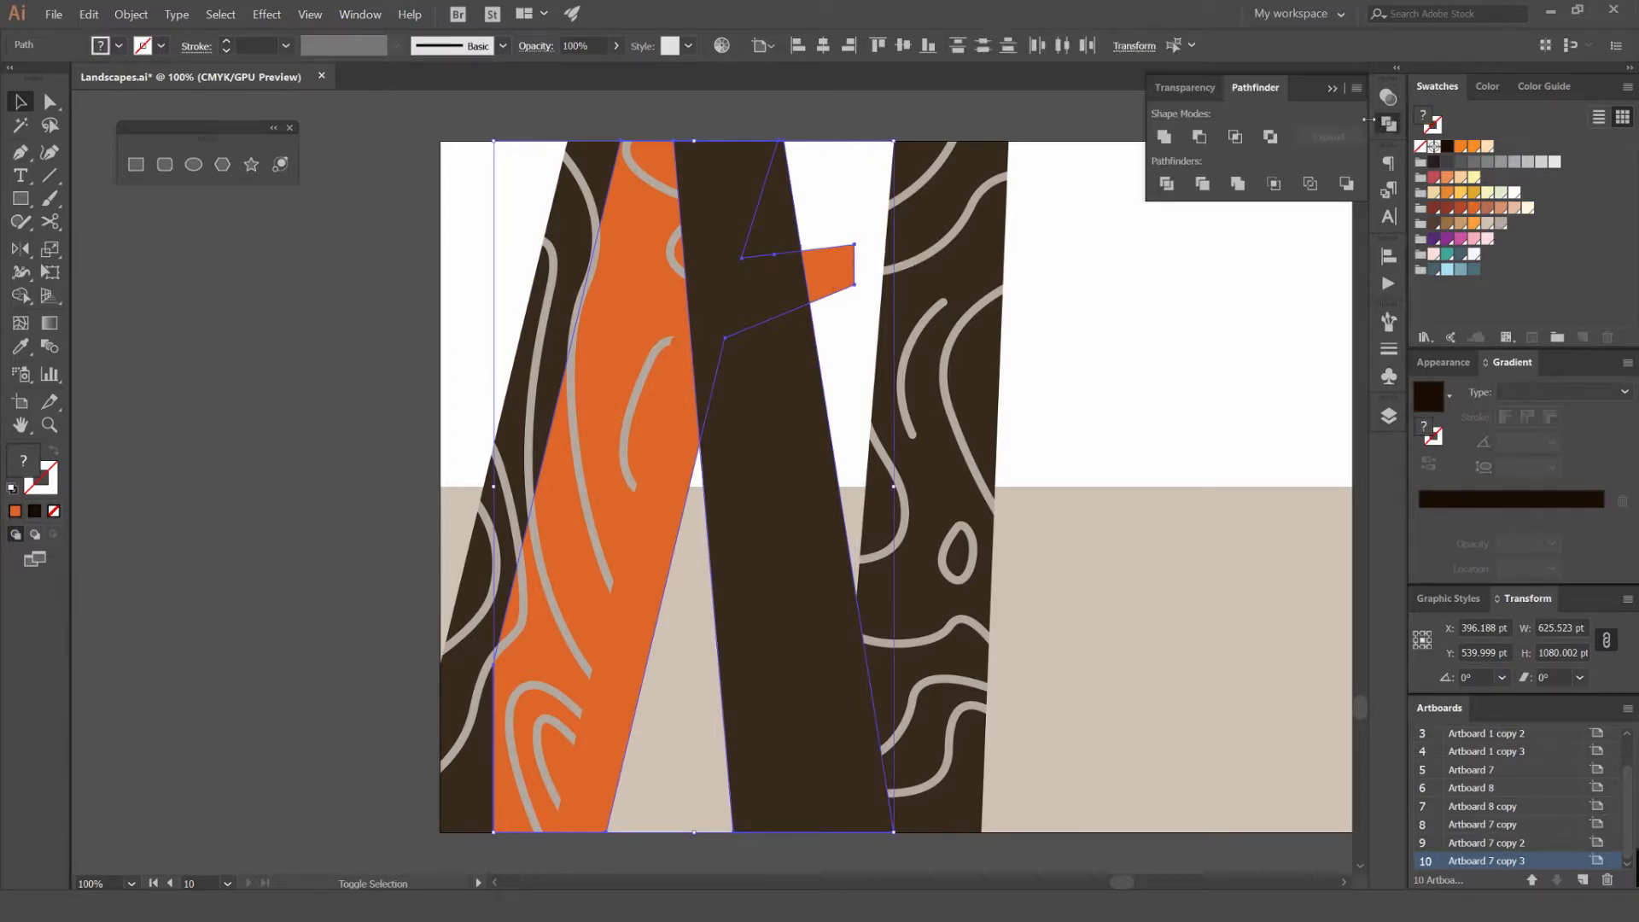
left_click(1166, 184)
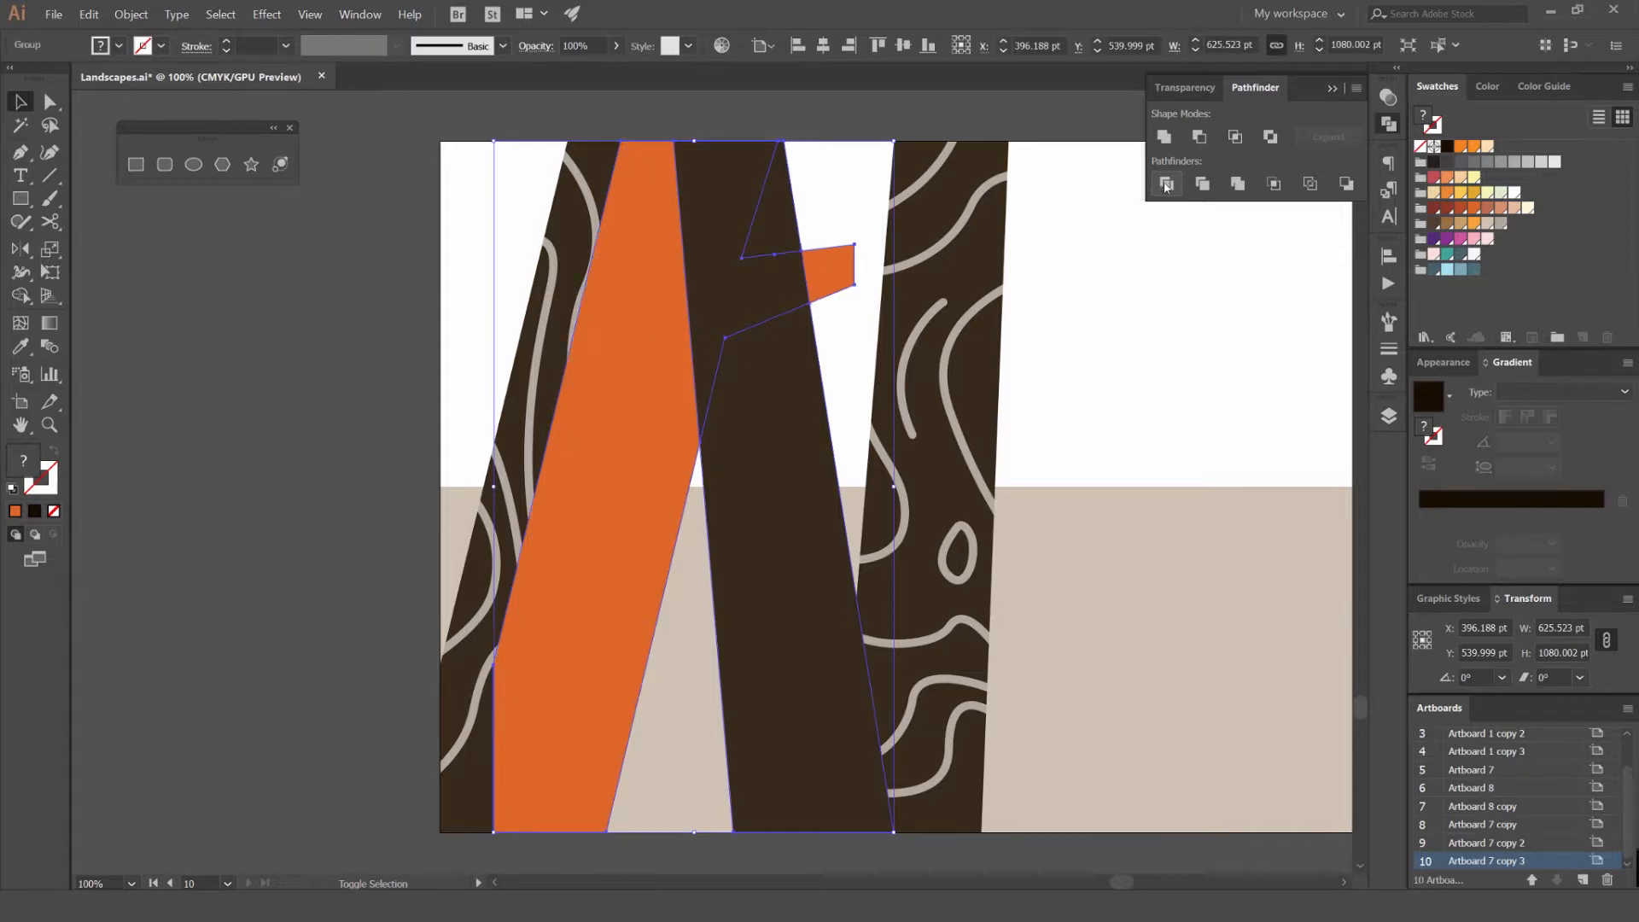
Delete the large orange piece on the left trunk and the divided piece at the middle trunk's upper right
key("a")
left_click(849, 210)
left_click(660, 282)
key("Delete")
left_click(767, 212)
key("Delete")
left_click(760, 281)
key("Delete")
left_click(828, 273)
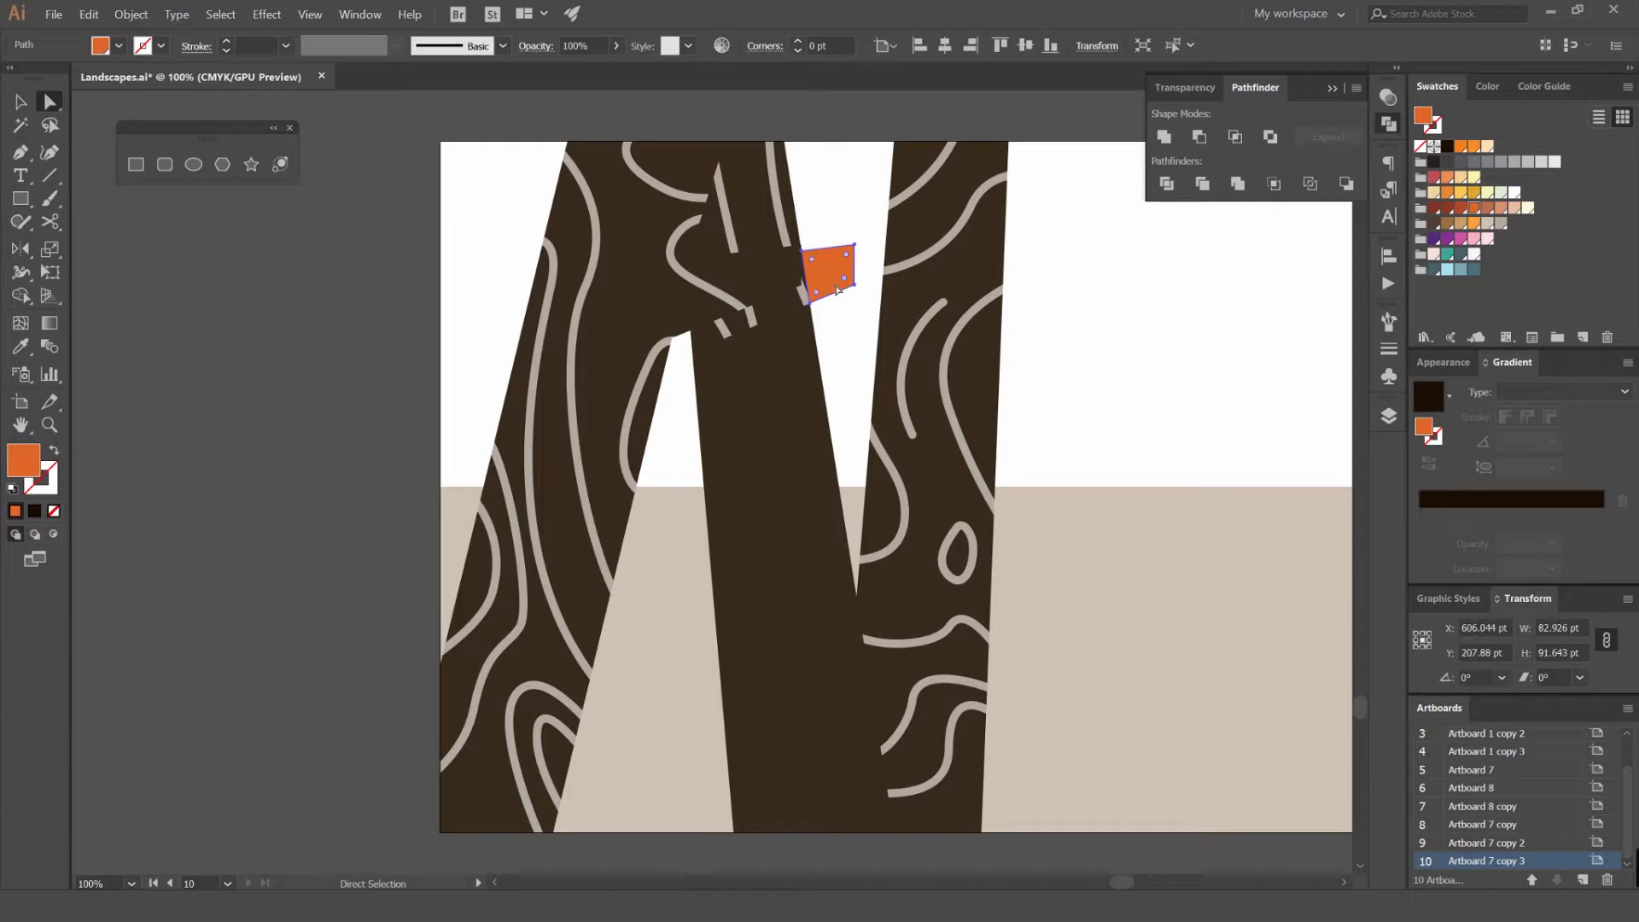
key("Delete")
key("ctrl+z")
key("ctrl+z")
Delete the divided lower piece covering the middle trunk's bark lines, keeping the overlap piece and the orange branch tip
left_click(802, 322)
key("Delete")
left_click(801, 318)
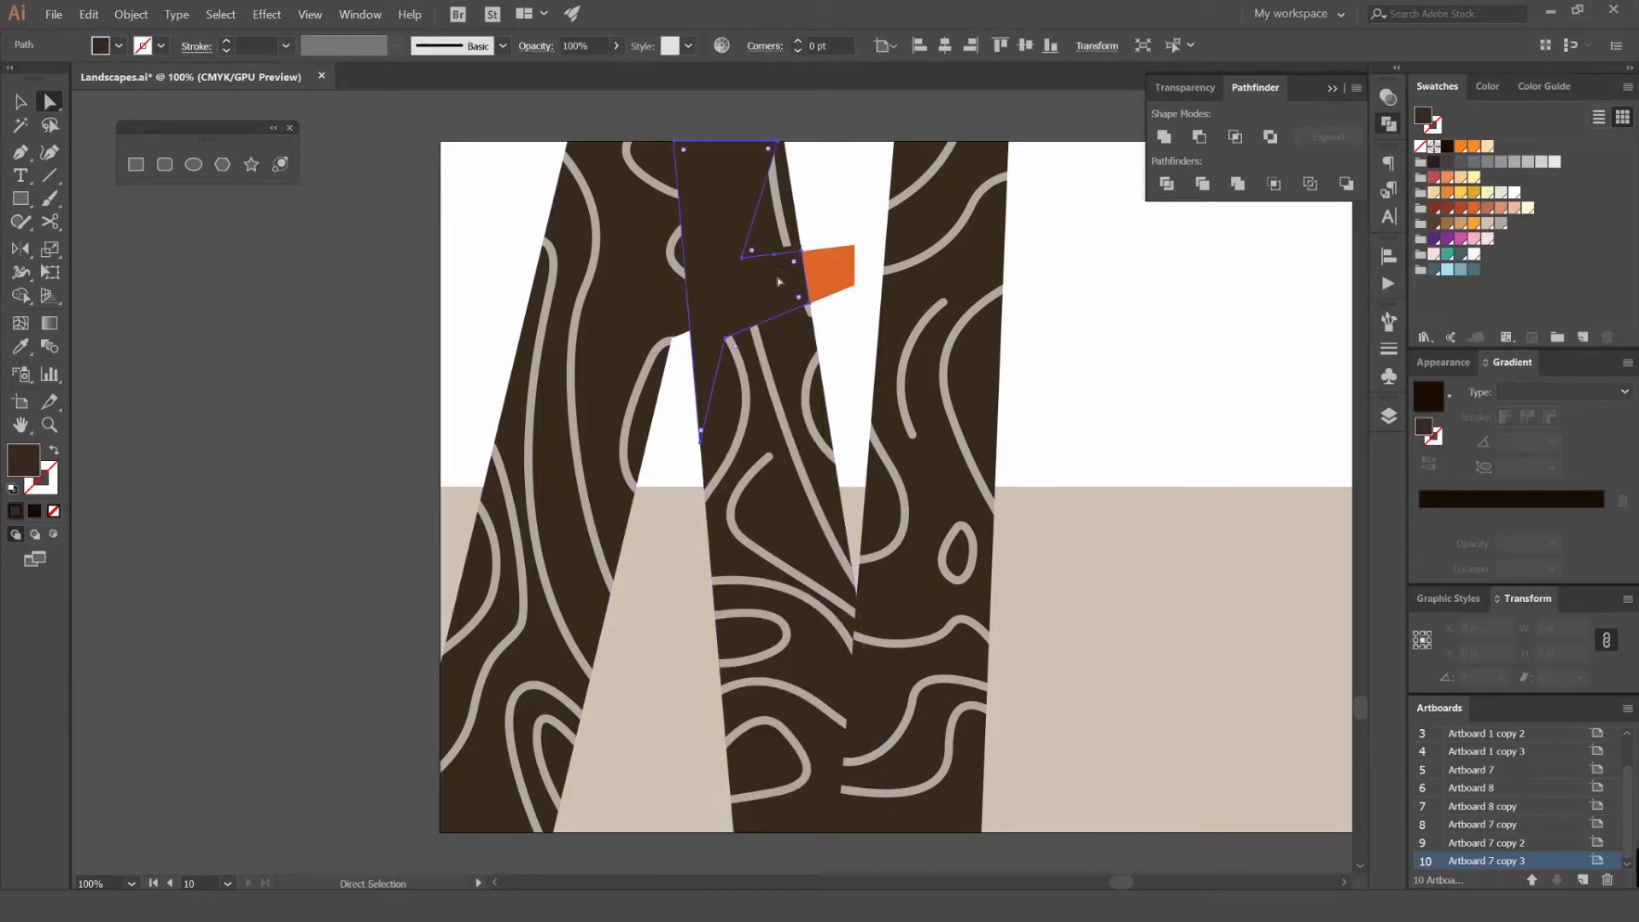
key("ctrl+z")
left_click(830, 285)
left_click(794, 281)
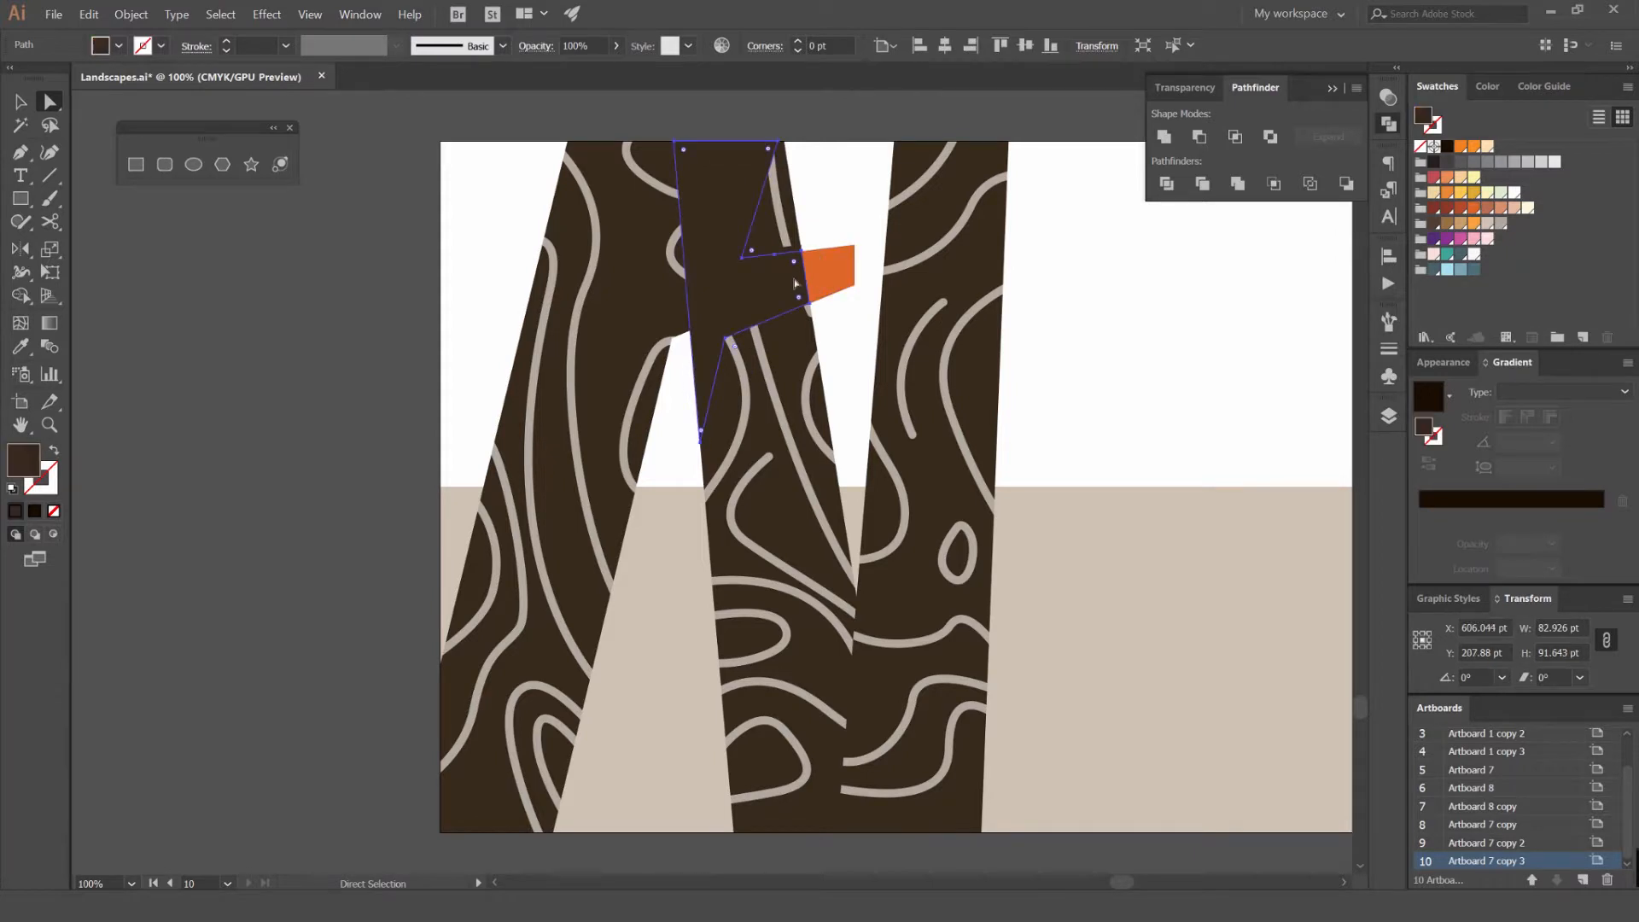
scroll(787, 253, "up", 3)
left_click(768, 249)
left_click(876, 290, "shift")
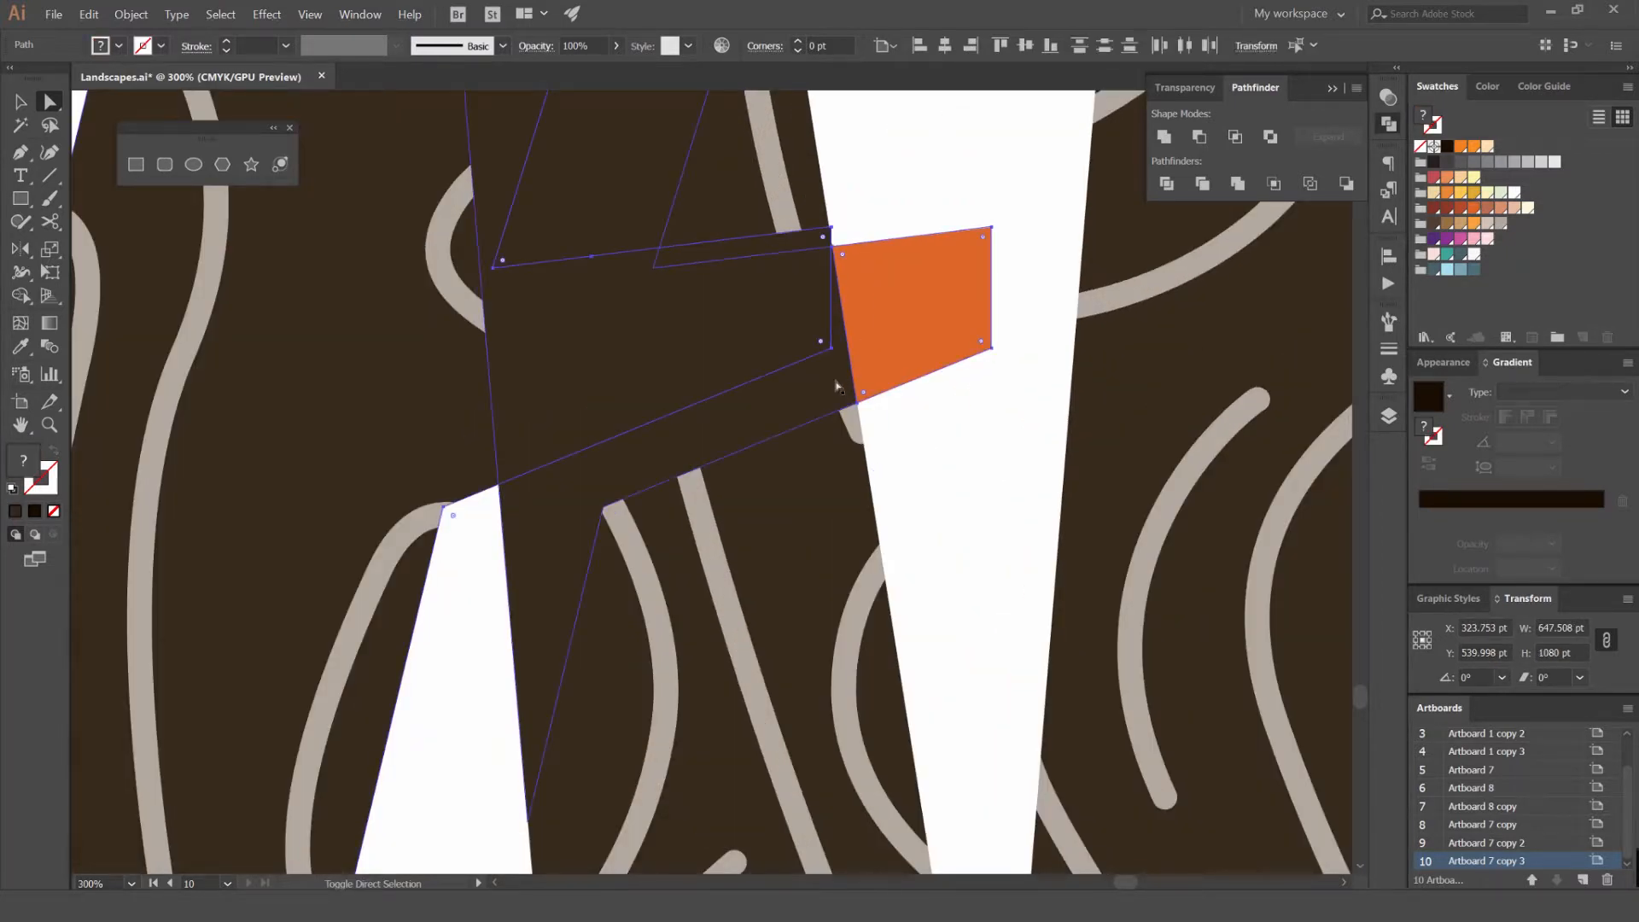
scroll(740, 281, "down", 2)
left_click(850, 208)
Set the blending mode of the dark overlap piece on the middle trunk to Multiply
left_click(703, 184)
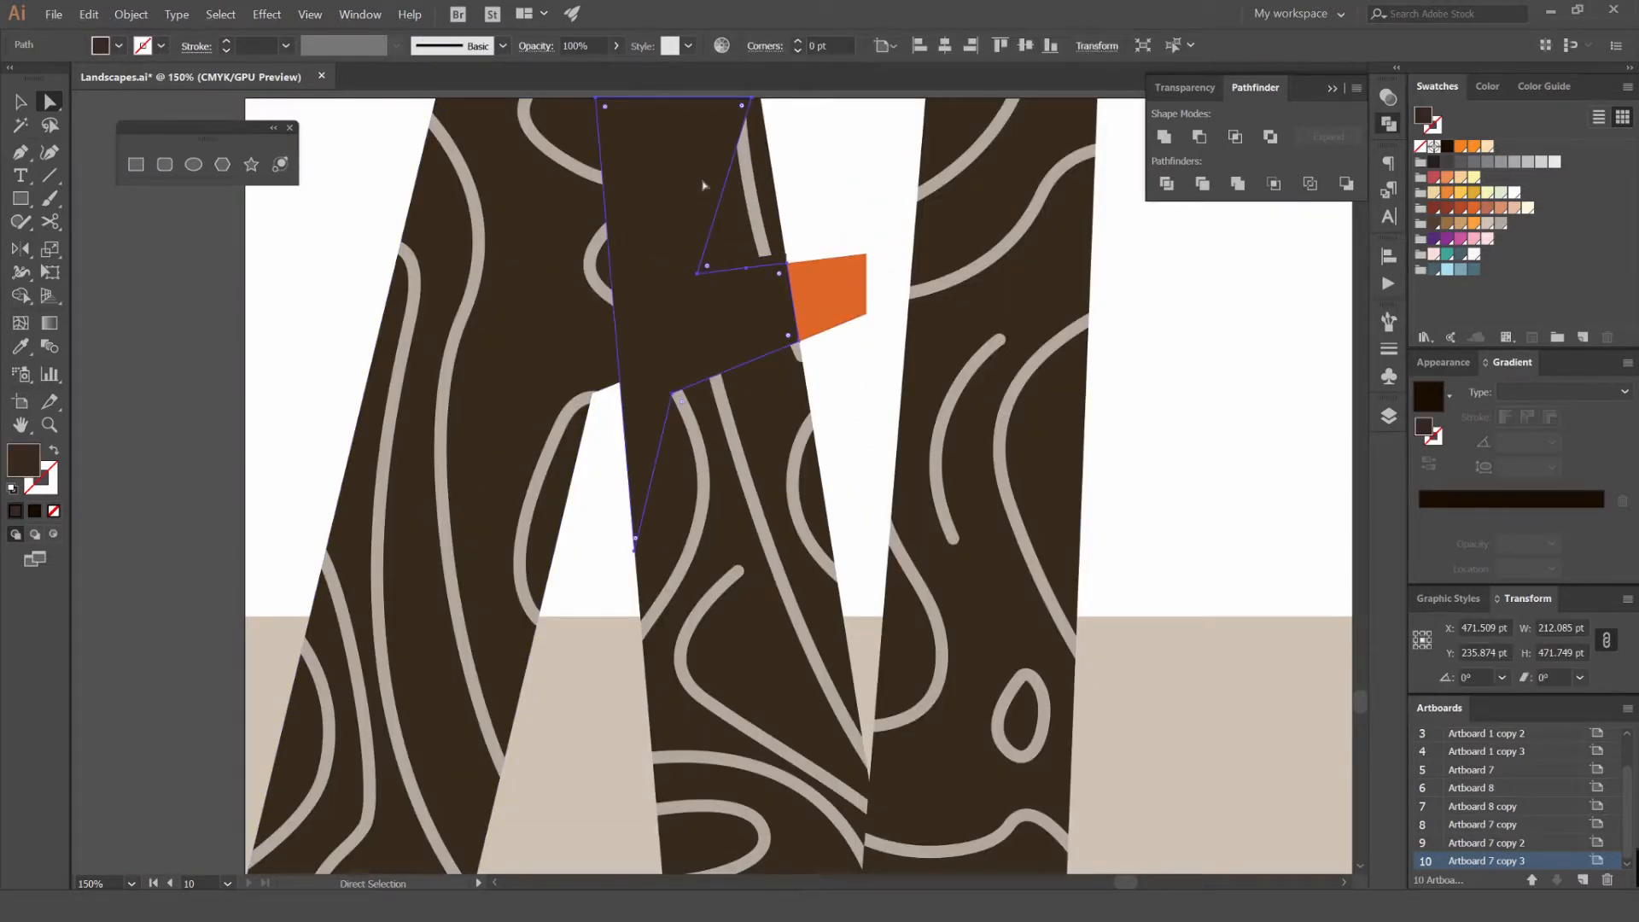
left_click_drag(542, 215, 543, 221)
key("ctrl+z")
left_click(1185, 88)
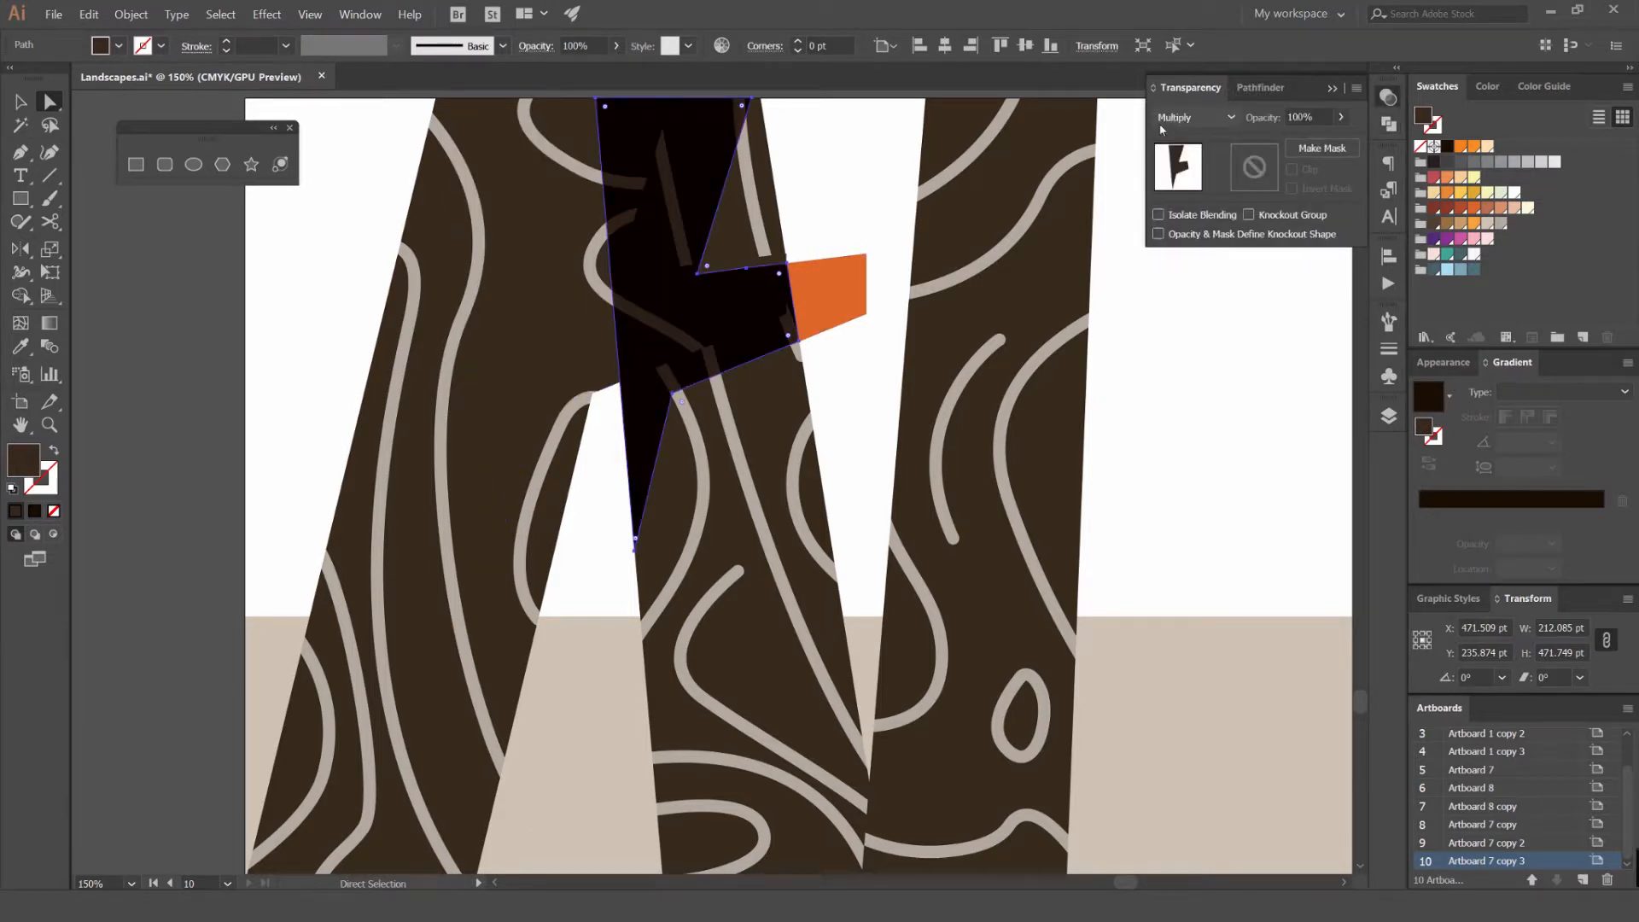
Delete the orange tip sticking out beyond the middle trunk's right edge
left_click(835, 279)
key("Delete")
key("v")
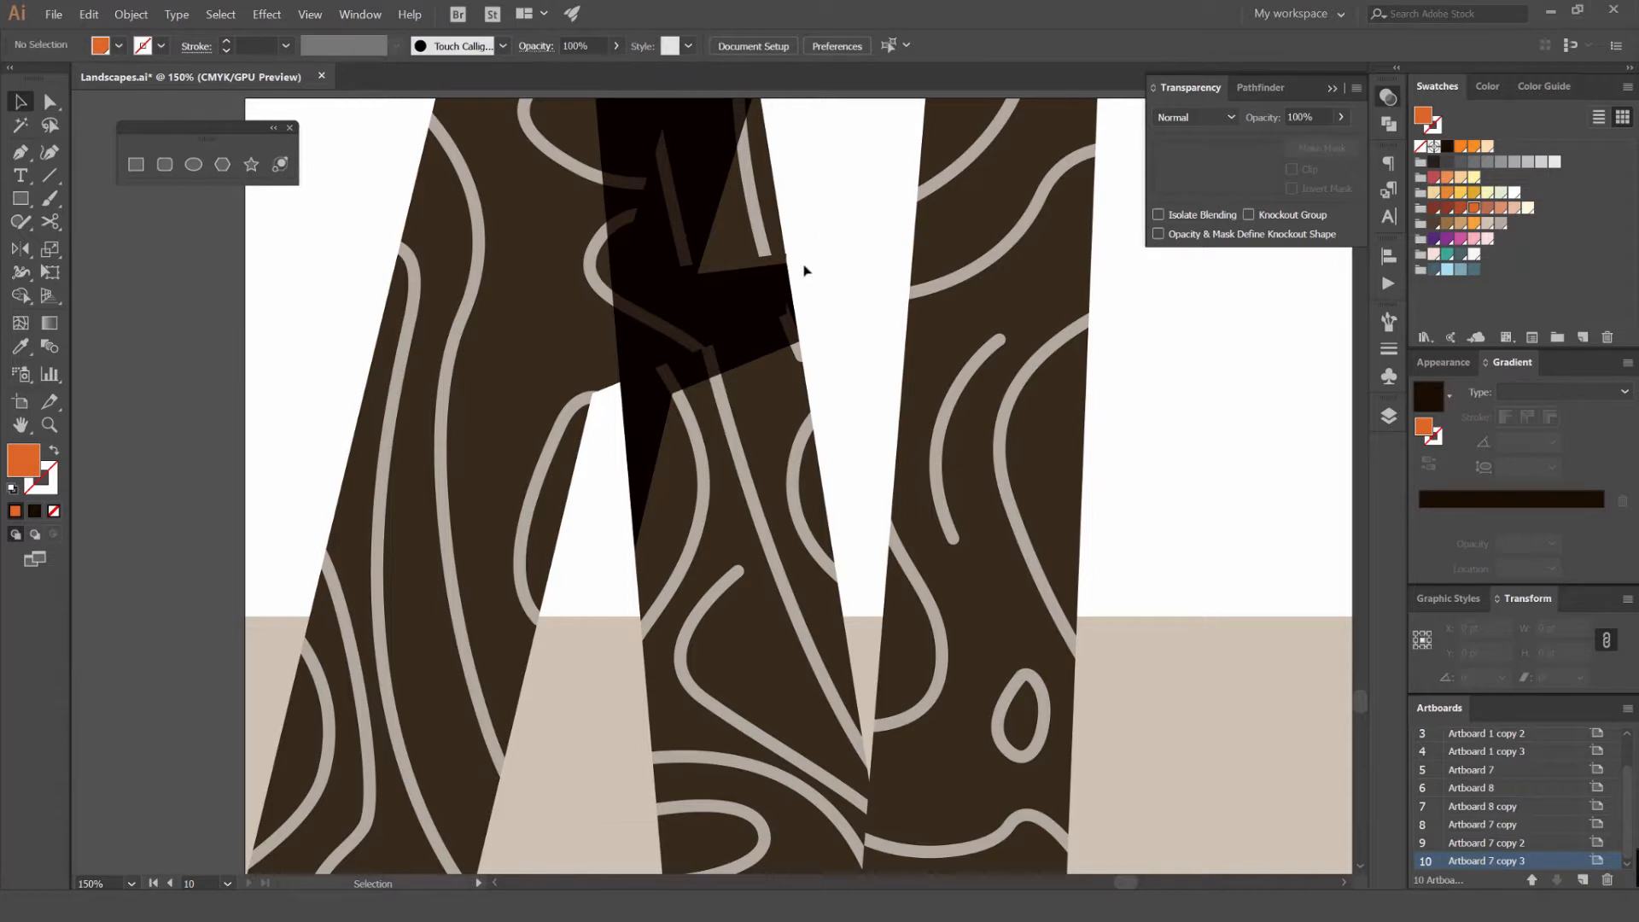
Send the shadow piece backward so it lies behind the left trunk and its branch
scroll(777, 294, "up", 1)
left_click(796, 348)
key("ctrl+[")
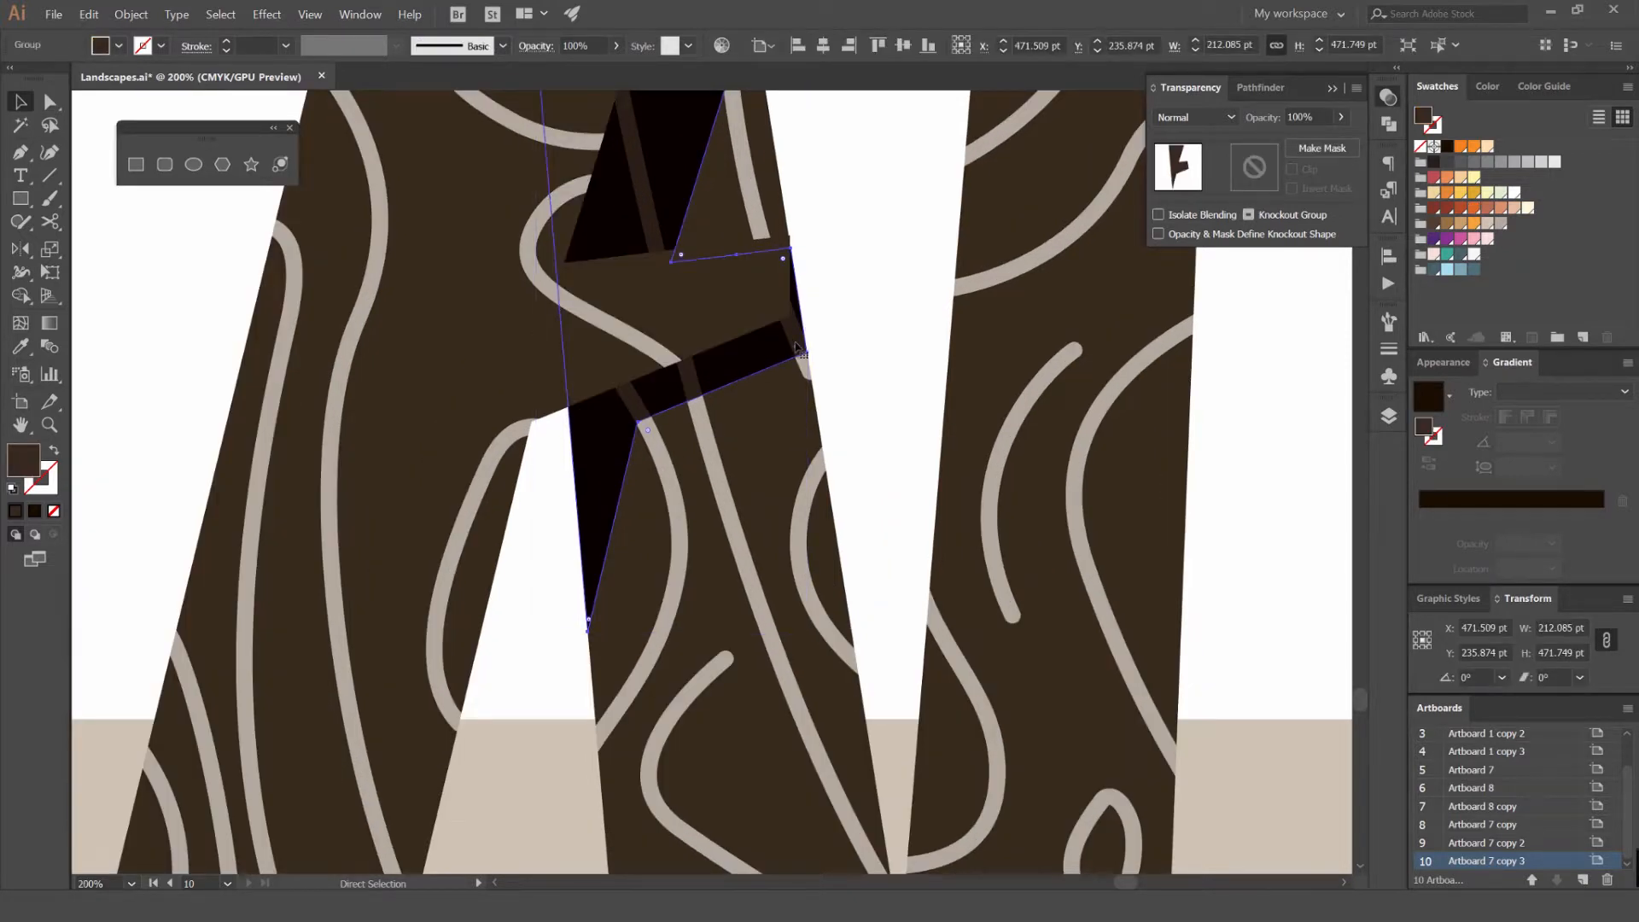
left_click(862, 296)
scroll(862, 296, "down", 2)
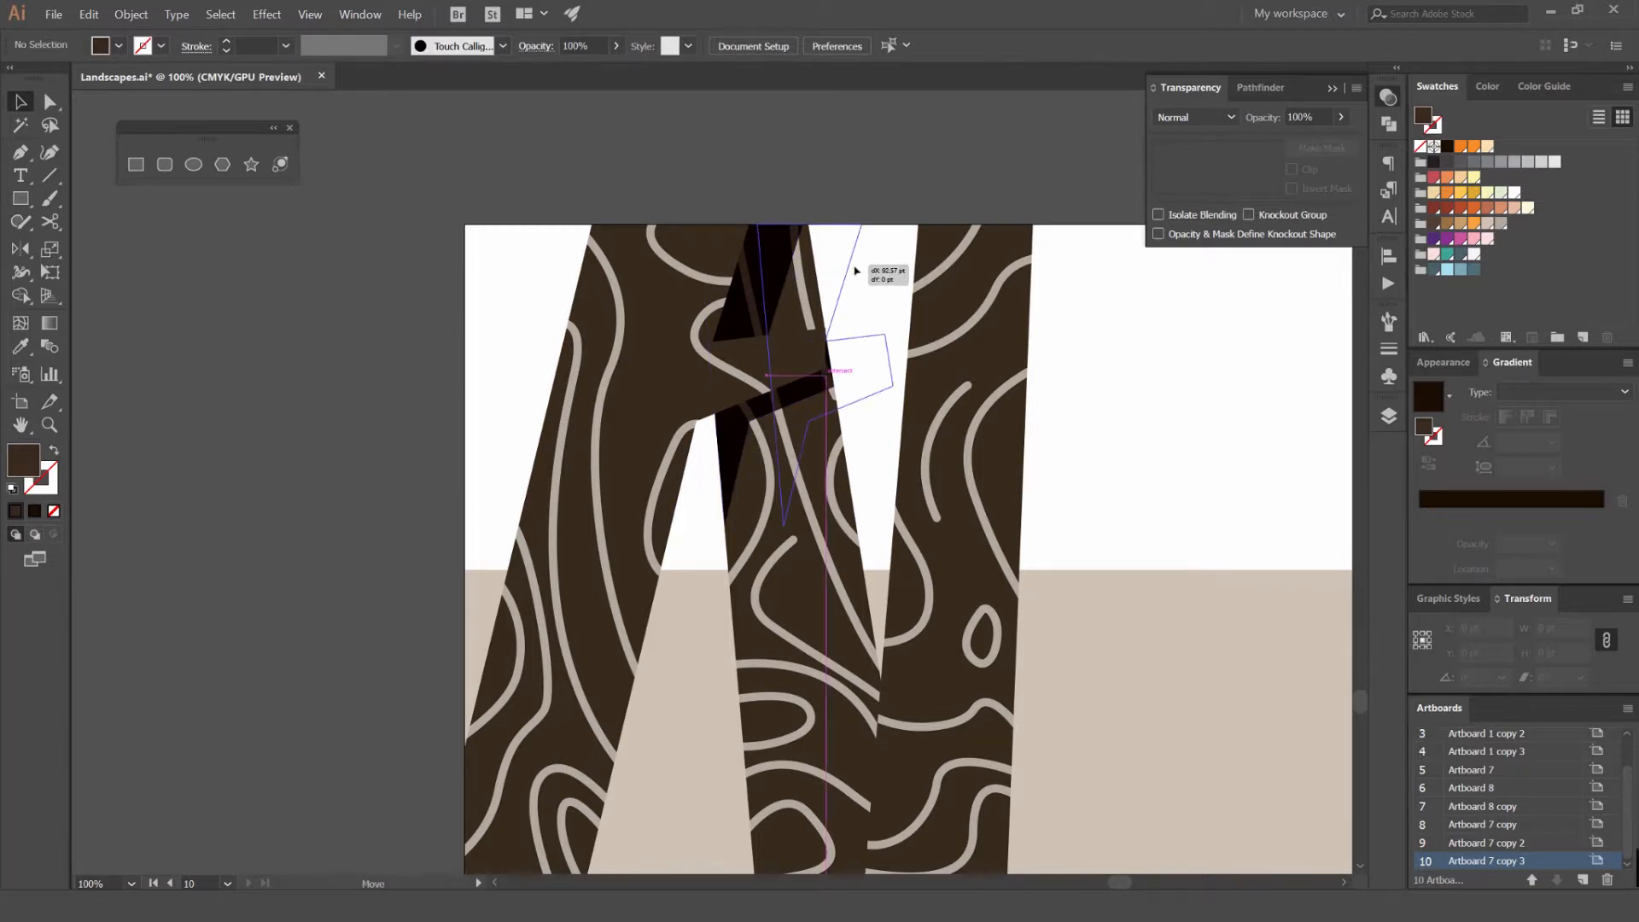
Lower the shadow piece's opacity to 60% and refine it to 50%
left_click(794, 281)
scroll(735, 282, "up", 2)
left_click(1261, 115)
type("60")
key("Return")
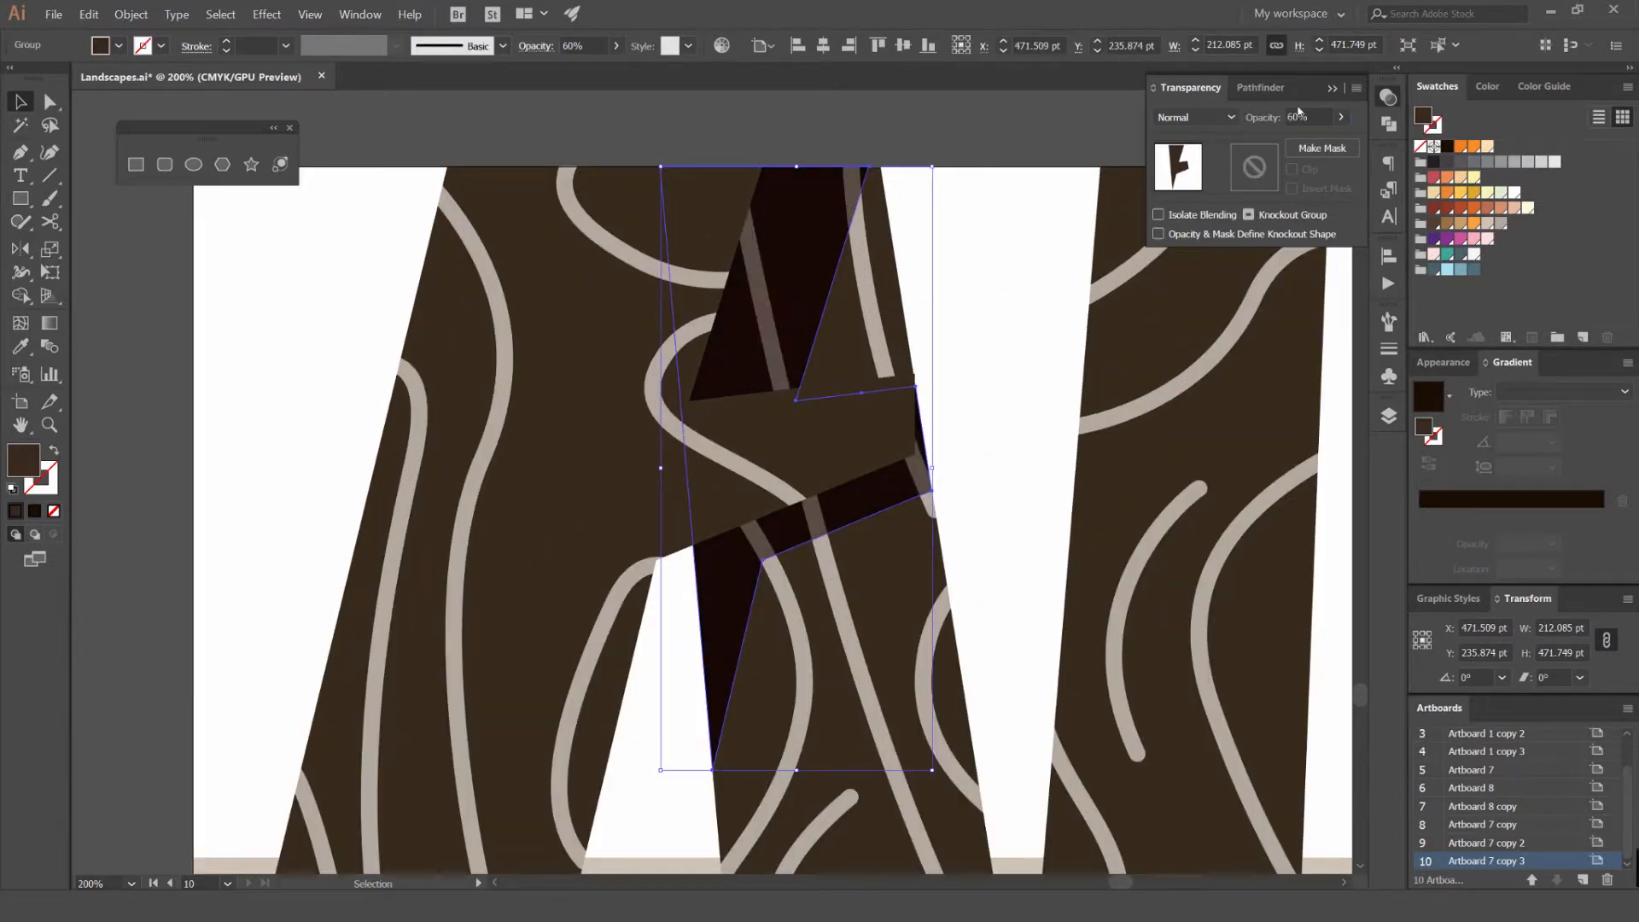
left_click(951, 227)
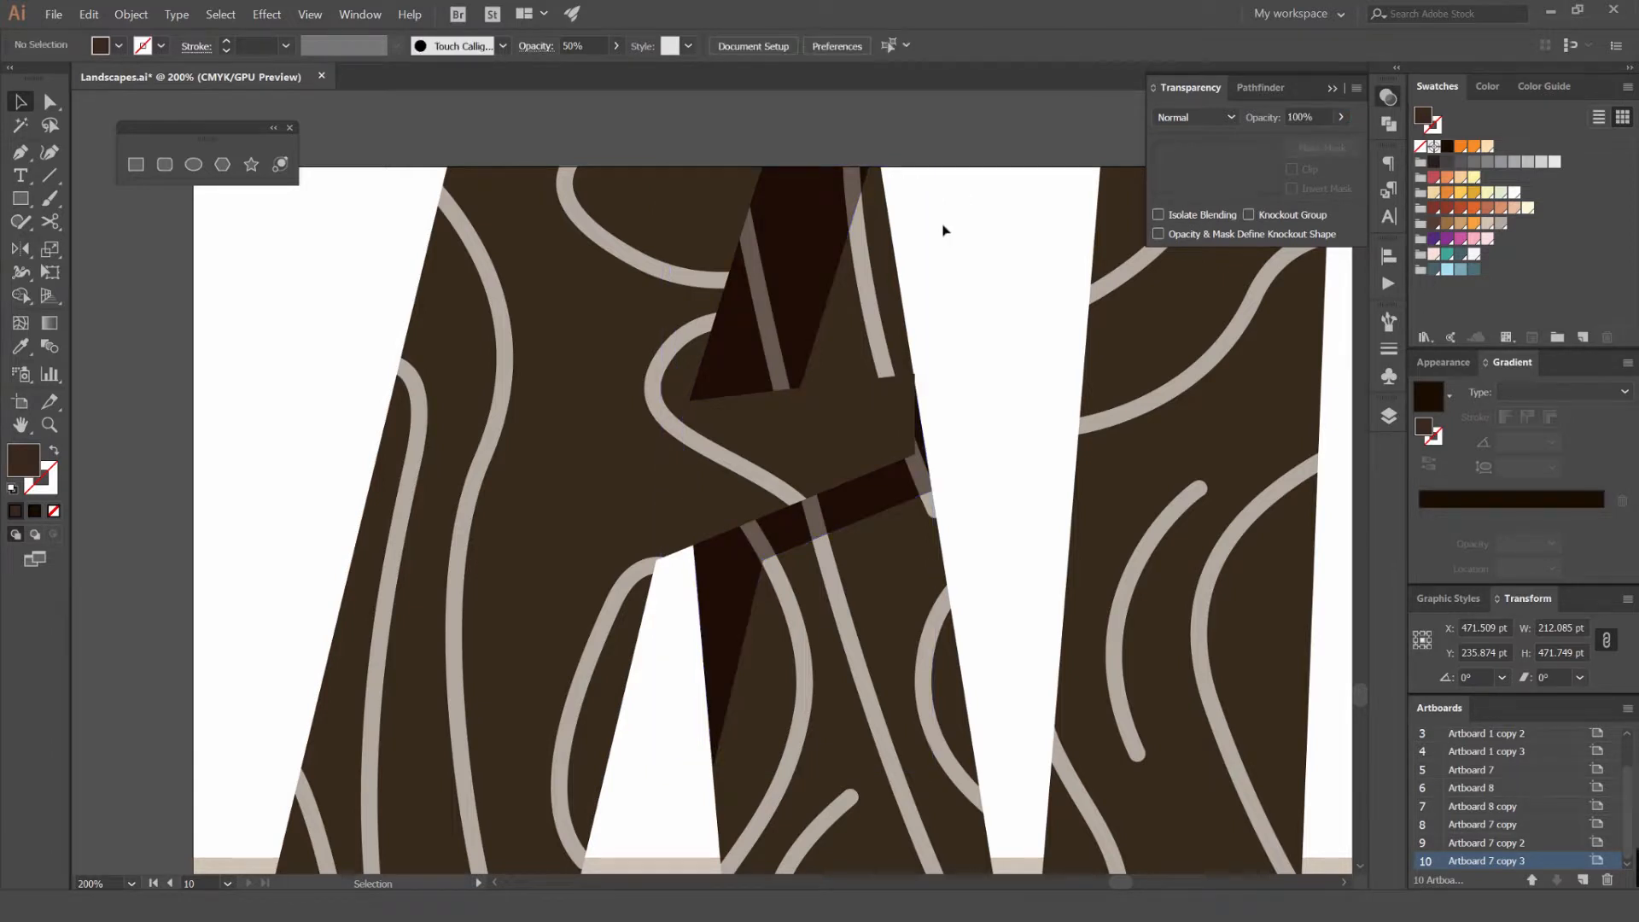
scroll(896, 248, "down", 1)
left_click_drag(669, 388, 803, 449)
key("ctrl+z")
left_click(968, 332)
scroll(969, 333, "down", 3)
left_click_drag(978, 333, 834, 291)
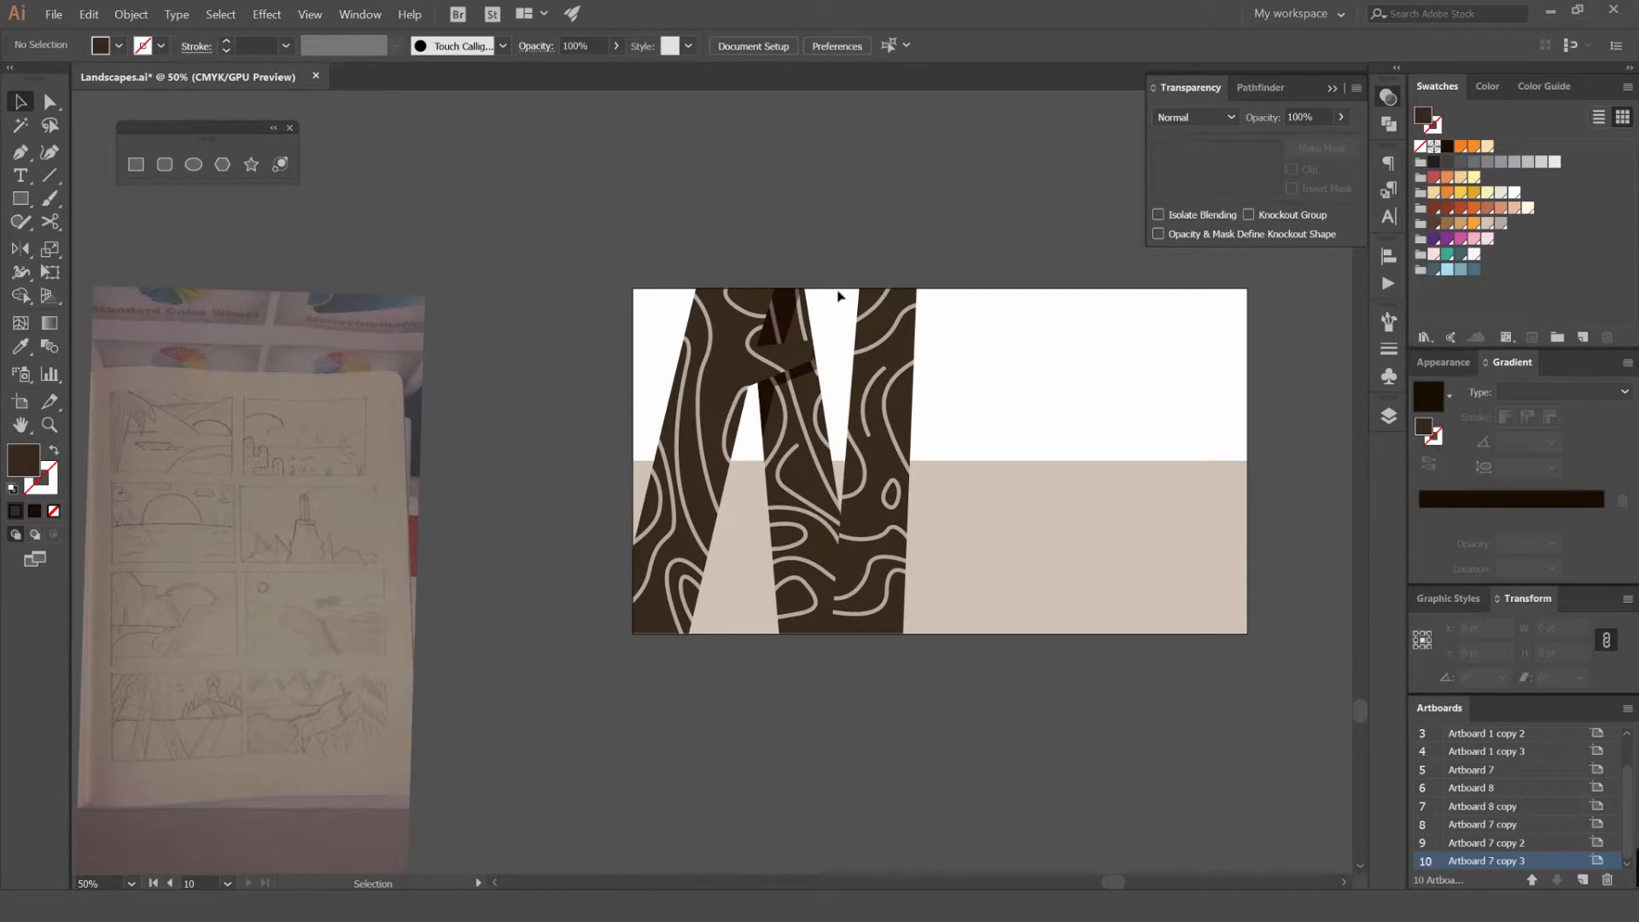
left_click_drag(1003, 267, 899, 280)
left_click_drag(975, 416, 903, 348)
scroll(959, 377, "up", 1)
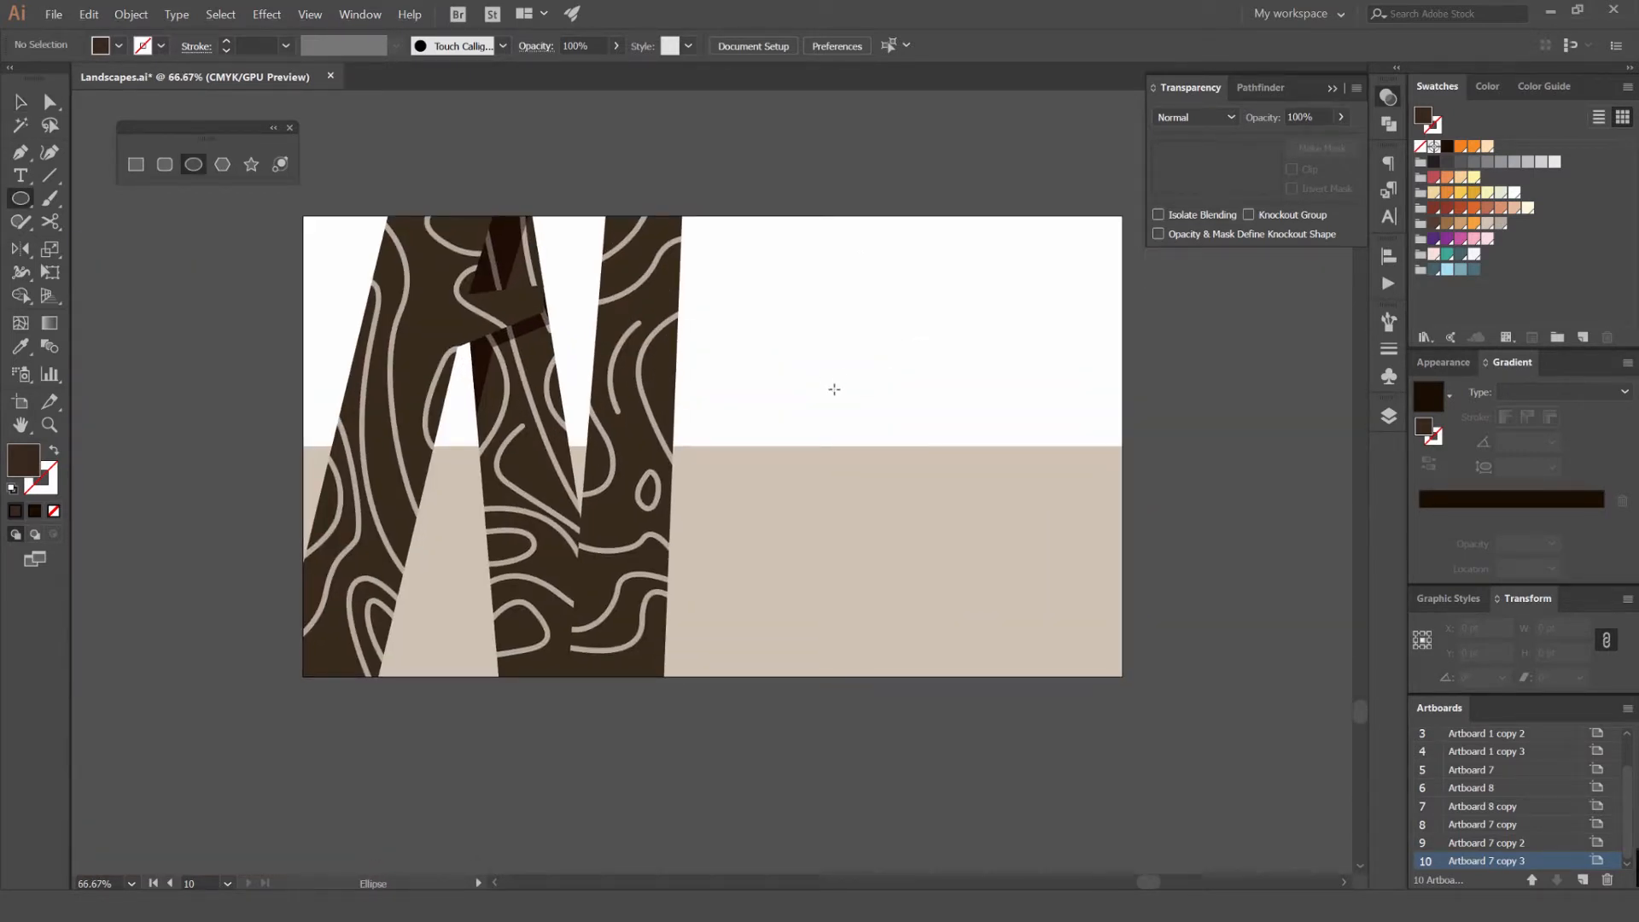
Draw an ellipse about 814 × 398 pt over the horizon at the artboard's right side and delete its lowest anchor to leave a half dome
mouse_move(960, 419)
left_mouse_down()
mouse_move(1134, 475)
mouse_move(1123, 502)
left_mouse_up()
key("a")
left_click(1151, 413)
left_click(960, 496, "alt")
scroll(959, 499, "up", 4)
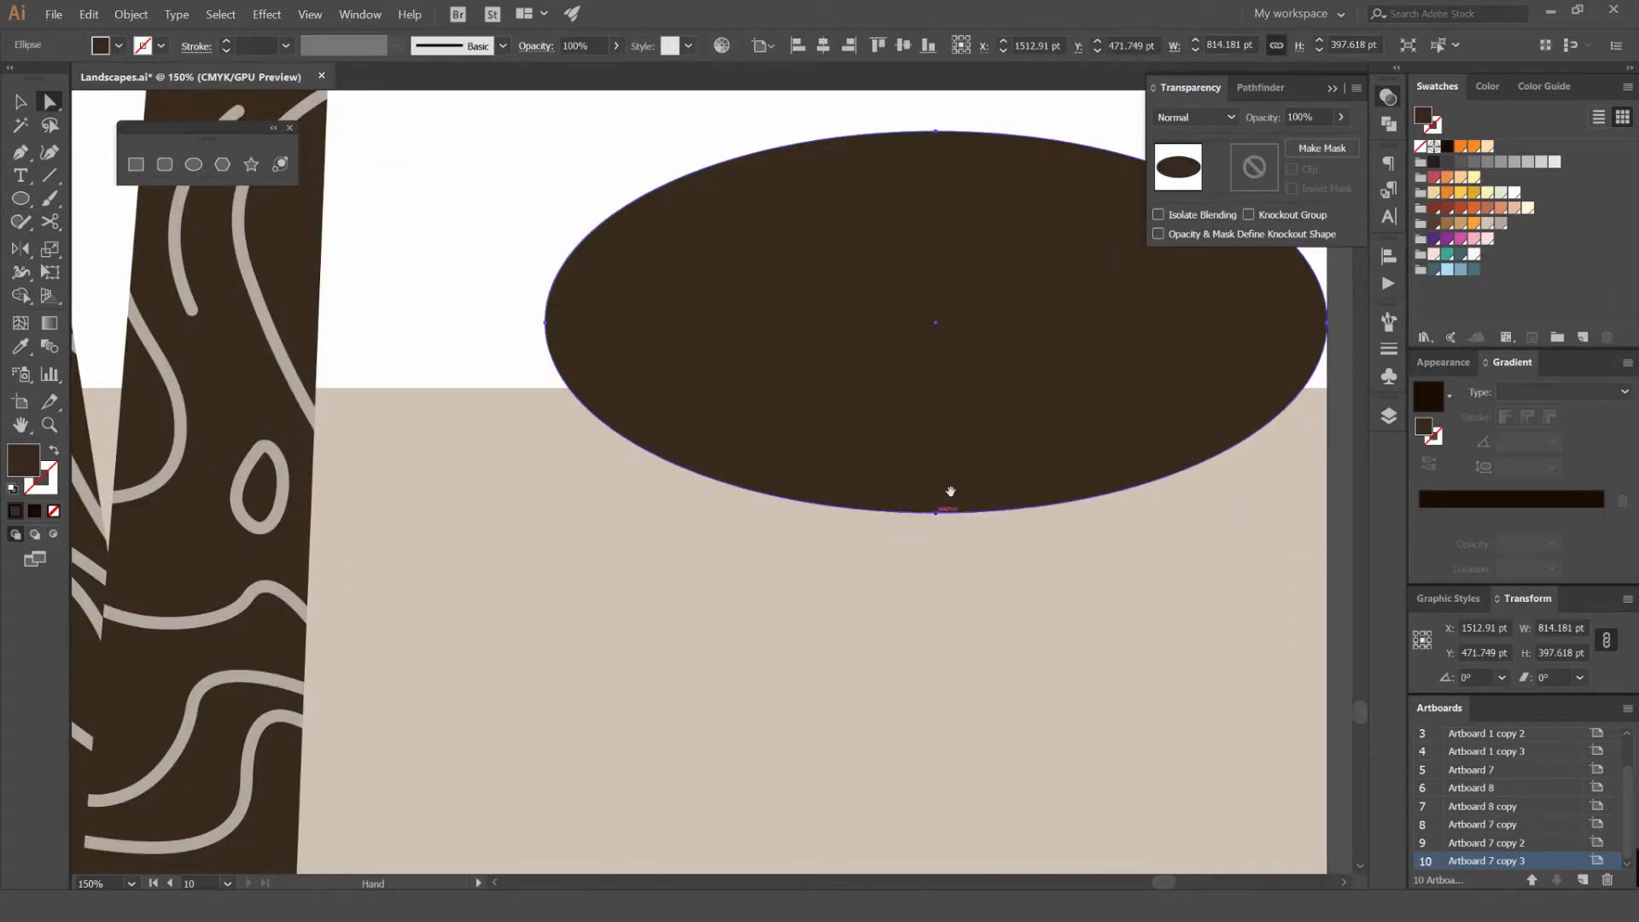
left_click(815, 491)
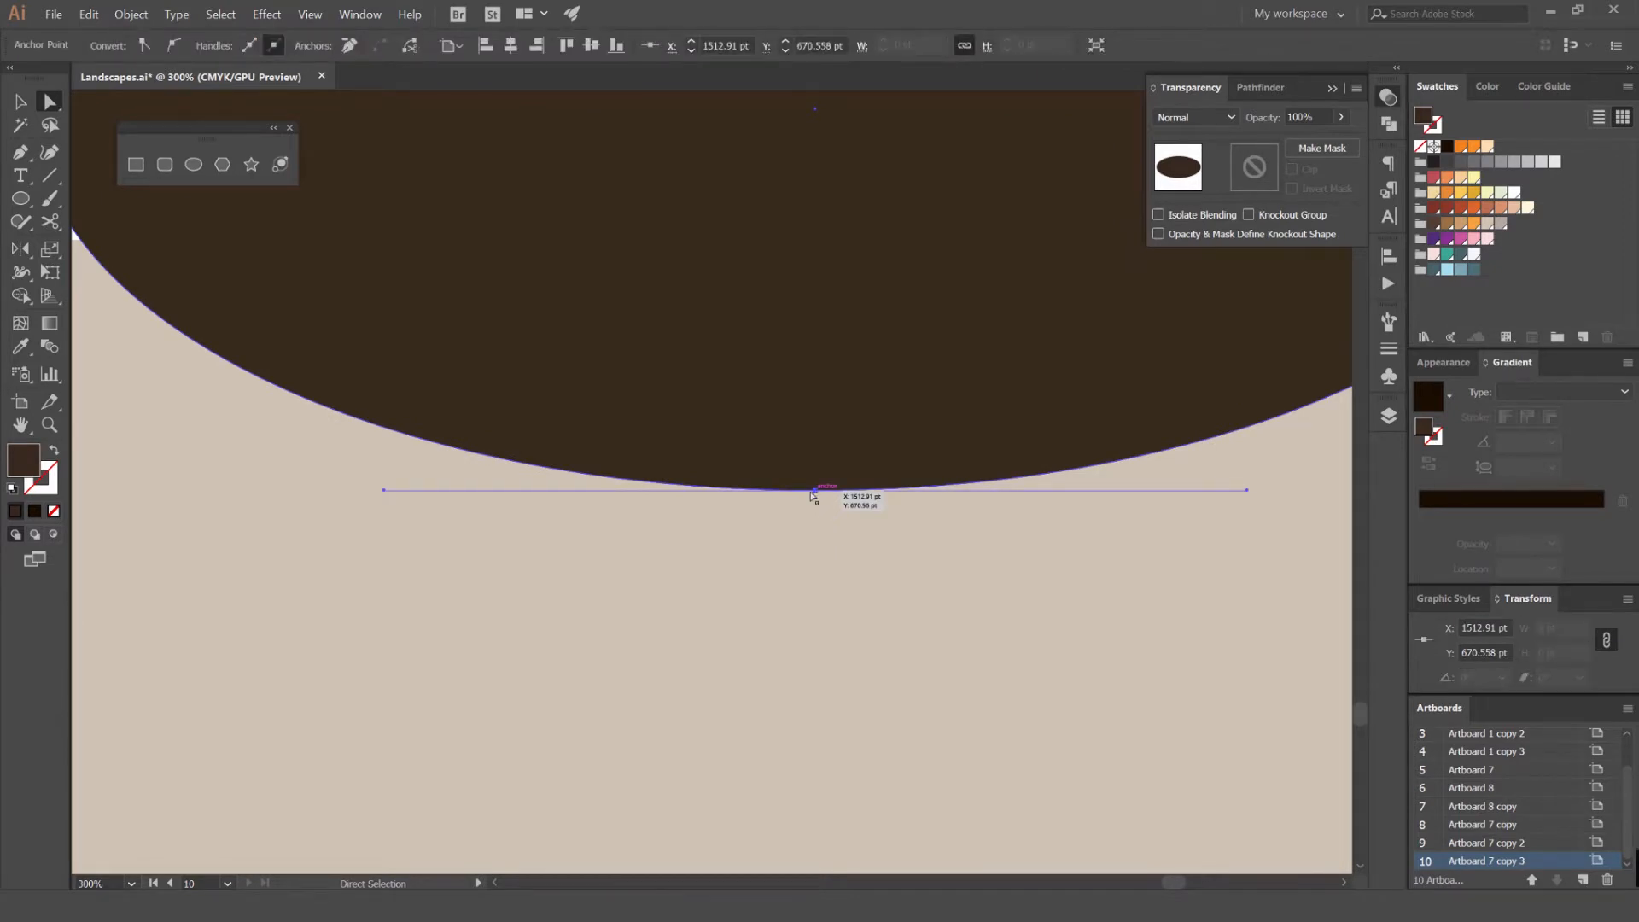
key("Delete")
Join the half dome's two base corner points so its flat base is closed
scroll(812, 493, "down", 4)
key("v")
left_click(890, 345)
scroll(890, 344, "up", 2)
left_click(357, 459)
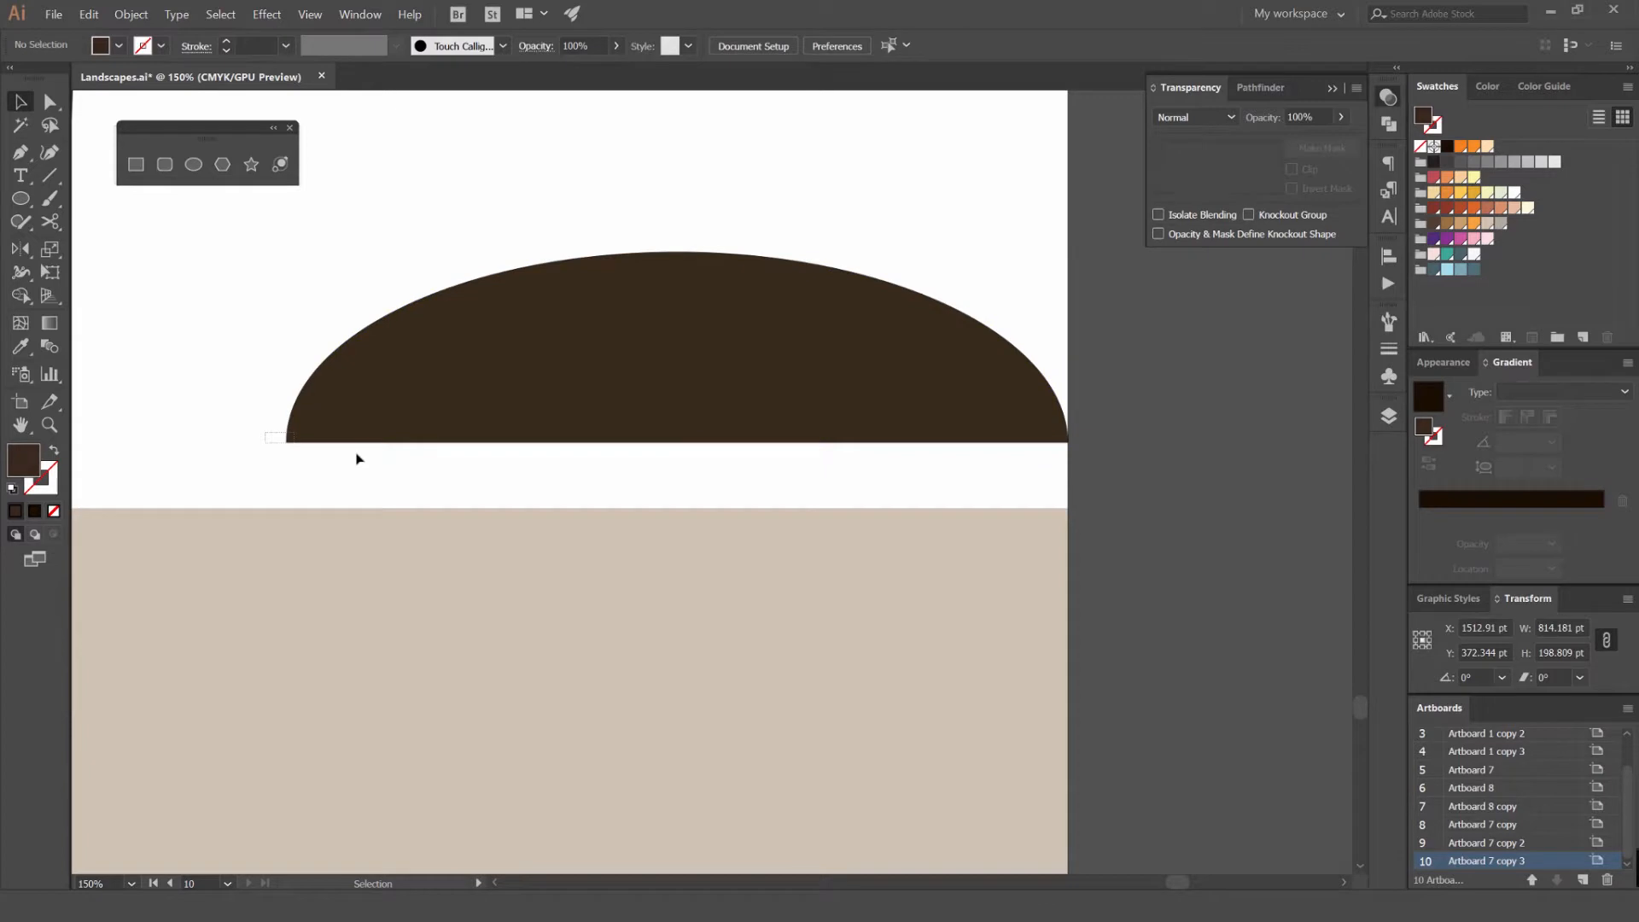
left_click(1041, 444)
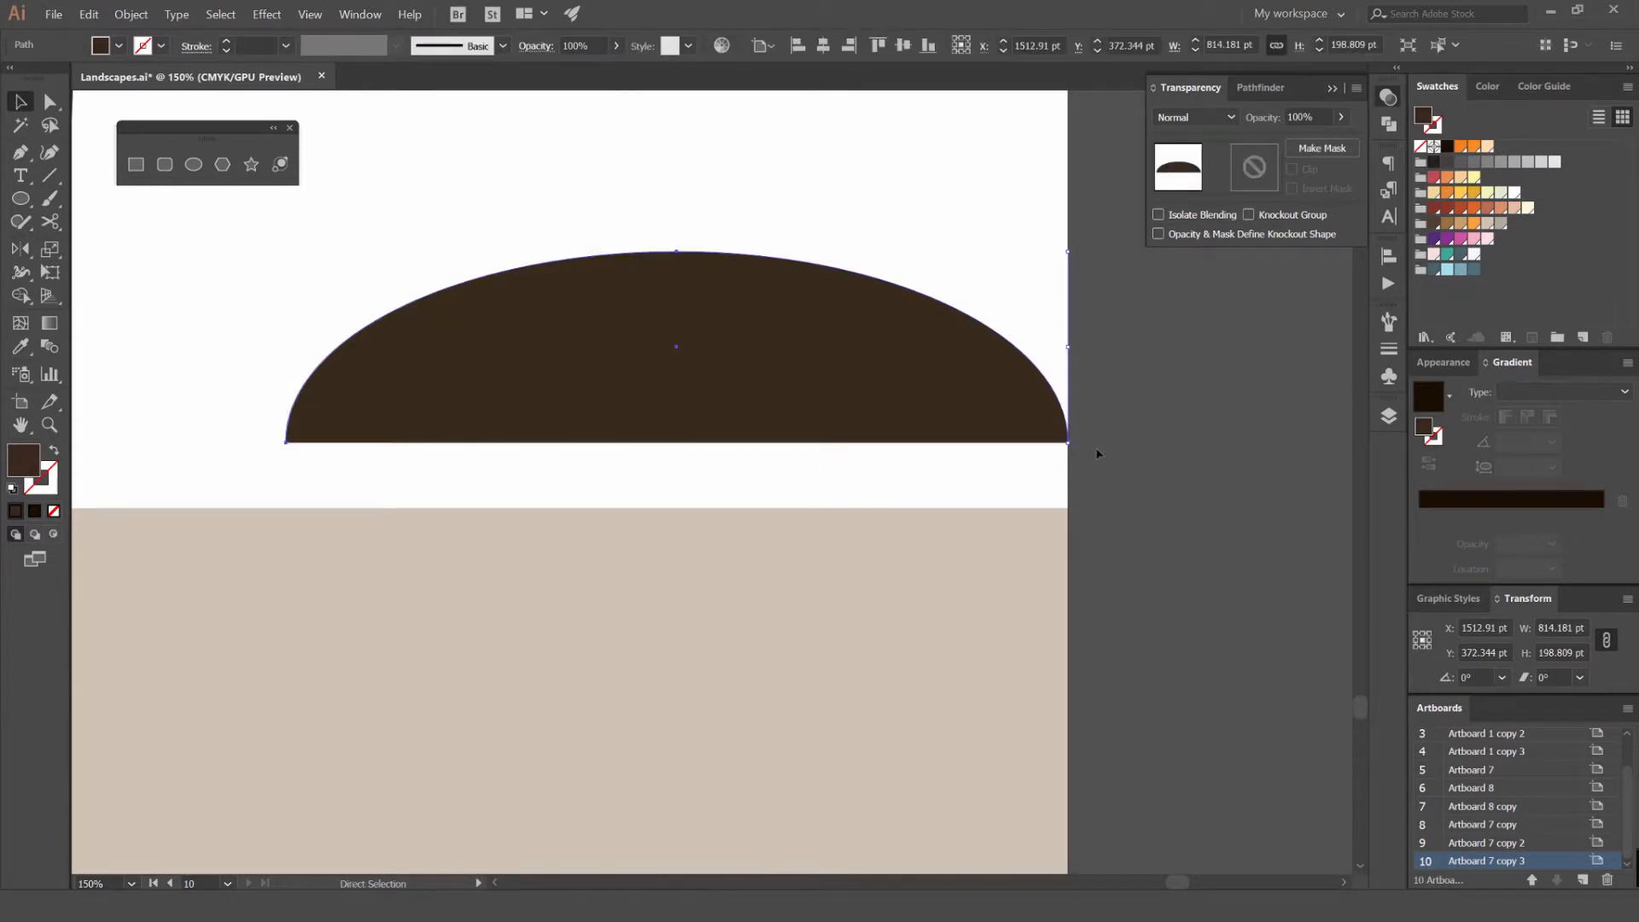
left_click(1113, 380)
mouse_move(819, 373)
left_mouse_down()
mouse_move(818, 420)
mouse_move(891, 419)
mouse_move(962, 331)
left_mouse_up()
left_click(1109, 378)
scroll(1102, 380, "down", 2)
key("shift+x")
left_click(1051, 376)
scroll(1024, 373, "up", 4)
scroll(902, 326, "down", 2)
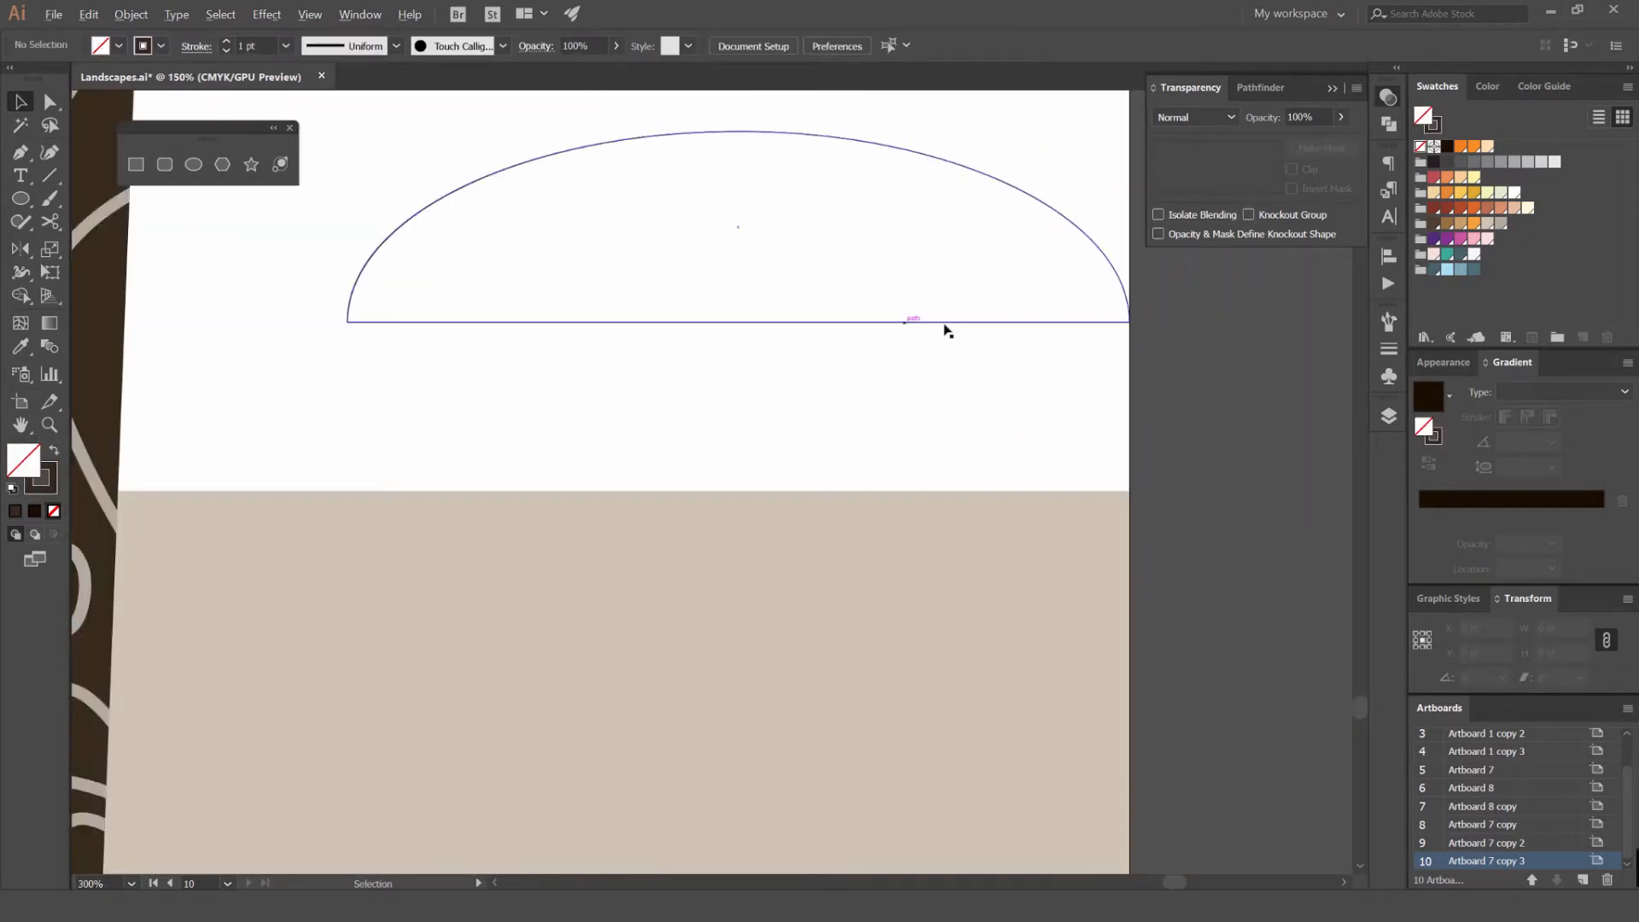
left_click(944, 322)
key("shift+x")
Move the half dome straight down so its base rests on the ground's upper edge, and fill it with tan brown
left_click_drag(1072, 322, 1072, 490)
scroll(1142, 343, "down", 1)
scroll(1142, 342, "down", 1)
left_click(1101, 351)
left_click_drag(1069, 373, 973, 373)
key("ctrl+z")
left_click(1470, 225)
left_click(1139, 355)
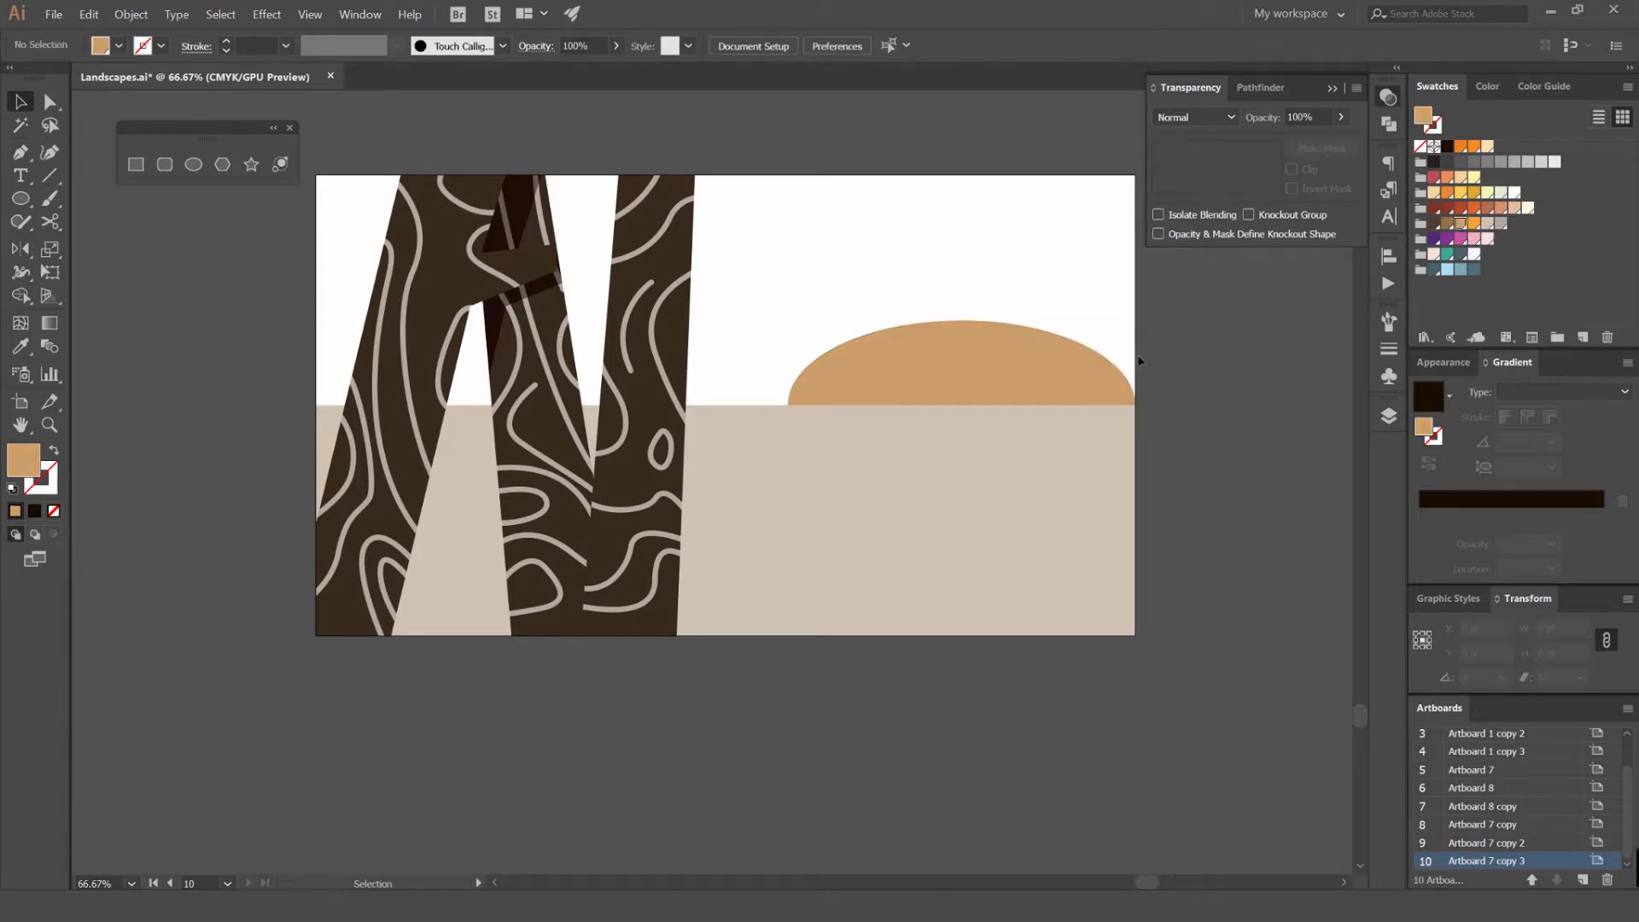
Duplicate the half dome twice along the horizon to the artboard's left edge, placing the copies behind the tree trunks
left_click_drag(968, 378, 816, 370)
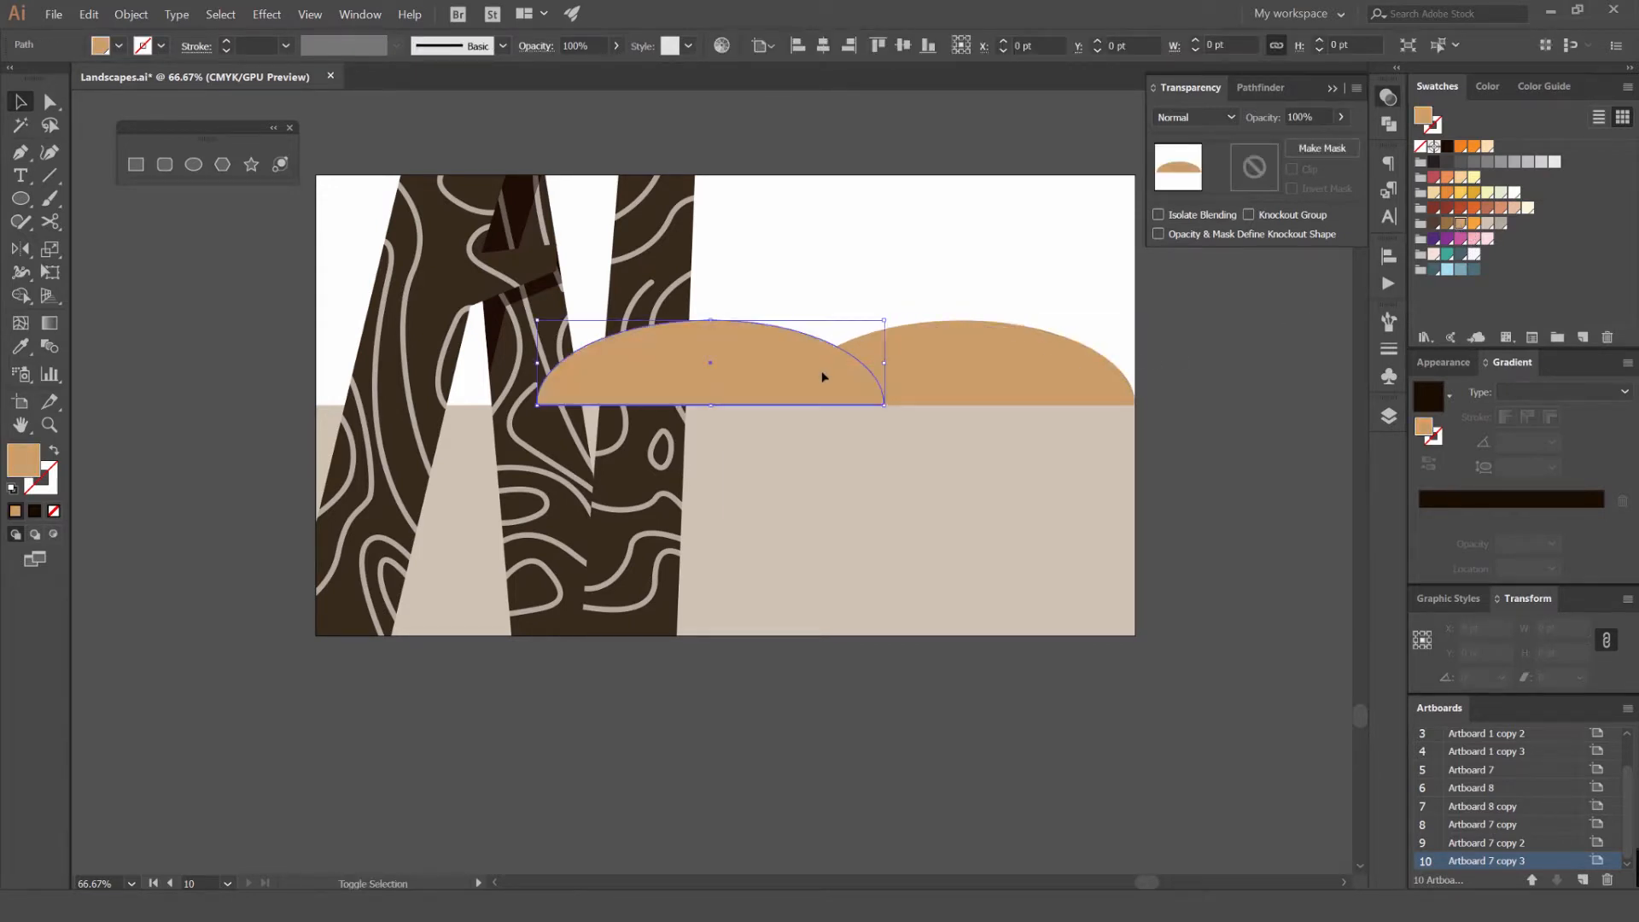
key("ctrl+shift+bracketleft")
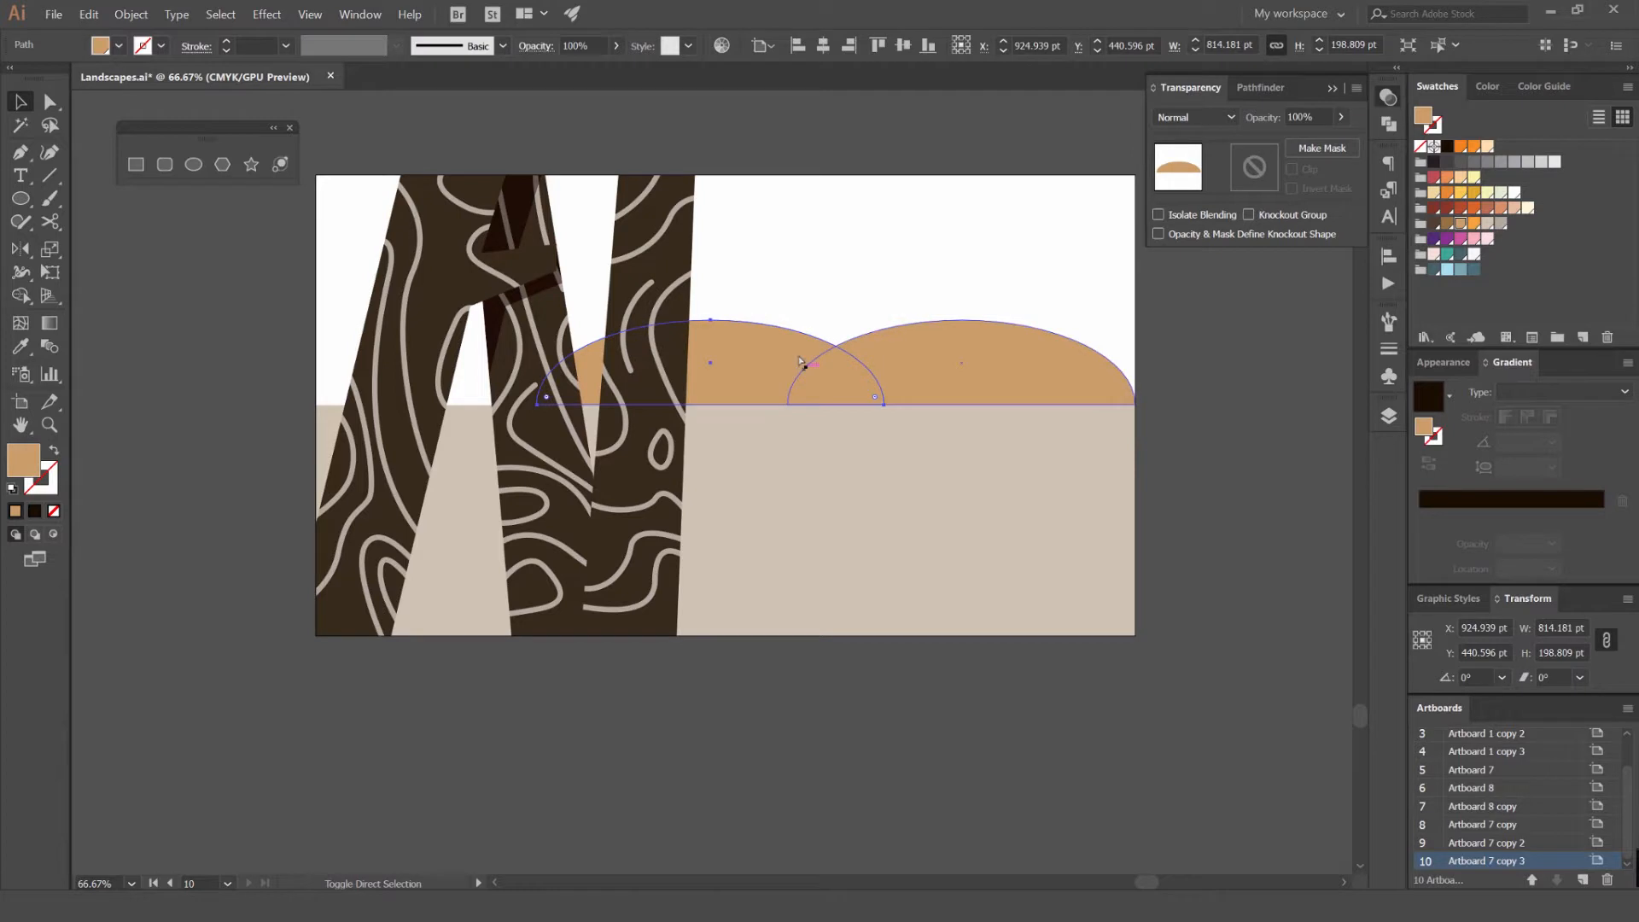
key("ctrl+shift+a")
left_click_drag(779, 350, 241, 362)
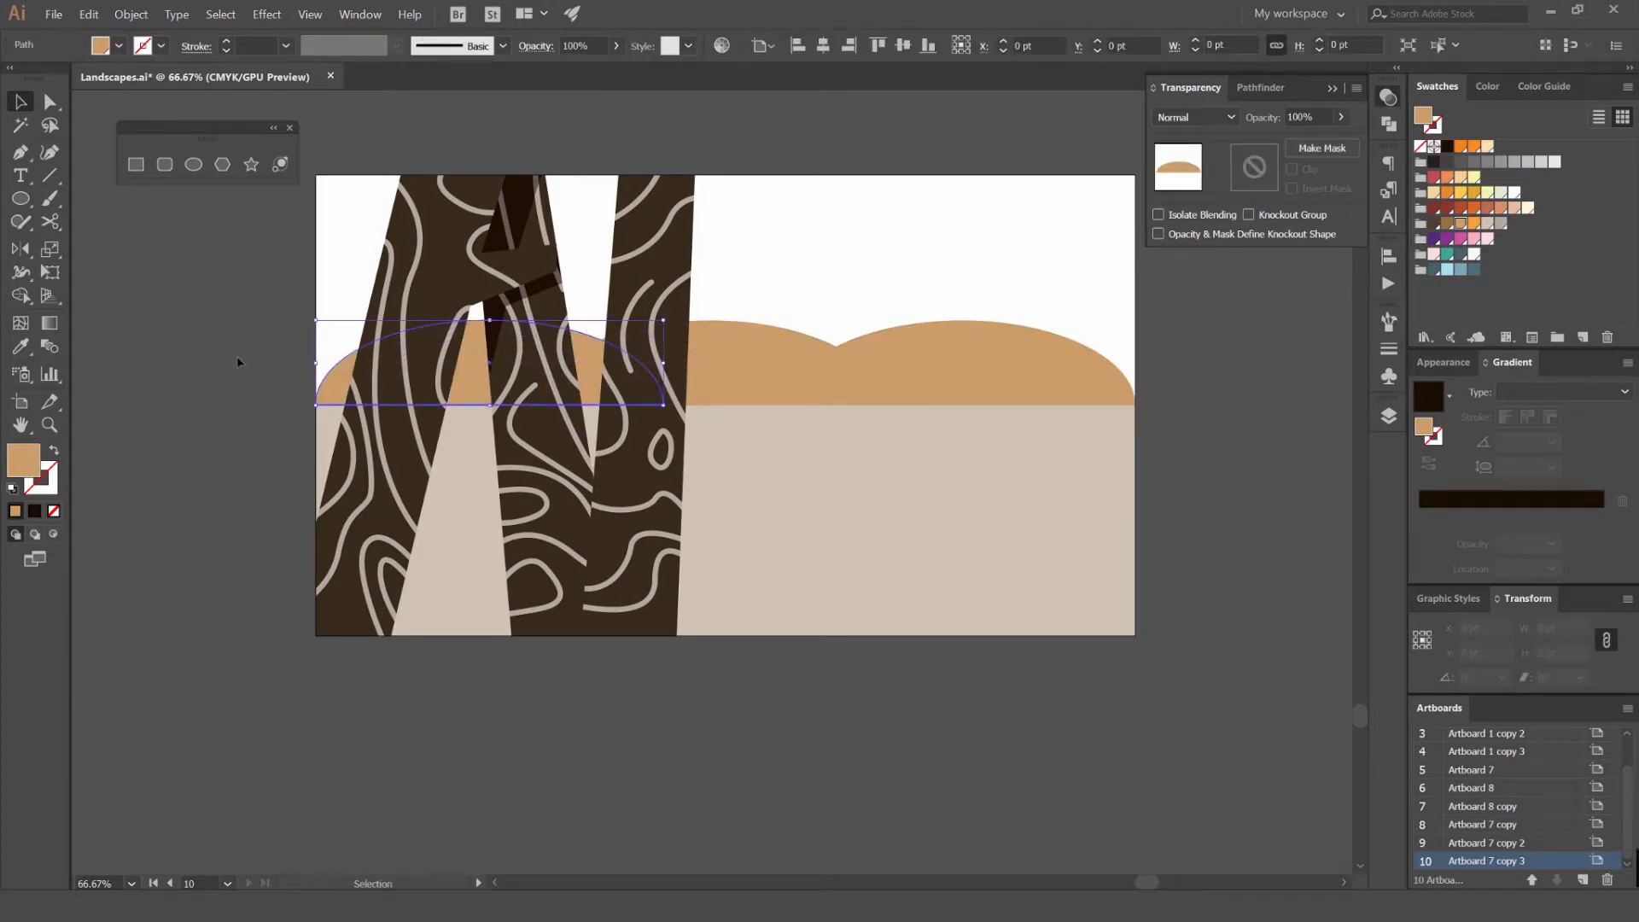
key("ctrl+minus")
key("ctrl+minus")
key("ctrl+plus")
key("ctrl+plus")
key("ctrl+plus")
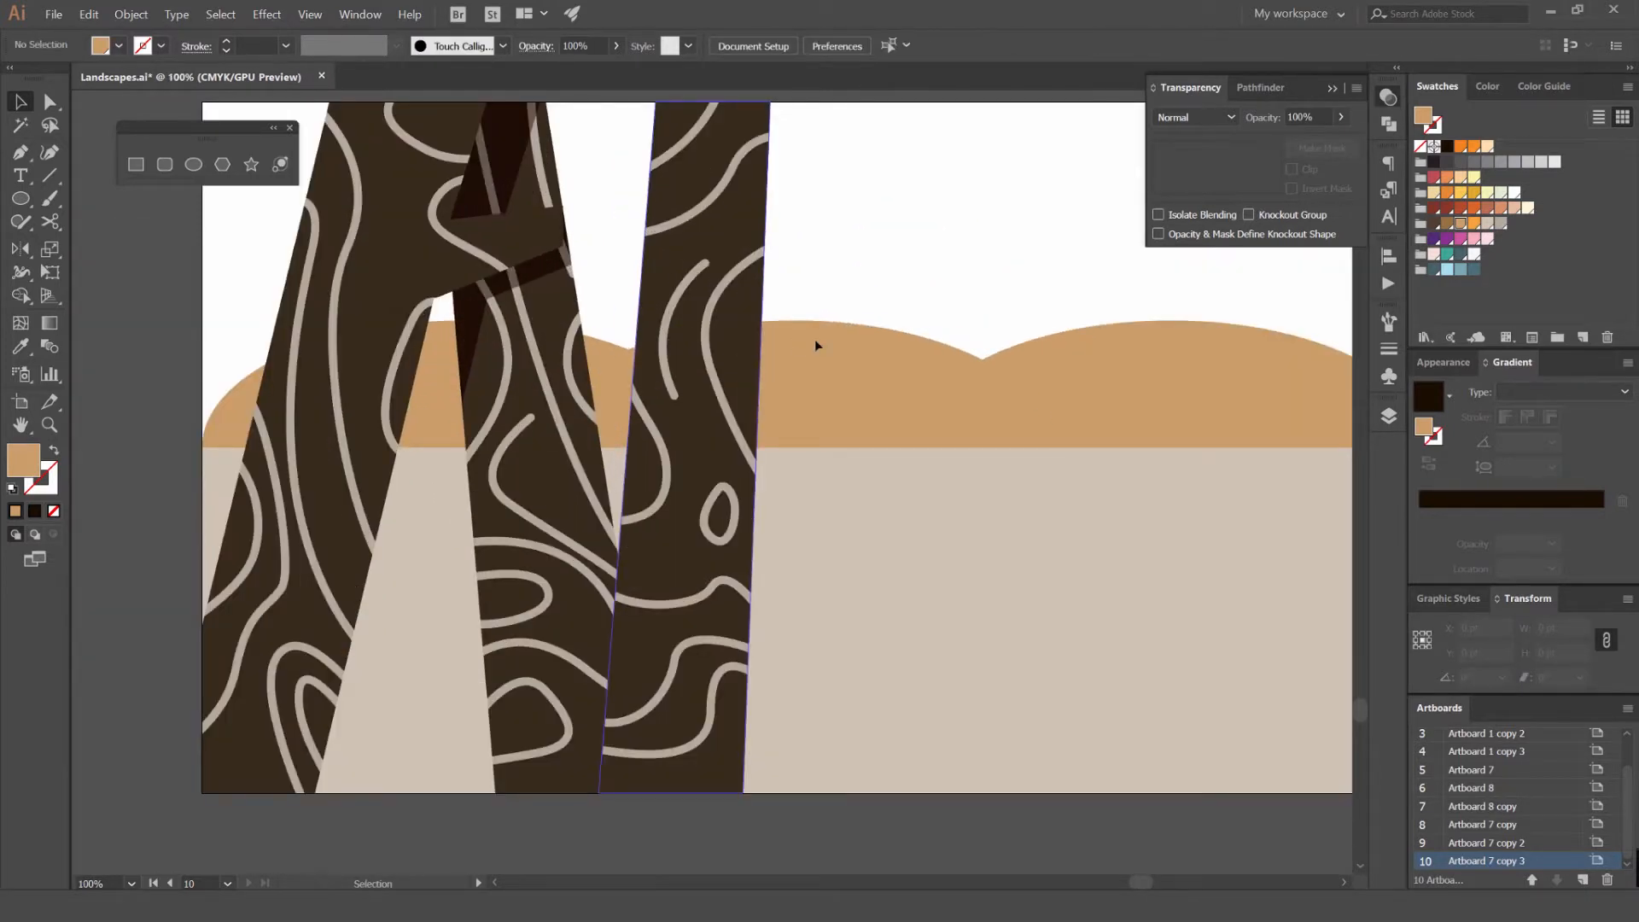
Scale the middle hill down to about 742 × 181 pt and lower its top anchor to flatten it
left_click(717, 350)
left_click_drag(1050, 320, 977, 331)
left_click(1002, 281)
left_click(239, 403)
key("a")
left_click(779, 348)
left_click_drag(744, 337, 746, 367)
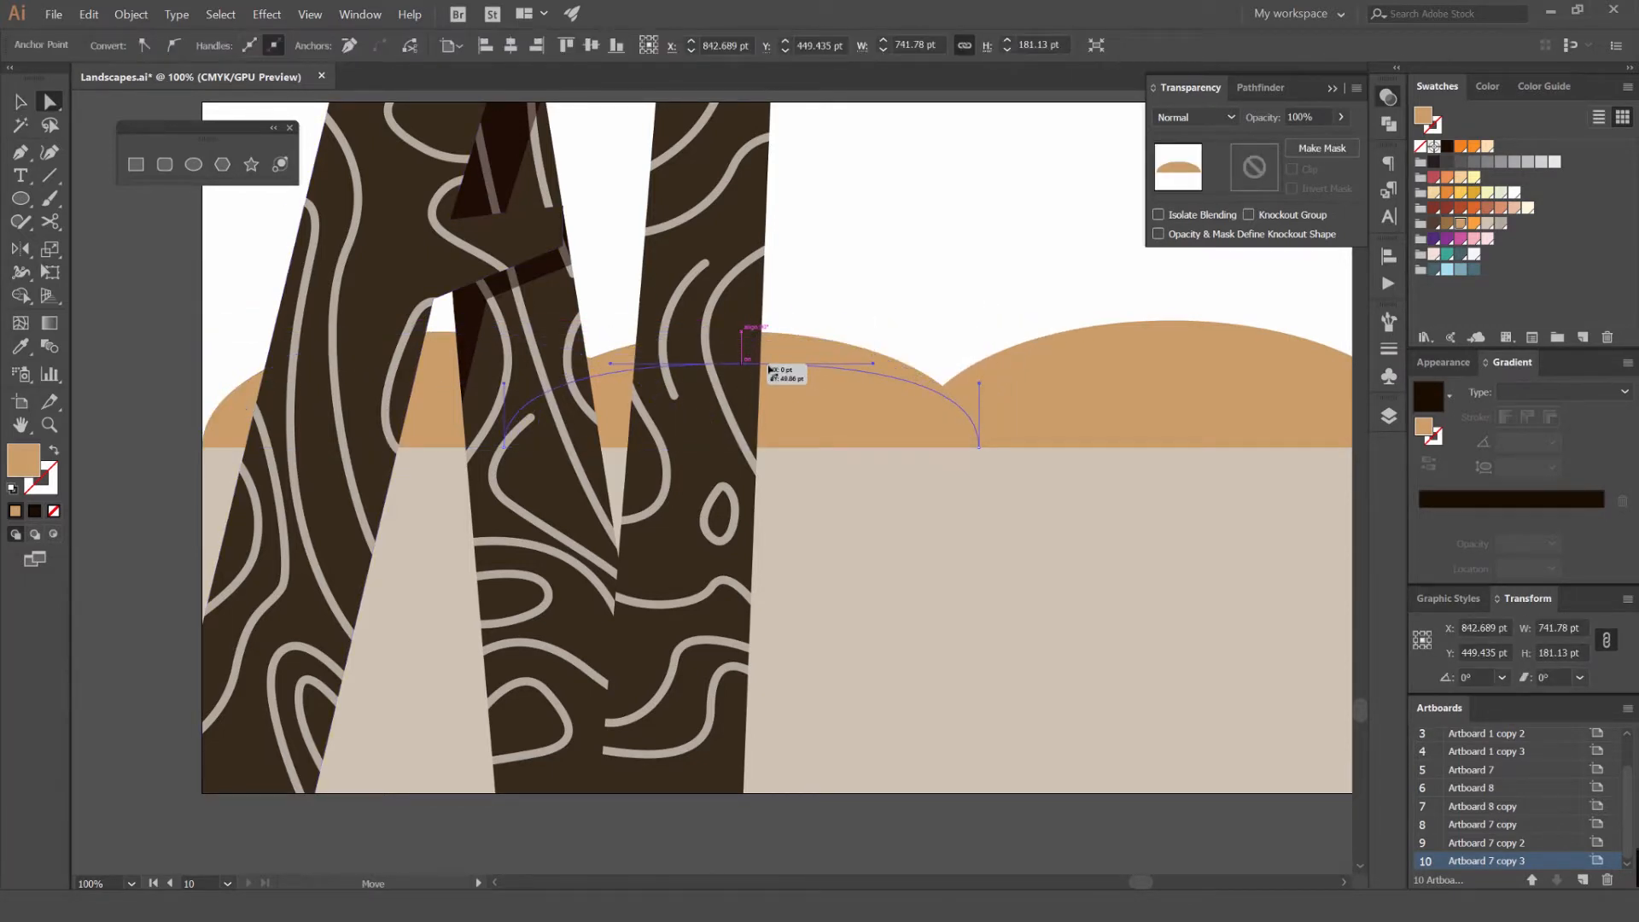
left_click(771, 329)
Move the left hill's top anchor up and to the left, and tilt its handle for an uneven slope
left_click(437, 384)
left_click_drag(438, 330, 401, 292)
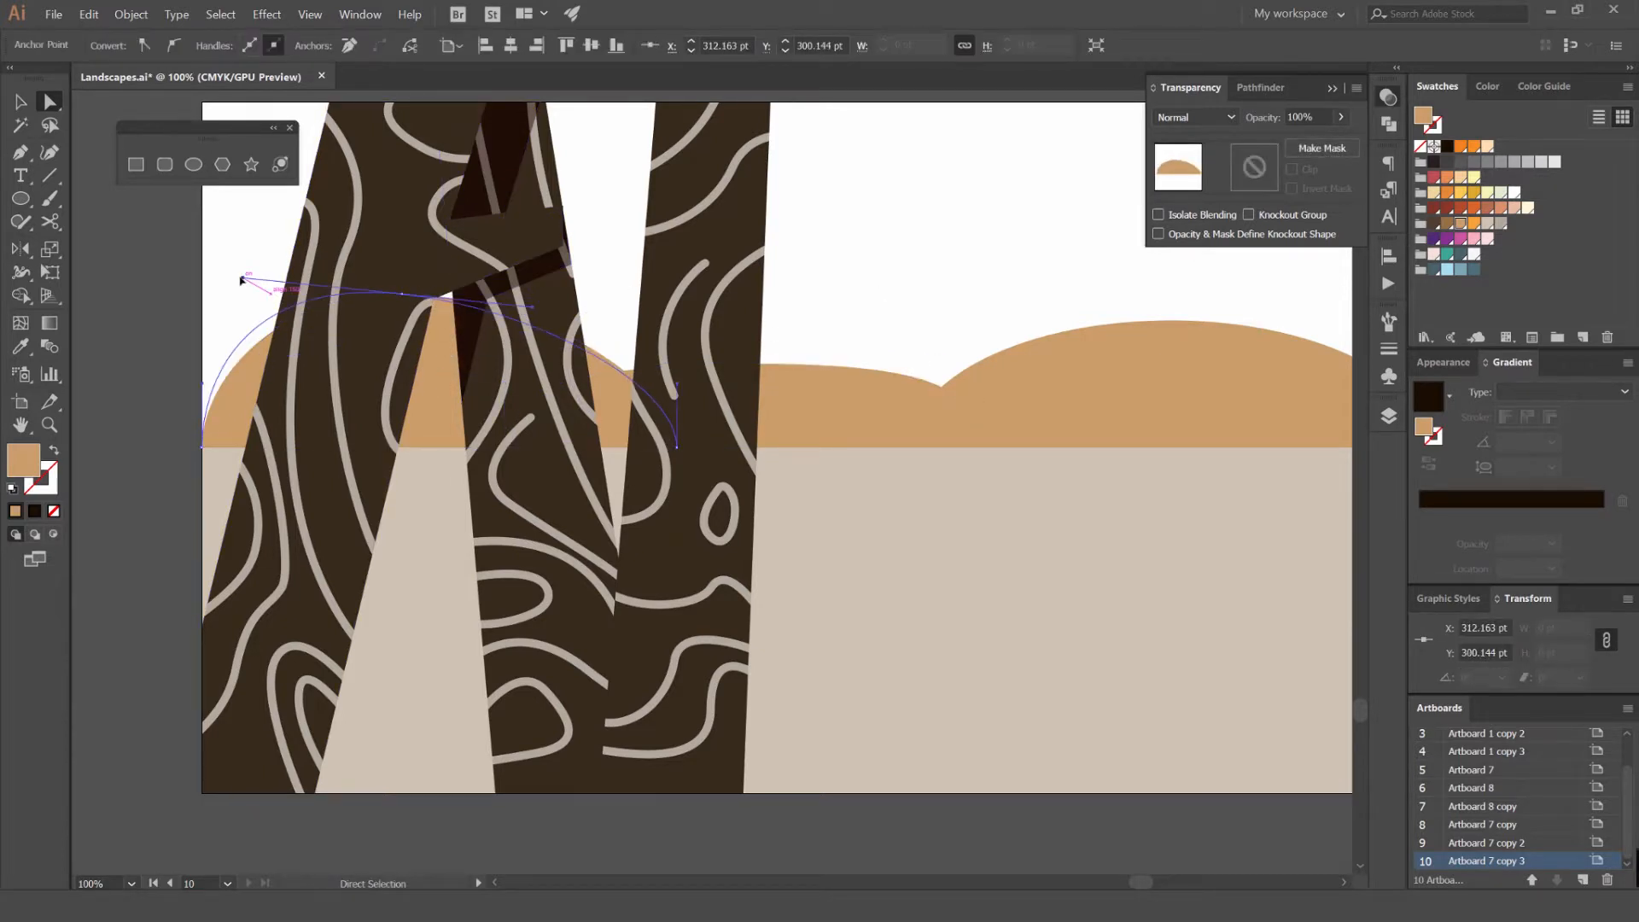
left_click(137, 344)
scroll(137, 344, "down", 2)
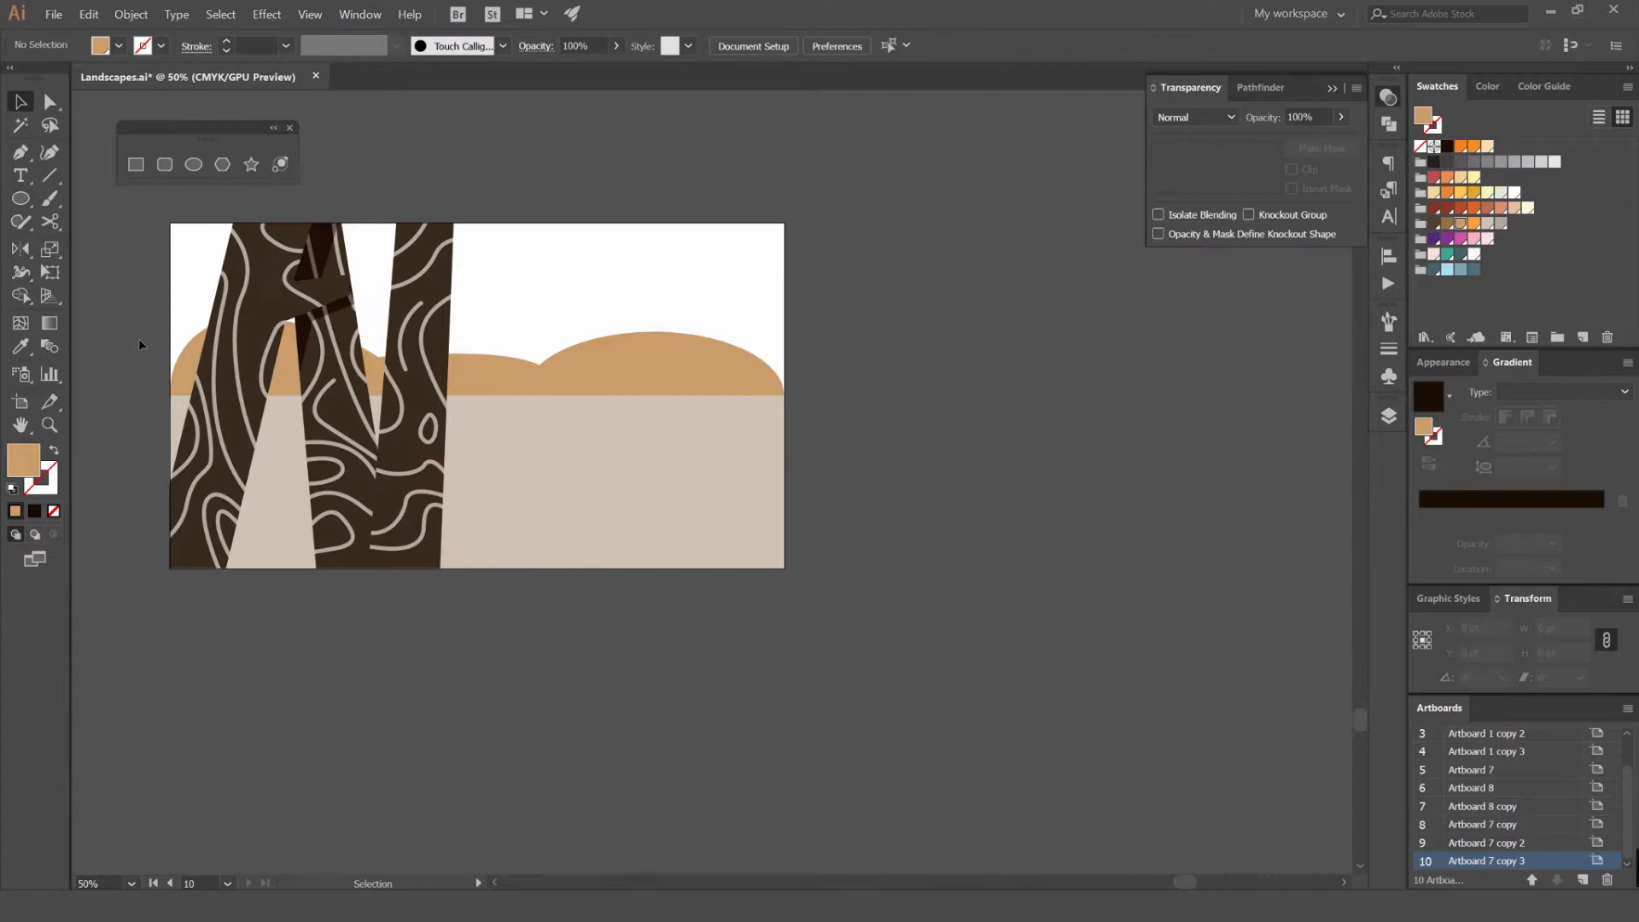
Draw a triangle about 382 × 331 pt above the right hill with the Star tool
left_click_drag(757, 297, 964, 297)
scroll(950, 314, "up", 1)
left_click_drag(858, 315, 792, 321)
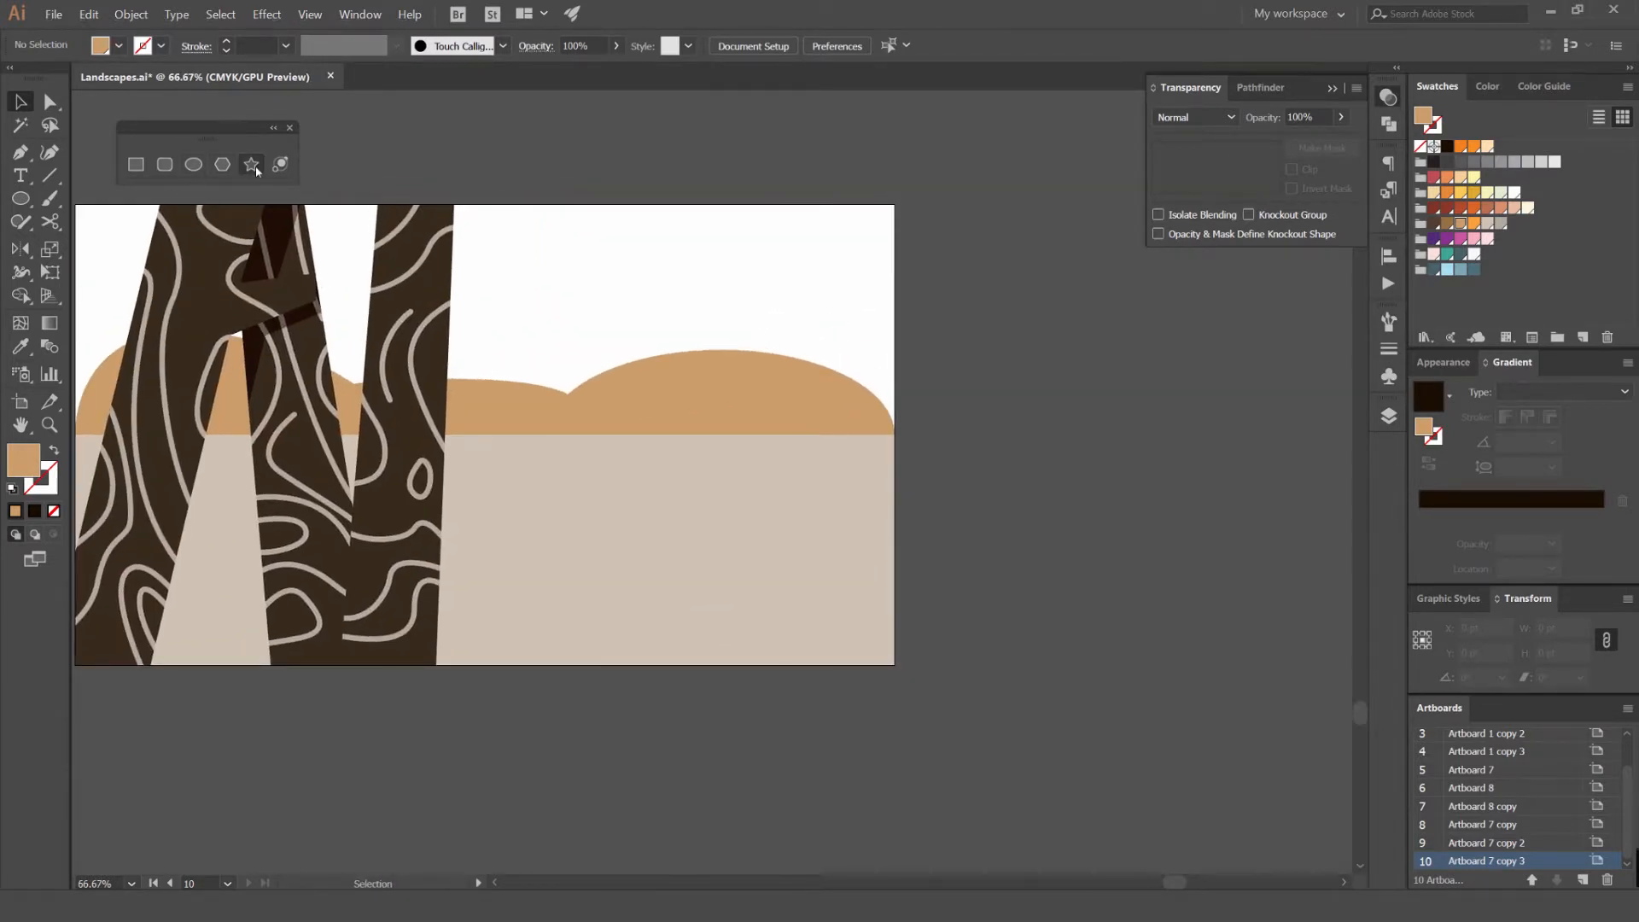
mouse_move(838, 337)
left_mouse_down()
mouse_move(879, 380)
mouse_move(920, 389)
left_mouse_up()
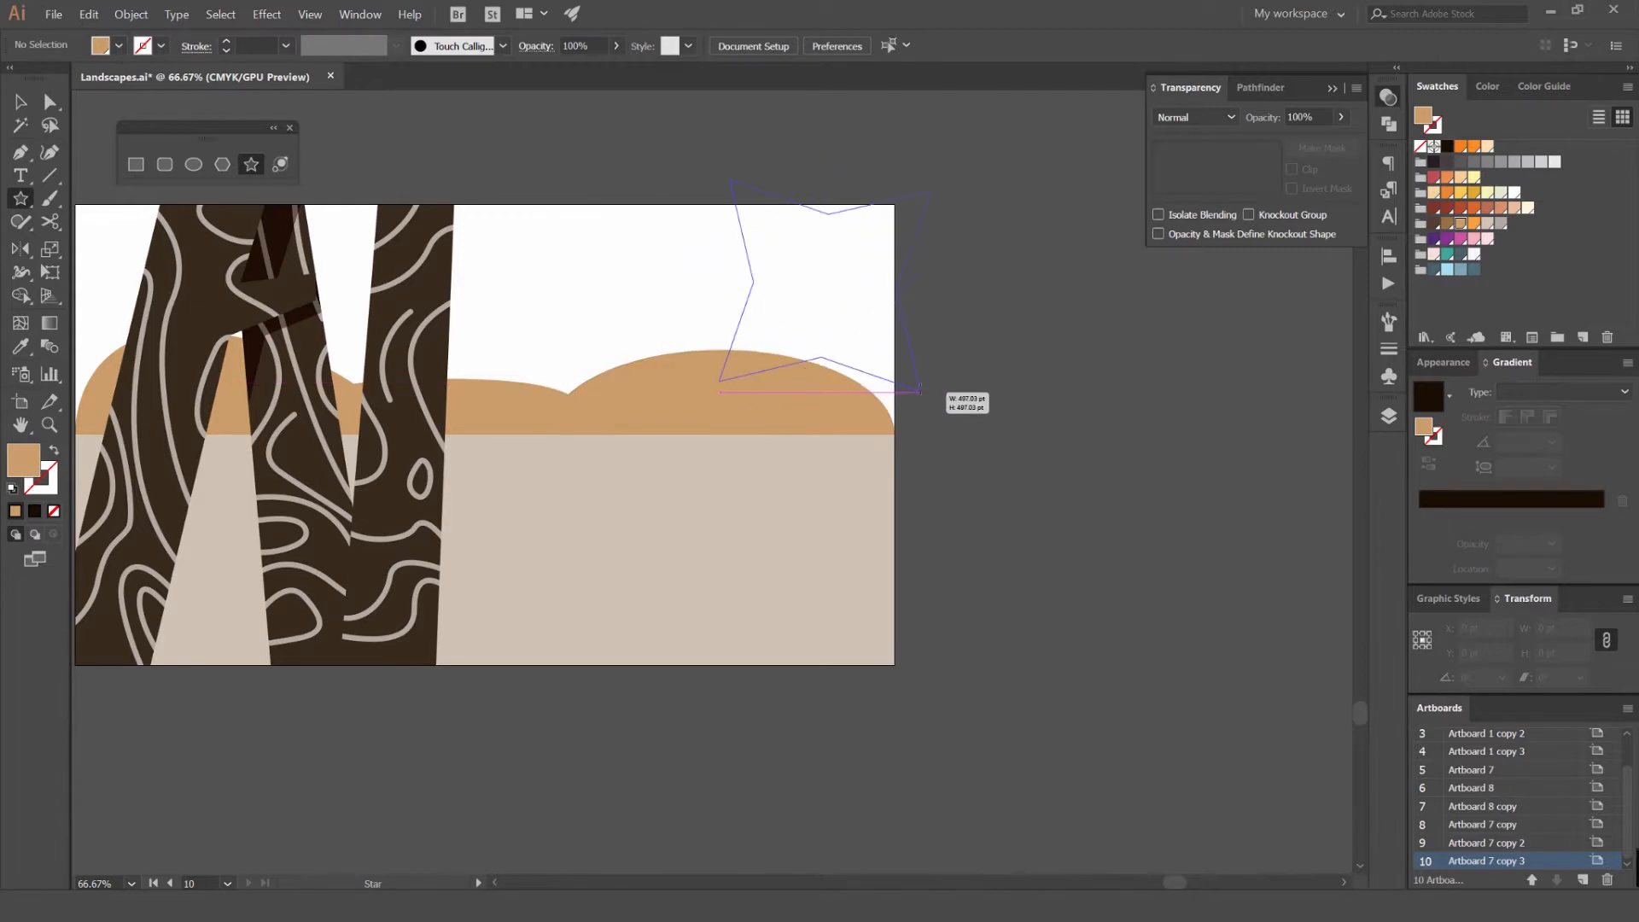
left_click_drag(920, 384, 902, 302)
key("v")
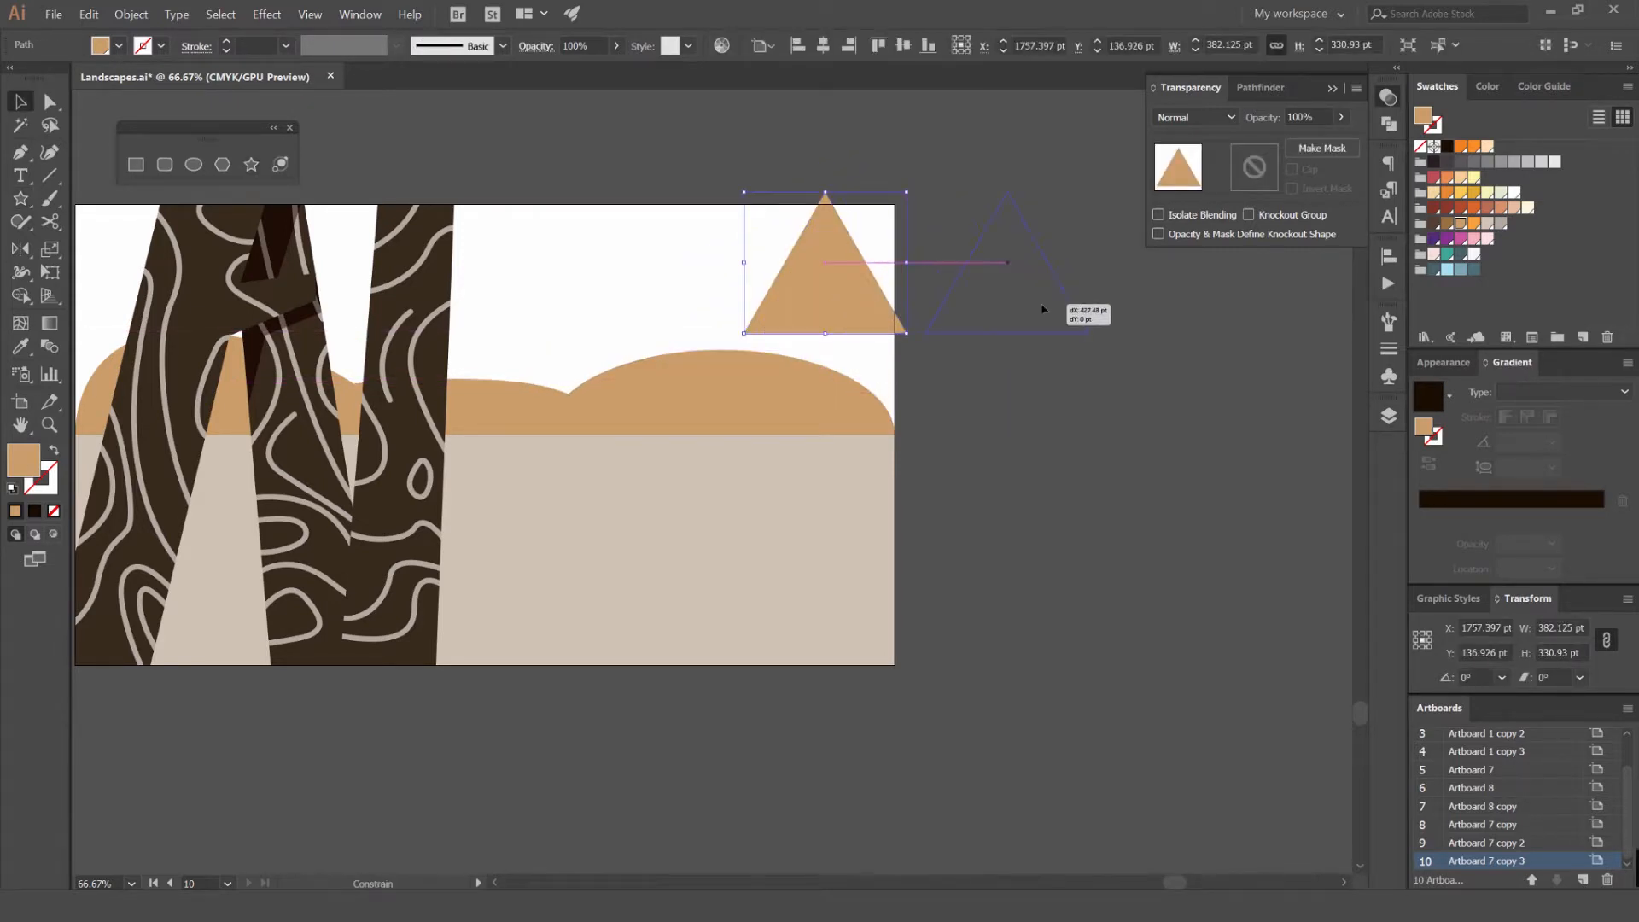
Narrow the triangle to about 227 pt wide, fill it with orange and place it over the right hill
left_click_drag(1042, 309, 1043, 309)
scroll(1096, 242, "up", 2)
left_click_drag(1096, 226, 746, 369)
left_click(991, 281)
scroll(991, 280, "down", 2)
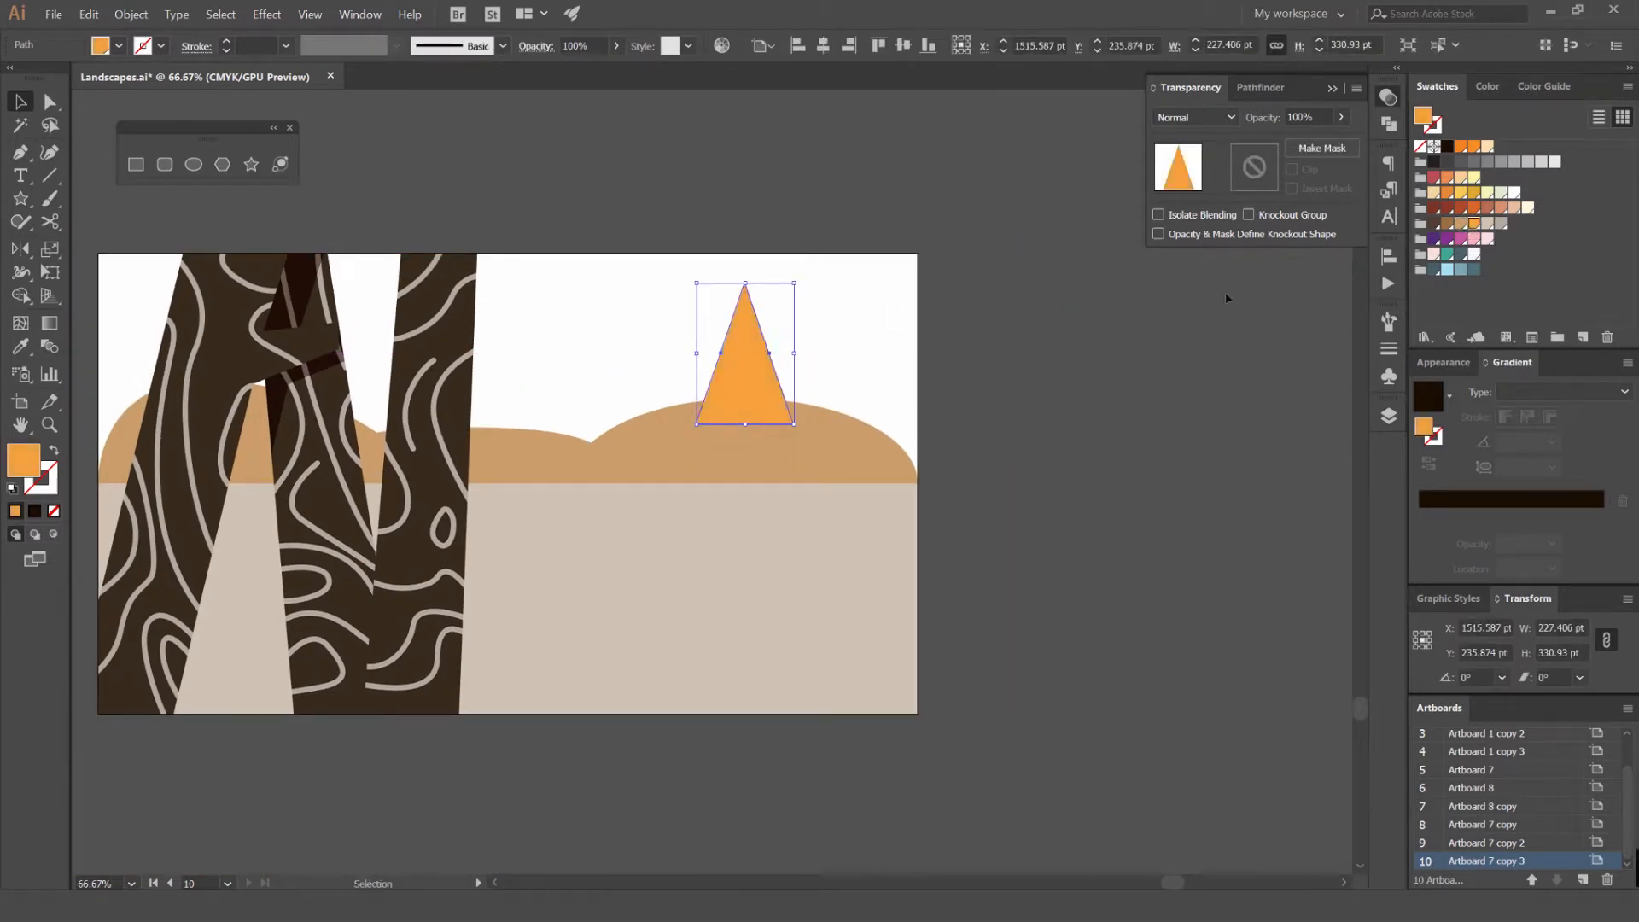
Scale the triangle down to about 121 × 176 pt at the right hill's left foot and fill it with the hills' tan brown
scroll(733, 390, "up", 1)
left_click_drag(774, 343, 630, 369)
left_click_drag(678, 256, 610, 354)
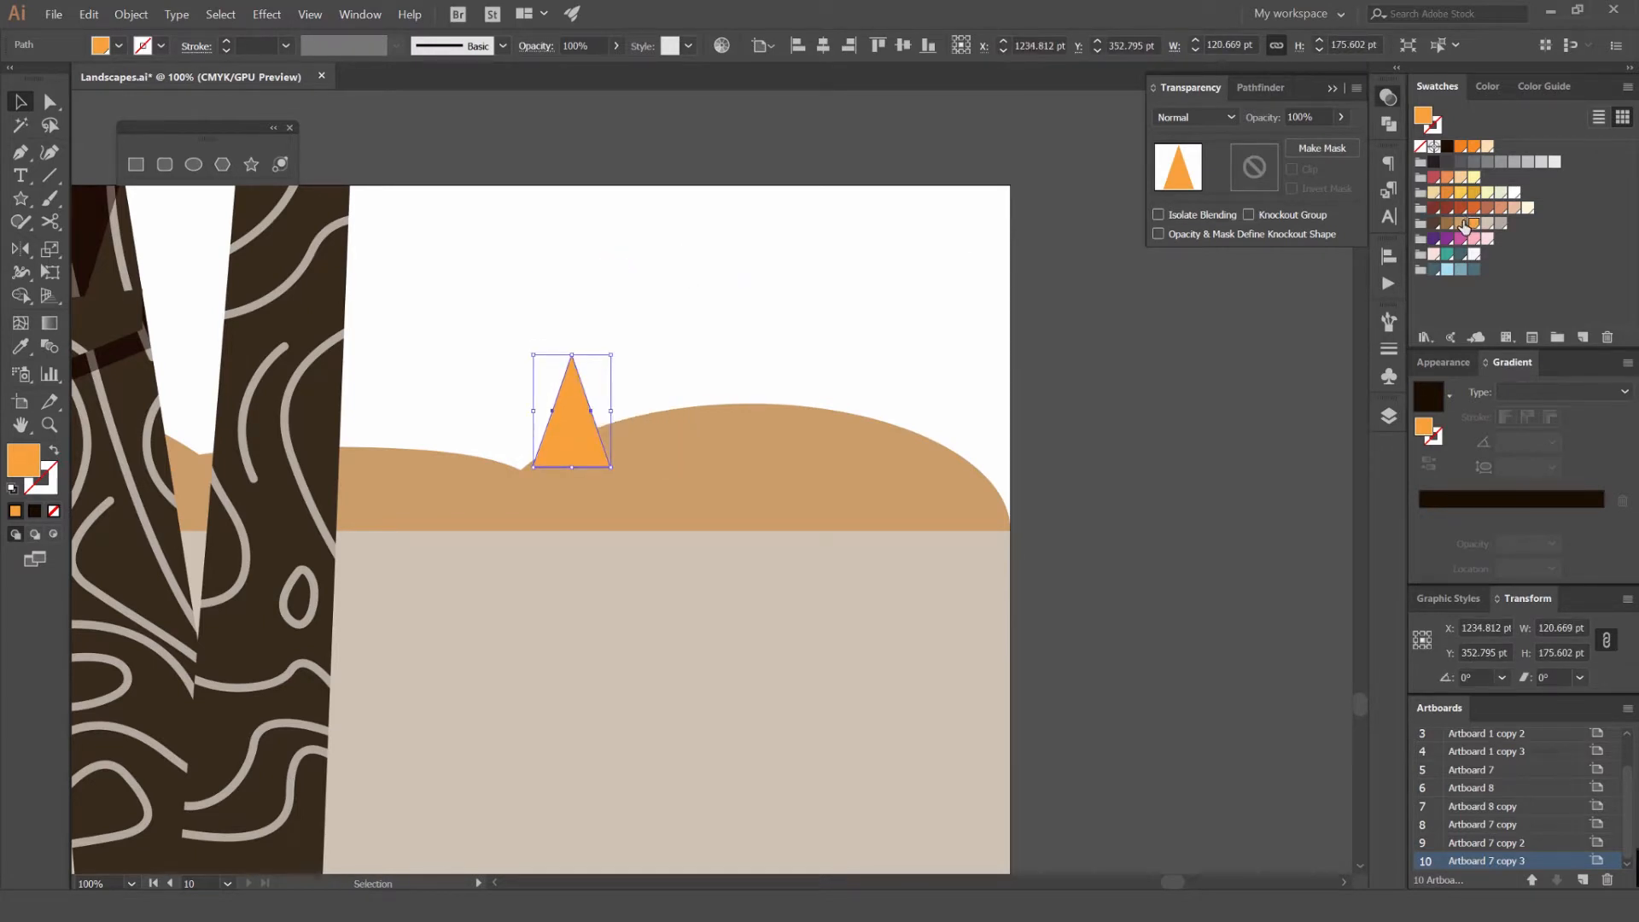
left_click(670, 388)
left_click(593, 424)
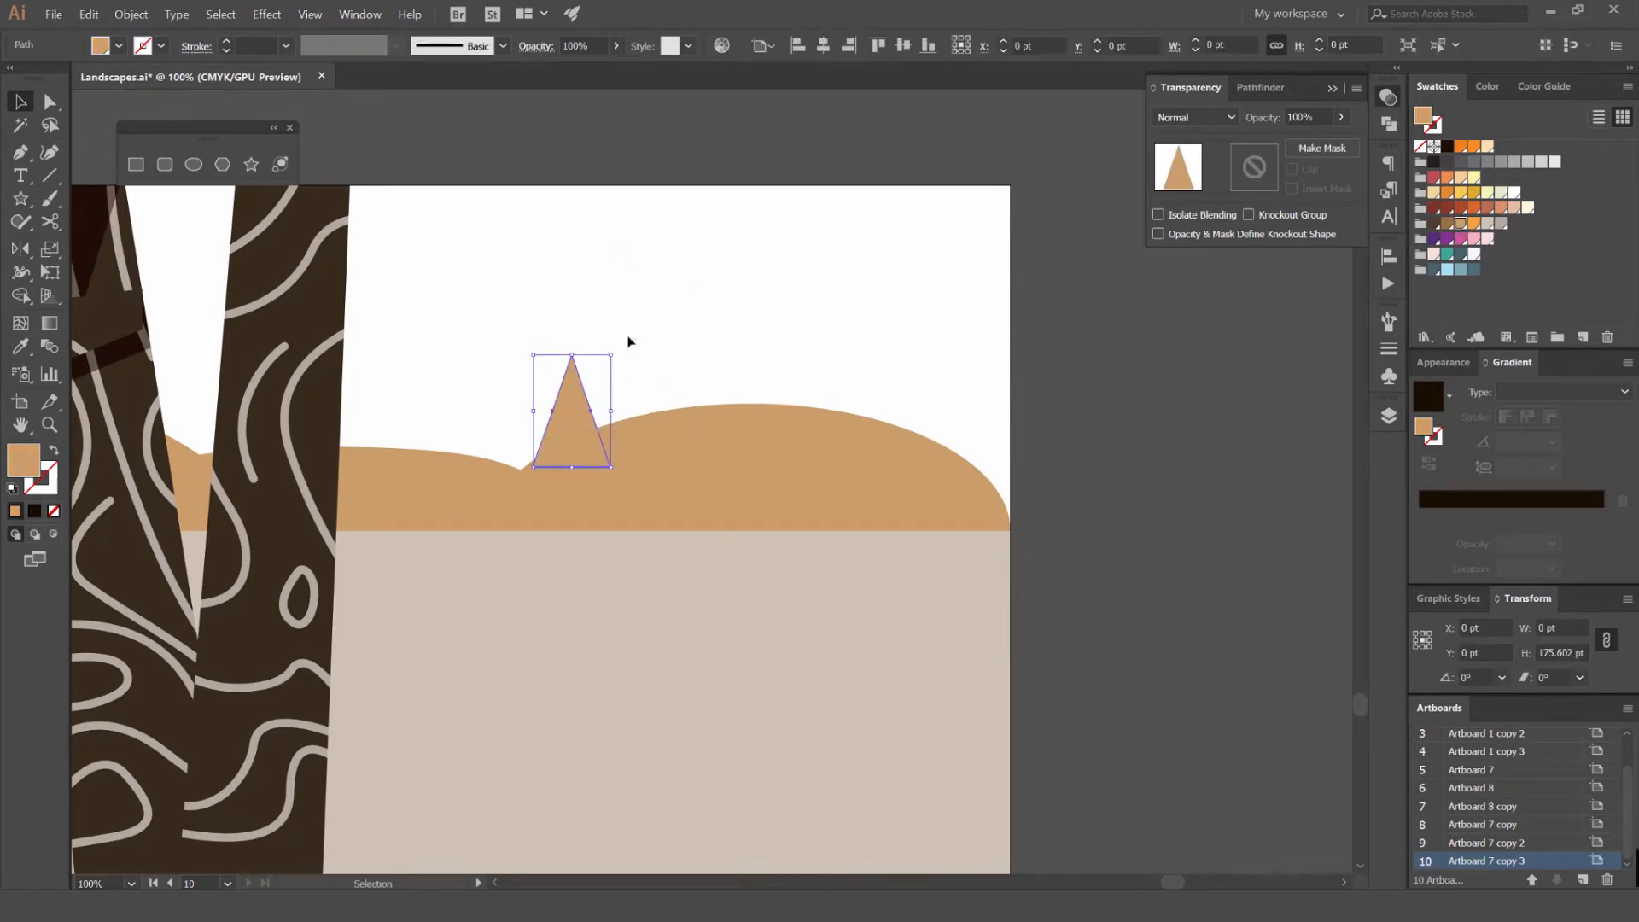
left_click(630, 344)
Duplicate the triangle up the left slope of the right hill as a cluster of treetops in varied sizes
scroll(565, 414, "up", 1)
left_click_drag(604, 412, 772, 389)
left_click(742, 362)
left_click_drag(757, 397, 817, 380)
left_click(536, 361)
Place triangle treetop copies, some about 96 × 139 pt, on the right hill's slope near the artboard's right edge
left_click_drag(811, 390, 1109, 392)
left_click_drag(1126, 409, 1160, 434)
left_click_drag(1158, 437, 1196, 468)
mouse_move(1145, 399)
left_mouse_down()
mouse_move(1157, 358)
mouse_move(1093, 407)
mouse_move(1109, 427)
mouse_move(1180, 413)
mouse_move(1086, 429)
mouse_move(1114, 391)
left_mouse_up()
left_click_drag(1080, 446, 1092, 429)
left_click_drag(1185, 449, 1172, 449)
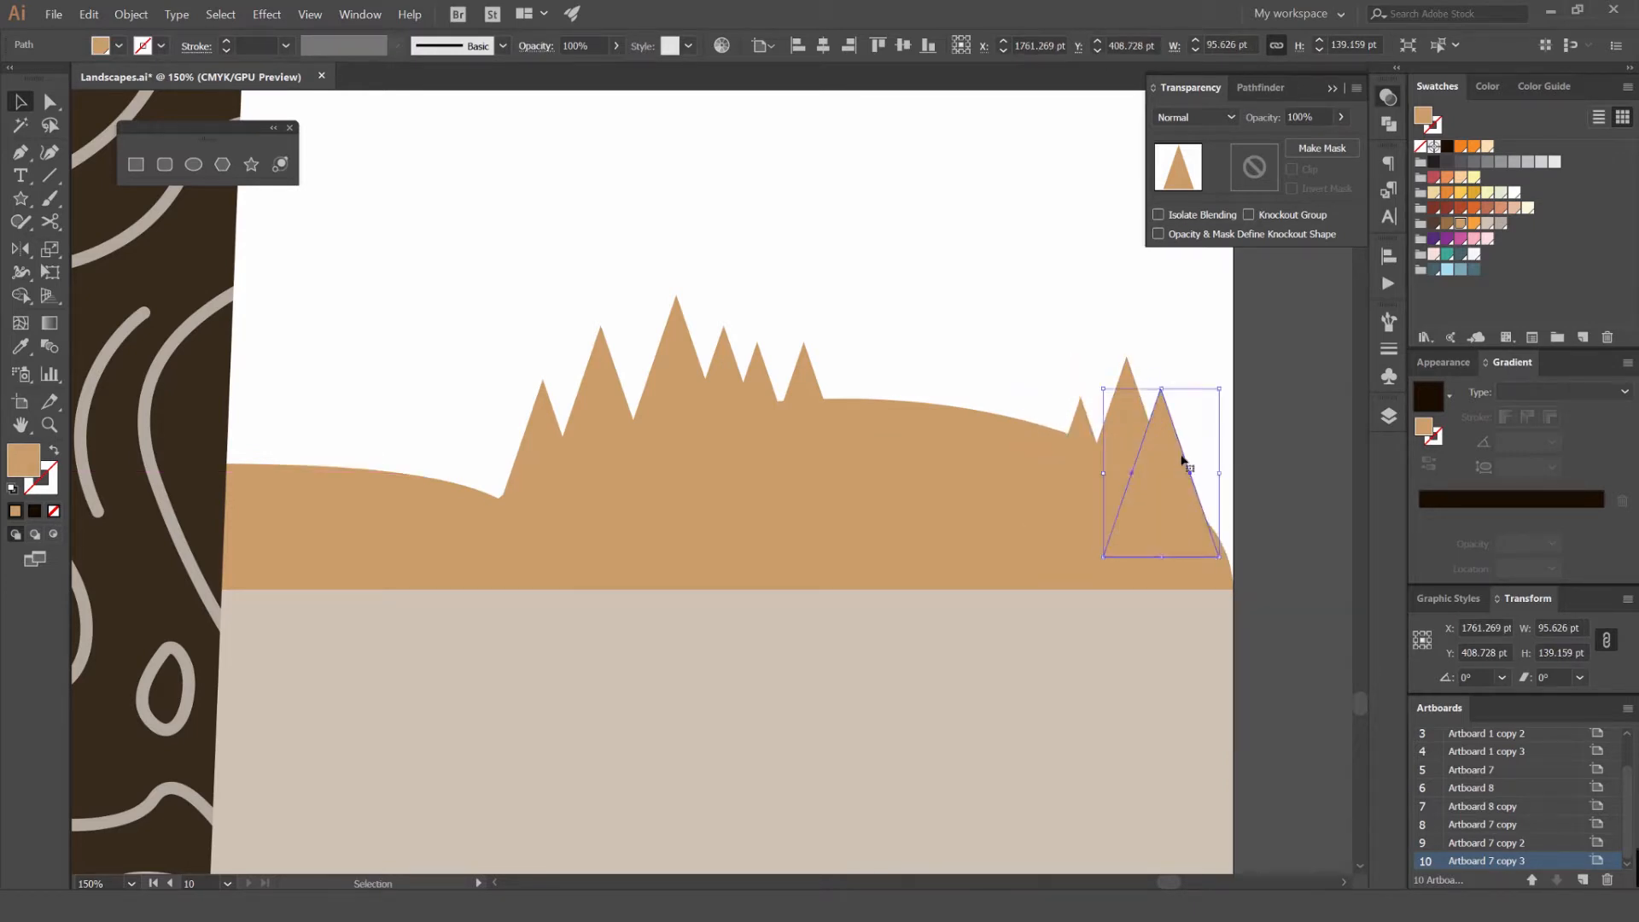
left_click(1253, 508)
scroll(1200, 490, "up", 2)
scroll(1102, 435, "down", 4)
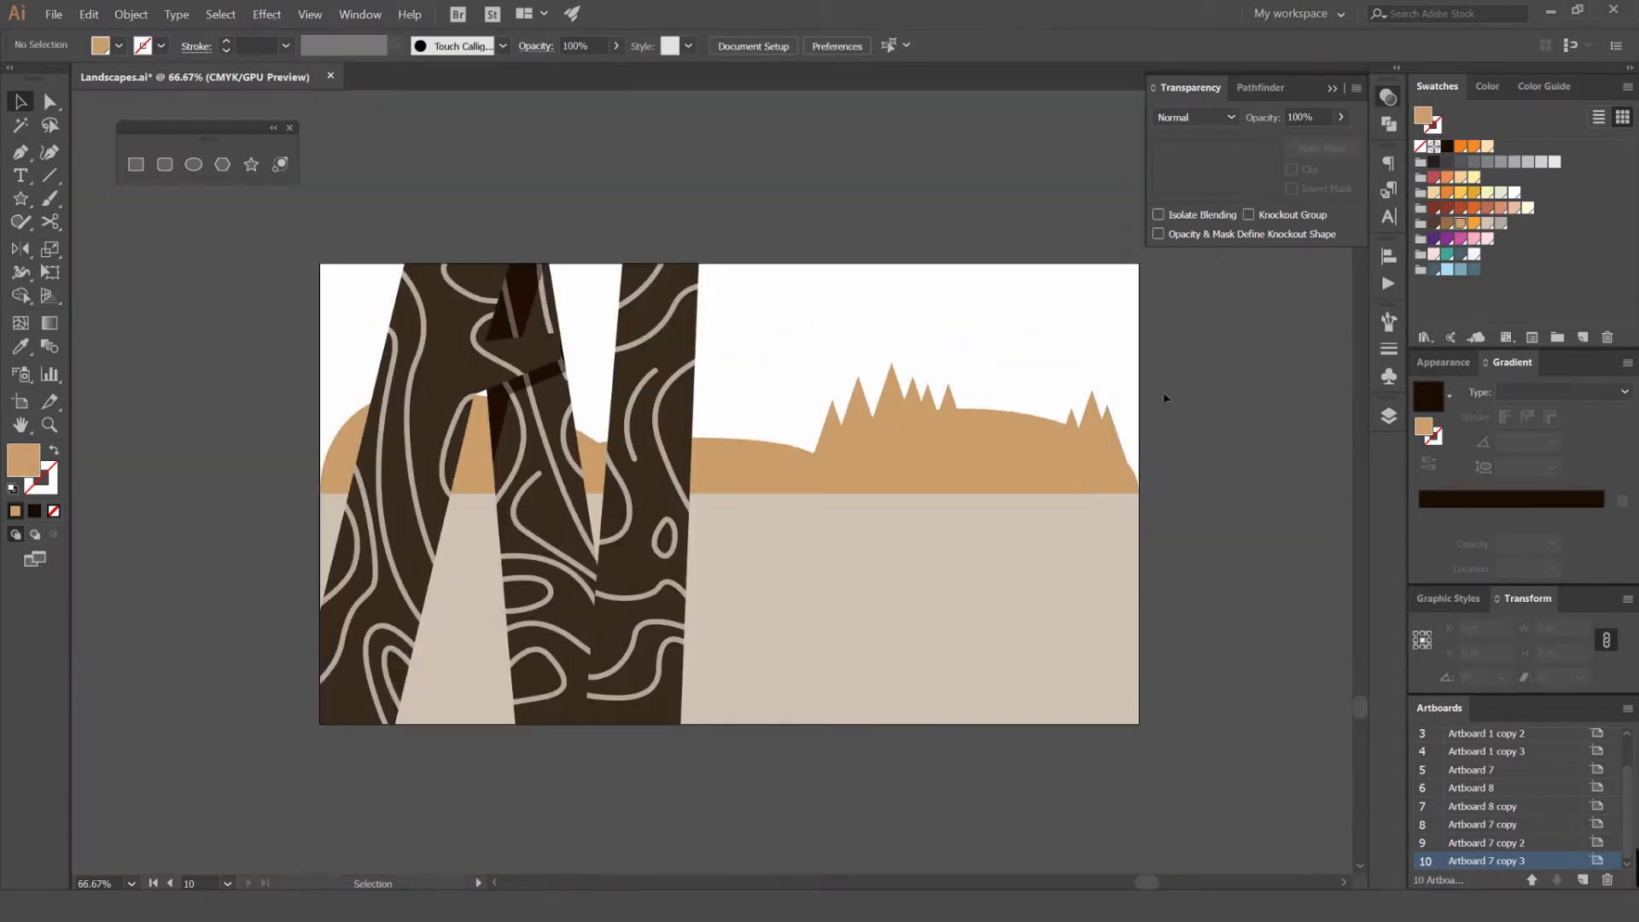
Add a small treetop to the rightmost cluster and reposition and shorten the second treetop on the right hill's left slope
scroll(1103, 399, "up", 3)
left_click_drag(1006, 462, 974, 431, "alt")
left_click(1130, 435)
left_click(473, 412)
left_click_drag(473, 411, 331, 376)
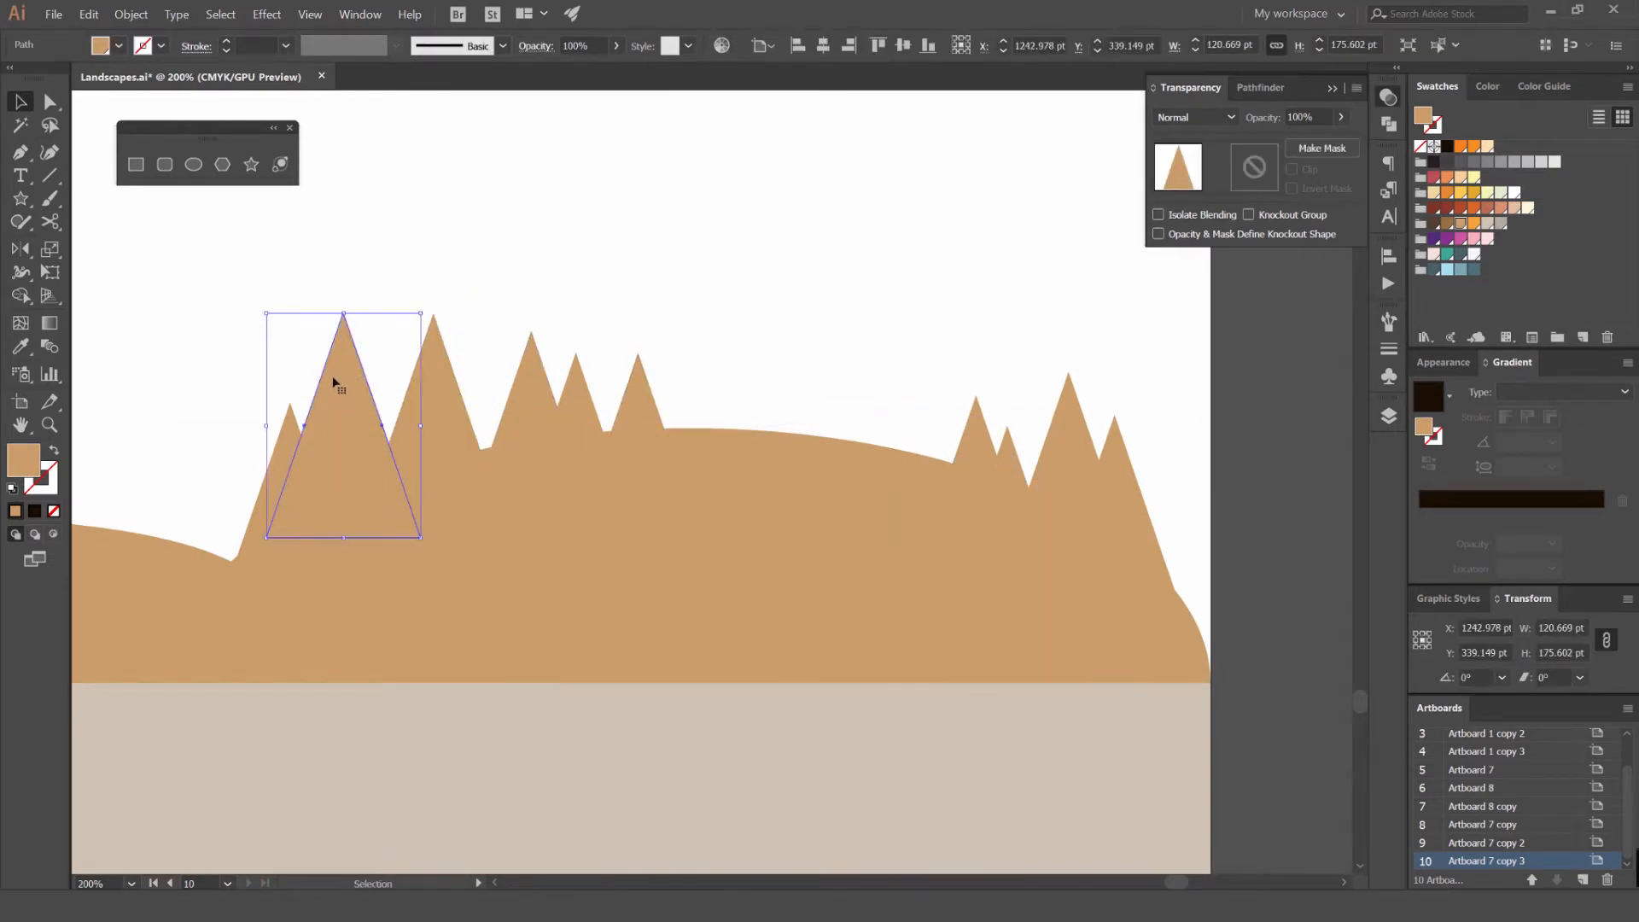
left_click_drag(419, 314, 397, 315)
left_click_drag(346, 452, 346, 453)
left_click_drag(411, 432, 399, 432)
Duplicate triangle treetops along the middle hill between the right trunk and the right hill
left_click_drag(552, 388, 903, 369)
left_click(432, 366)
left_click_drag(555, 442, 784, 428)
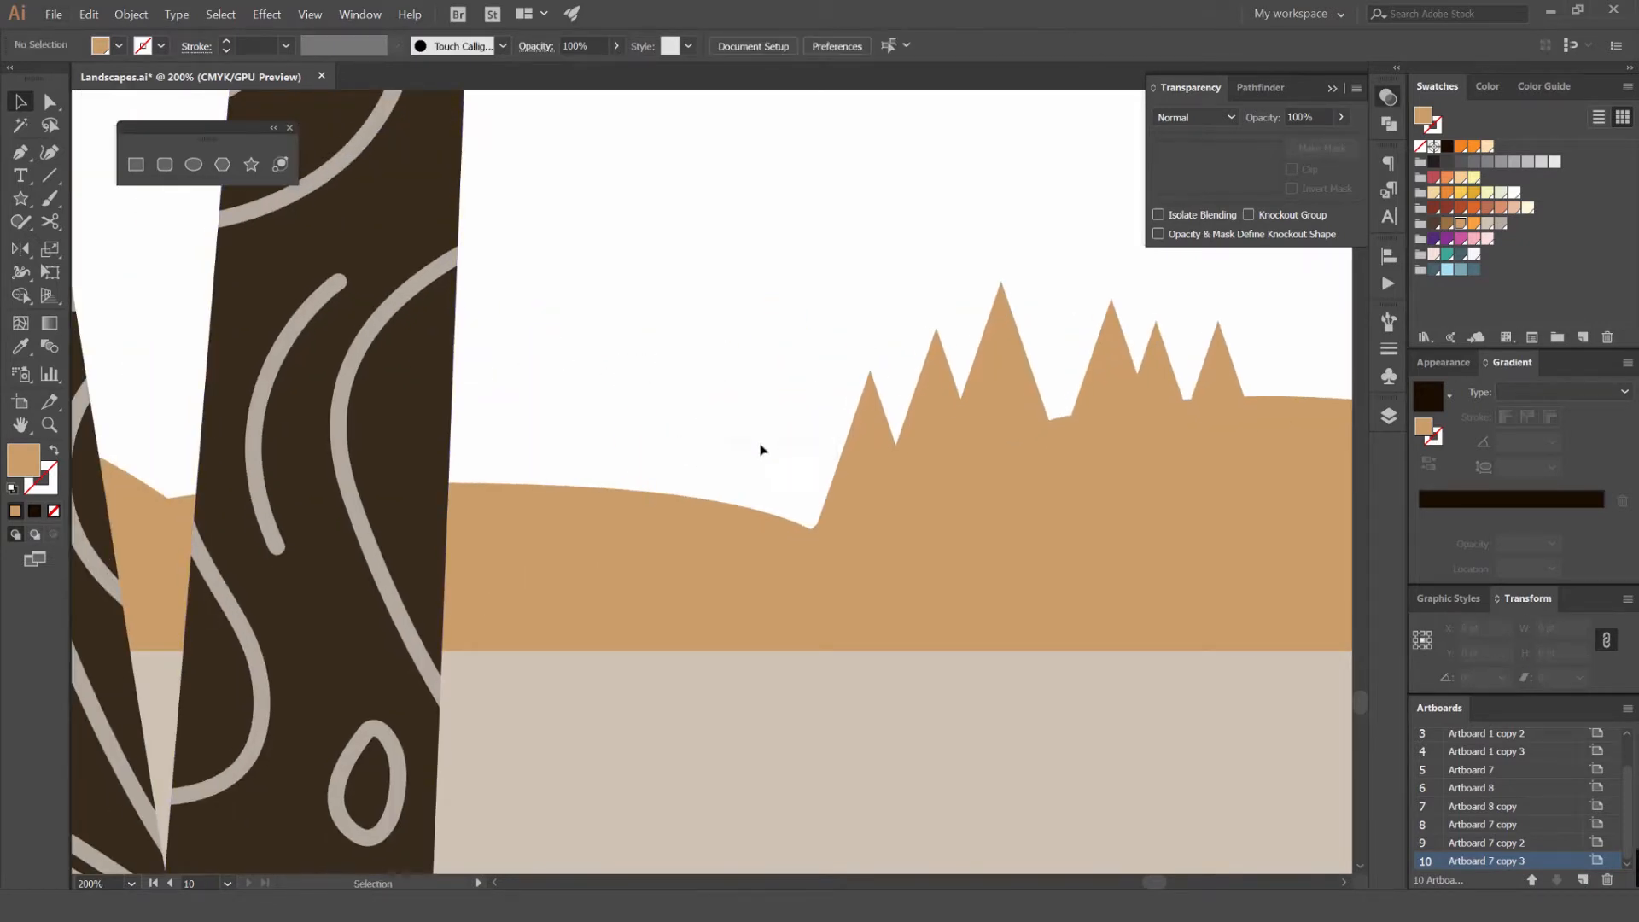
left_click_drag(1001, 374, 602, 445, "alt")
left_click_drag(850, 441, 743, 477, "alt")
scroll(773, 405, "down", 2)
left_click_drag(819, 370, 933, 351)
left_click_drag(1072, 376, 588, 401, "alt")
left_click_drag(758, 413, 742, 406, "alt")
Place a treetop copy over the middle trunk and send it and the one between the trunks behind the trunks
left_click_drag(1083, 372, 434, 372, "alt")
left_click(584, 415, "shift")
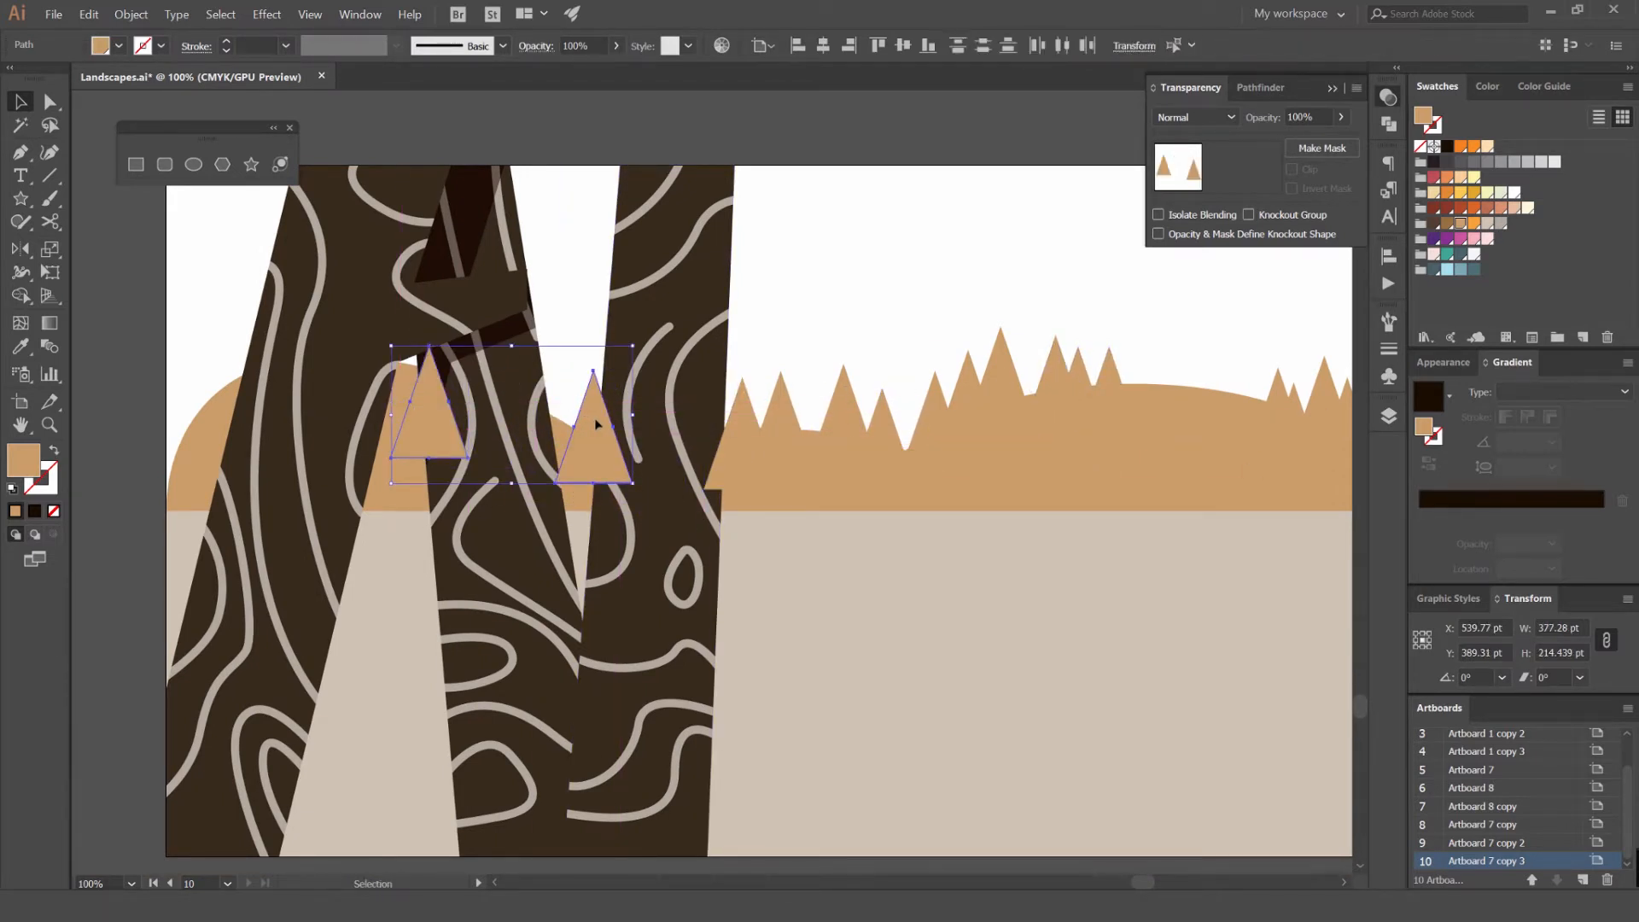
key("ctrl+[")
Send the treetop overlapping the right trunk behind it, and offset the heights of the two treetops beside that trunk
left_click(744, 421)
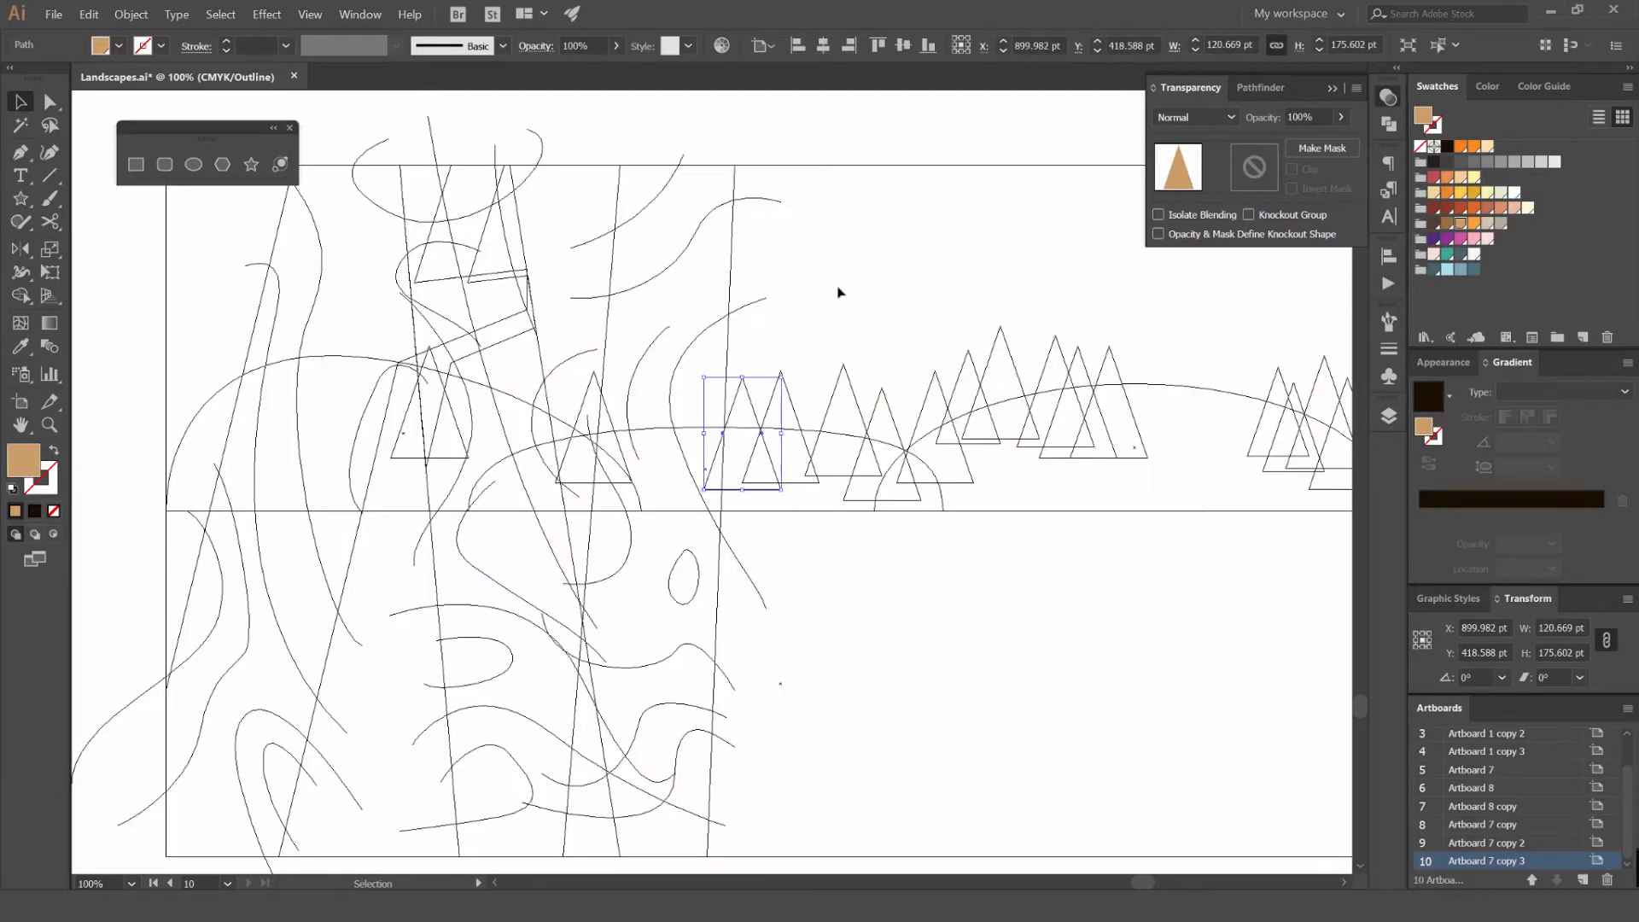
key("ctrl+y")
left_click(837, 325)
left_click(852, 380)
left_click_drag(896, 325, 710, 363)
left_click(790, 377)
left_click_drag(610, 454, 826, 408)
scroll(776, 391, "up", 2)
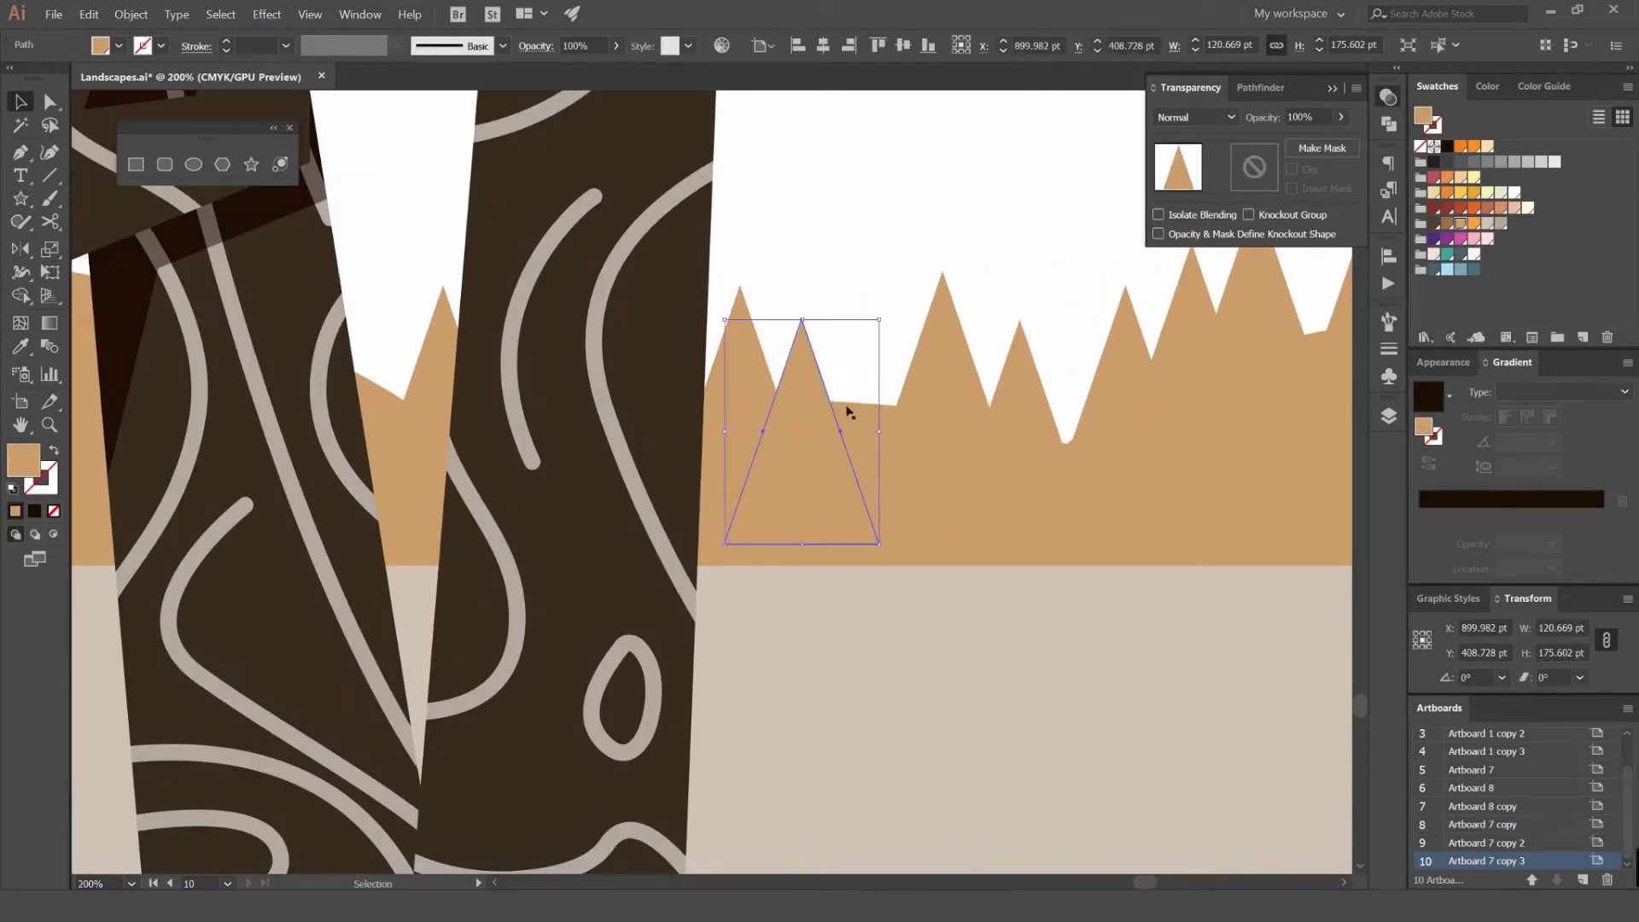
scroll(899, 357, "down", 2)
Place two treetop triangle copies on the left hill beside the artboard's left edge
left_click(932, 256)
scroll(937, 248, "down", 2)
left_click_drag(973, 232, 793, 294)
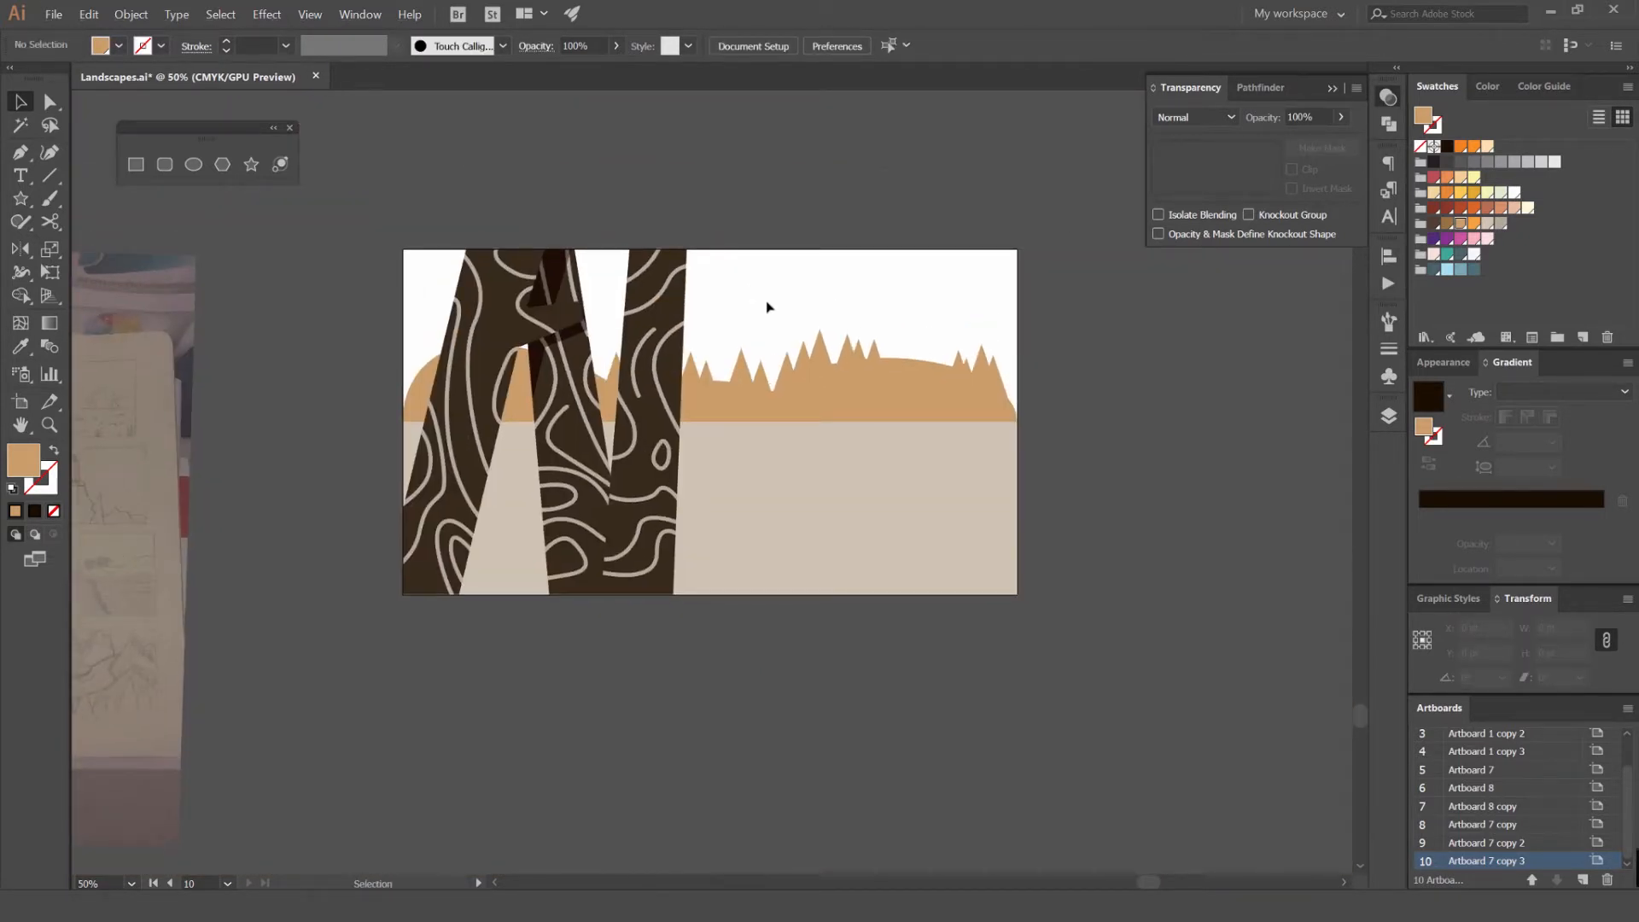
left_click_drag(847, 362, 394, 378)
scroll(390, 364, "up", 4)
left_click_drag(516, 322, 548, 278)
left_click_drag(469, 384, 559, 242)
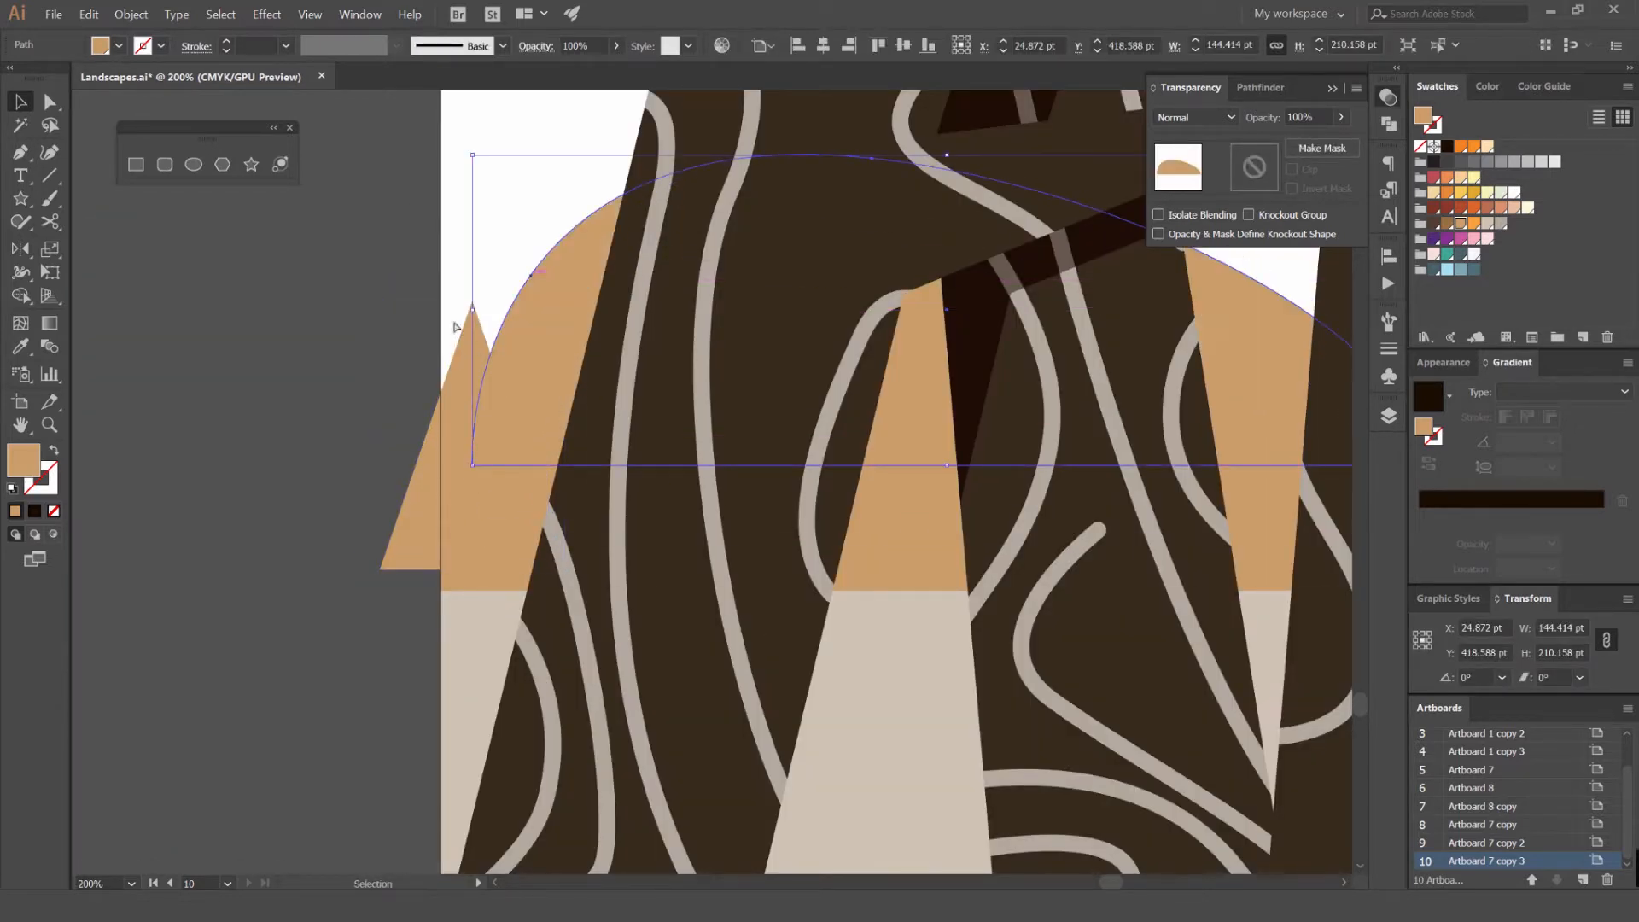
key("ctrl+z")
left_click_drag(474, 345, 551, 268)
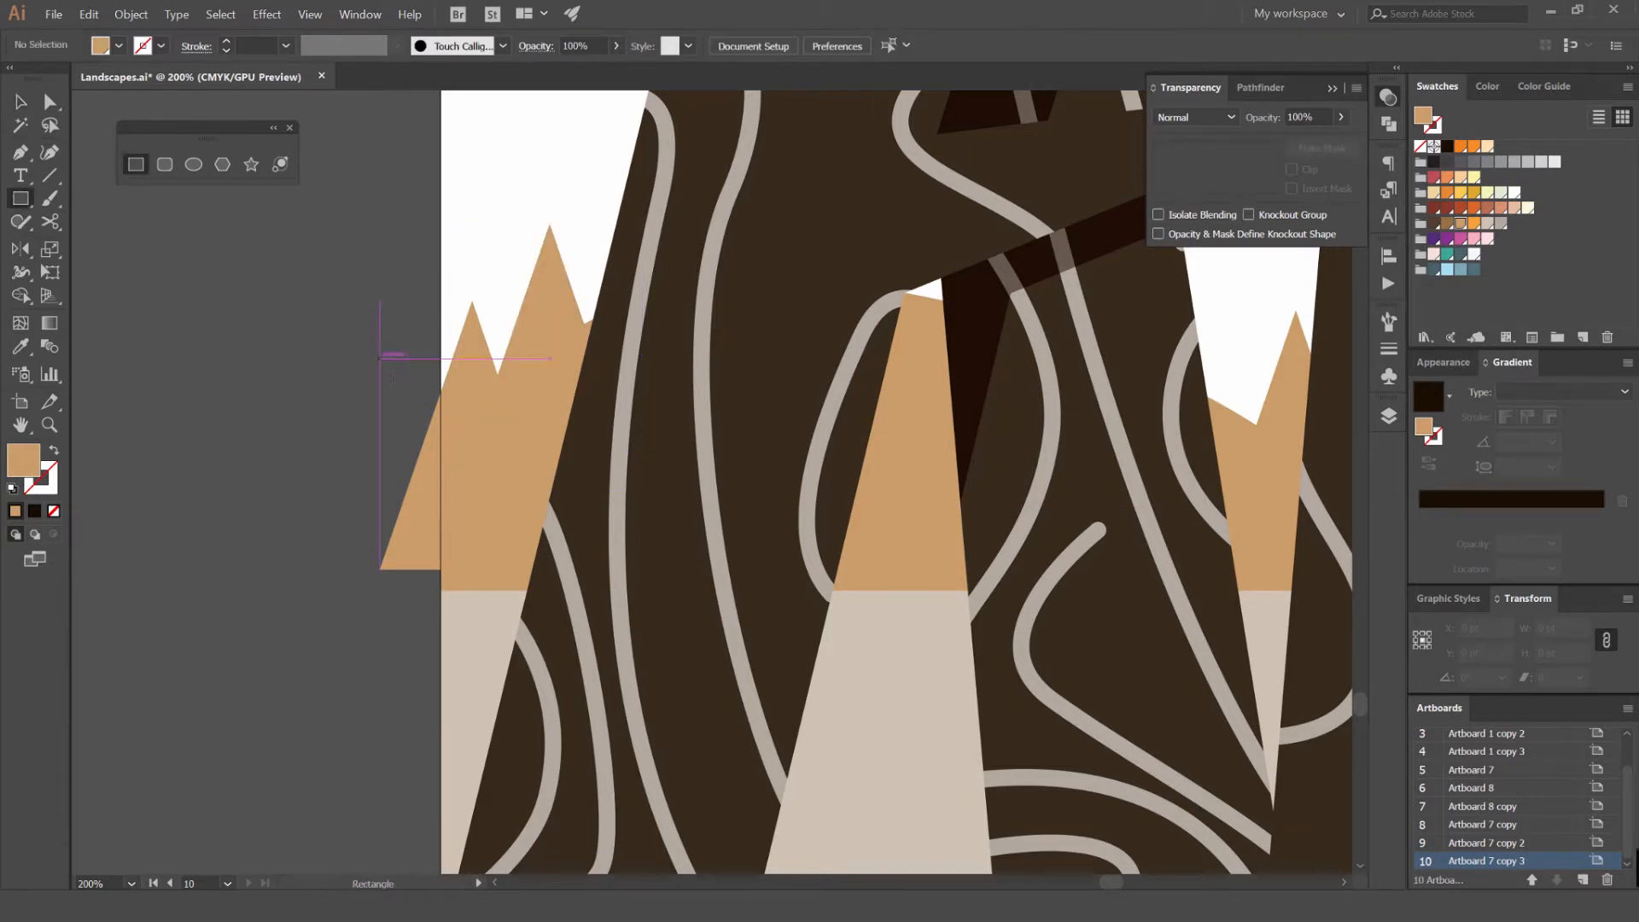
Cut off the treetop part sticking out past the artboard's left edge, using a rectangle and the Shape Builder tool
left_click_drag(547, 353, 676, 321)
left_click_drag(569, 595, 569, 595)
key("v")
left_click(550, 498, "shift")
key("shift+m")
left_click_drag(480, 524, 538, 503)
key("v")
left_click(417, 453)
Reposition and resize the treetop triangles on the middle and right hills to vary their heights and spacing
scroll(401, 445, "down", 5)
left_click_drag(452, 431, 519, 416)
scroll(858, 350, "up", 2)
left_click_drag(908, 382, 958, 348)
scroll(807, 445, "up", 3)
mouse_move(696, 401)
left_mouse_down()
mouse_move(575, 418)
mouse_move(642, 376)
mouse_move(620, 363)
mouse_move(690, 410)
left_mouse_up()
left_click_drag(795, 419, 746, 455)
left_click_drag(611, 452, 595, 453)
left_click(532, 438)
left_click_drag(595, 355, 562, 402)
left_click_drag(520, 461, 544, 461)
left_click(713, 333)
Examine the watchtower in the finished landscape on the other artboard as a reference
left_click_drag(896, 364, 962, 551)
scroll(896, 366, "down", 6)
scroll(895, 505, "down", 1)
left_click_drag(894, 505, 781, 588)
left_click_drag(844, 453, 944, 607)
scroll(802, 201, "up", 5)
scroll(958, 488, "up", 10)
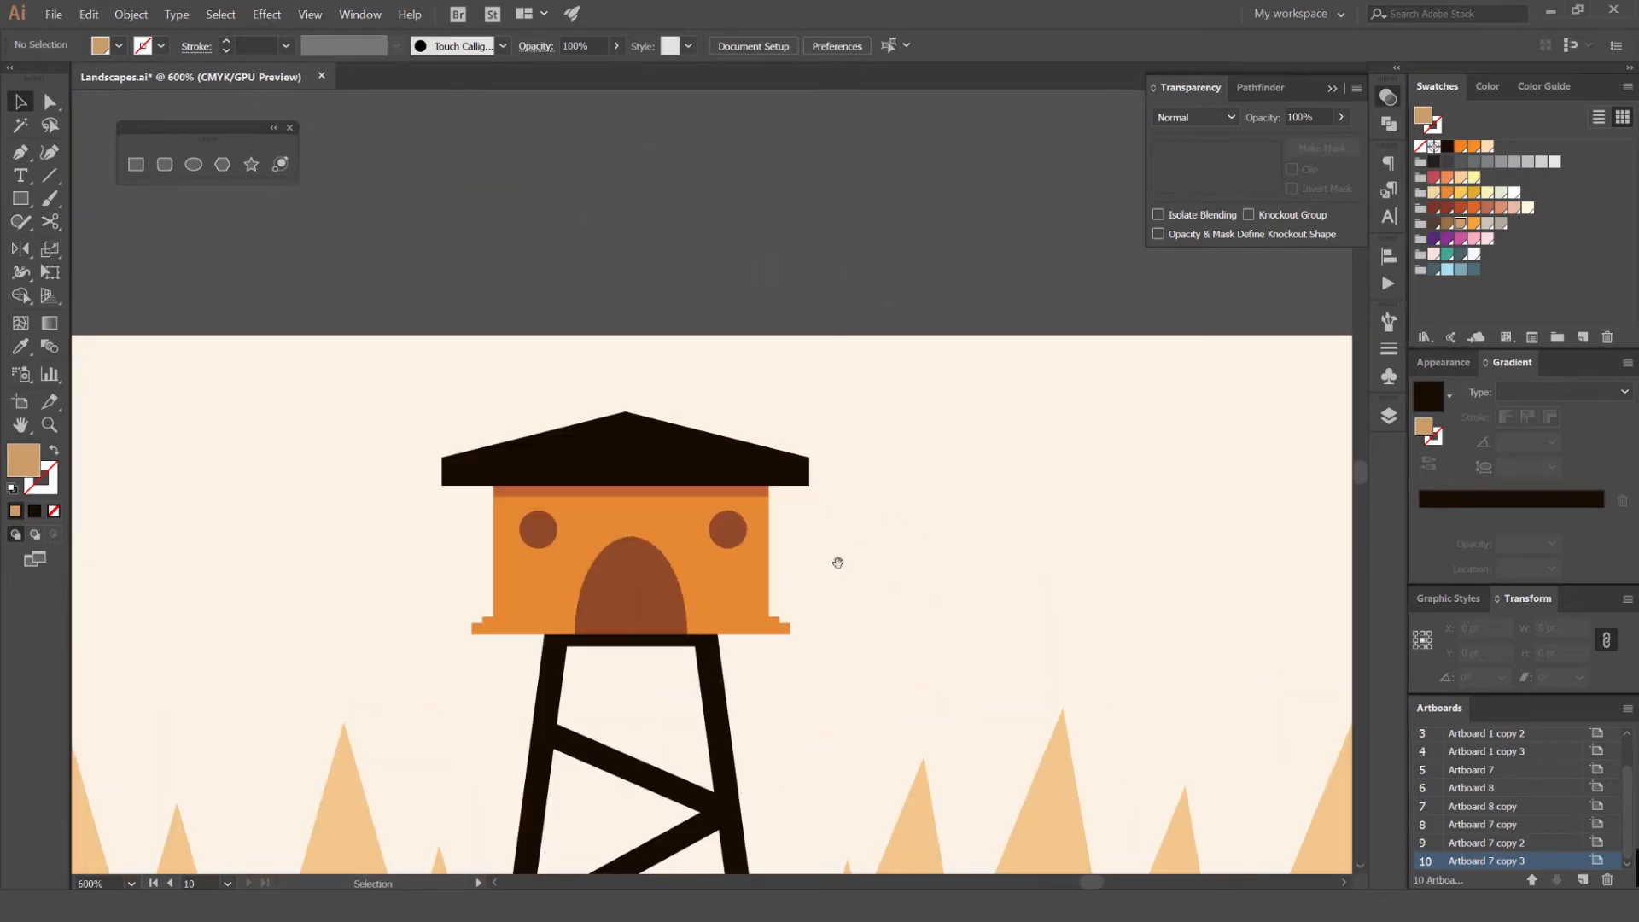
scroll(847, 391, "down", 1)
scroll(771, 375, "down", 5)
left_click_drag(932, 629, 771, 483)
scroll(768, 483, "down", 3)
left_click_drag(900, 871, 682, 51)
scroll(977, 267, "up", 6)
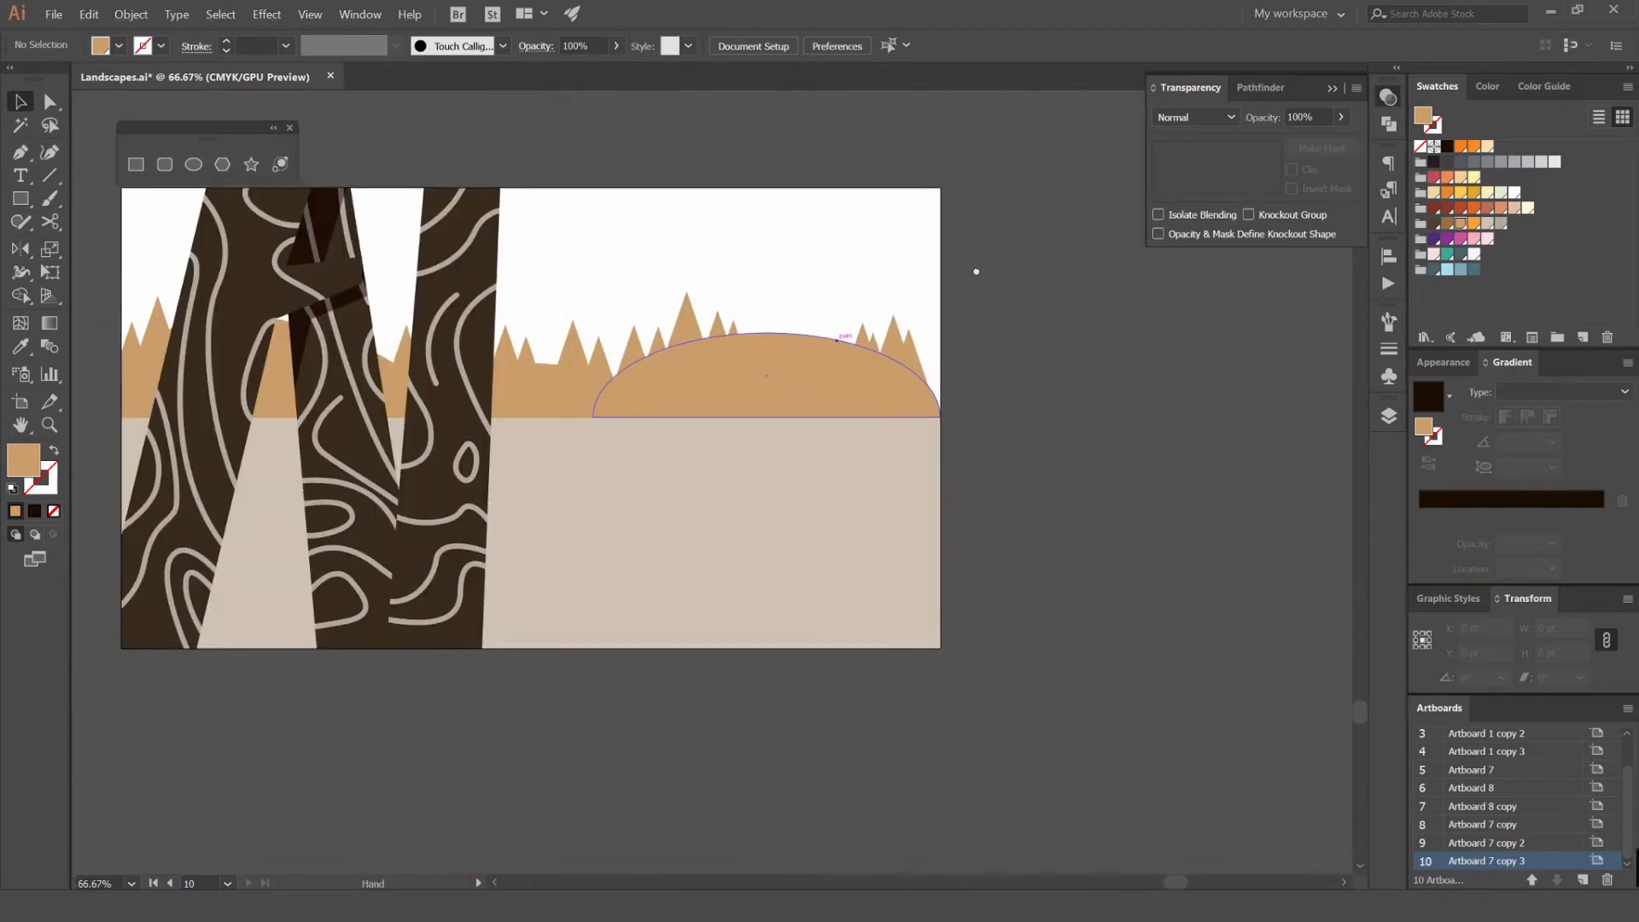
Draw a rectangle about 180 by 87 pt in the empty sky above the right hill as the watchtower's wall
left_click(1382, 102)
key("m")
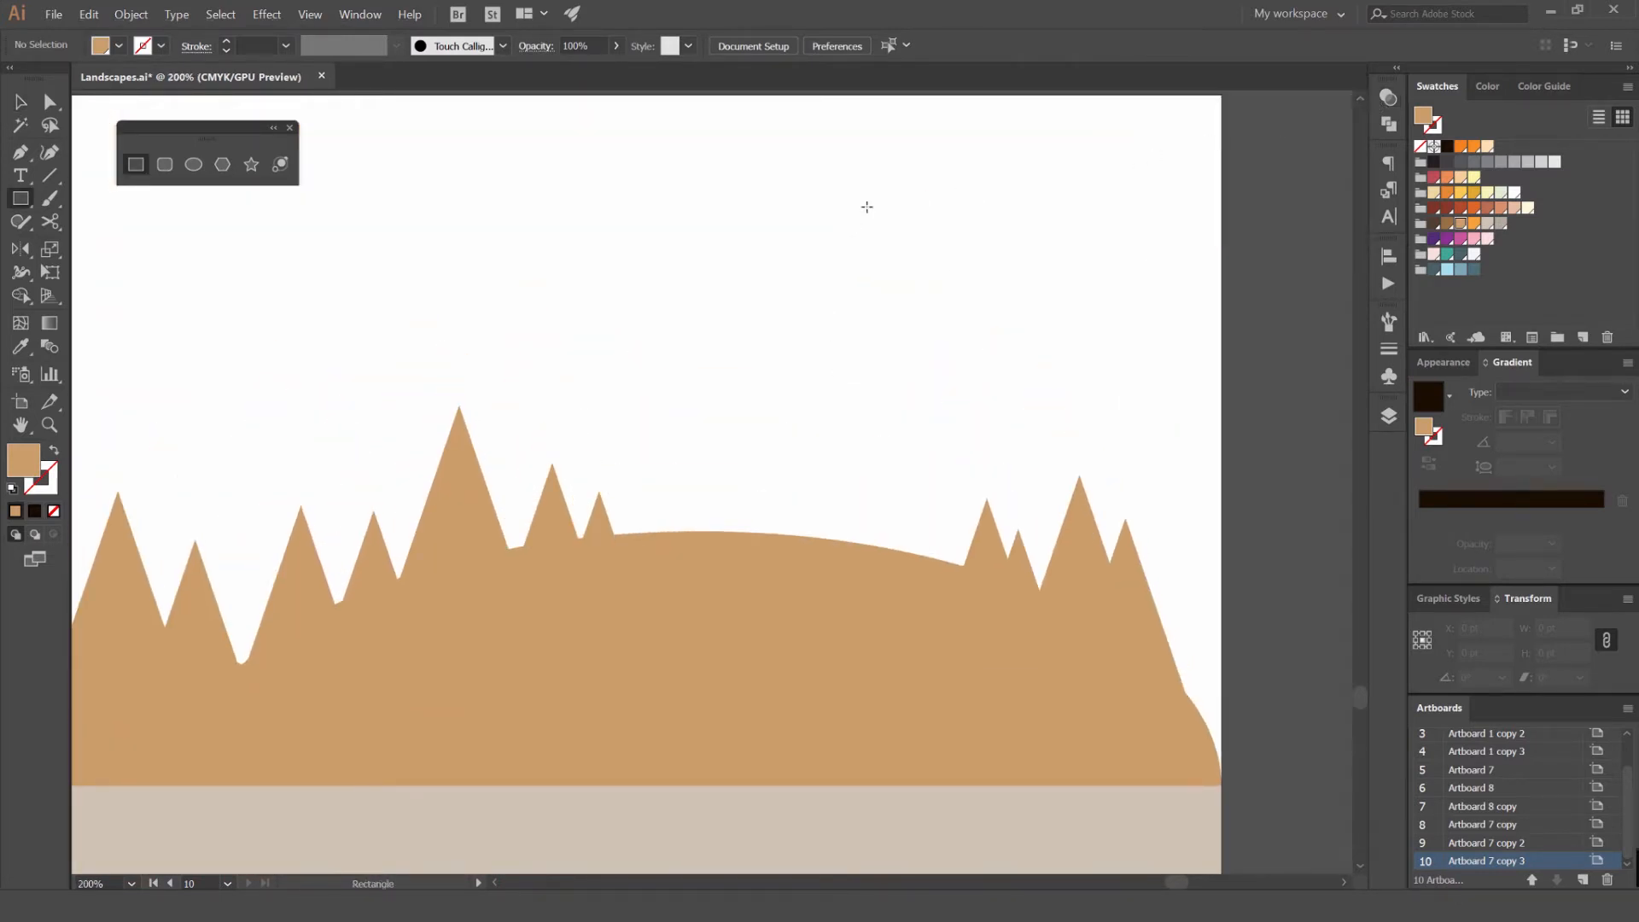
left_click_drag(967, 309, 958, 323)
key("v")
left_click(972, 247)
left_click_drag(971, 247, 1053, 381)
left_click_drag(973, 413, 922, 404)
left_click(1007, 422)
scroll(1010, 420, "up", 1)
scroll(1007, 422, "up", 1)
Fill the wall rectangle with the light orange swatch
left_click(888, 413)
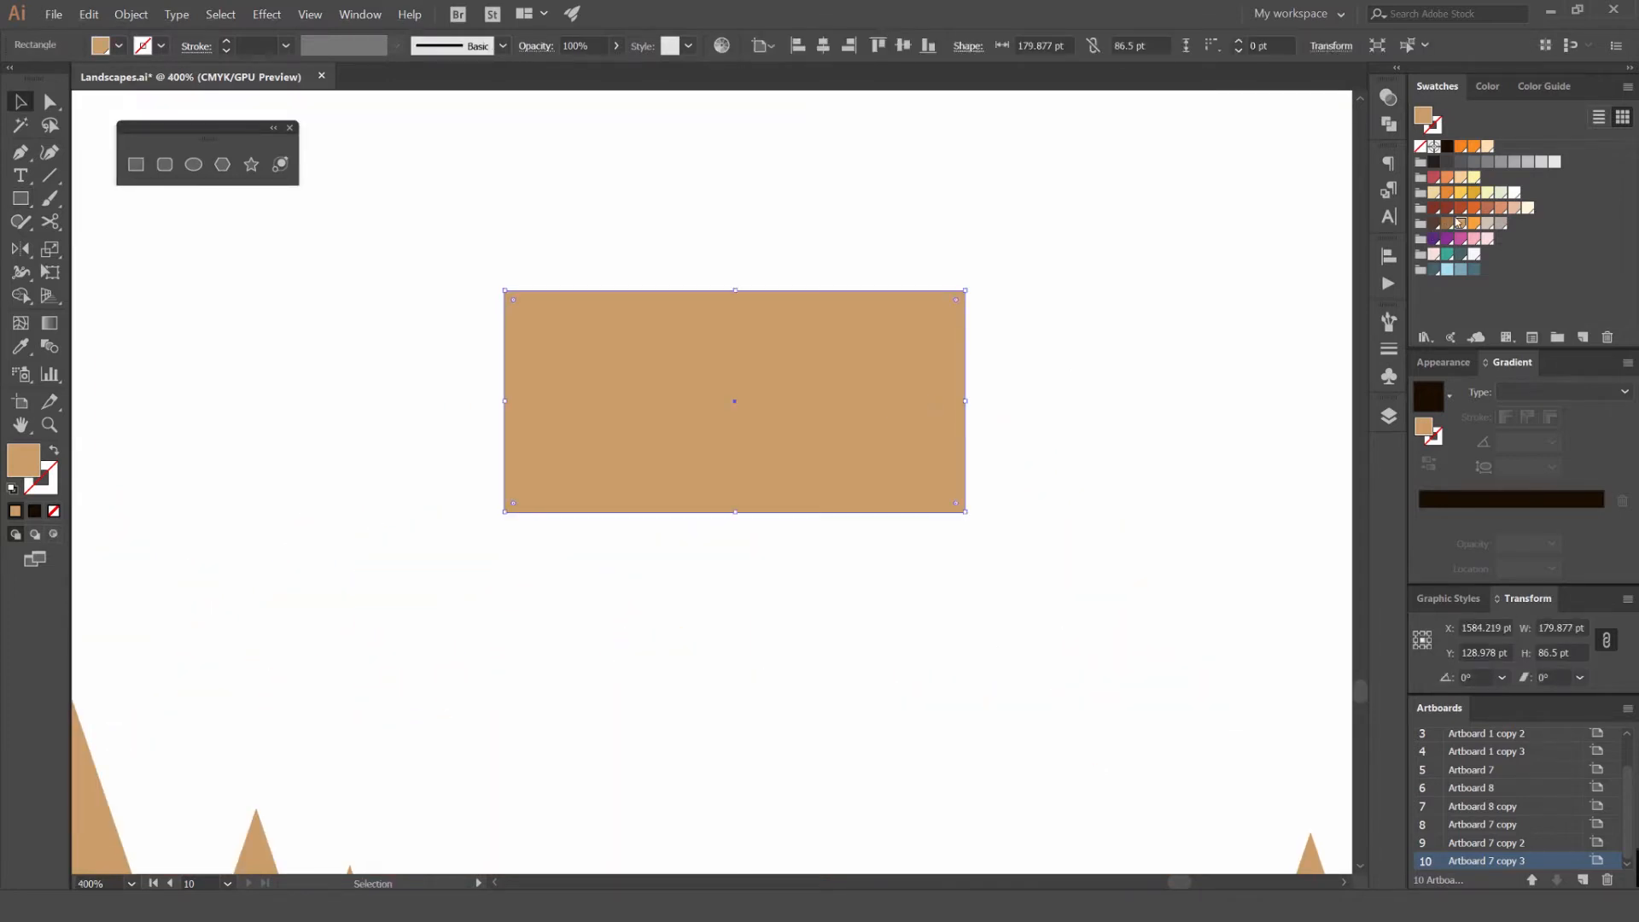
left_click(1462, 208)
left_click(1046, 364)
left_click(930, 376)
left_click(1462, 148)
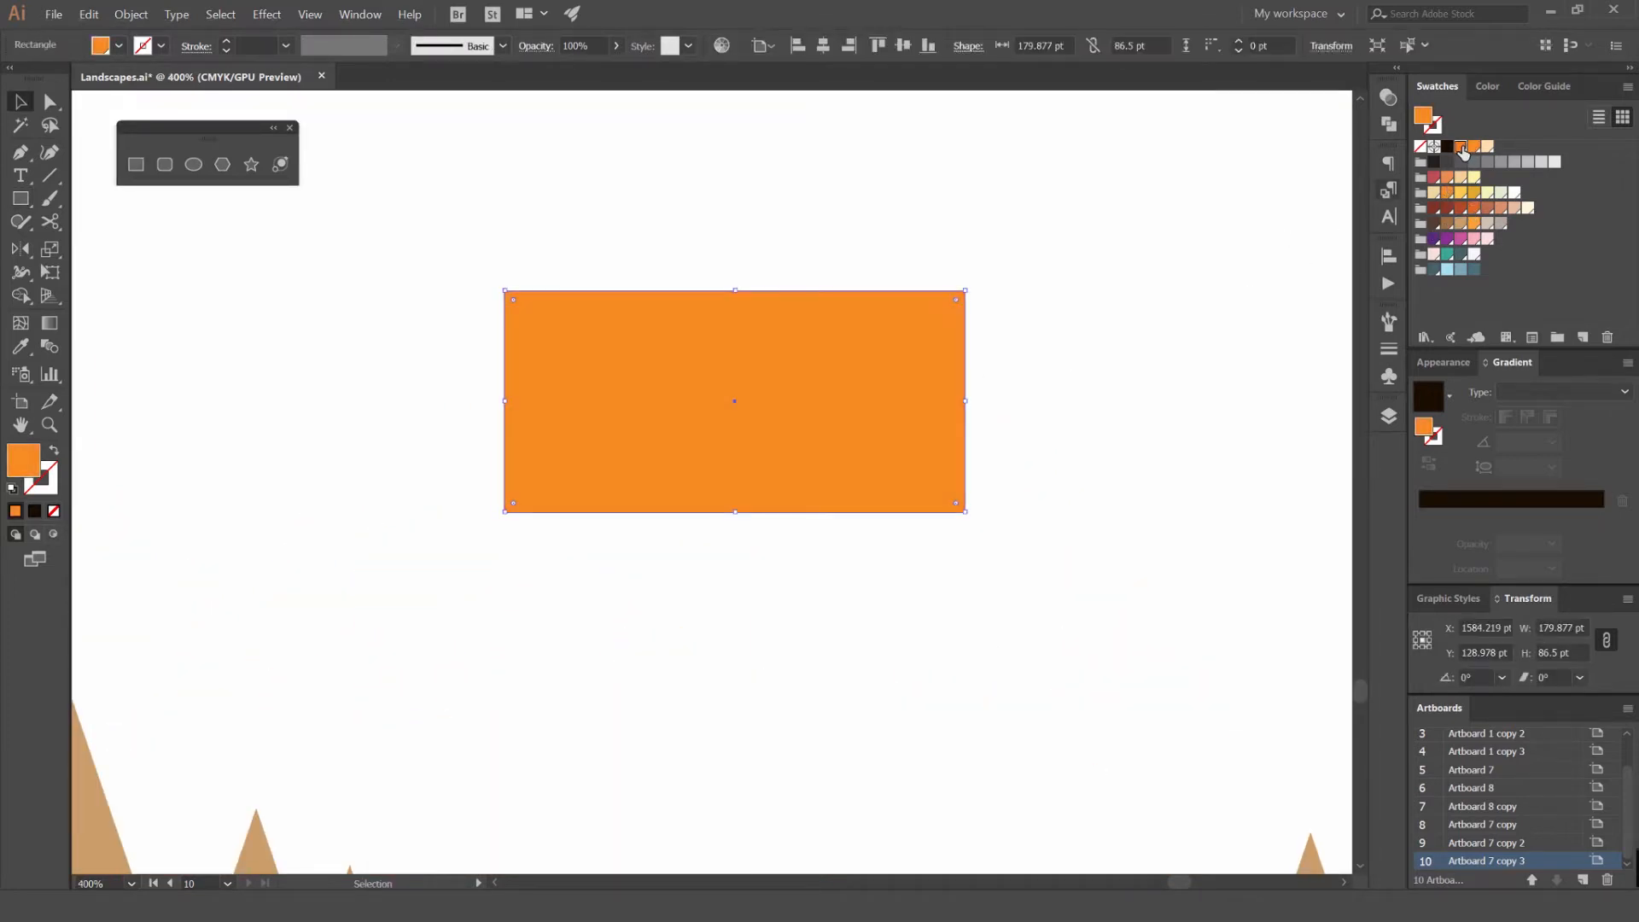
left_click(1473, 223)
left_click(1220, 227)
Draw a door rectangle about 34 by 60 pt standing on the wall's bottom edge
scroll(1130, 275, "down", 3)
scroll(1117, 278, "up", 1)
left_click_drag(1095, 293, 932, 323)
left_click(1002, 303)
scroll(975, 328, "up", 2)
left_click_drag(848, 370, 976, 327)
left_click(1006, 327)
left_click(1106, 327)
key("m")
left_click_drag(830, 416, 817, 300)
left_click_drag(744, 262, 743, 263)
Centre the door rectangle horizontally on the orange wall
key("v")
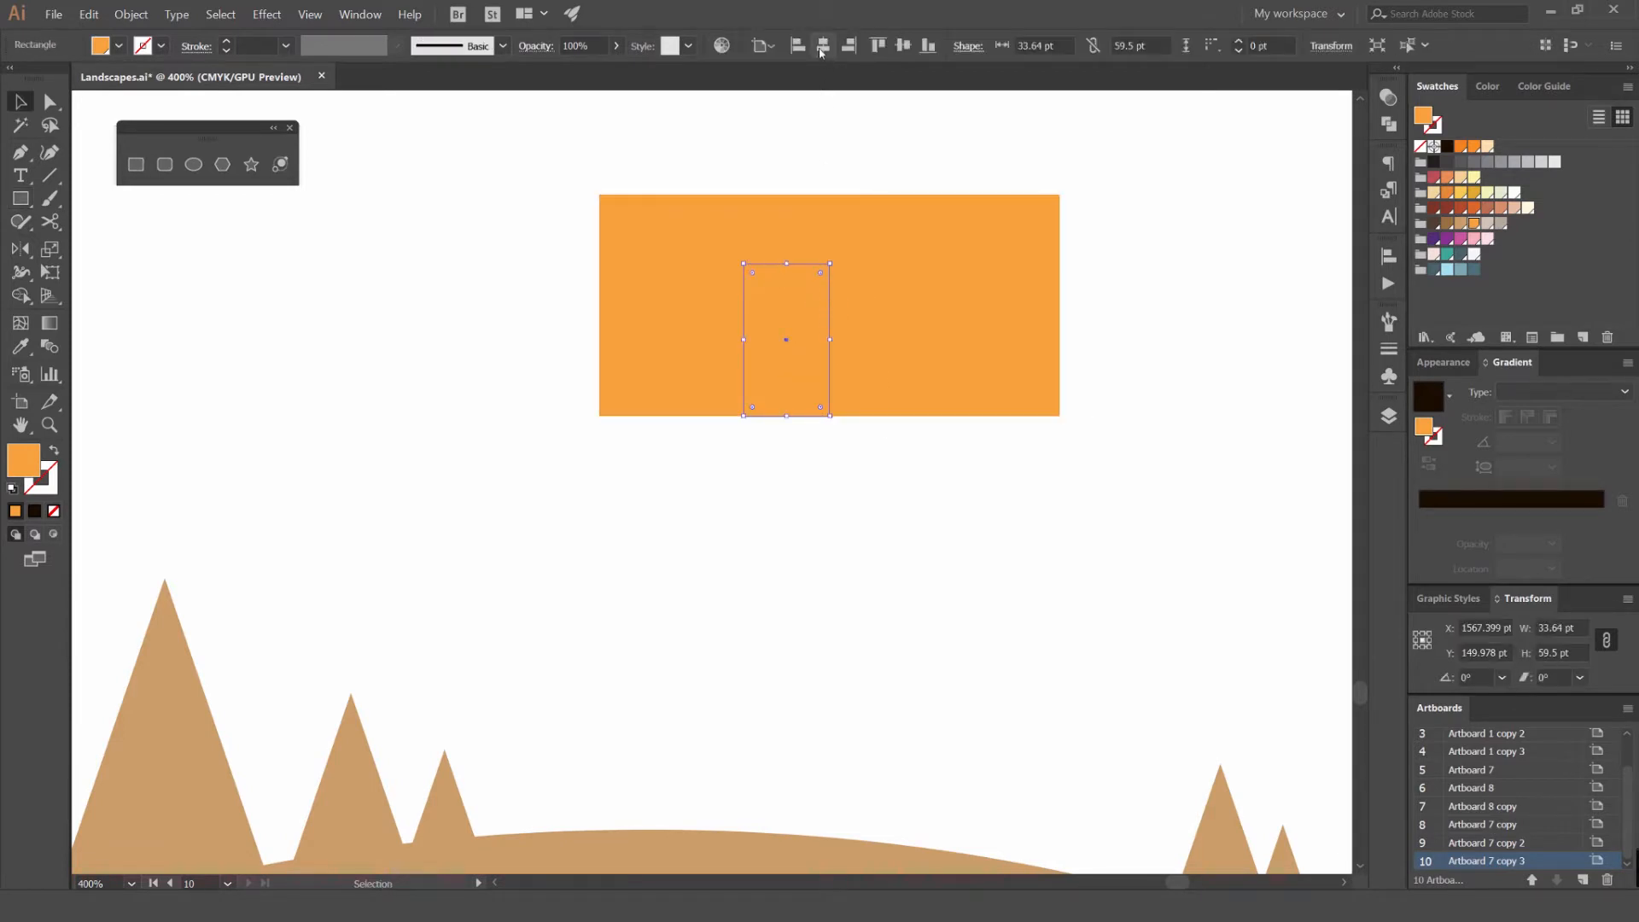
left_click(953, 238, "shift")
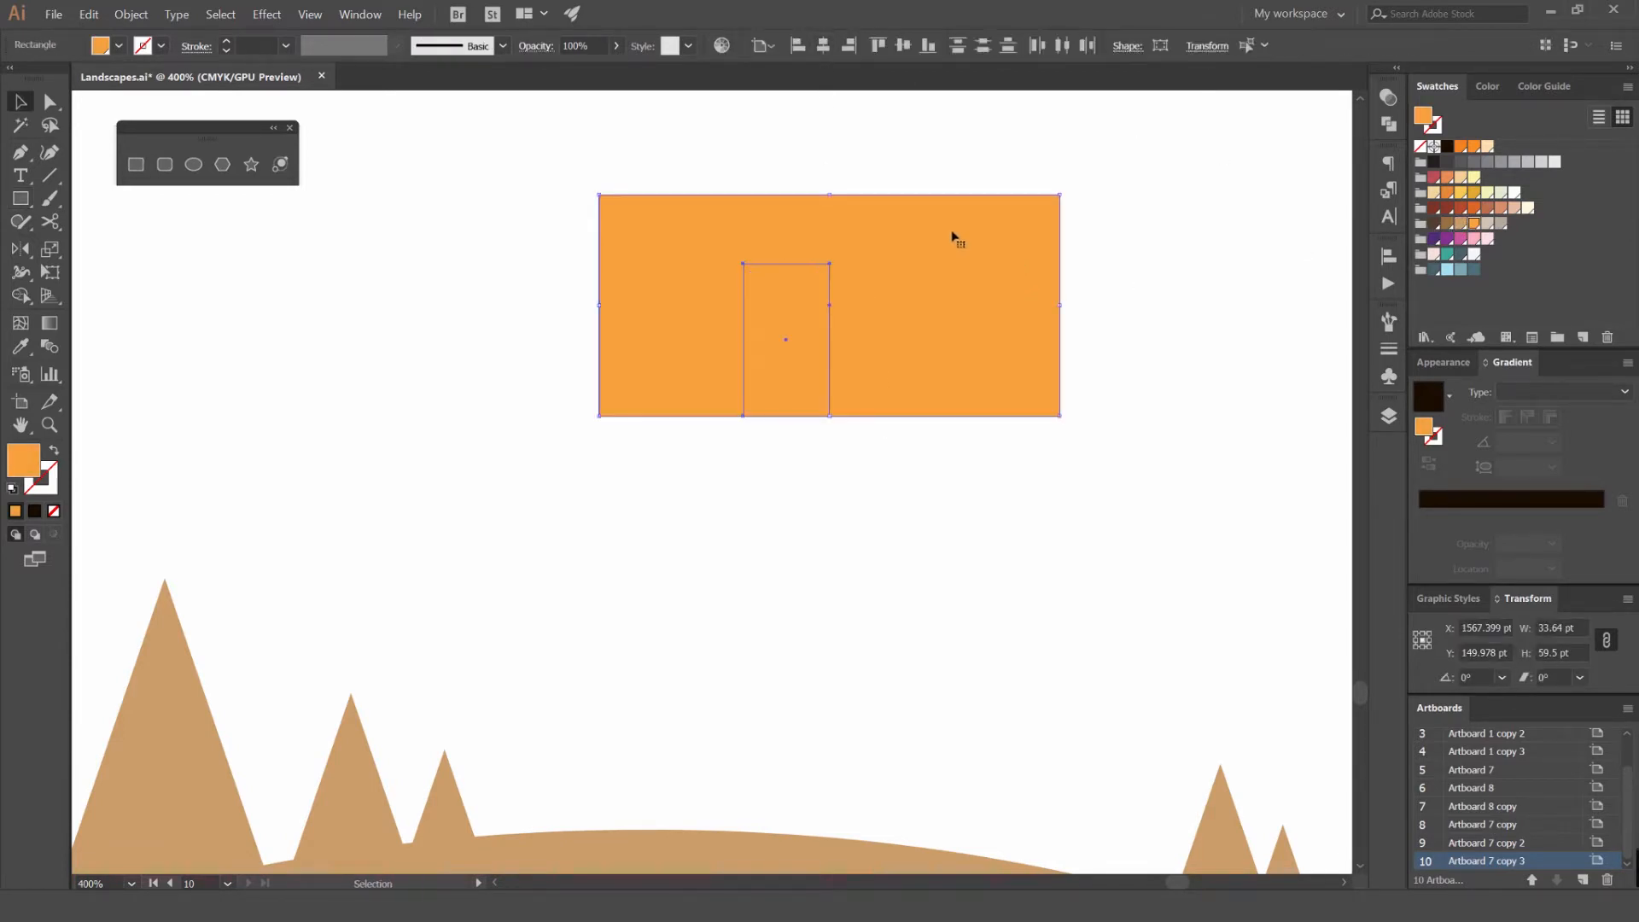
left_click(1443, 230)
key("ctrl+z")
left_click(1167, 208)
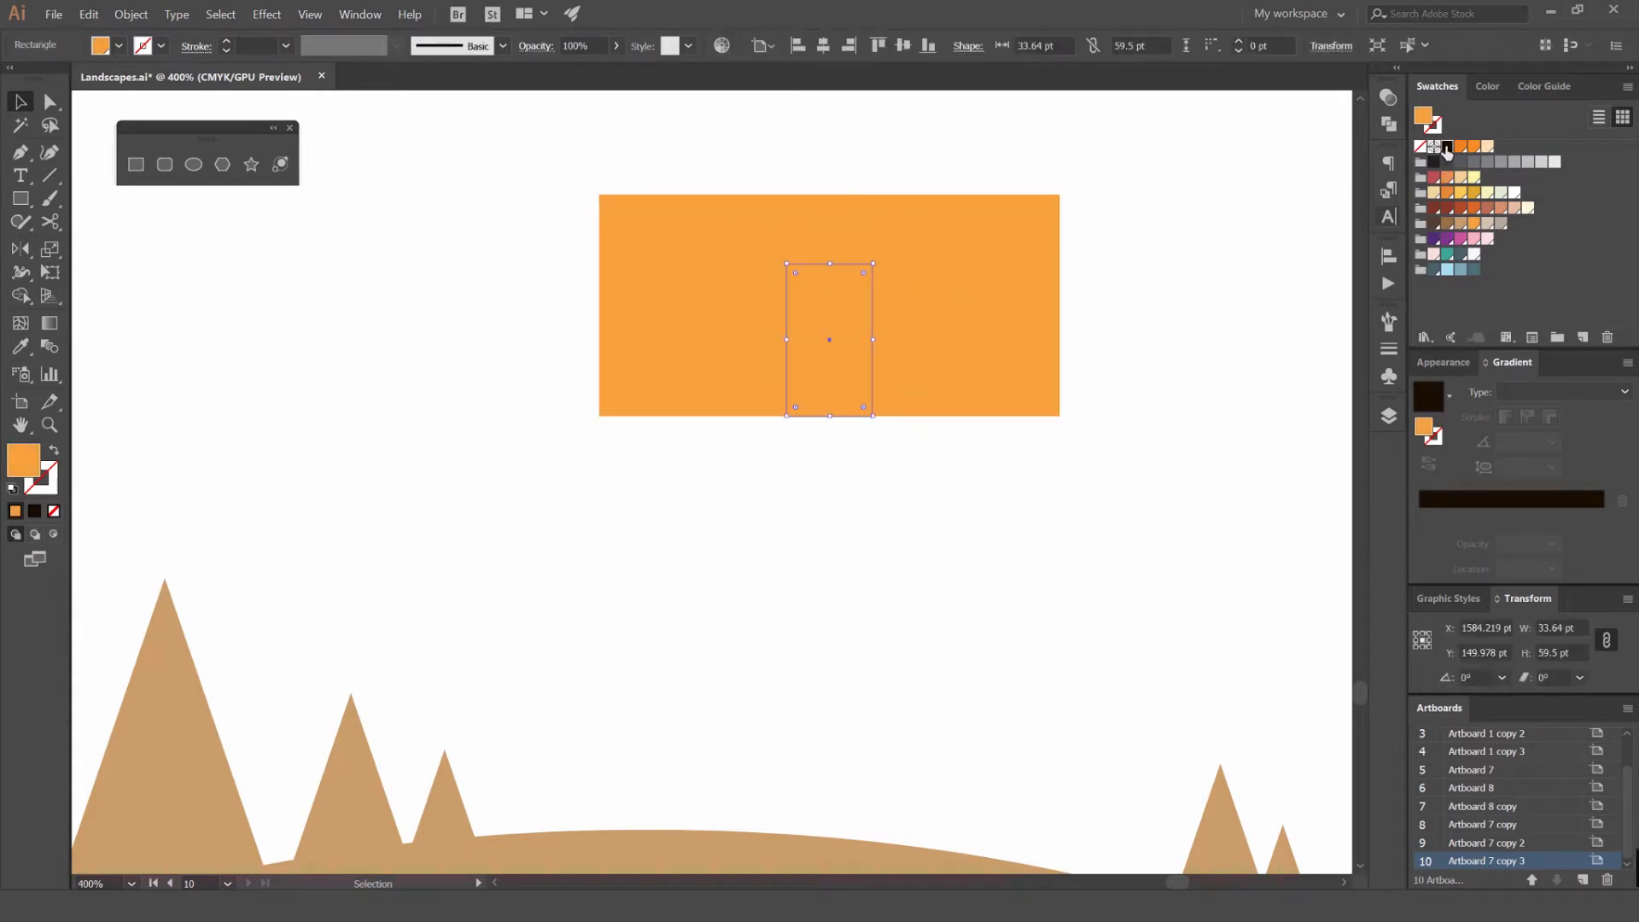
Fill the door with the near-black brown swatch and lower its top edge to a height of 48.5 pt
left_click(1447, 146)
left_click(1120, 309)
left_click(838, 282)
left_click_drag(829, 264, 830, 292)
Round only the door's two upper corners by 16.82 pt to form a full arch
scroll(841, 305, "up", 4)
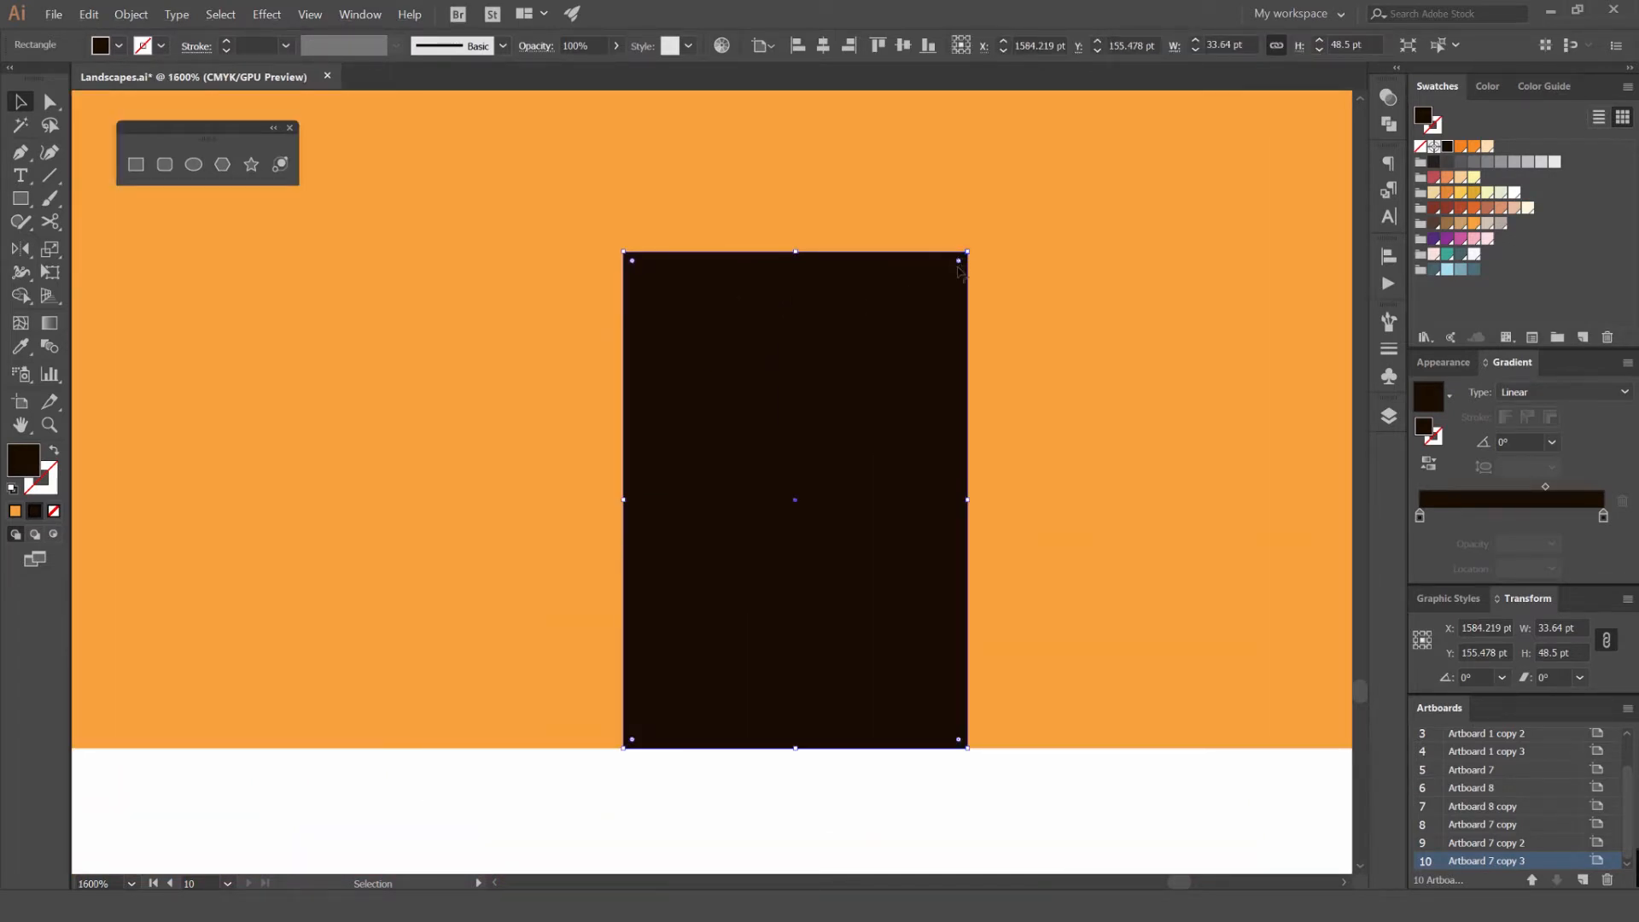
key("a")
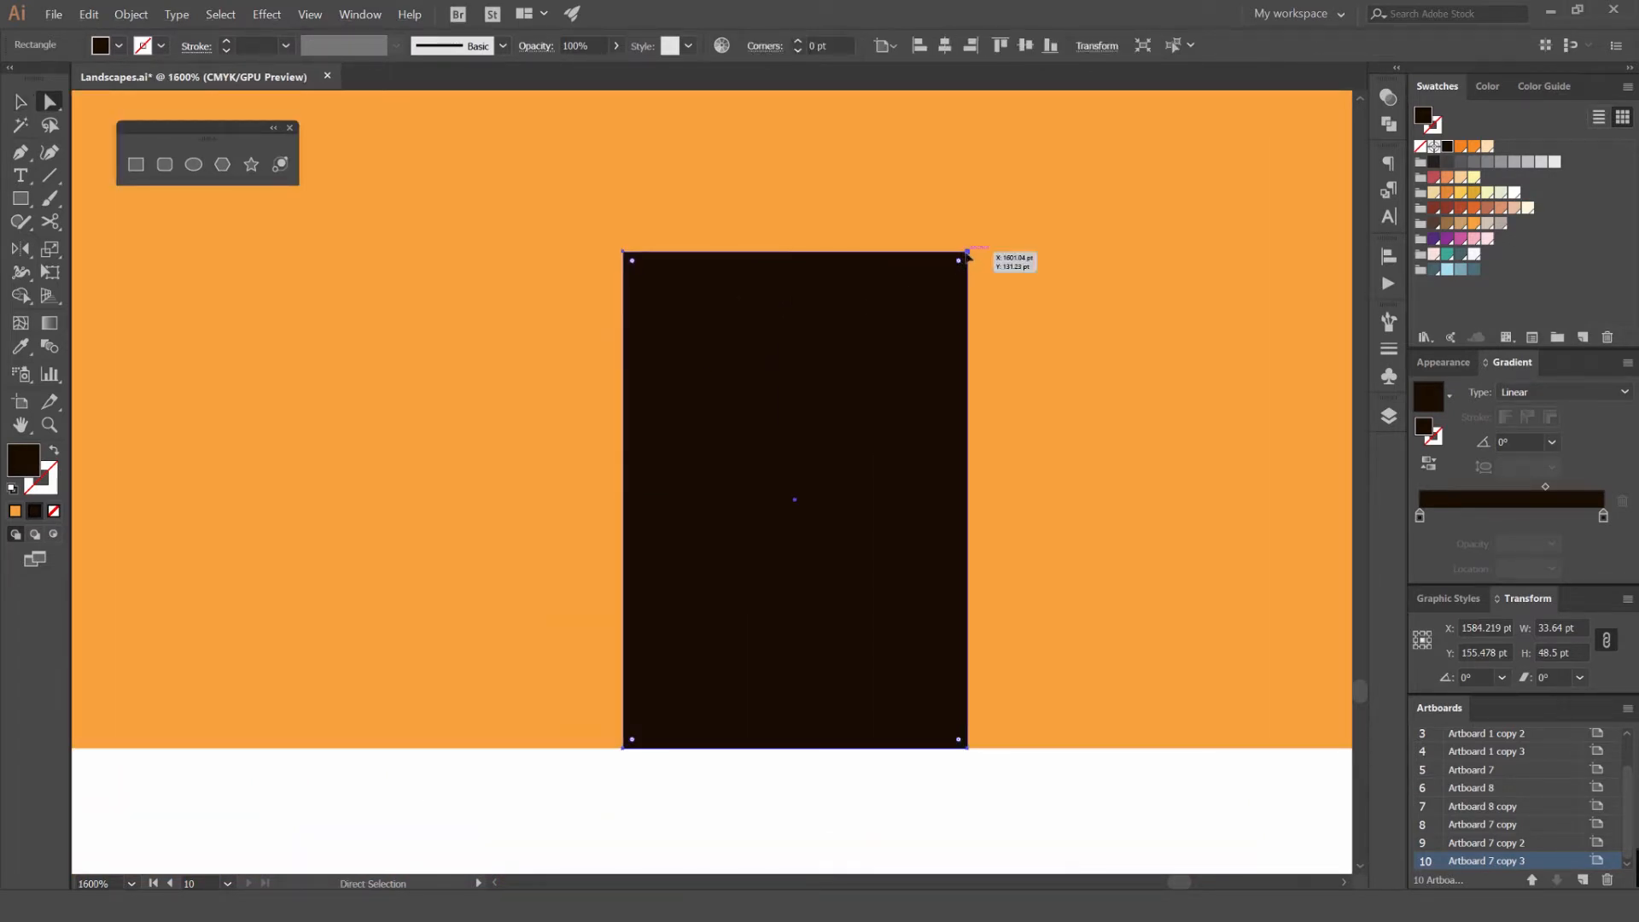
left_click(967, 252)
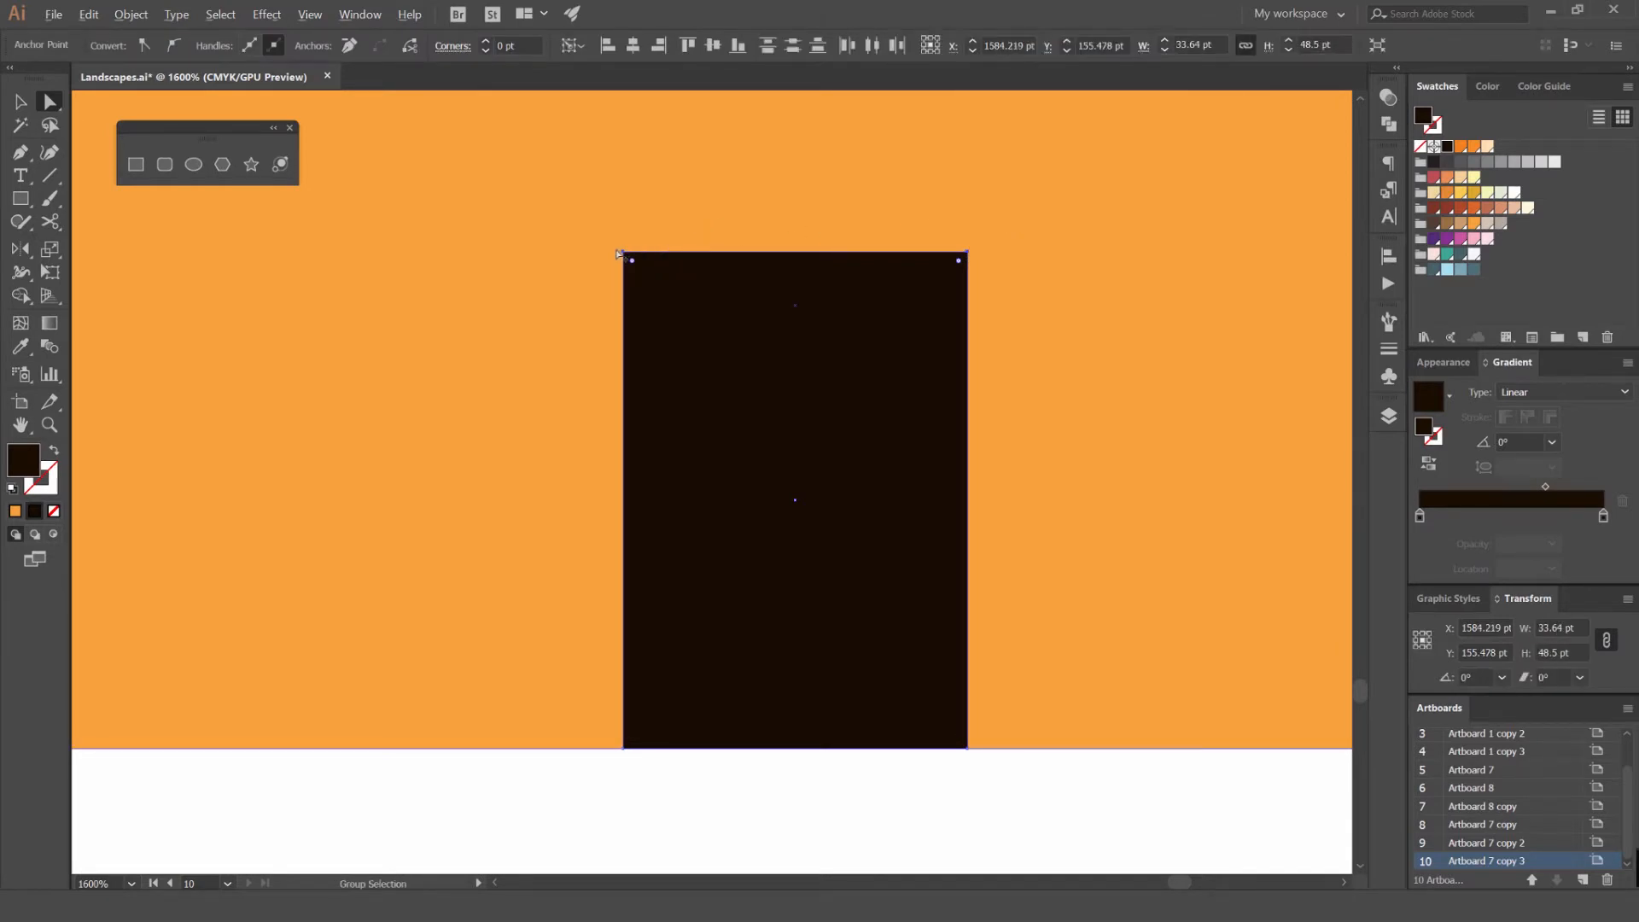
scroll(618, 253, "up", 3)
scroll(618, 246, "down", 2)
left_click_drag(625, 245, 770, 721)
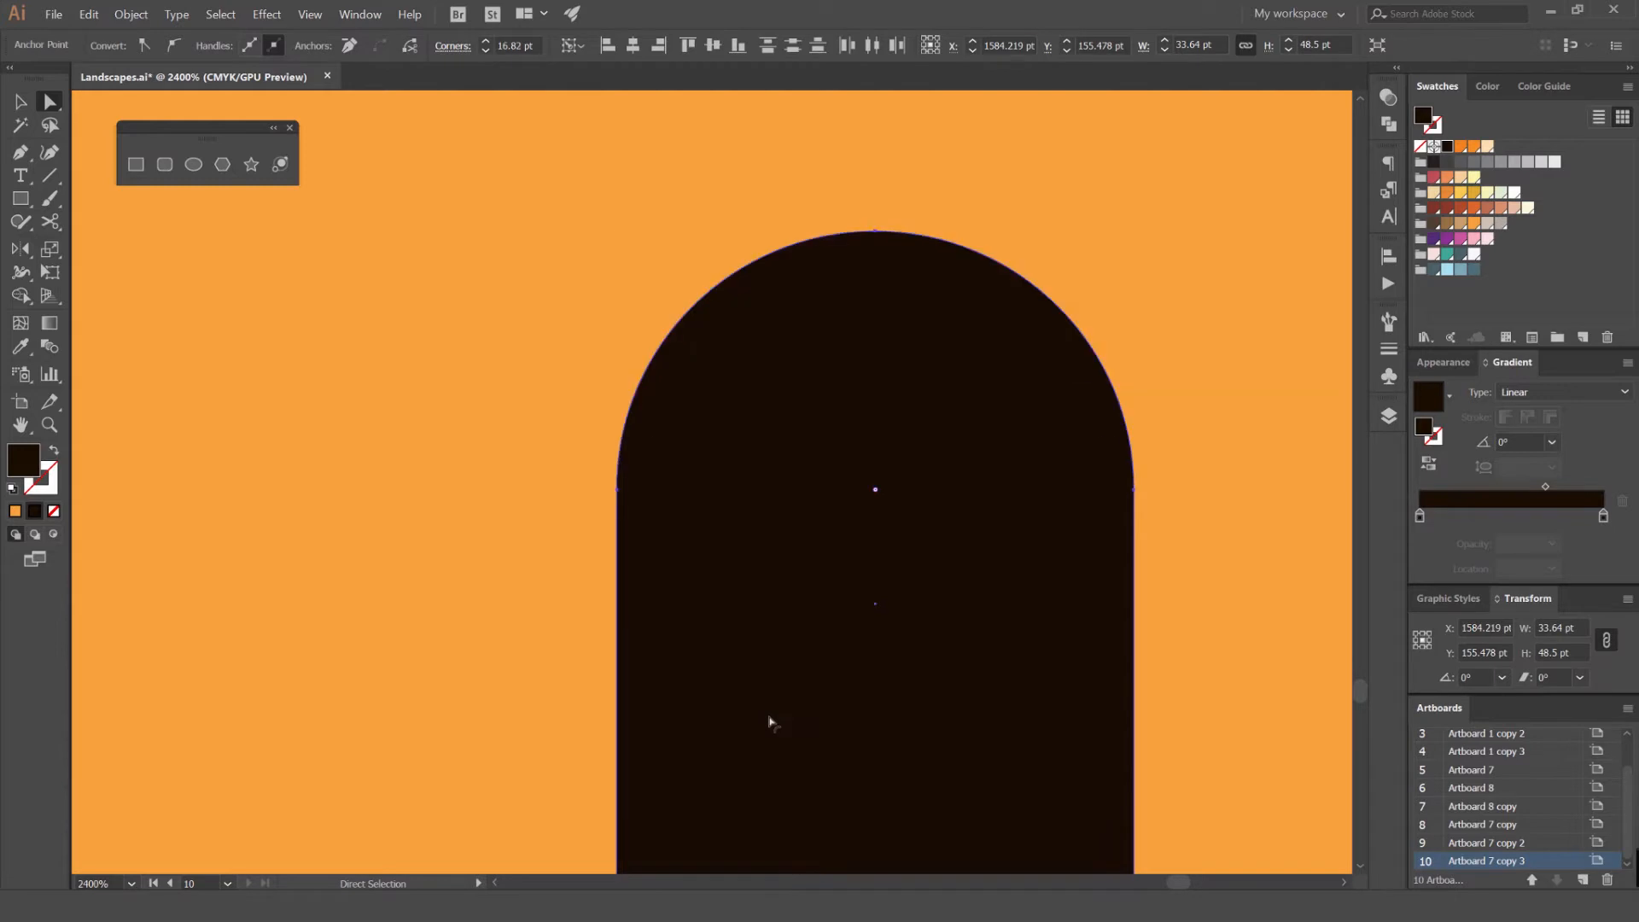
scroll(767, 708, "down", 3)
left_click_drag(813, 571, 760, 402)
key("v")
left_click(892, 139)
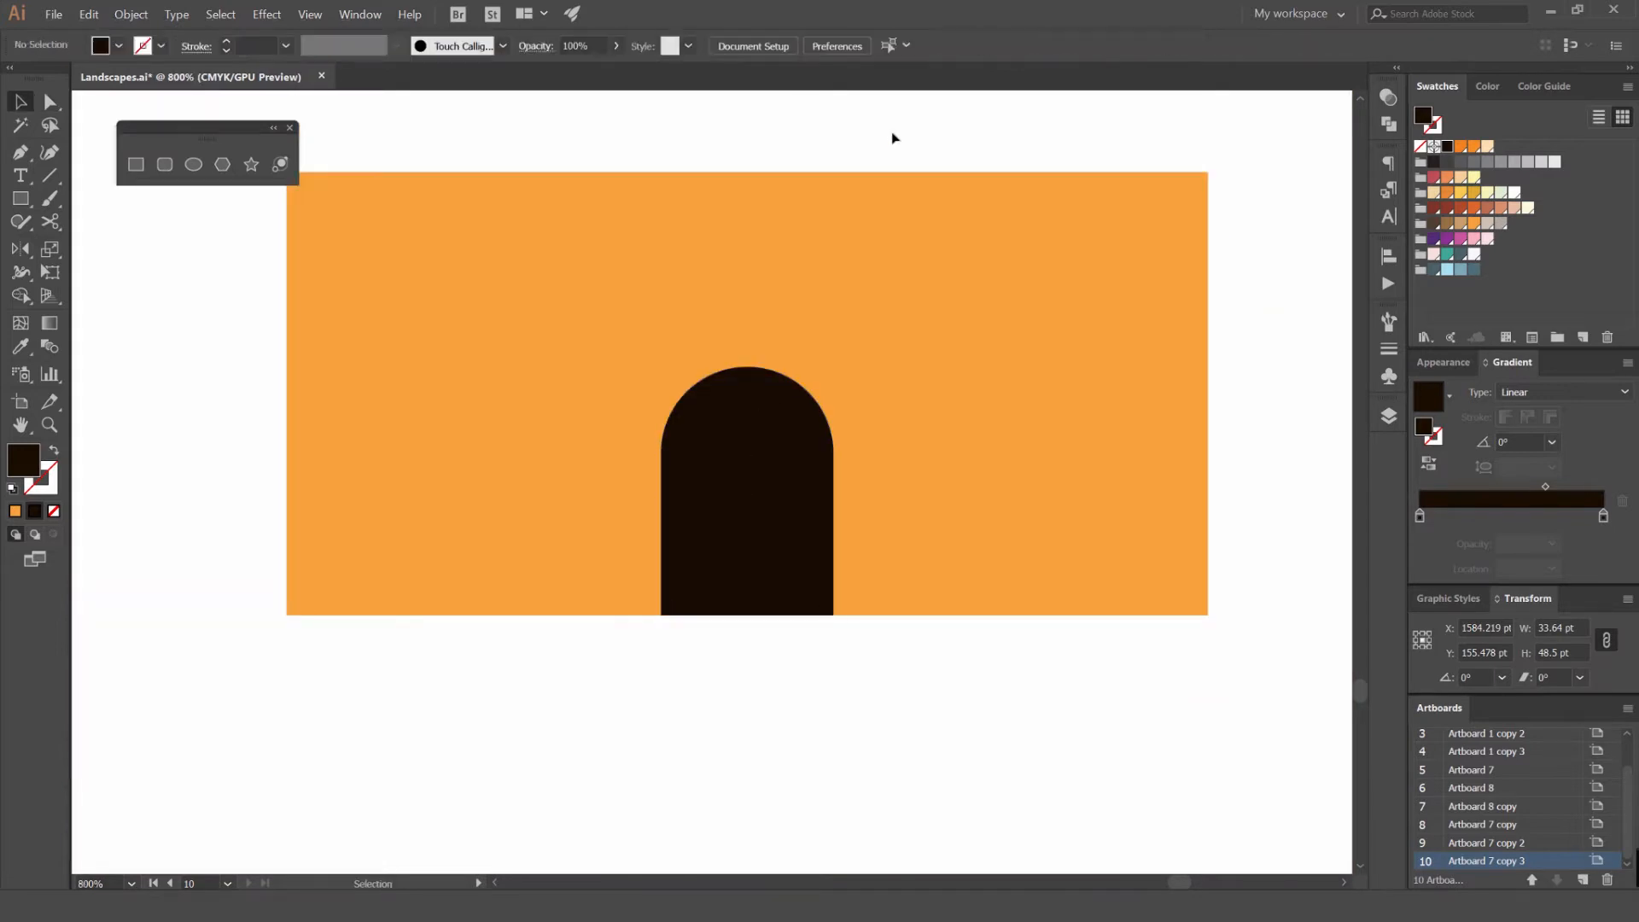
Try applying a uniform corner radius to all of the door's corners, and undo it
key("a")
left_click(793, 426)
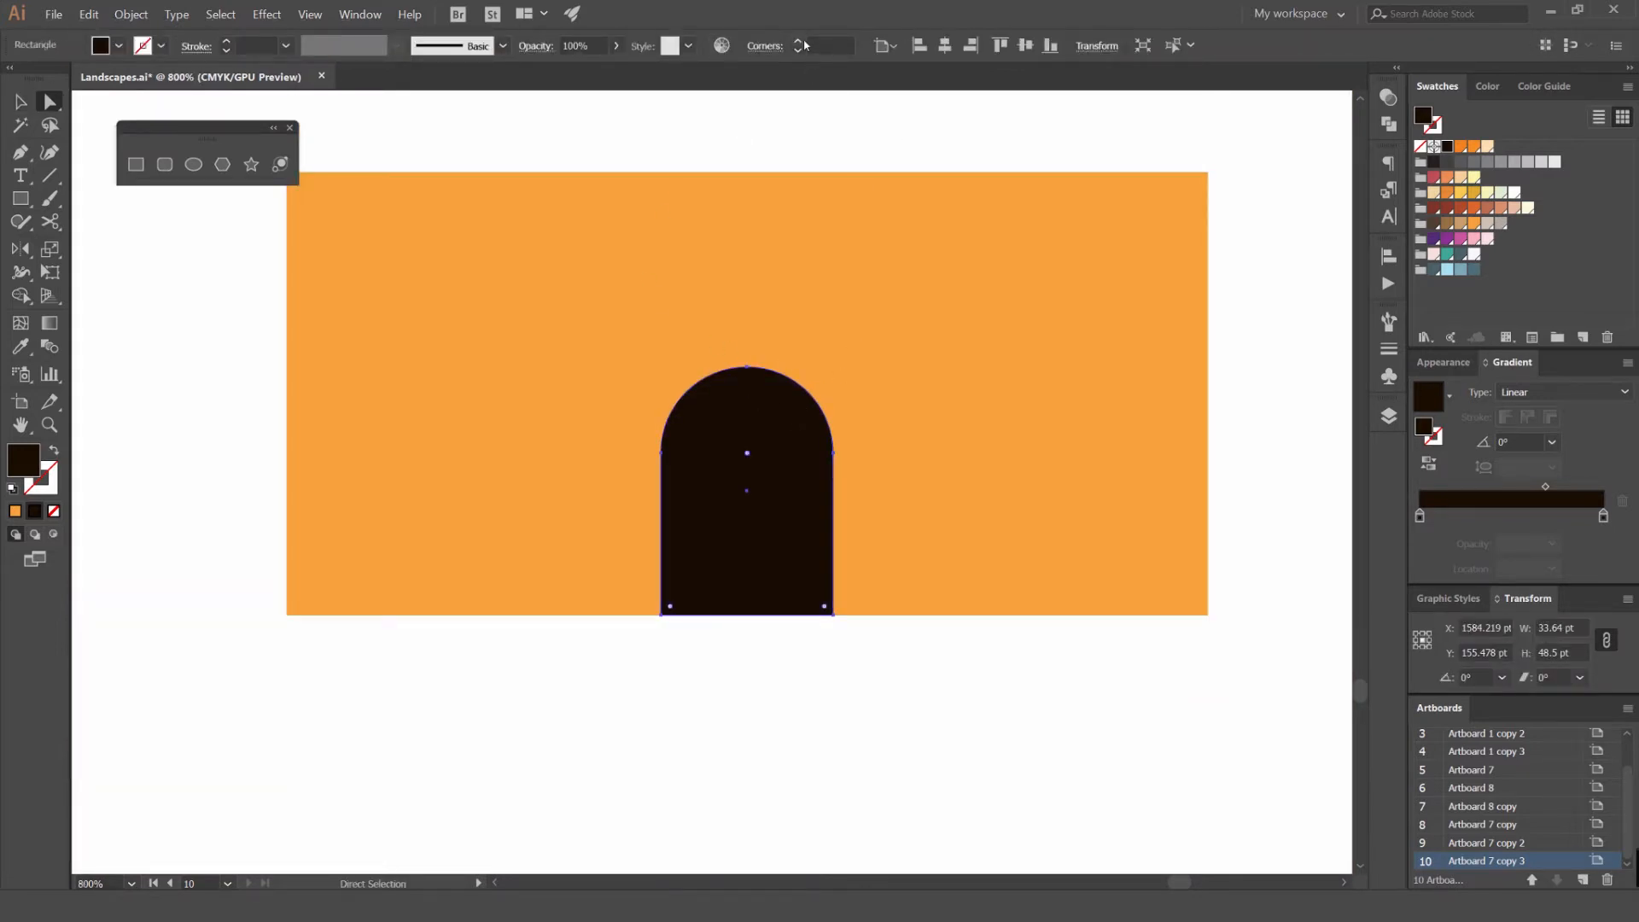
left_click(799, 48)
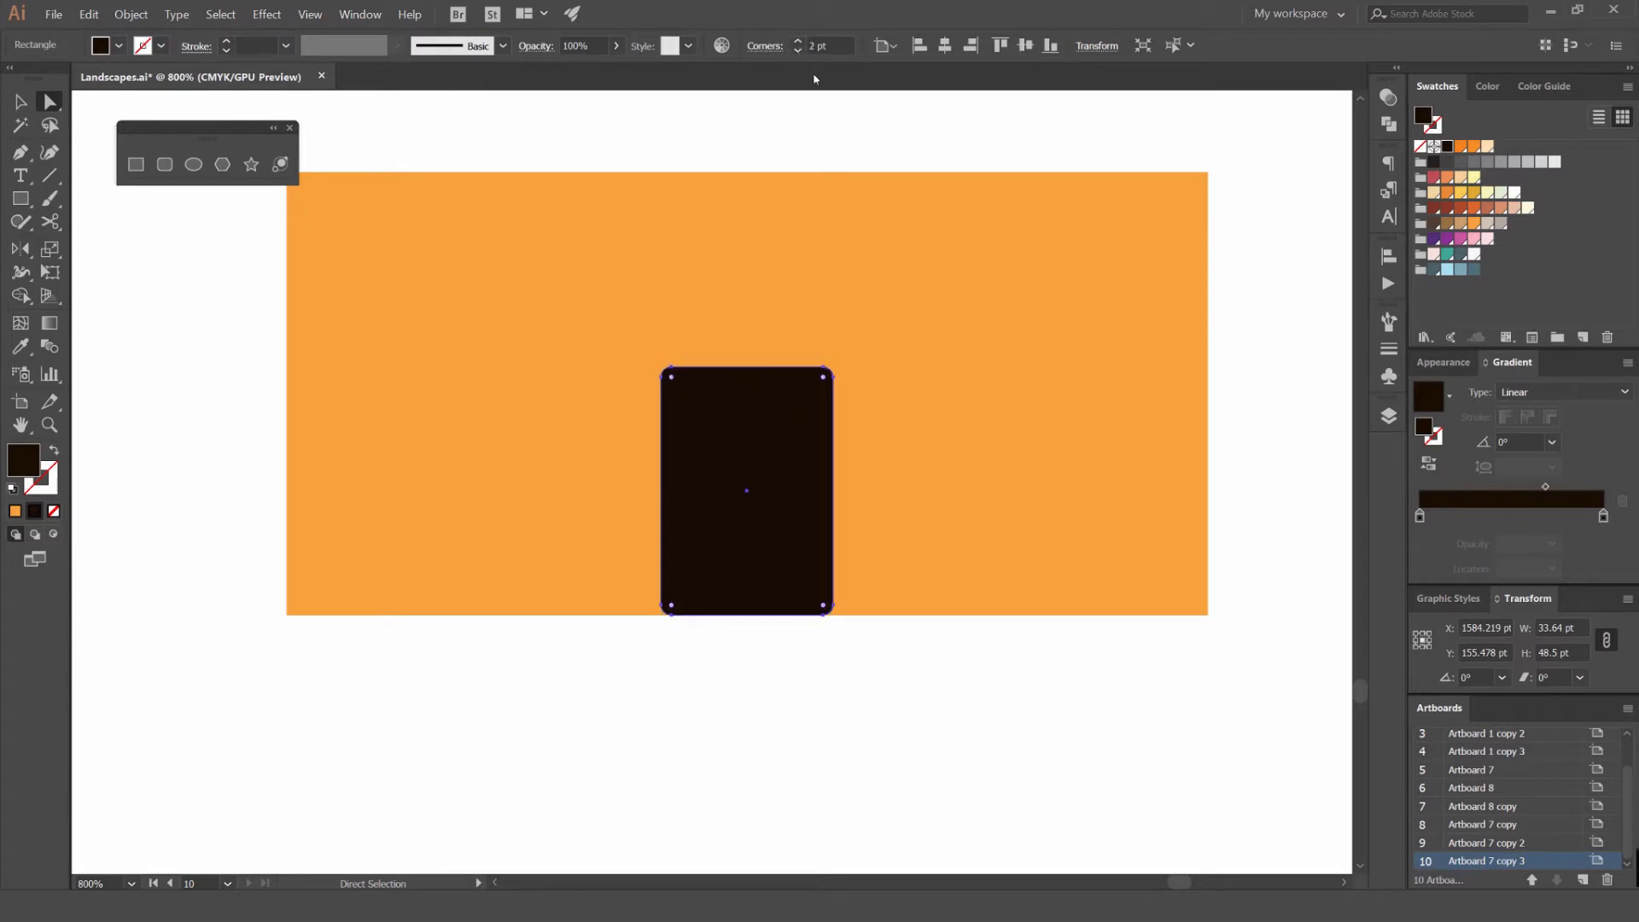
key("ctrl+z")
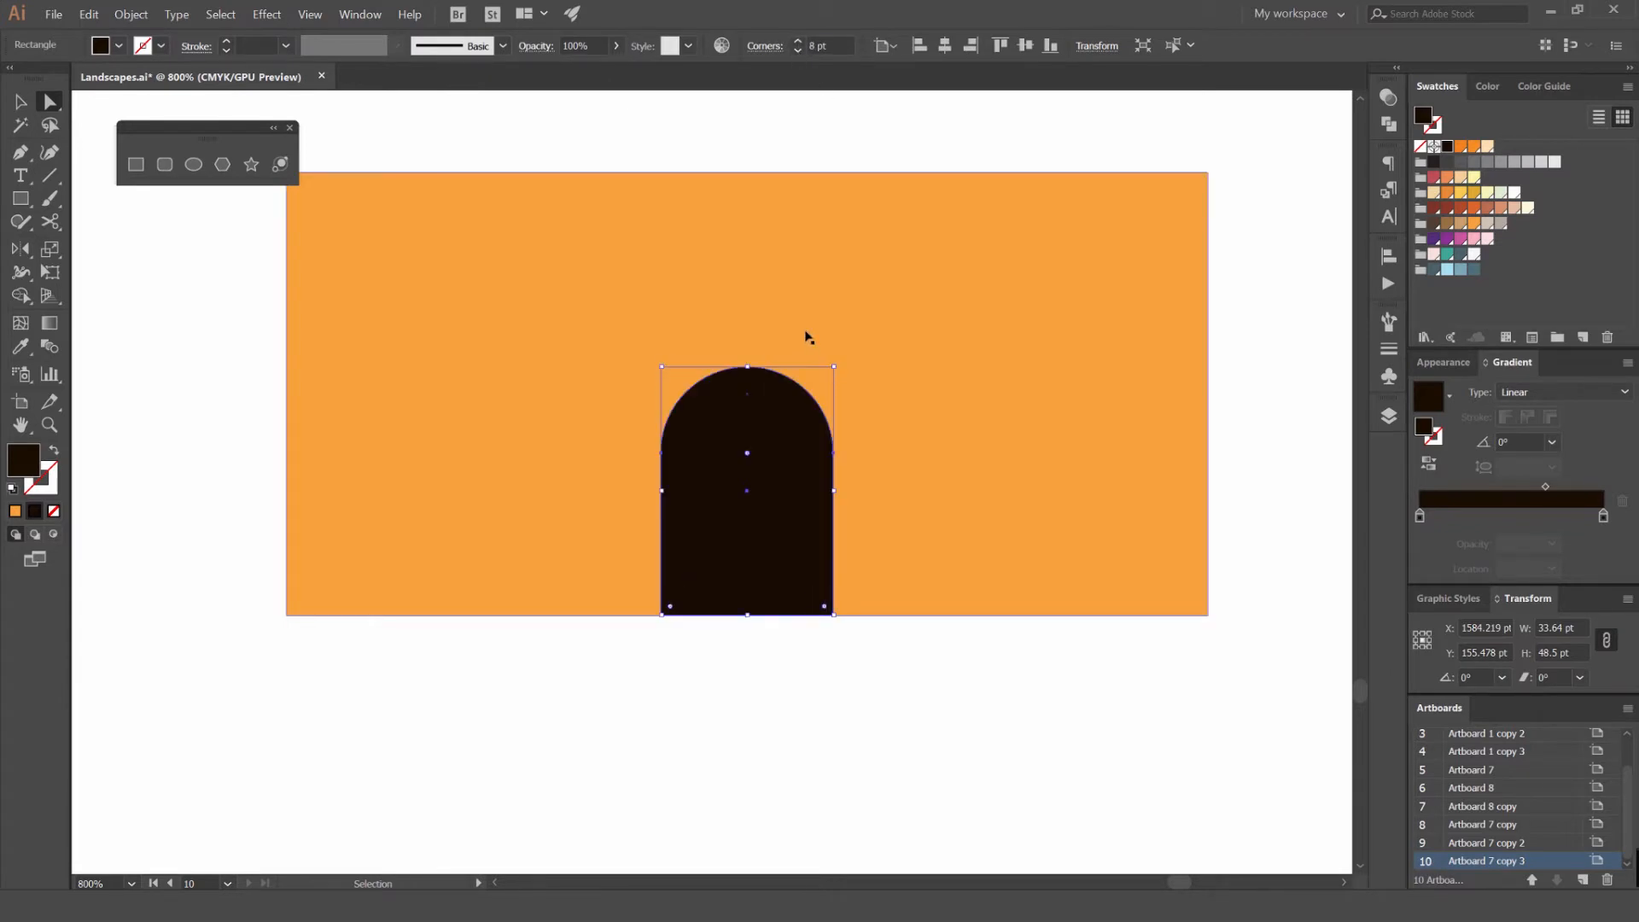
left_click(899, 162)
Draw a dark 21 pt circular window on the wall's left part and copy it to the right part
key("ctrl+minus")
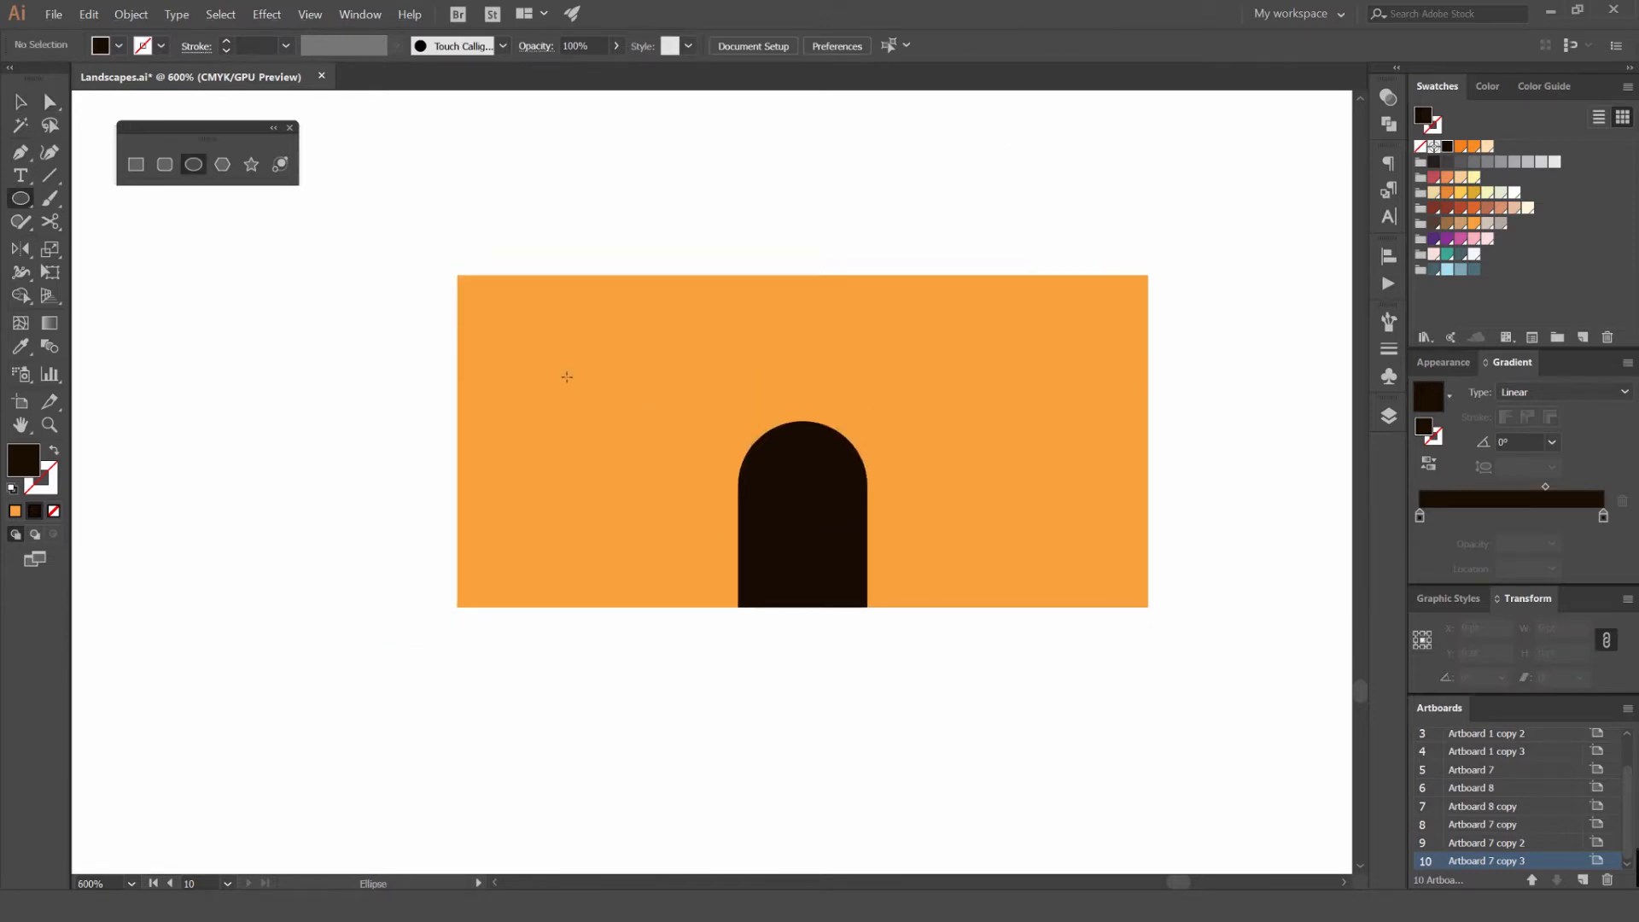
left_click_drag(611, 403, 611, 403)
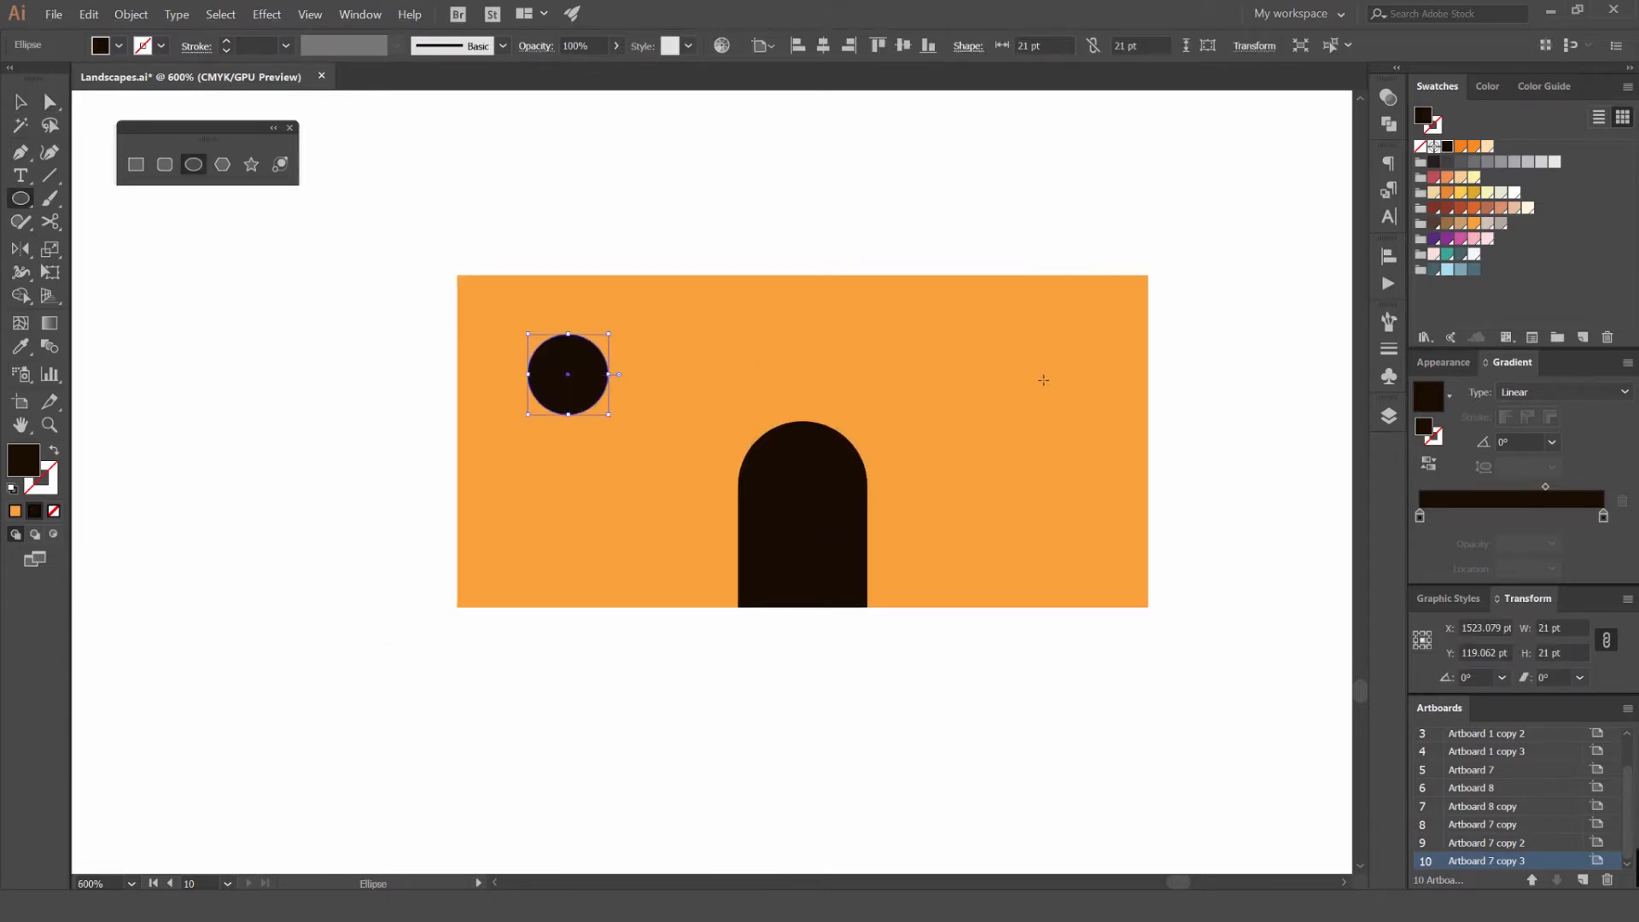
left_click_drag(1077, 409, 1079, 411)
key("ctrl+z")
key("v")
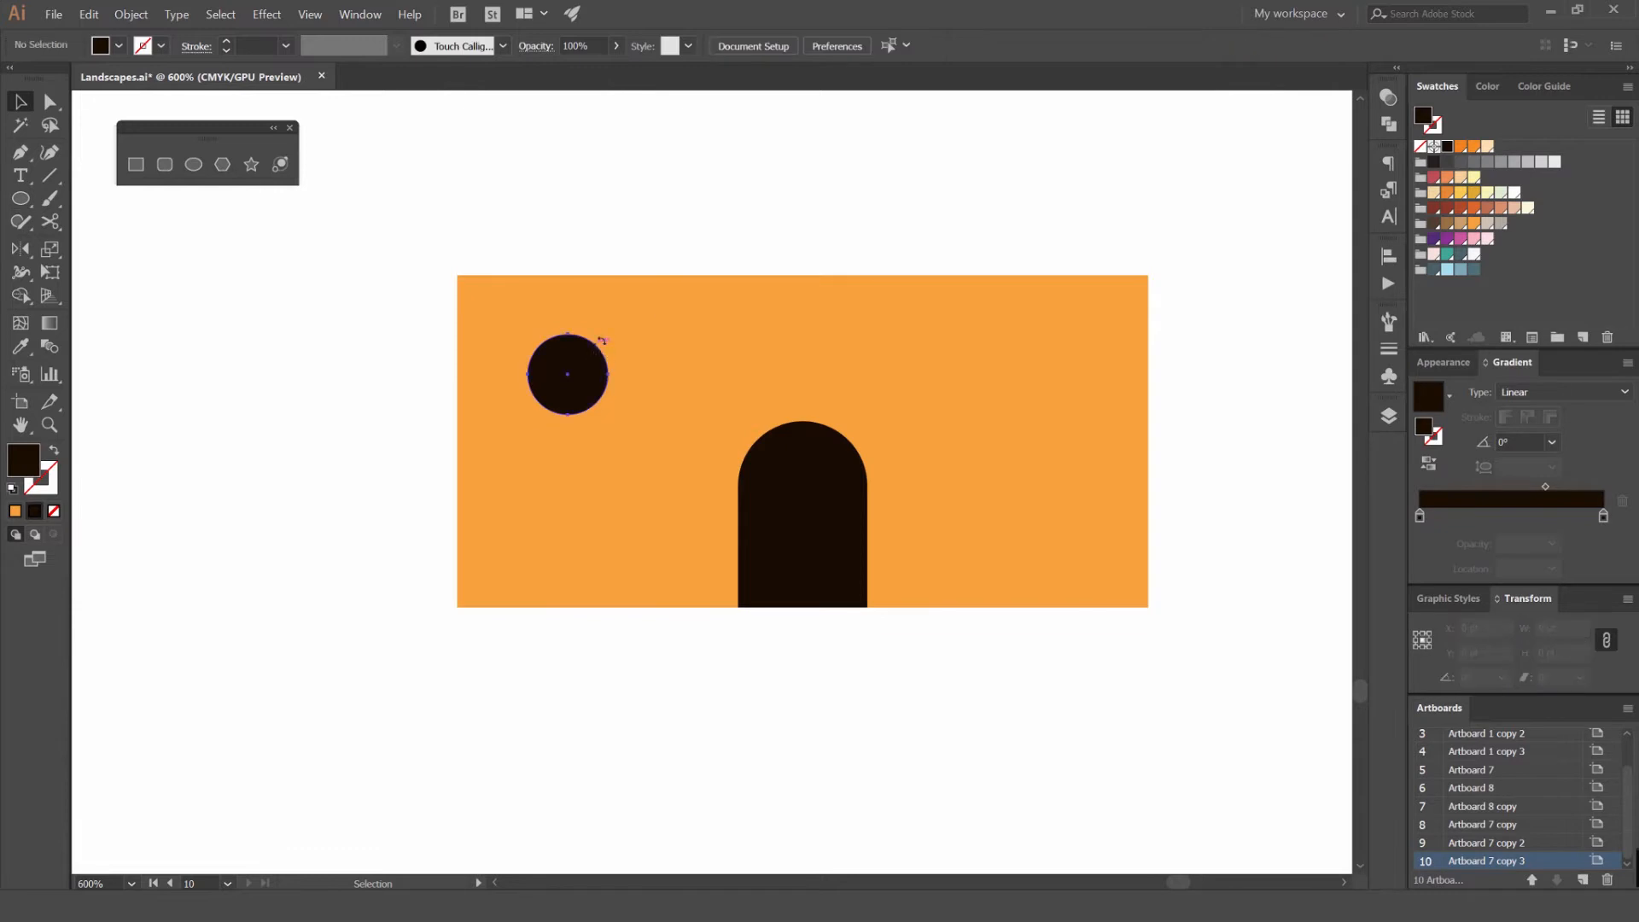
left_click_drag(620, 327, 1036, 363)
Scale the wall, door and both windows down together to a wall width of about 117 pt
scroll(1180, 332, "down", 2)
left_click_drag(1181, 332, 970, 316)
left_click_drag(1009, 249, 576, 519)
left_click_drag(890, 378, 863, 392)
left_click_drag(930, 302, 870, 332)
left_click(925, 289)
scroll(737, 328, "up", 1)
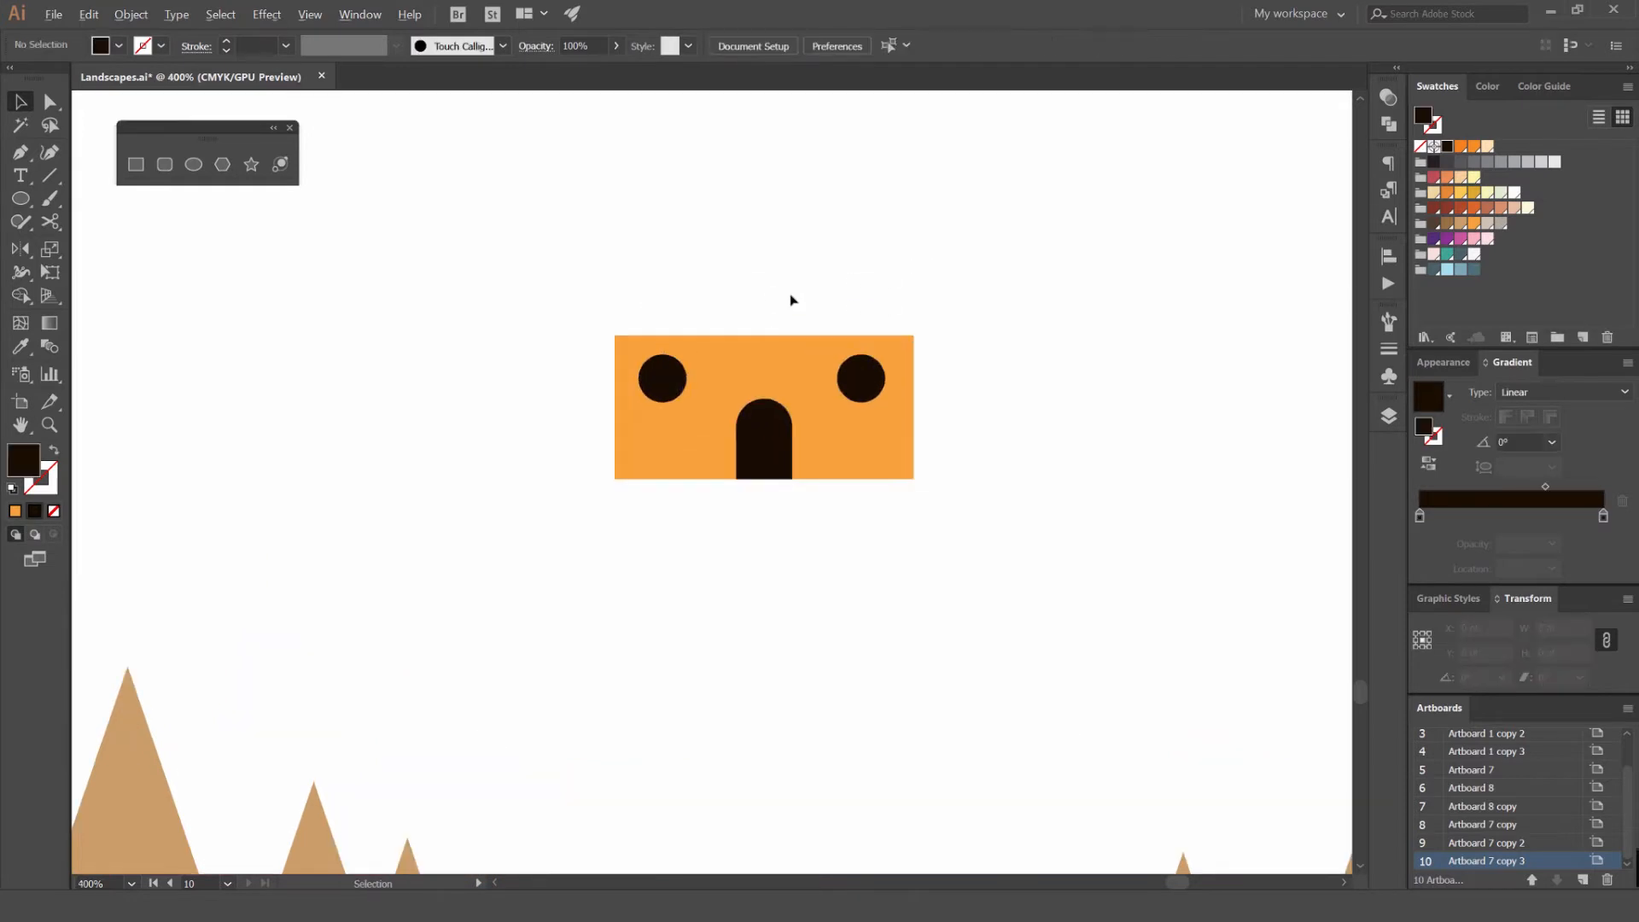
Draw a dark triangle above the house as its roof
left_click_drag(502, 304, 812, 253)
key("Up")
key("Up")
key("Up")
key("Down")
key("Down")
key("Down")
Place the triangle on the wall's top edge, stretch it to overhang both sides and flatten its peak
key("v")
left_click_drag(571, 279, 836, 266)
left_click_drag(856, 290, 867, 271)
left_click_drag(1078, 252, 1004, 253)
left_click_drag(764, 167, 764, 213)
left_click(1045, 226)
scroll(1031, 249, "down", 1)
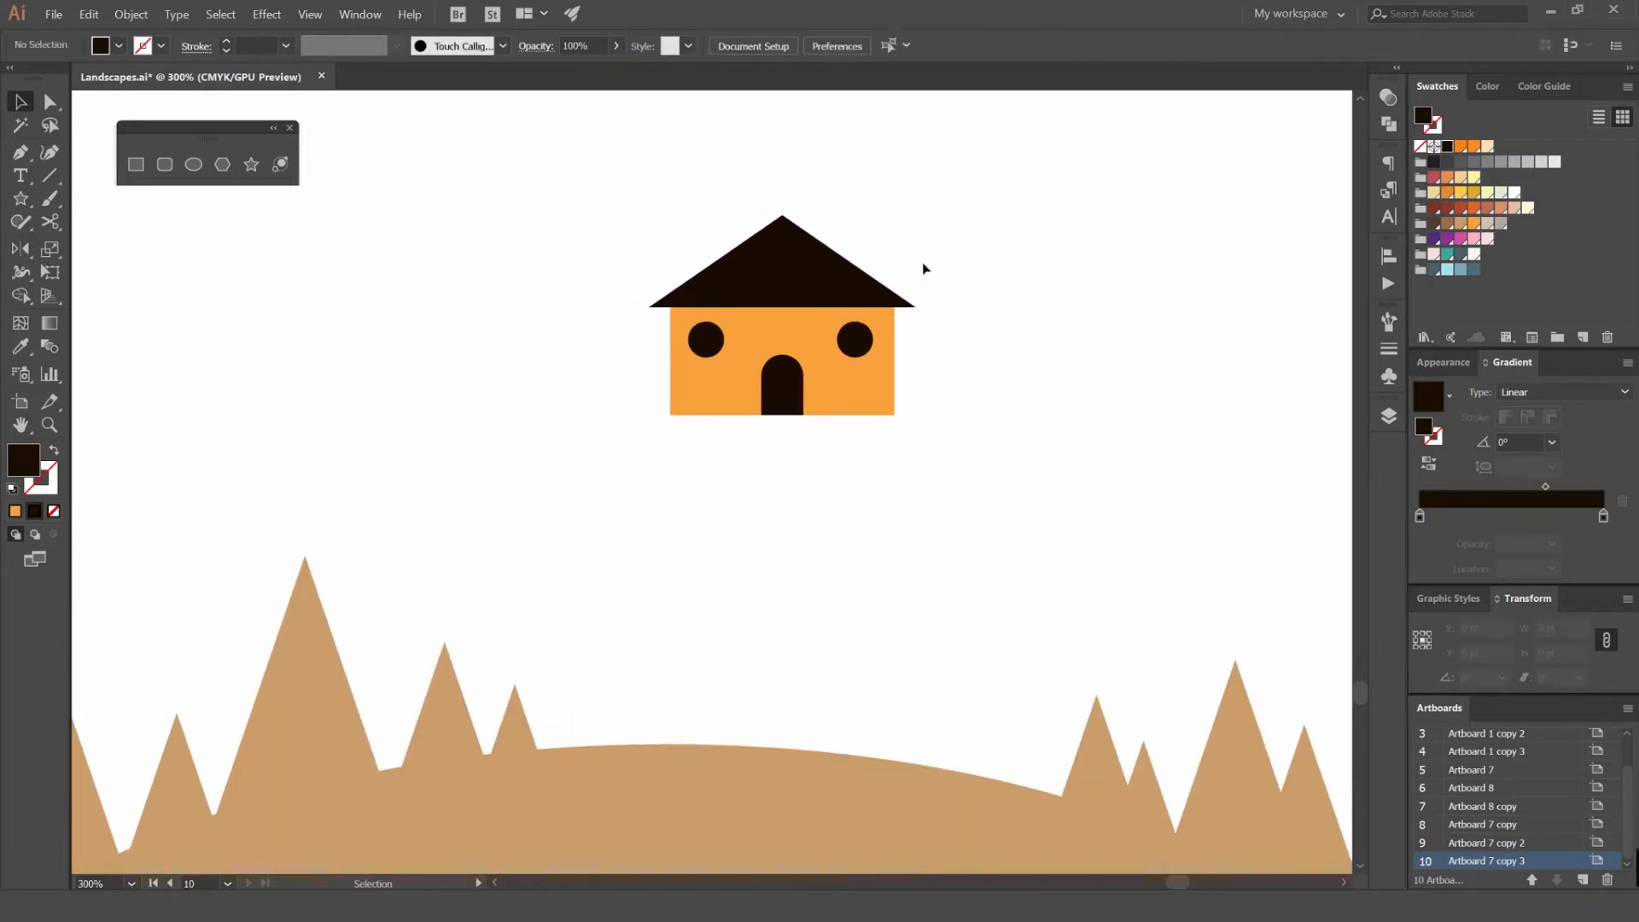
Draw a thin strip about 117 by 2.4 pt across the wall's top, directly under the roof
scroll(762, 280, "up", 2)
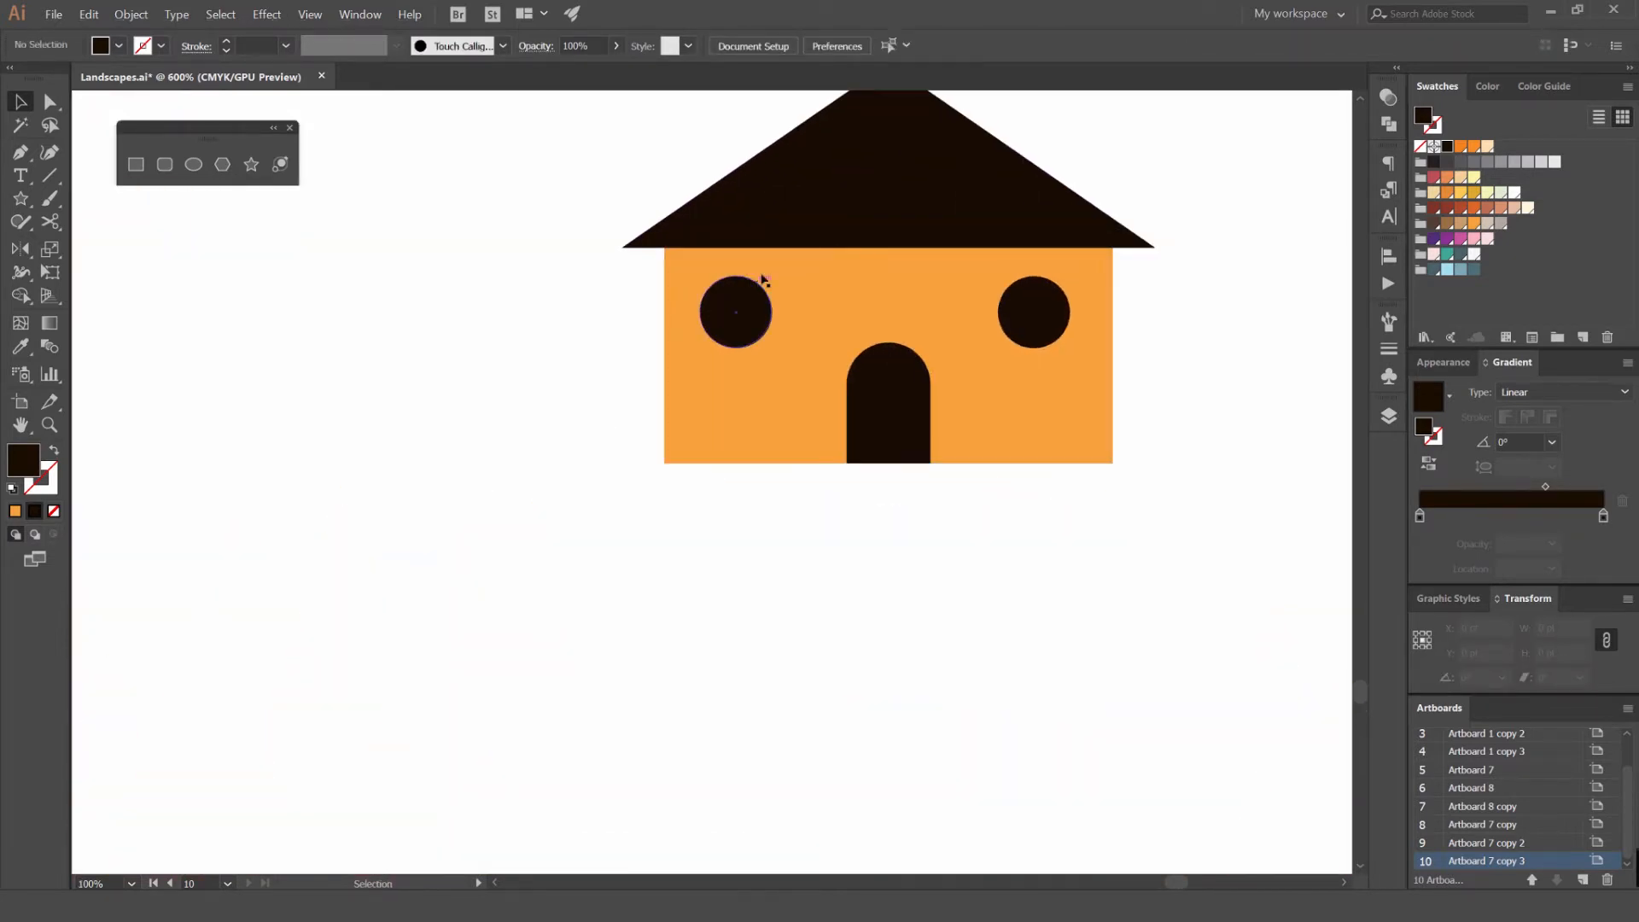
scroll(994, 309, "down", 3)
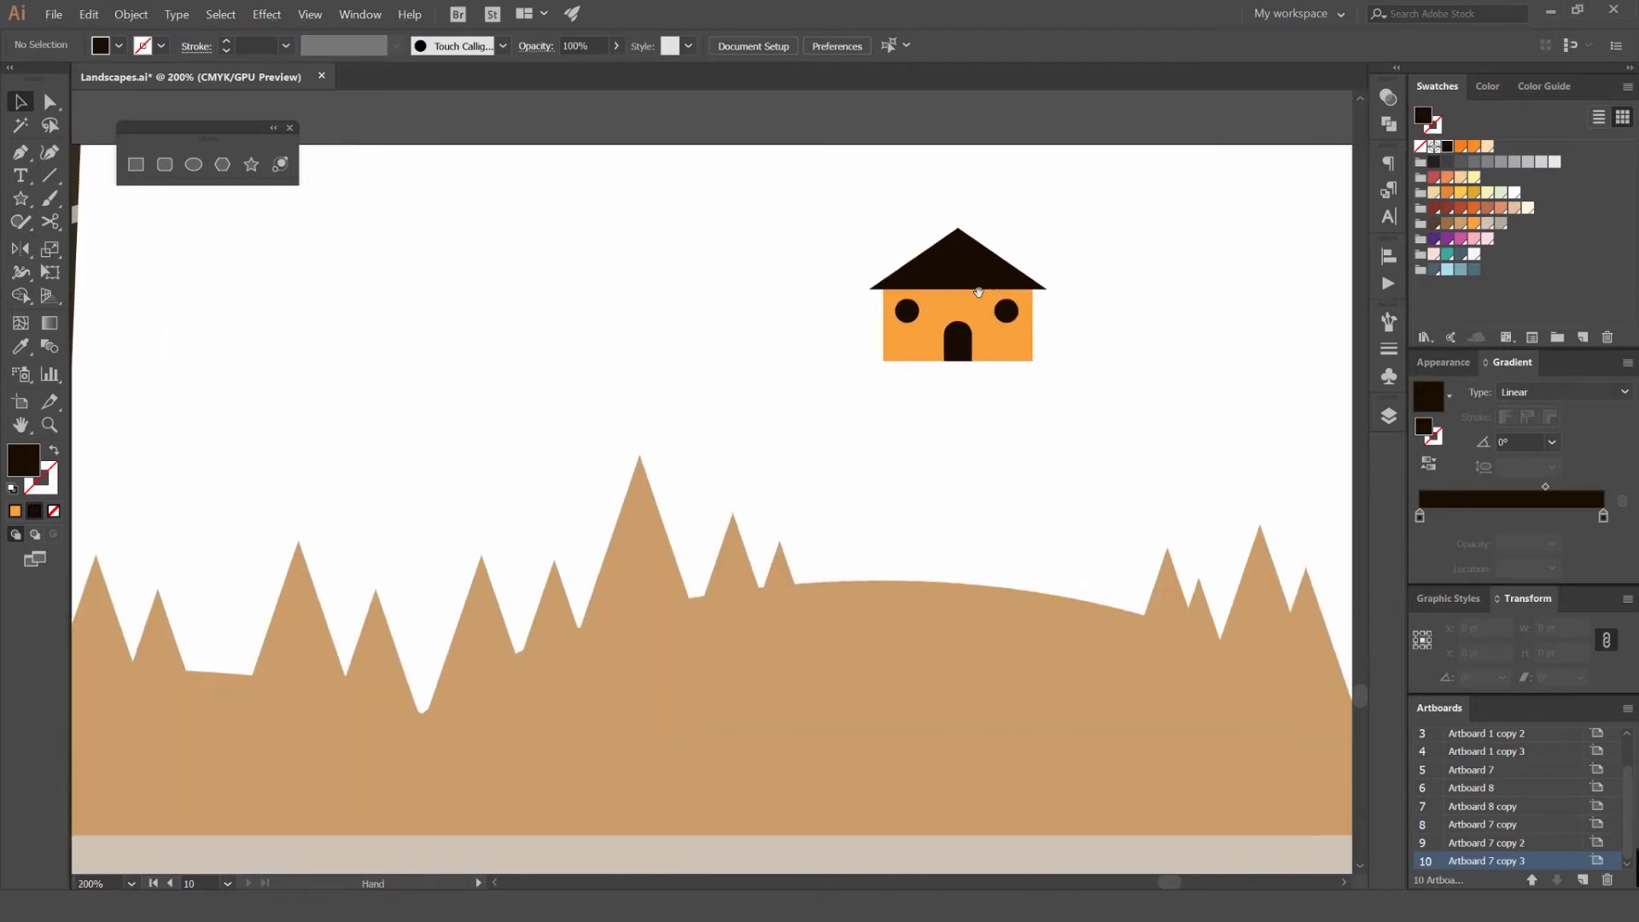
scroll(972, 291, "up", 3)
scroll(596, 275, "up", 2)
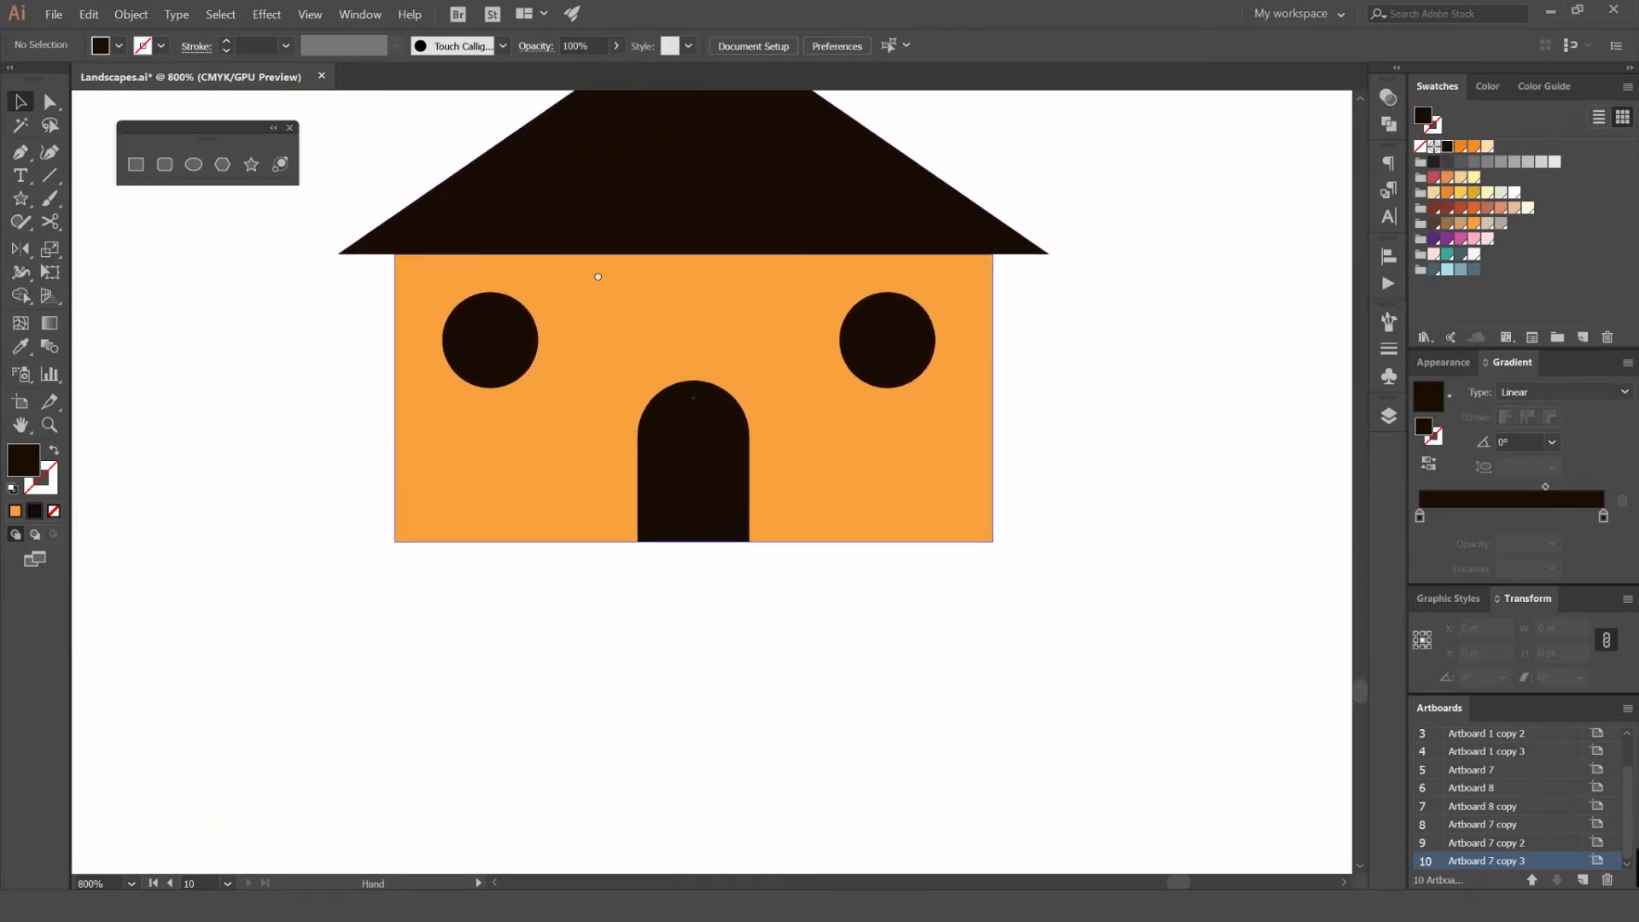
key("m")
left_click_drag(356, 243, 986, 263)
left_click_drag(1231, 266, 1251, 260)
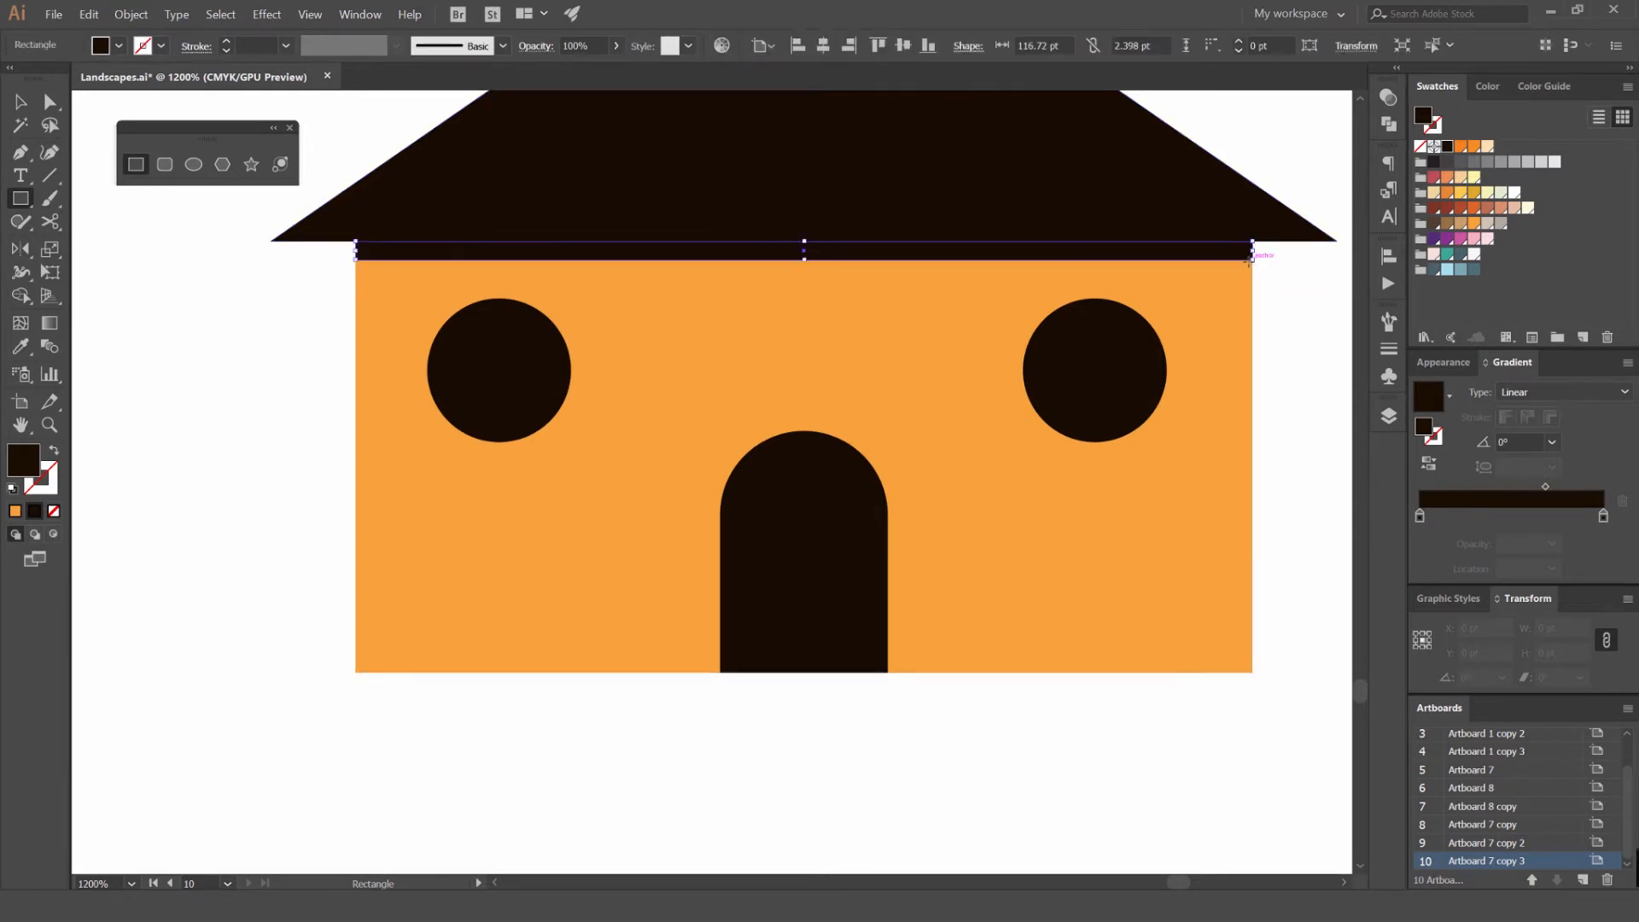
Give the strip the wall's orange with the Eyedropper and set its blending mode to Multiply as a roof shadow
left_click(1388, 97)
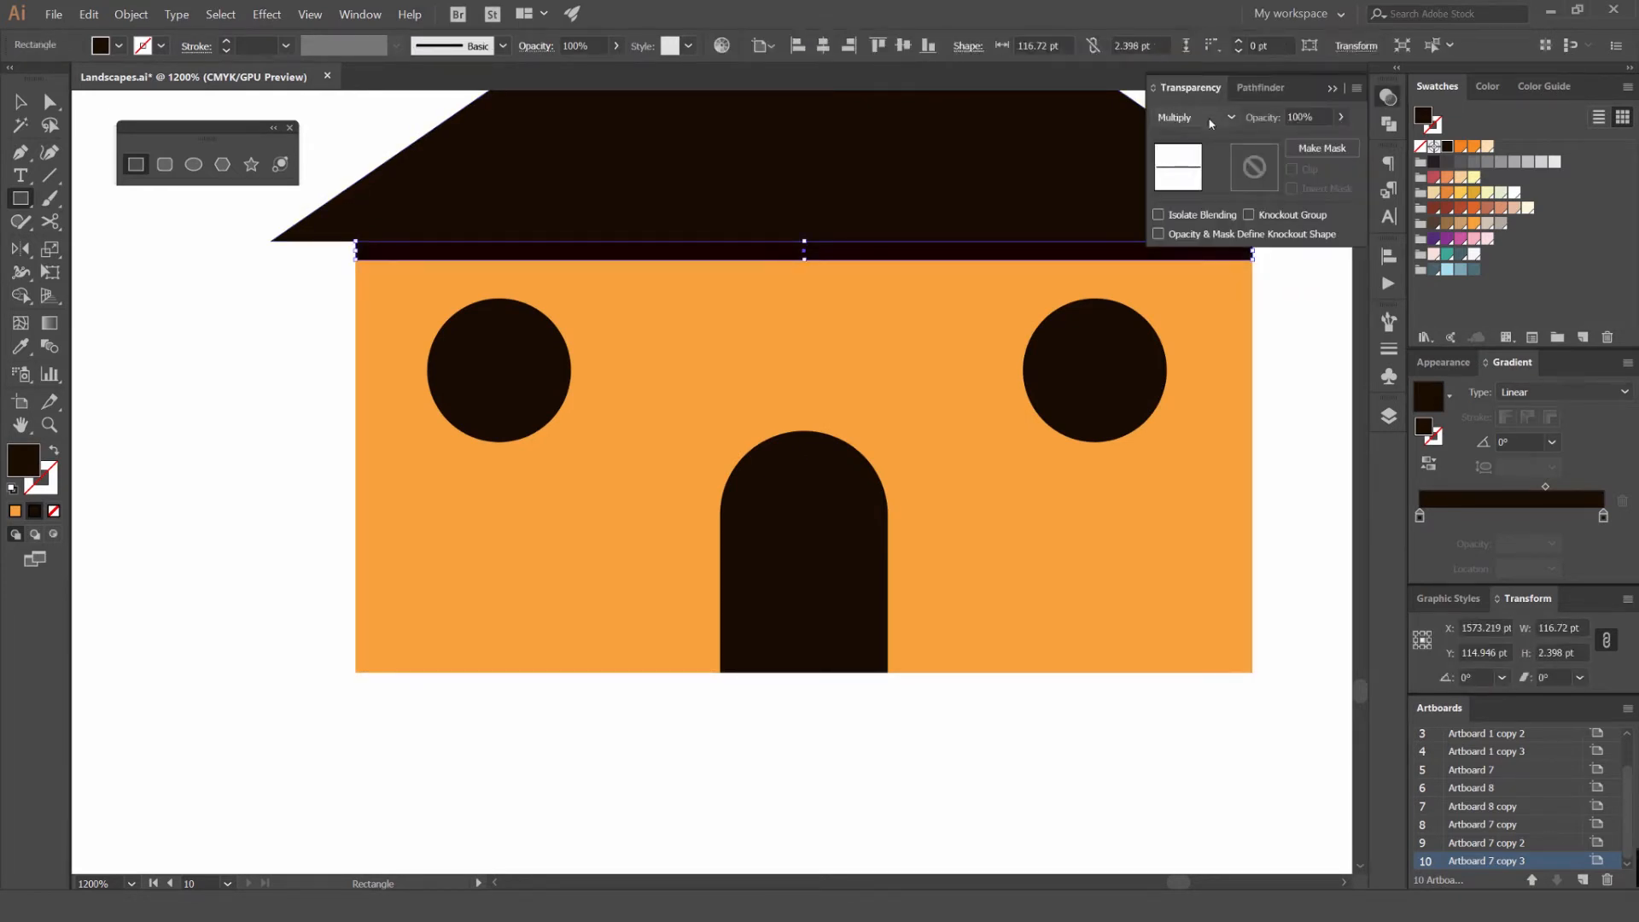
key("o")
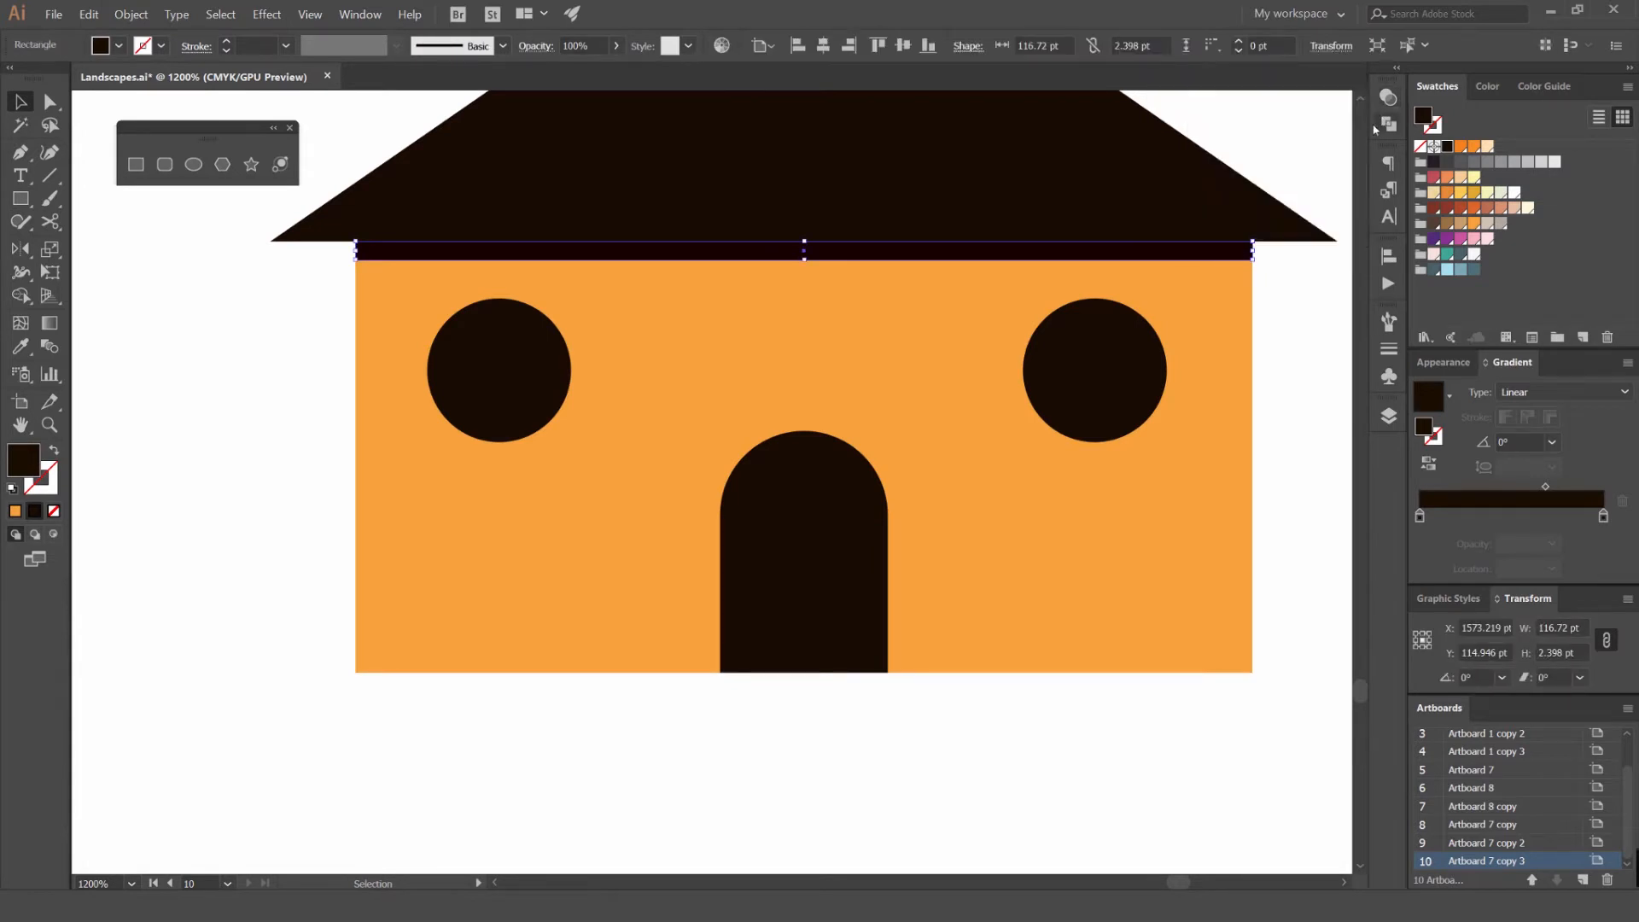
key("i")
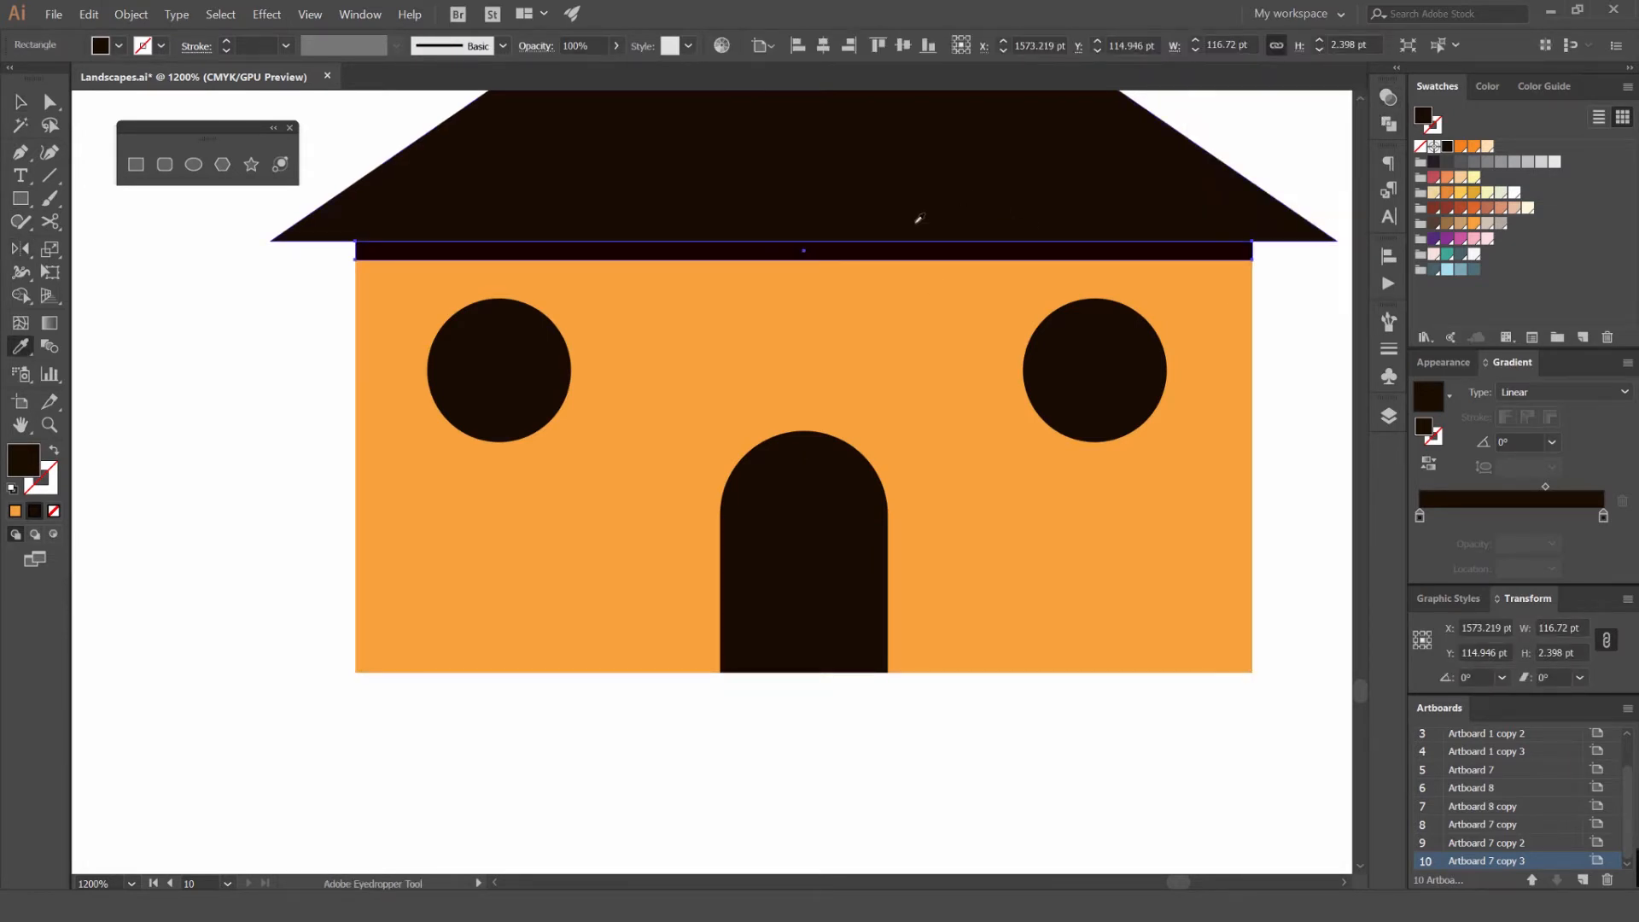
left_click(954, 316)
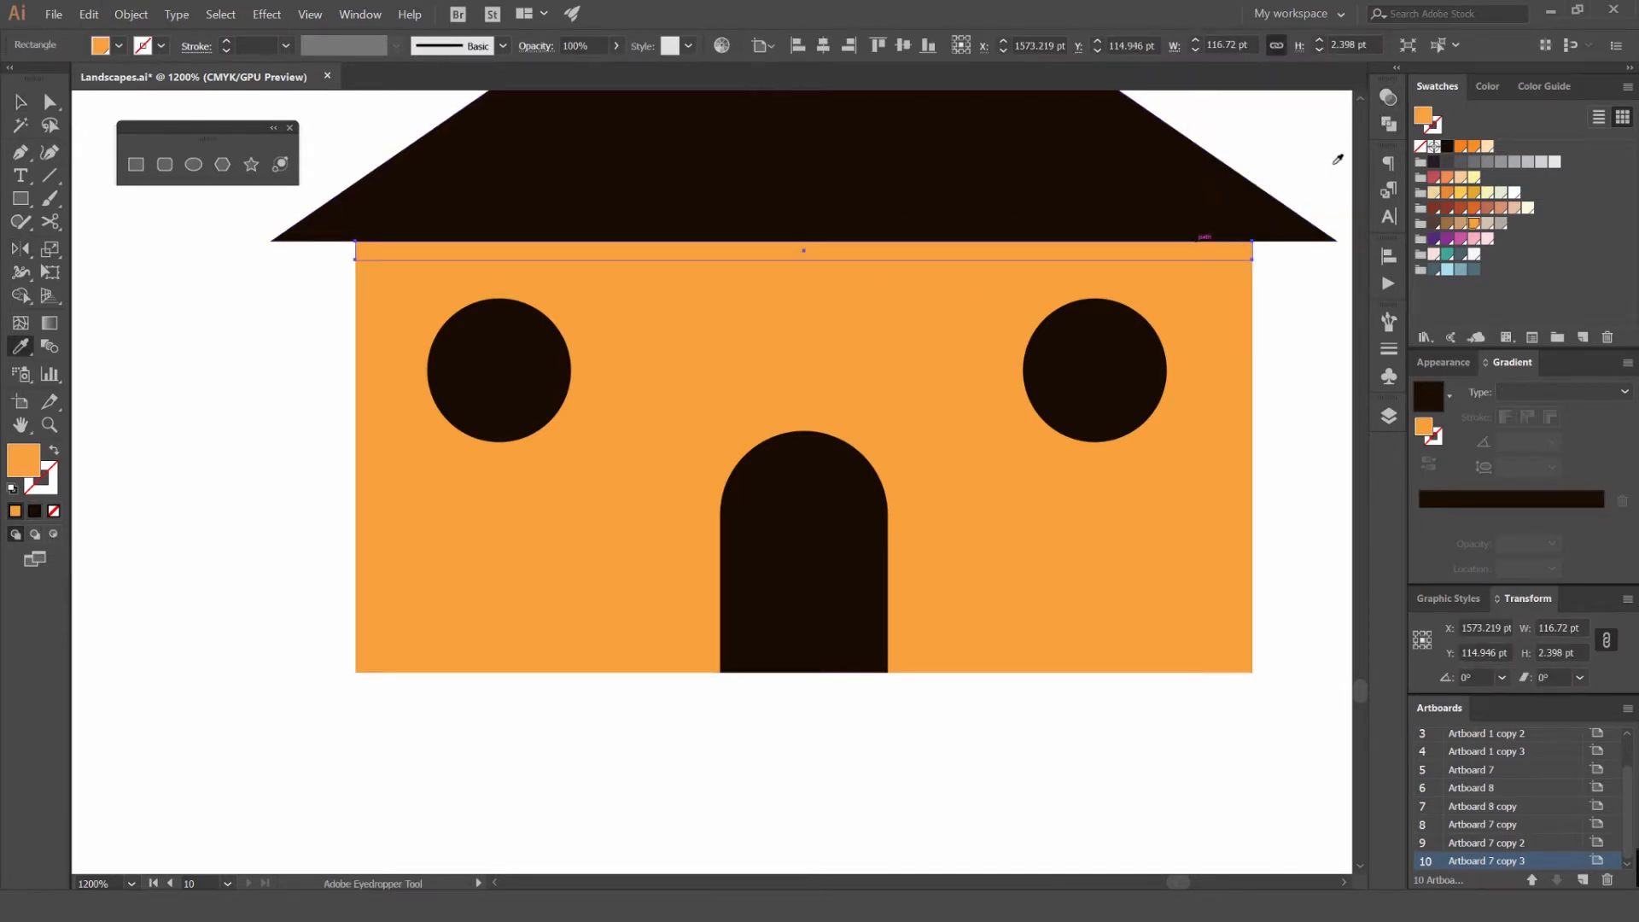
scroll(1227, 116, "down", 2)
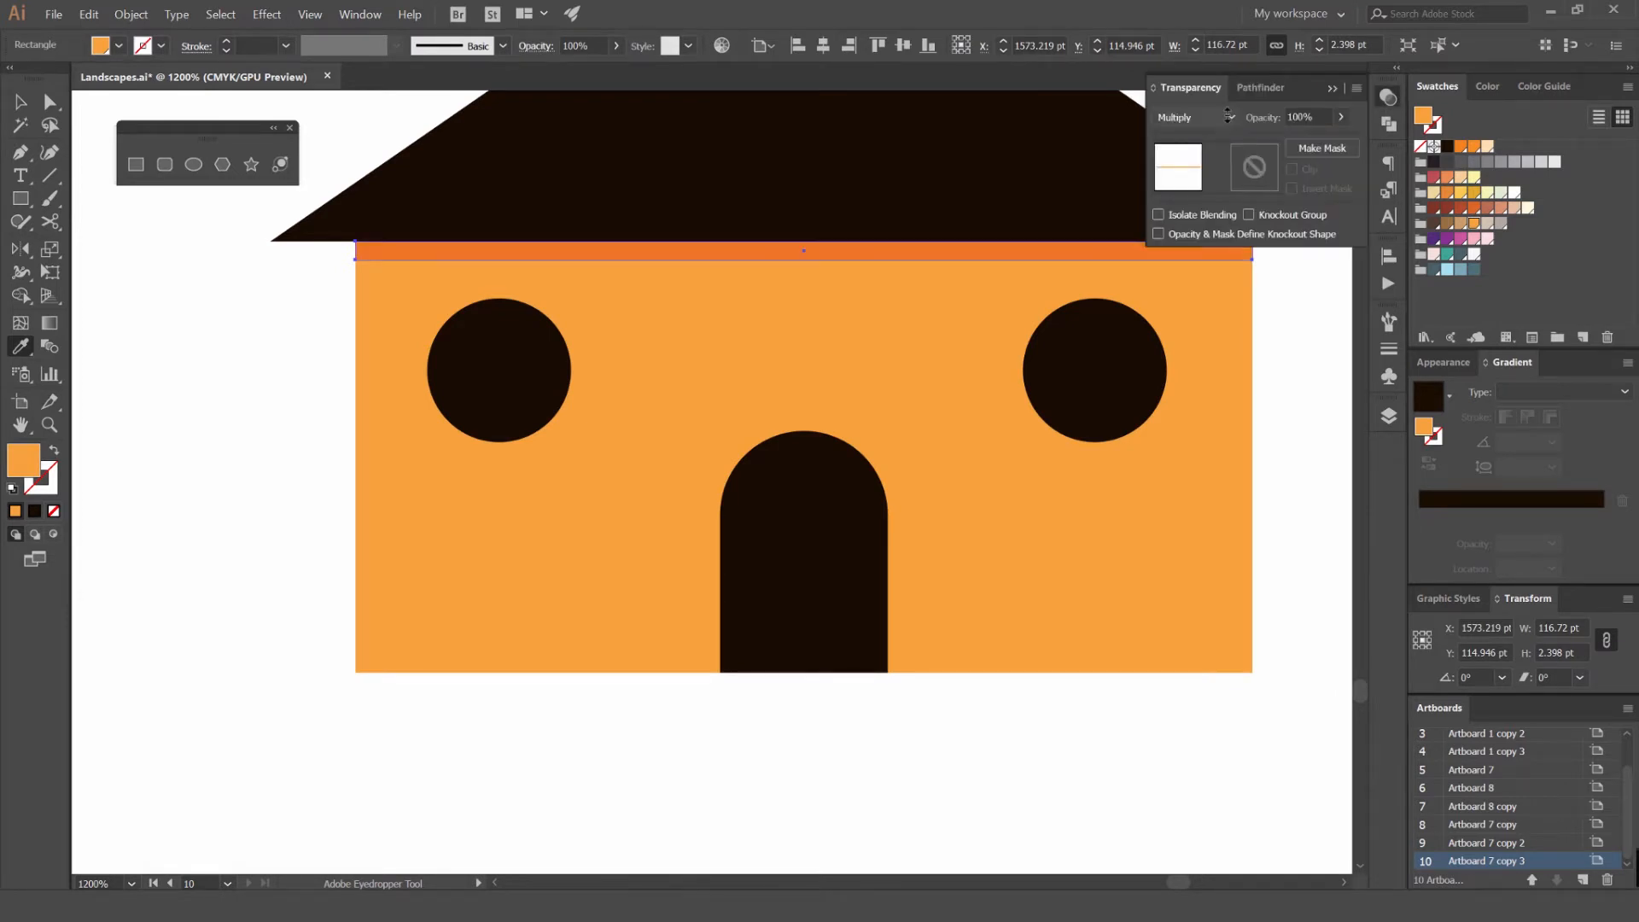
key("v")
left_click(1318, 274)
Set the shadow strip's opacity to 70% and extend its lower edge slightly downward
scroll(1316, 274, "down", 2)
left_click_drag(1182, 263, 949, 278)
scroll(947, 277, "up", 6)
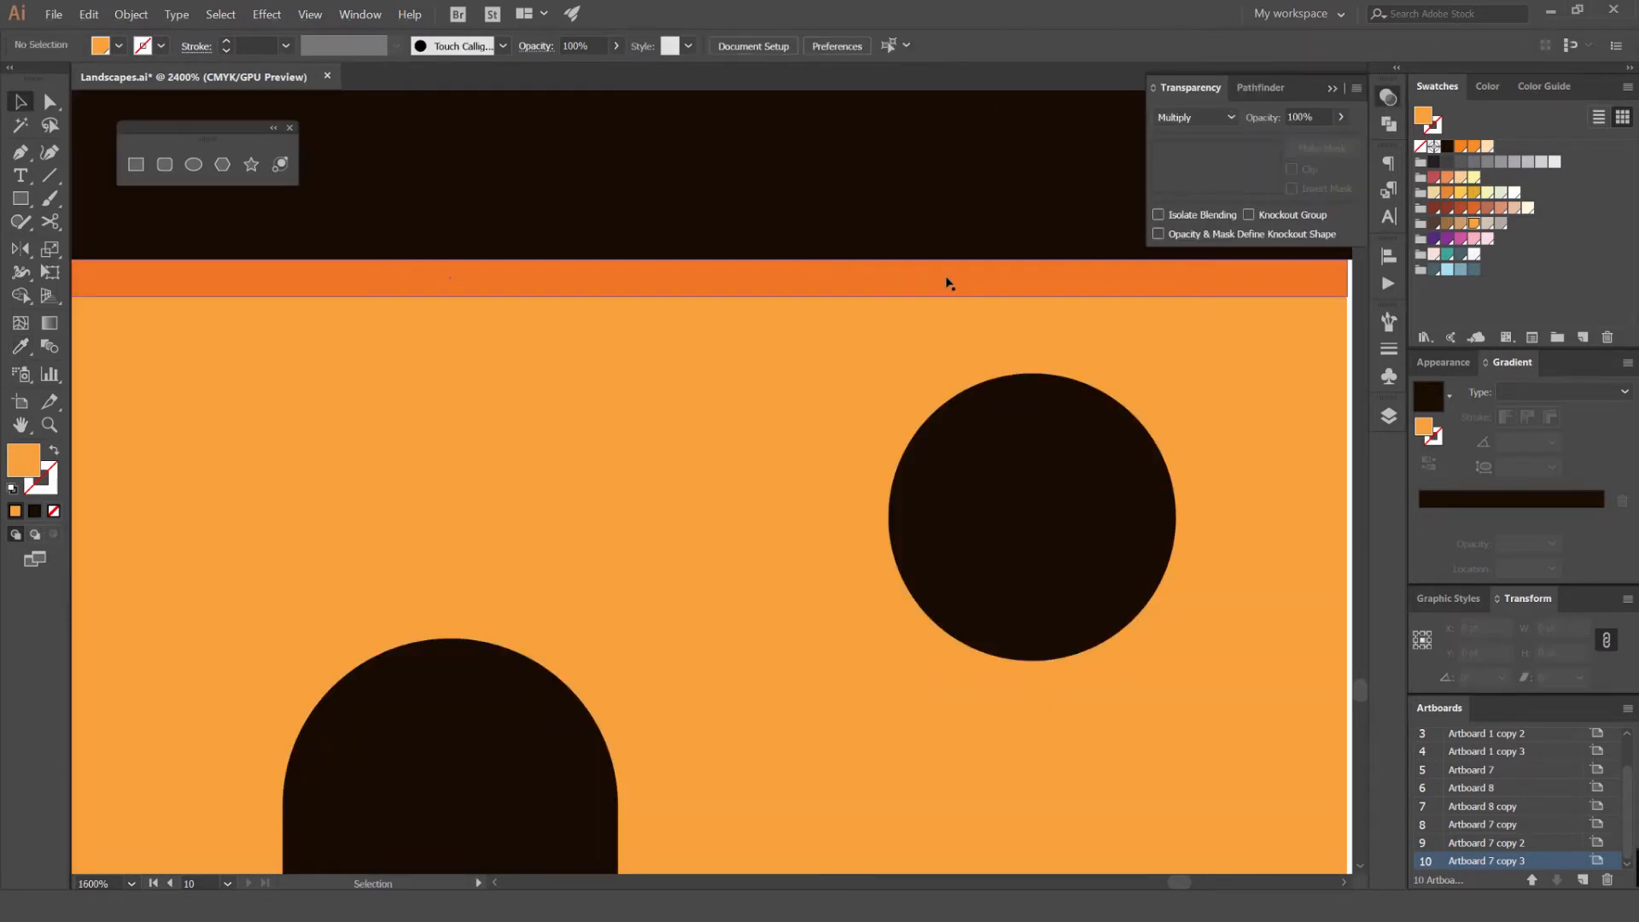
scroll(915, 280, "down", 6)
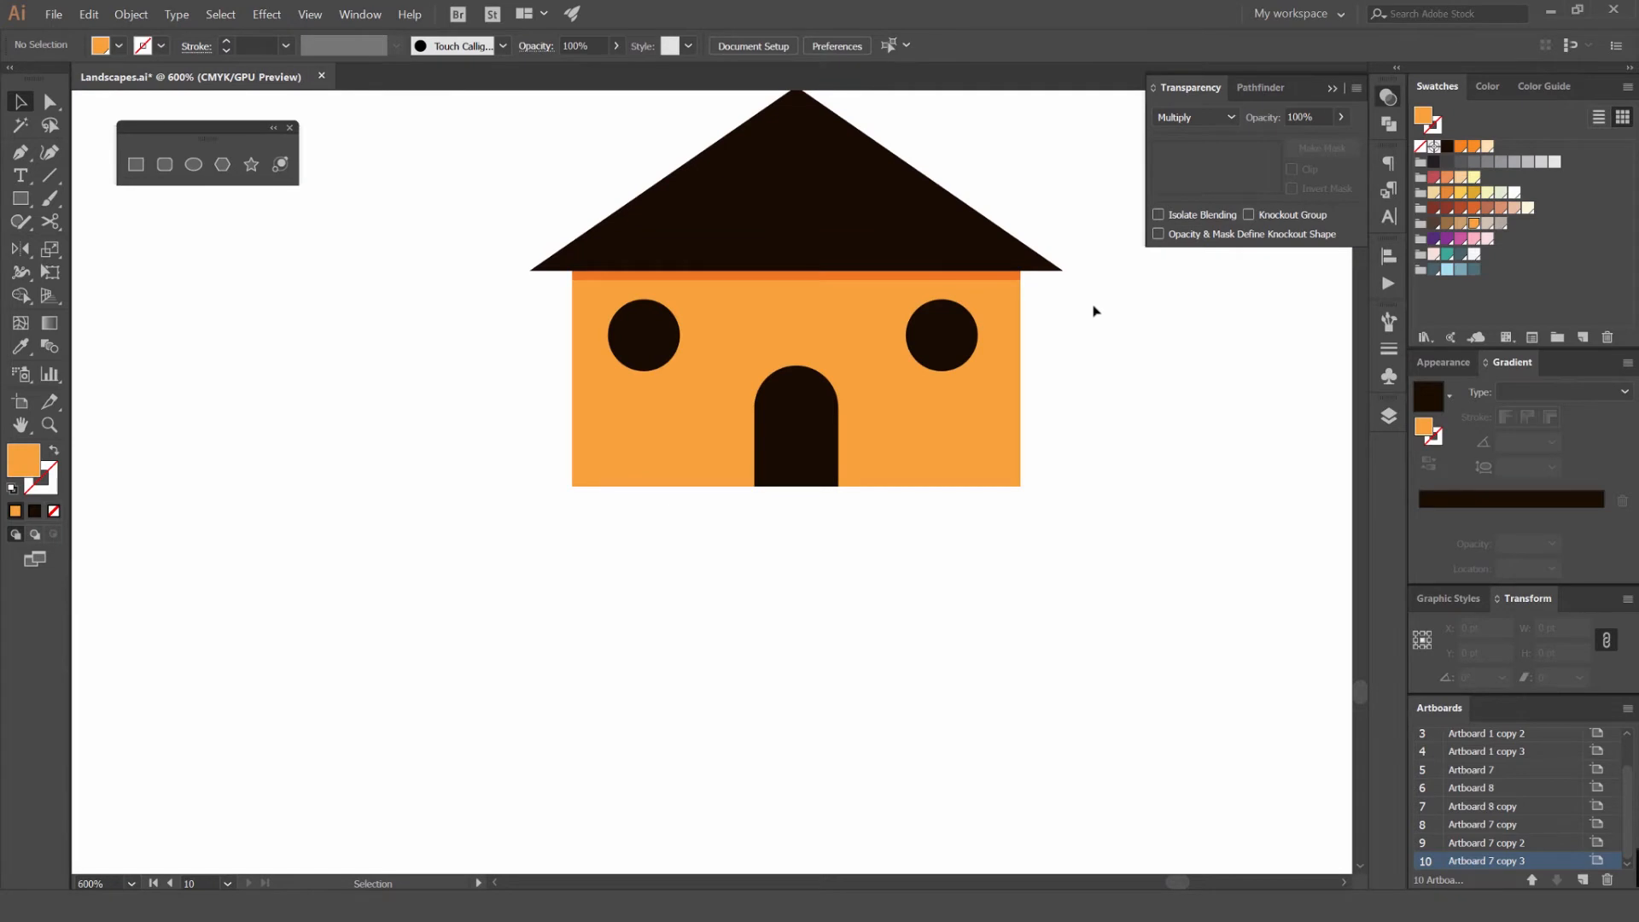
scroll(1095, 310, "down", 1)
scroll(1015, 281, "up", 3)
left_click(925, 241)
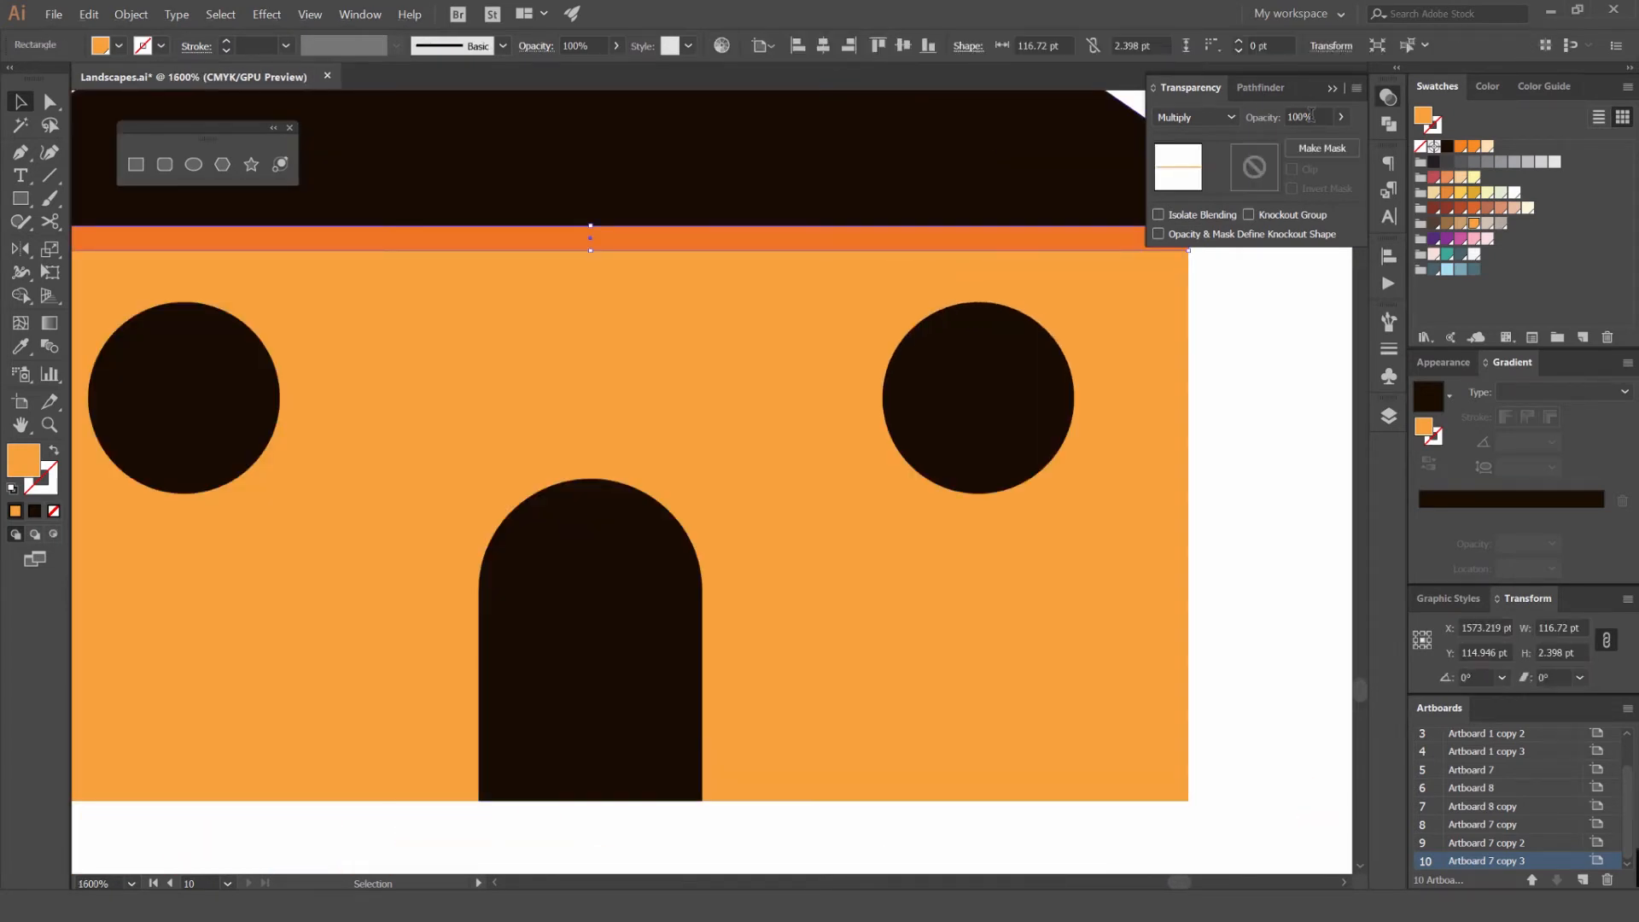
type("70")
key("Return")
left_click_drag(591, 251, 590, 261)
Nudge both round windows slightly down, away from the roof shadow
left_click(1032, 363)
left_click(255, 422, "shift")
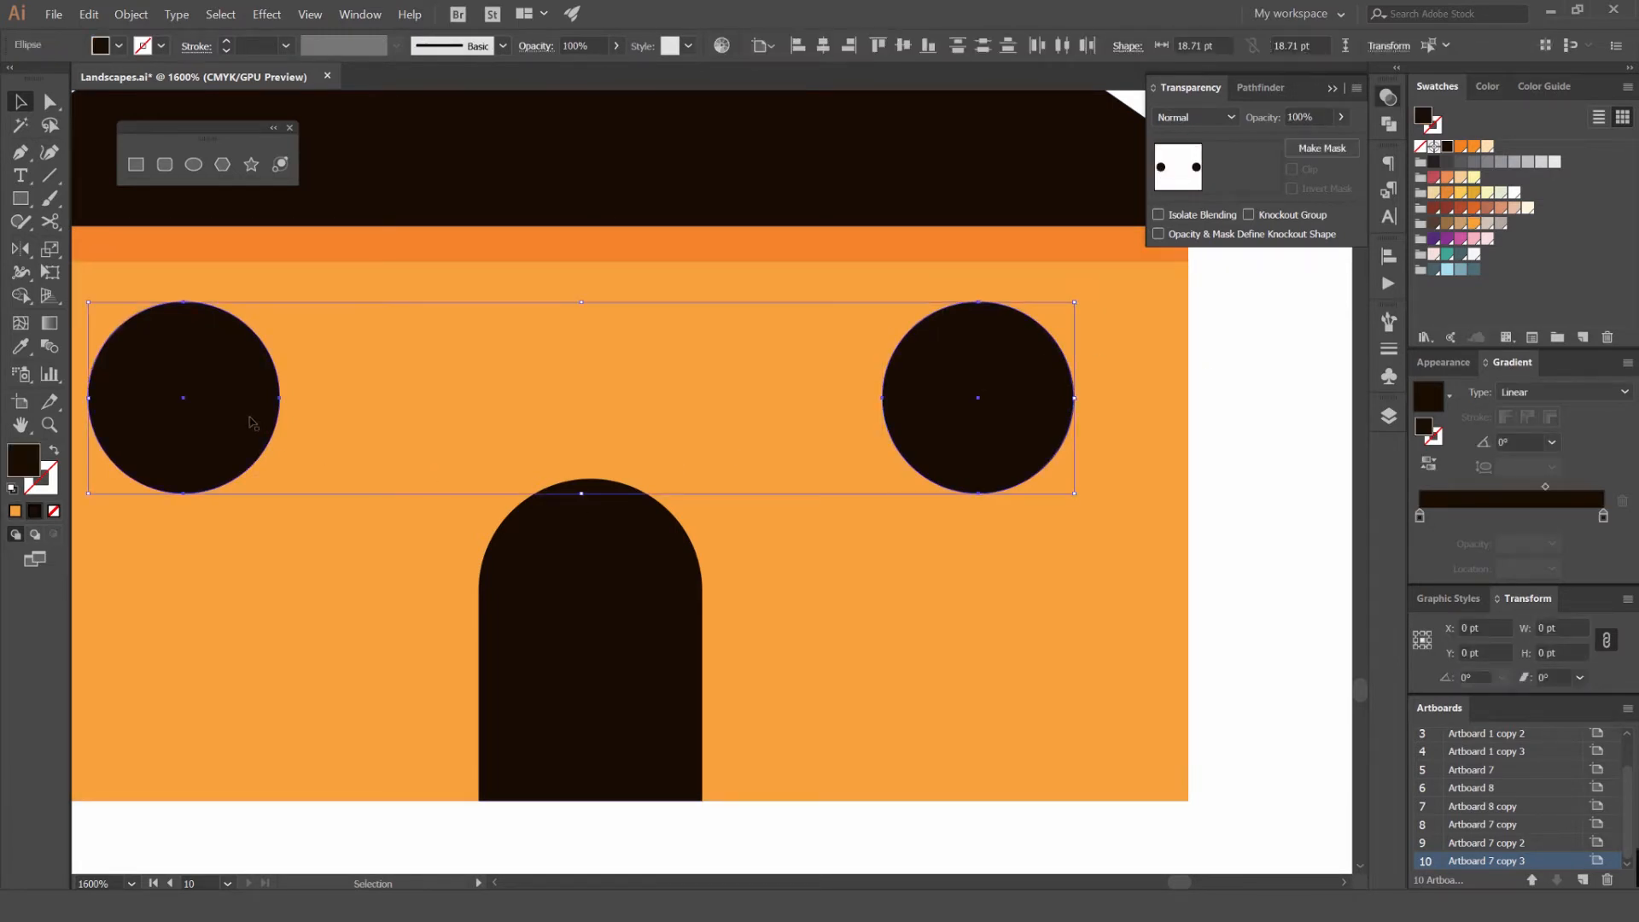
key("Down")
key("Down")
key("Down")
key("Down")
key("Up")
scroll(370, 431, "down", 2)
left_click_drag(791, 531, 989, 447)
left_click(951, 492)
Draw a slanted watchtower leg about 55 by 190 pt from the house's base to the hill, with a dark stroke and no fill
scroll(1140, 421, "down", 2)
scroll(989, 447, "down", 3)
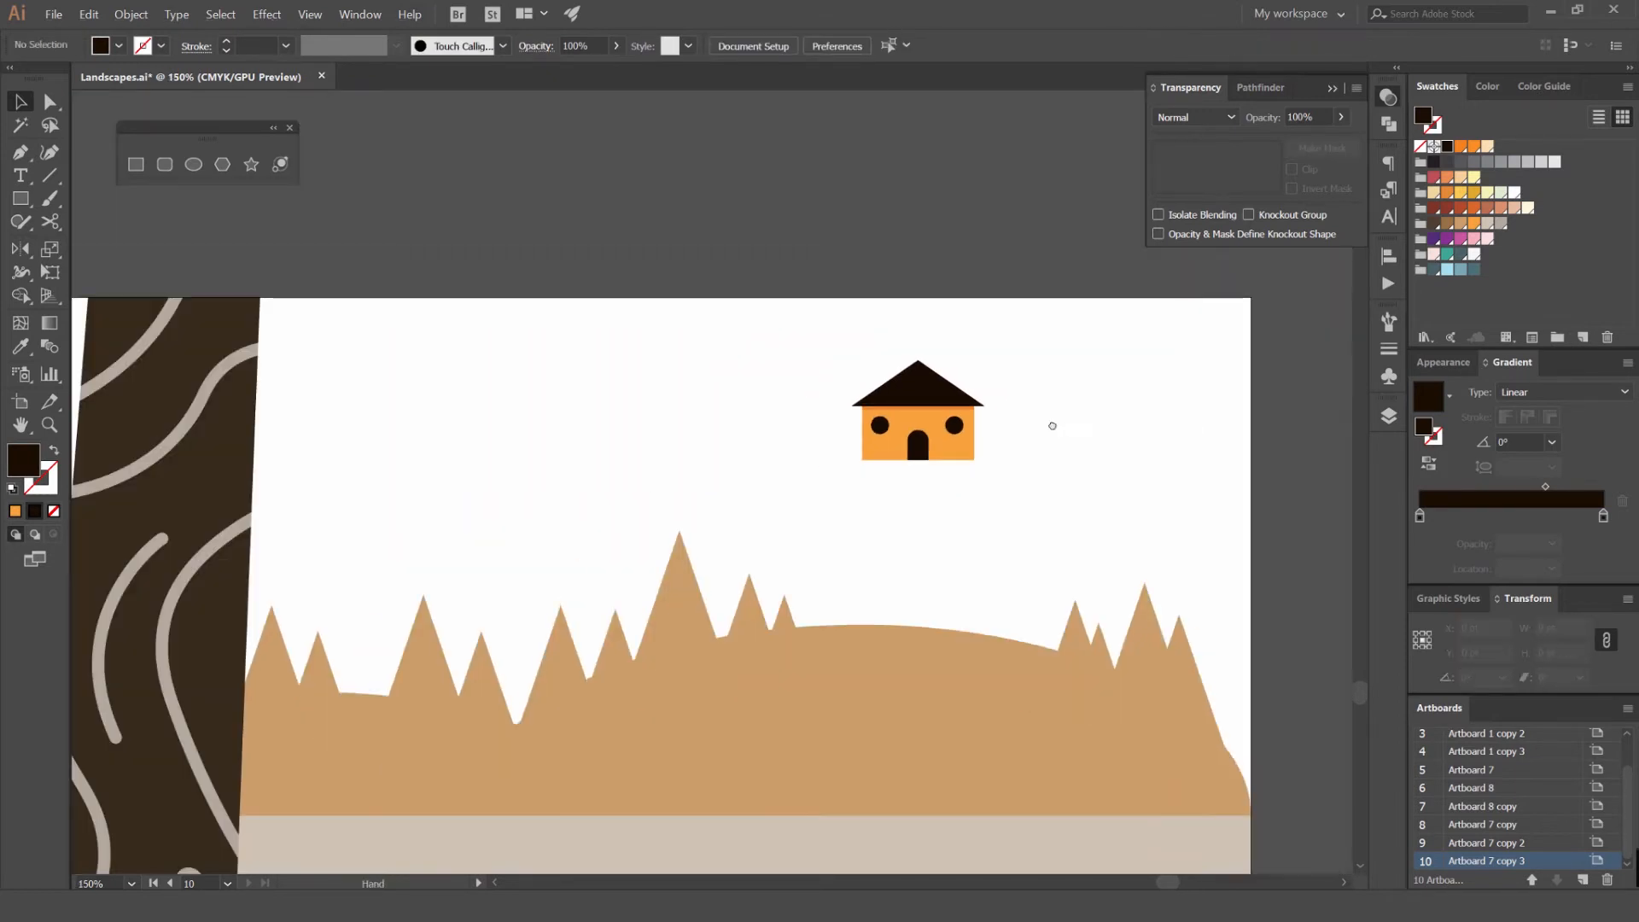
scroll(849, 476, "up", 2)
left_click_drag(849, 476, 824, 333)
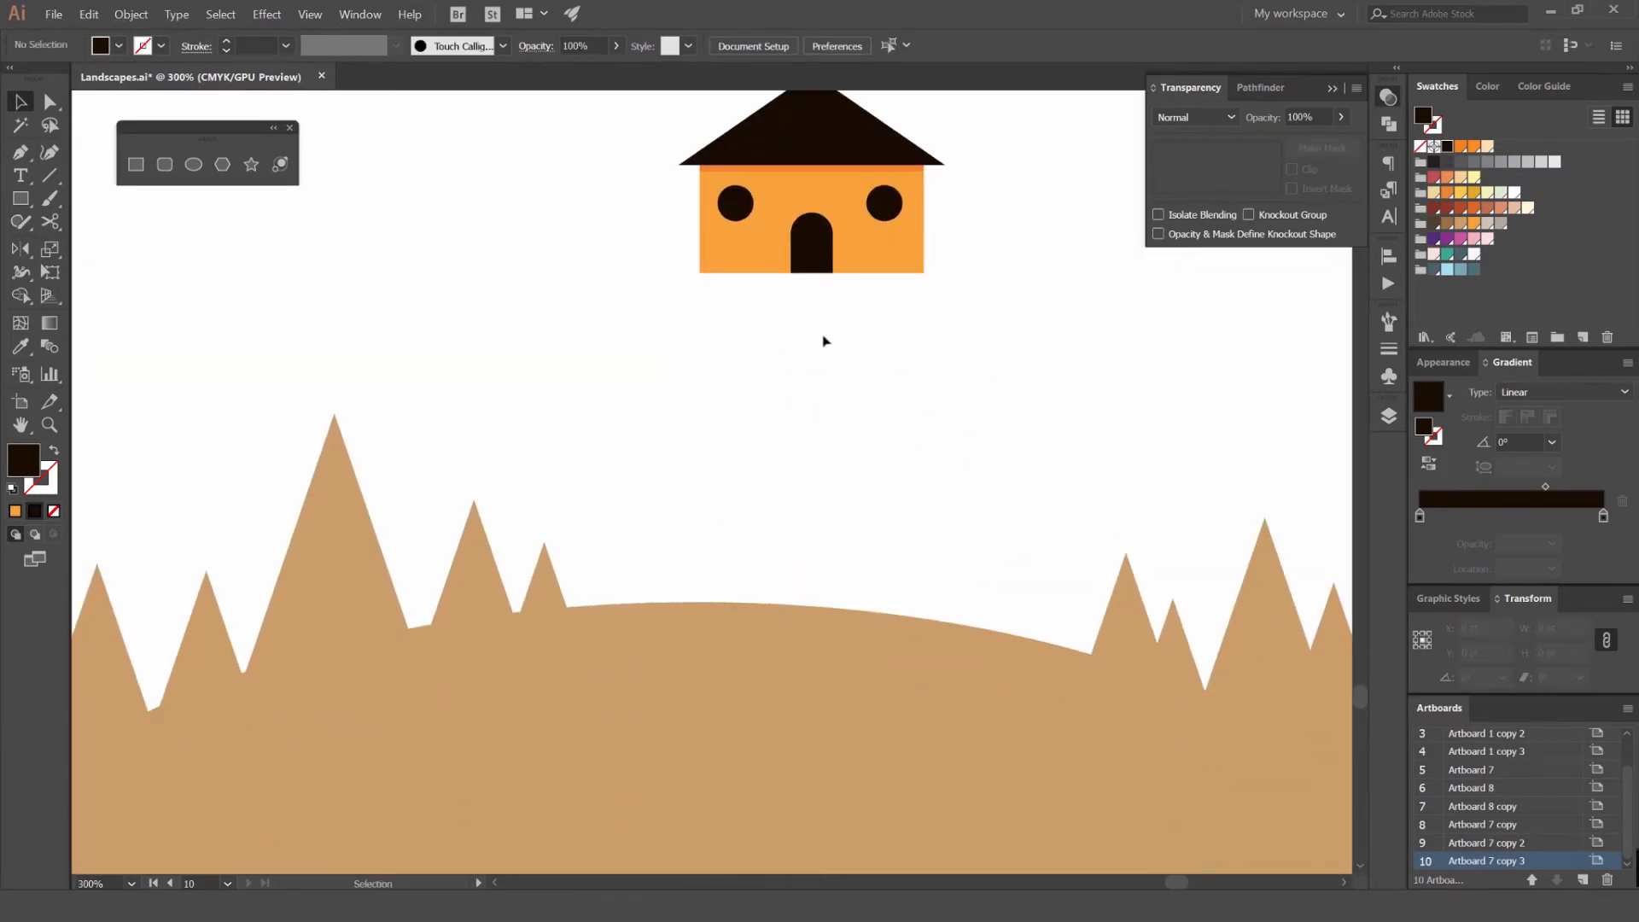
left_click(766, 272)
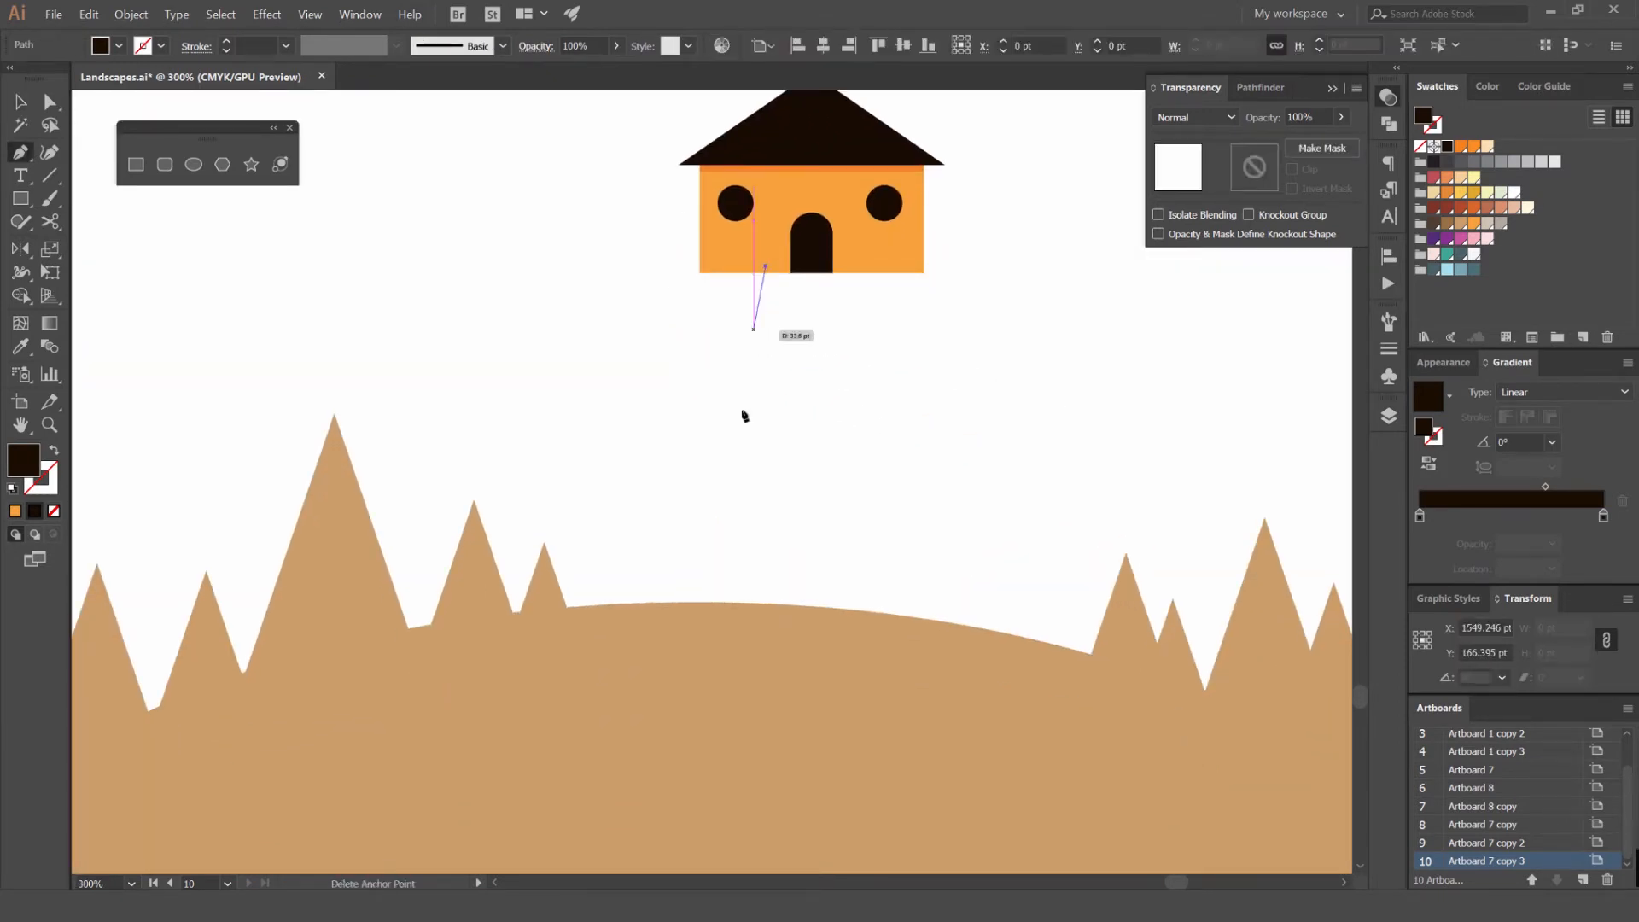
left_click(660, 631)
key("v")
left_click_drag(832, 398, 646, 397)
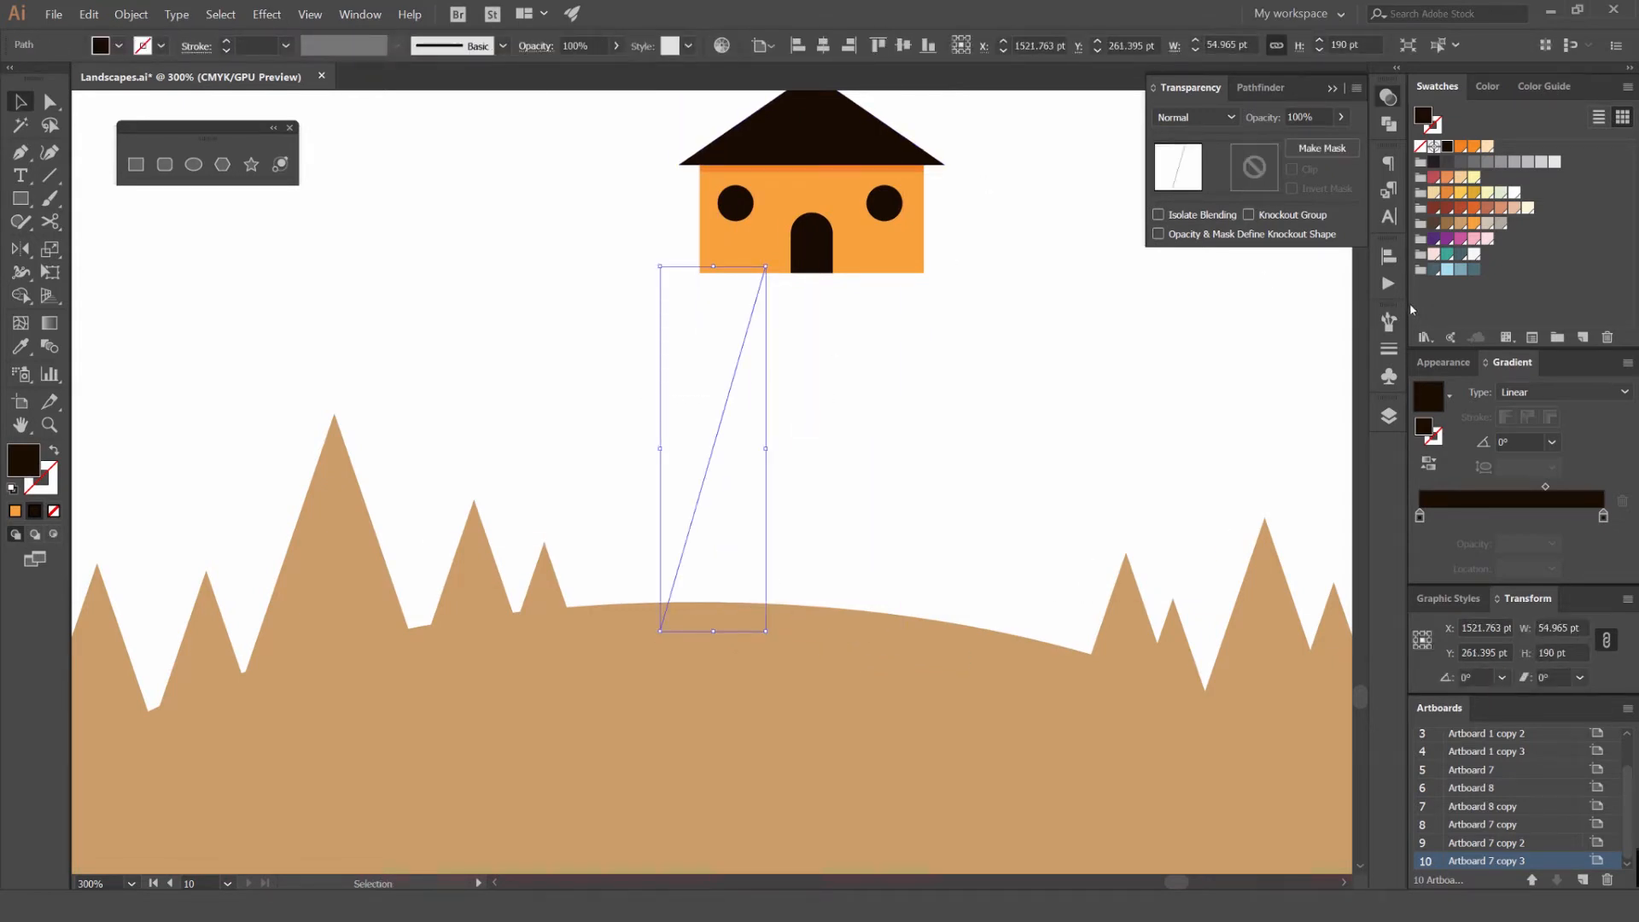
key("shift+x")
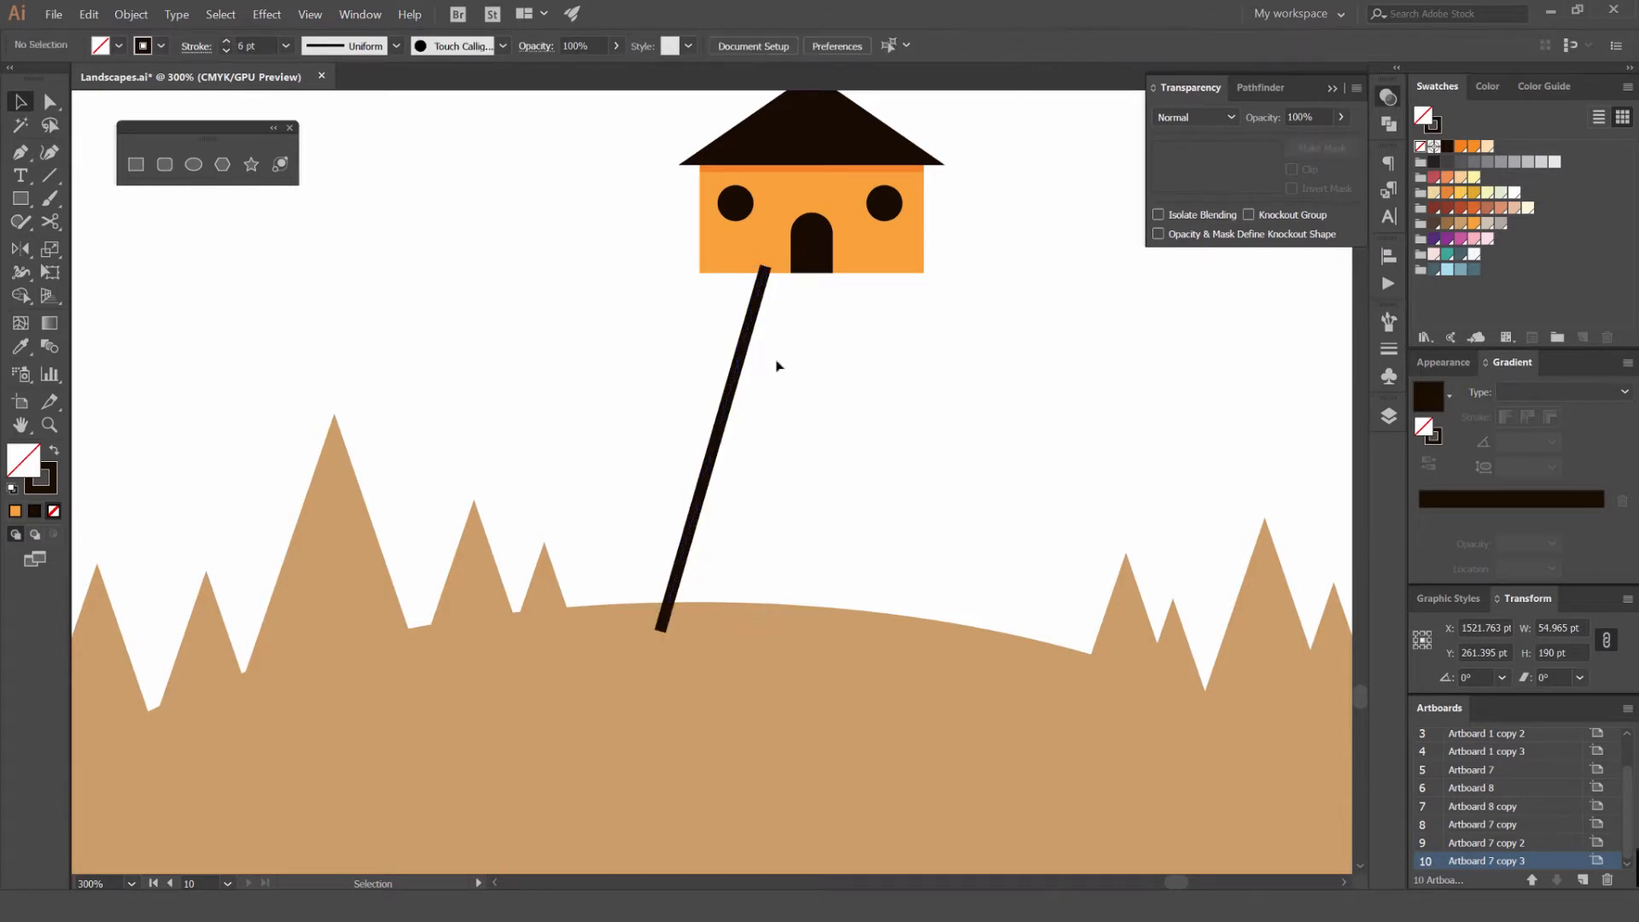
Send the slanted leg behind the house and hill, and set its stroke weight to 13 pt
left_click(892, 345)
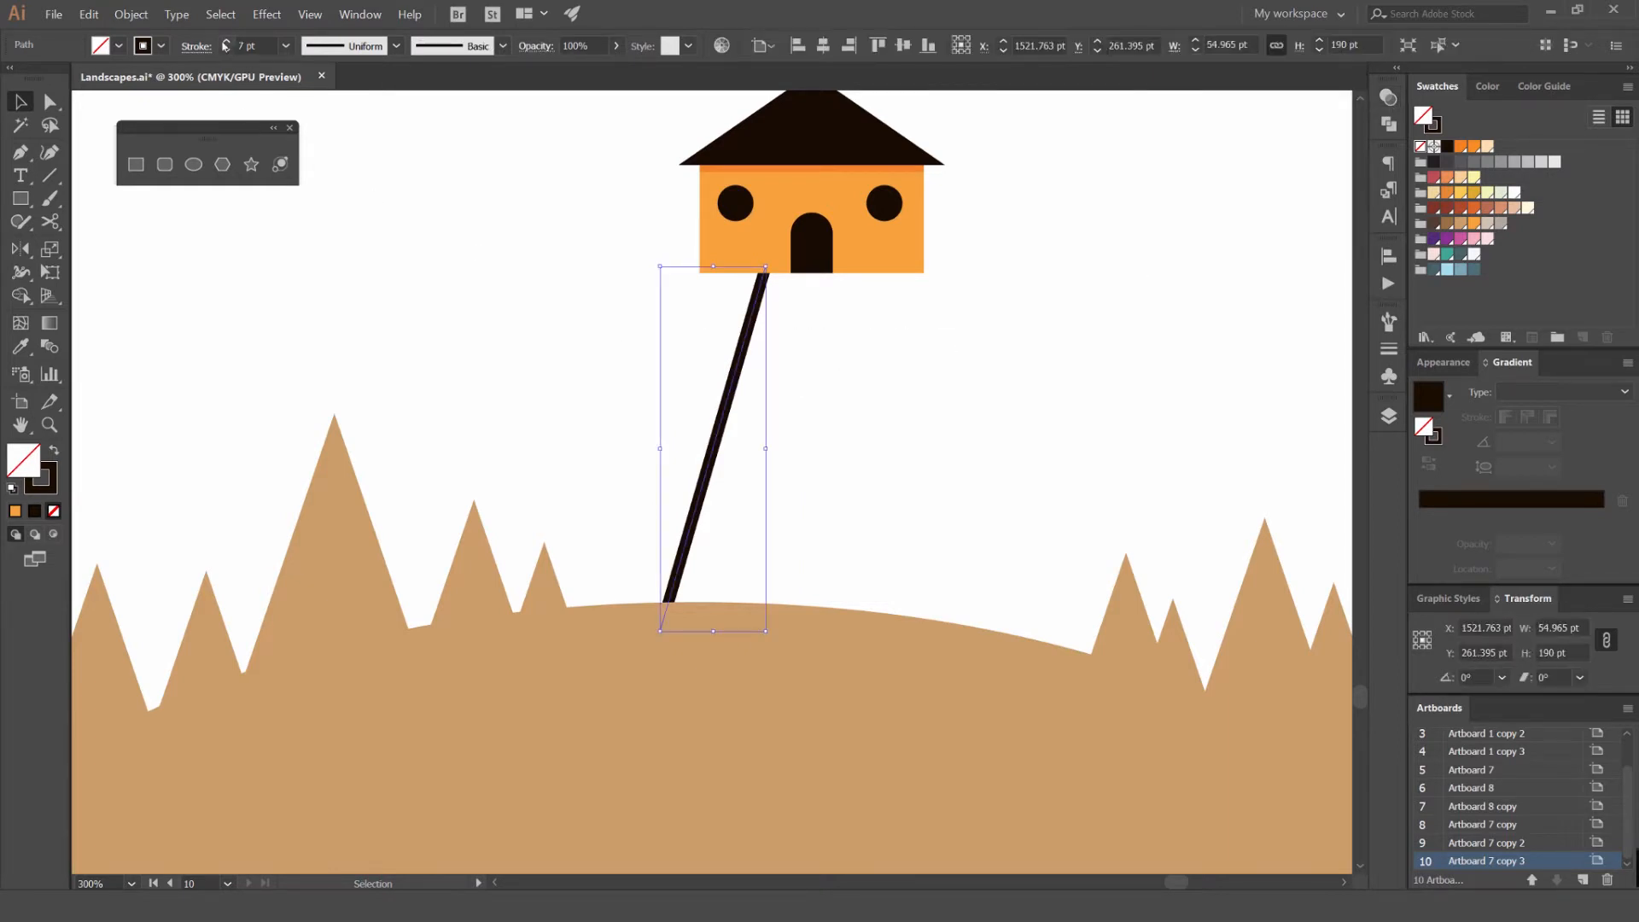
left_click(832, 317)
left_click_drag(768, 314, 847, 385)
left_click(741, 334)
left_click(839, 350)
Duplicate the leg, flip the copy horizontally and position it under the other side of the house as a mirrored leg
left_click(731, 366)
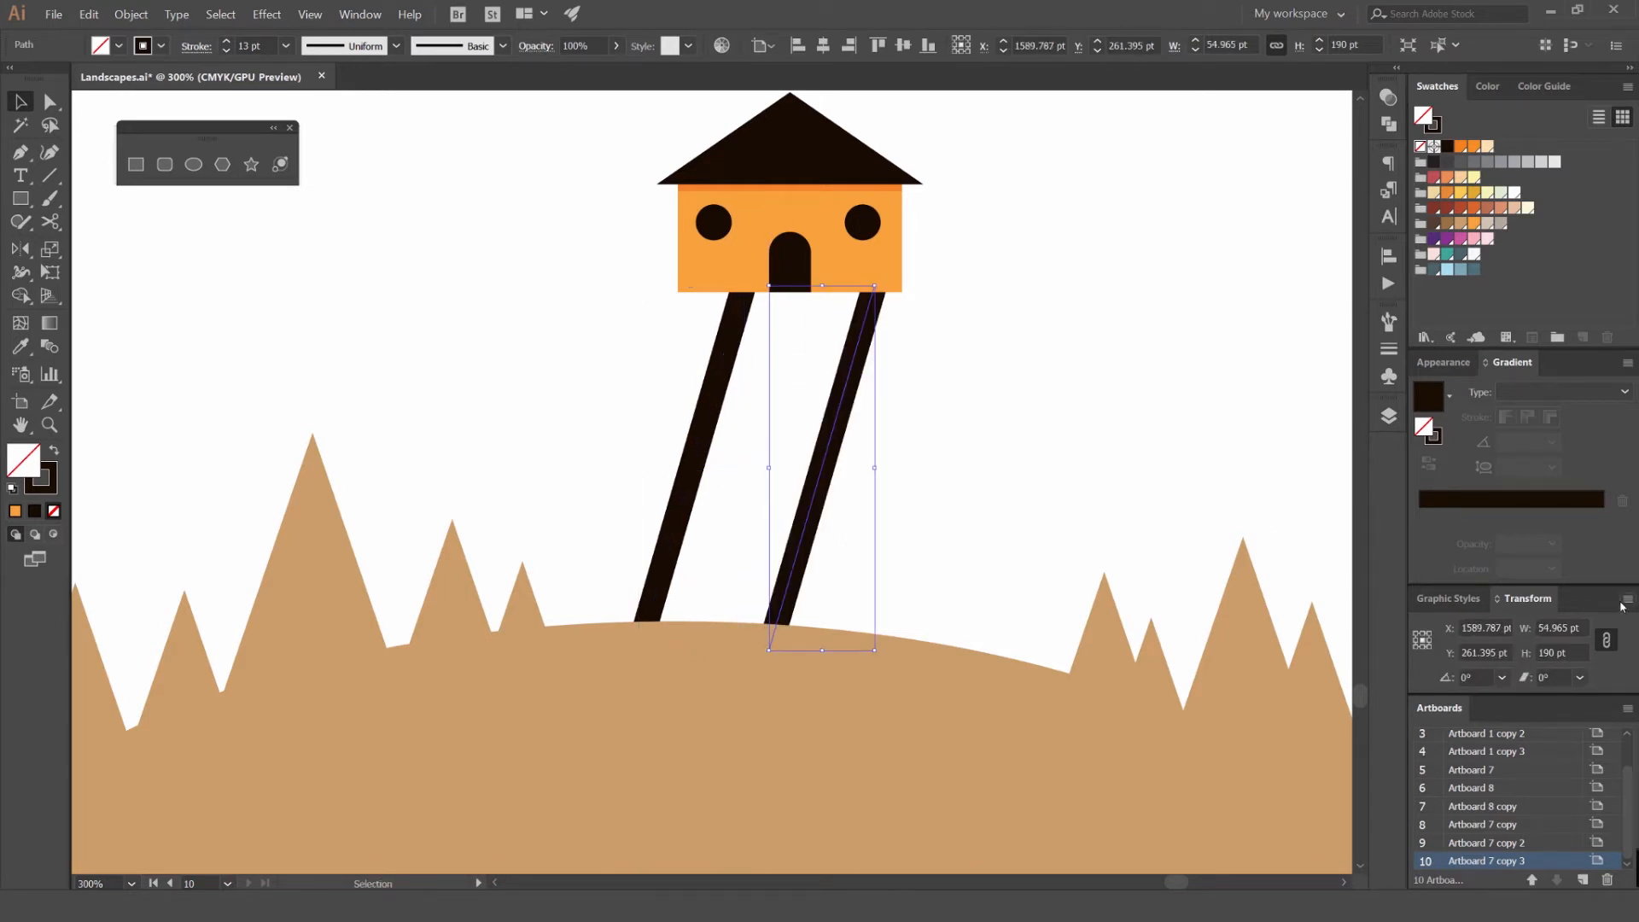
left_click(1625, 599)
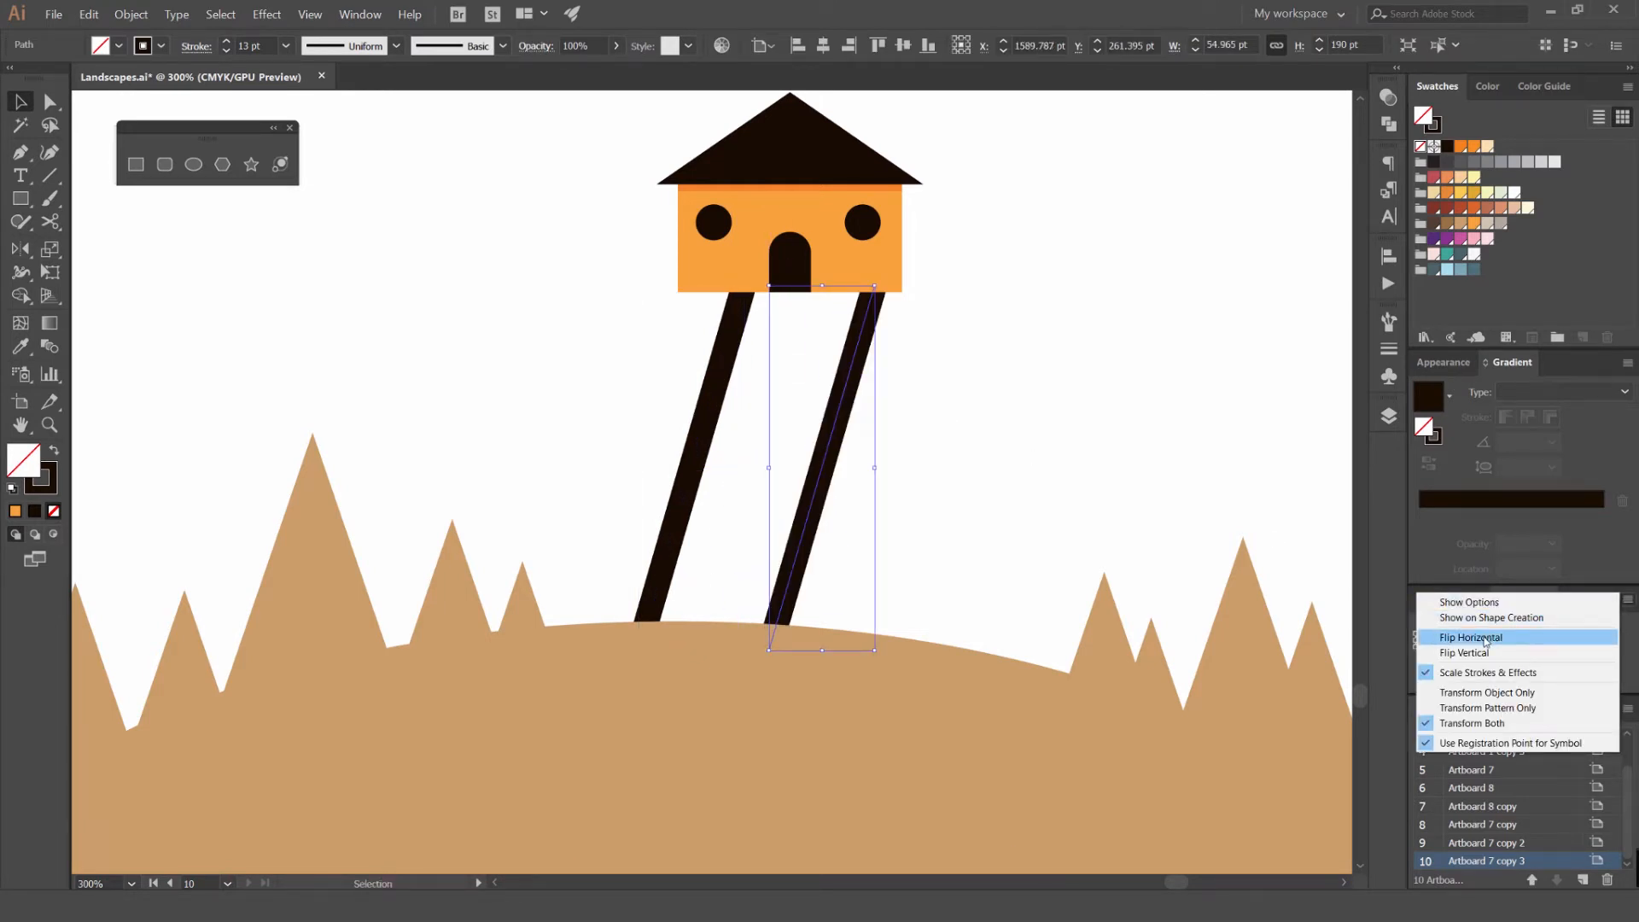
left_click(1485, 640)
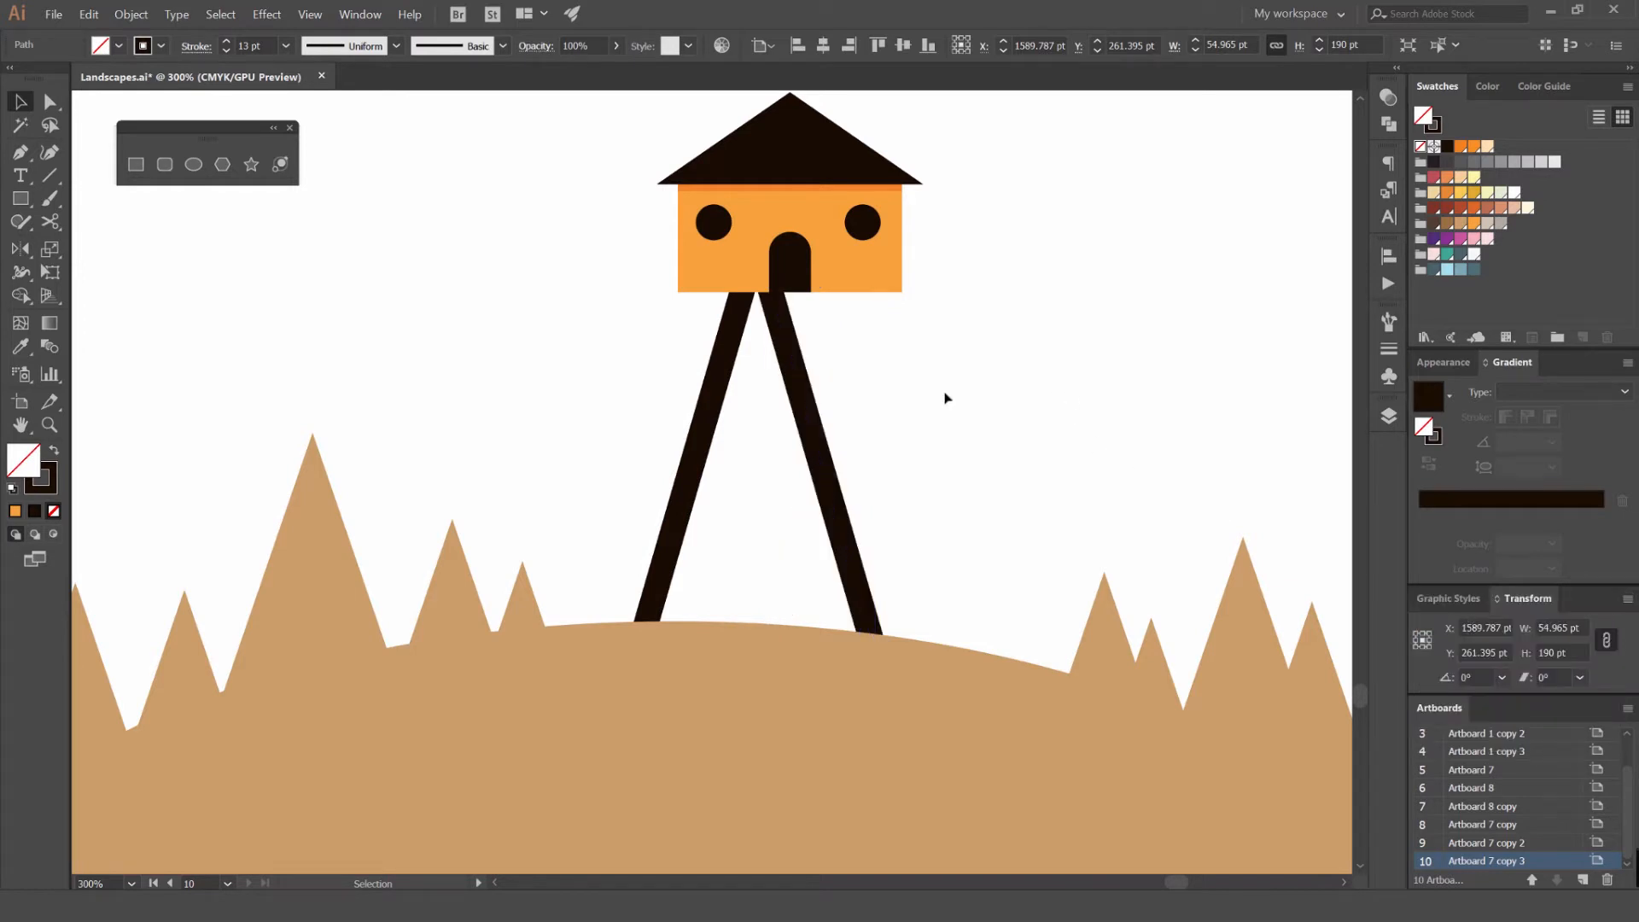
left_click_drag(803, 421, 878, 420)
left_click(741, 357)
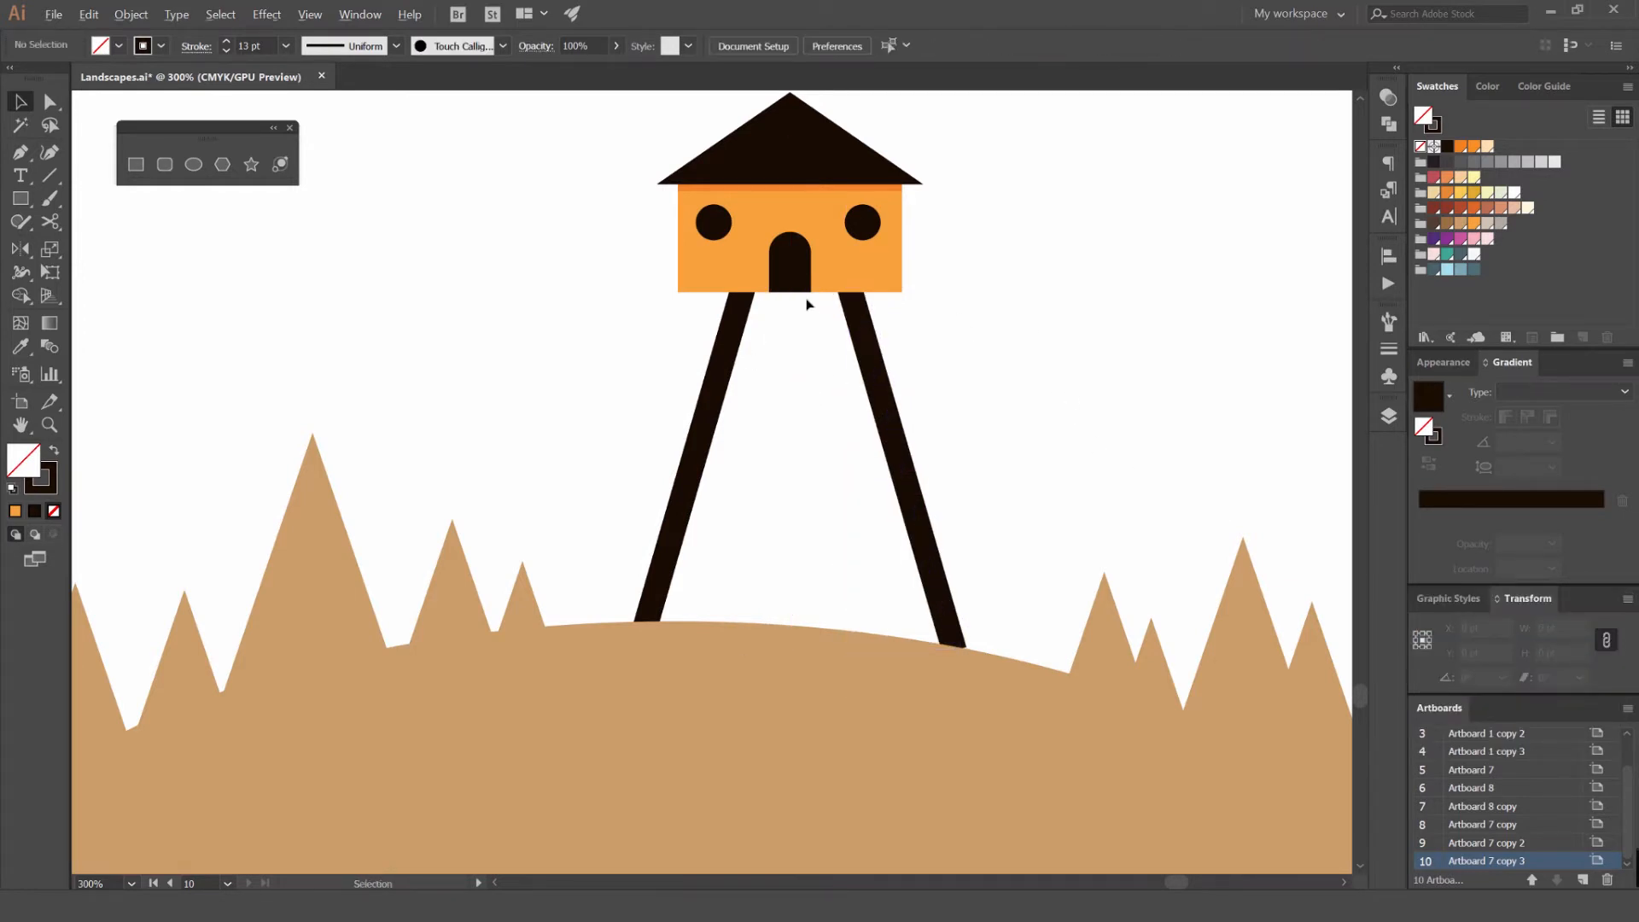
Draw a platform rectangle about 148 by 10 pt across the house's base and send it to the back
scroll(810, 308, "up", 2)
left_click_drag(497, 278, 1064, 316)
key("v")
left_click(1094, 355)
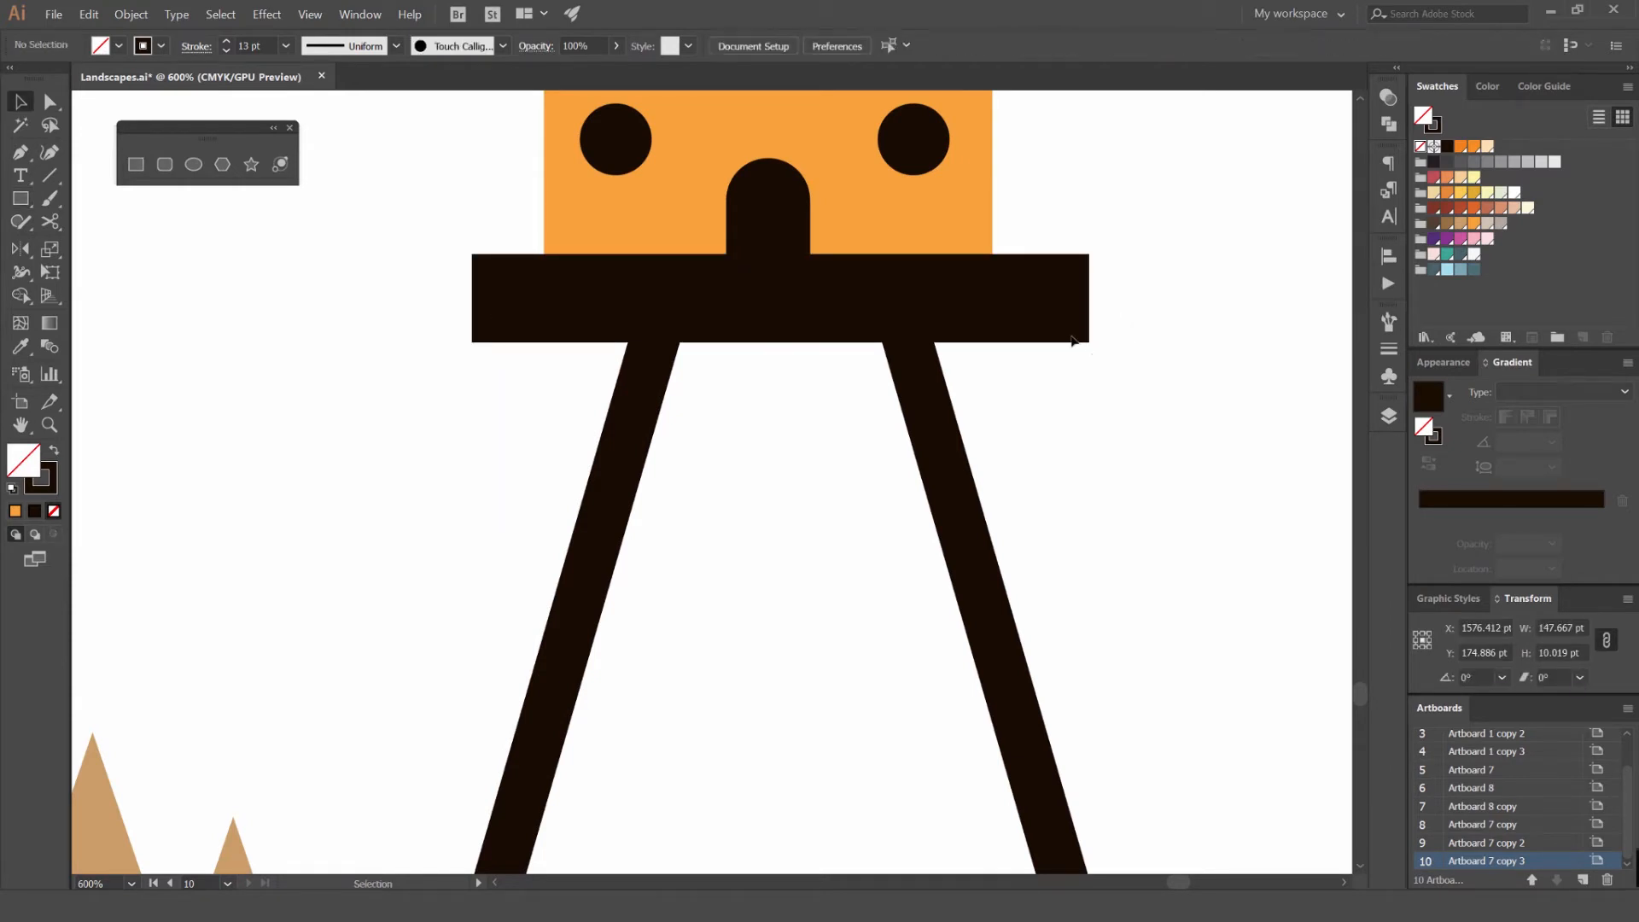
left_click(1061, 307)
key("ctrl+shift+[")
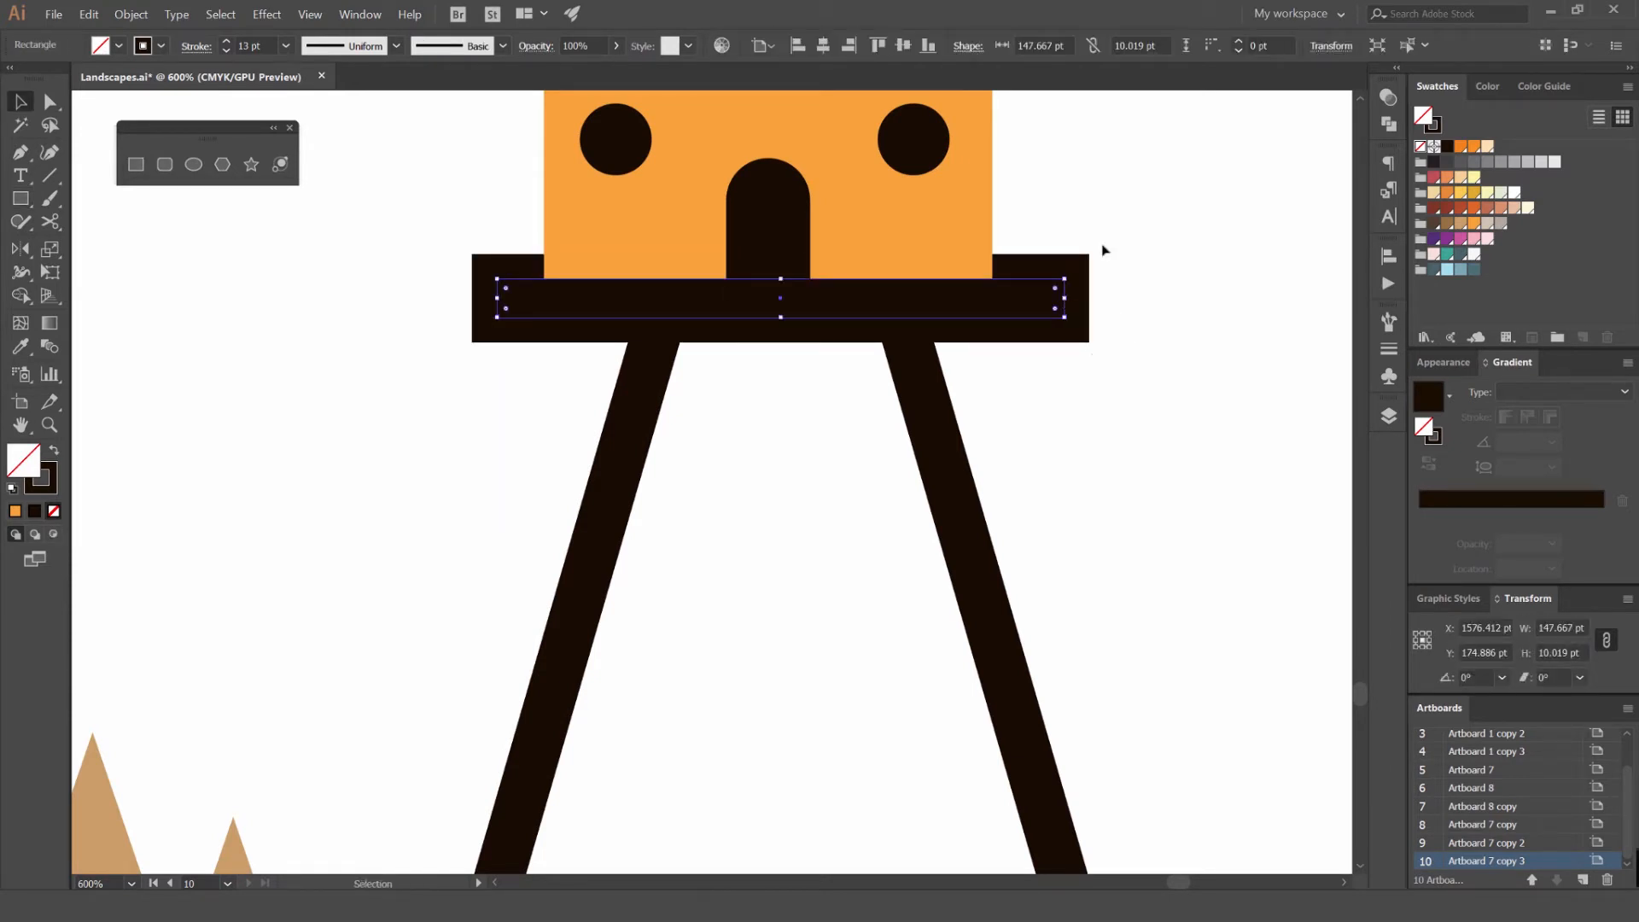
Swap the platform to a dark fill with no stroke, and extend its lower edge slightly downward
left_click(1082, 247)
left_click(1036, 289)
key("shift+x")
left_click(1139, 282)
left_click(1036, 287)
left_click_drag(780, 316, 781, 326)
left_click(1061, 344)
left_click(1031, 317)
left_click(1120, 329)
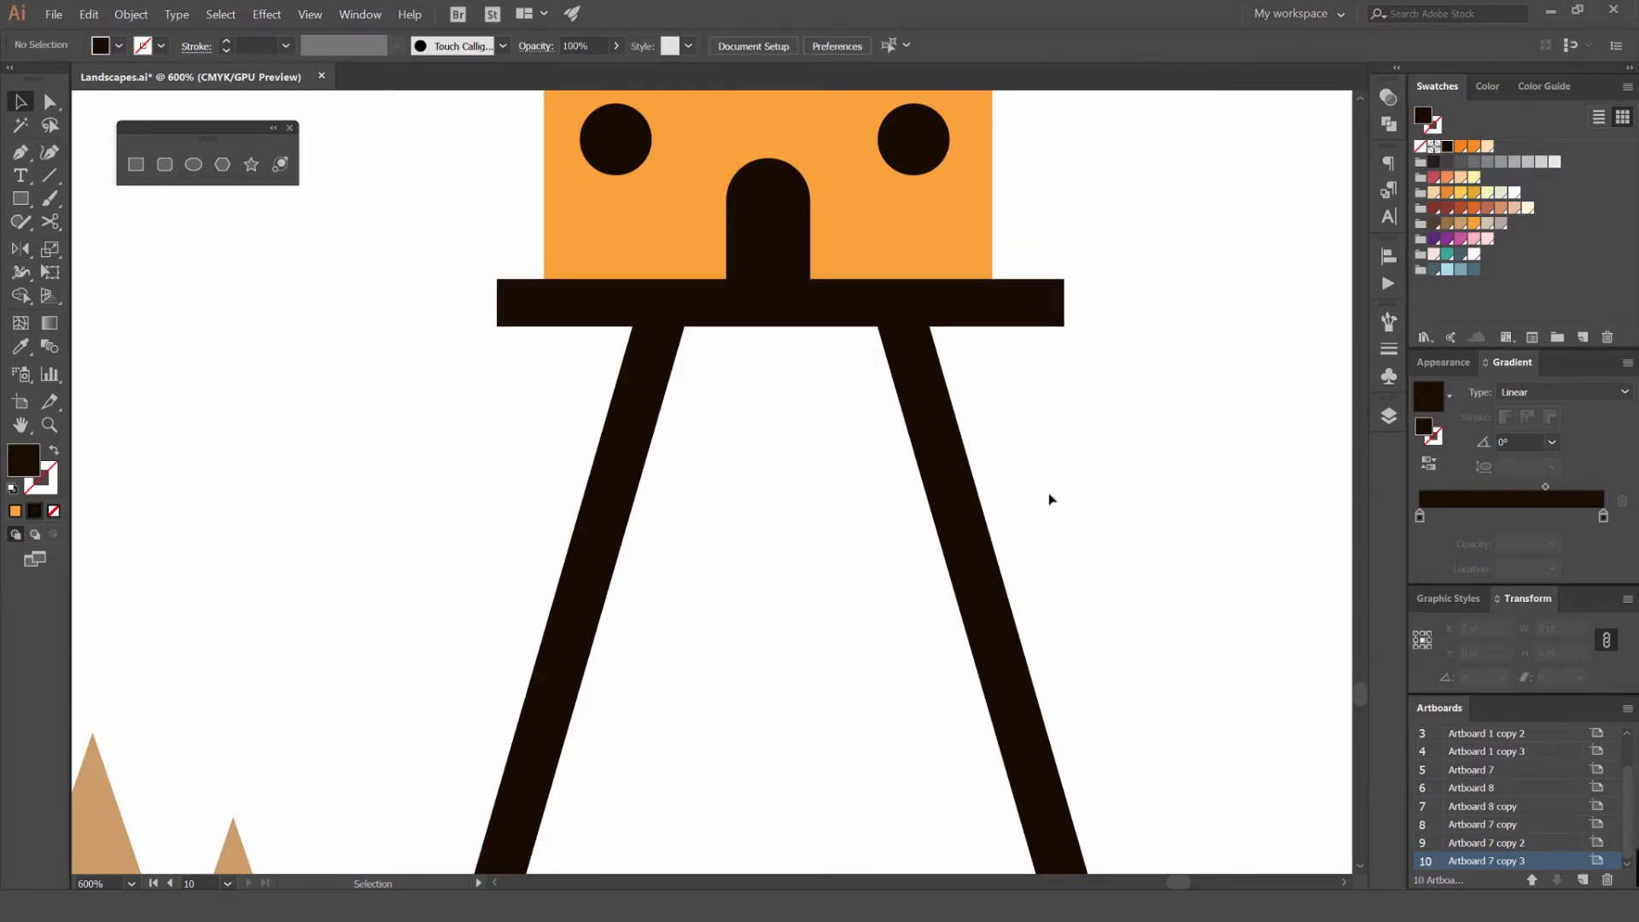
Draw a five-segment zigzag brace between the legs, ending at the right leg's foot, with a dark stroke and no fill
scroll(933, 373, "down", 2)
left_click_drag(933, 373, 913, 332)
scroll(821, 333, "up", 1)
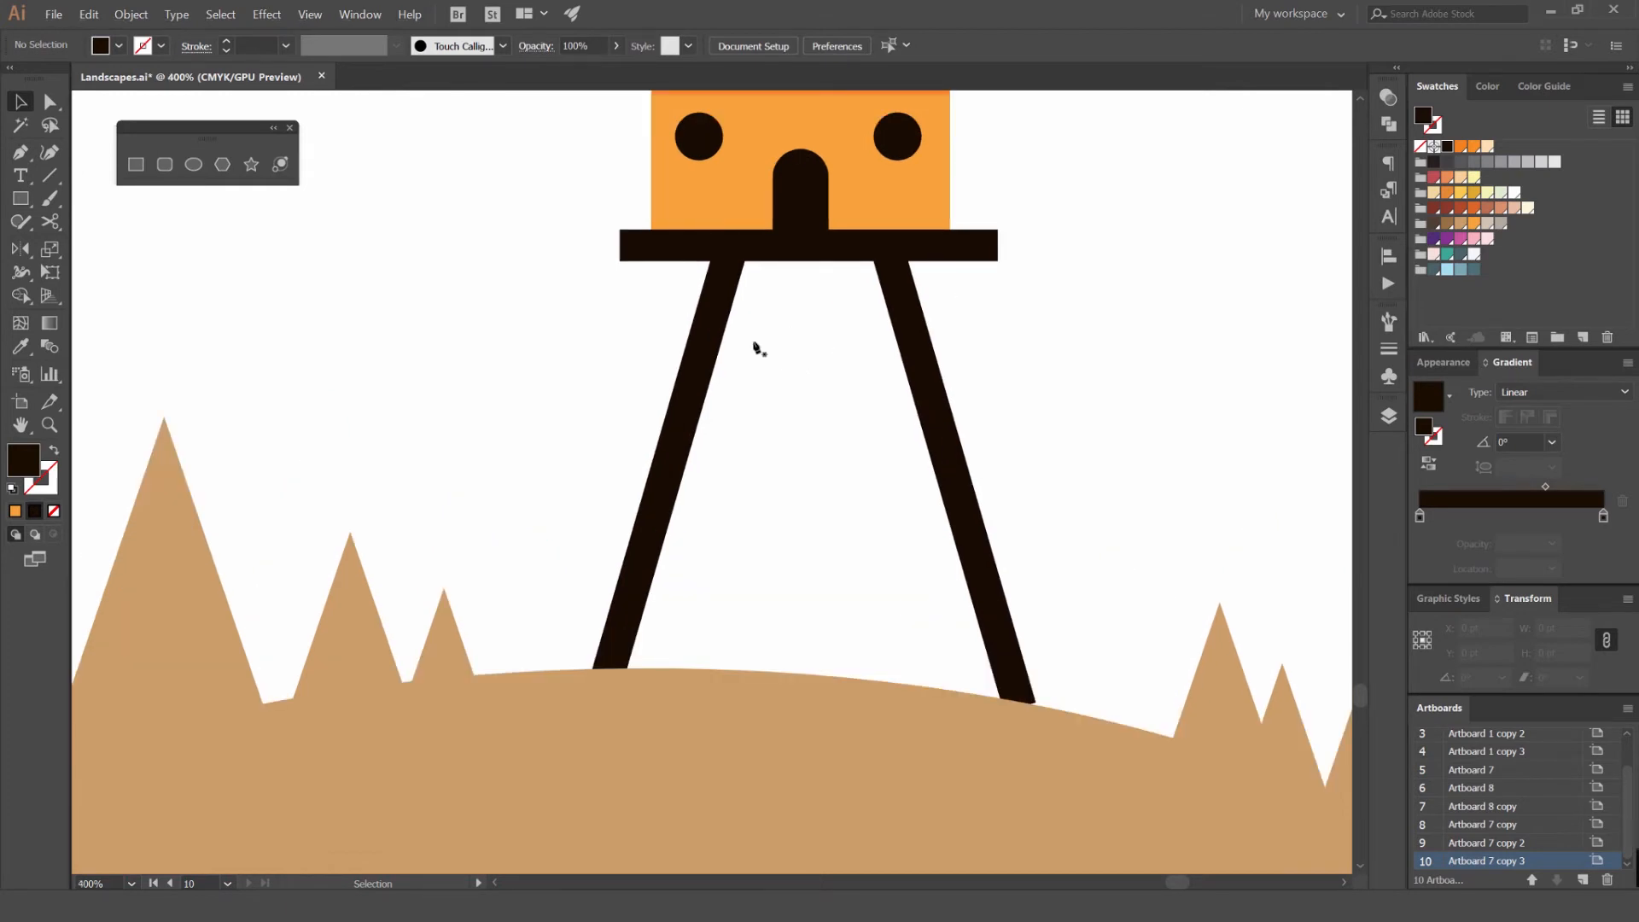
left_click(928, 384)
left_click(679, 441)
left_click(712, 304)
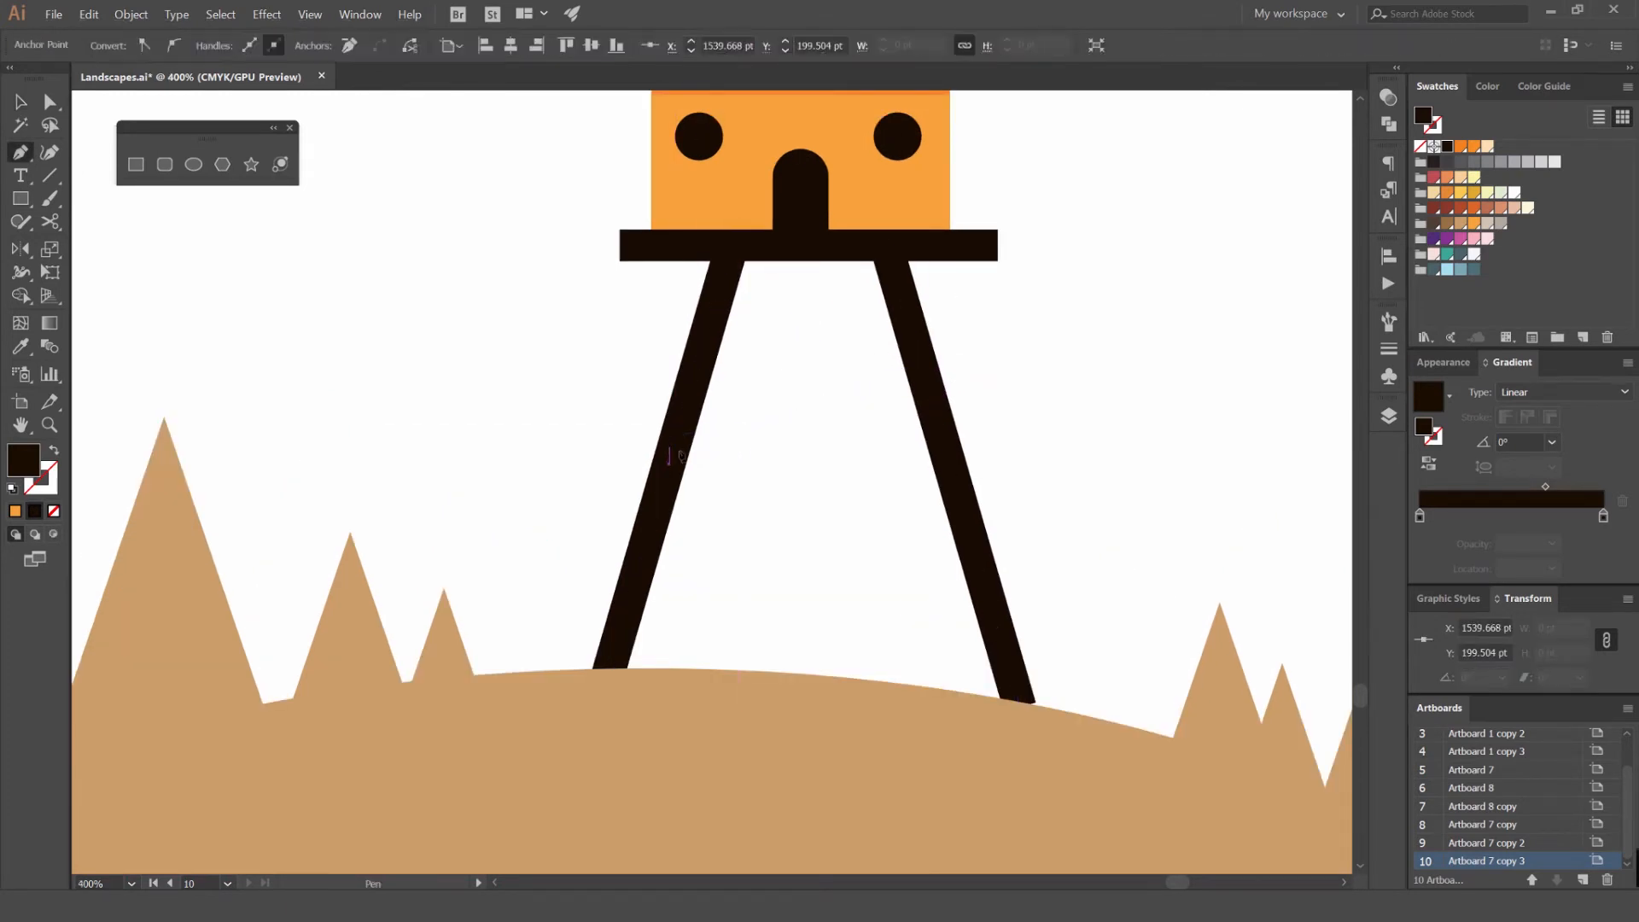
left_click(668, 446)
left_click(977, 553)
left_click(628, 601)
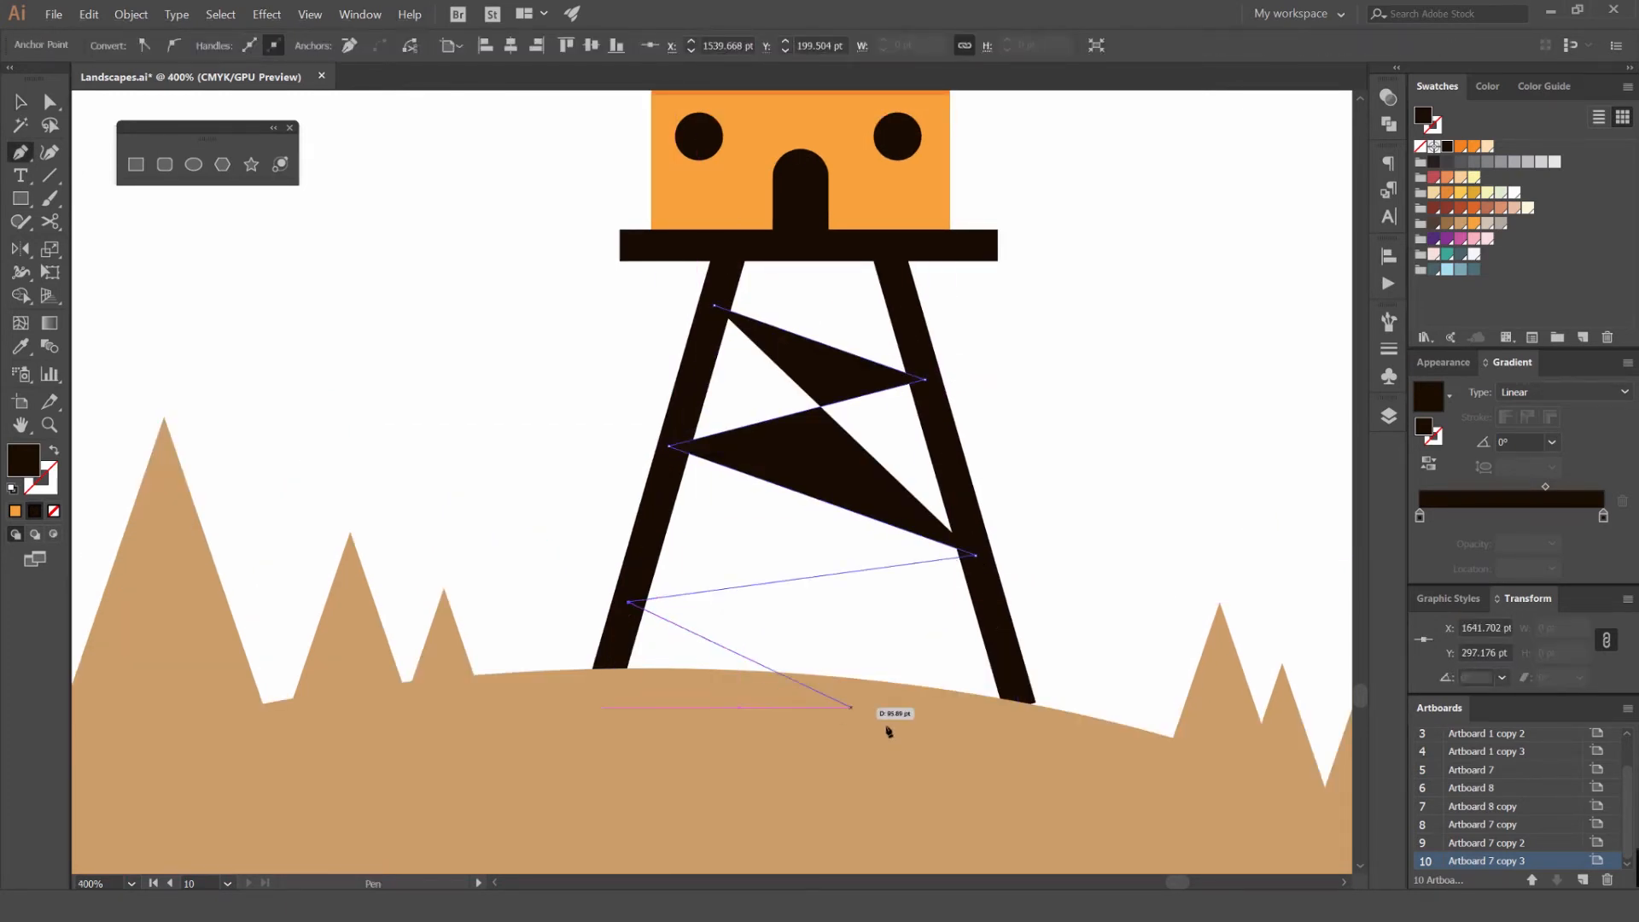
left_click(1020, 706)
key("shift+x")
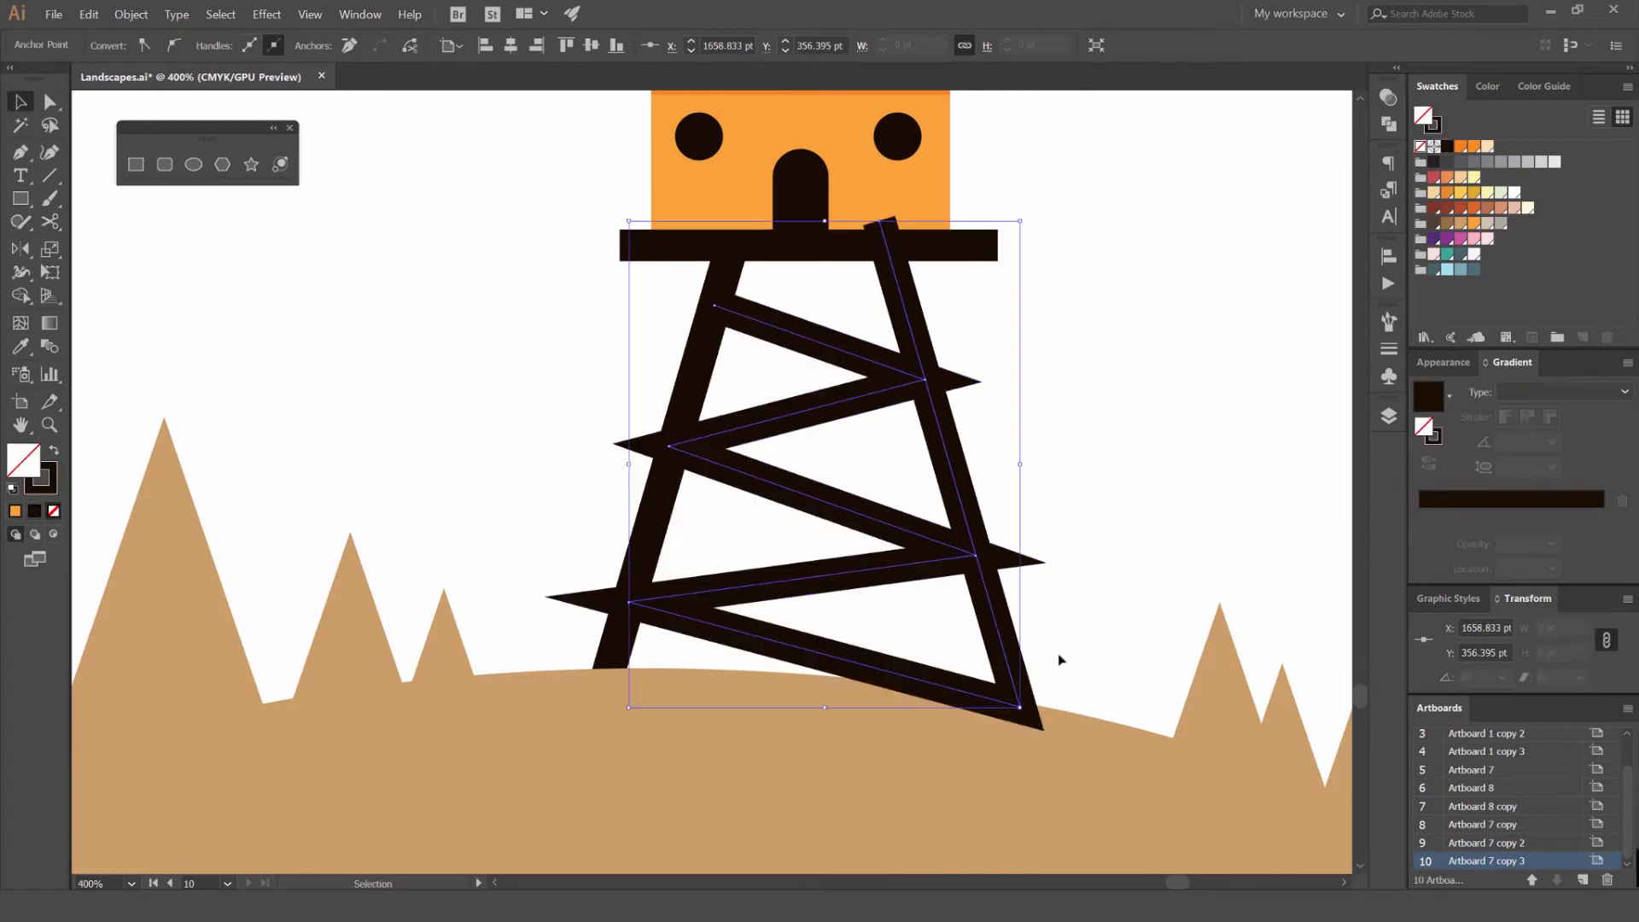
key("v")
left_click(1010, 373)
Give the zigzag brace path round caps and round corner joins
scroll(1007, 380, "down", 2)
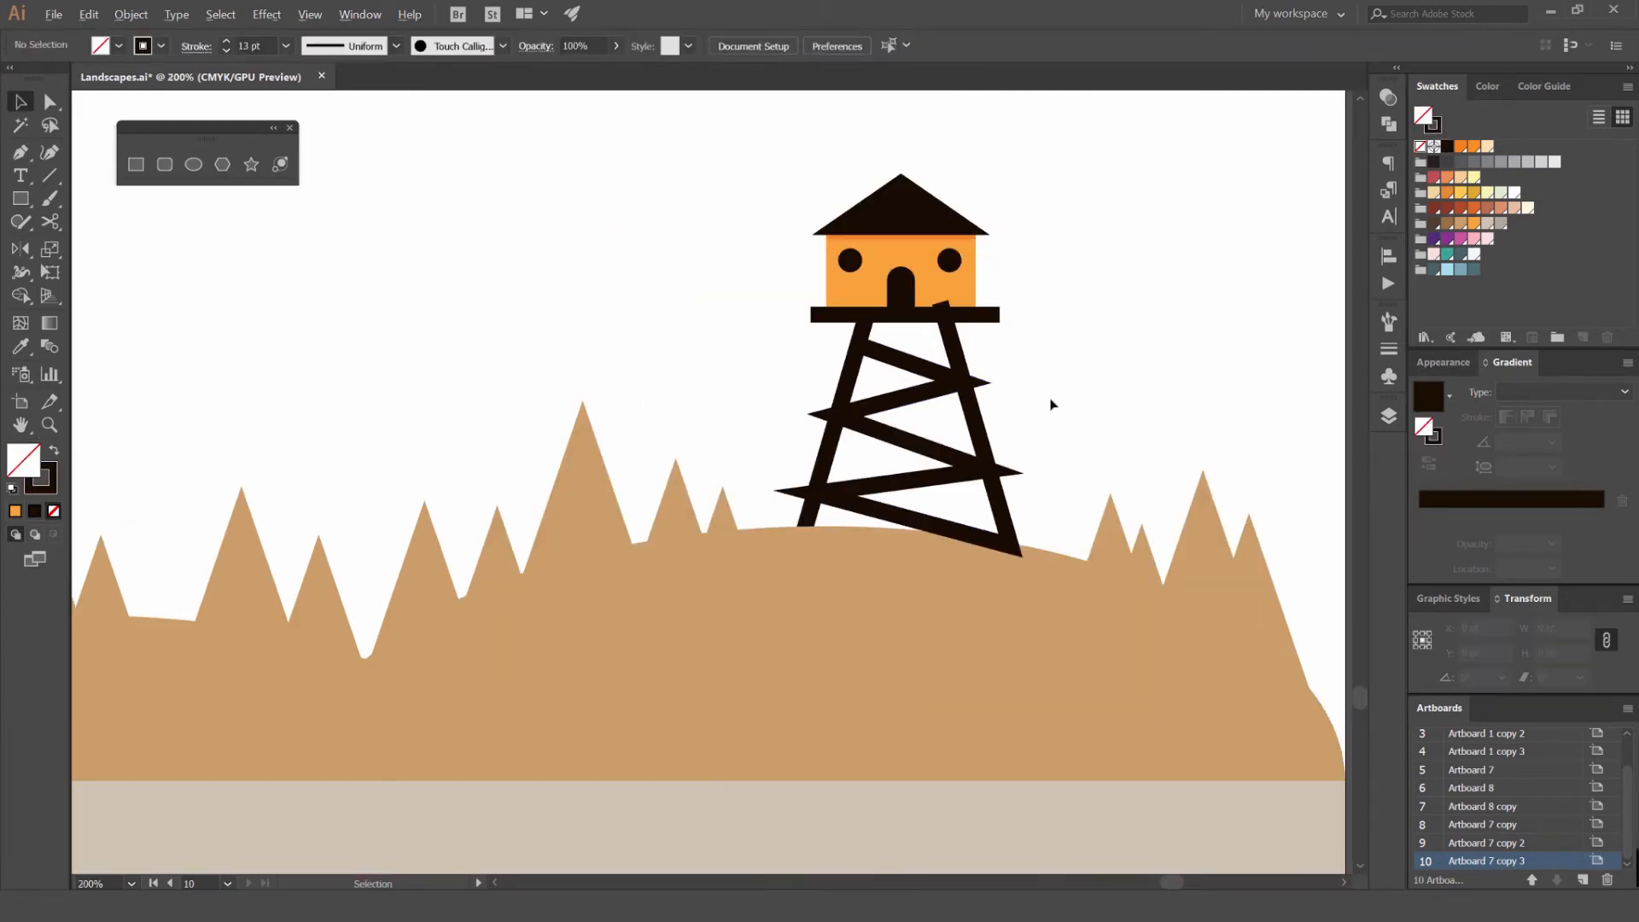
scroll(1046, 398, "up", 3)
key("ctrl+a")
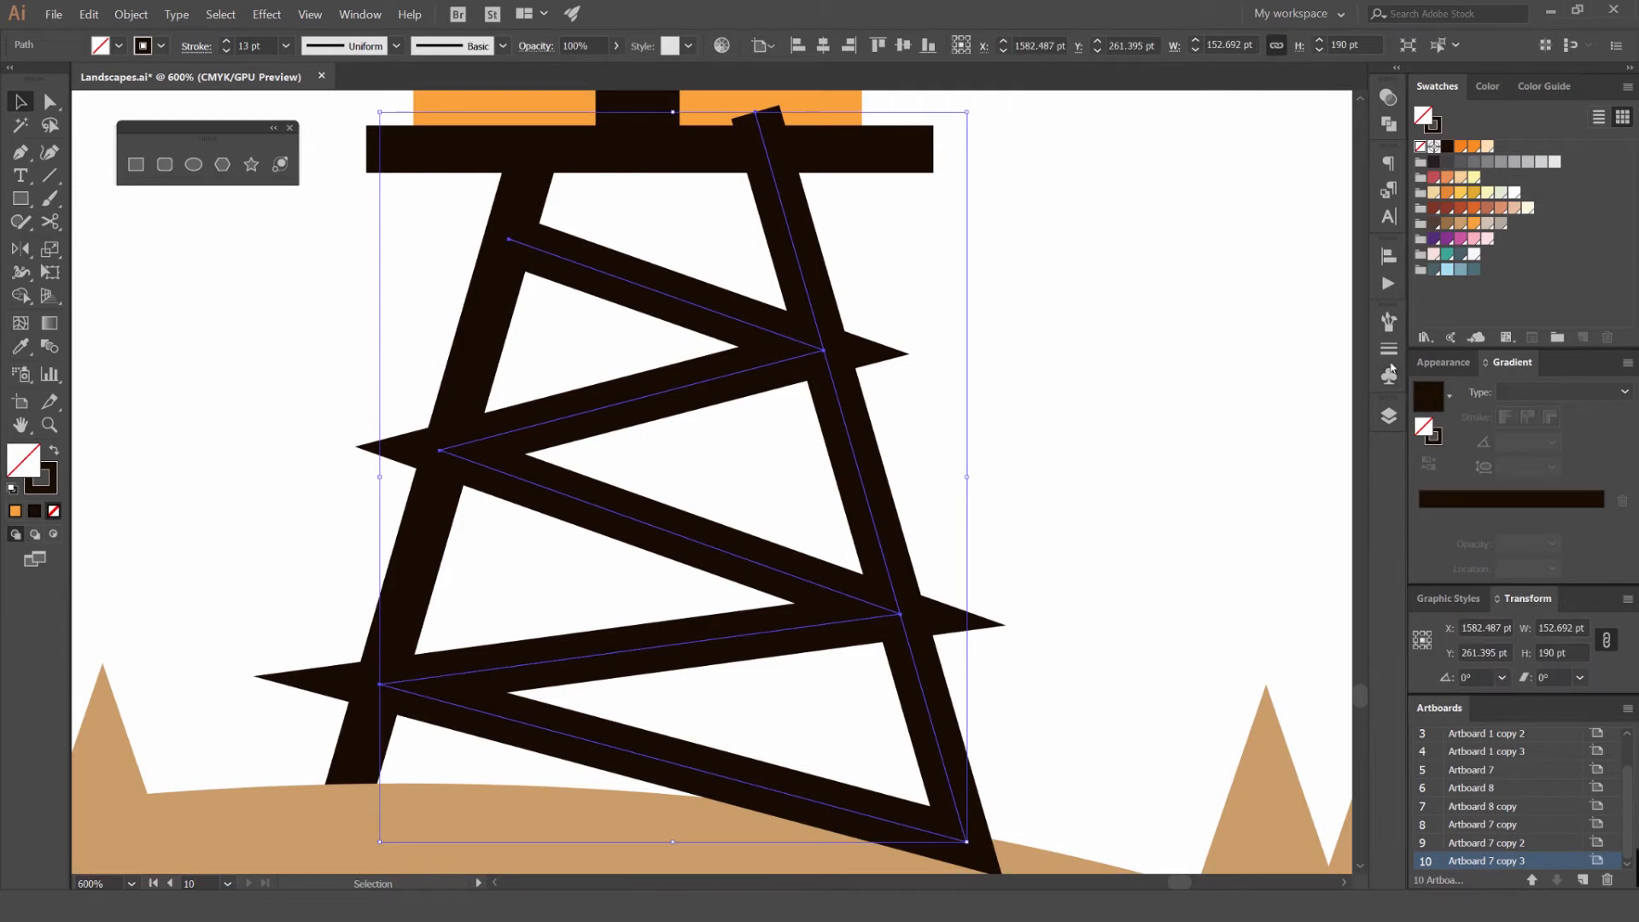
left_click(1389, 350)
left_click(1243, 368)
left_click(1242, 394)
left_click(1079, 366)
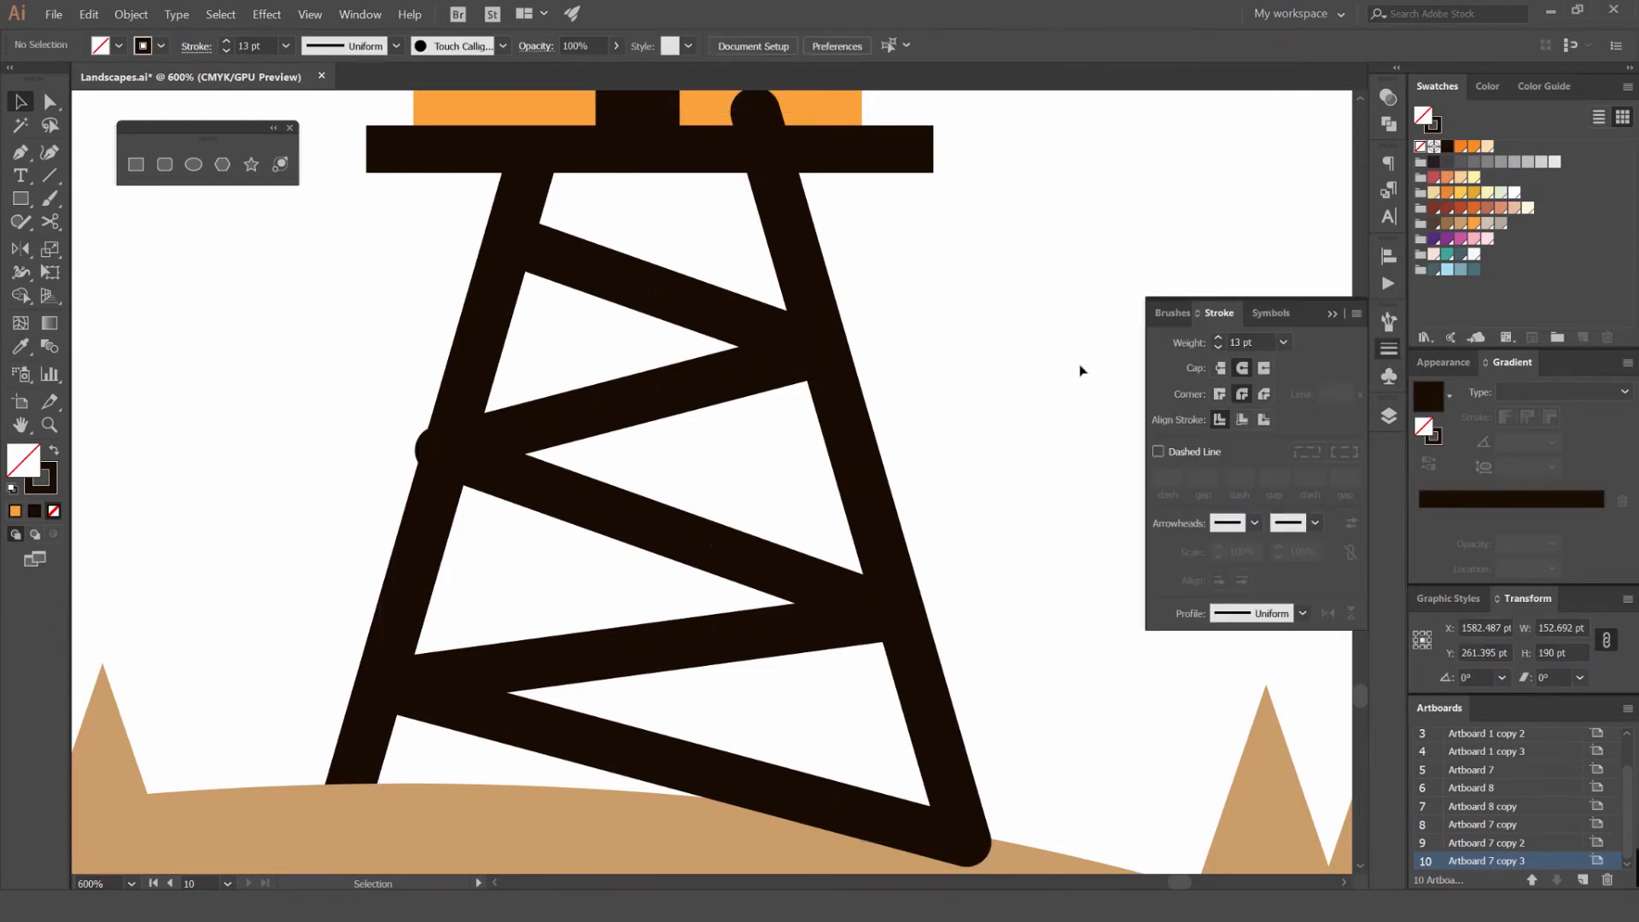
Send the joined brace and right leg path behind the platform and hill
key("a")
left_click(783, 216)
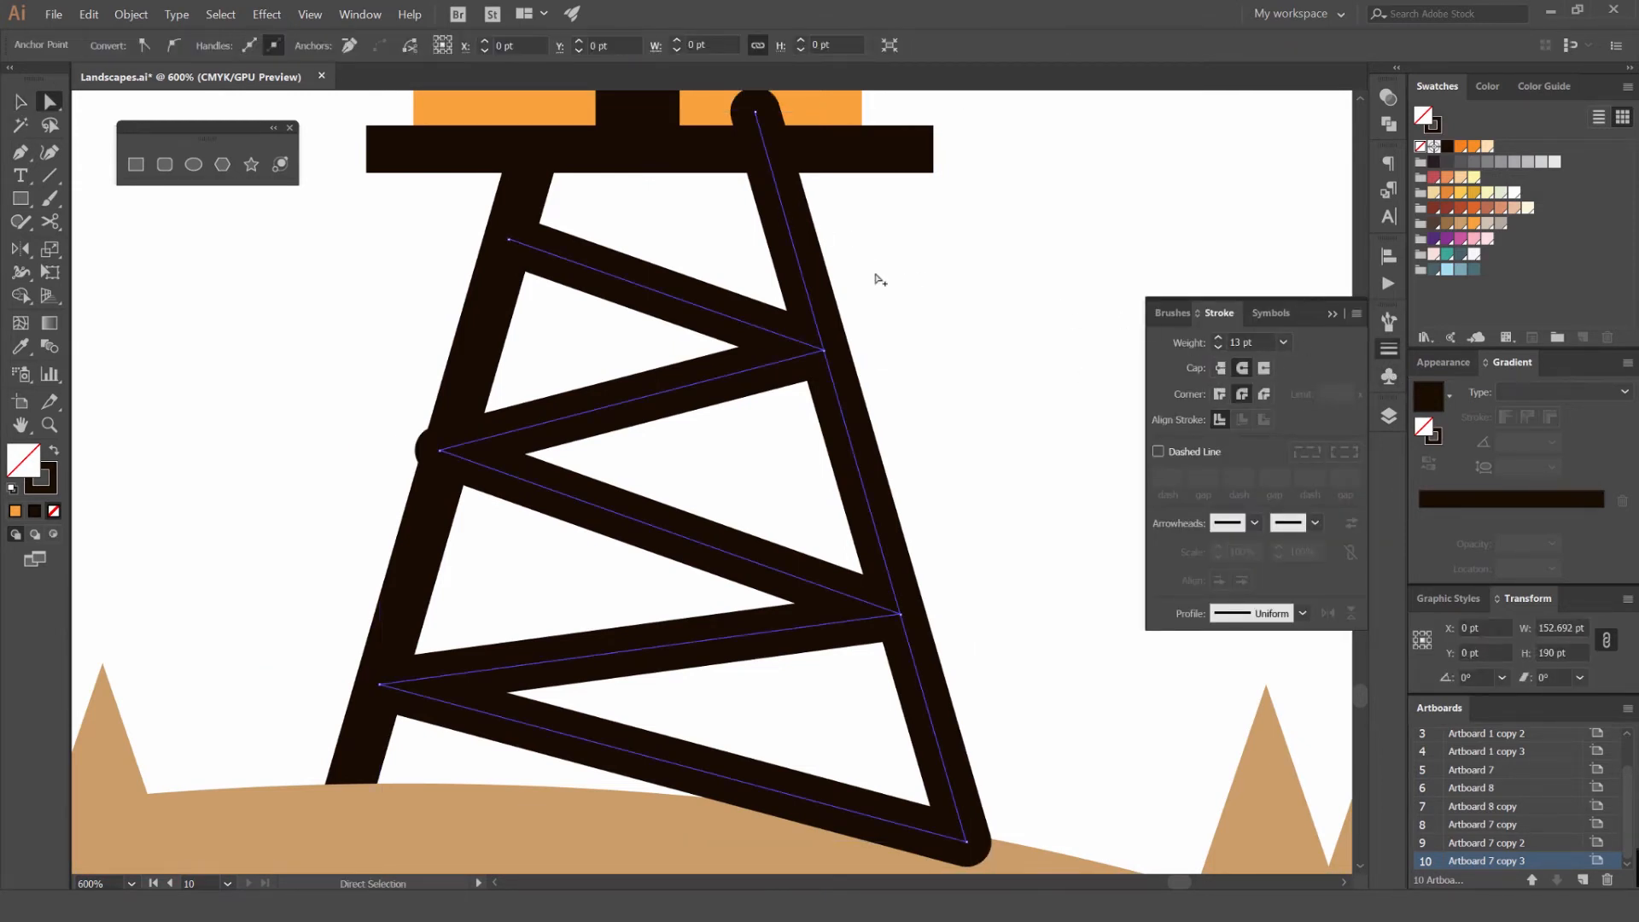
scroll(877, 274, "down", 2)
key("v")
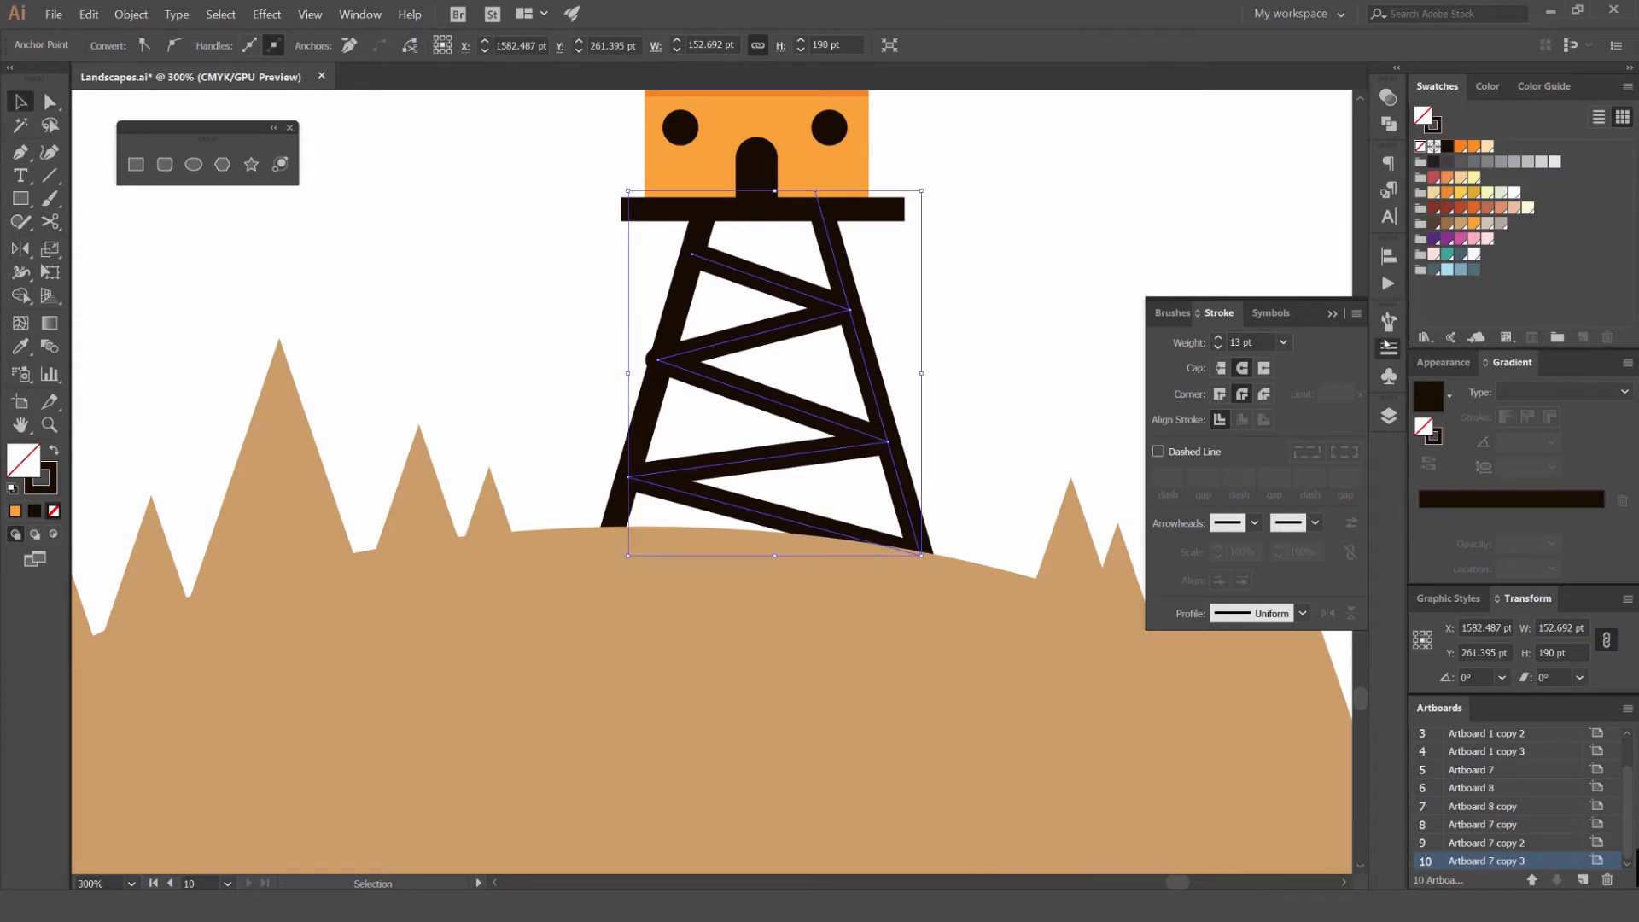
left_click(1067, 270)
Shift the brace's middle corner at the left leg slightly inward so it fits within the leg
scroll(1080, 261, "down", 3)
scroll(883, 330, "up", 5)
key("a")
left_click(824, 359)
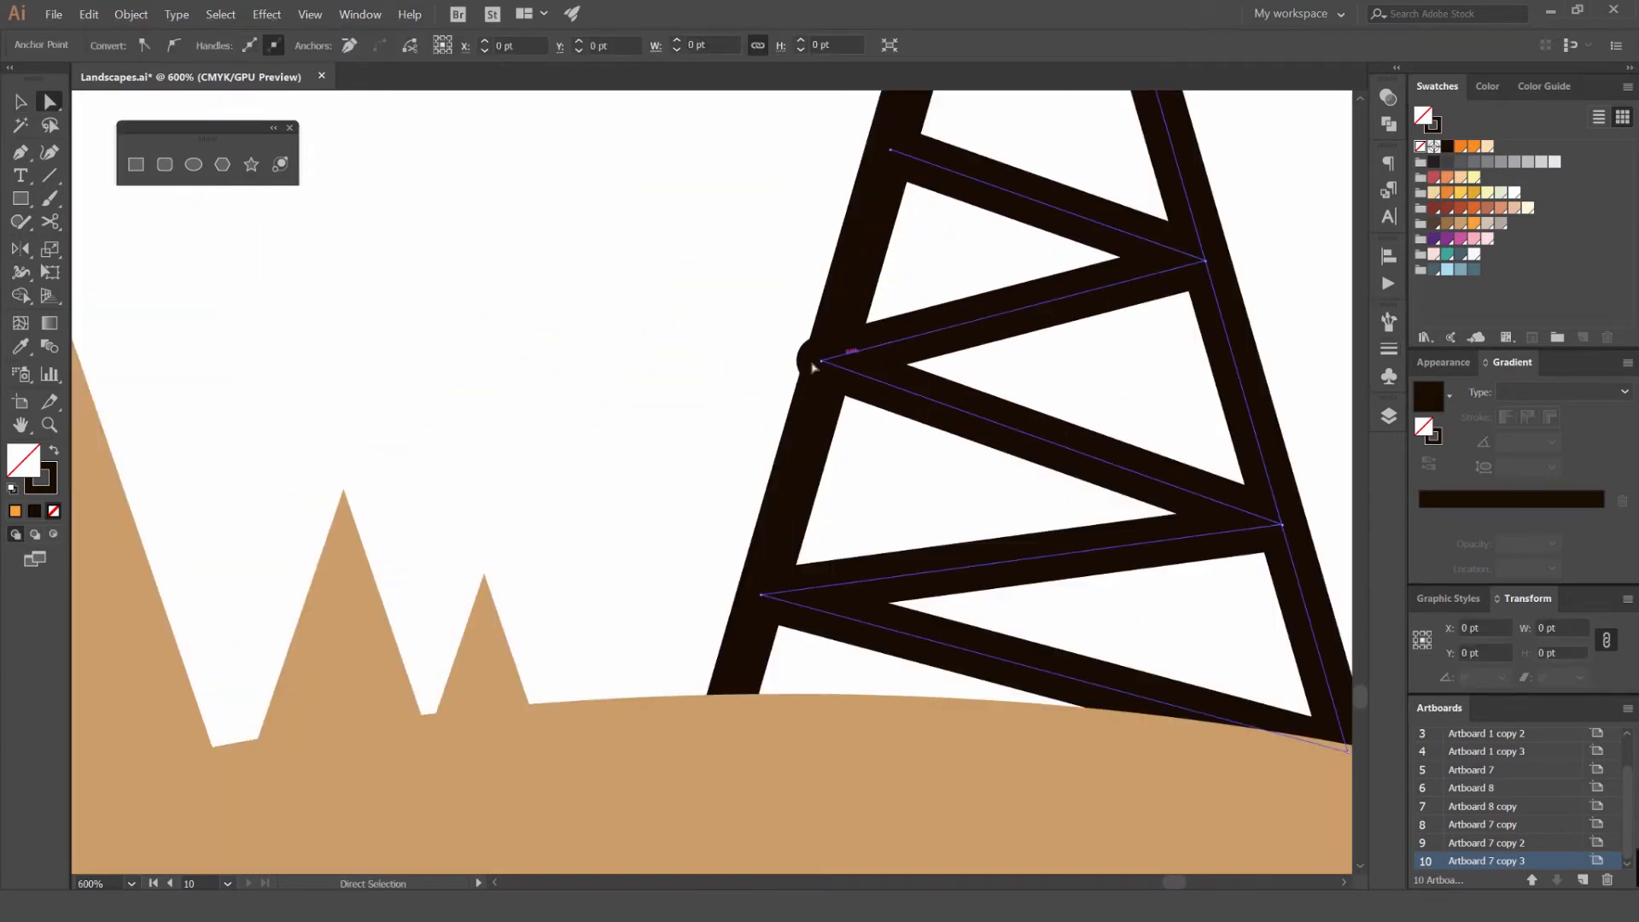
left_click_drag(817, 362, 828, 362)
scroll(744, 329, "down", 4)
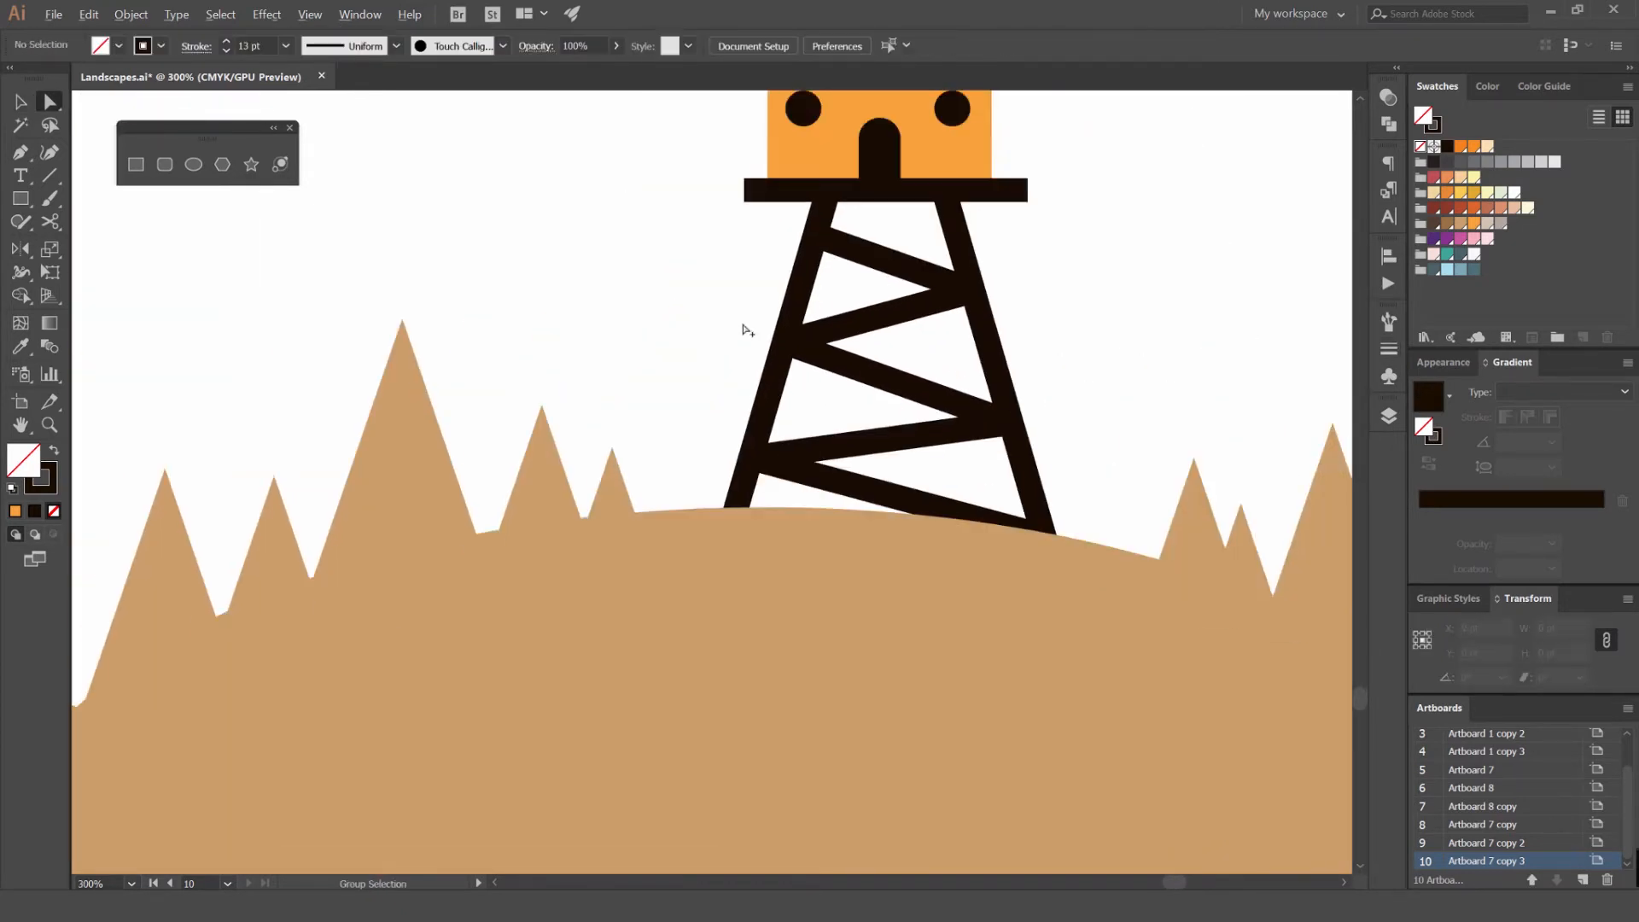
Reduce the zigzag brace path's stroke weight to 7 pt
scroll(797, 337, "up", 3)
left_click(811, 290)
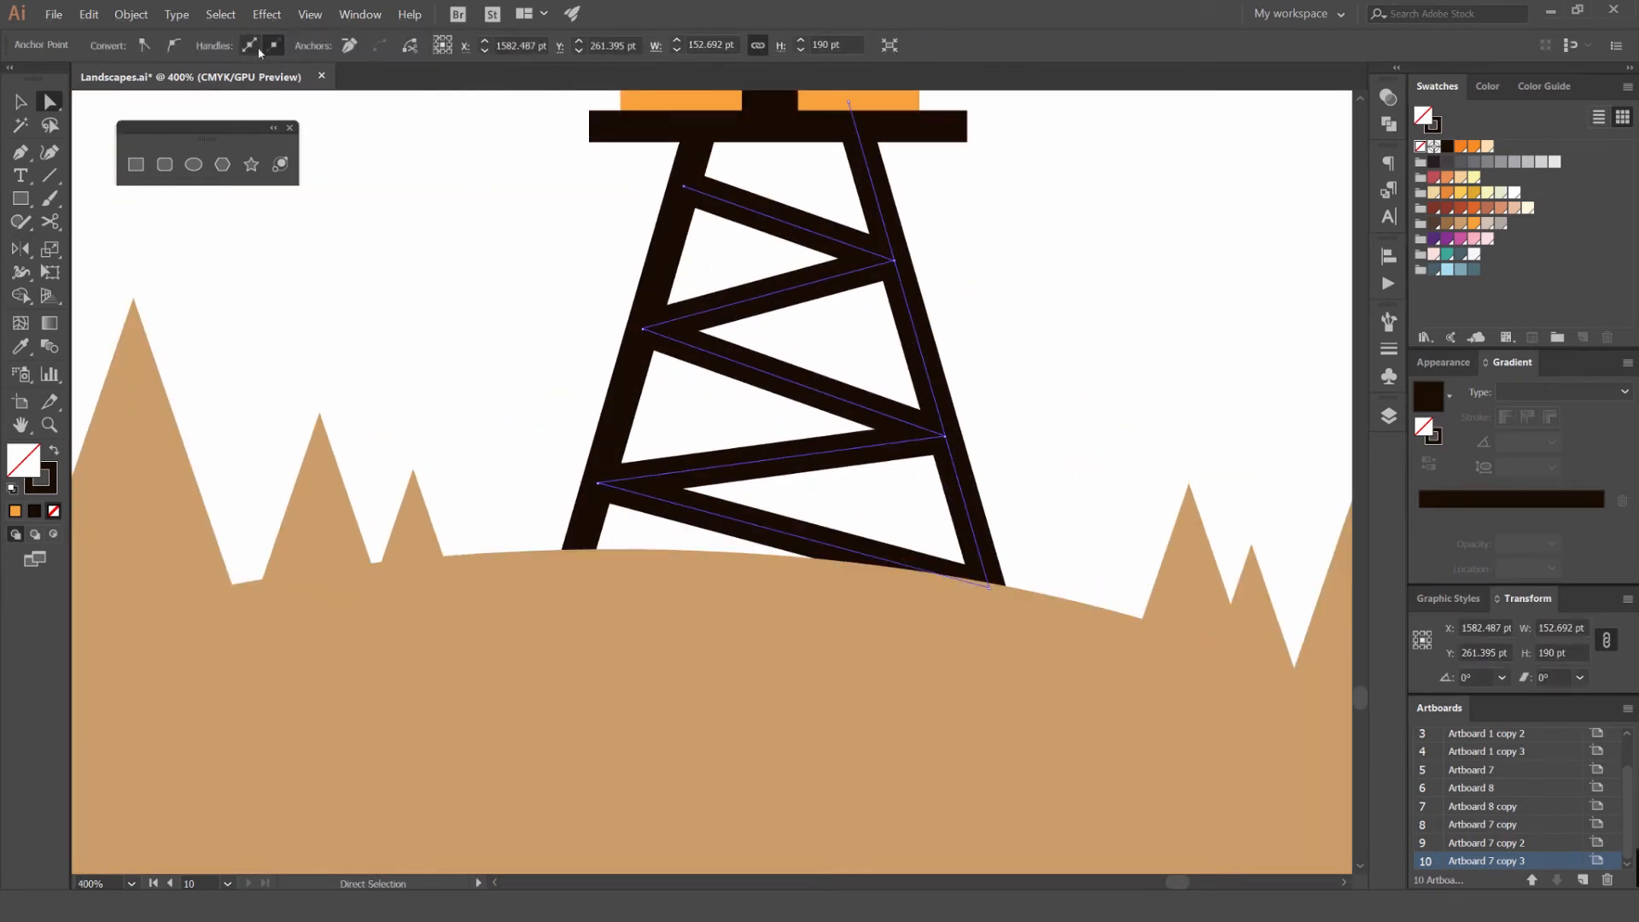
left_click(973, 256)
left_click(852, 501)
left_click(1387, 349)
left_click(1218, 347)
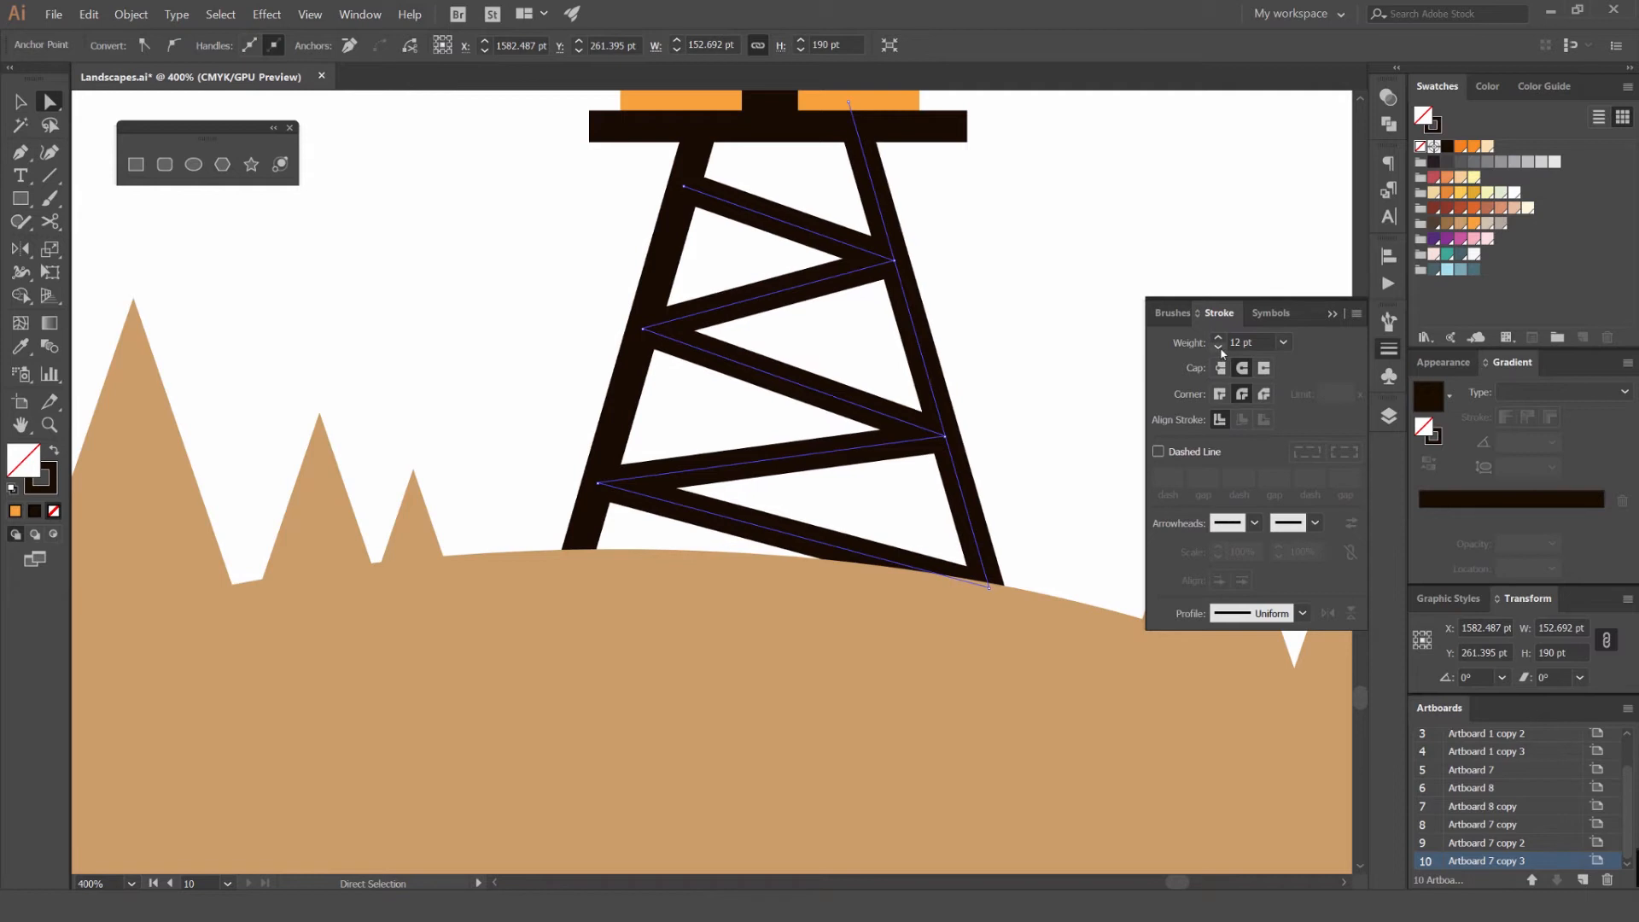
left_click(1218, 347)
left_click(1217, 347)
left_click(1218, 346)
left_click(1218, 346)
left_click(1218, 346)
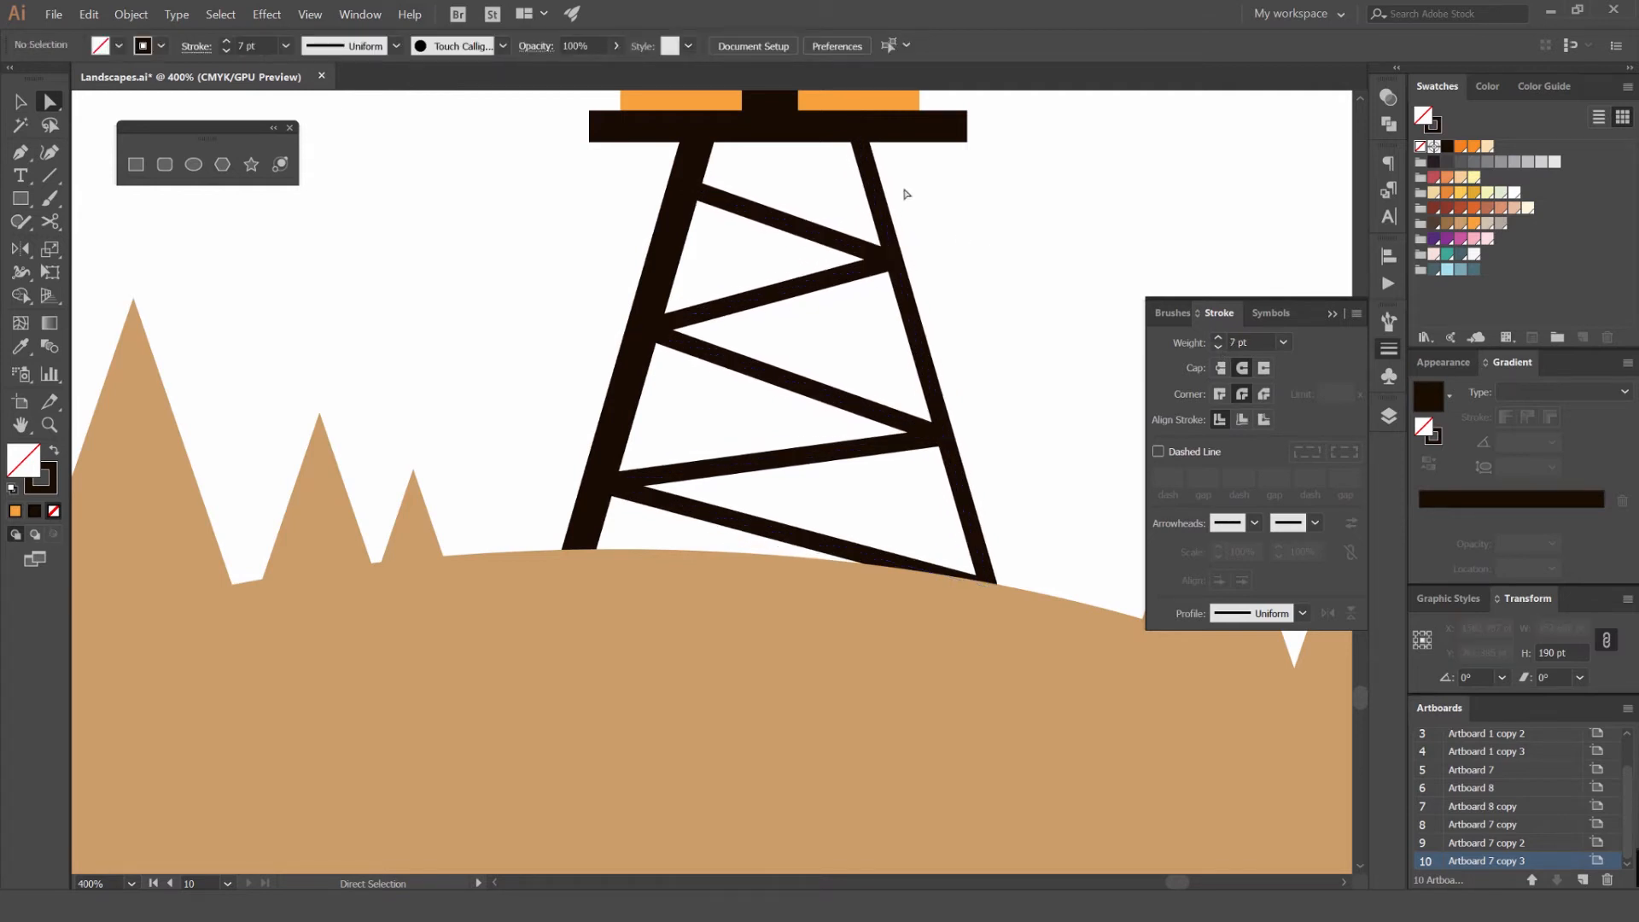
Cut the path at the right leg's foot with the Scissors and match that leg to the left leg's 13 pt stroke with the Eyedropper
key("c")
left_click(988, 587)
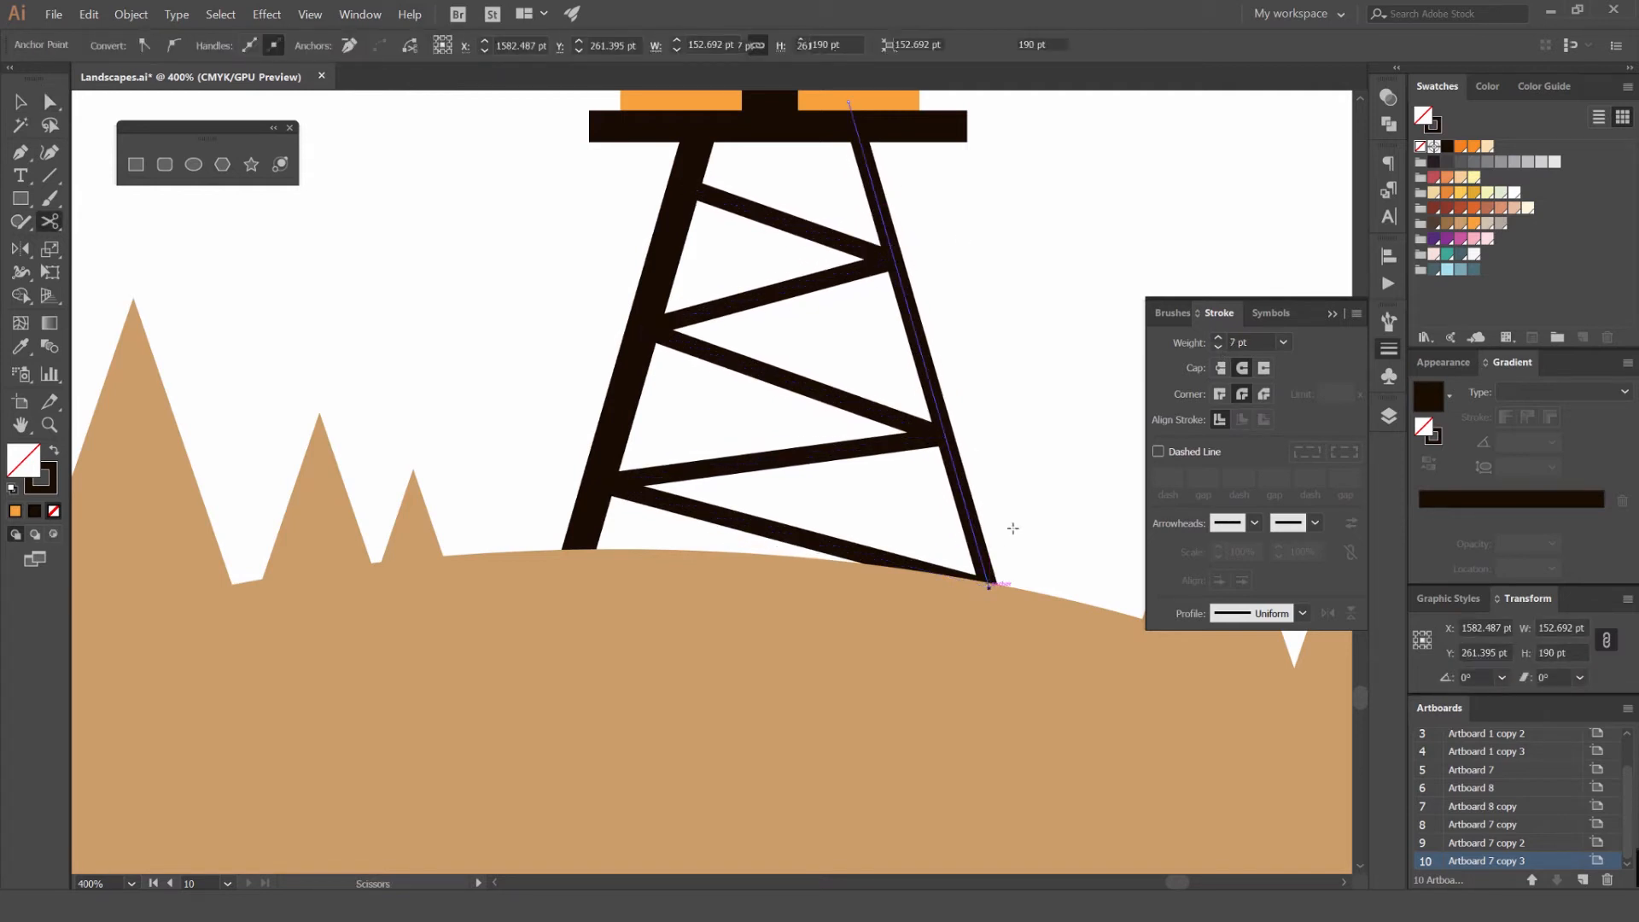
key("a")
left_click_drag(968, 501, 1009, 506)
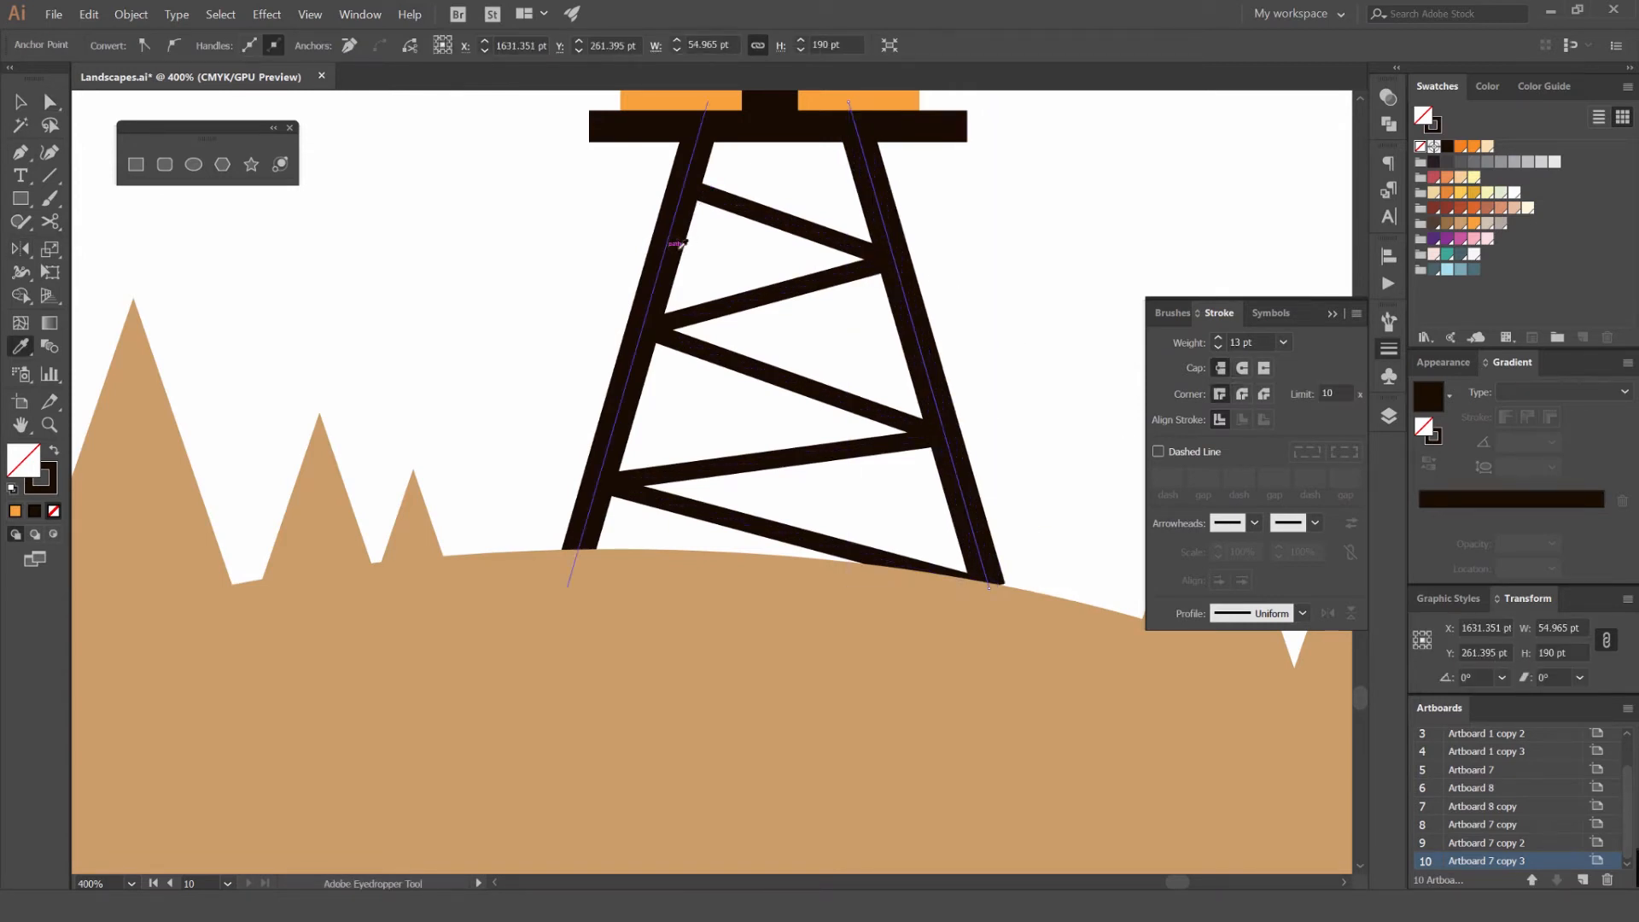
key("v")
left_click(977, 248)
Compare the watchtower and landscape with the finished reference artwork, examining its tower, hill and path
scroll(977, 248, "down", 6)
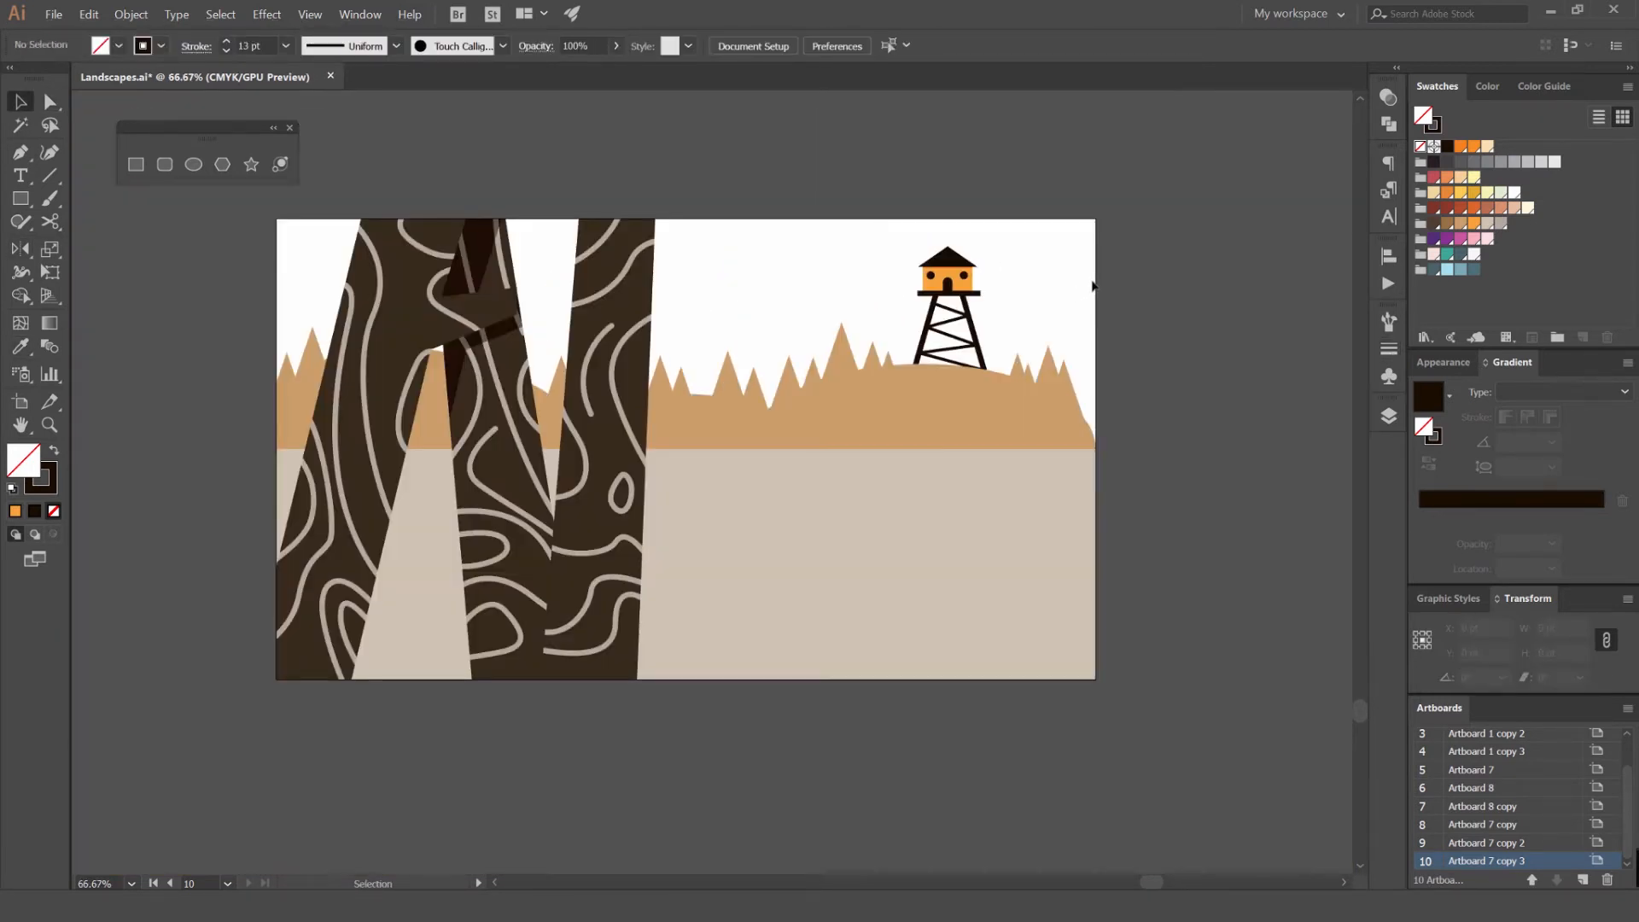
scroll(1028, 304, "down", 3)
scroll(962, 336, "up", 5)
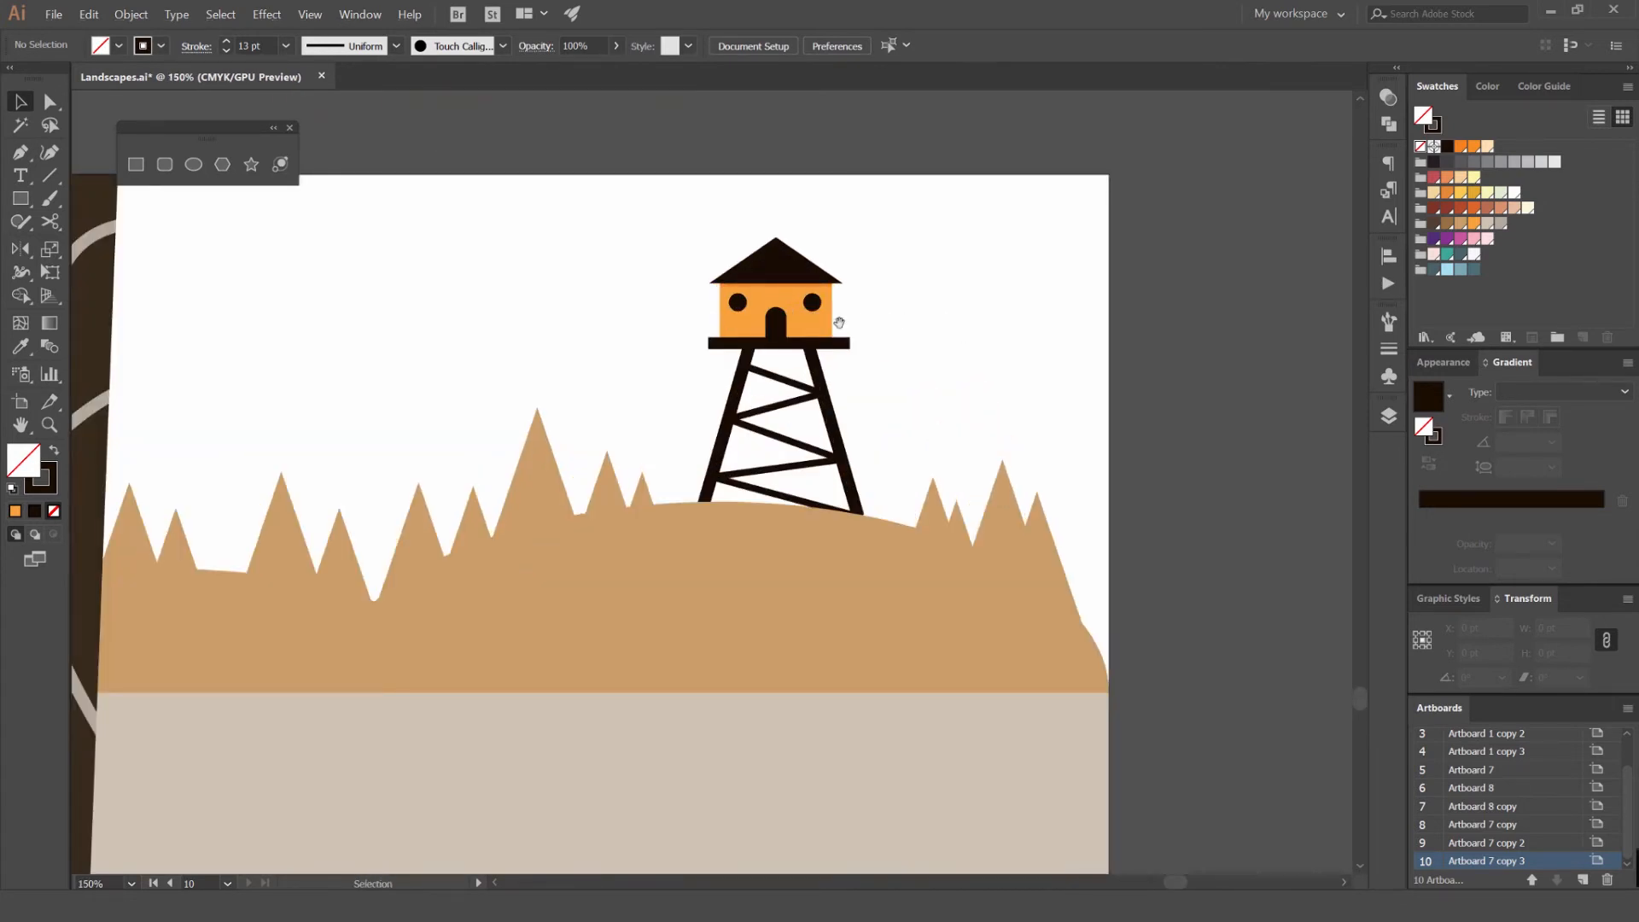
scroll(893, 377, "down", 6)
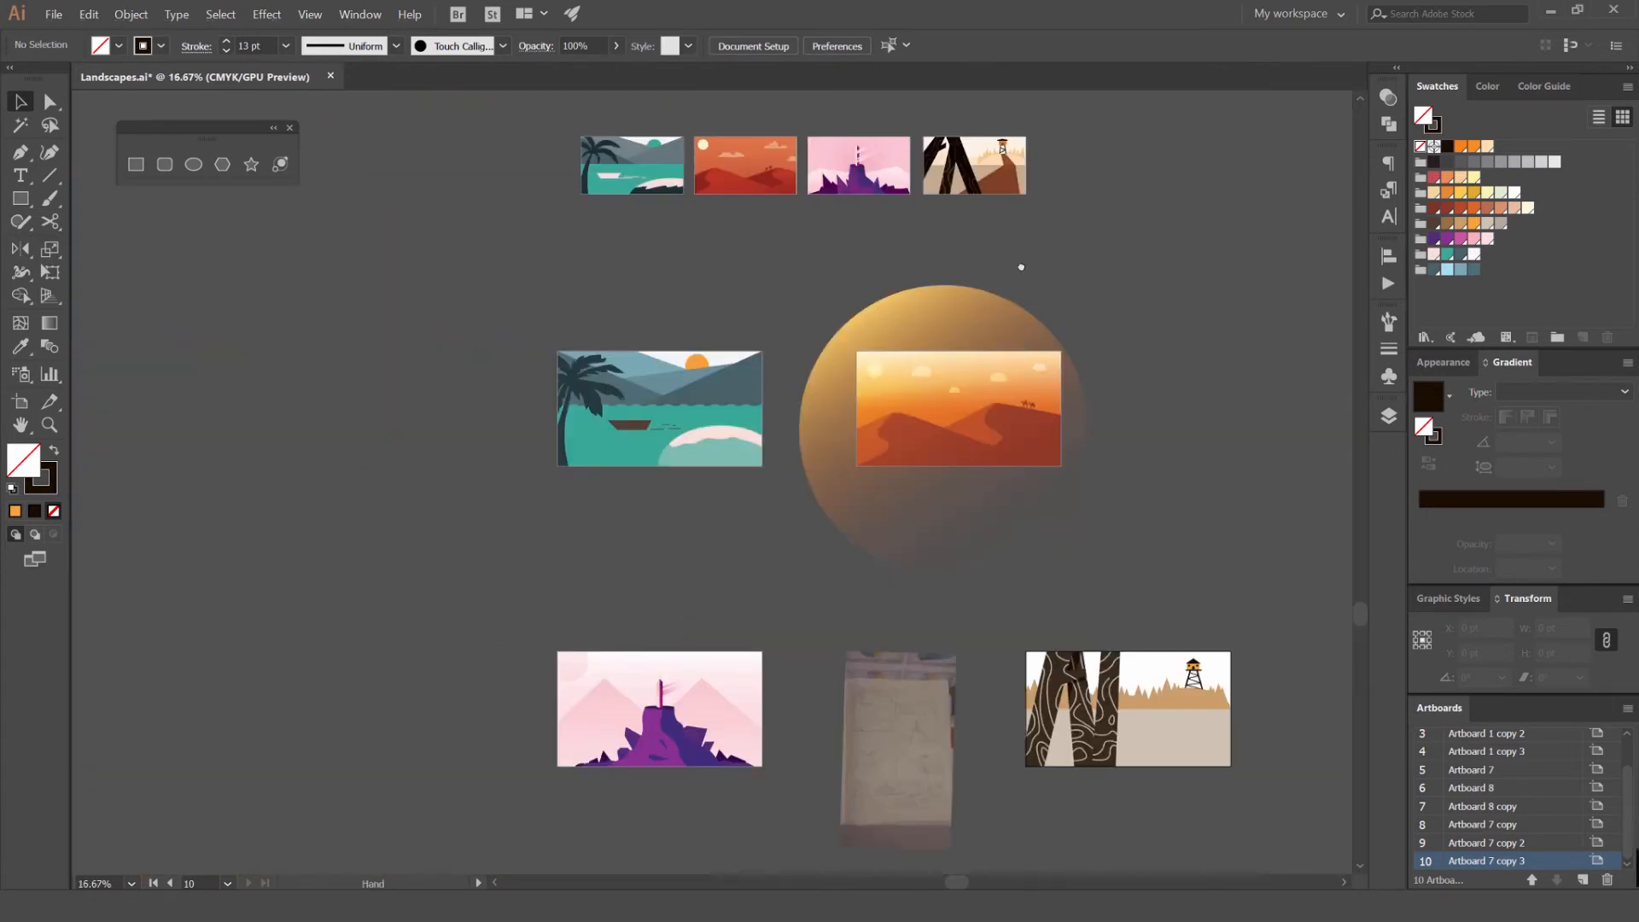
left_click_drag(1021, 267, 965, 315)
scroll(951, 189, "up", 6)
scroll(930, 201, "up", 2)
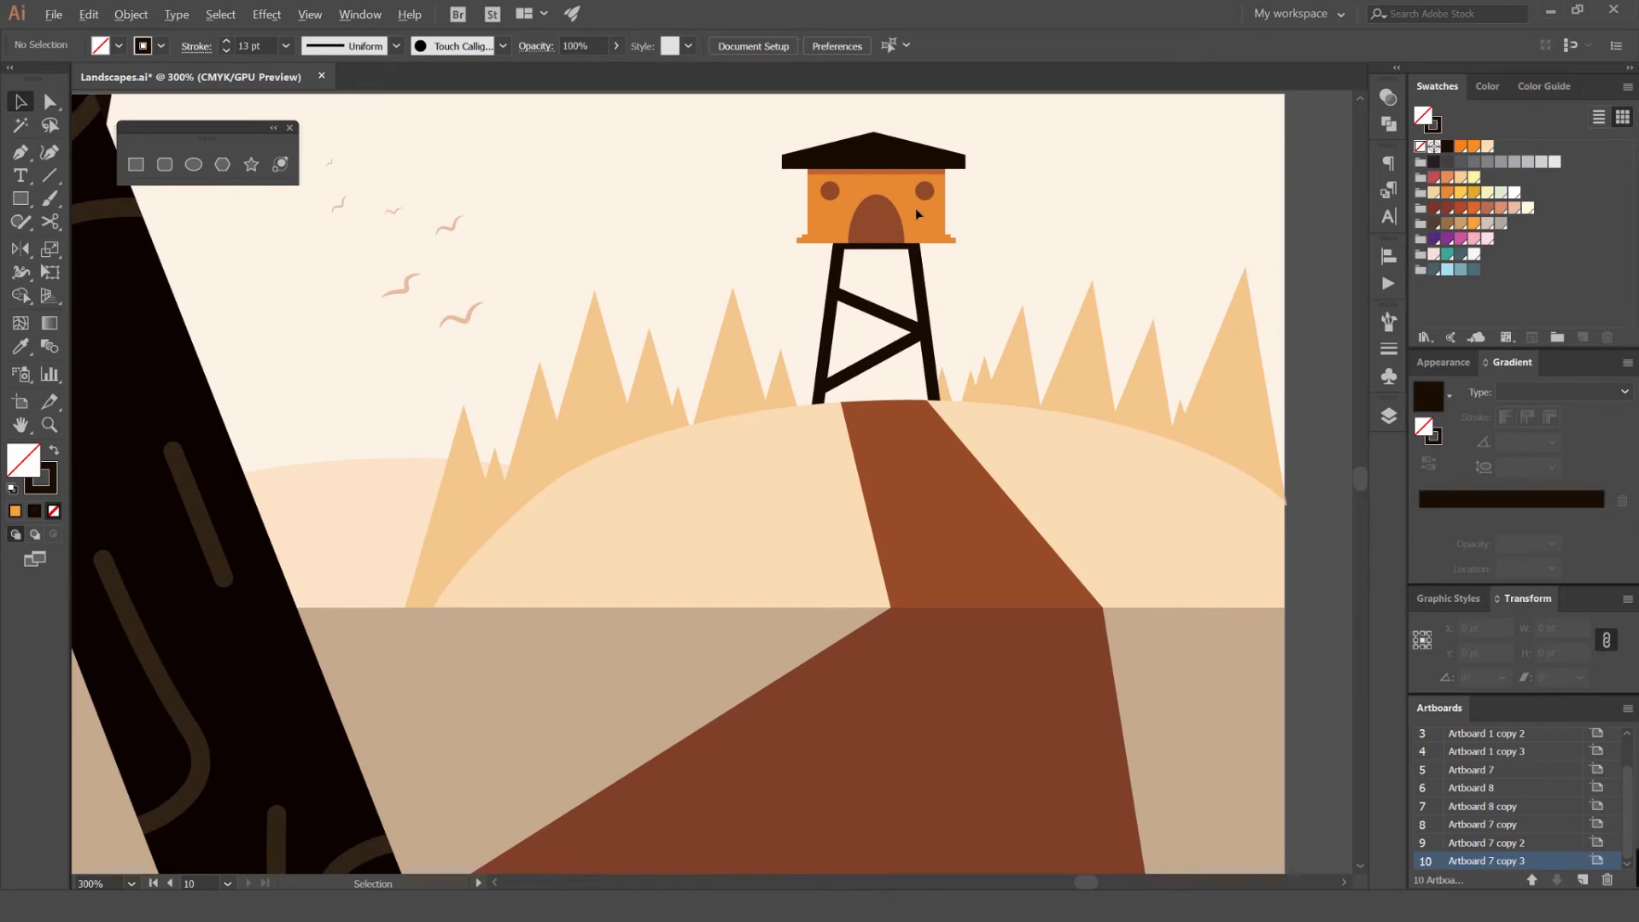
scroll(915, 207, "down", 5)
left_click_drag(979, 271, 778, 2)
scroll(898, 429, "down", 1)
left_click_drag(925, 526, 757, 182)
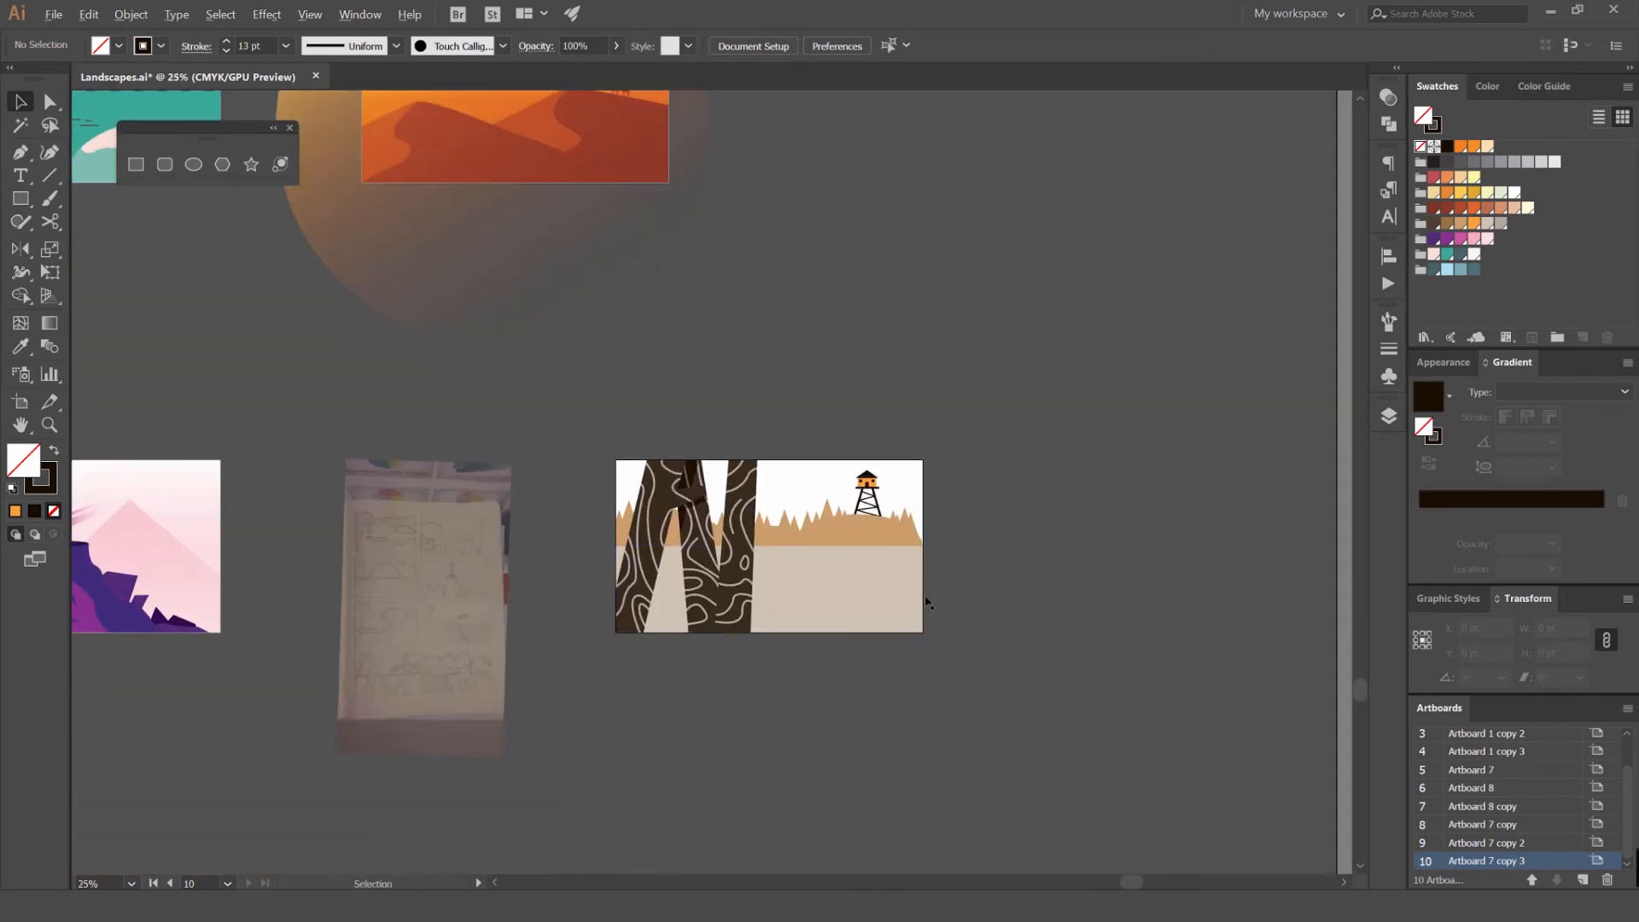
scroll(936, 584, "up", 2)
left_click_drag(990, 394, 1057, 347)
scroll(1110, 367, "up", 5)
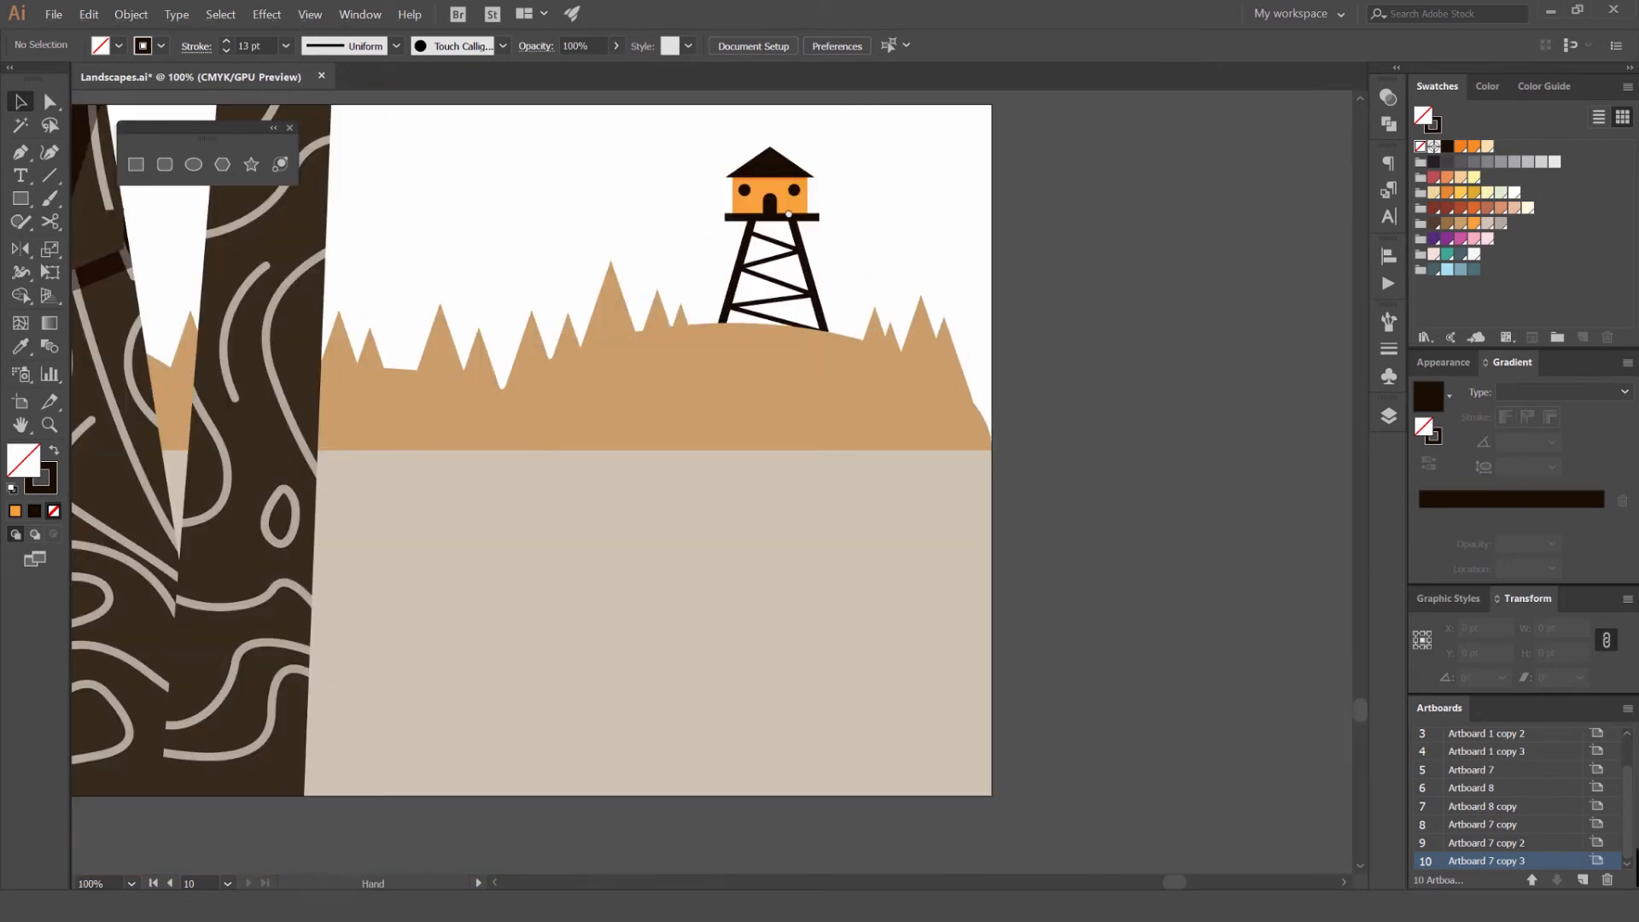
Draw a curved path outline on the hill with the Pen tool, widening from the watchtower's feet down to the hill's base
scroll(750, 274, "down", 2)
key("p")
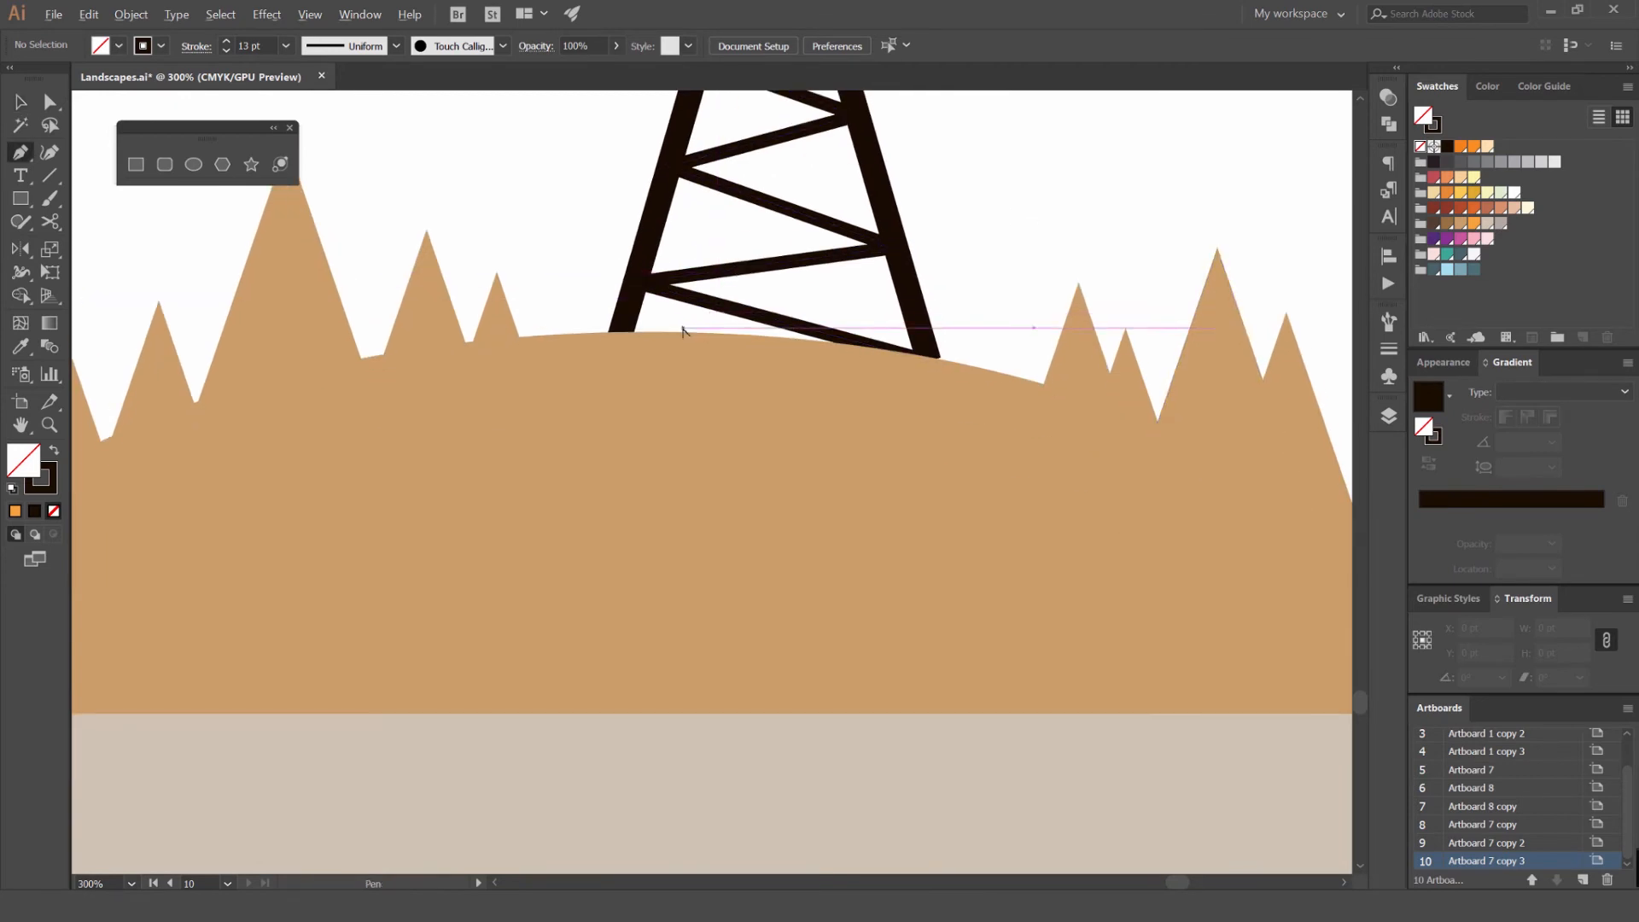
scroll(794, 292, "down", 1)
left_click(805, 286)
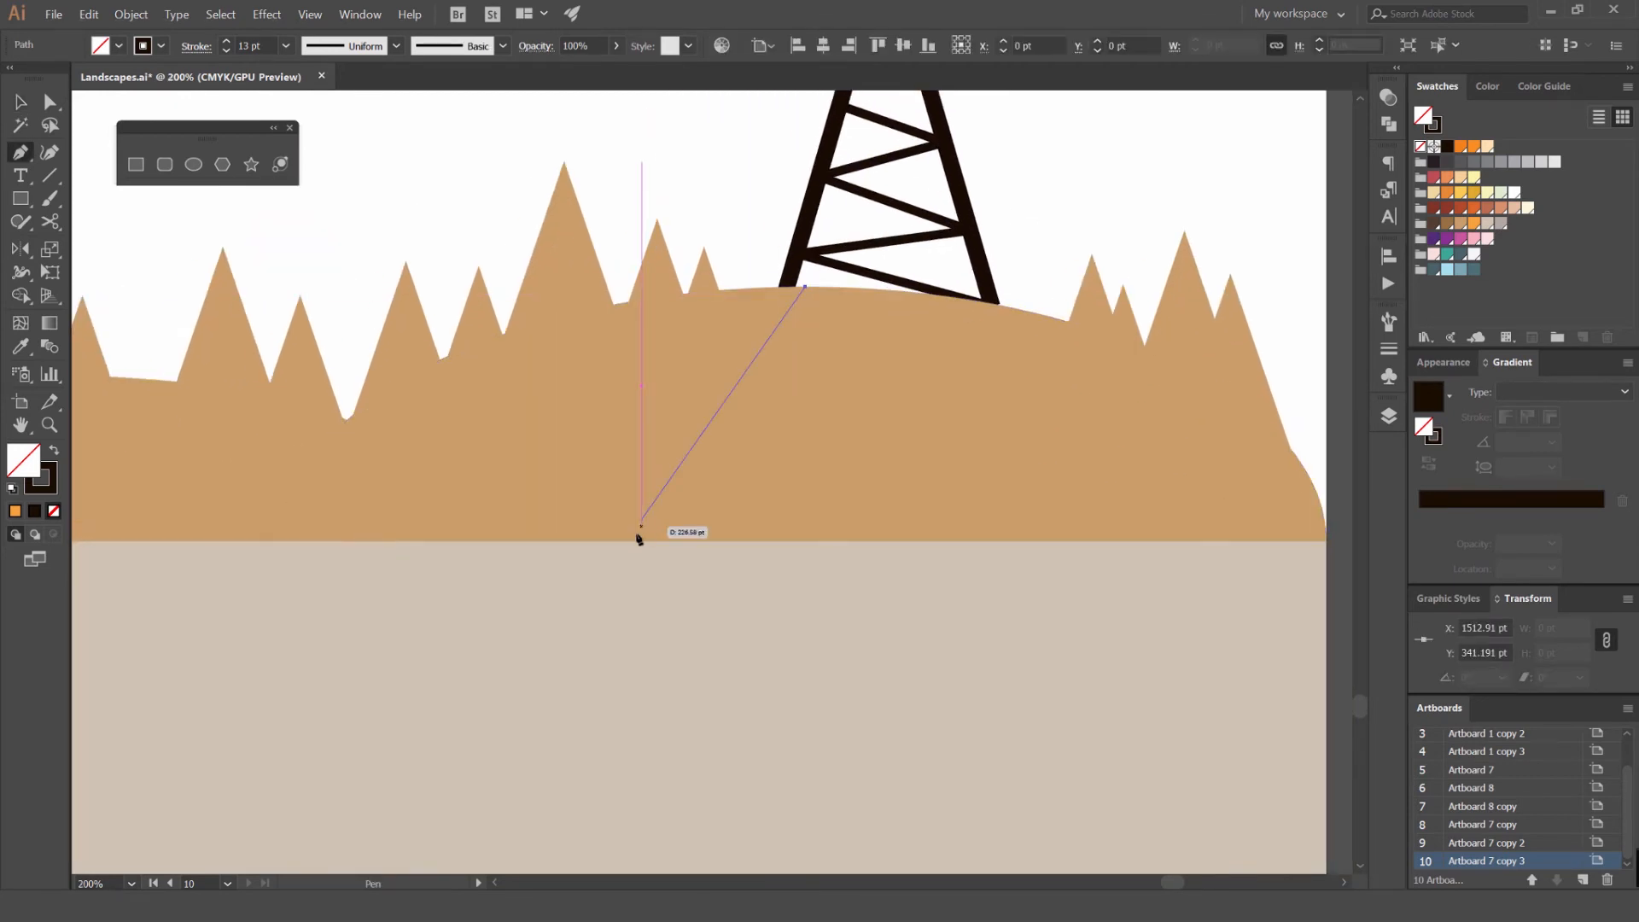
left_click_drag(616, 540, 611, 621)
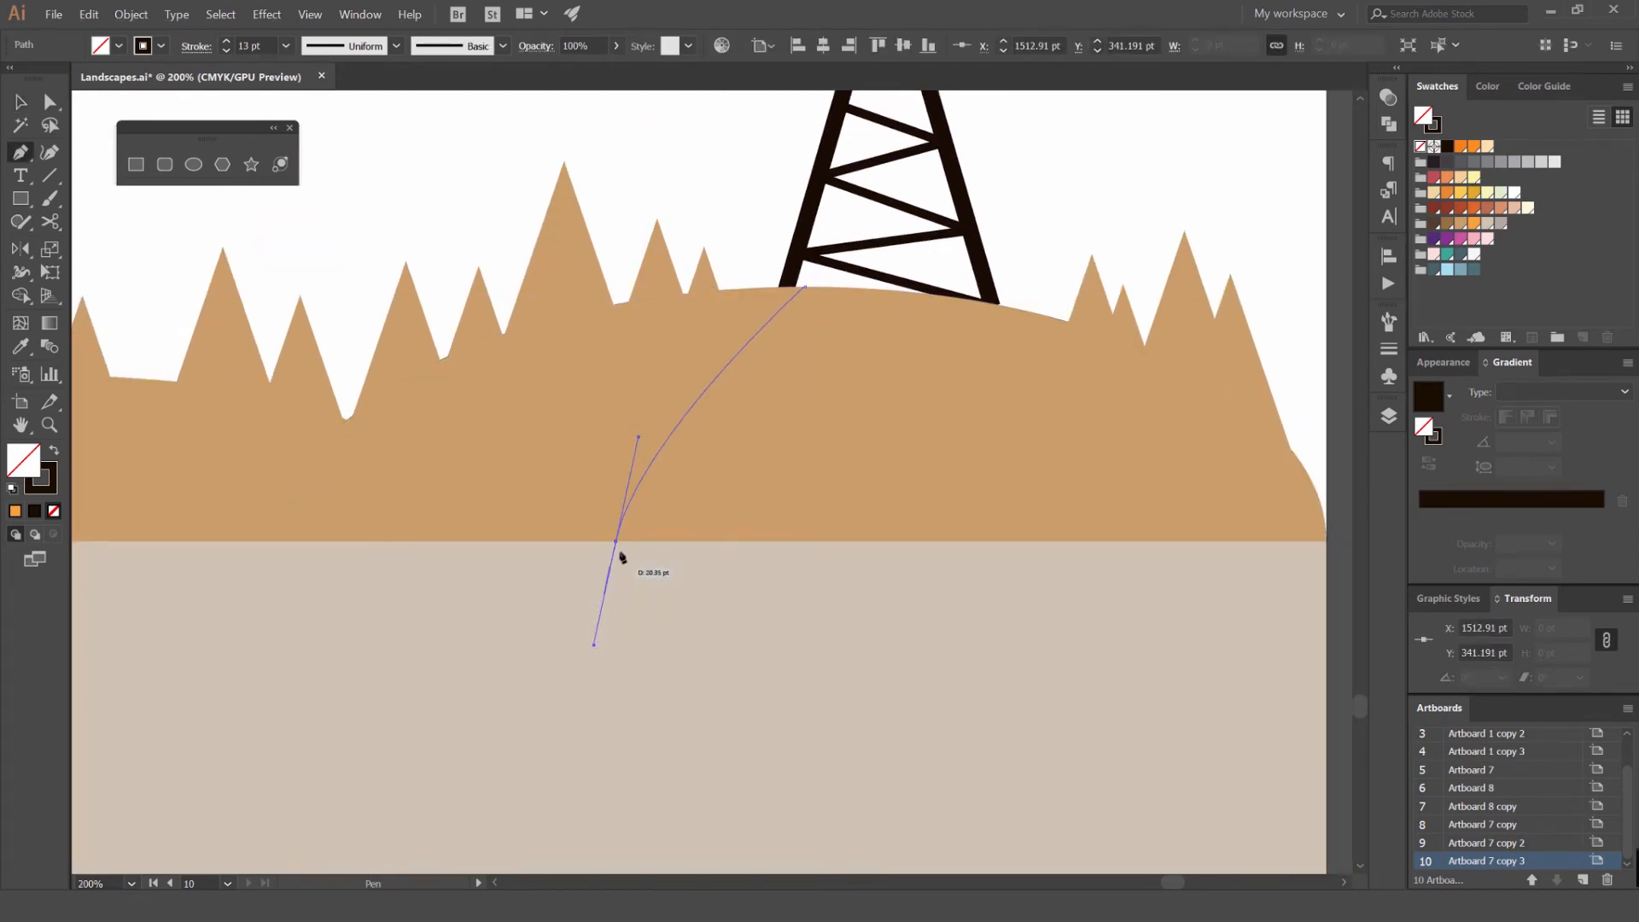
left_click(616, 541)
left_click(978, 540)
left_click_drag(948, 295, 981, 267)
Swap the hill path's stroke for a fill and colour it pale peach
key("v")
key("shift+x")
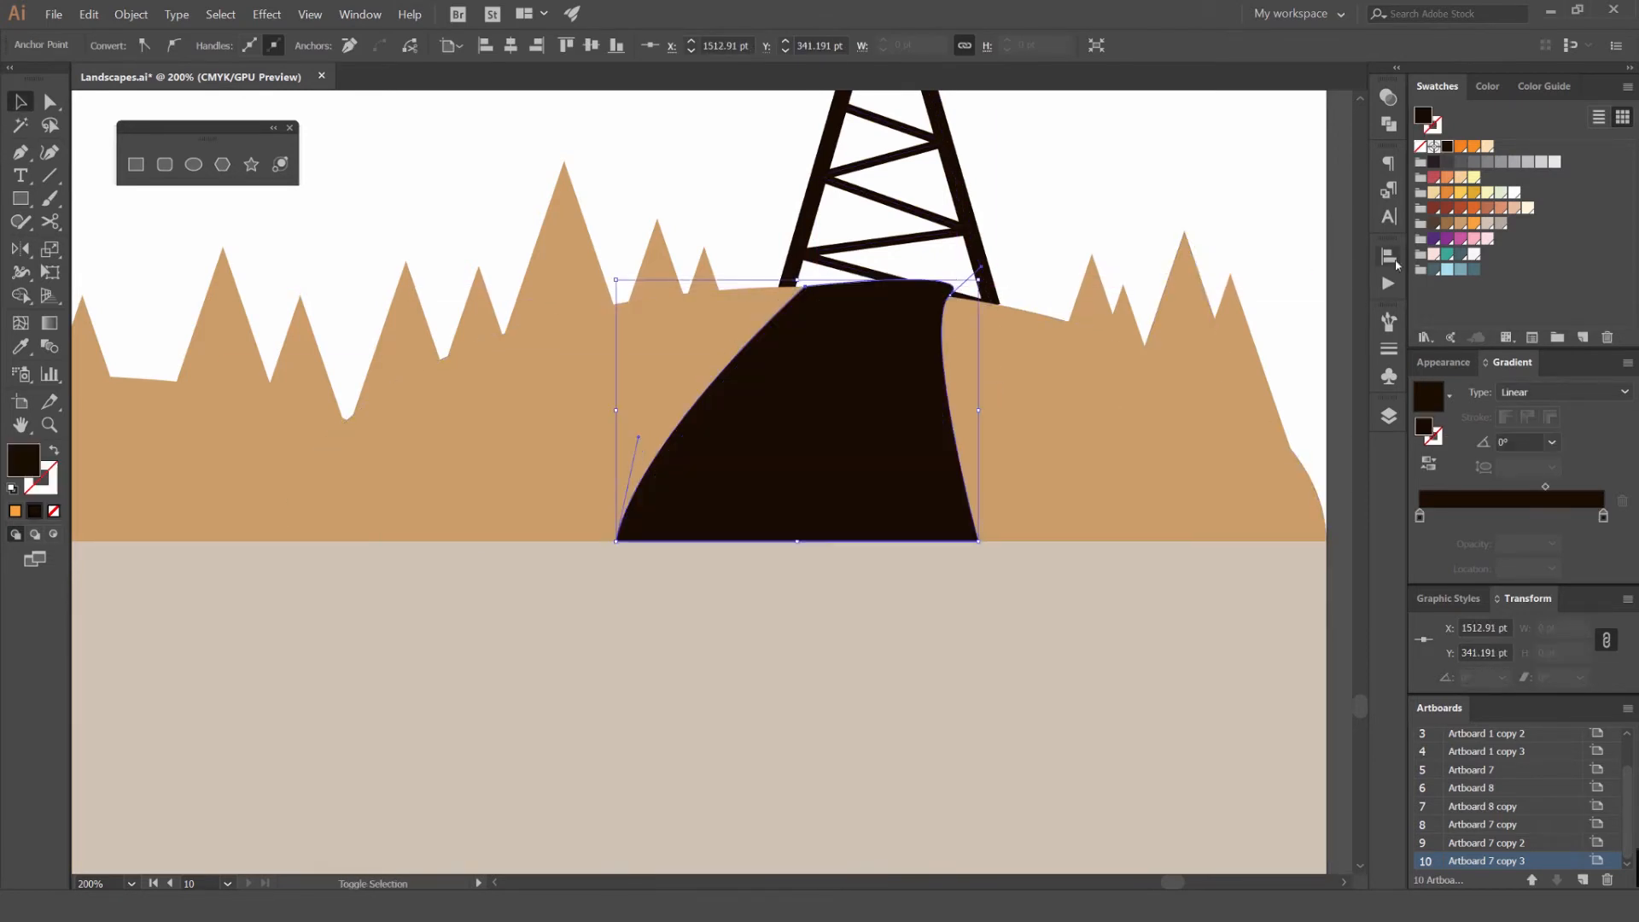
left_click(1486, 225)
left_click(1155, 183)
scroll(1097, 262, "down", 2)
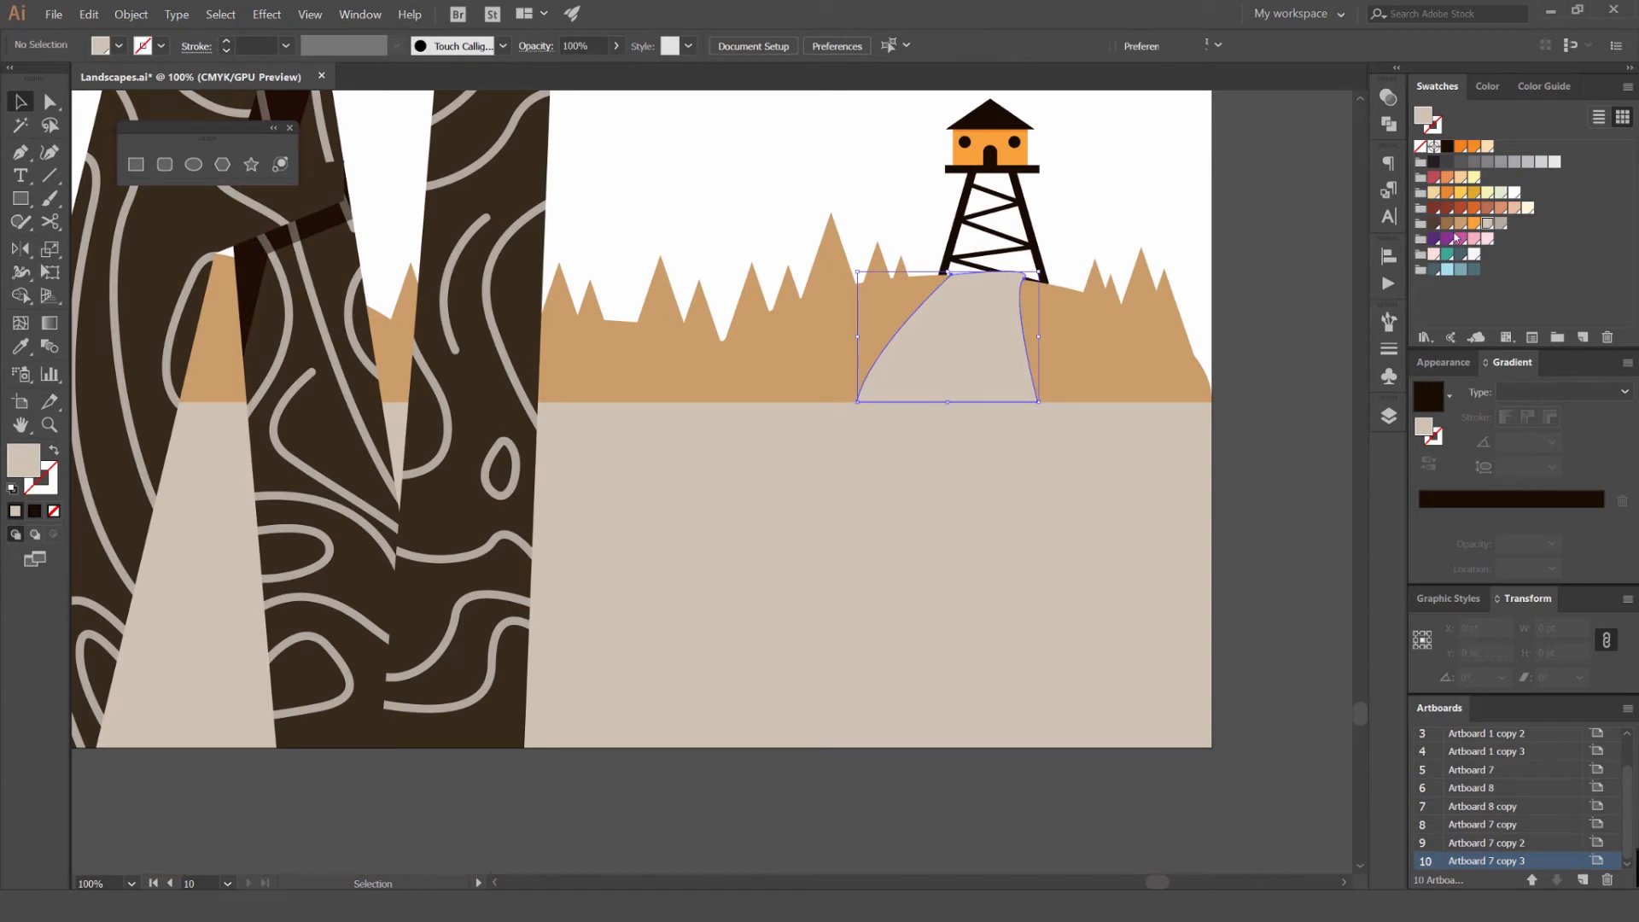
left_click(1489, 193)
left_click(1471, 194)
left_click(1476, 162)
left_click(1475, 147)
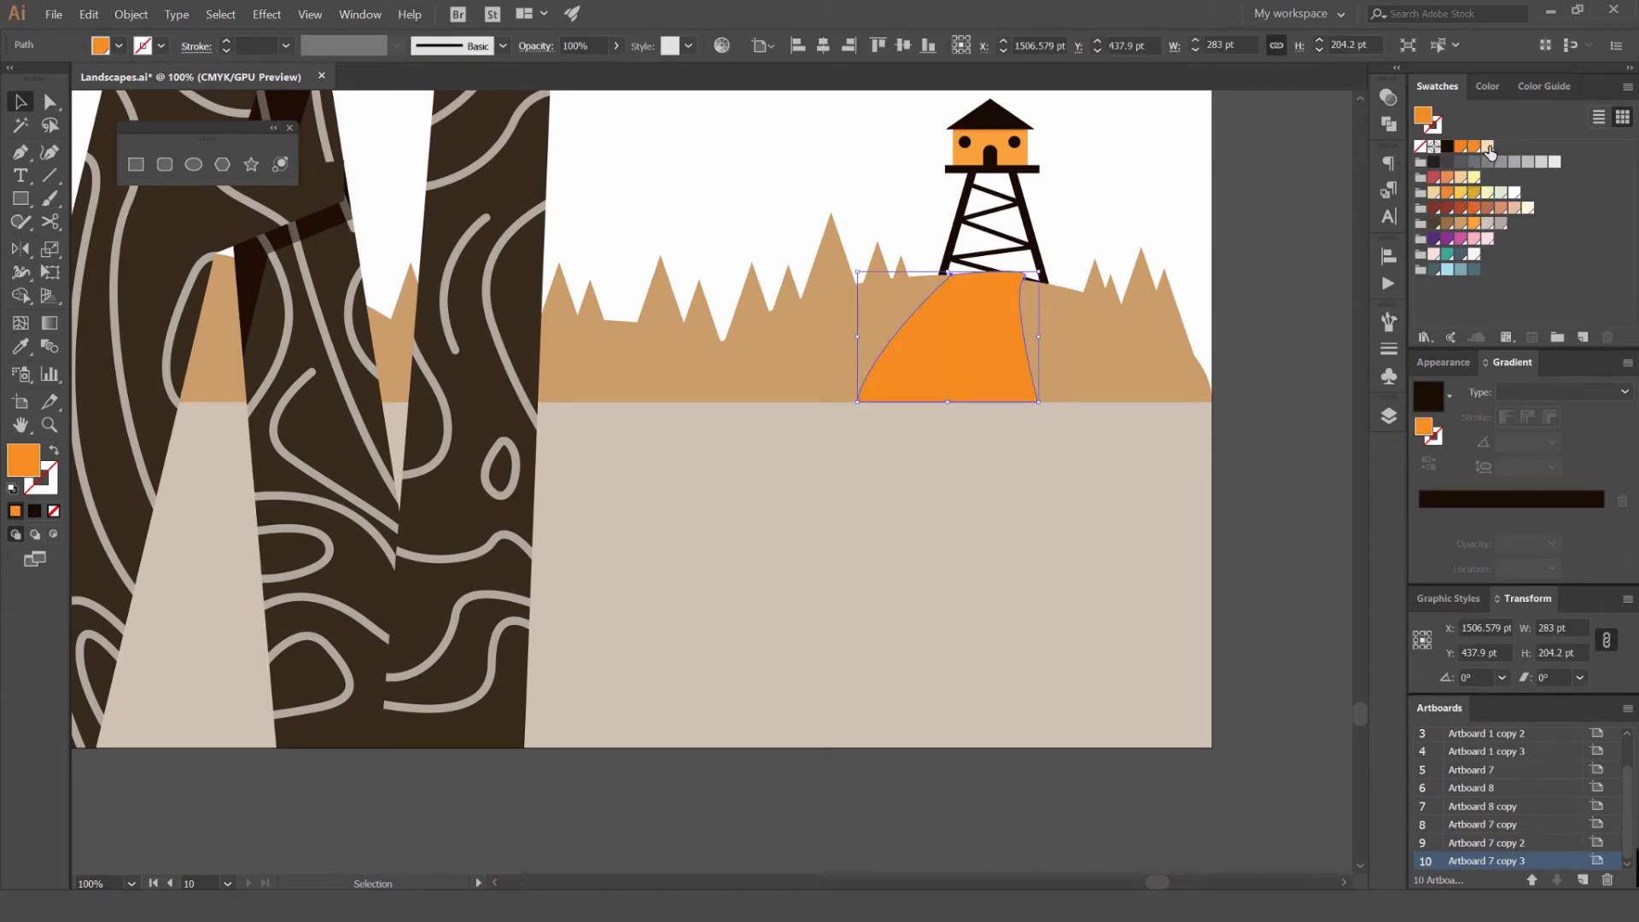
left_click(1487, 146)
Trim the part of the path above the hill's crest with the Shape Builder, using the path and hill shapes
scroll(956, 356, "up", 3)
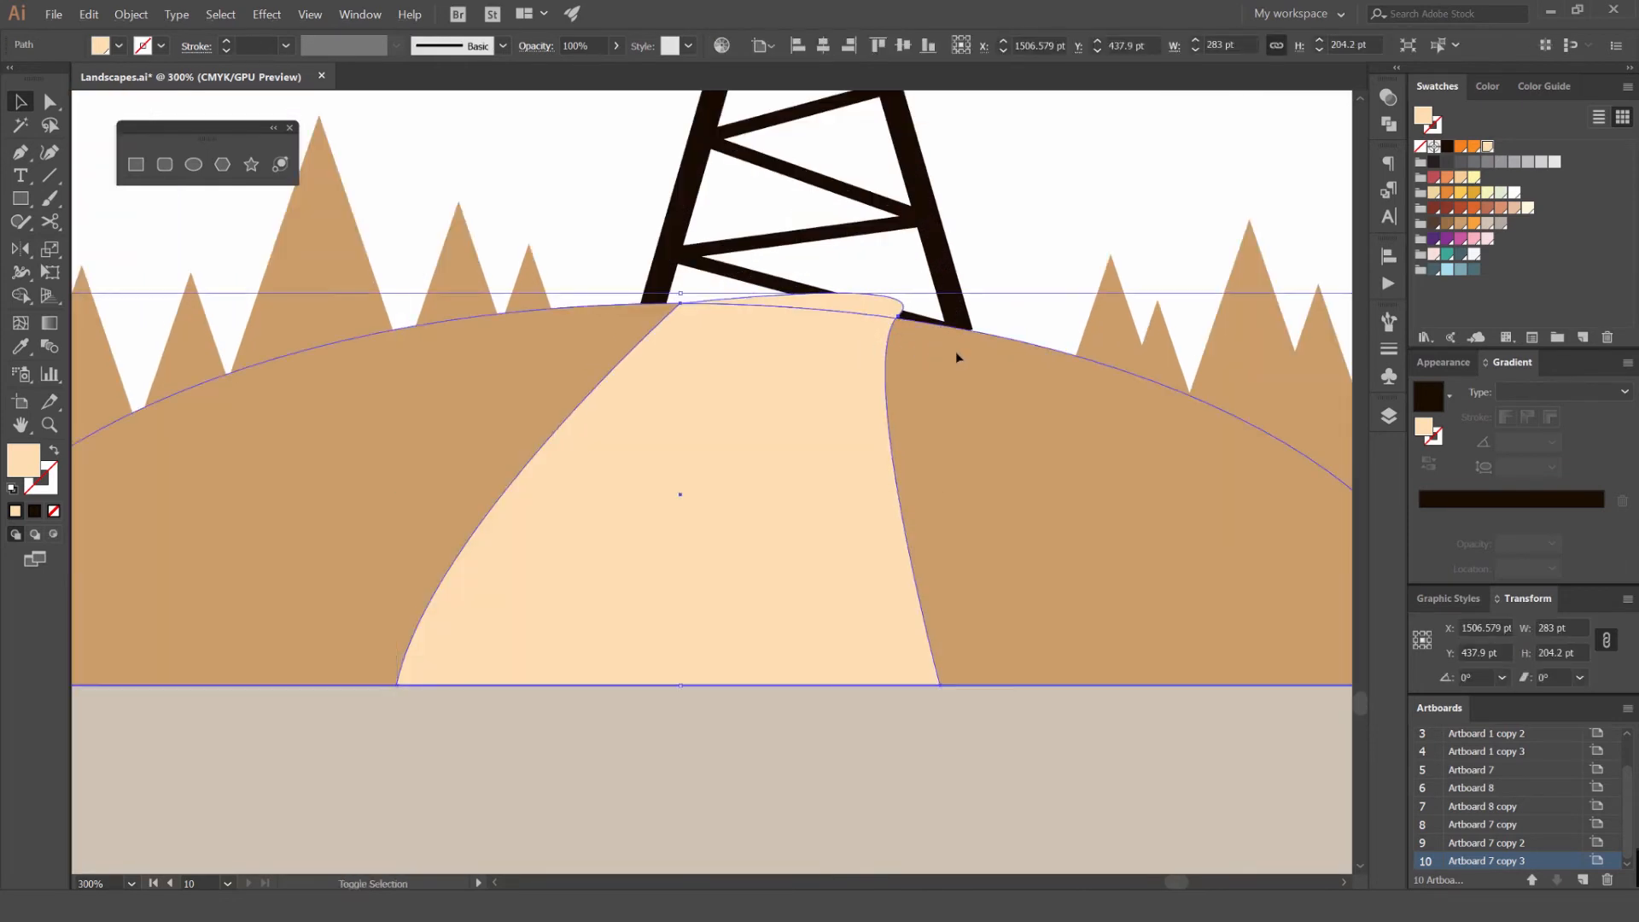
left_click(956, 357, "shift")
scroll(955, 357, "up", 2)
key("shift+m")
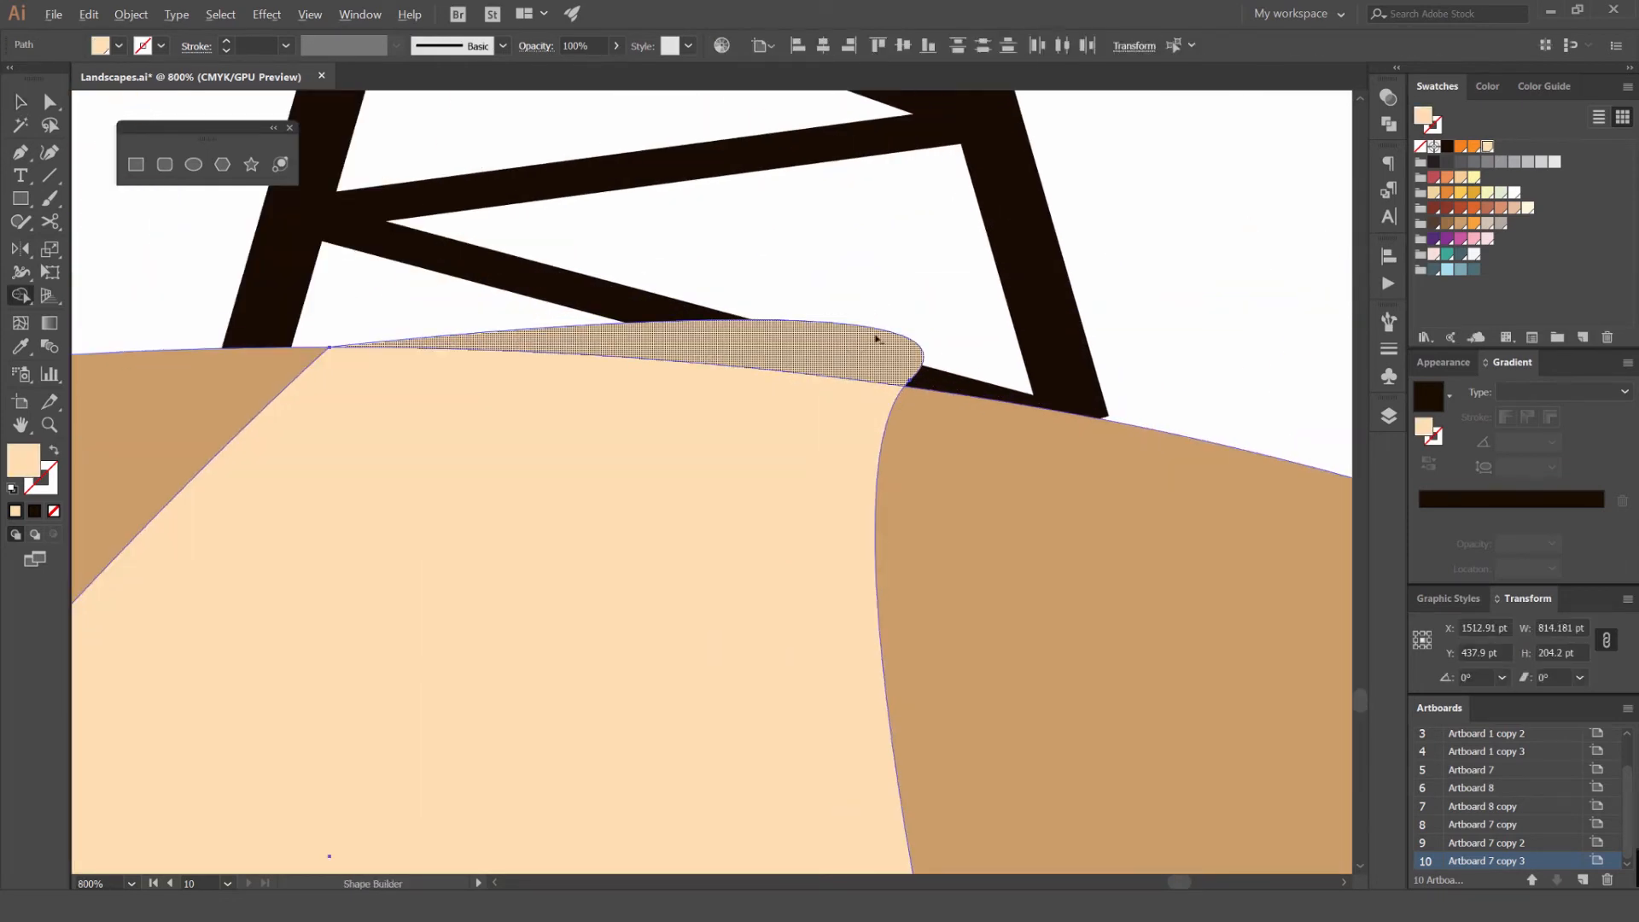
left_click(819, 340, "alt")
key("v")
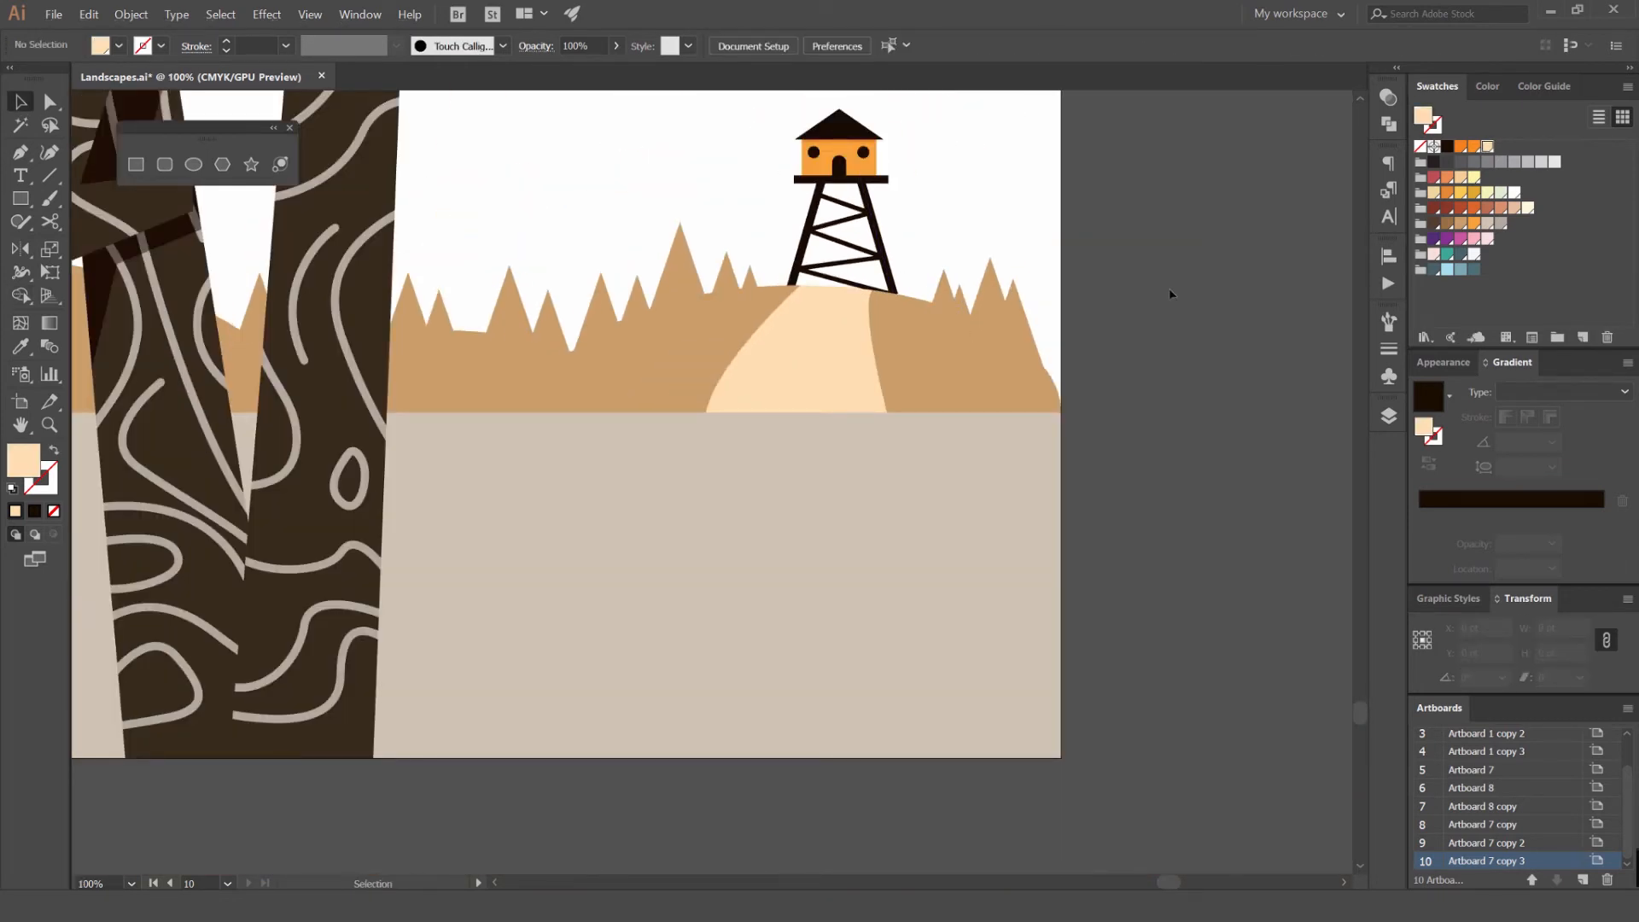
Draw a four-sided peach path across the ground with the Pen tool, from the hill path's base to the artboard's lower edge
key("p")
left_click(705, 413)
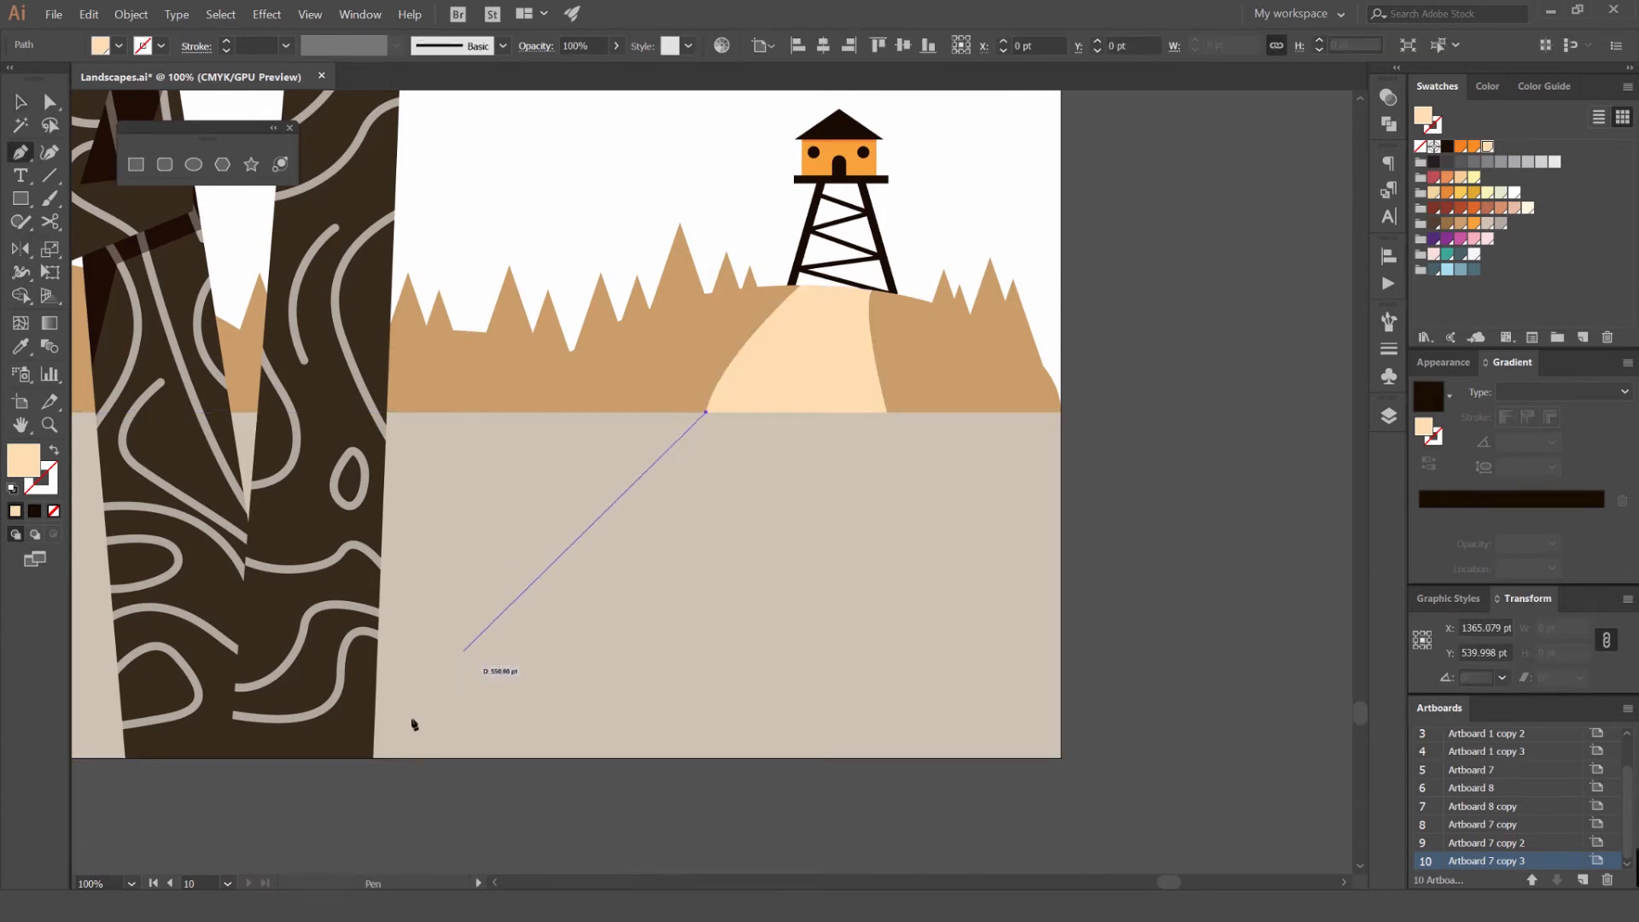
left_click_drag(87, 776, 518, 652)
left_click(260, 636)
left_click_drag(1112, 614, 779, 643)
left_click(861, 664)
left_click(982, 319)
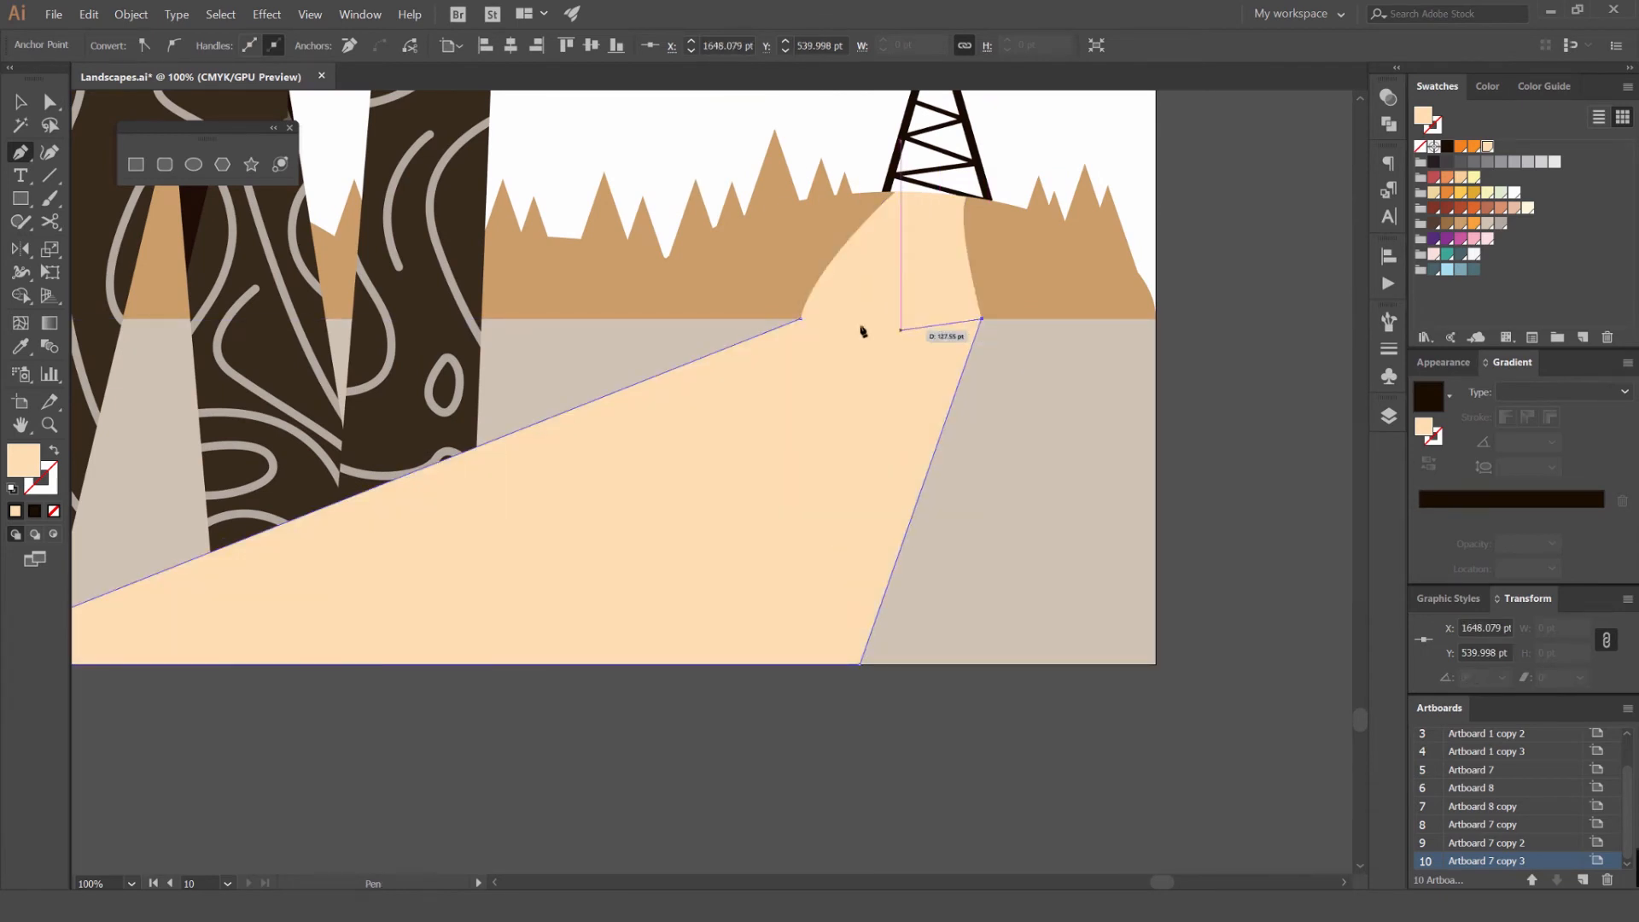
left_click(801, 319)
key("v")
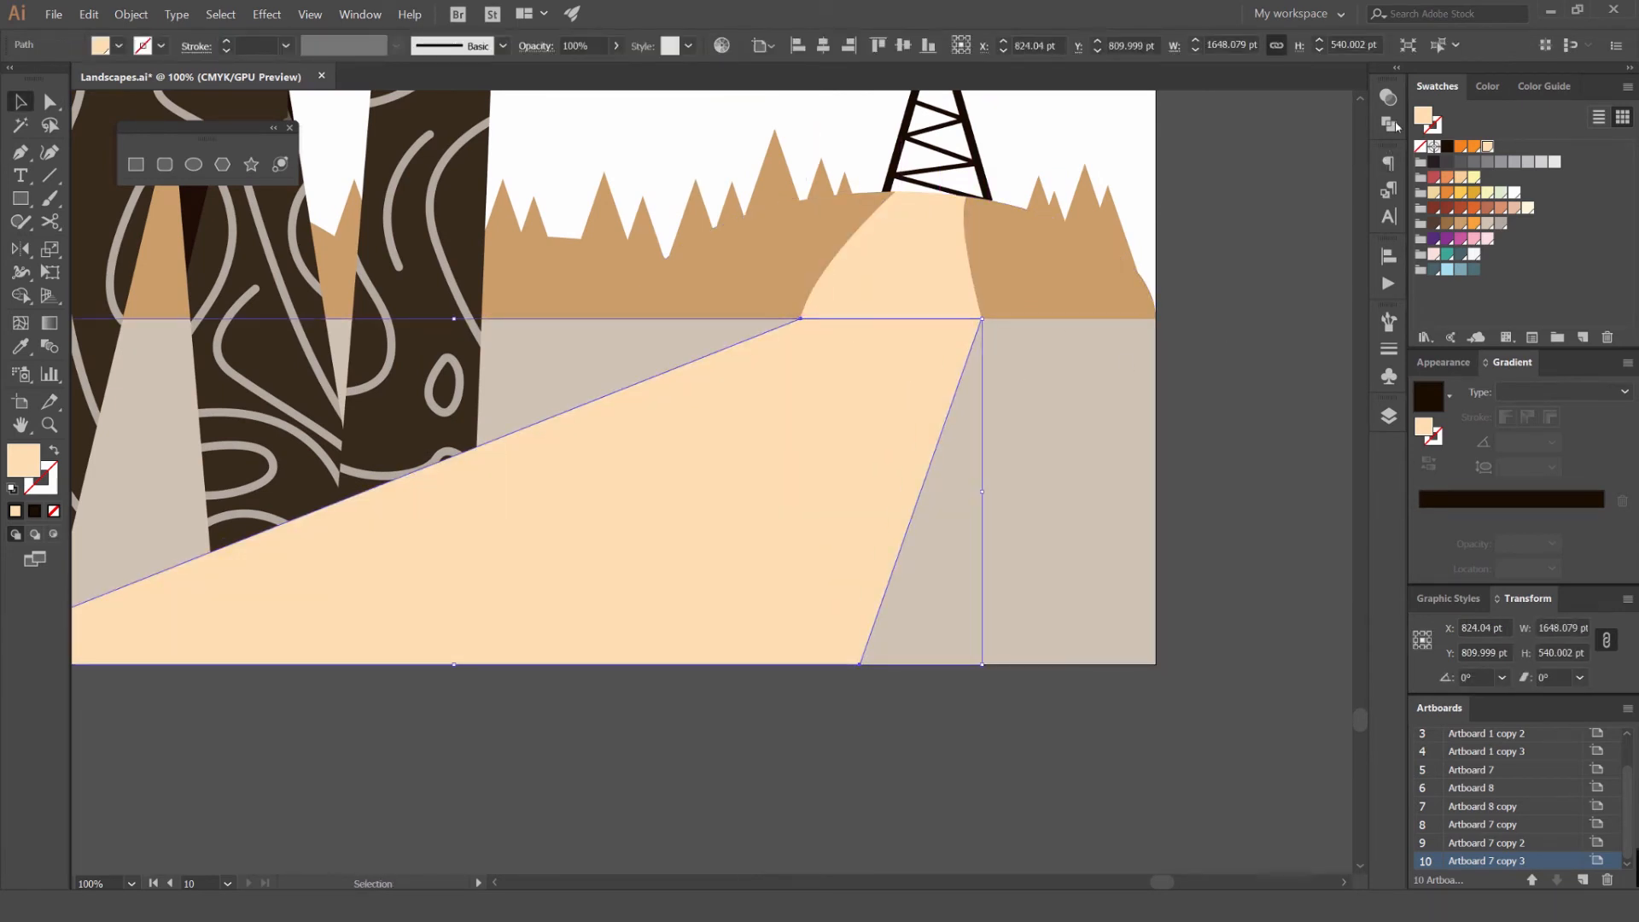
Set the ground path's blending mode to Soft Light
left_click(1389, 99)
scroll(1193, 114, "down", 2)
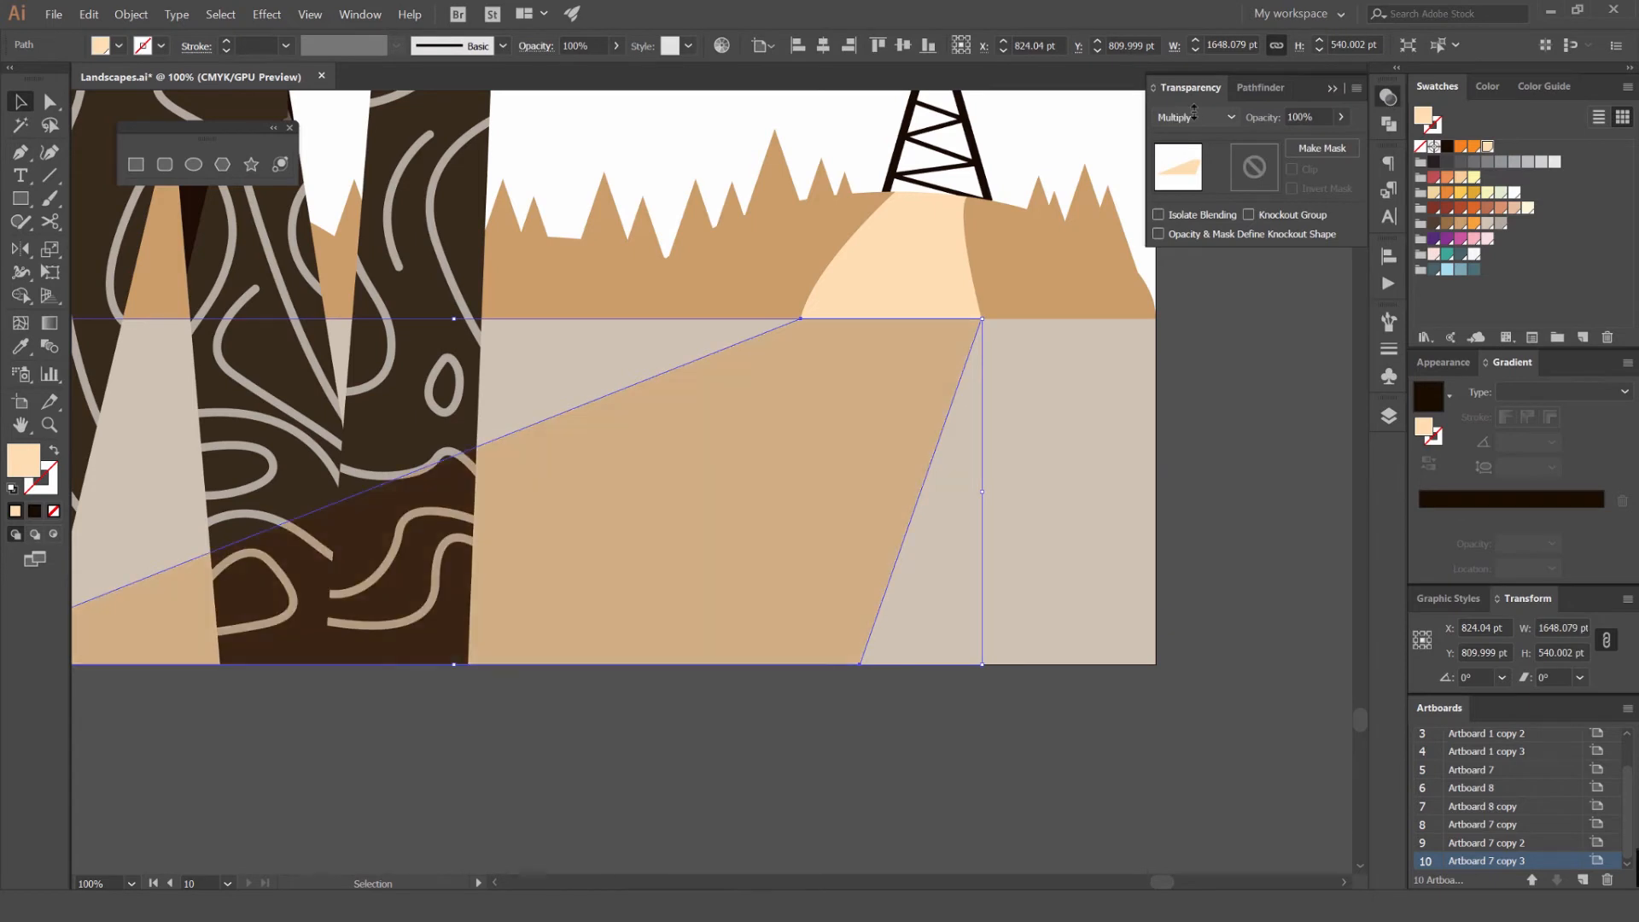
scroll(1195, 116, "down", 3)
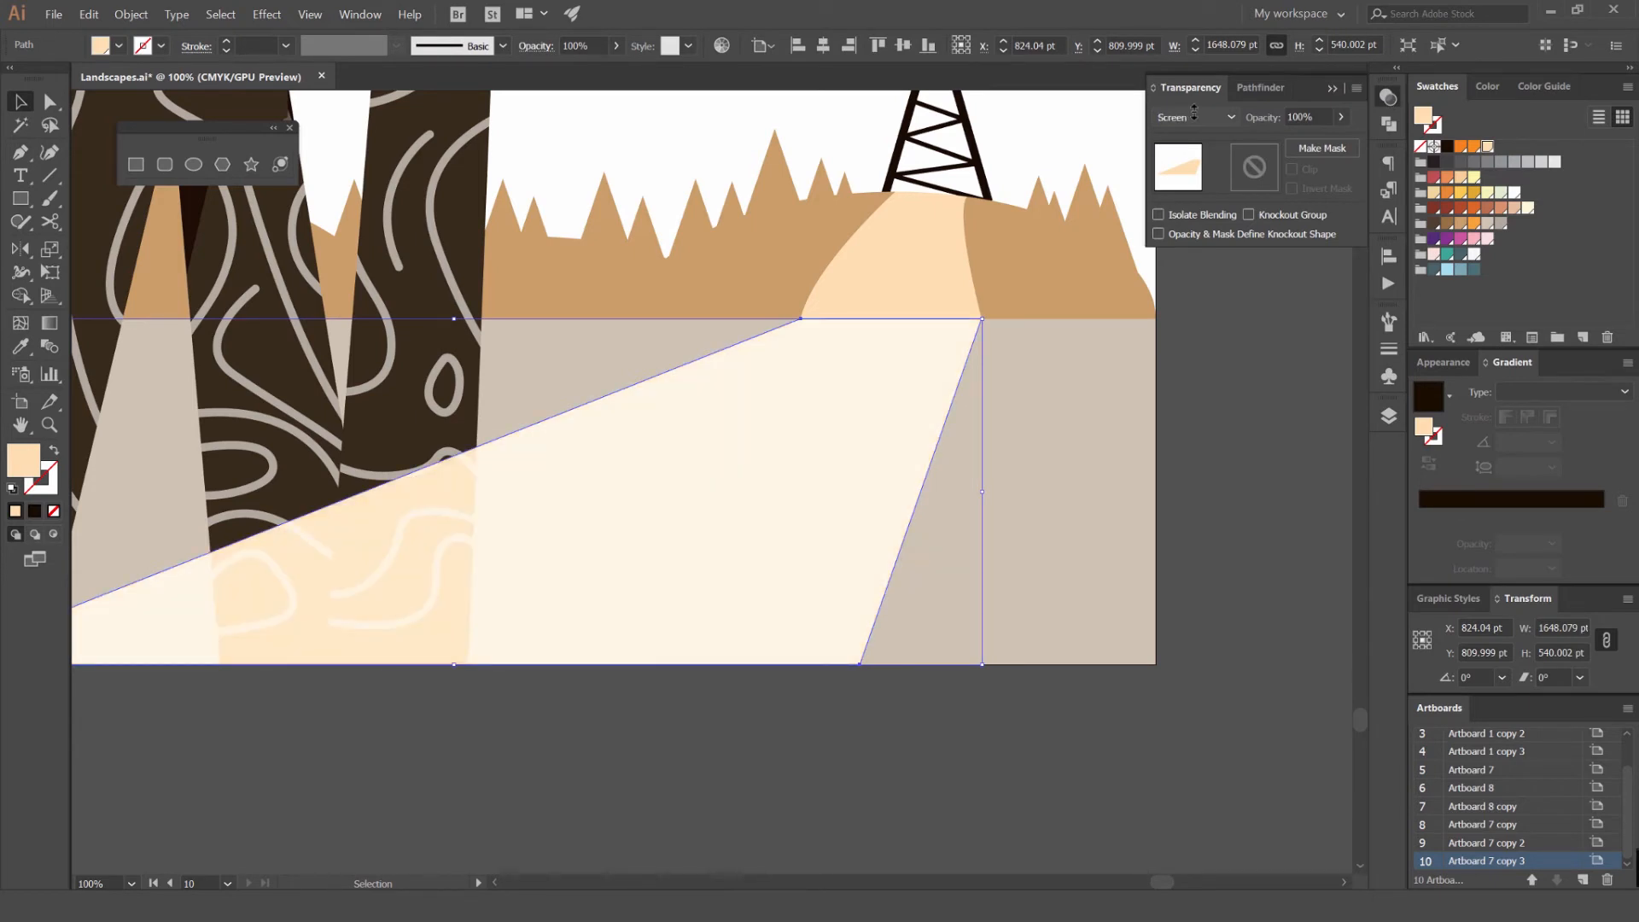
scroll(1194, 116, "down", 2)
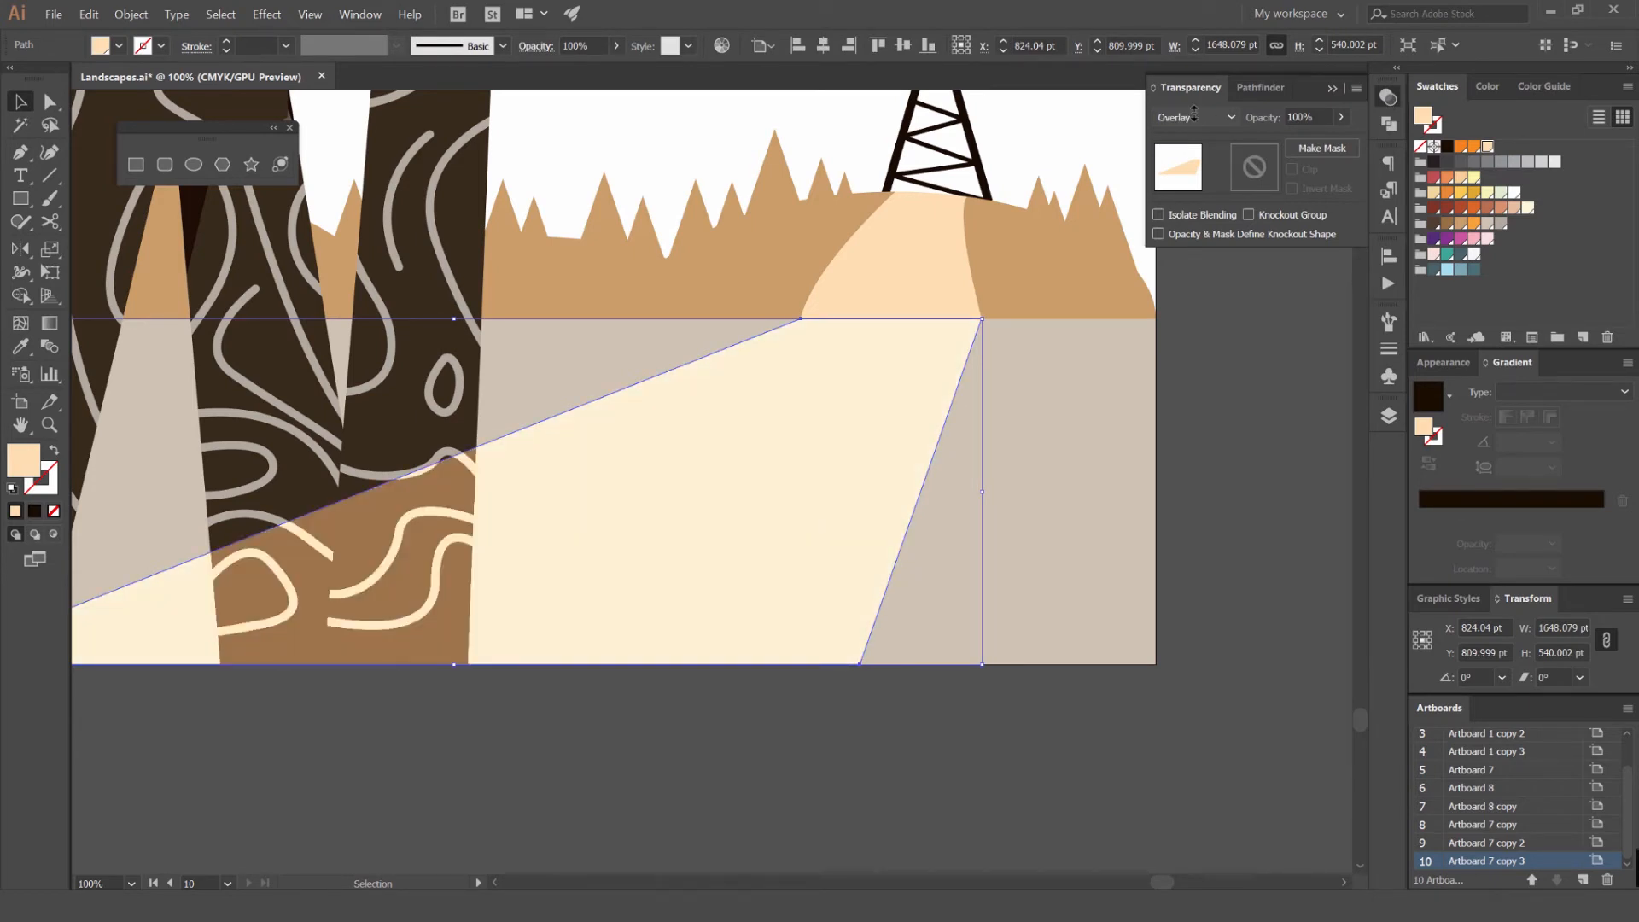
scroll(1193, 116, "down", 1)
left_click(1272, 306)
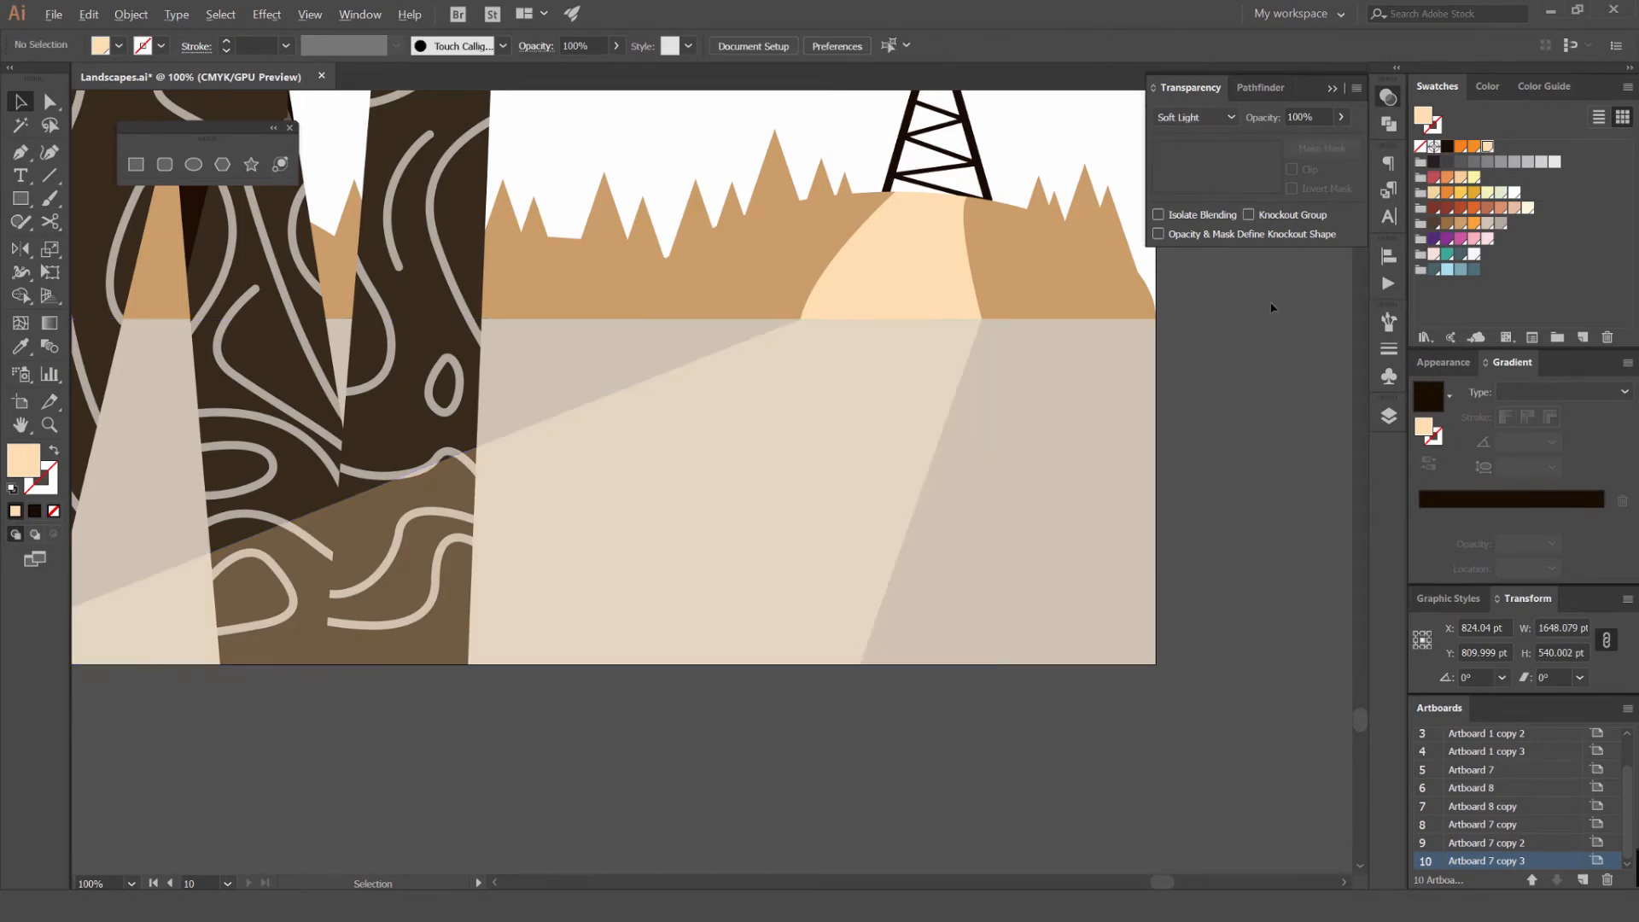
Rearrange the stacking order so the ground path lies behind the tree trunks and above the ground rectangle
scroll(1270, 303, "down", 2)
left_click(1036, 429)
key("a")
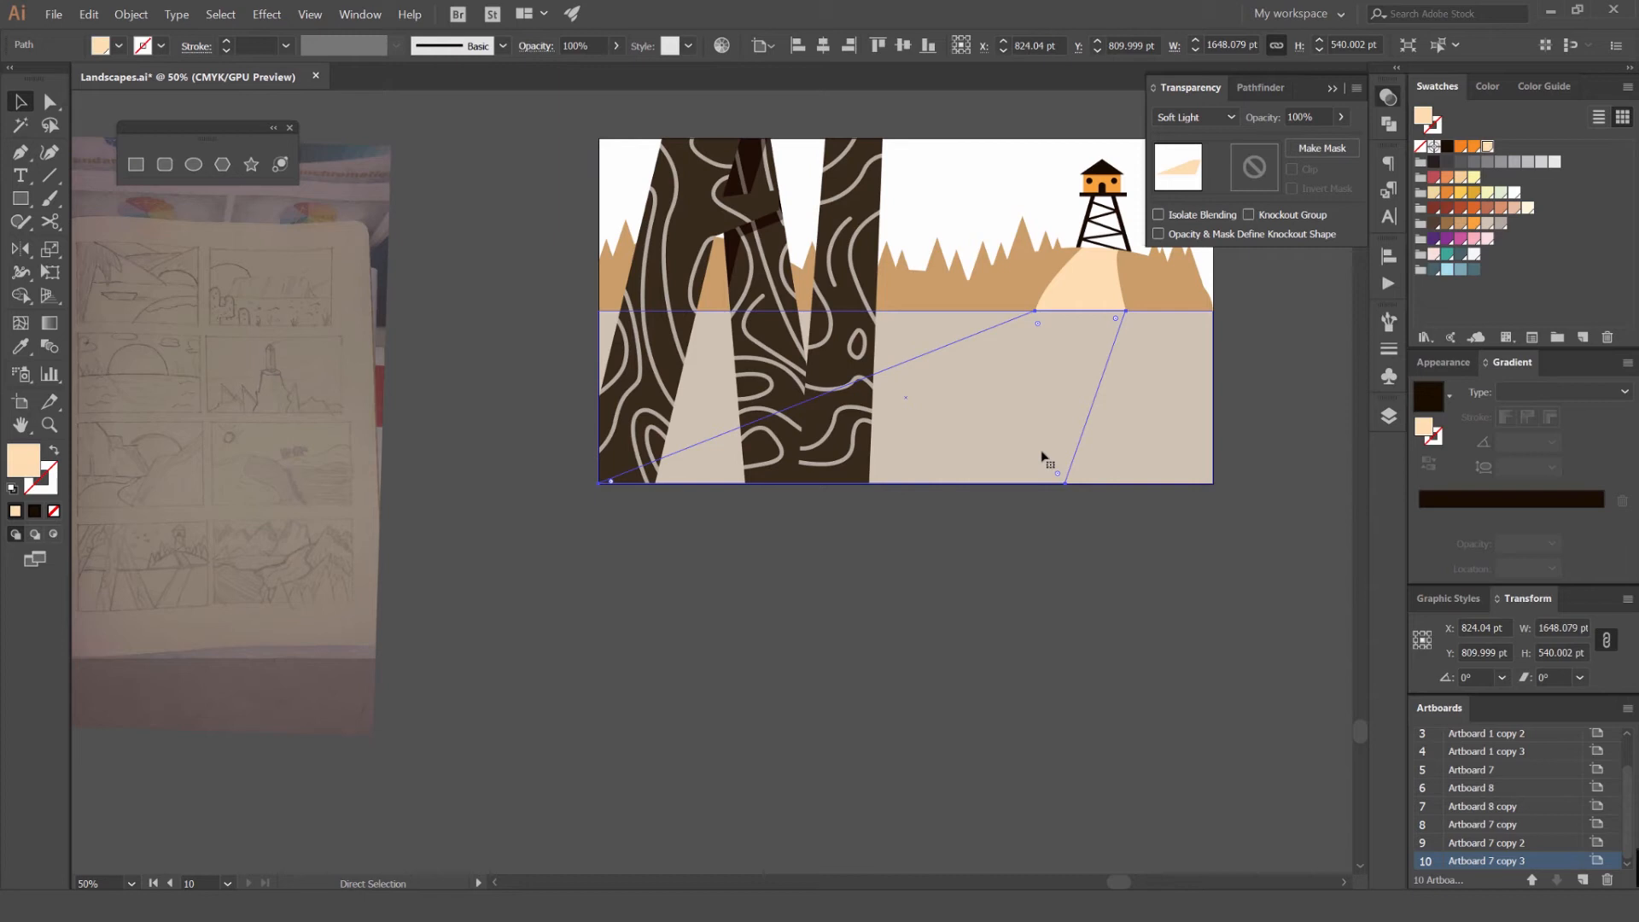
key("v")
scroll(1191, 366, "up", 2)
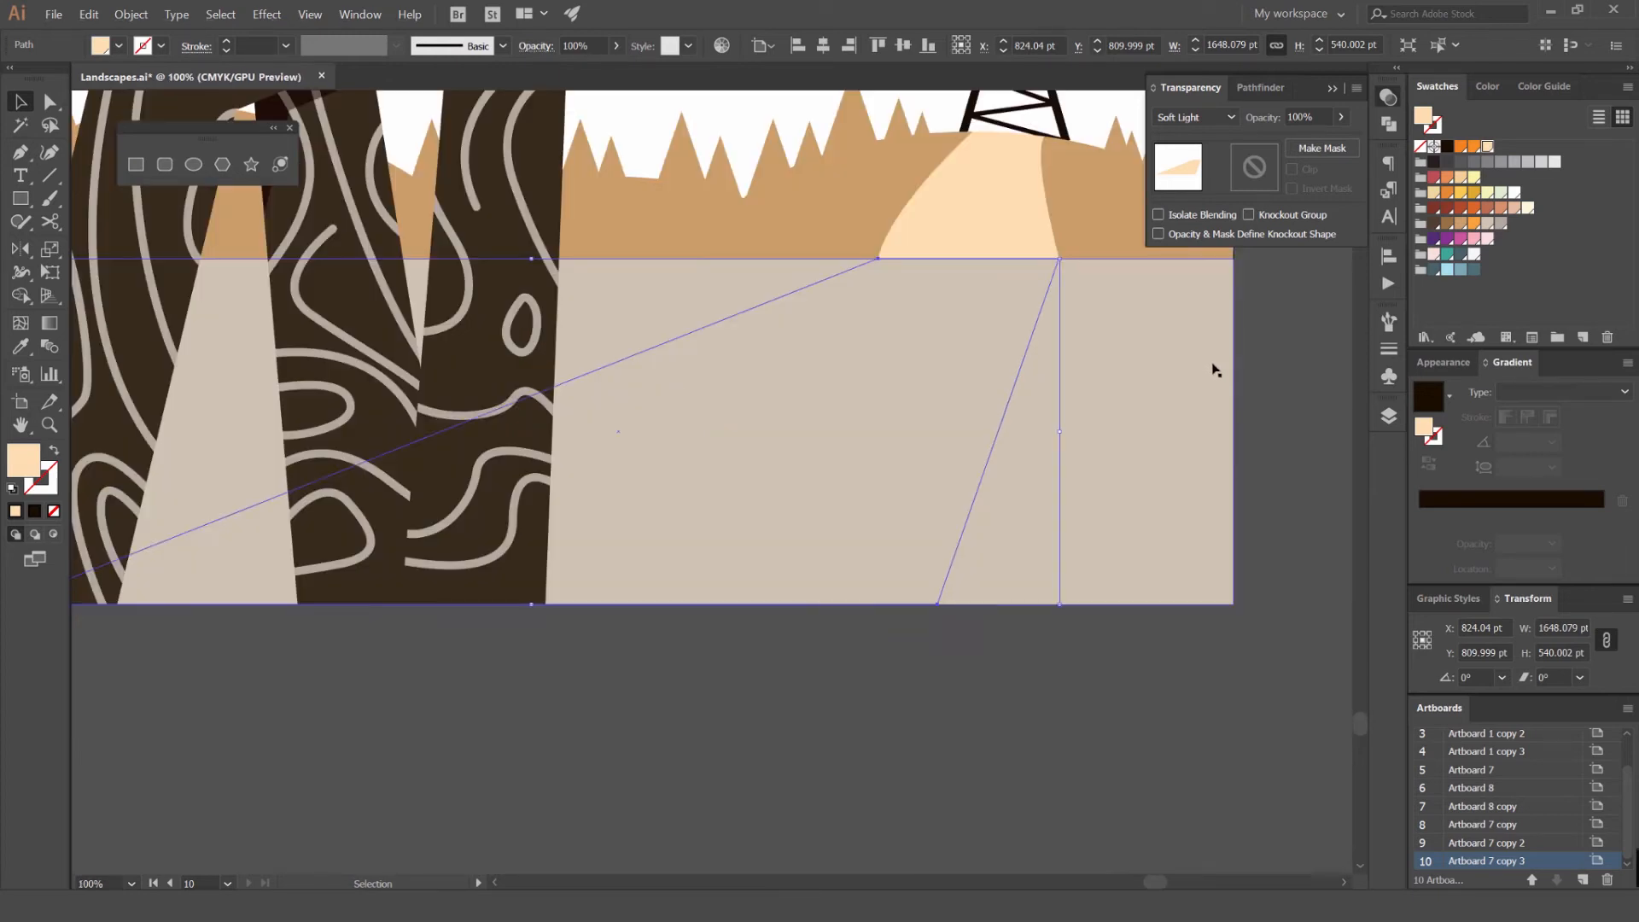
left_click(1224, 357, "ctrl")
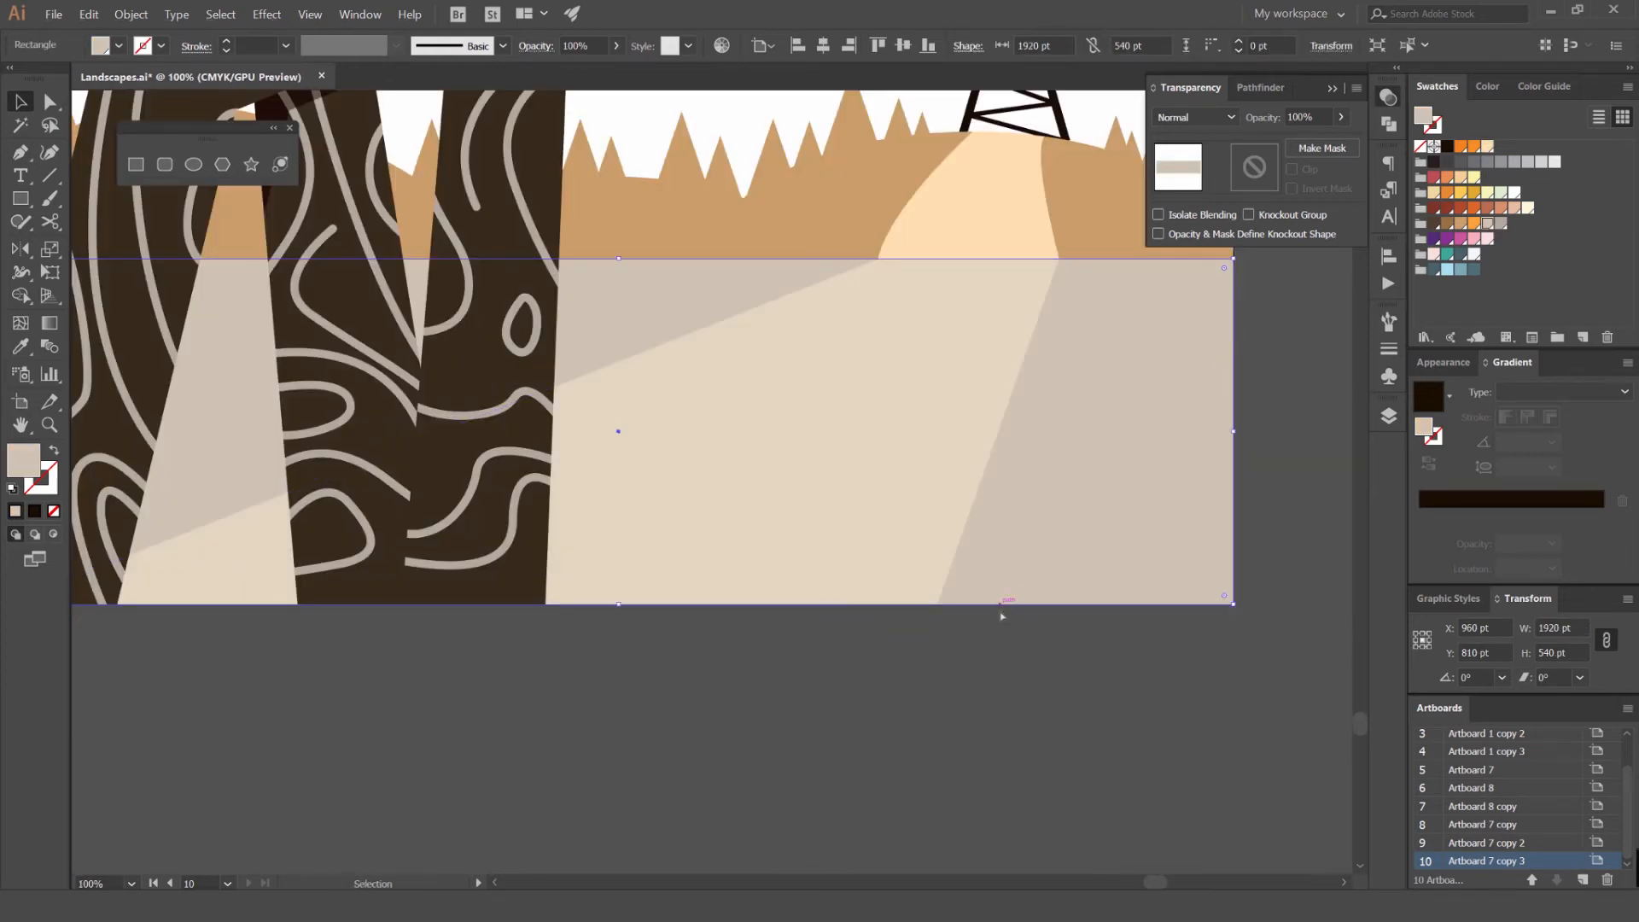
left_click(1002, 615)
Draw a 1920 × 540 pt sky rectangle over the artboard's upper half and send it to the back
scroll(1011, 631, "down", 4)
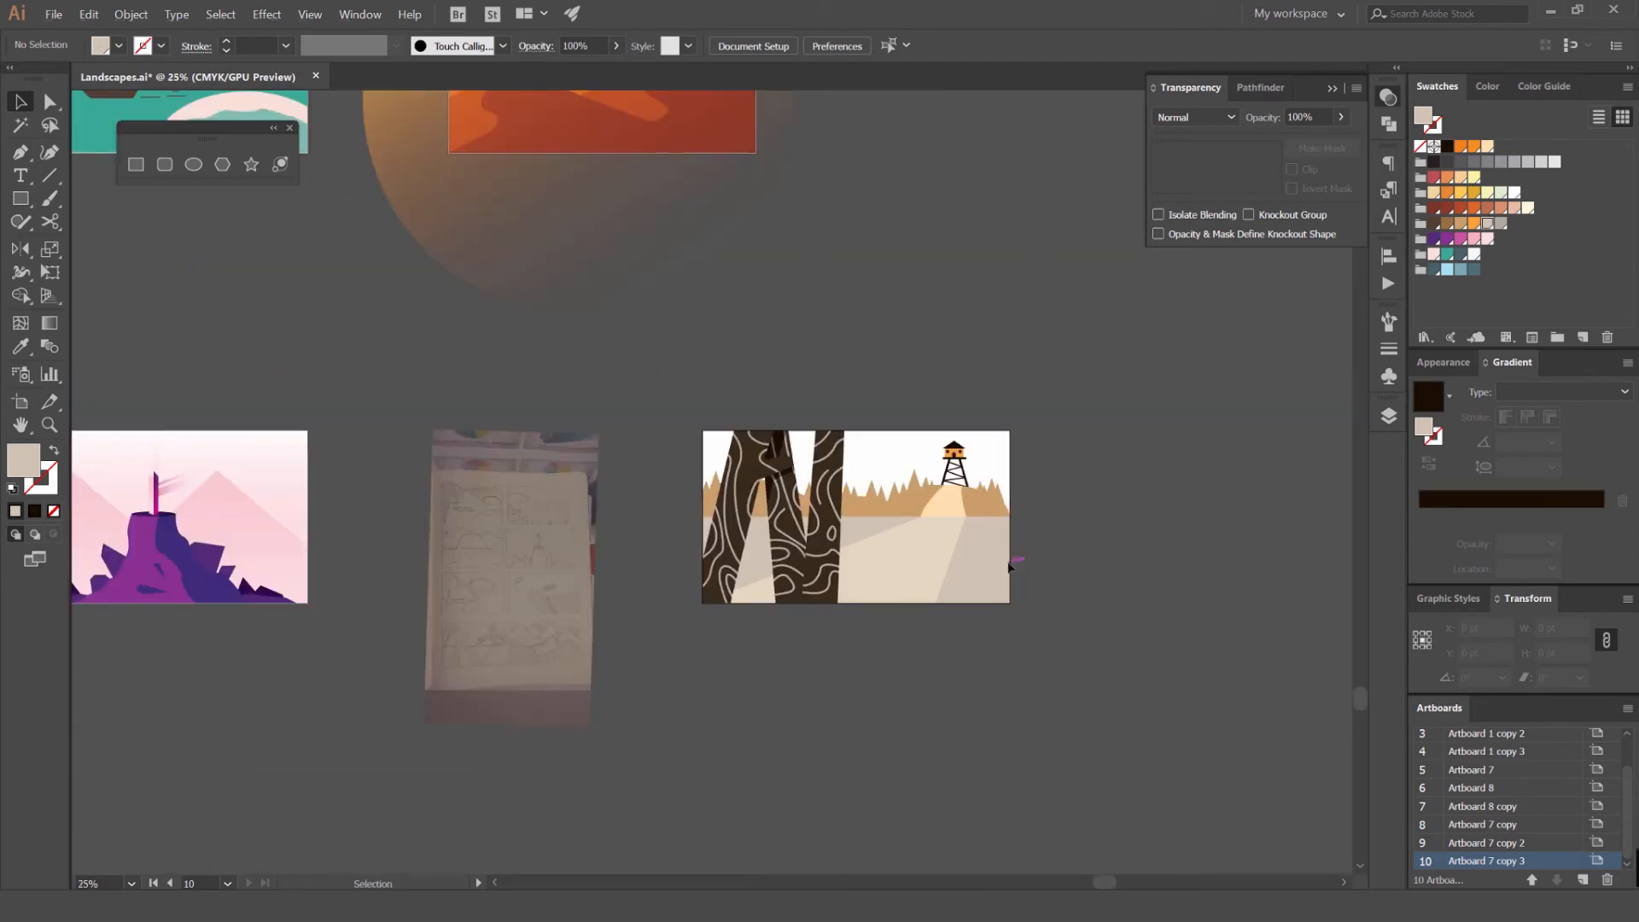
scroll(939, 559, "up", 3)
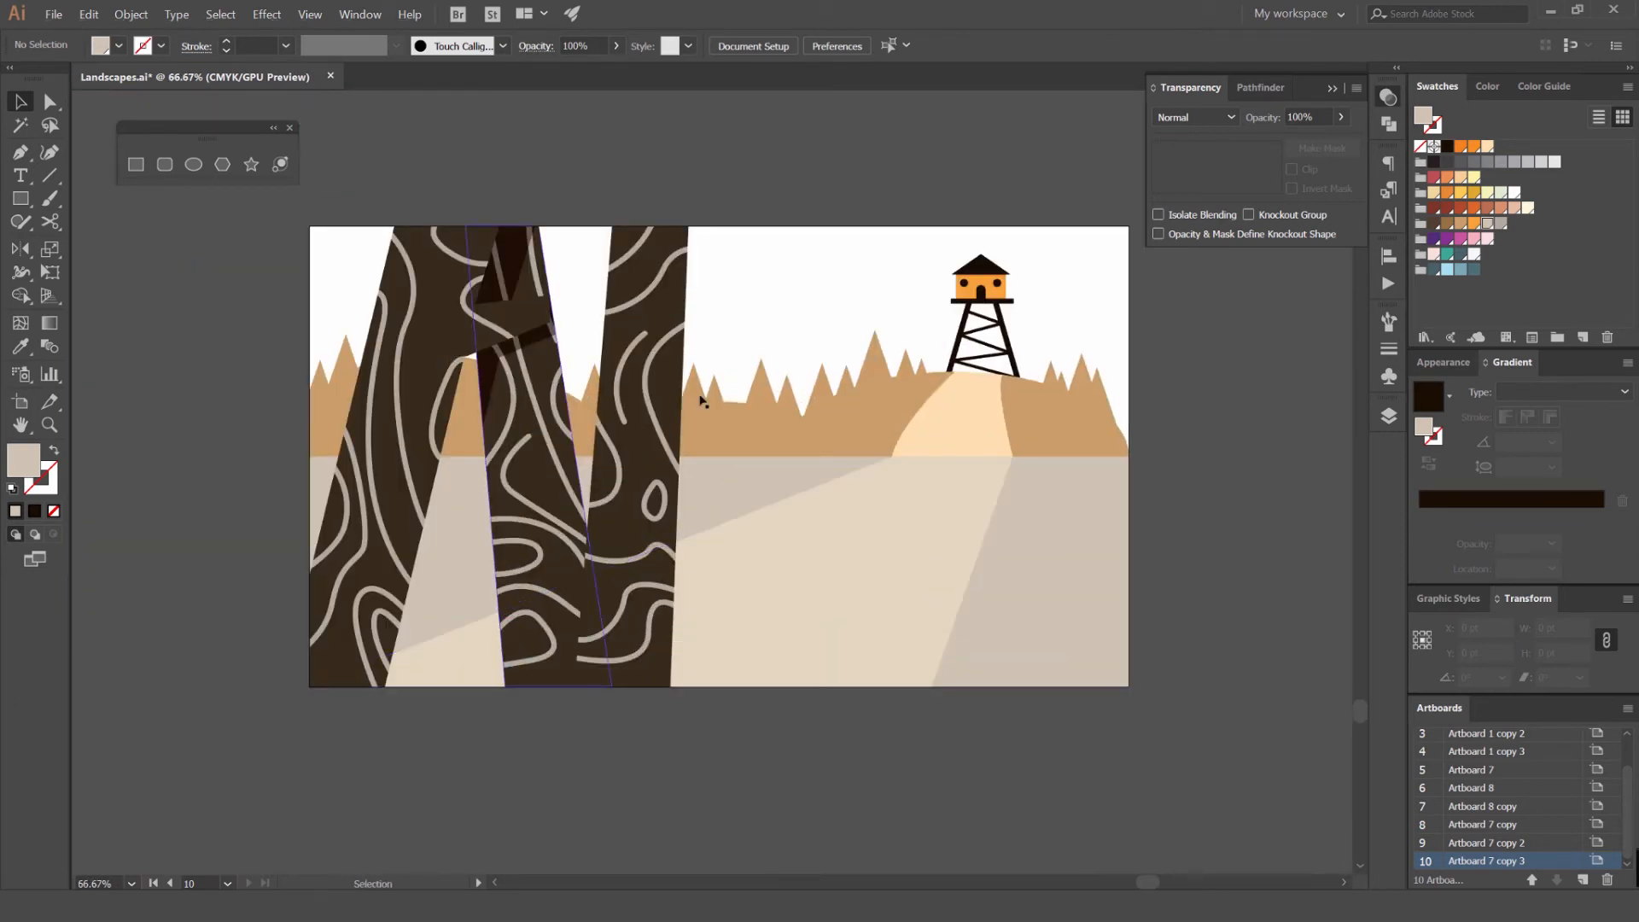
key("m")
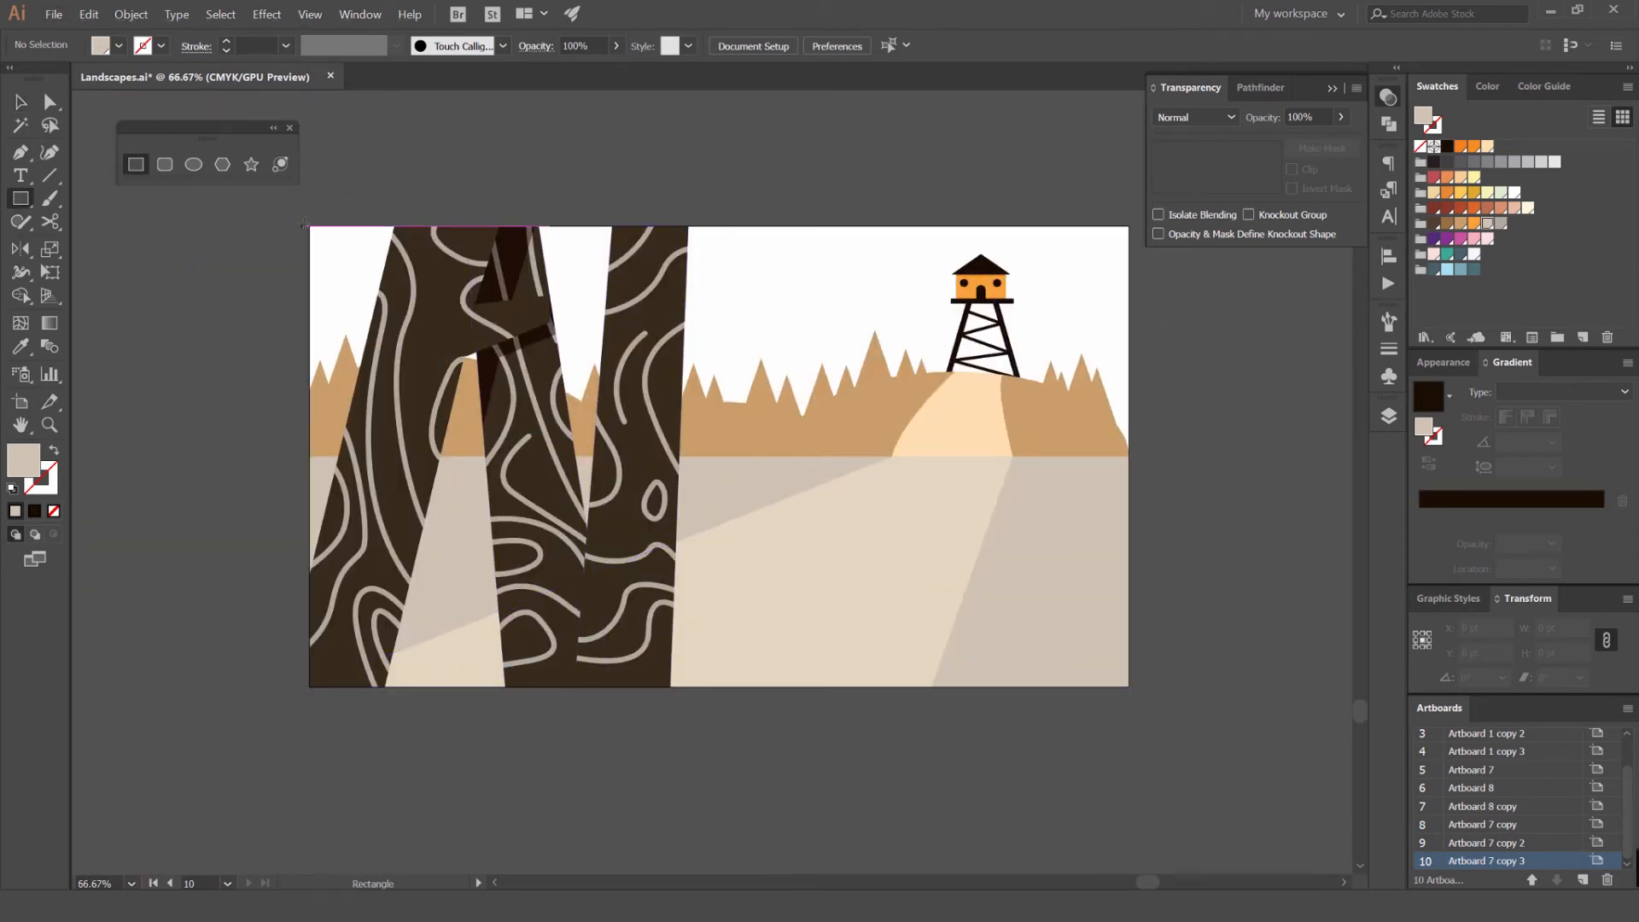
left_click_drag(309, 226, 1126, 457)
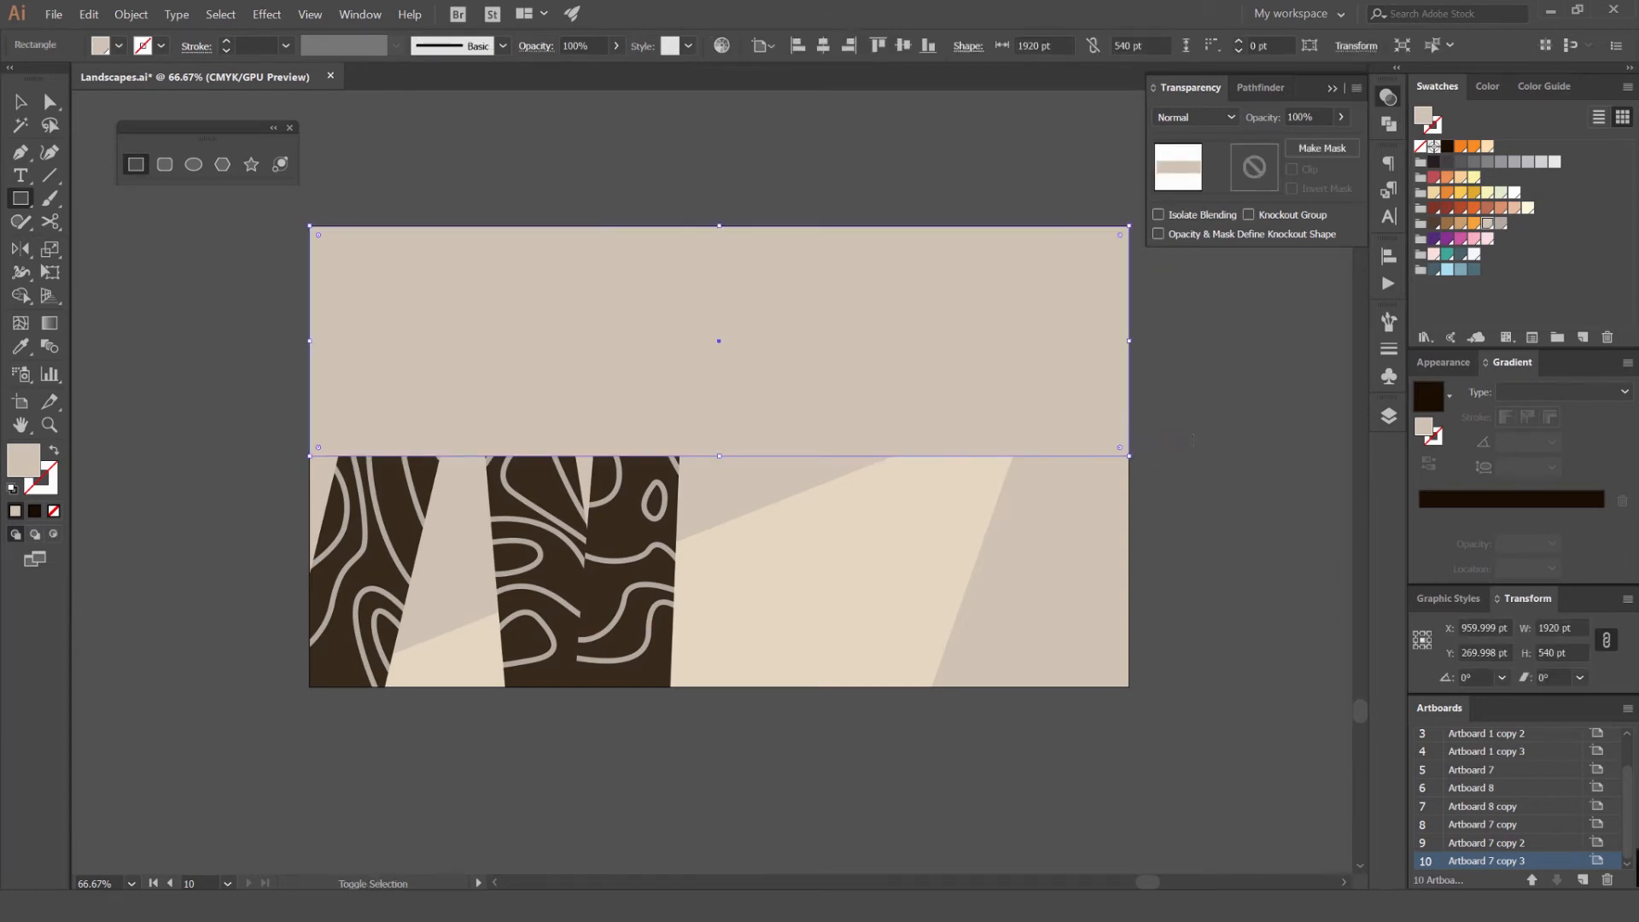
key("ctrl+shift+bracketleft")
Try dark brown, tan and pale cream swatches as the sky rectangle's fill
left_click(1434, 224)
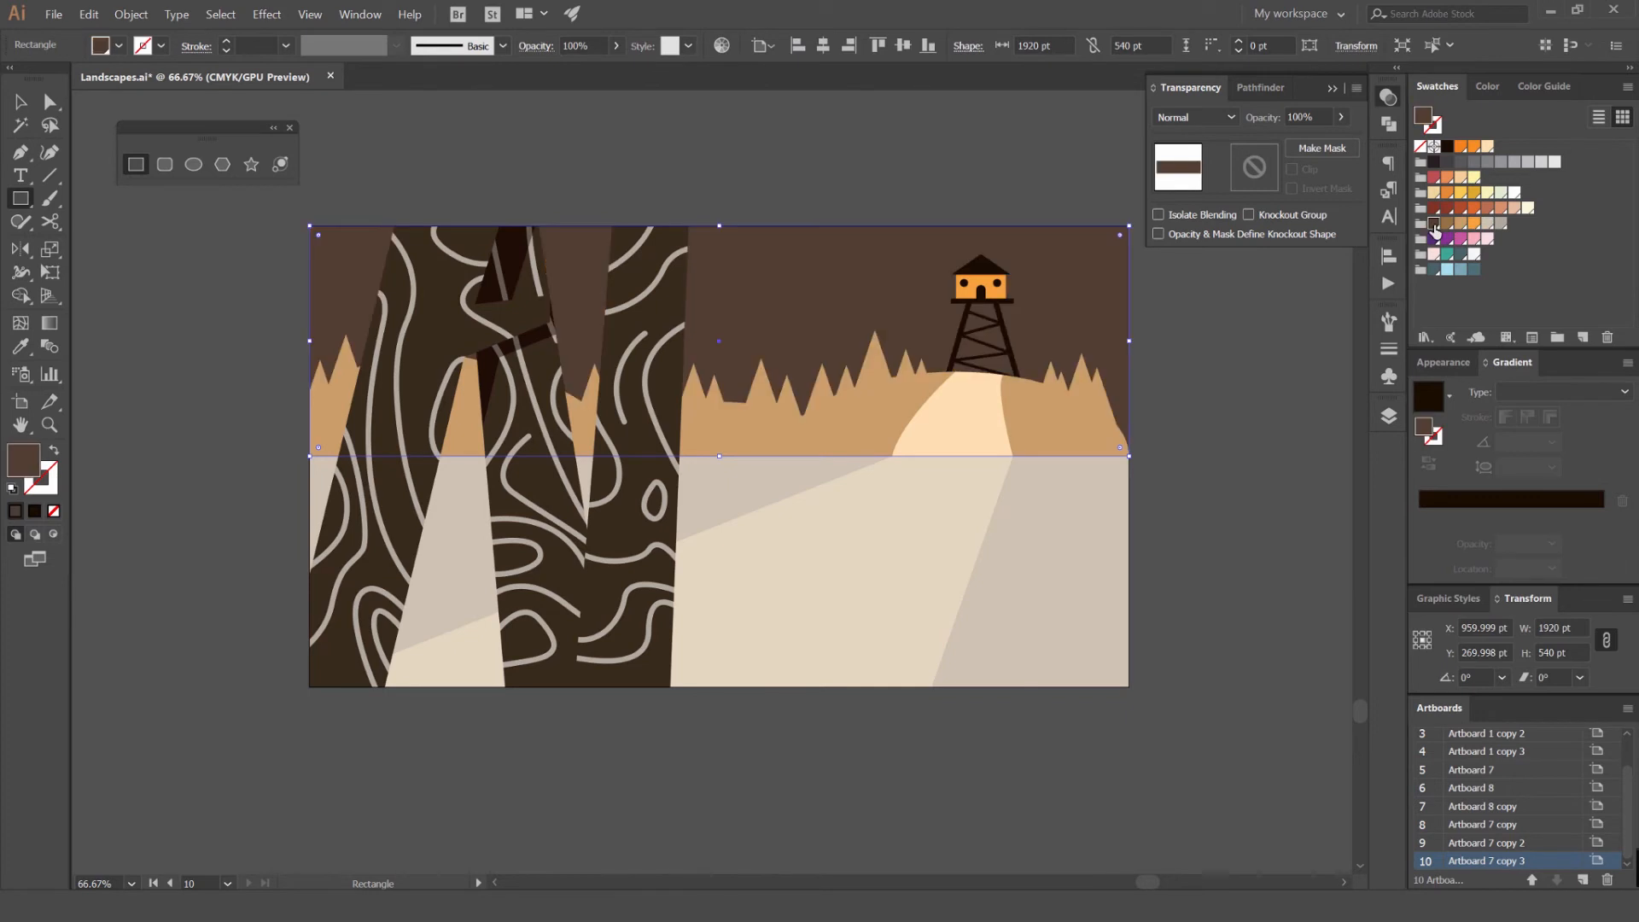
left_click(1459, 223)
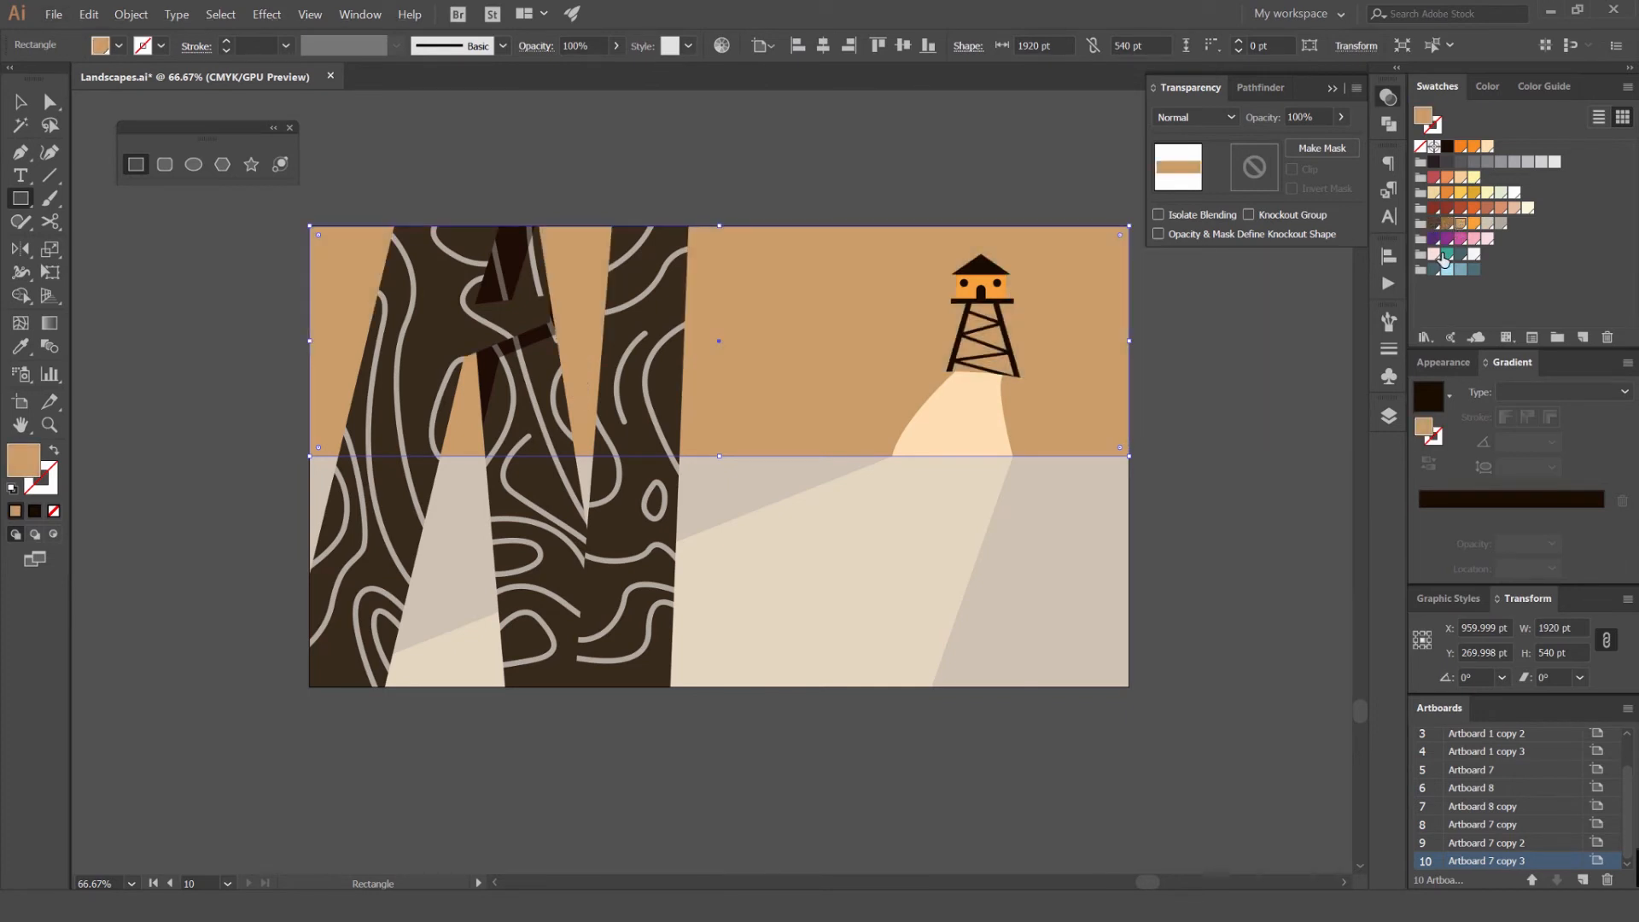
left_click(1528, 208)
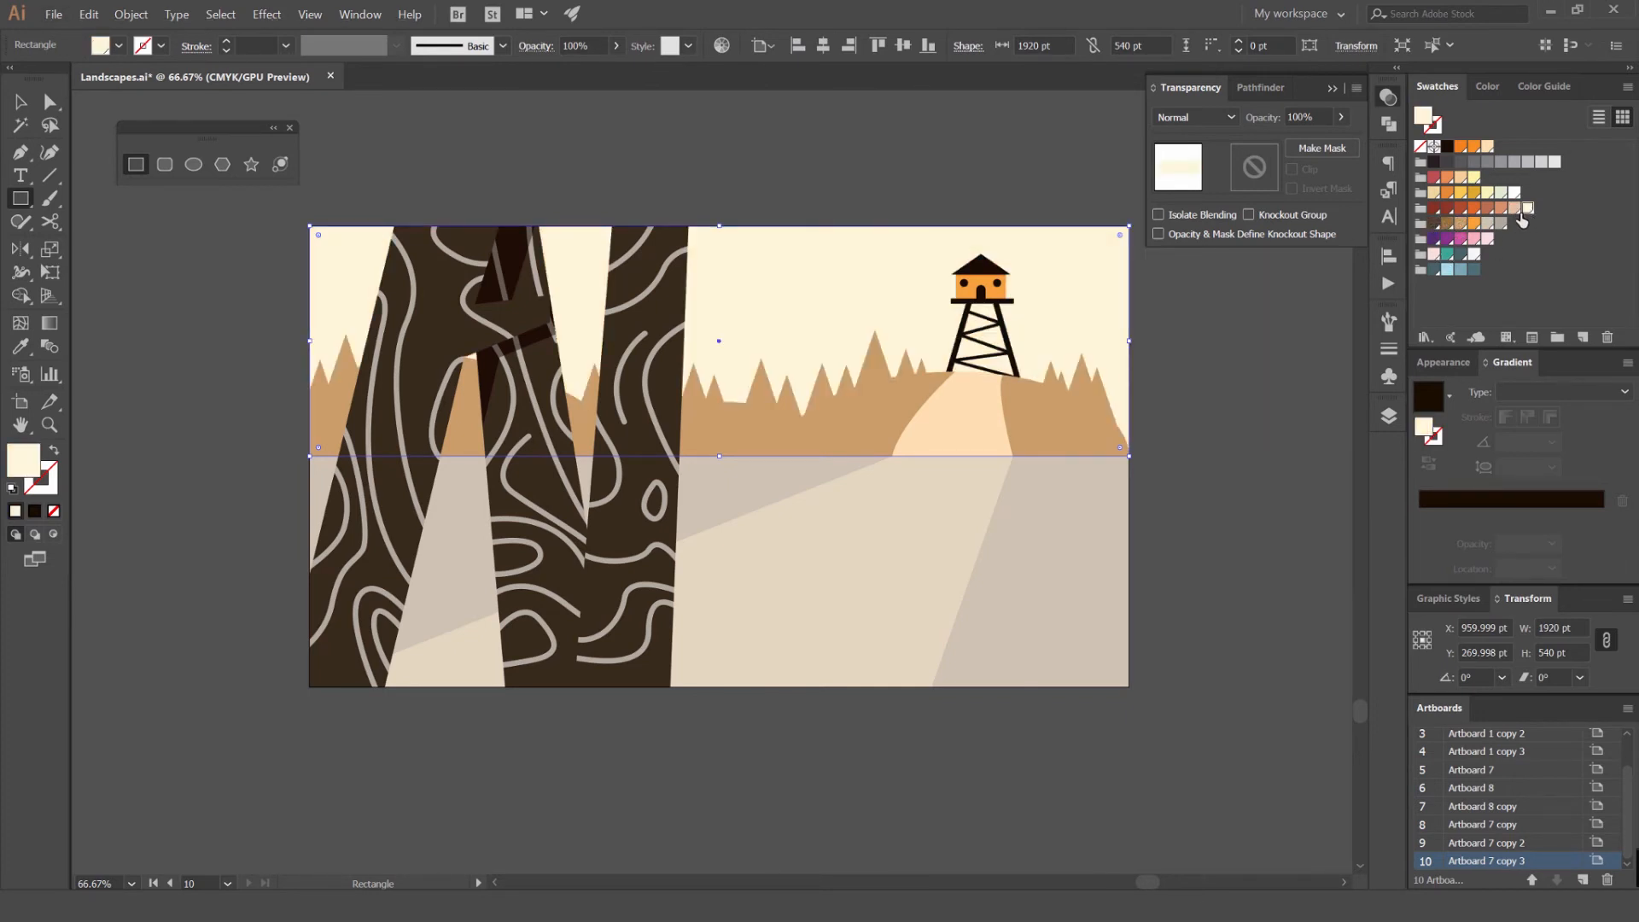
Sample the hill's tan onto the sky with the Eyedropper and base a brown-and-tan Color Guide harmony on it
key("i")
left_click(1058, 401)
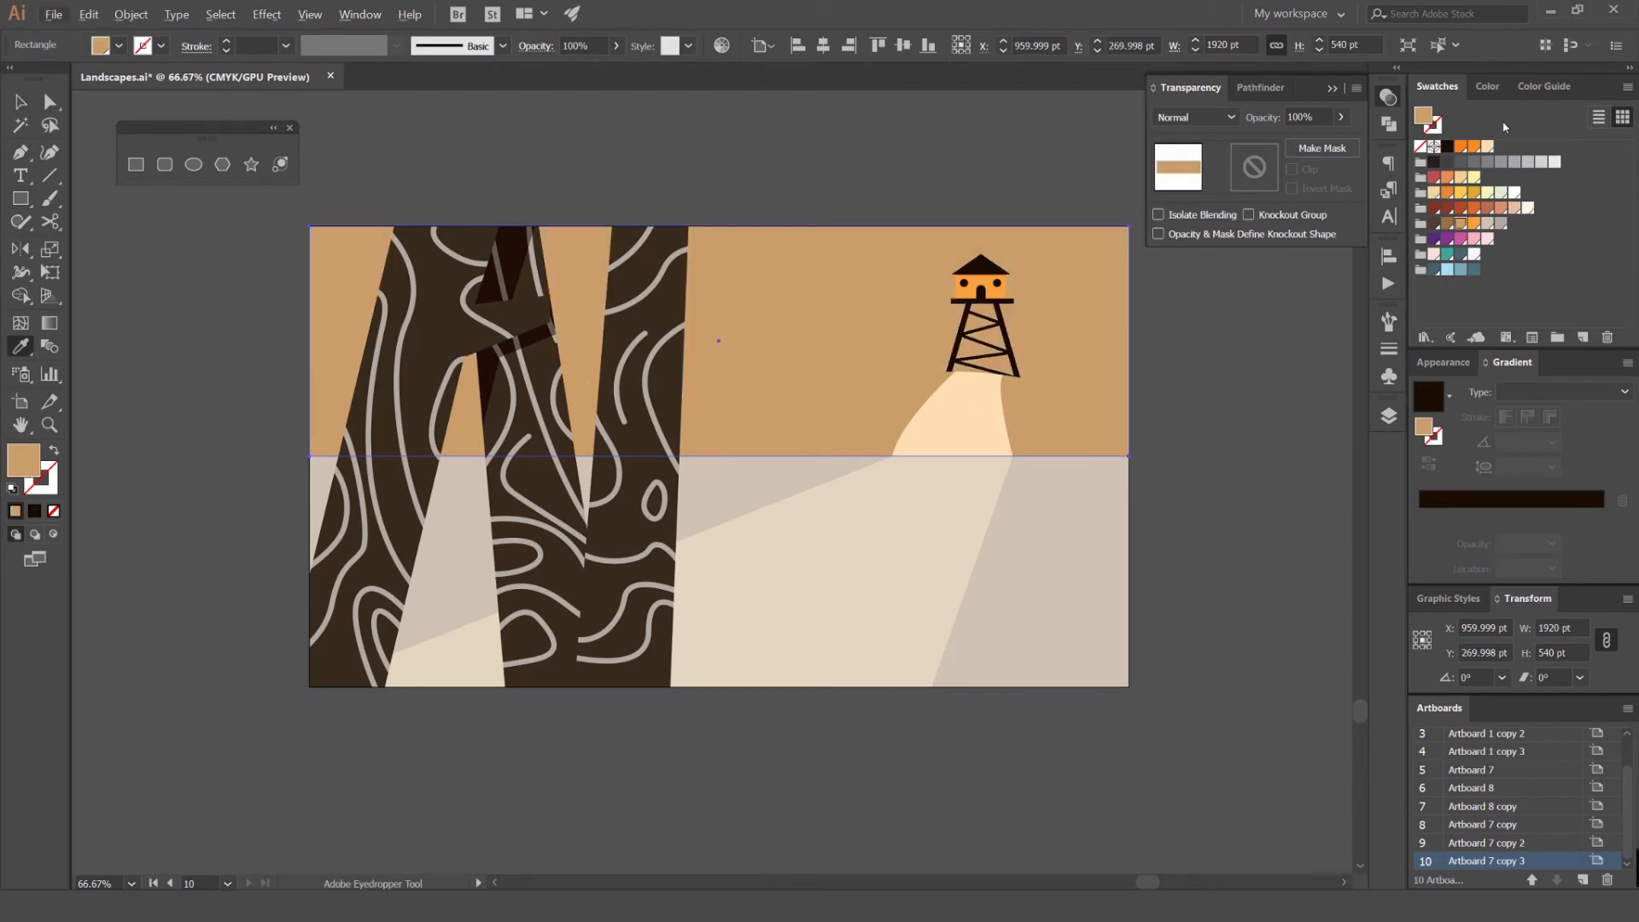
left_click(1518, 89)
left_click(1422, 118)
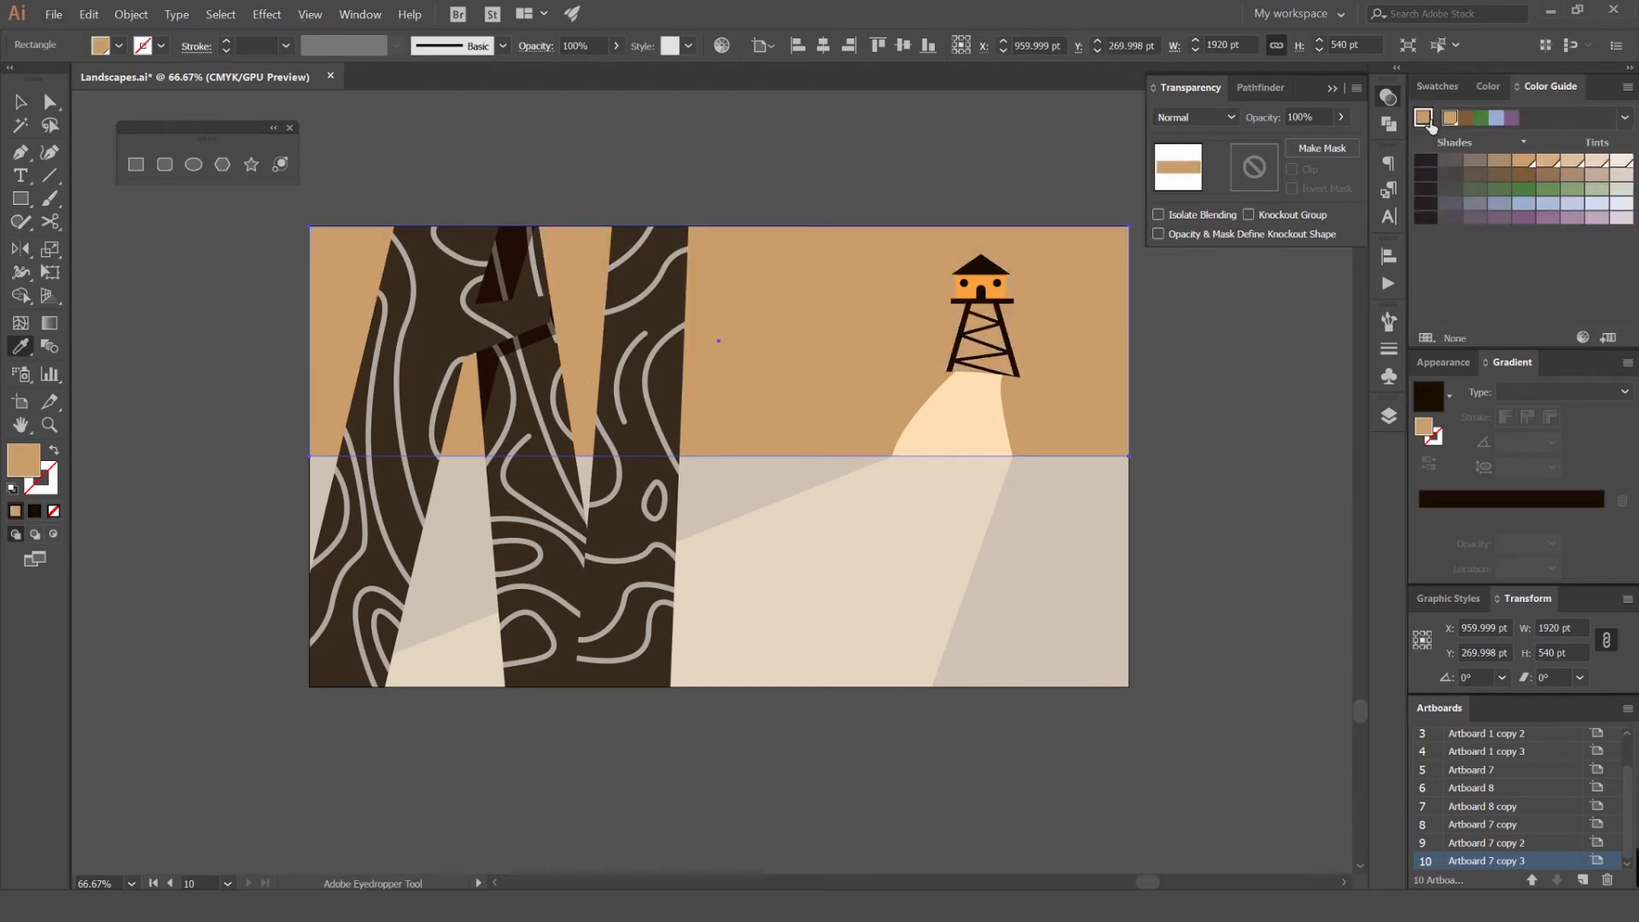
left_click(1624, 119)
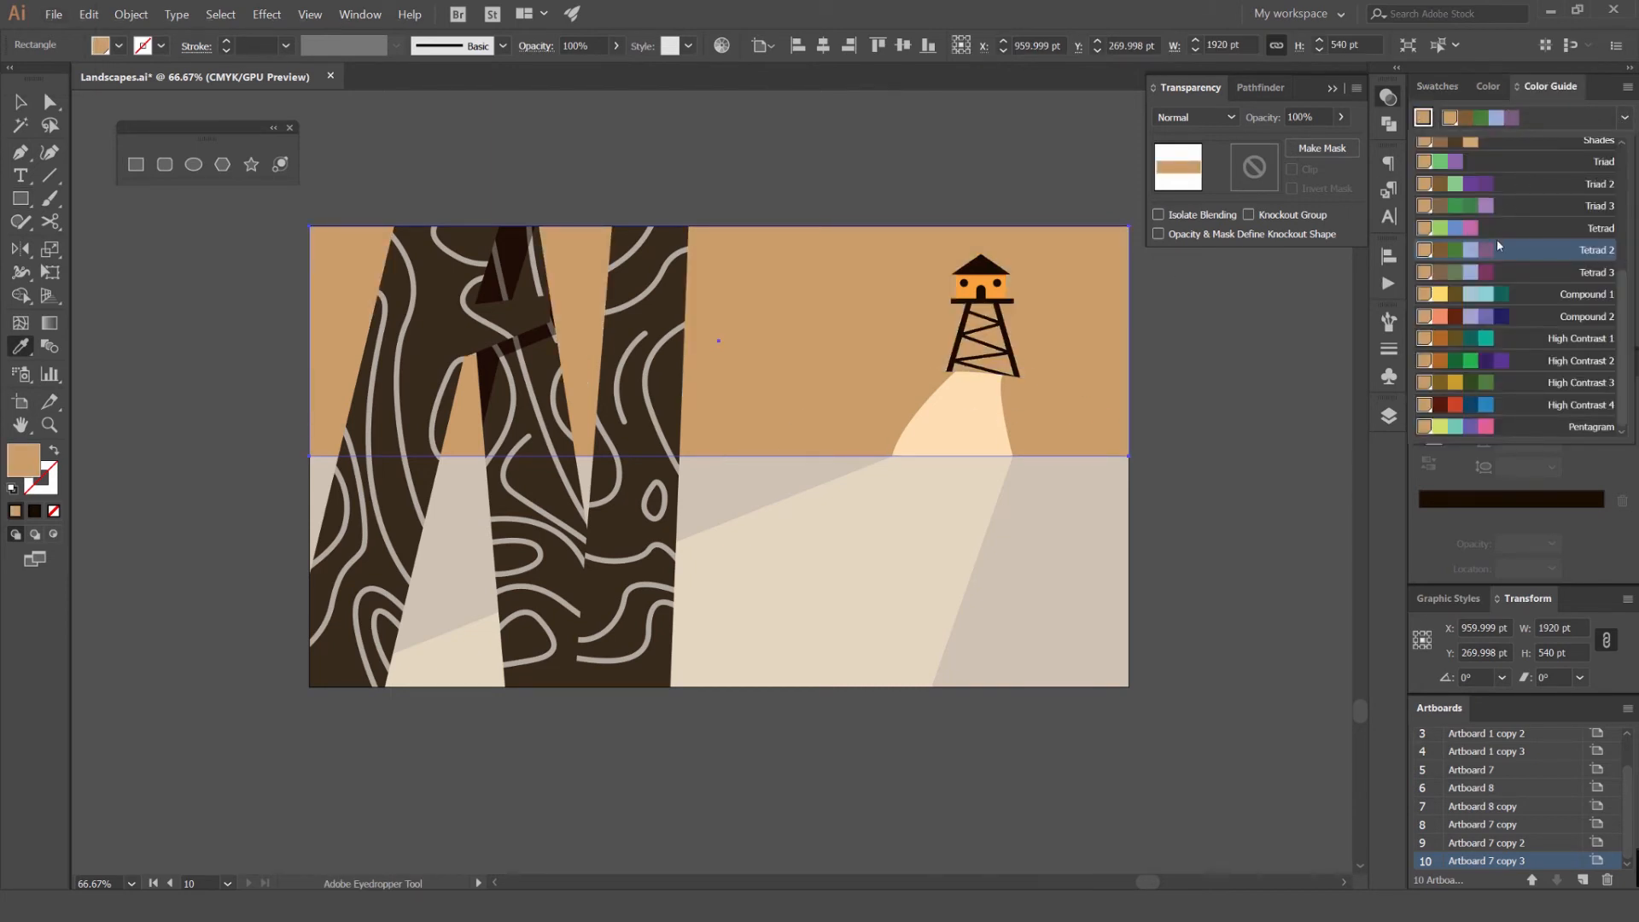
scroll(1496, 242, "up", 3)
left_click(1493, 289)
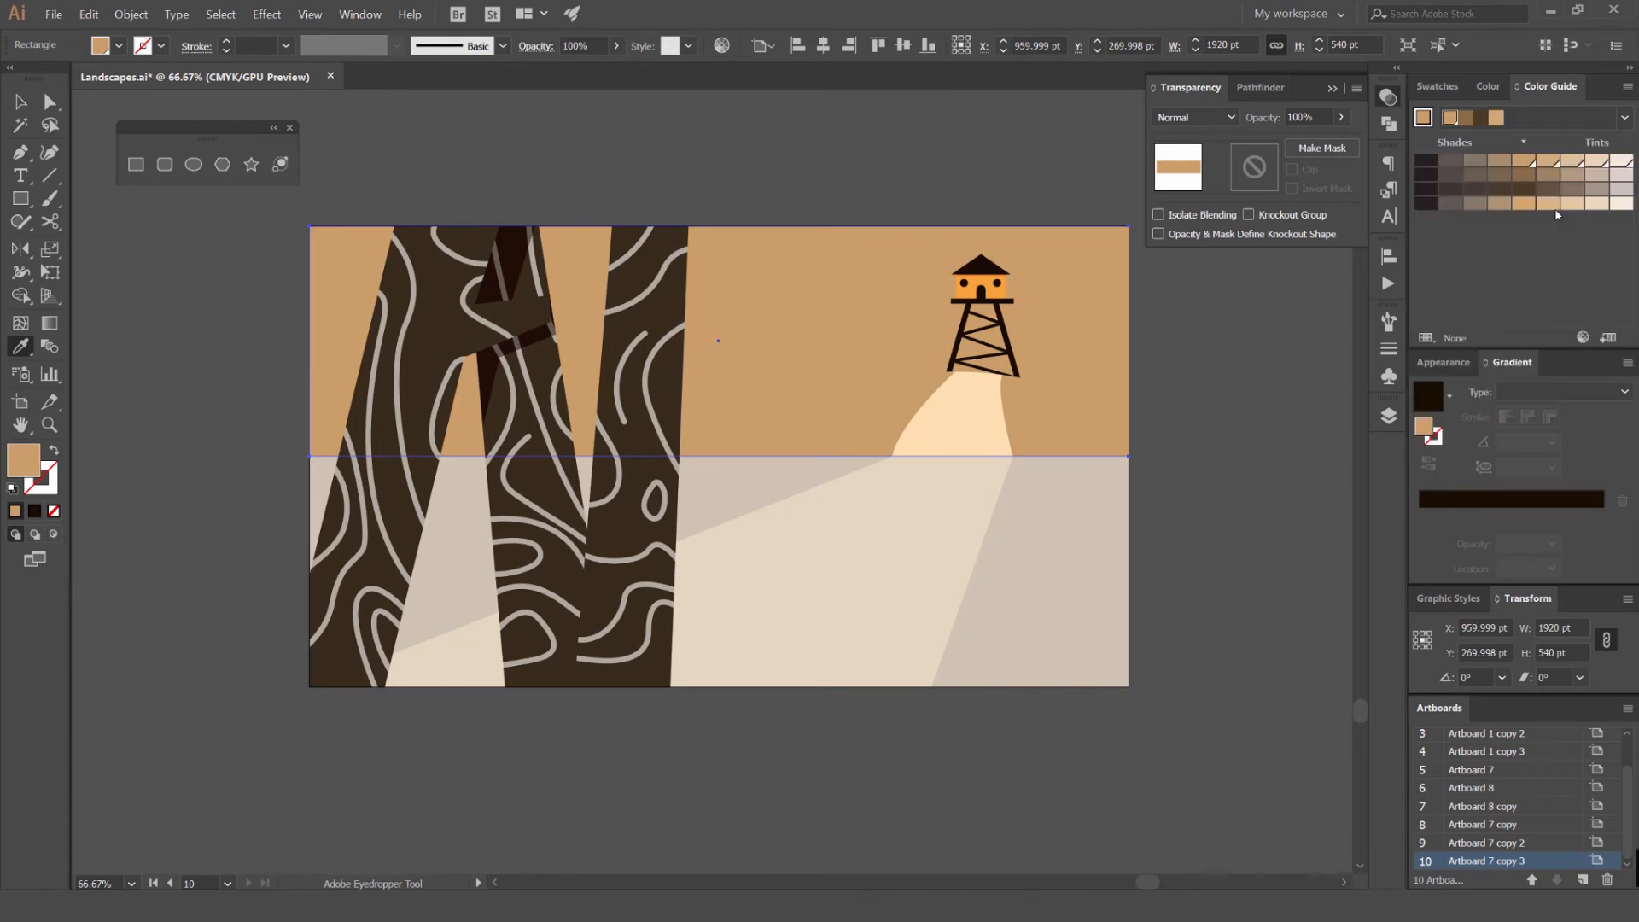
Try lighter tan tints and brown shades from the Color Guide on the sky rectangle
left_click(1548, 163)
left_click(1572, 165)
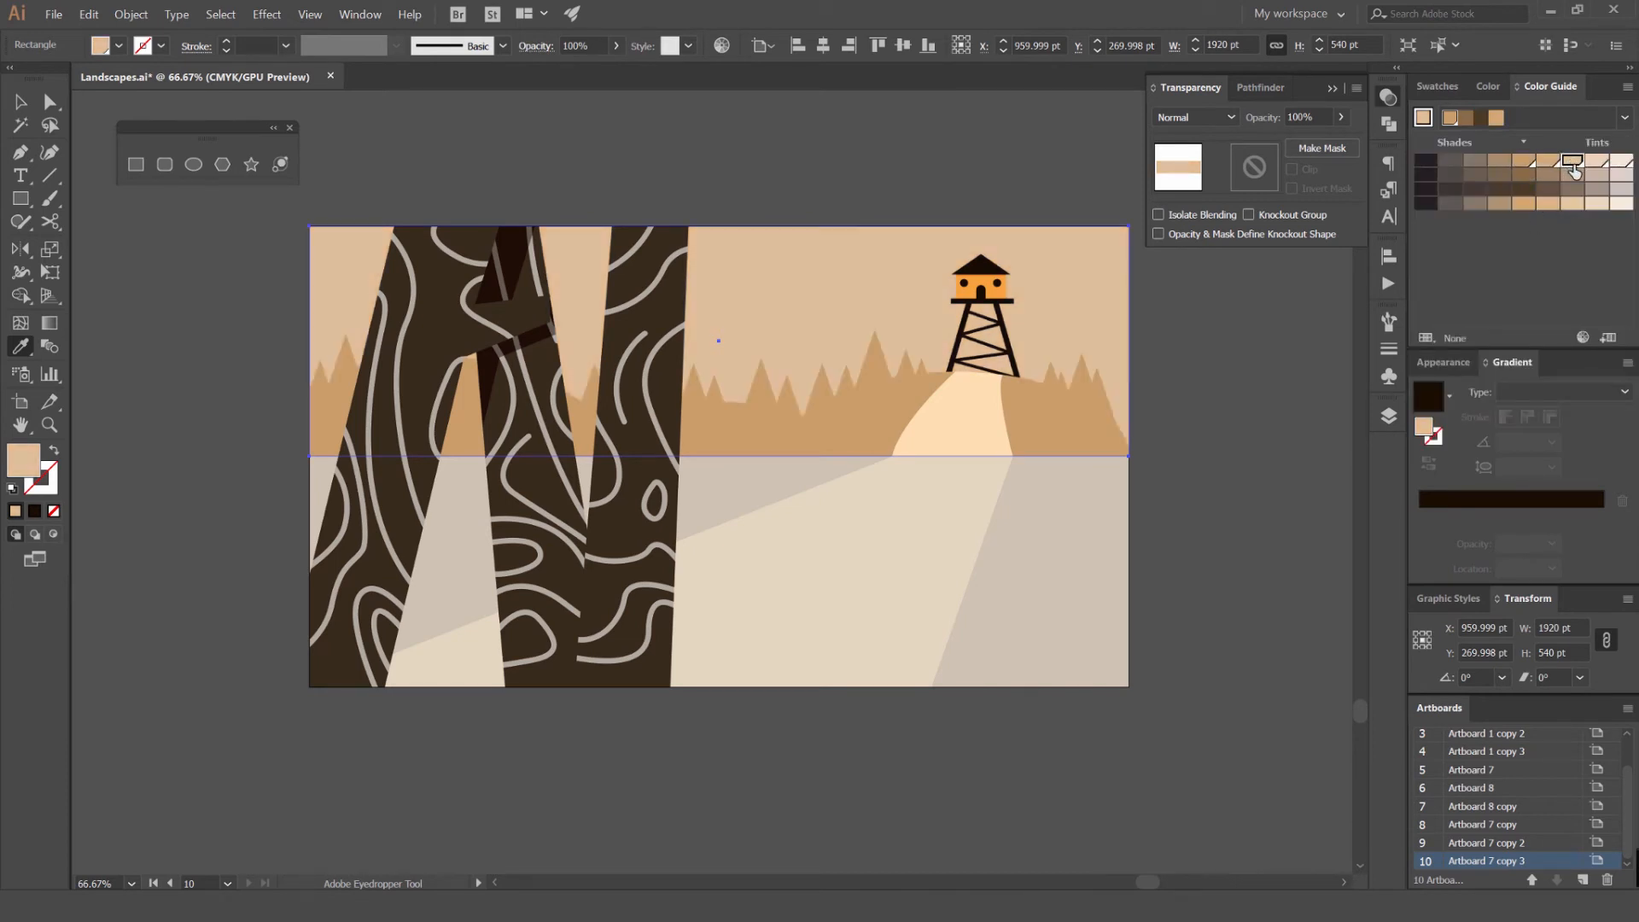
left_click(1620, 163)
left_click(1524, 190)
left_click(1524, 174)
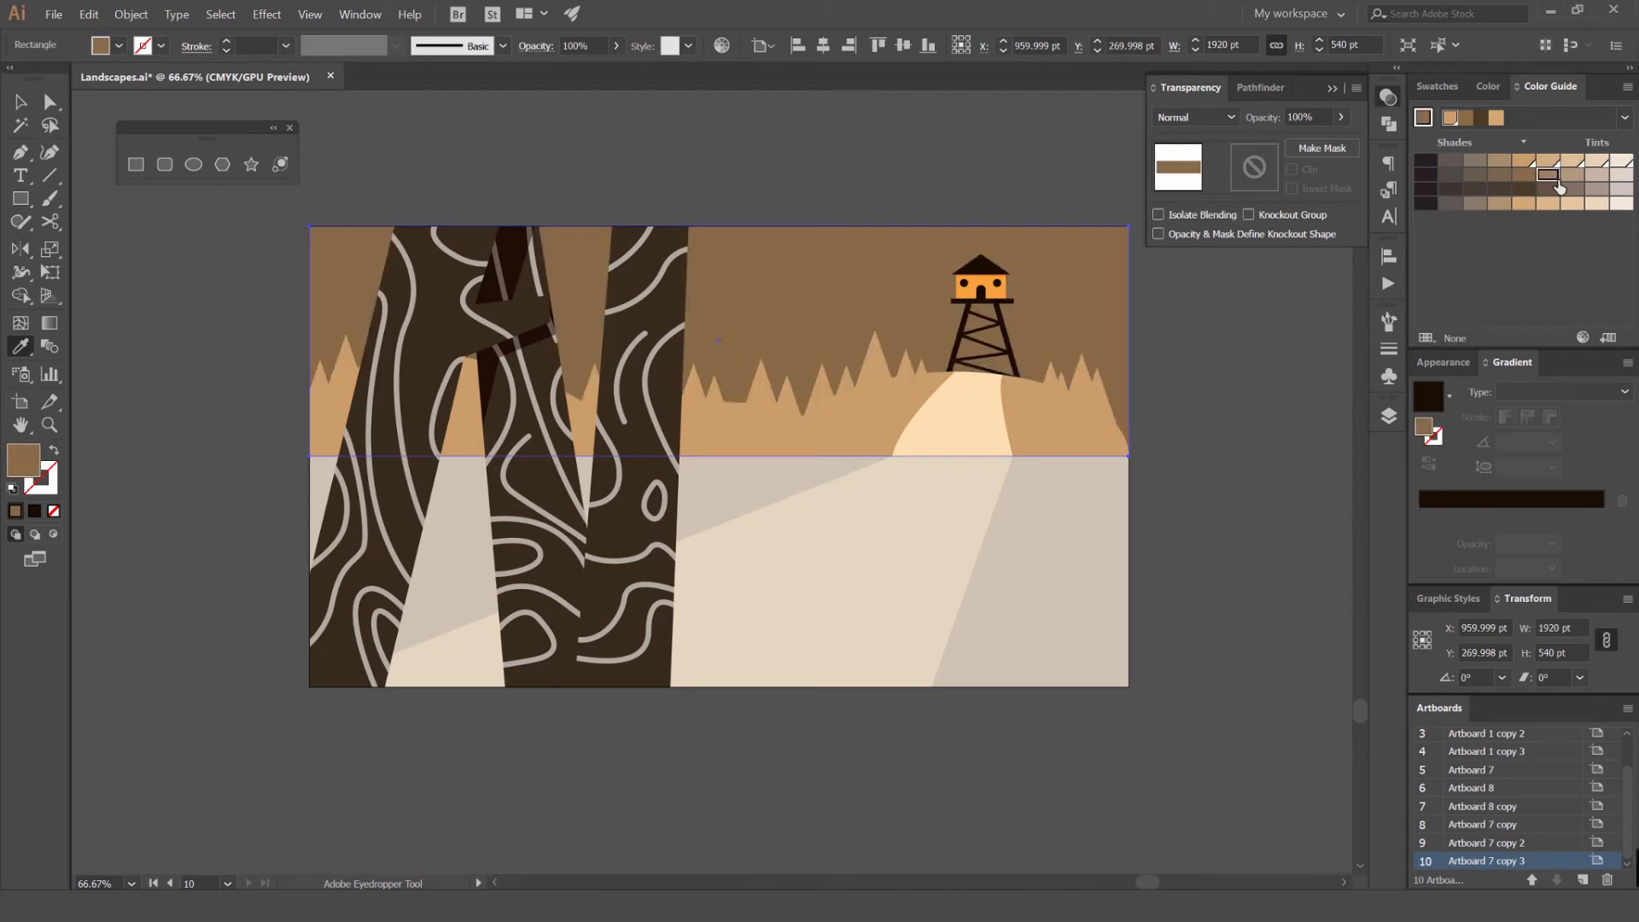
Fill the sky rectangle with the harmony's palest cream tint, comparing it with neighbouring tints
left_click(1571, 203)
left_click(1594, 204)
left_click(1616, 206)
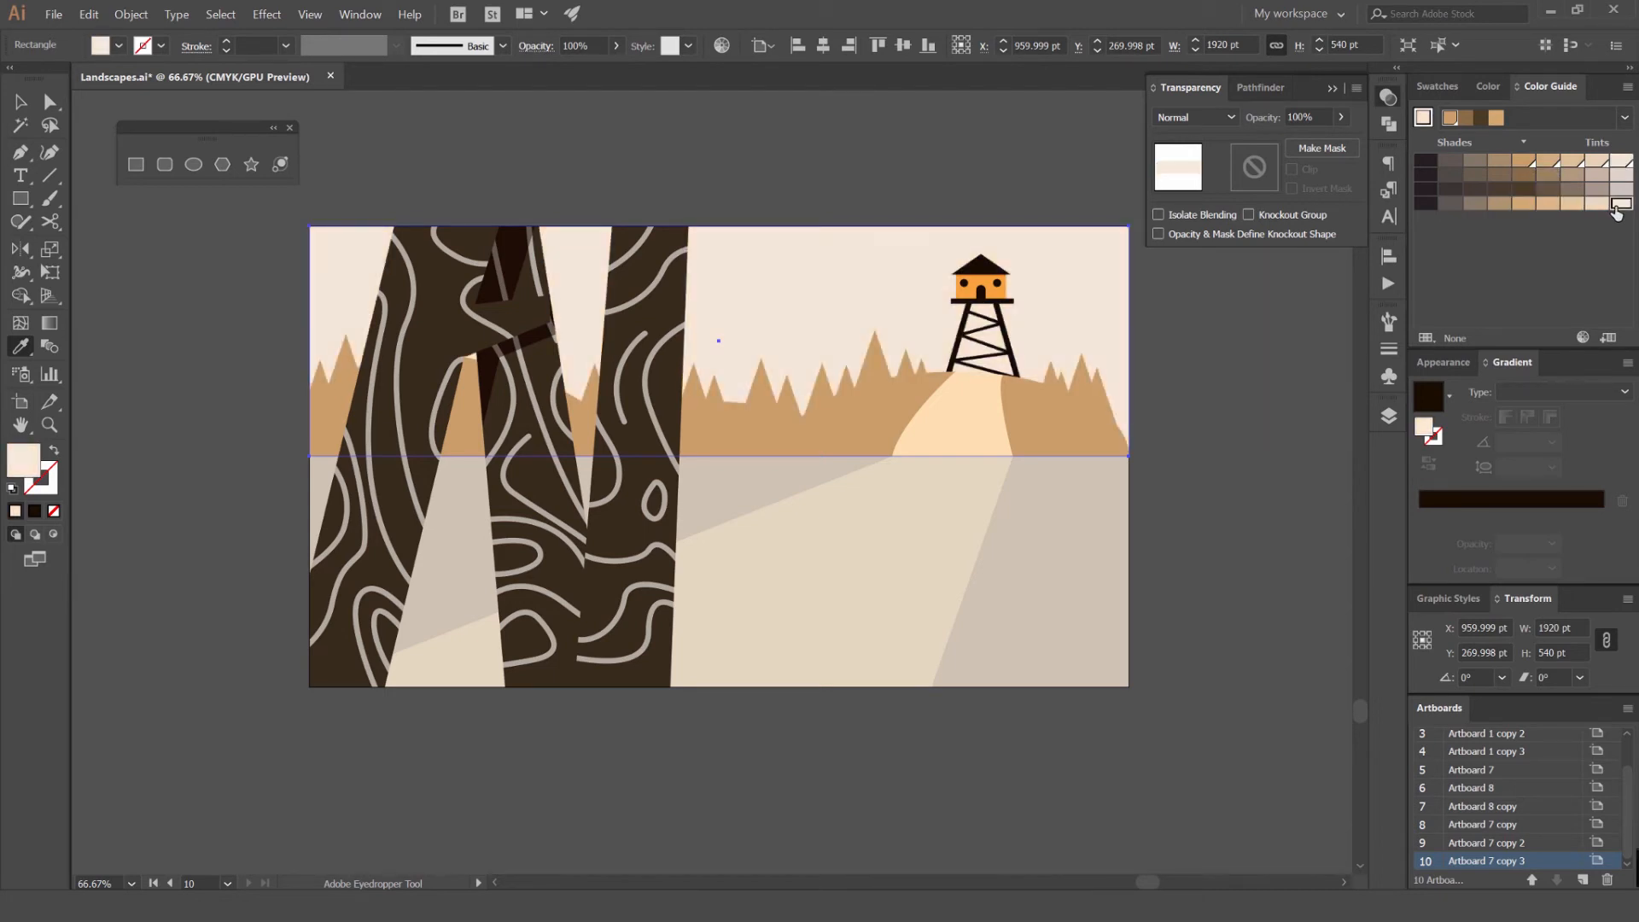
left_click(1621, 189)
left_click(1621, 204)
left_click(1597, 204)
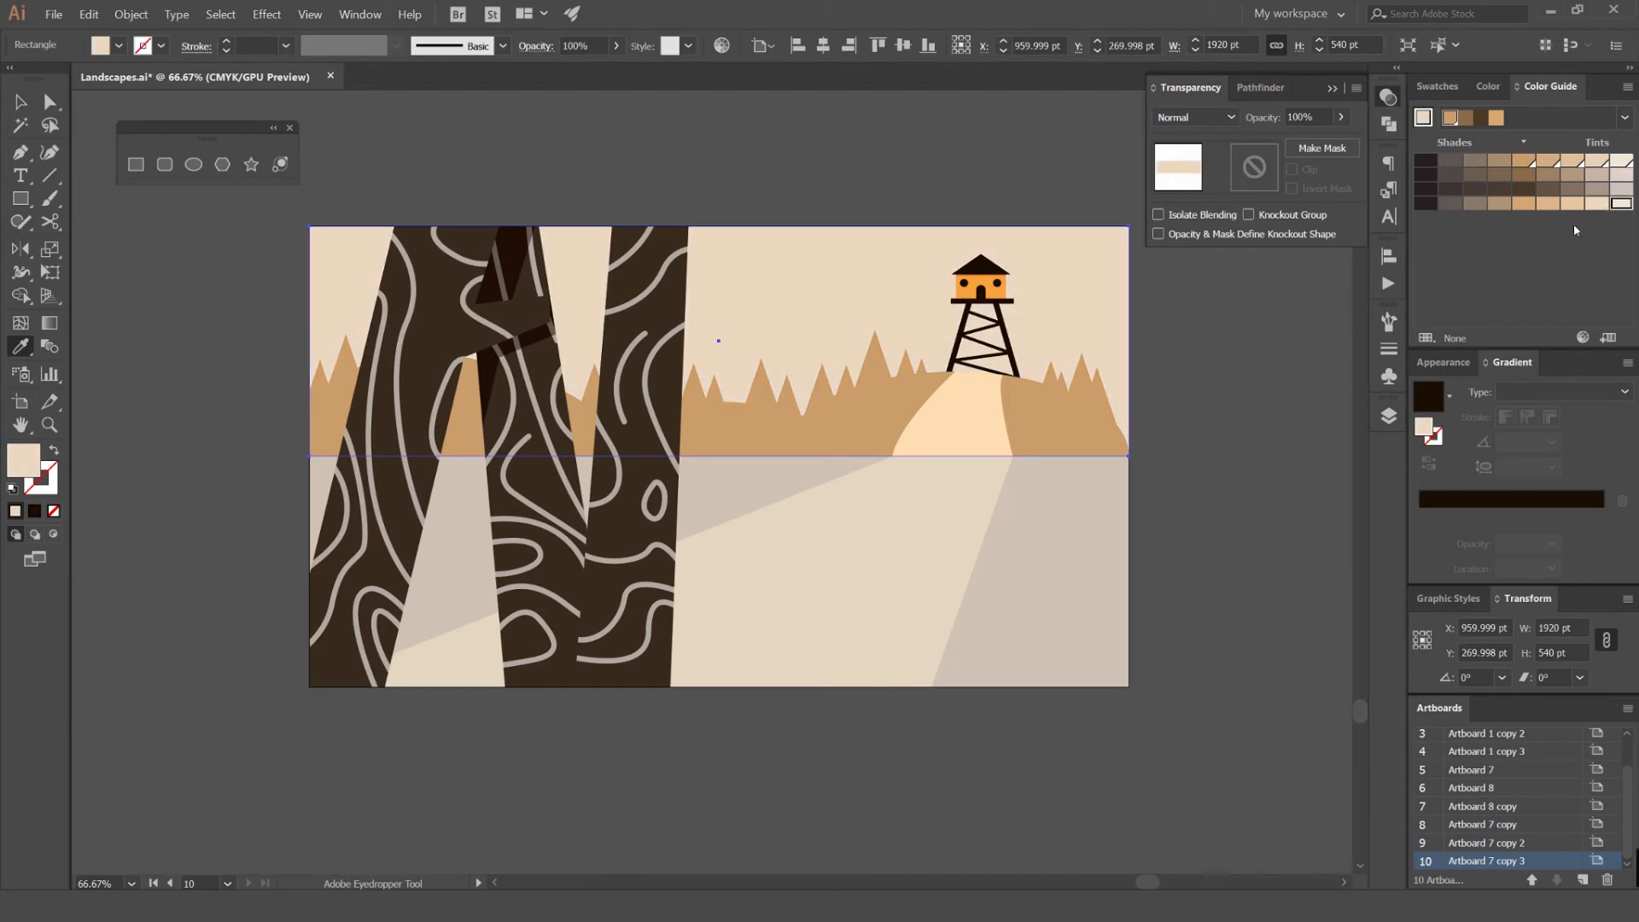
key("v")
left_click(1144, 277)
left_click_drag(1116, 281, 1085, 279)
scroll(1107, 300, "up", 6)
scroll(1128, 358, "down", 6)
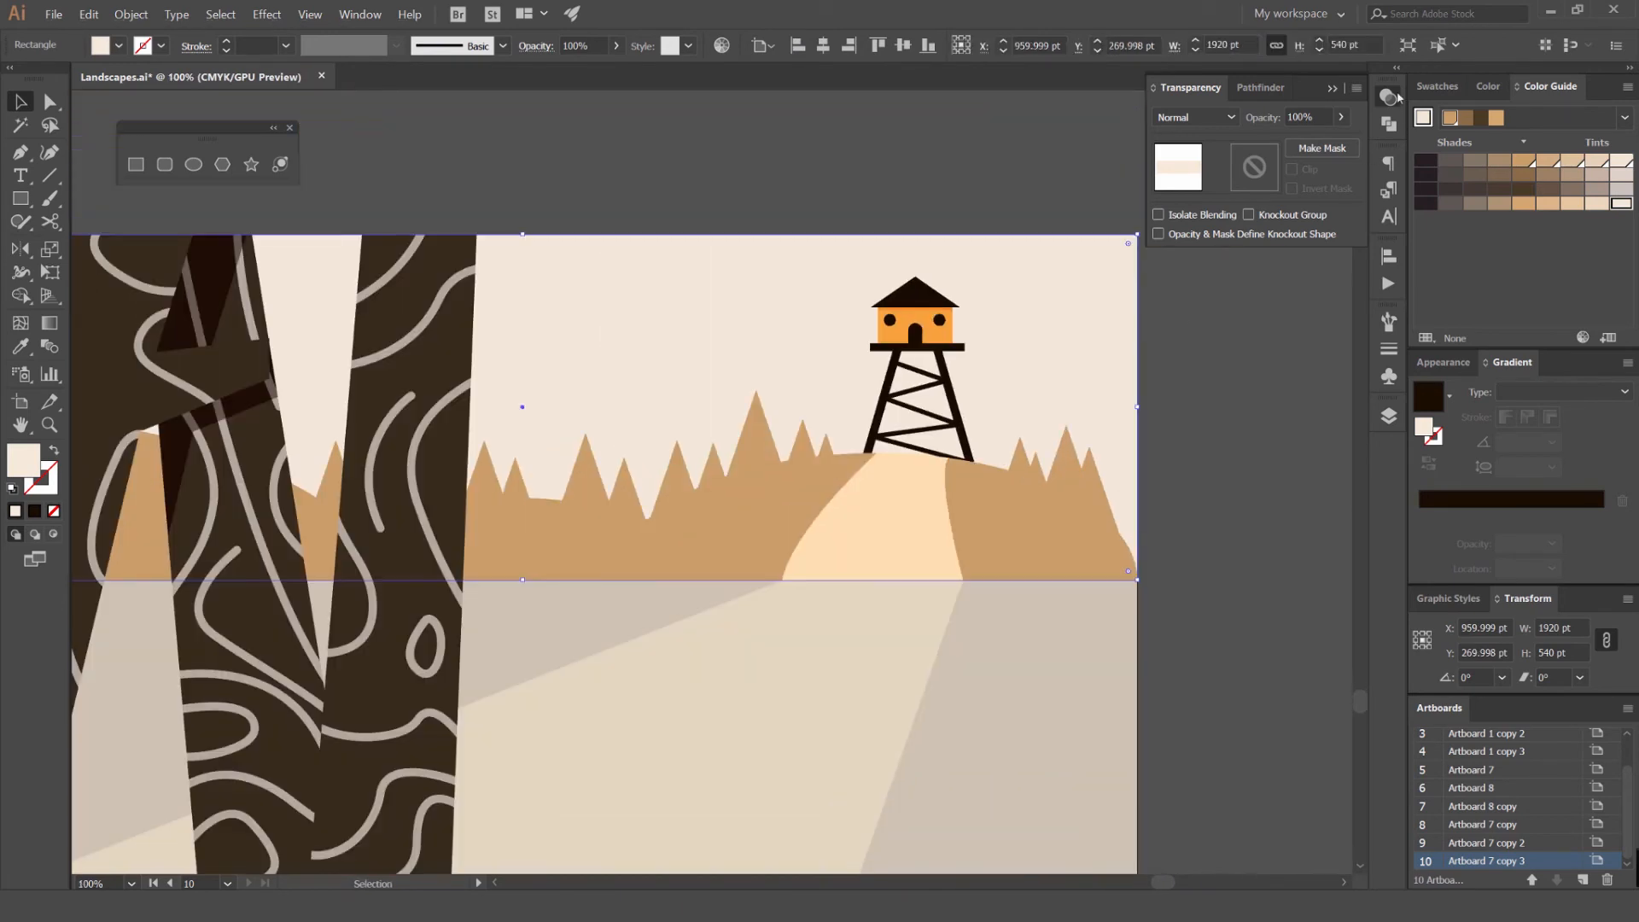
Draw a circle about 338 pt across over the treetops between the trunks and the watchtower
left_click(1390, 97)
left_click(1238, 228)
scroll(1240, 233, "down", 2)
left_click_drag(1240, 237, 1149, 266)
scroll(1100, 265, "up", 1)
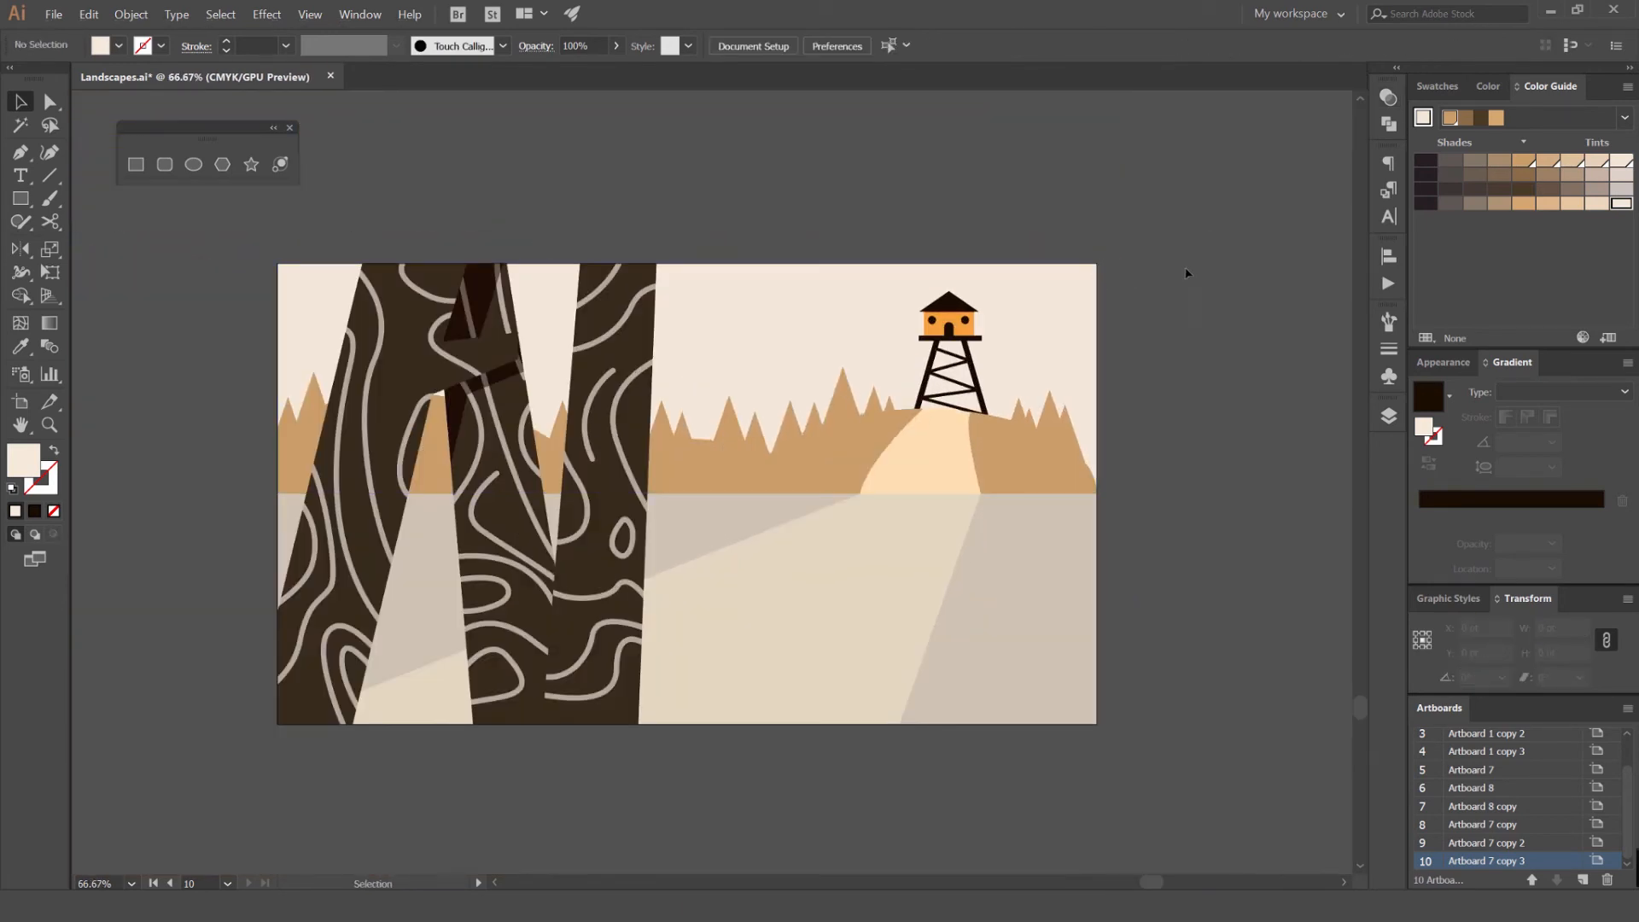
key("l")
left_click_drag(734, 423, 804, 442)
Nudge the circle up and to the right, and send it behind the treetop hills
key("shift+Up")
key("shift+Right")
key("shift+Right")
key("shift+Right")
key("shift+Up")
key("shift+Up")
key("shift+Up")
key("shift+Up")
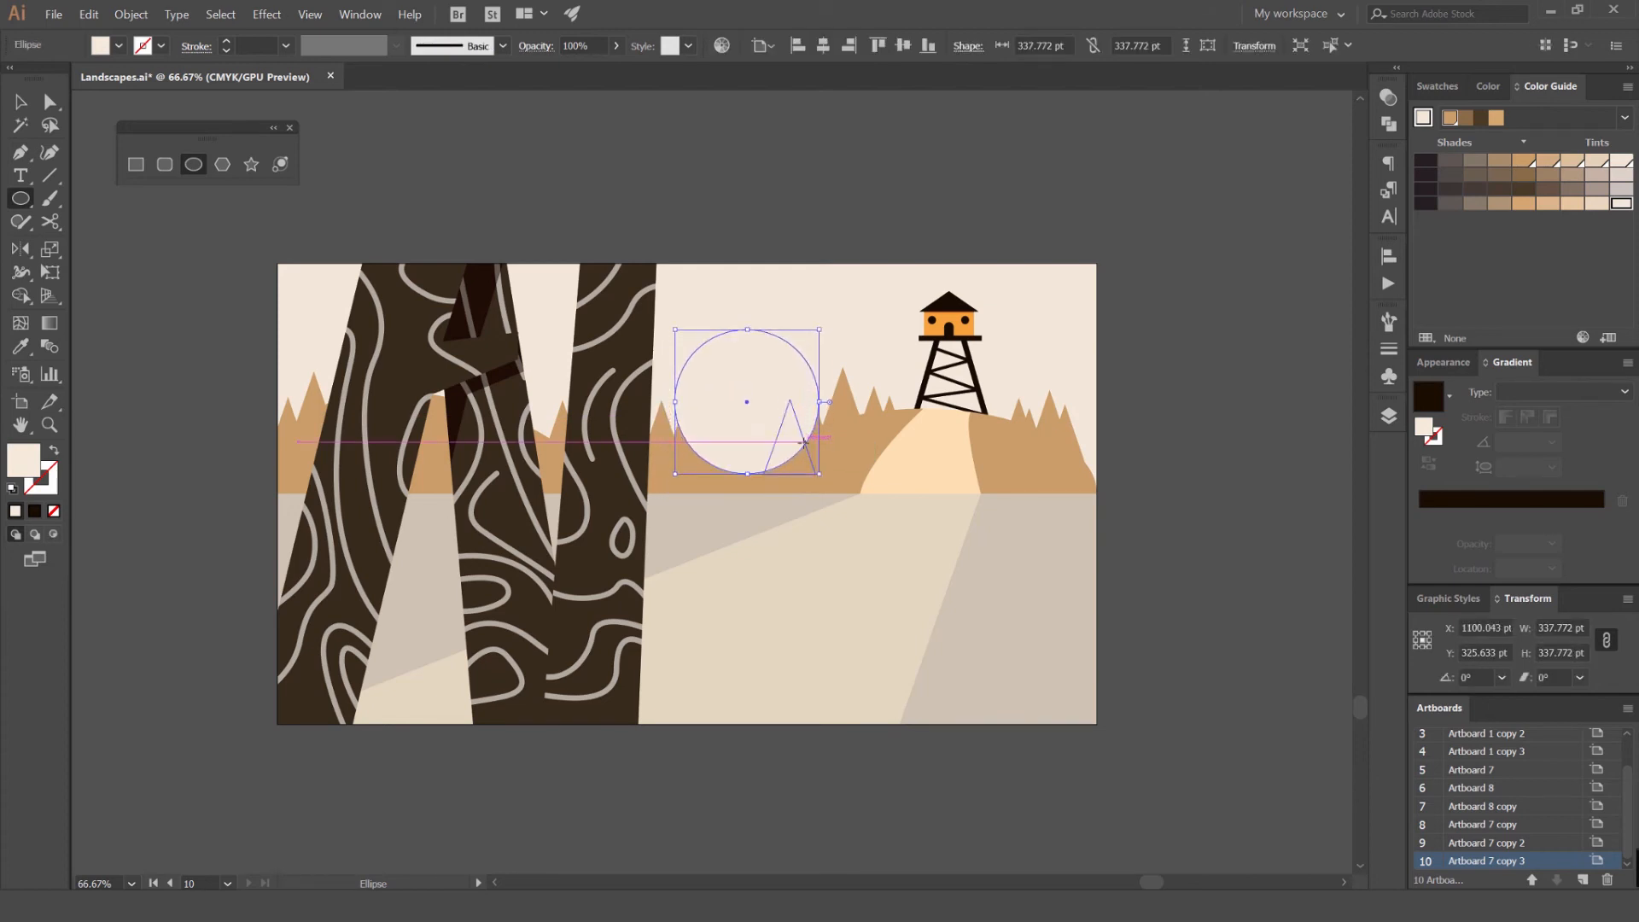
key("ctrl+[")
Fill the sun circle with the pale peach swatch, trying yellow and orange swatches first
left_click(1438, 86)
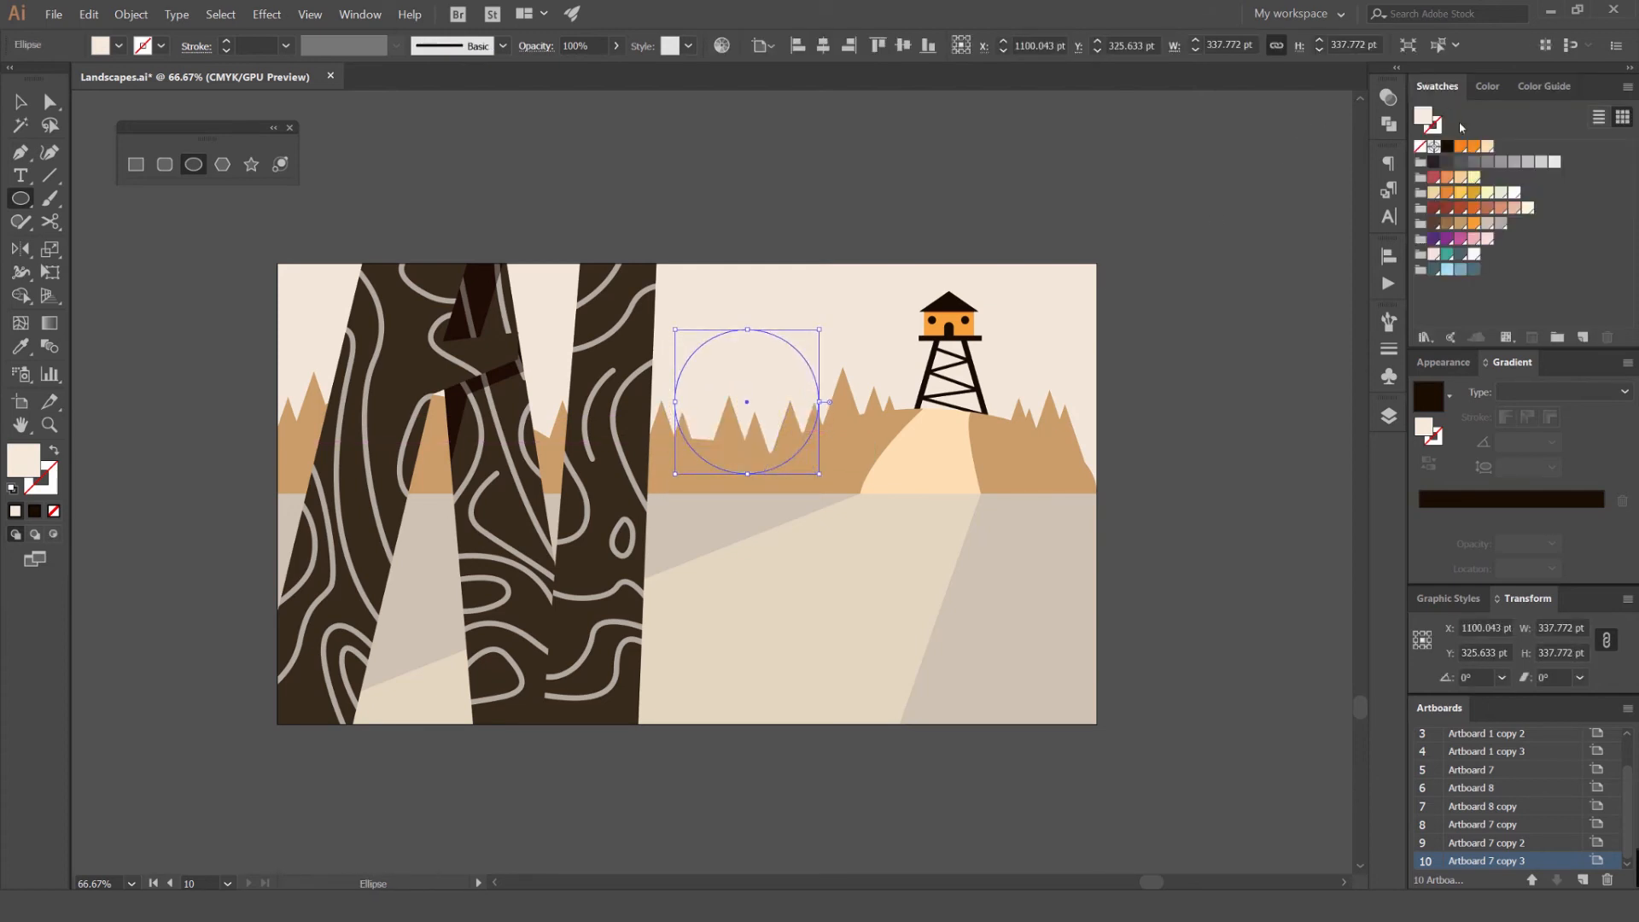
left_click(1474, 193)
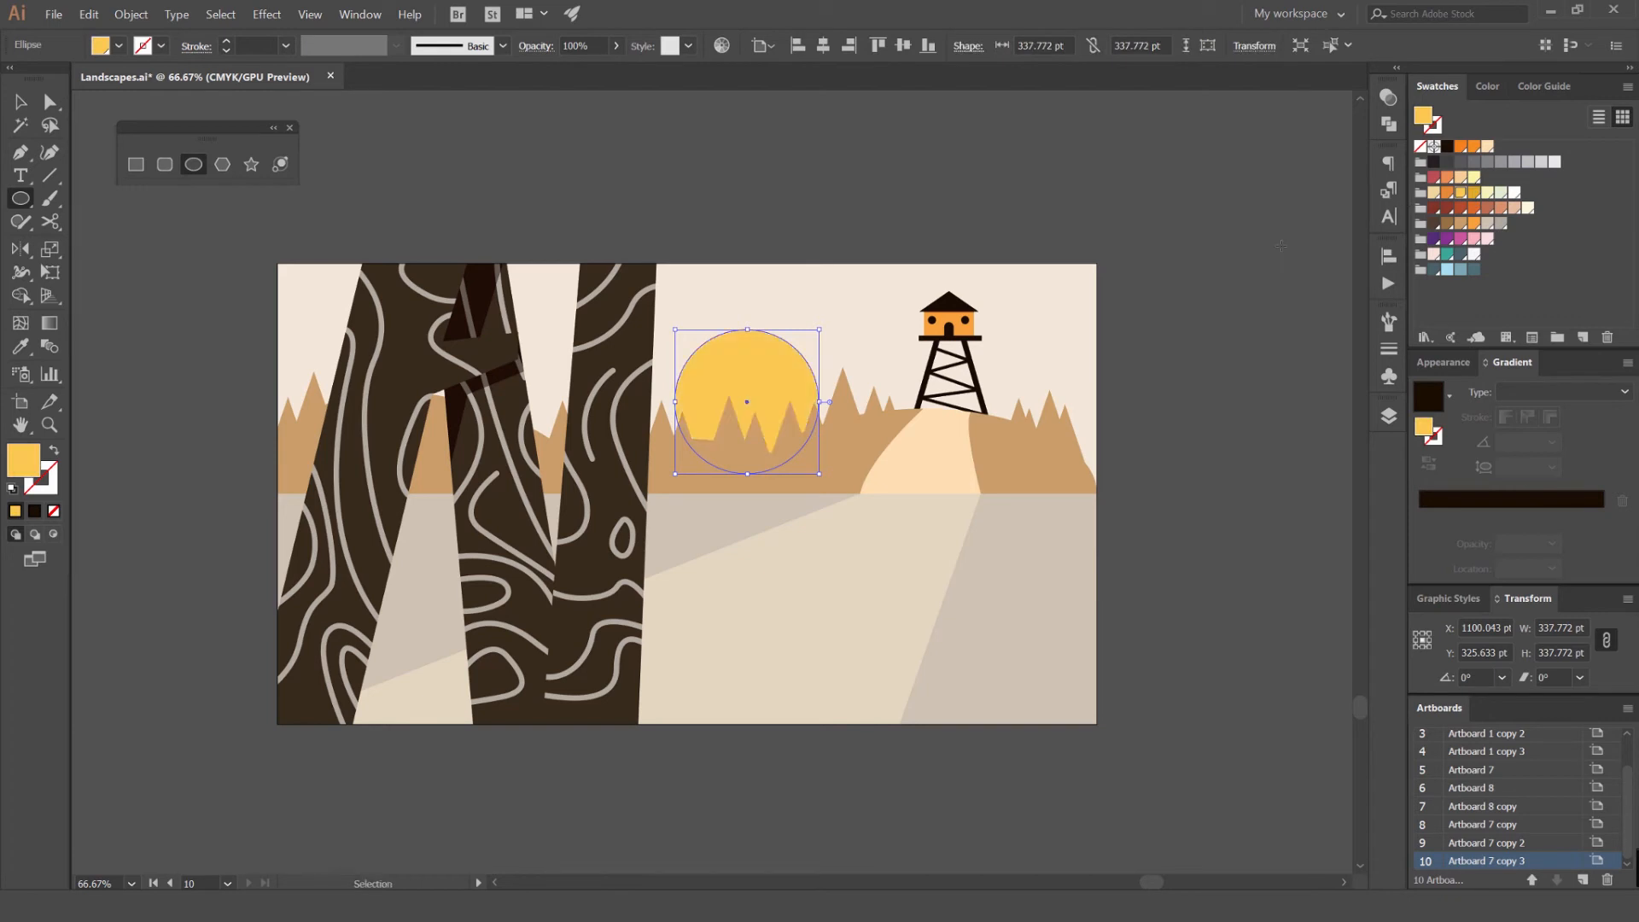
key("v")
left_click(1474, 147)
left_click(1487, 147)
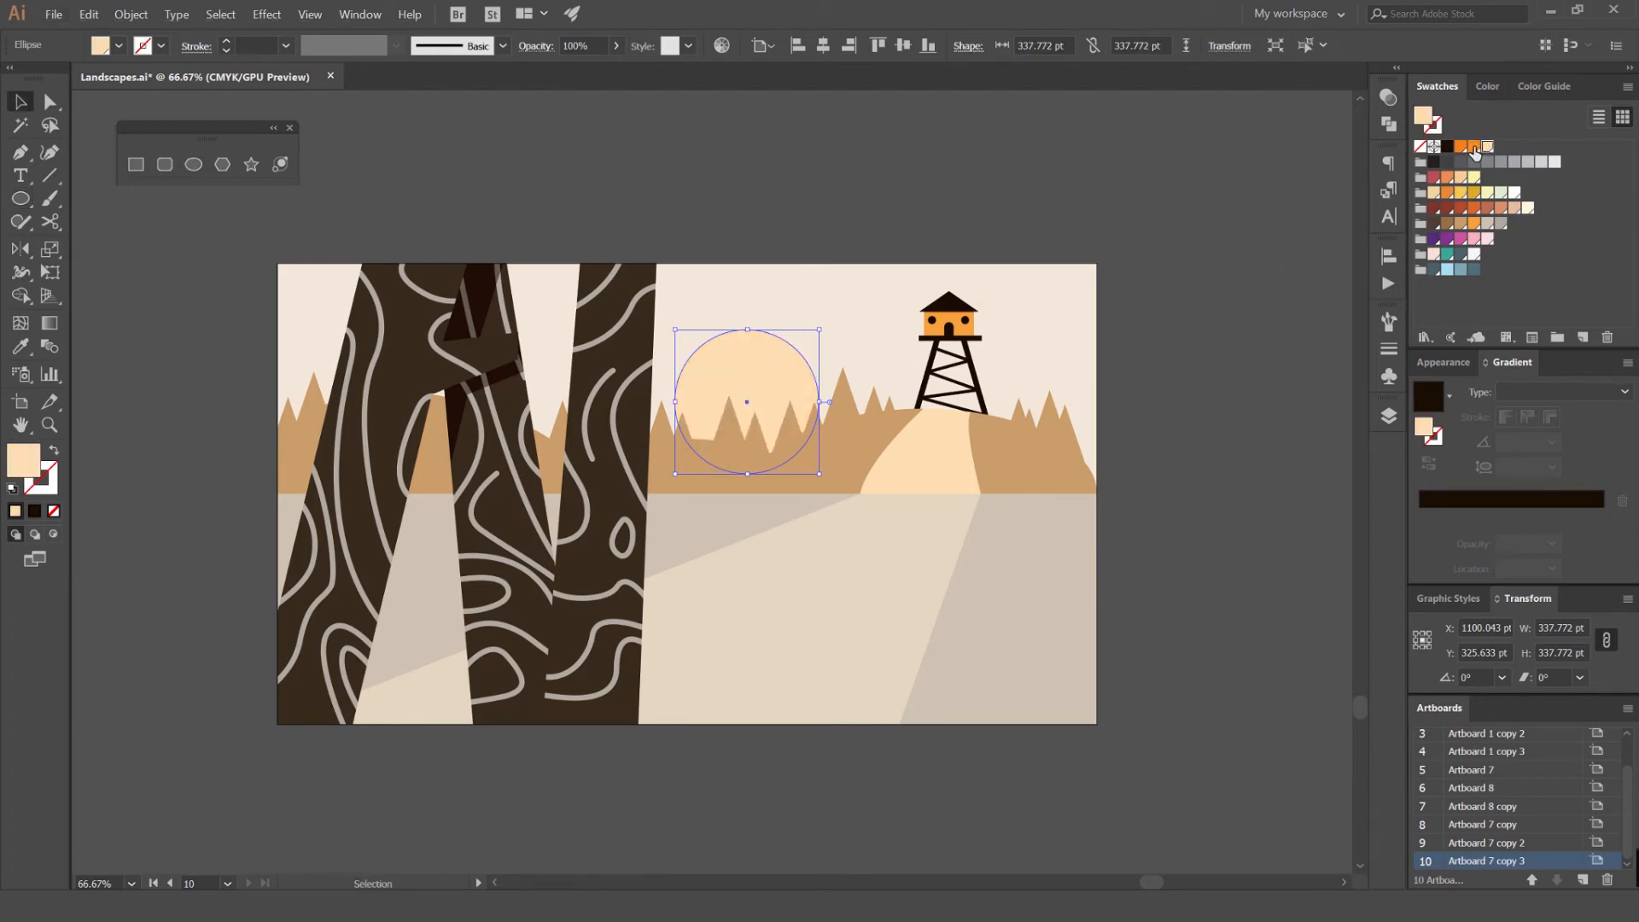
Set the sun's blend mode to Screen and move it slightly lower behind the treetops
left_click(1389, 96)
scroll(1171, 119, "down", 5)
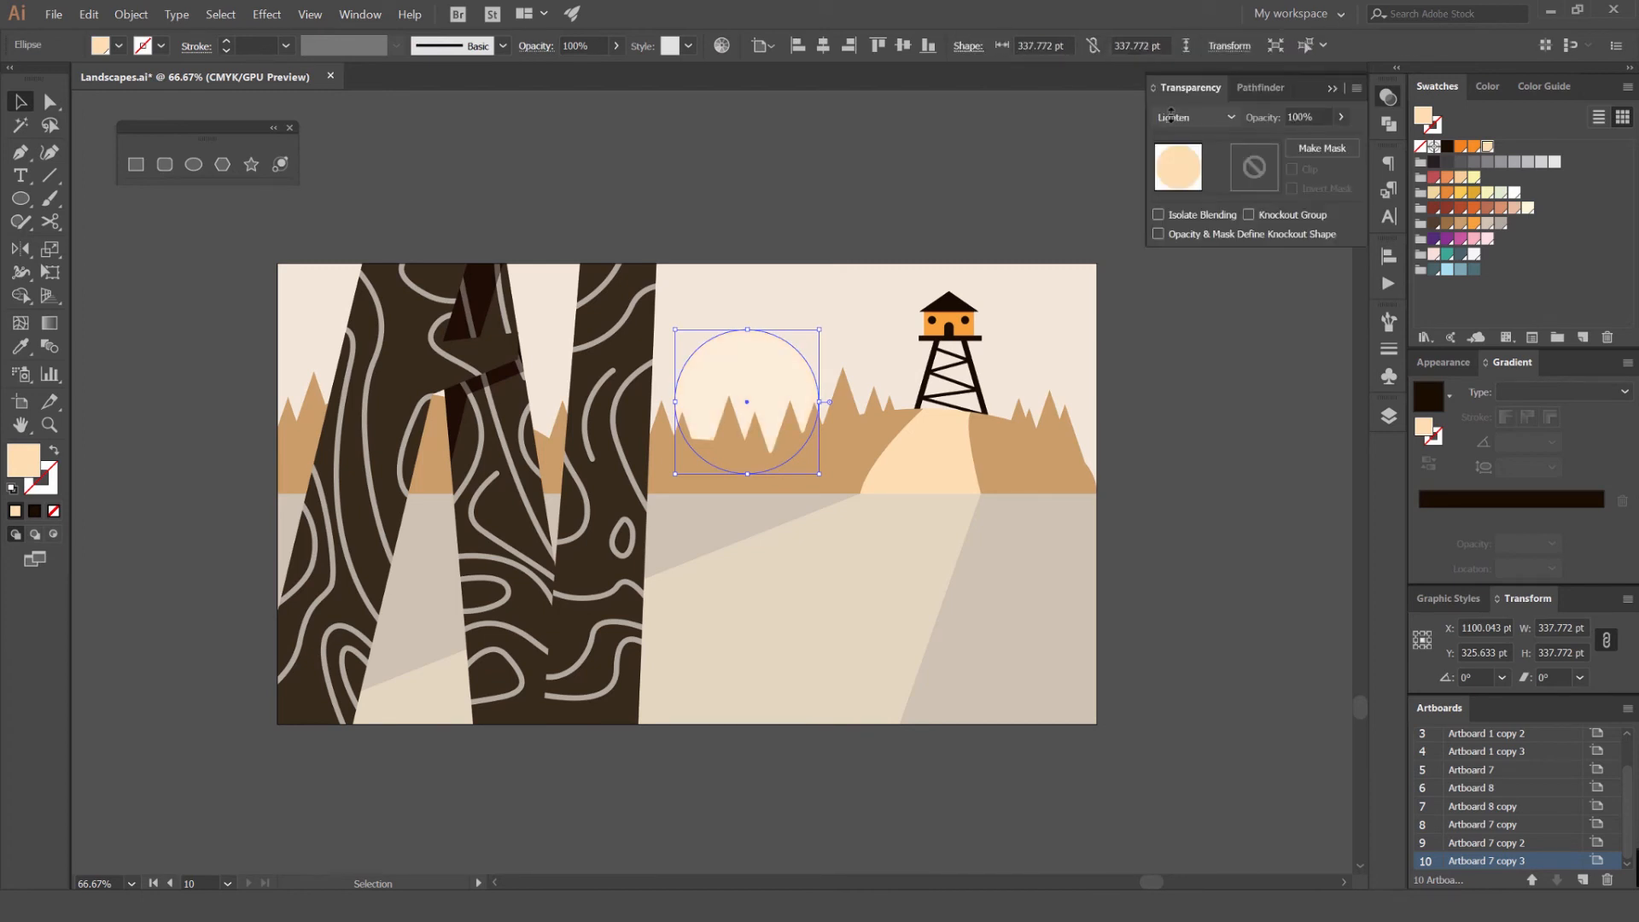
mouse_move(782, 360)
left_mouse_down()
mouse_move(776, 377)
mouse_move(796, 367)
mouse_move(774, 380)
left_mouse_up()
left_click(857, 239)
left_click(891, 203)
scroll(891, 201, "down", 2)
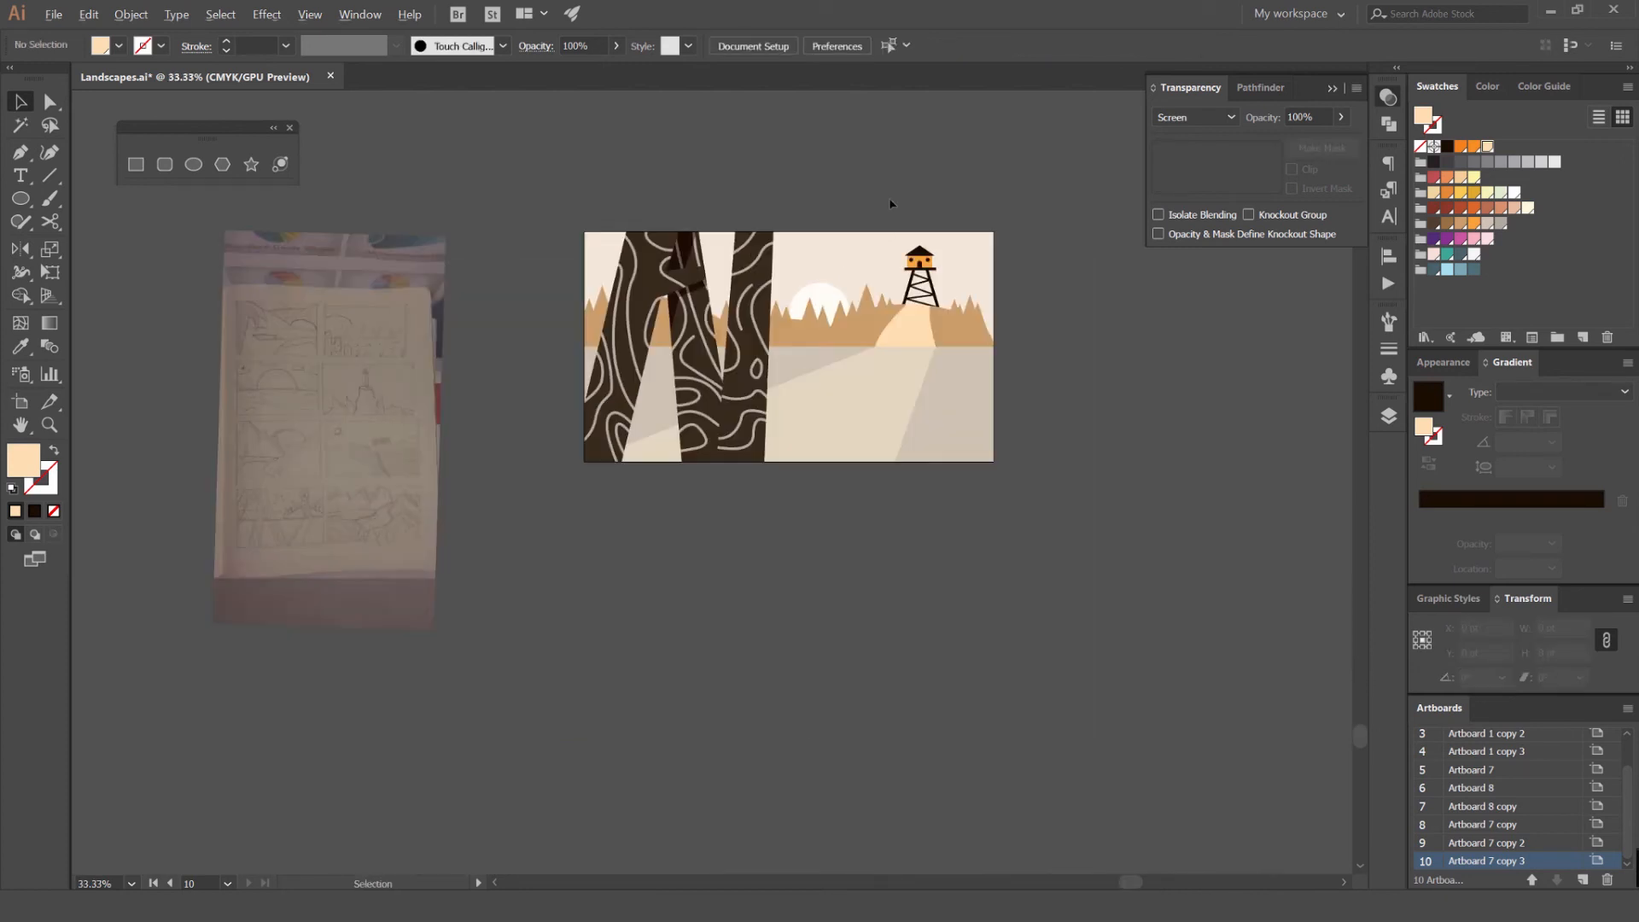
Draw a curved Pen tool path about 55 pt wide for a bird's wing in the empty area above the artboard
scroll(877, 267, "up", 4)
left_click_drag(860, 251, 703, 311)
scroll(726, 287, "down", 3)
left_click(732, 277)
left_click(772, 210)
left_click_drag(647, 159, 731, 250)
scroll(731, 250, "up", 4)
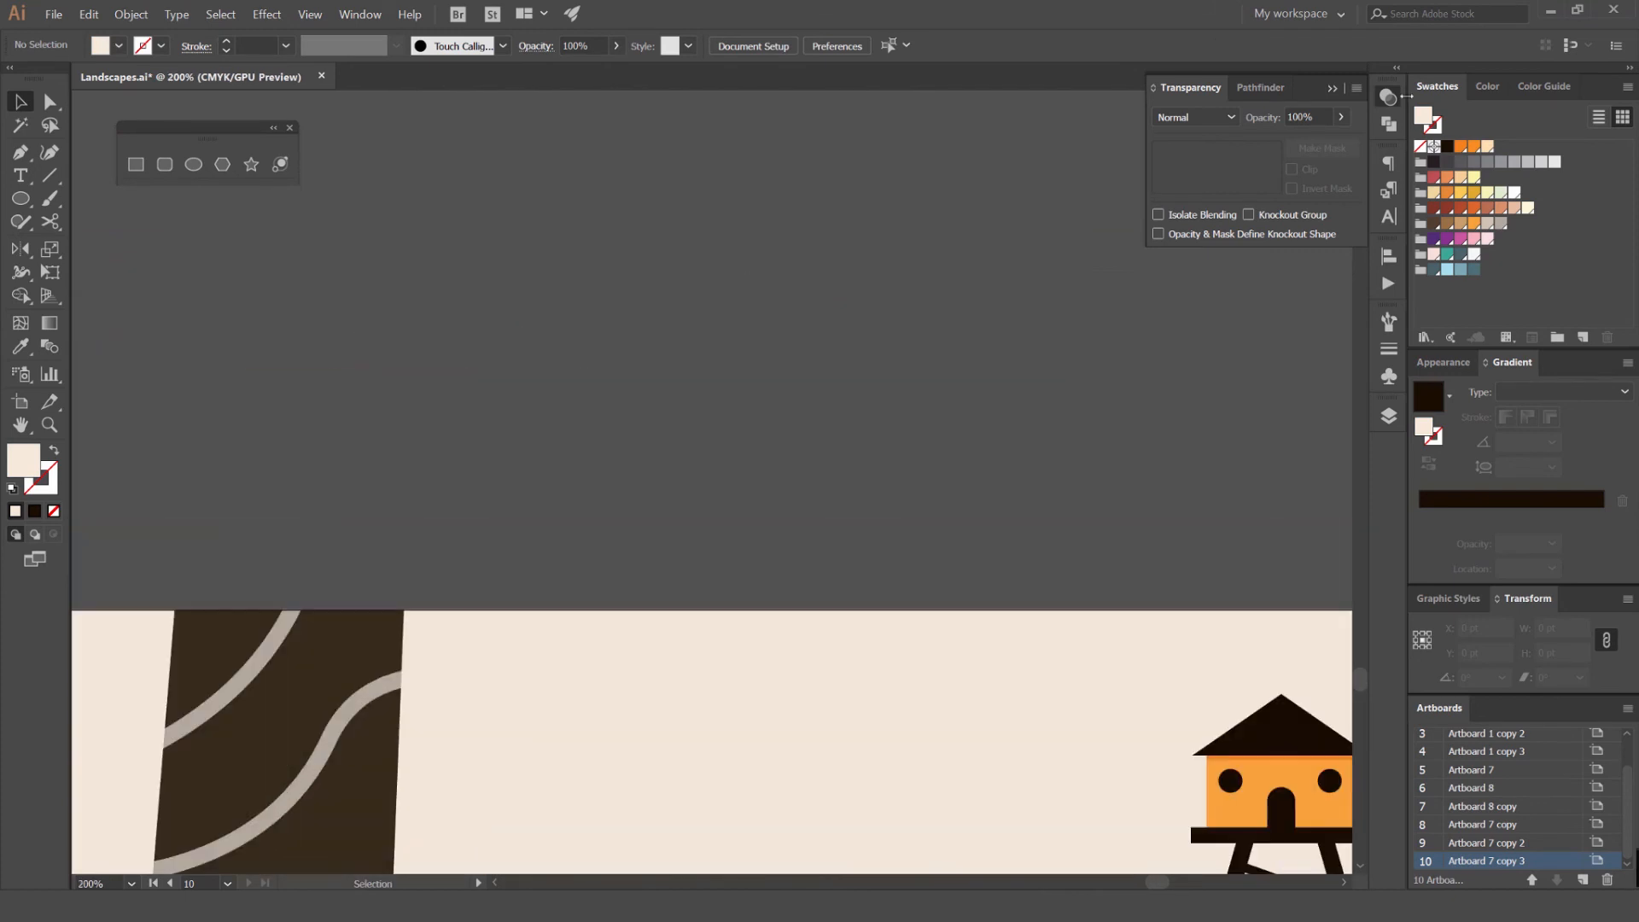
left_click(1331, 88)
left_click_drag(730, 322, 734, 315)
key("p")
left_click(732, 346)
scroll(733, 348, "up", 2)
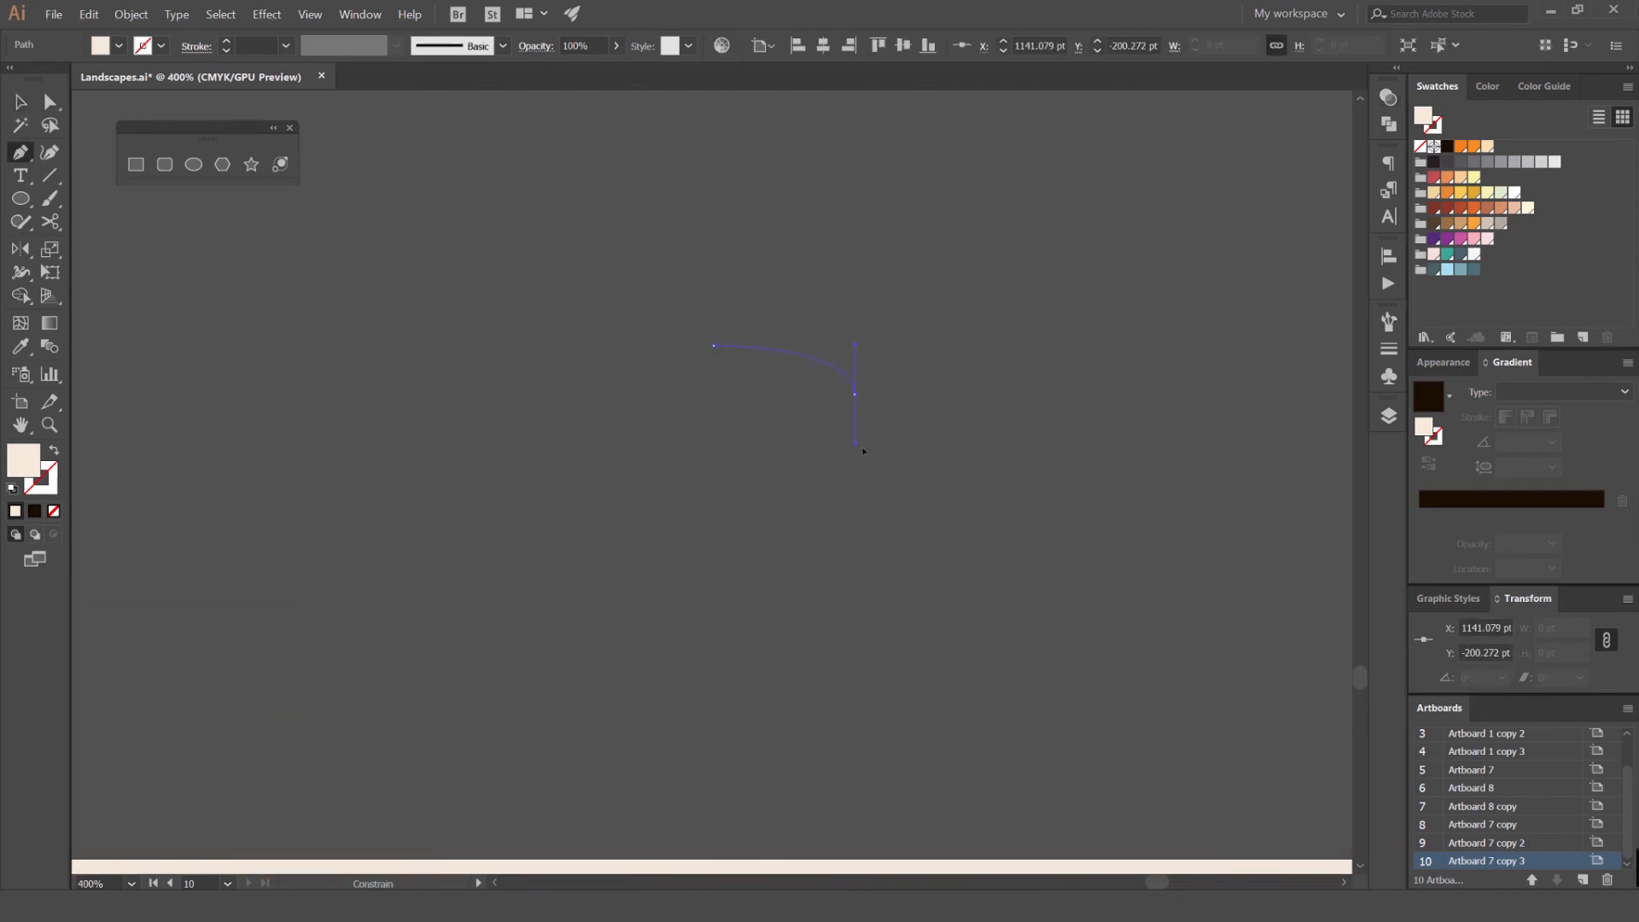
key("v")
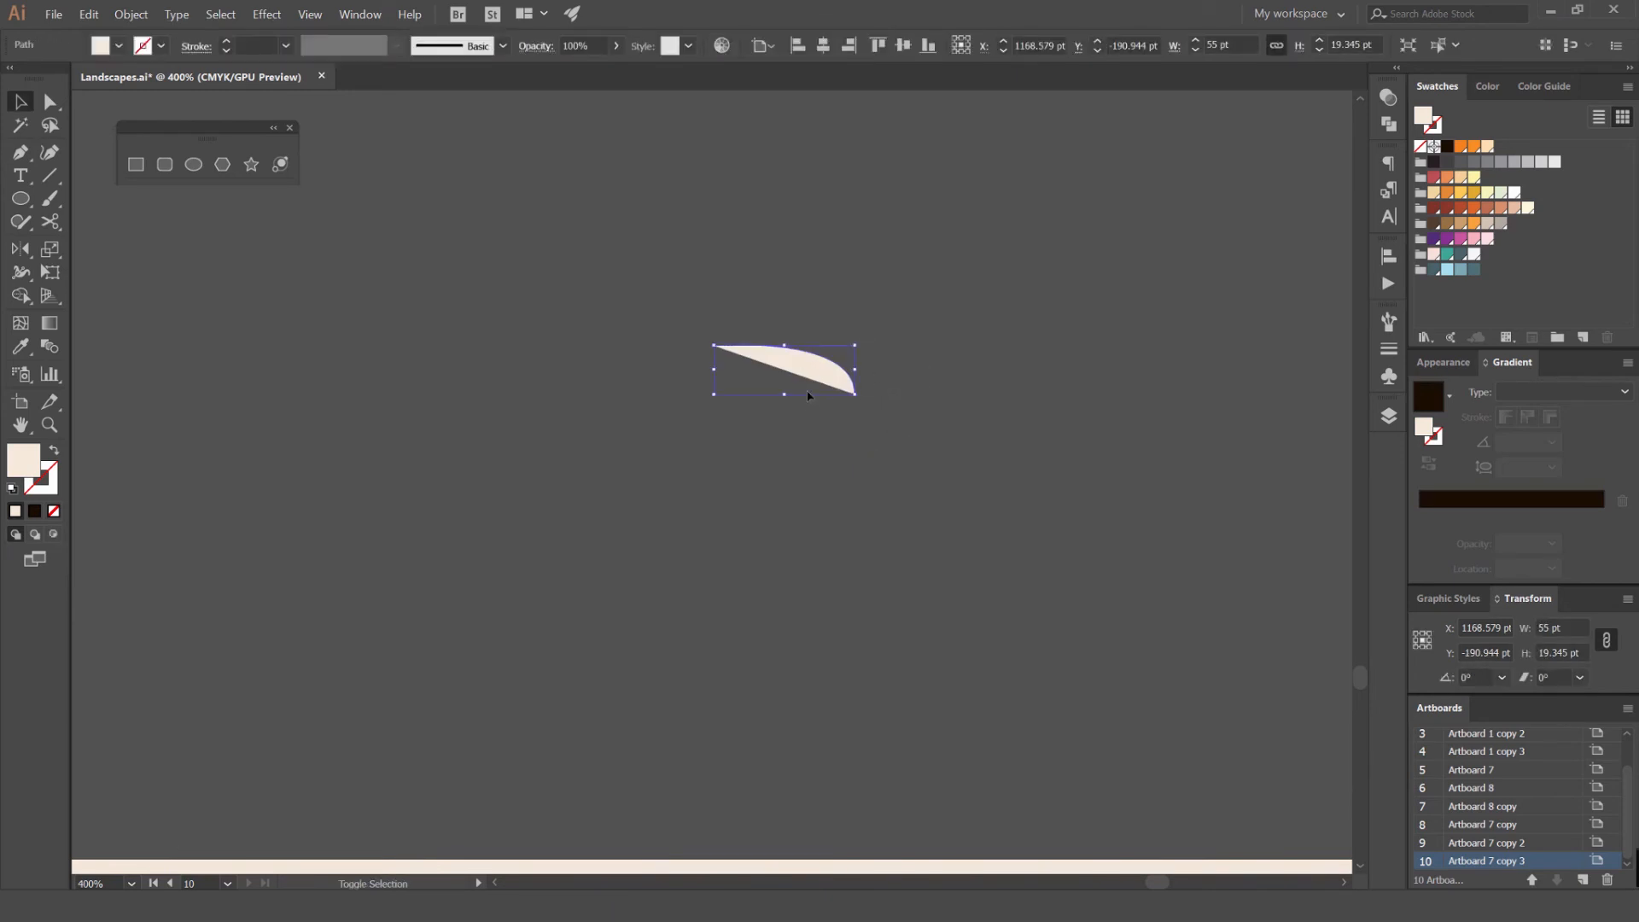
Turn the wing path's cream fill into a 7 pt stroke with round caps
key("shift+x")
left_click(225, 41)
left_click(225, 41)
left_click(226, 41)
left_click(225, 41)
left_click(225, 41)
left_click(225, 41)
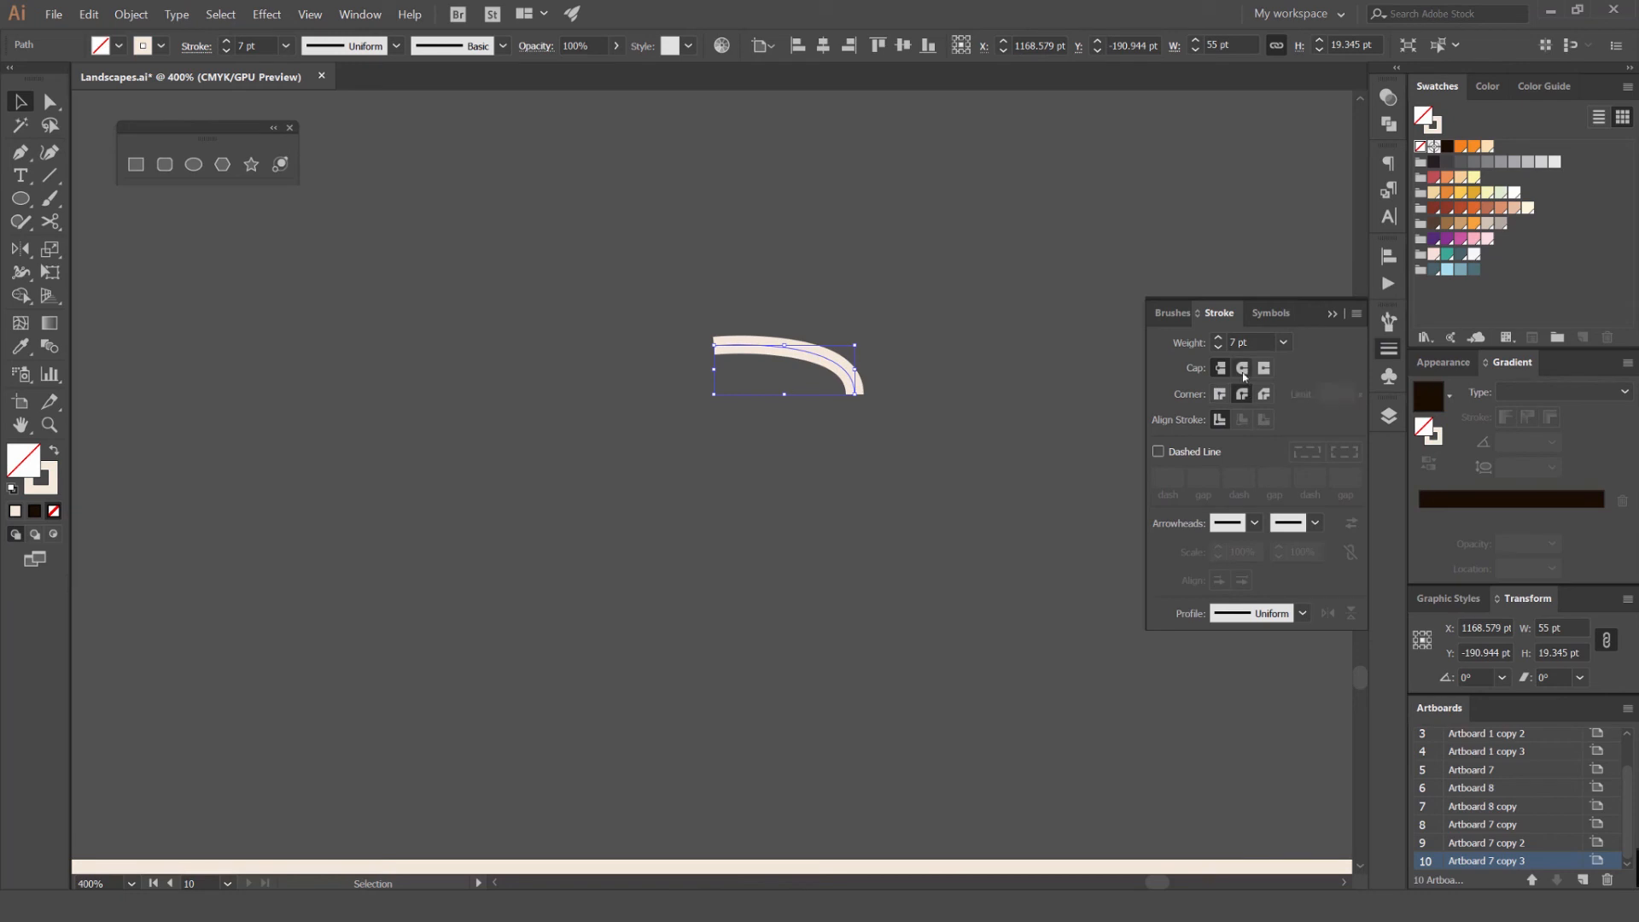
left_click(1389, 356)
Widen the upper end of the wing stroke to about 23 pt with the Width tool so it tapers
key("ctrl+plus")
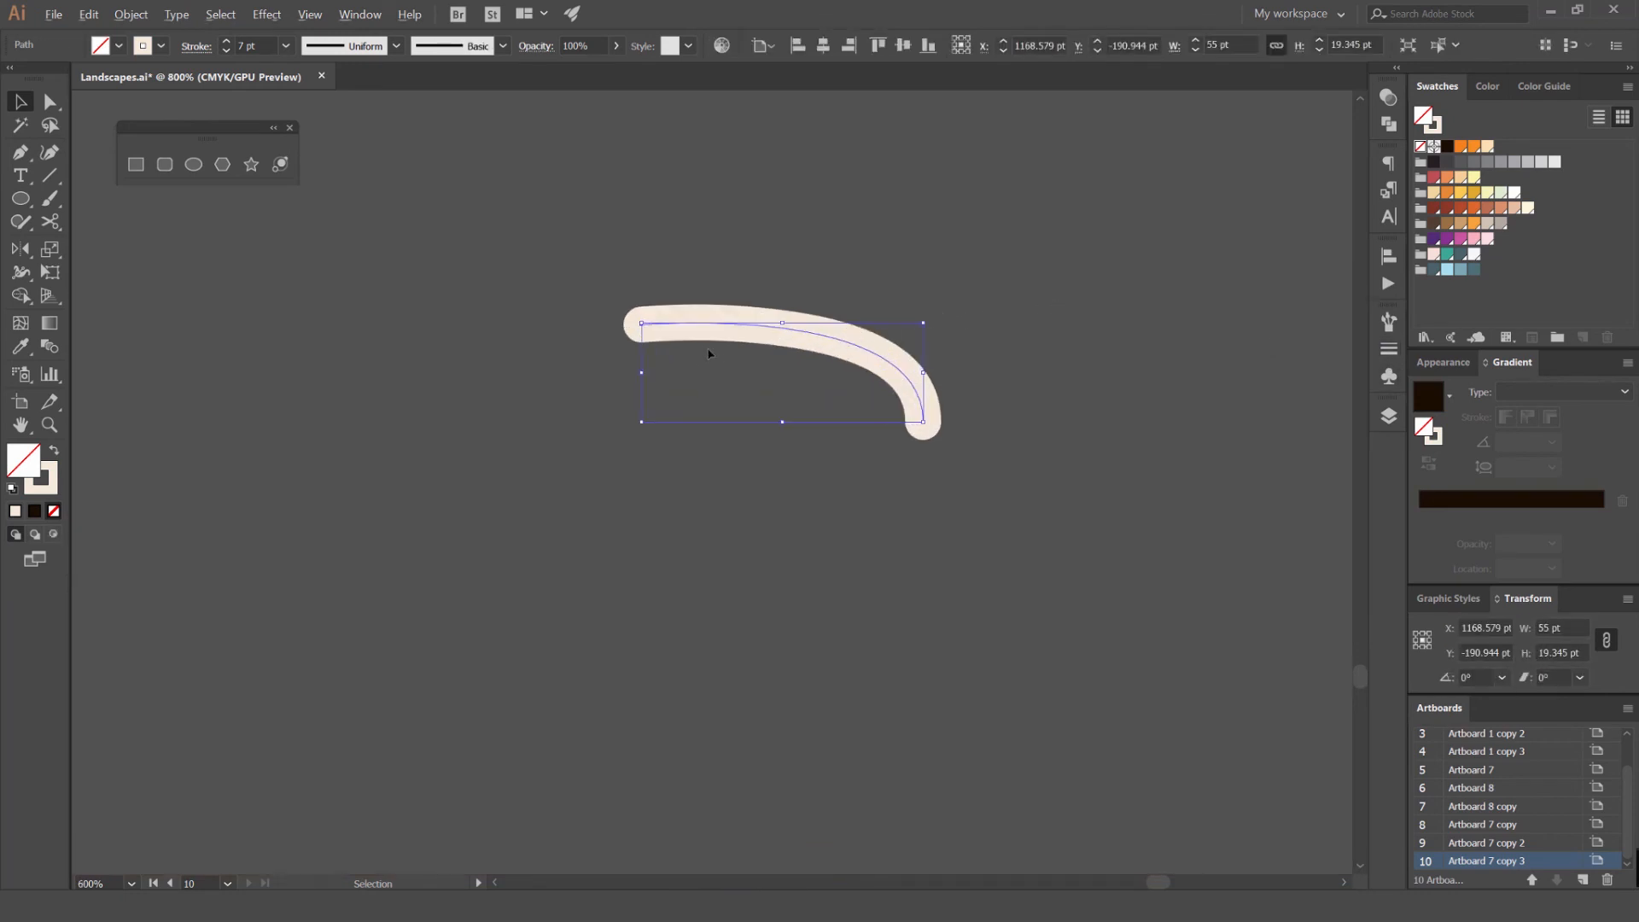
key("shift+w")
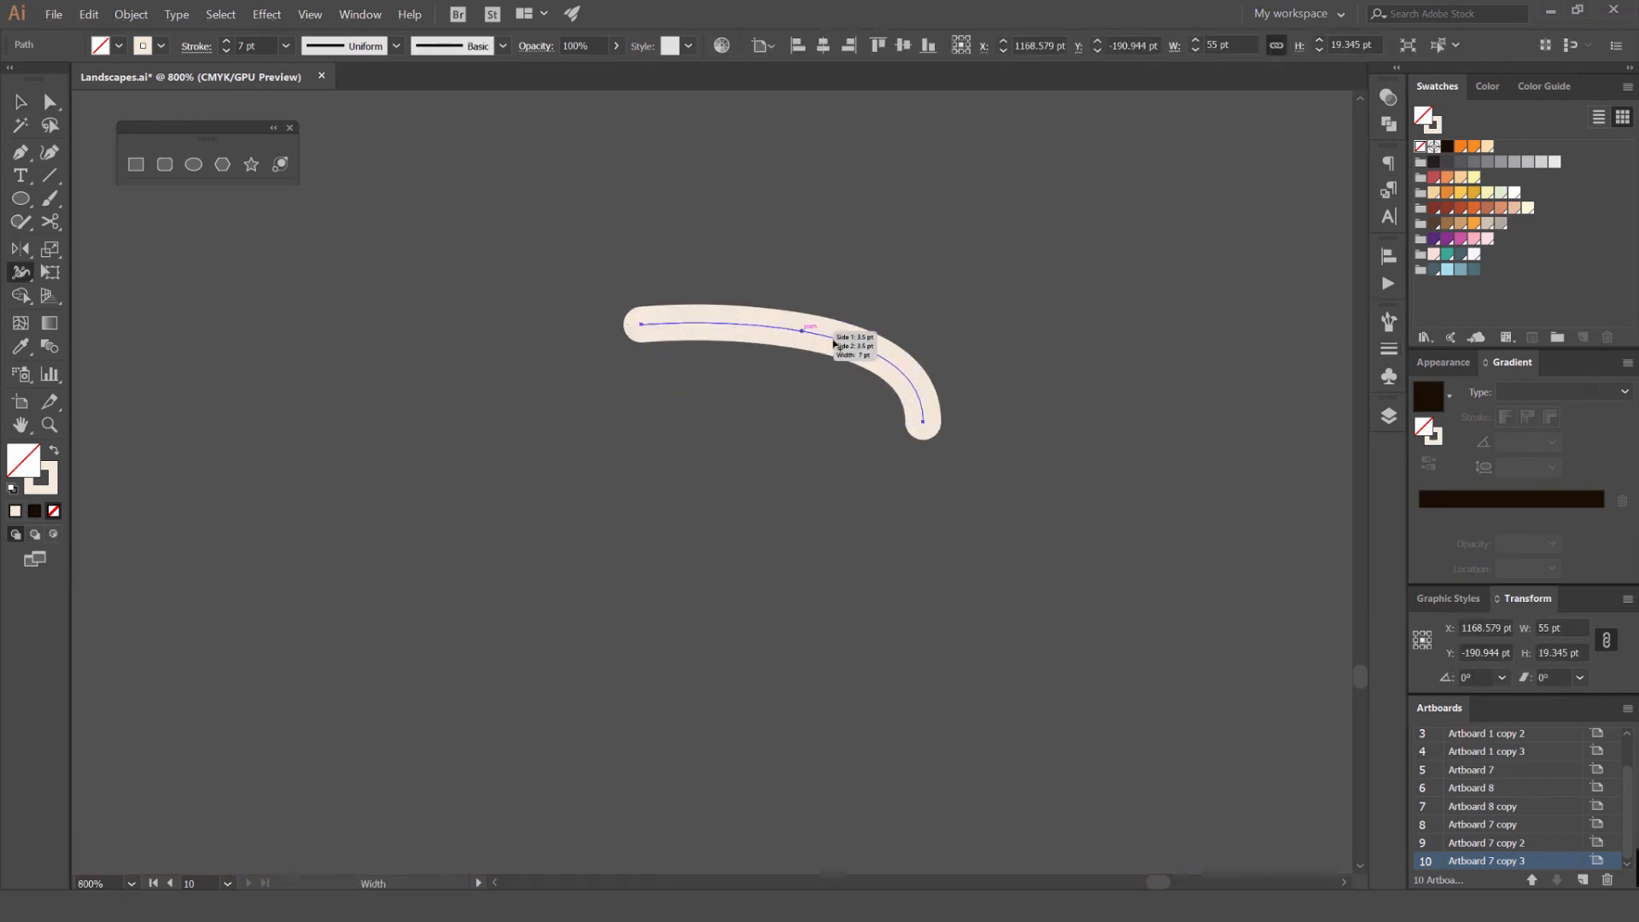
left_click_drag(644, 347, 646, 383)
key("v")
left_click(1020, 365)
scroll(1019, 364, "down", 2)
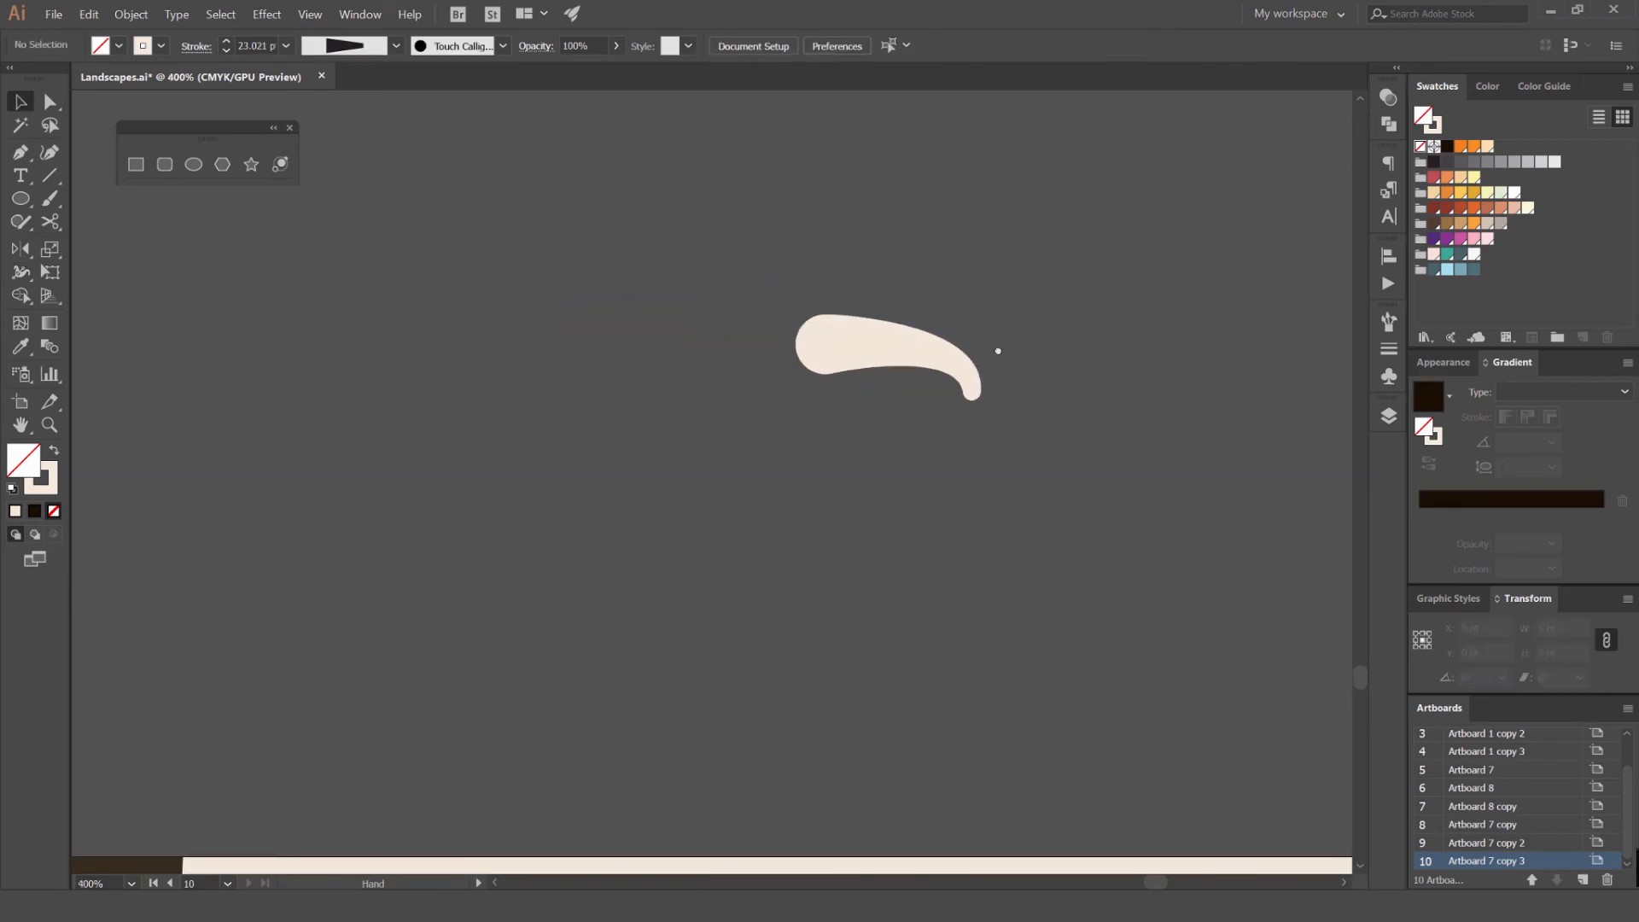
Reflect a copy of the wing across the vertical axis through its narrow end to form a bird
left_click_drag(999, 350, 847, 337)
scroll(847, 338, "up", 2)
left_click_drag(703, 445, 701, 448)
left_click_drag(886, 448, 817, 443)
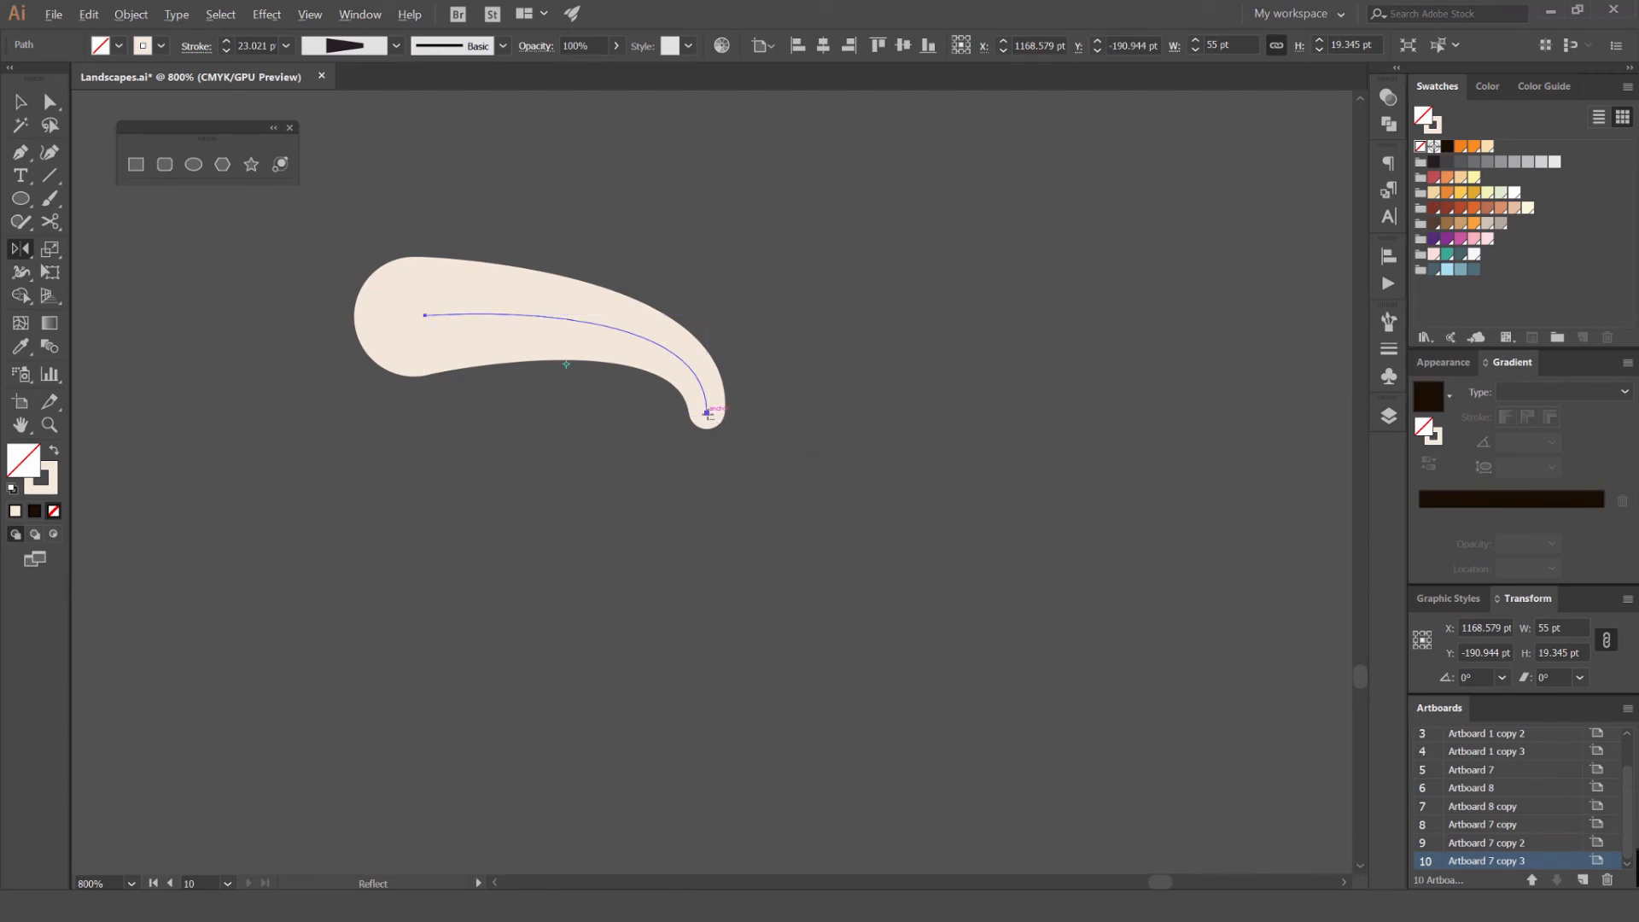
left_click(715, 414, "alt")
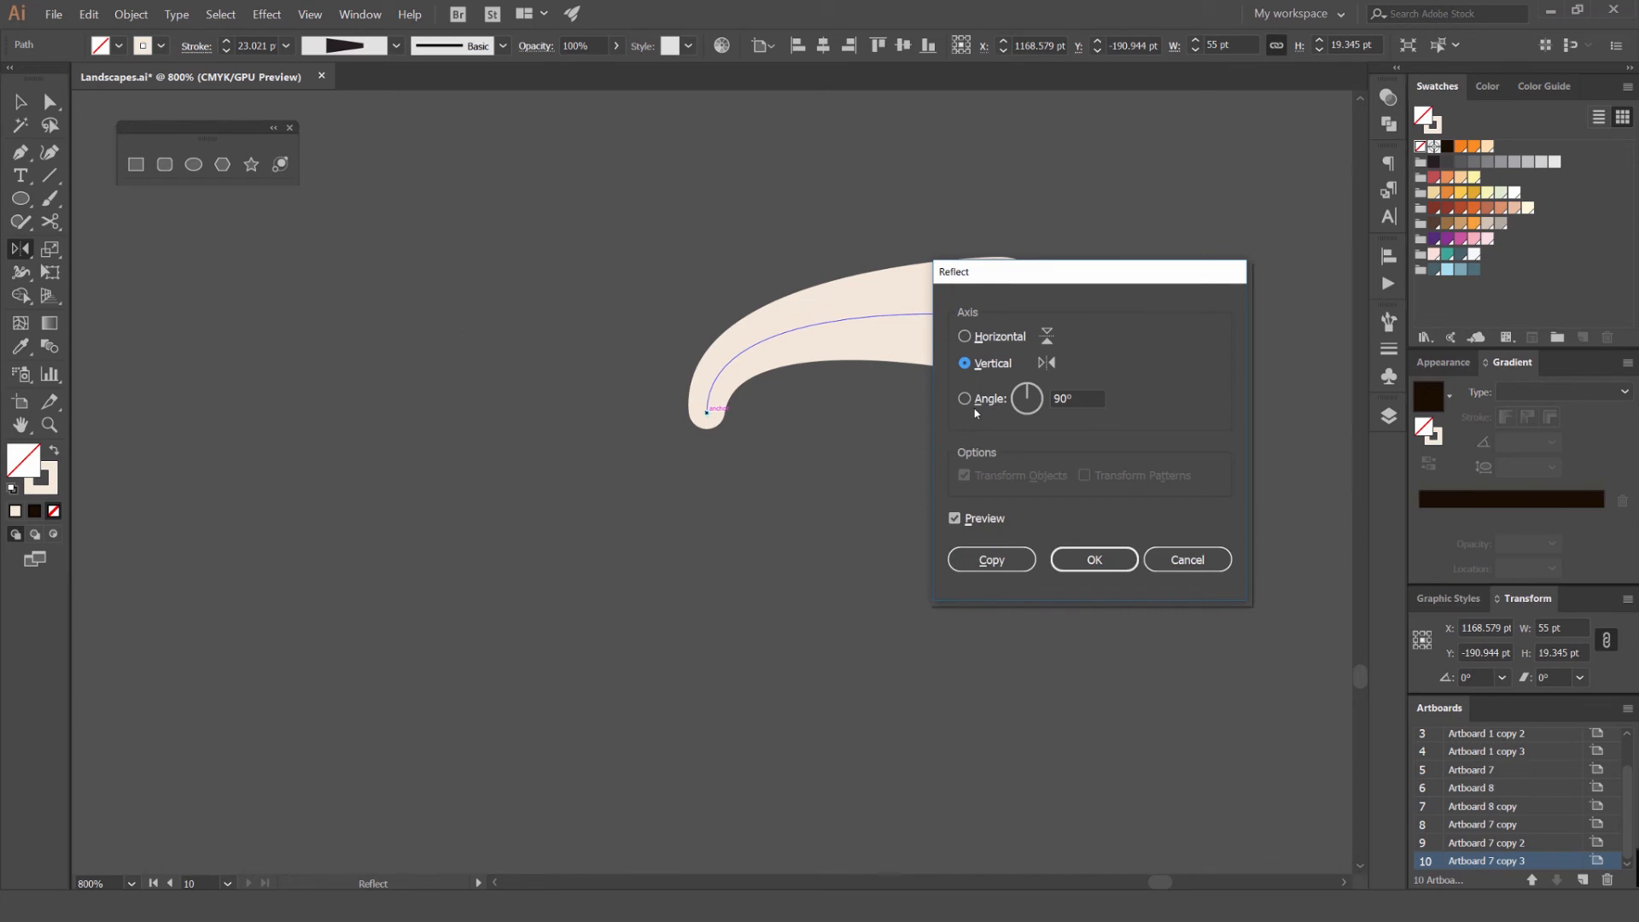
left_click(992, 559)
key("v")
left_click(867, 521)
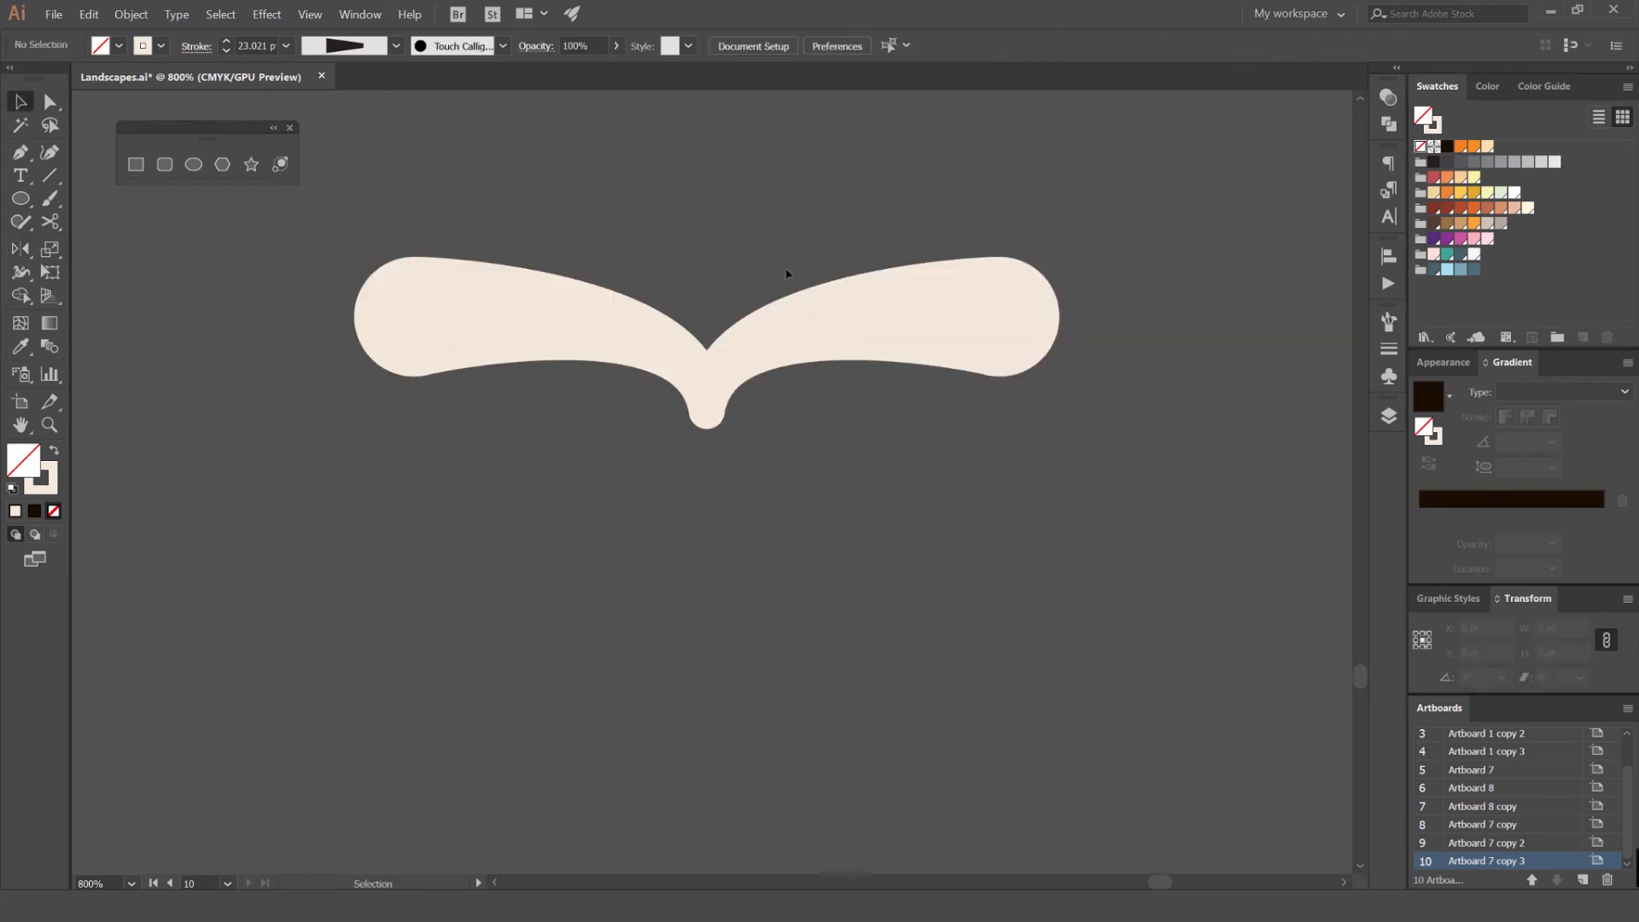
Group the two wing strokes into one bird
scroll(787, 273, "down", 8)
scroll(802, 243, "up", 5)
left_click(775, 292)
left_click(792, 228)
left_click_drag(814, 226, 768, 441)
key("ctrl+g")
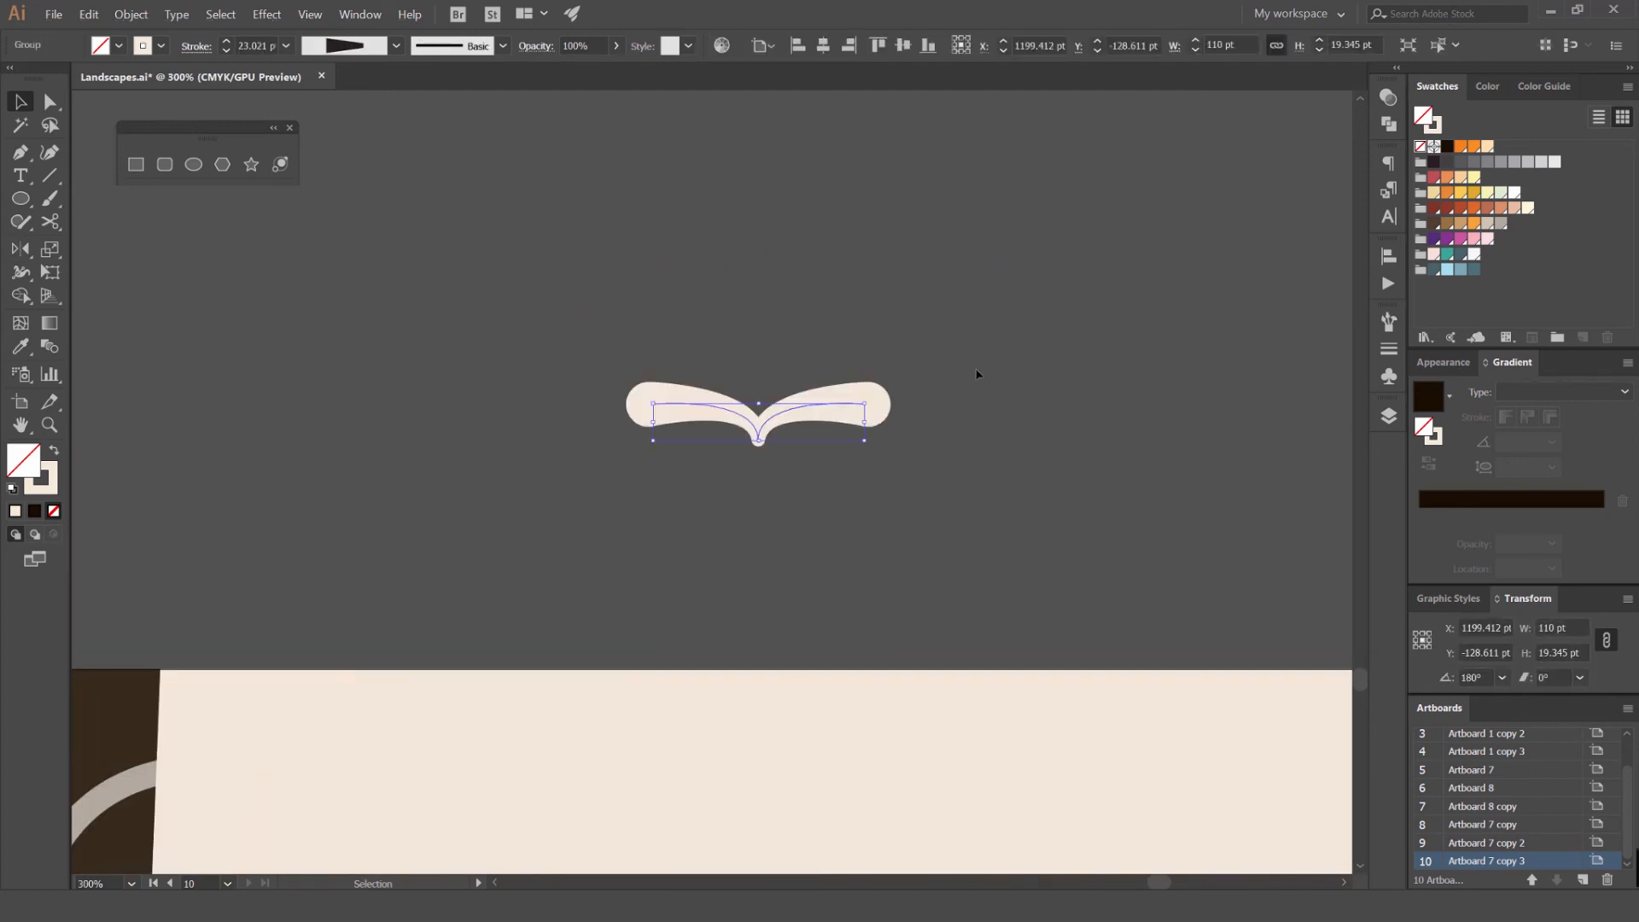
Scale down and tilt the bird, place it in the sky beside the watchtower, and colour its stroke light orange
scroll(983, 373, "down", 4)
left_click_drag(857, 229, 826, 434)
left_click_drag(822, 436, 906, 366)
scroll(959, 431, "up", 3)
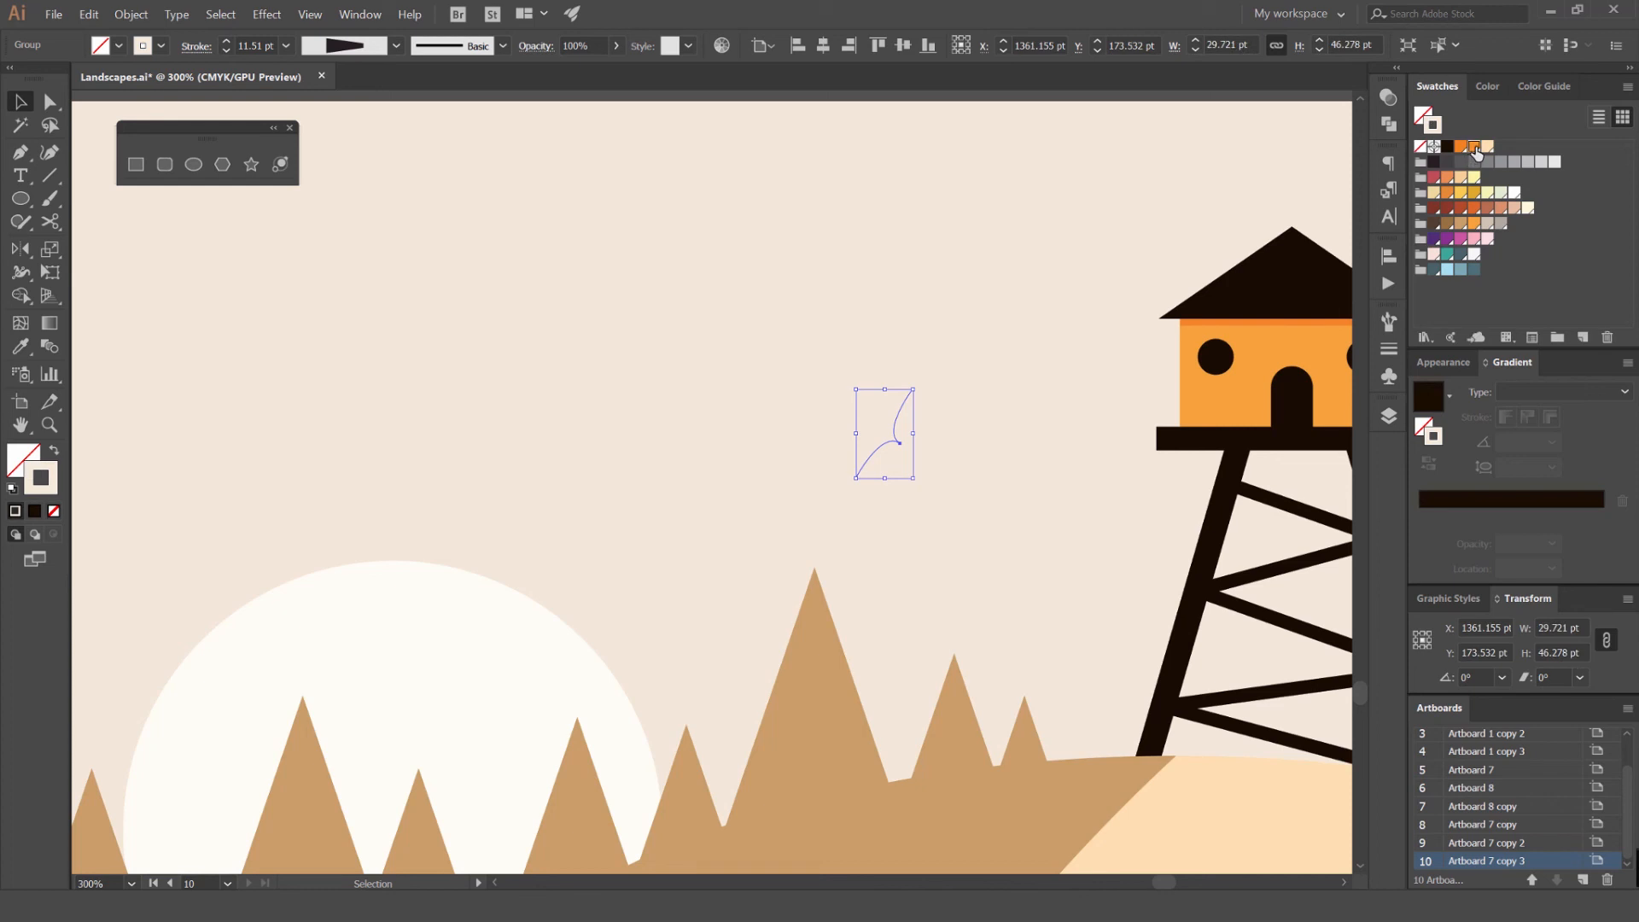
left_click(1475, 148)
left_click(1462, 176)
Duplicate the bird beside the watchtower and vary the copies' size, angle and position to make a small flock
left_click_drag(920, 385, 876, 337)
scroll(900, 326, "up", 2)
left_click_drag(900, 326, 952, 315)
left_click_drag(927, 314, 771, 275)
left_click(866, 270)
left_click_drag(925, 328, 952, 342)
left_click(937, 265)
scroll(940, 260, "down", 7)
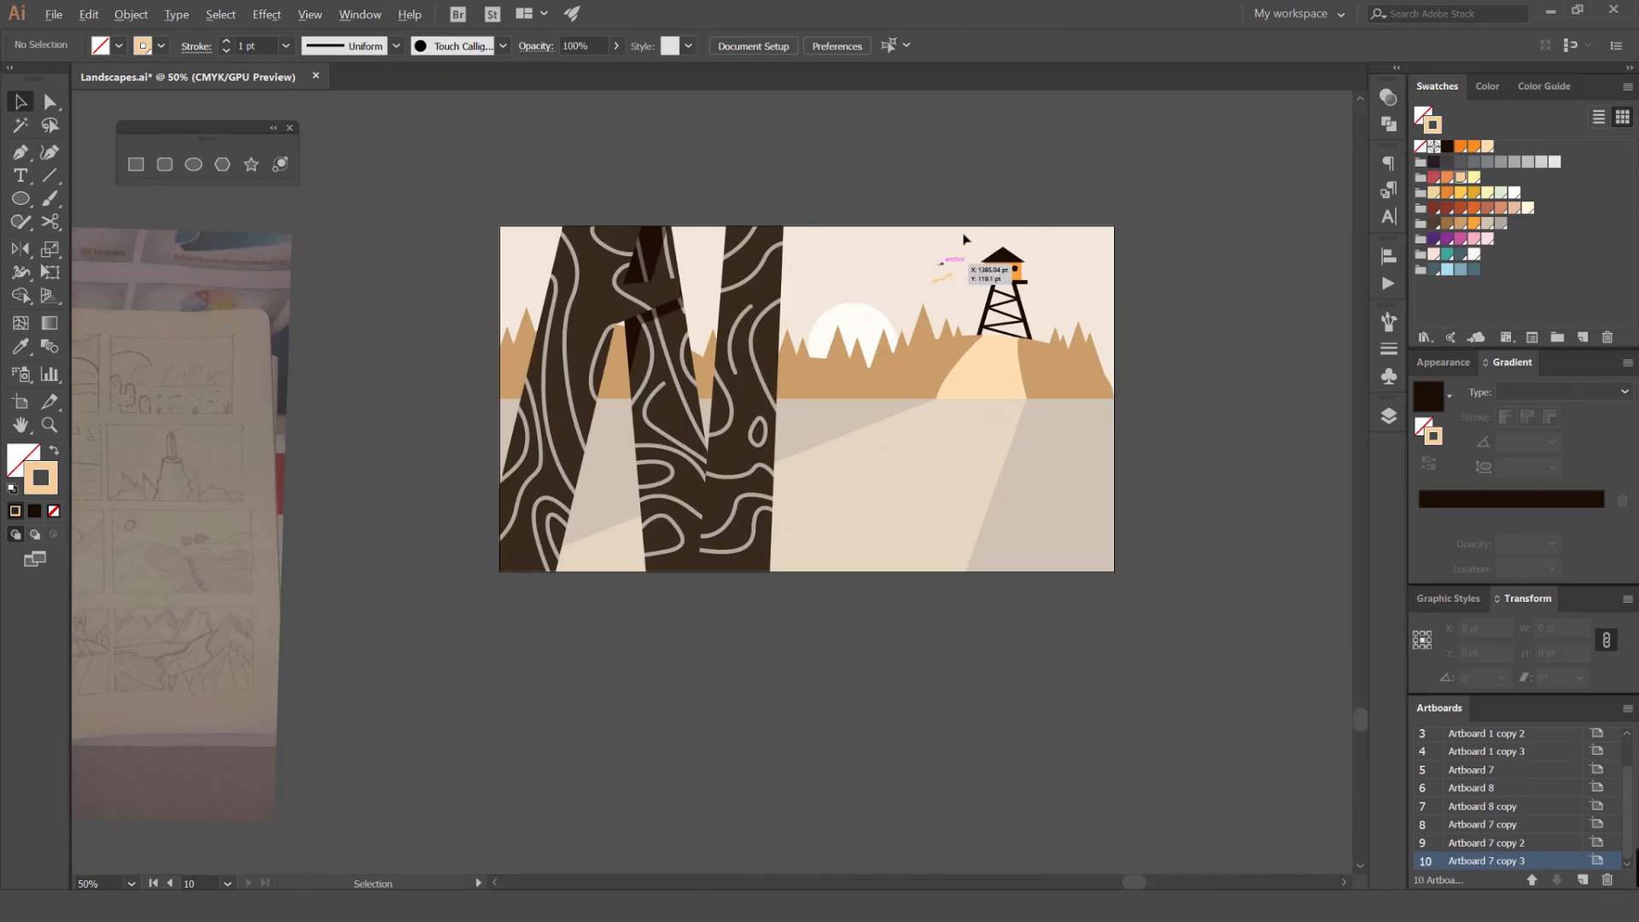
Group the birds and move the flock from beside the watchtower to the upper edge of the sun
scroll(892, 263, "up", 3)
left_click_drag(881, 398, 645, 509)
left_click(839, 336)
key("ctrl+z")
left_click_drag(911, 296, 676, 488)
key("ctrl+z")
key("ctrl+g")
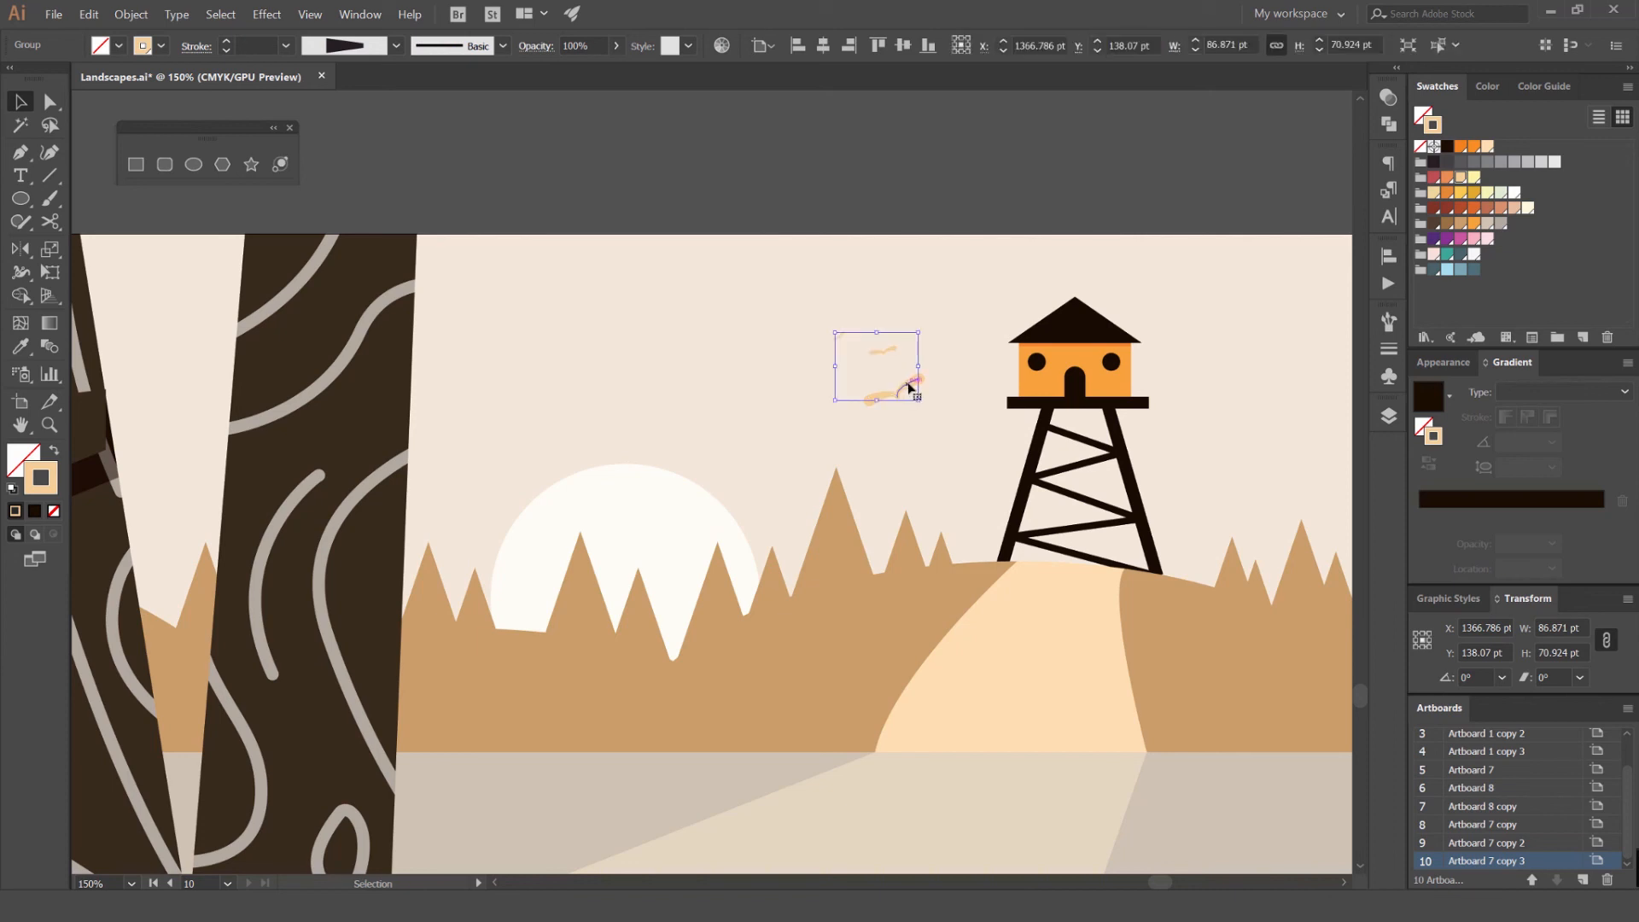
left_click_drag(905, 385, 702, 486)
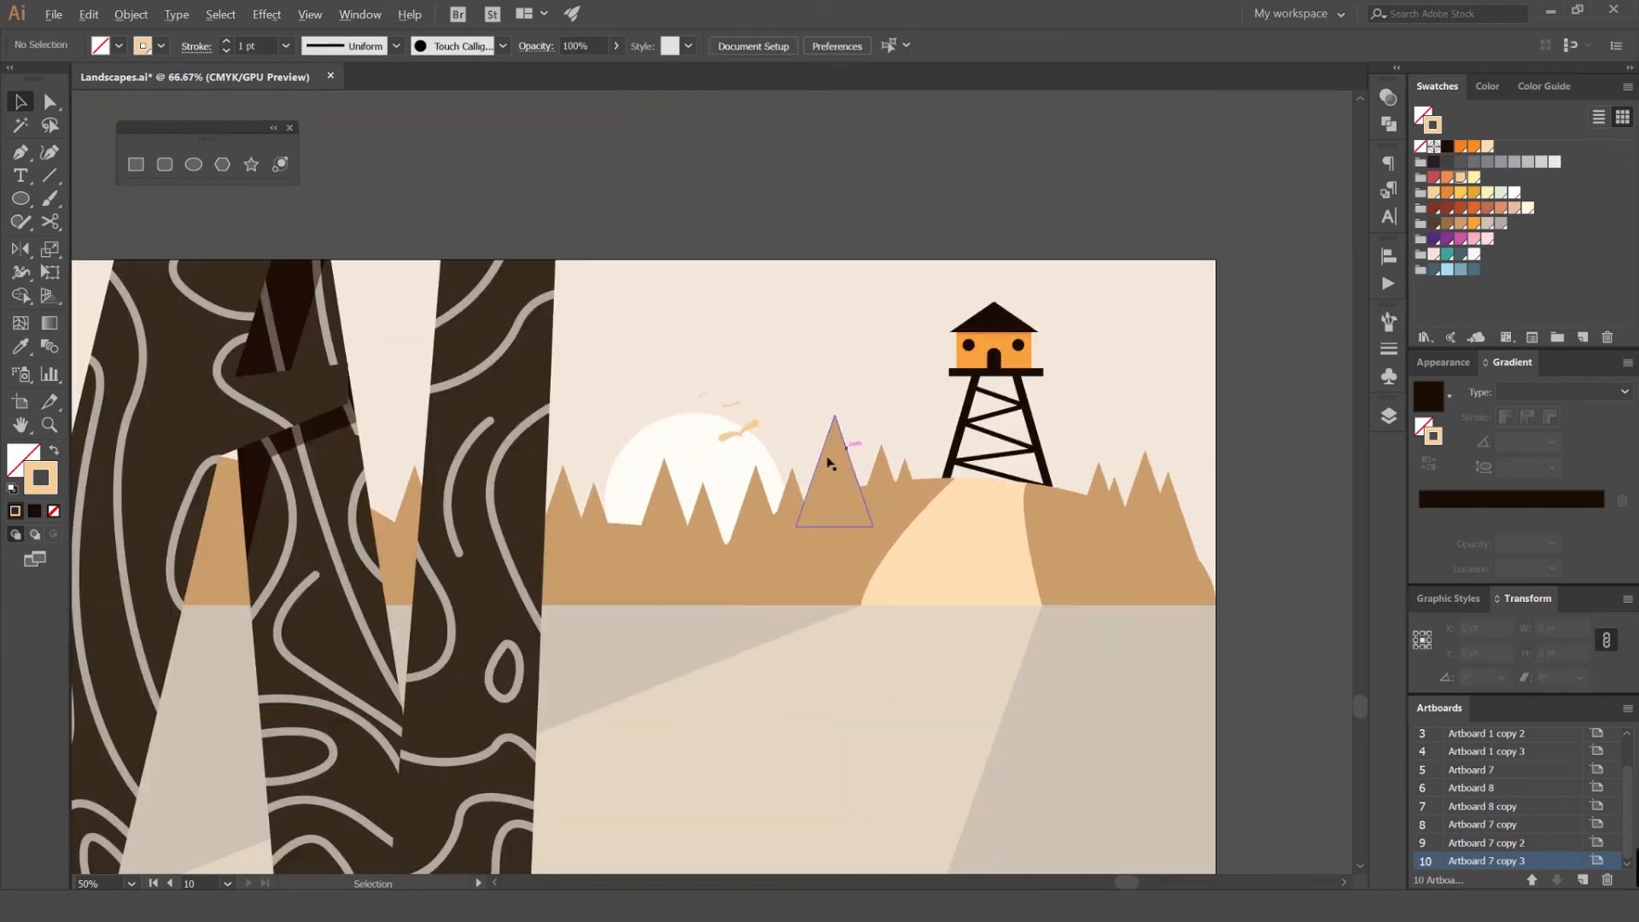
scroll(727, 412, "up", 4)
scroll(728, 418, "down", 8)
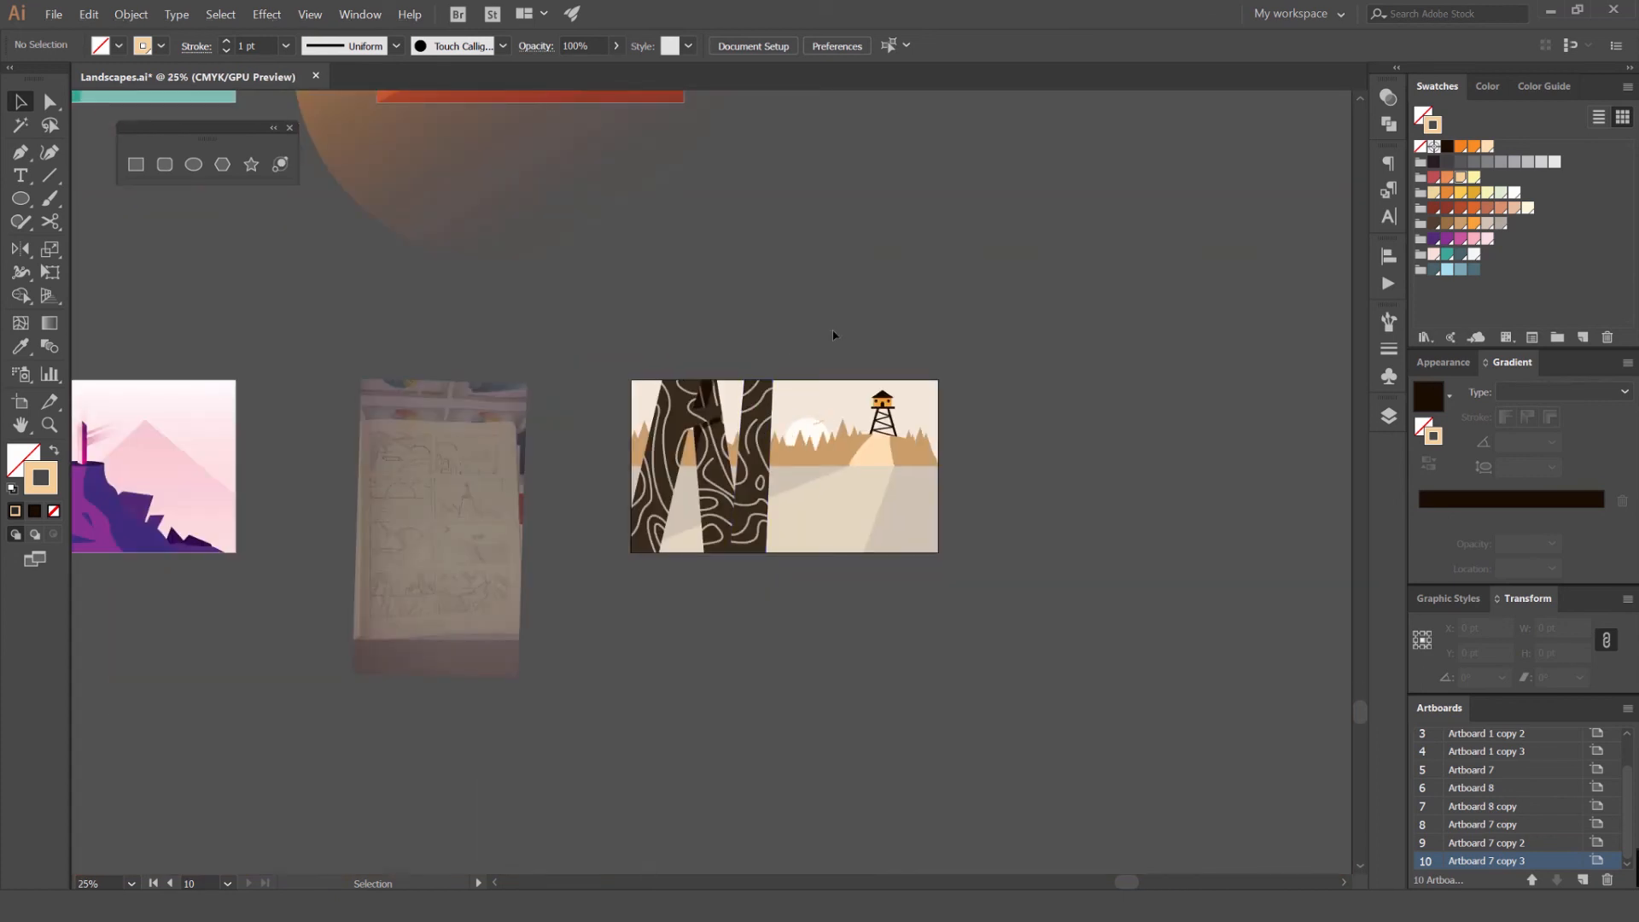
scroll(831, 329, "up", 2)
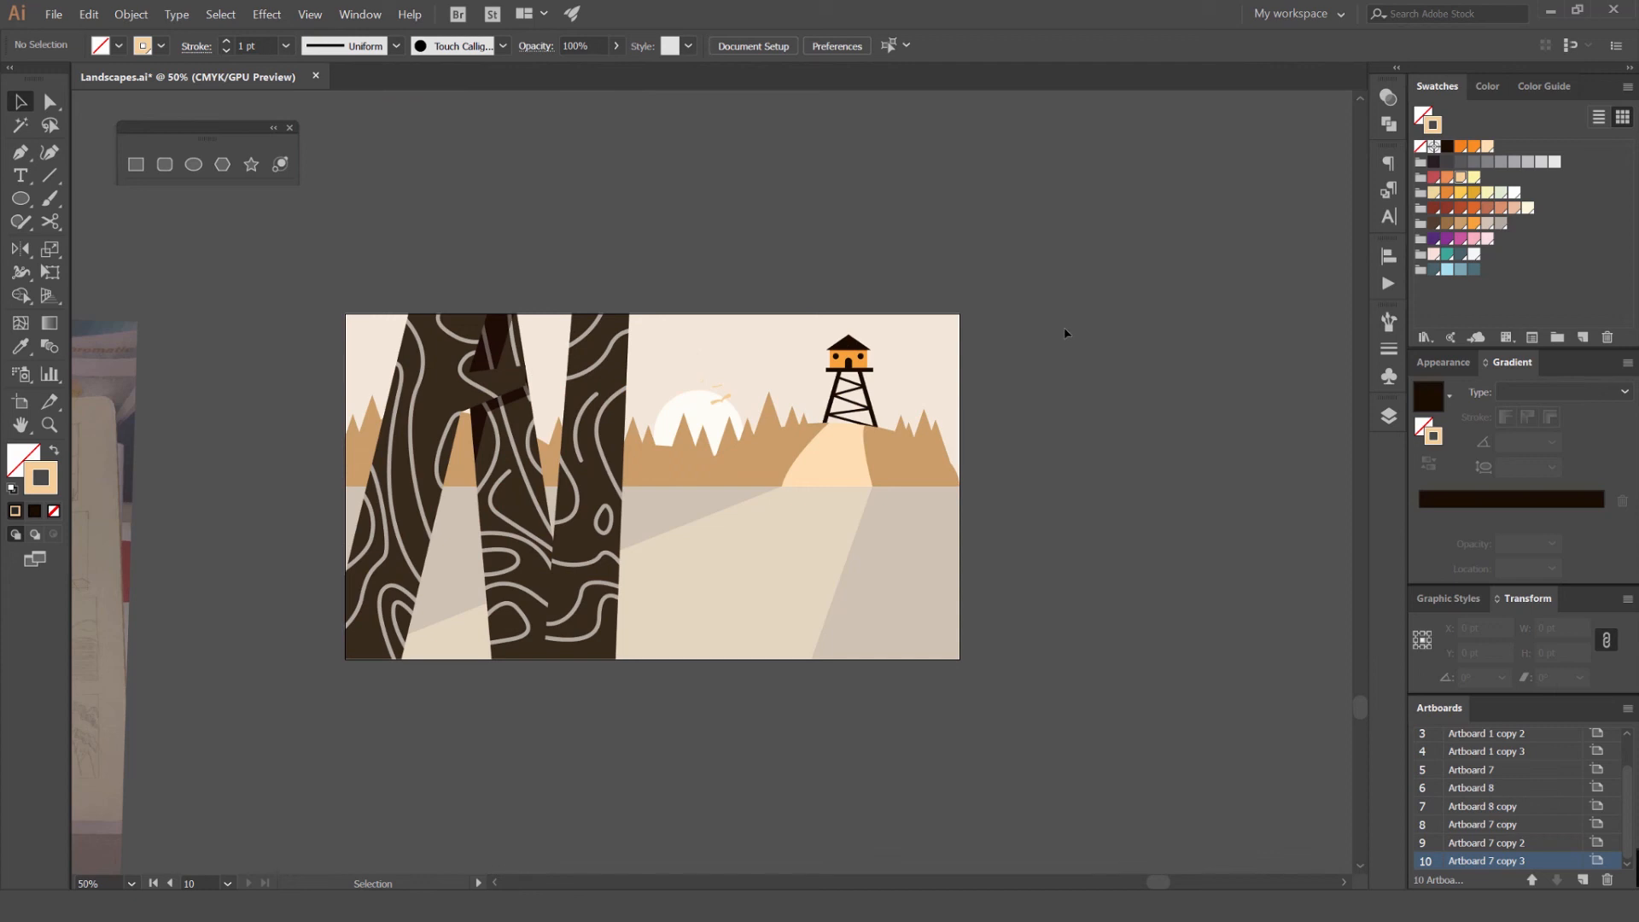
left_click_drag(968, 285, 1099, 258)
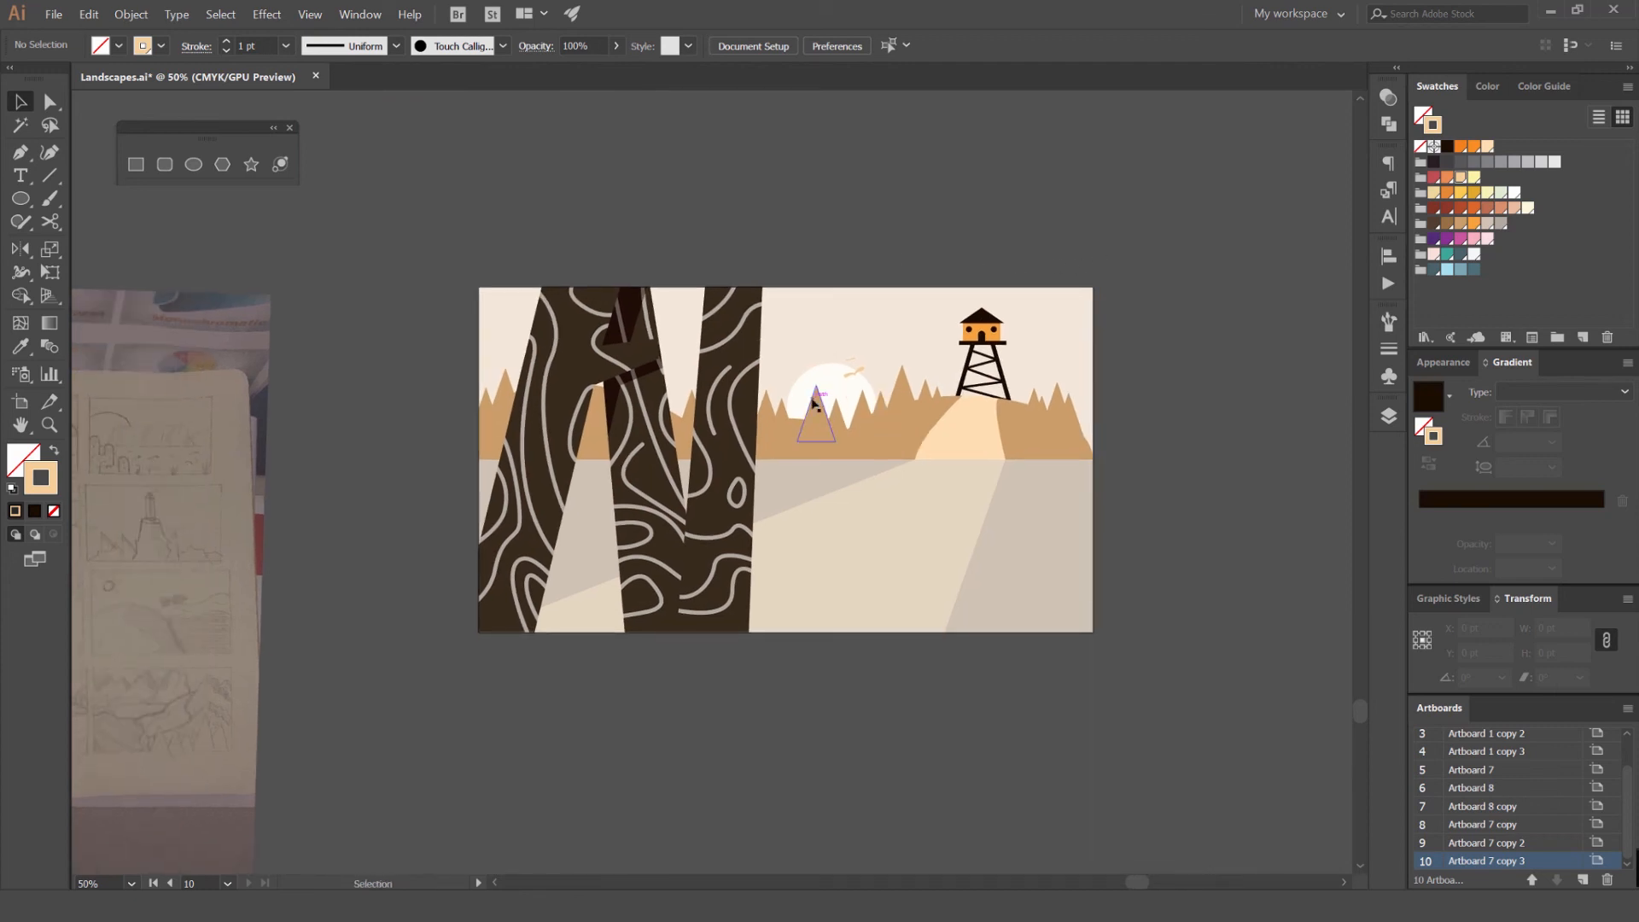